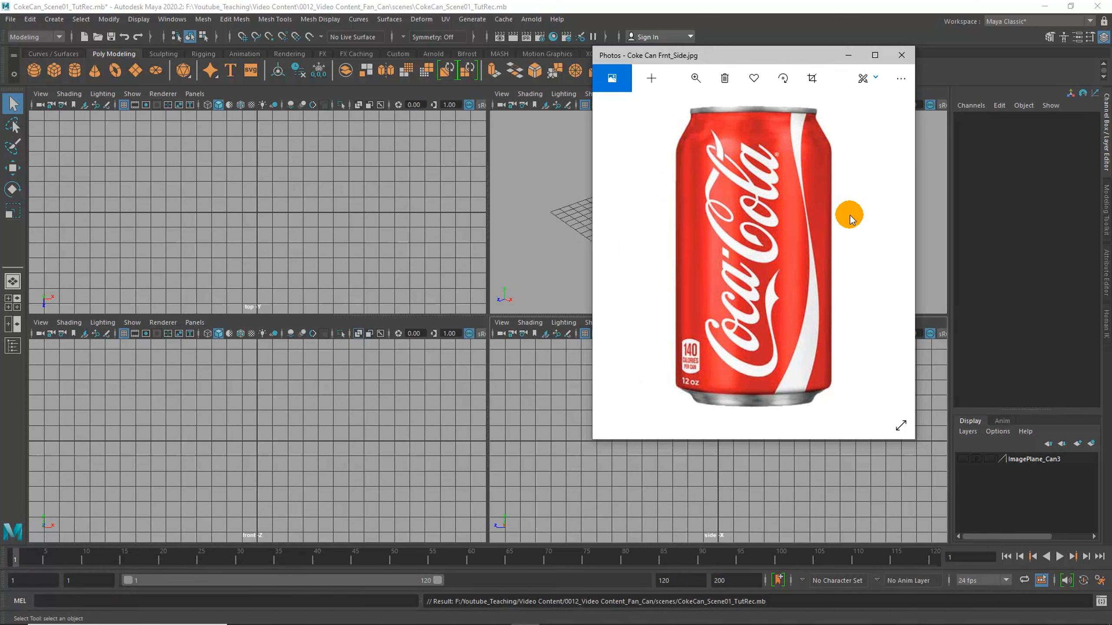
Review the front and top reference photos of the Coke can in the Photos viewer.
{"action": "left_click", "coordinate": [891, 258]}
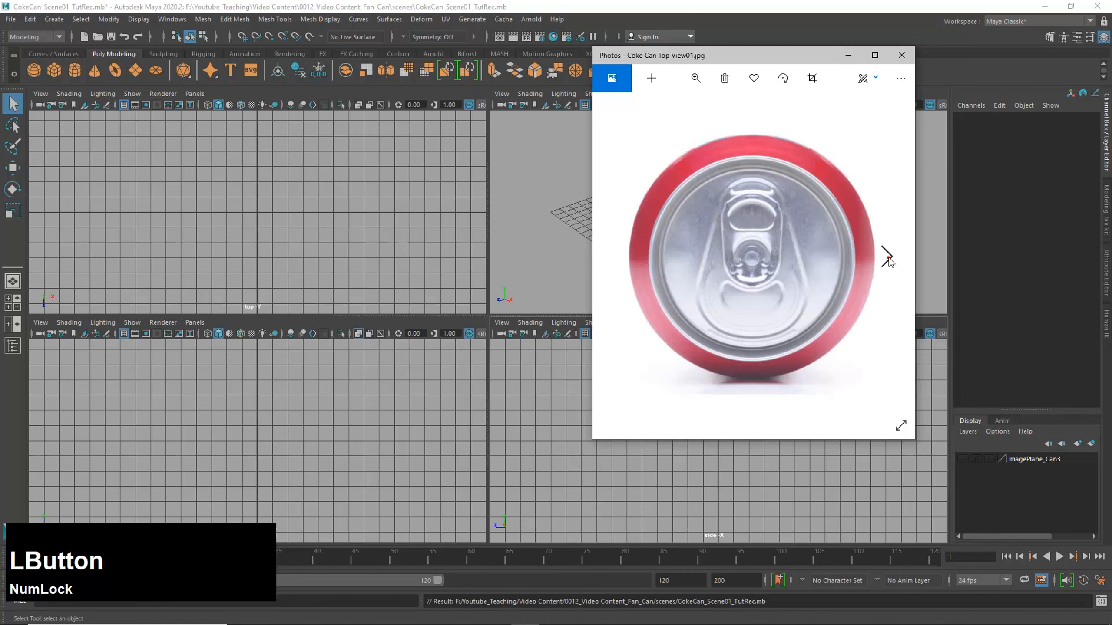
{"action": "left_click", "coordinate": [627, 262]}
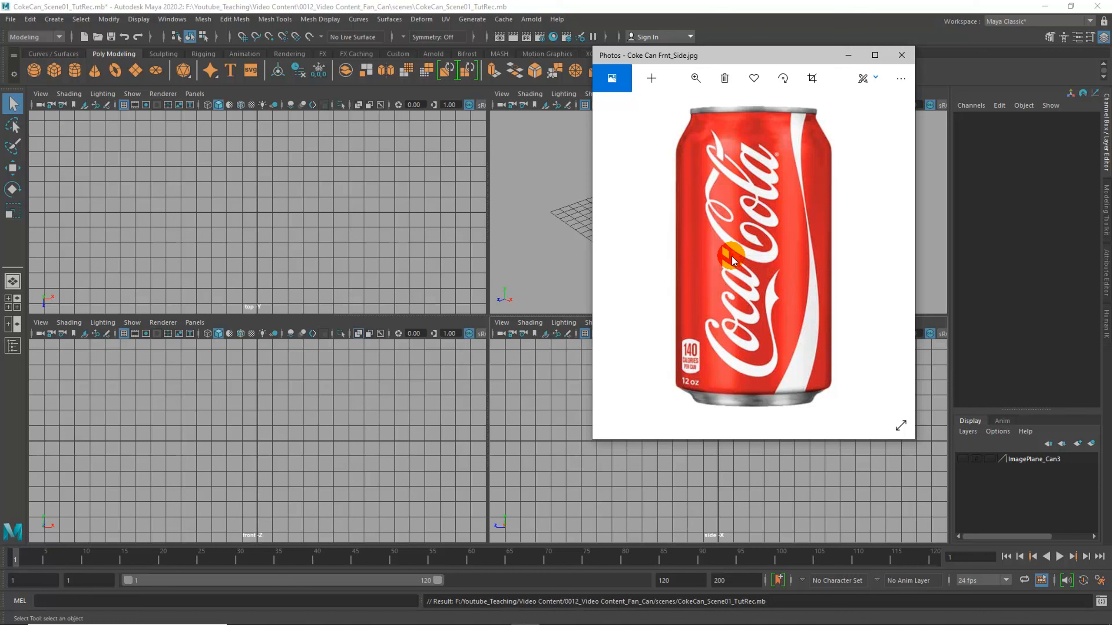
{"action": "left_click", "coordinate": [847, 55]}
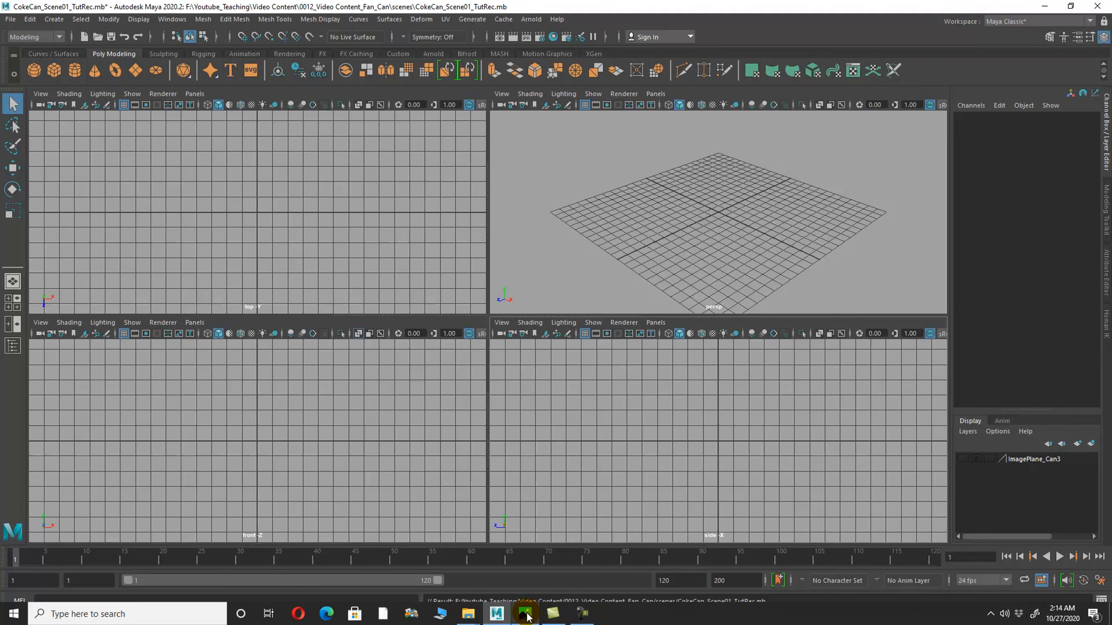
{"action": "left_click", "coordinate": [525, 614]}
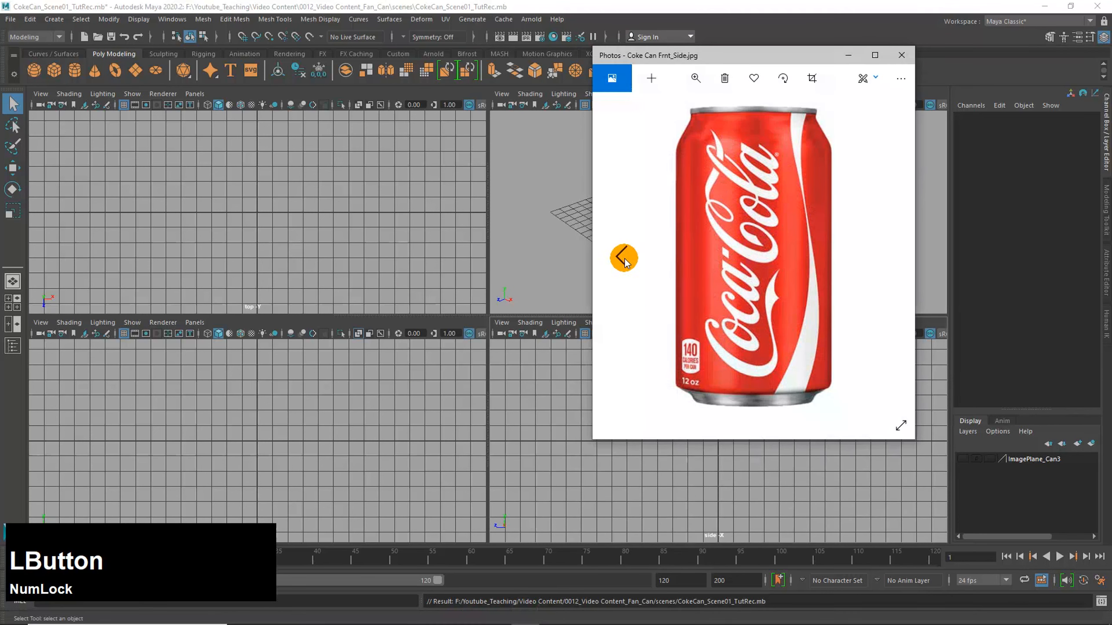
{"action": "left_click", "coordinate": [623, 259]}
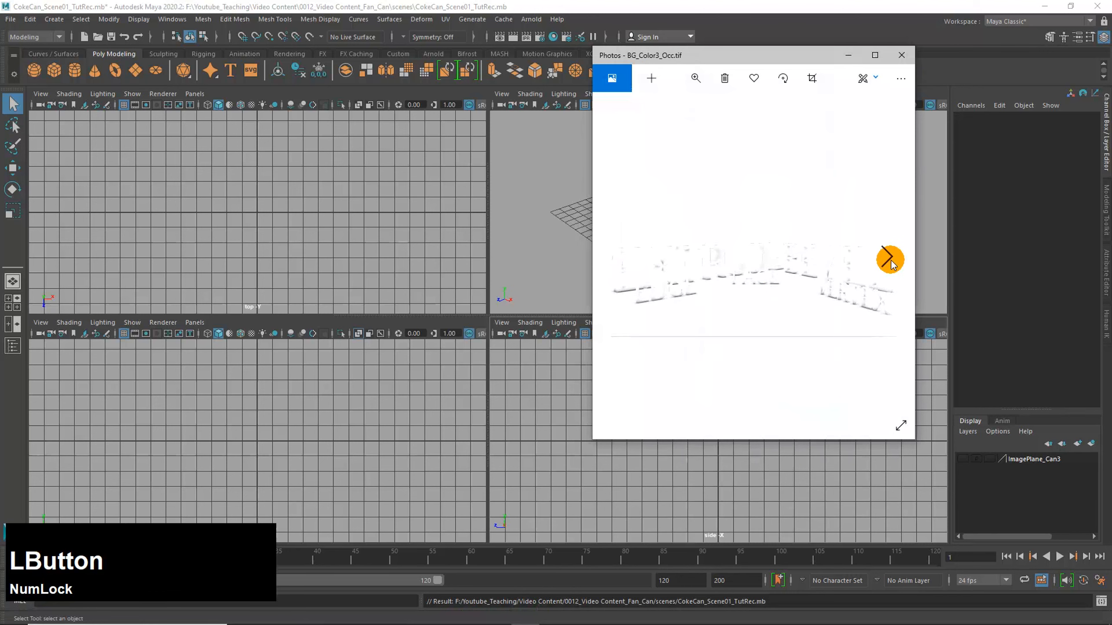
{"action": "left_click", "coordinate": [891, 262]}
{"action": "left_click", "coordinate": [890, 260]}
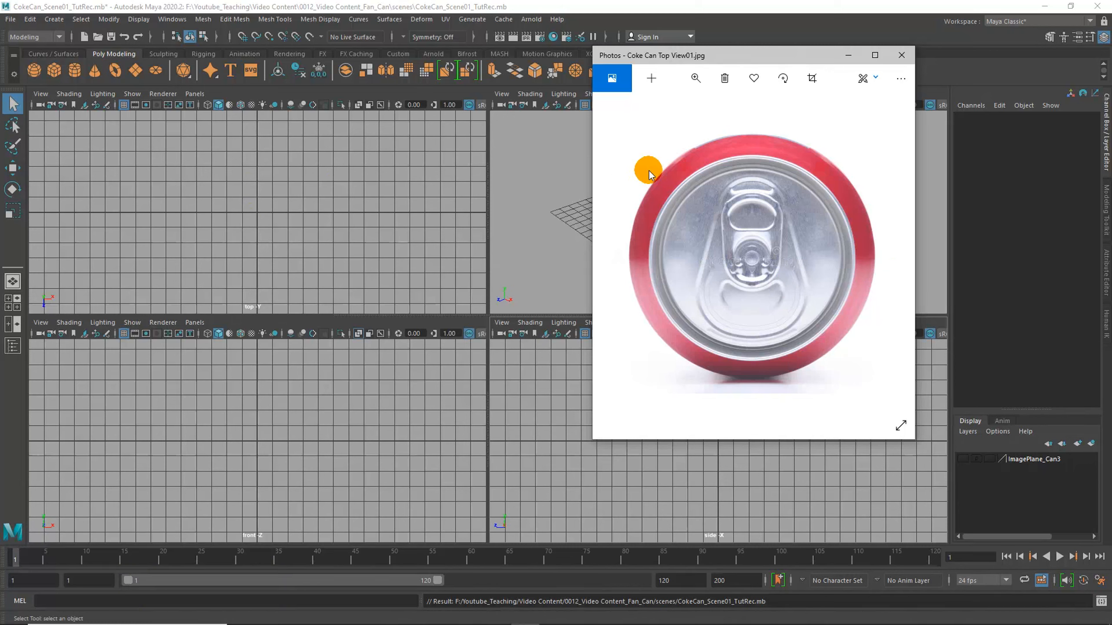
{"action": "left_click", "coordinate": [630, 307]}
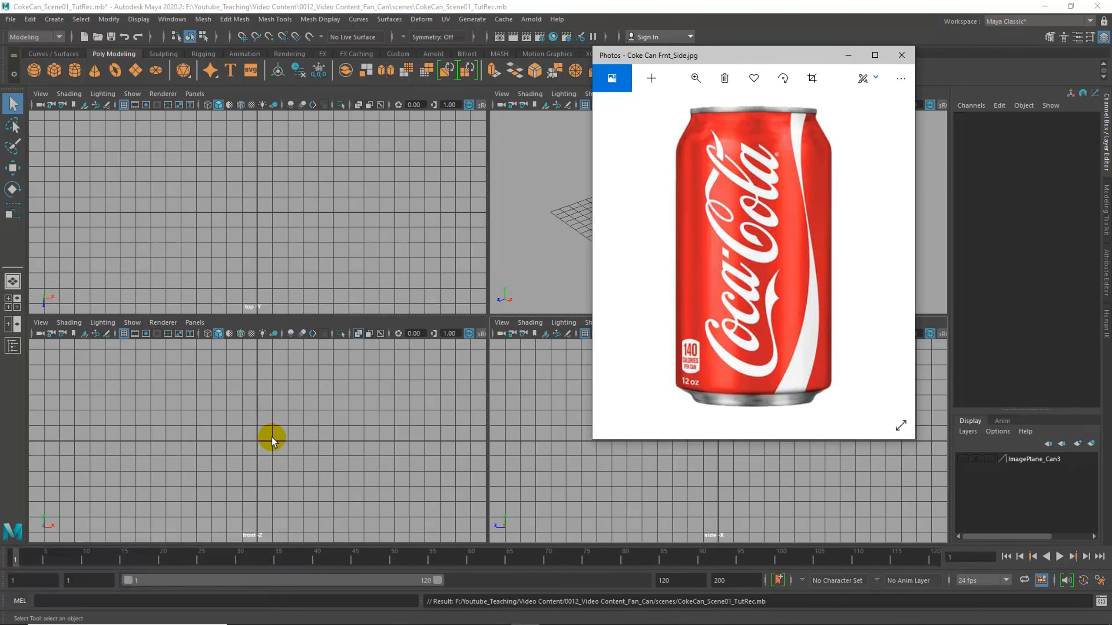
{"action": "left_click", "coordinate": [611, 454]}
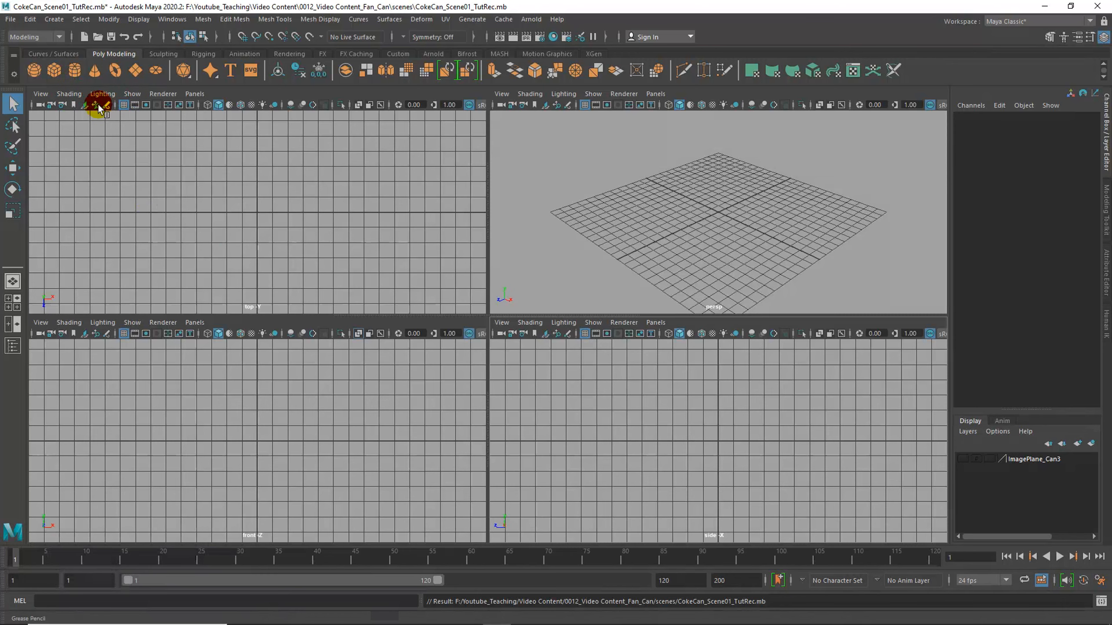
Import Coke Can Top View01.jpg as an image plane in the top view.
{"action": "left_click", "coordinate": [80, 108]}
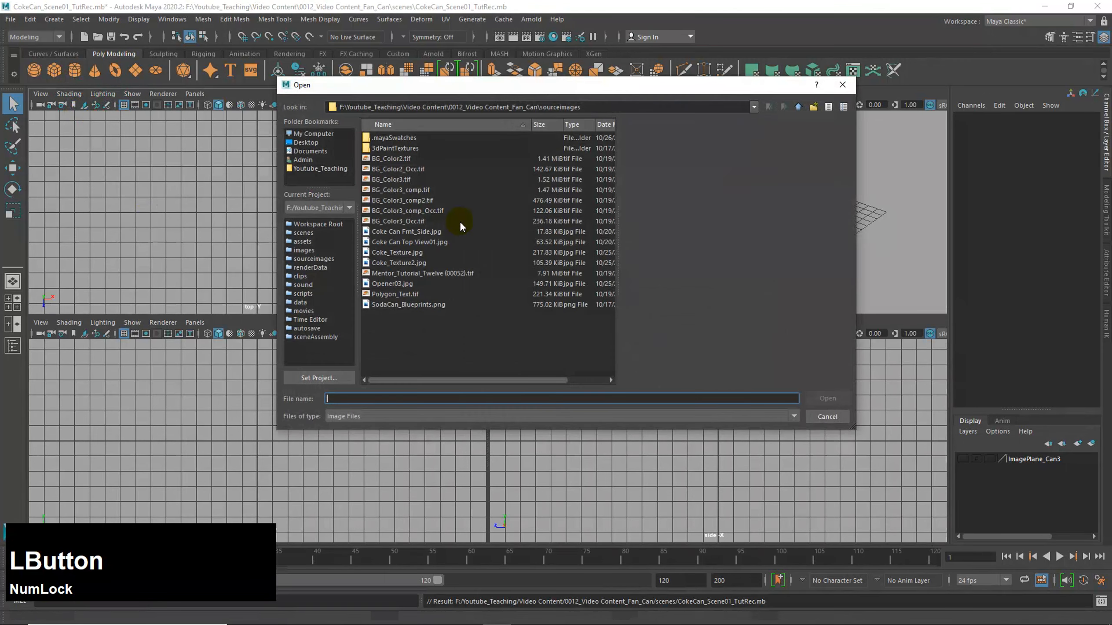
{"action": "double_click", "coordinate": [459, 220]}
{"action": "left_click", "coordinate": [263, 219]}
{"action": "key", "text": "space"}
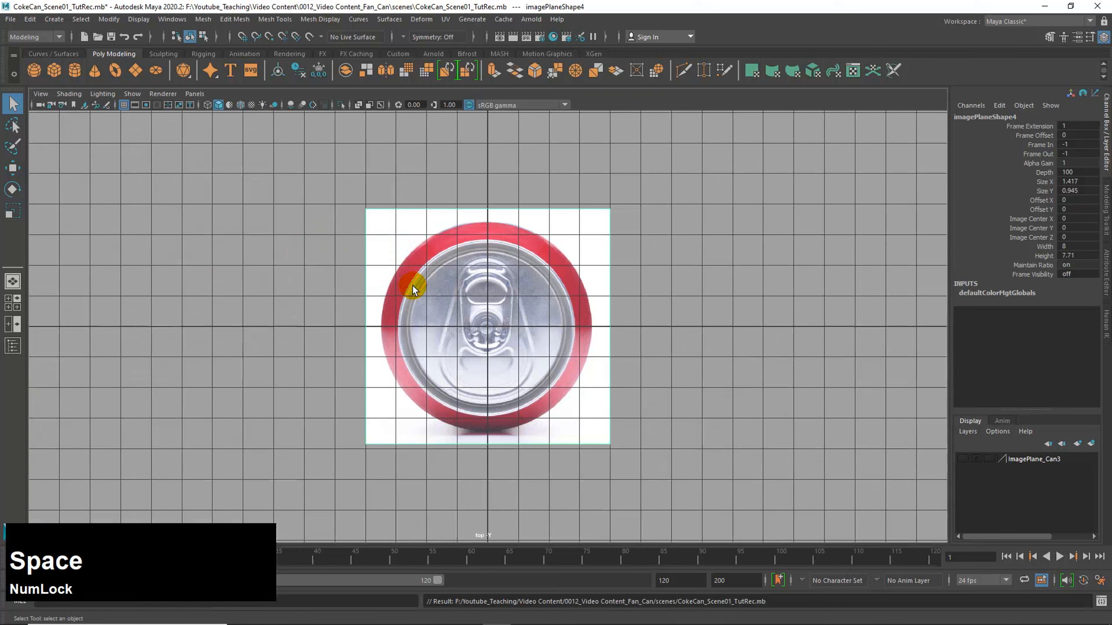
Try to shift the top-view image plane sideways along X.
{"action": "left_click", "coordinate": [518, 229]}
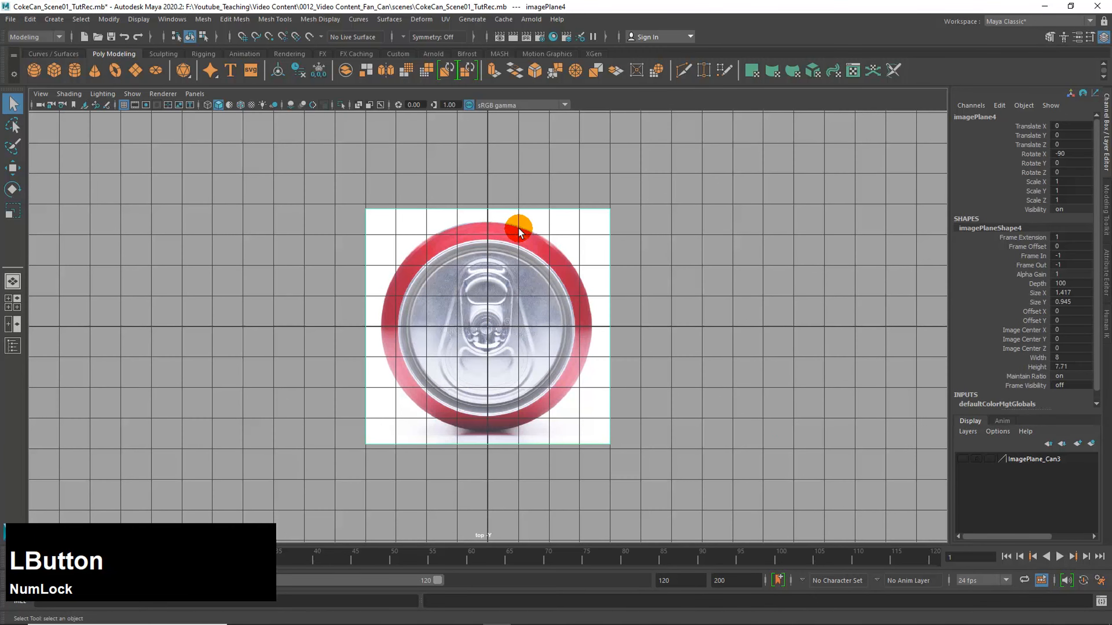
{"action": "key", "text": "w"}
{"action": "left_click", "coordinate": [541, 331]}
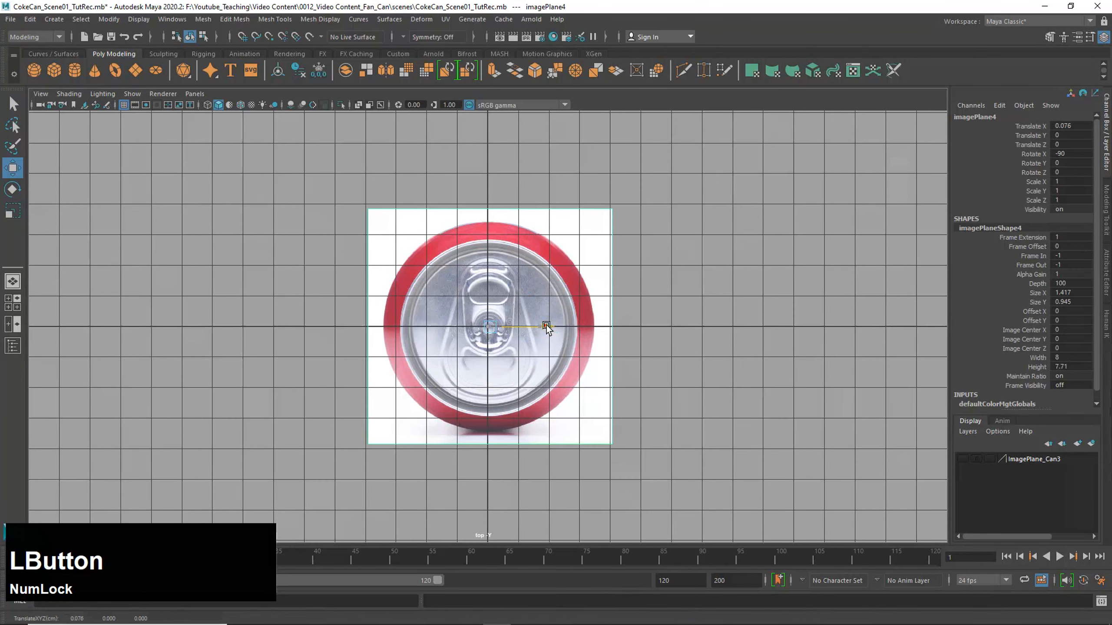
Import Coke Can Frnt_Side.jpg as an image plane in the front view.
{"action": "key", "text": "space"}
{"action": "key", "text": "space"}
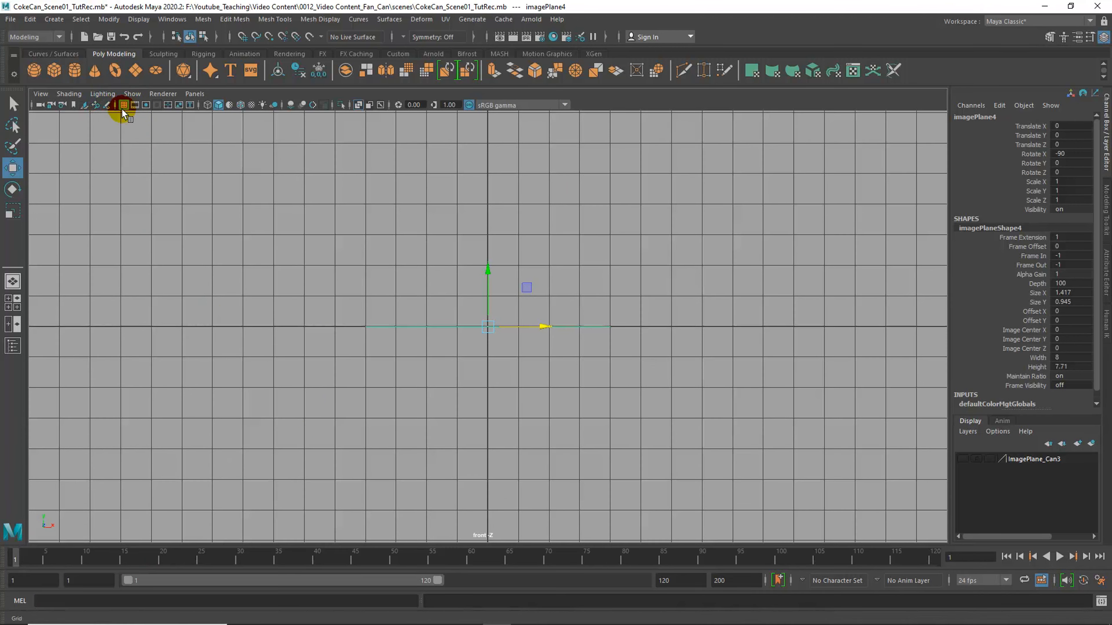
{"action": "left_click", "coordinate": [86, 106]}
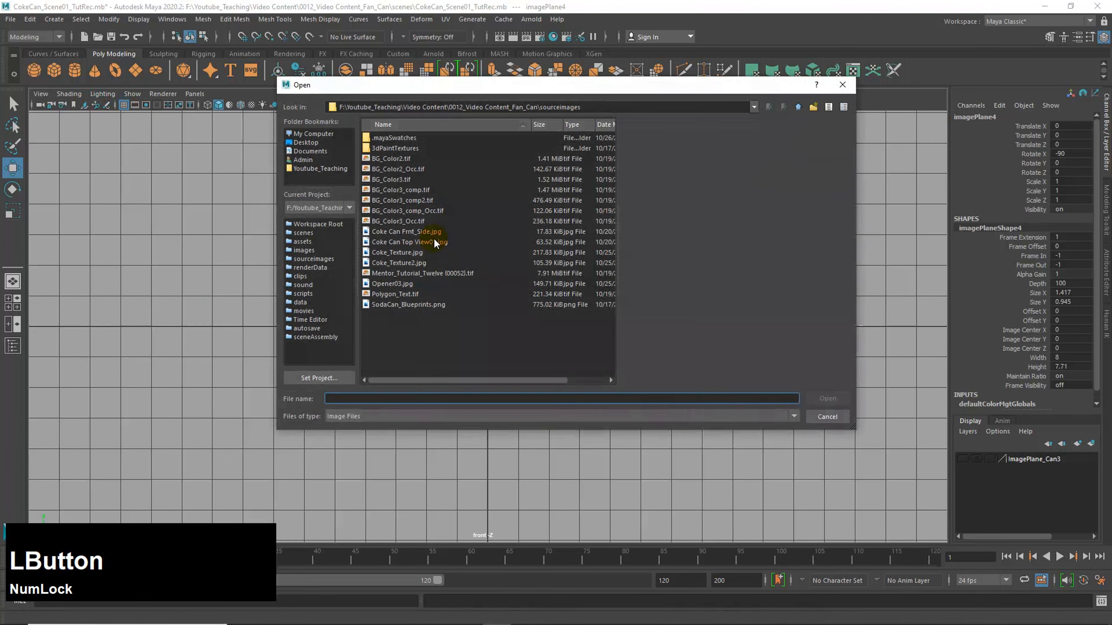
{"action": "left_click", "coordinate": [389, 231]}
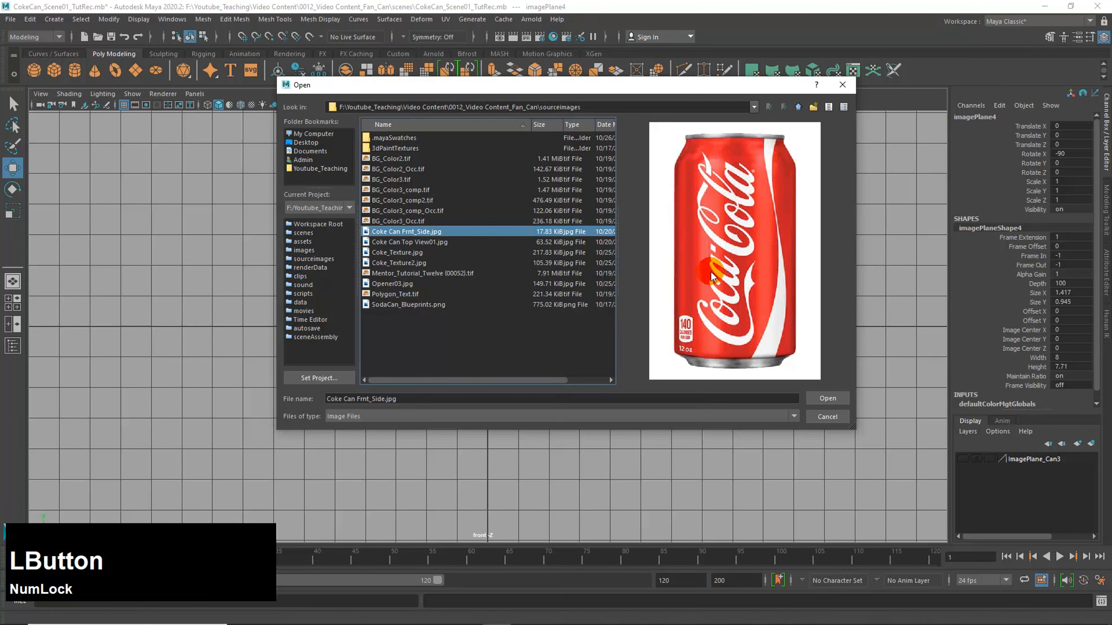
{"action": "left_click", "coordinate": [825, 398]}
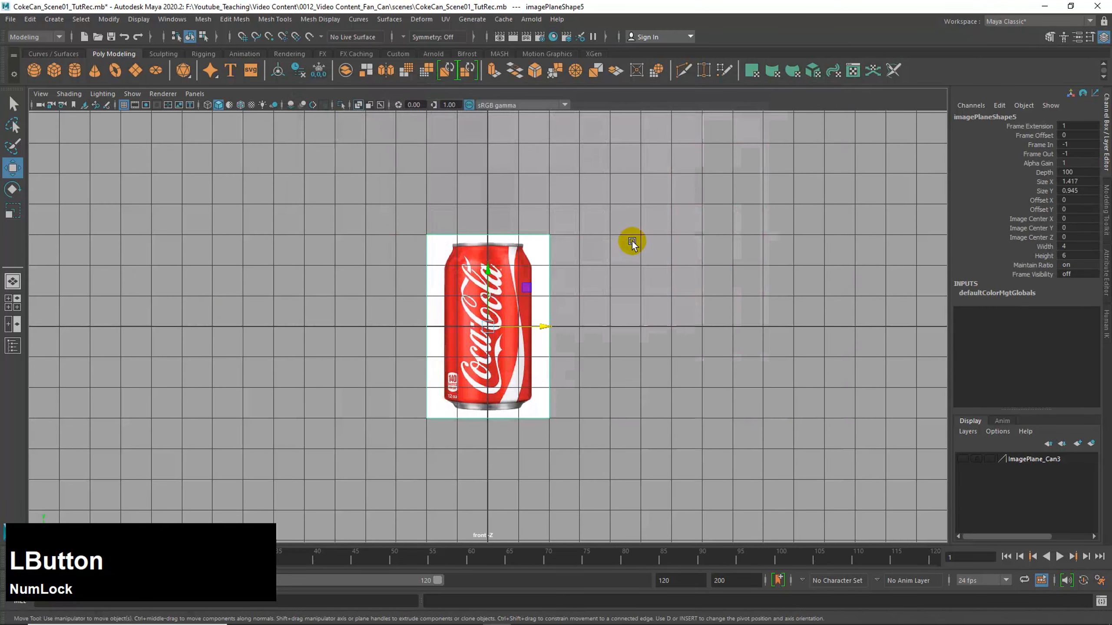
In the perspective view, raise the top-view image plane to about 2.755 in Y, near the can's top.
{"action": "key", "text": "space"}
{"action": "key", "text": "space"}
{"action": "left_click_drag", "start_coordinate": [689, 253], "coordinate": [670, 259], "text": "alt"}
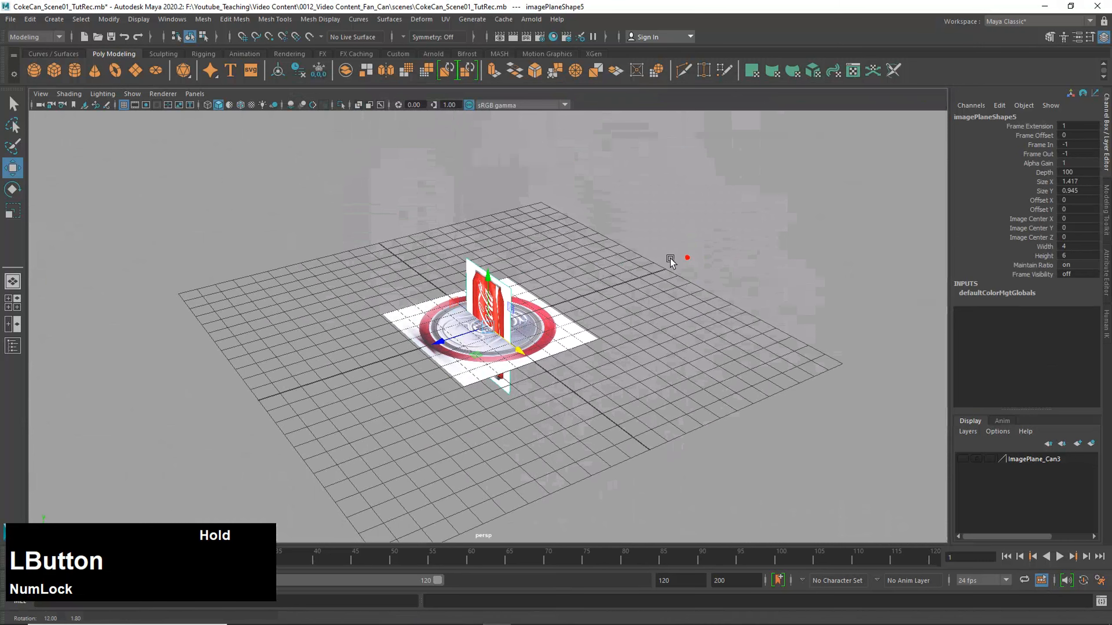
{"action": "left_click_drag", "start_coordinate": [444, 322], "coordinate": [521, 333]}
{"action": "left_click", "coordinate": [541, 356]}
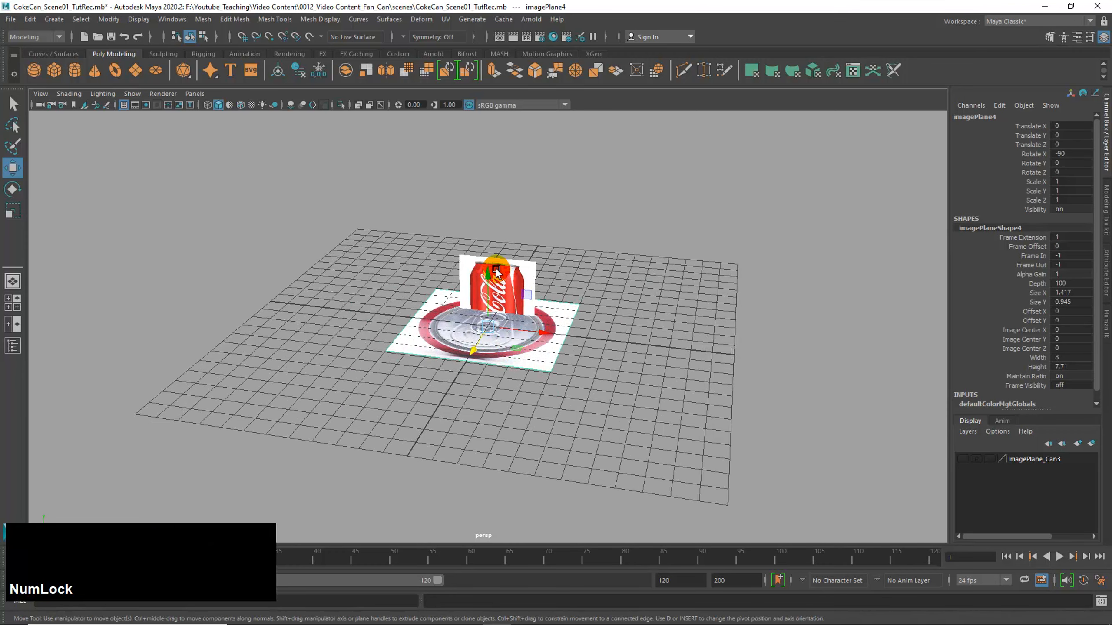
{"action": "left_click_drag", "start_coordinate": [487, 274], "coordinate": [487, 218]}
Scale the top-view image plane uniformly to about 0.503 to match the width of the front can image.
{"action": "left_click_drag", "start_coordinate": [481, 304], "coordinate": [505, 313], "text": "alt"}
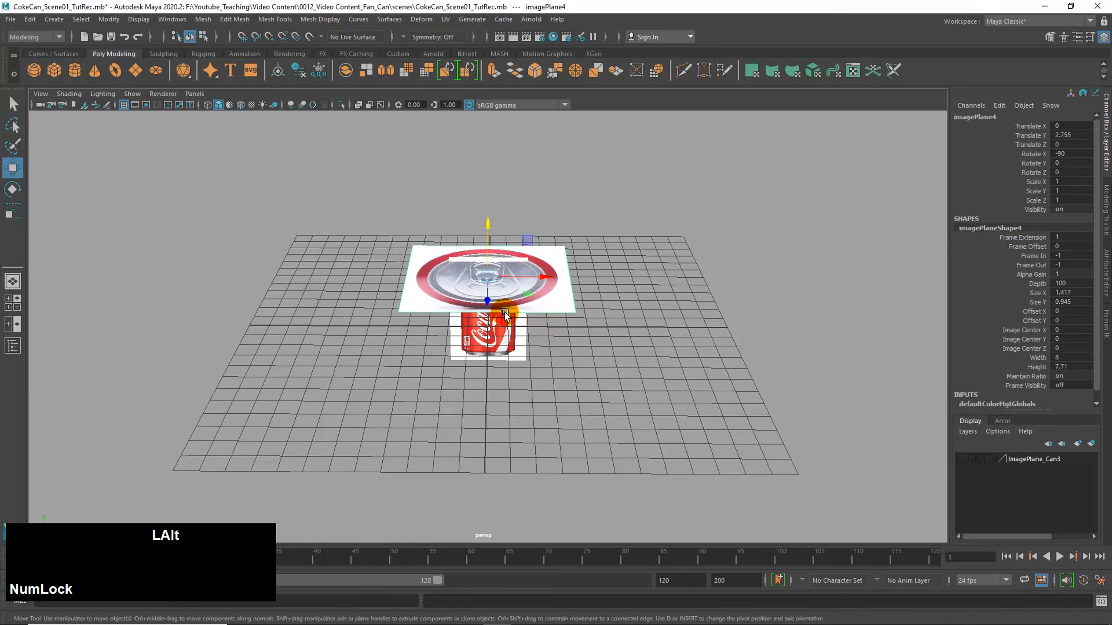
{"action": "middle_click_drag", "start_coordinate": [505, 313], "coordinate": [504, 374], "text": "alt"}
{"action": "right_click_drag", "start_coordinate": [505, 375], "coordinate": [817, 388], "text": "alt"}
{"action": "left_click_drag", "start_coordinate": [720, 422], "coordinate": [514, 398], "text": "alt"}
{"action": "key", "text": "r"}
{"action": "left_click_drag", "start_coordinate": [492, 355], "coordinate": [463, 403]}
{"action": "left_click_drag", "start_coordinate": [488, 353], "coordinate": [403, 346]}
{"action": "left_click_drag", "start_coordinate": [499, 391], "coordinate": [435, 240], "text": "alt"}
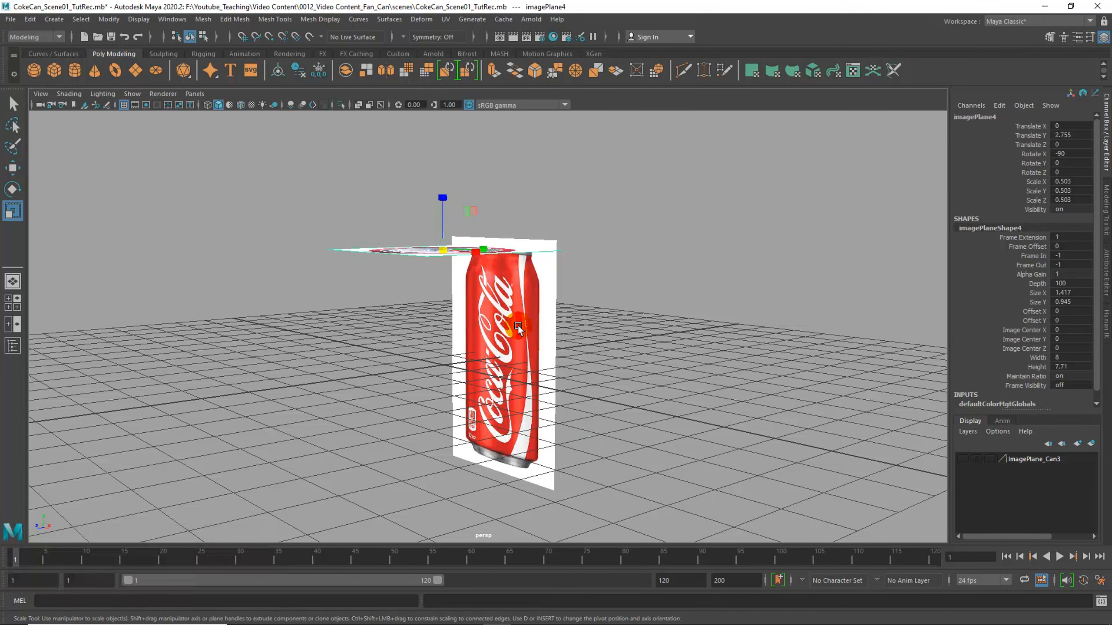
{"action": "left_click_drag", "start_coordinate": [516, 333], "coordinate": [531, 381], "text": "alt"}
{"action": "scroll", "coordinate": [531, 380], "scroll_direction": "up", "scroll_amount": 3}
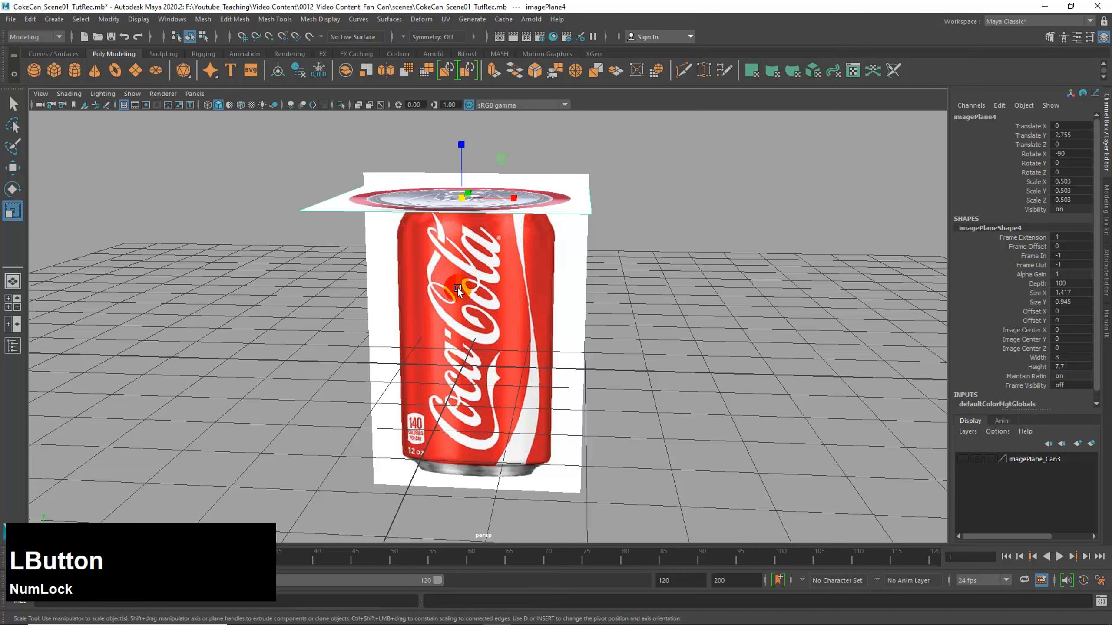
Darken both the top-view and front-view image planes by lowering their Color Gain.
{"action": "key", "text": "ctrl+a"}
{"action": "left_click_drag", "start_coordinate": [583, 281], "coordinate": [578, 290], "text": "alt"}
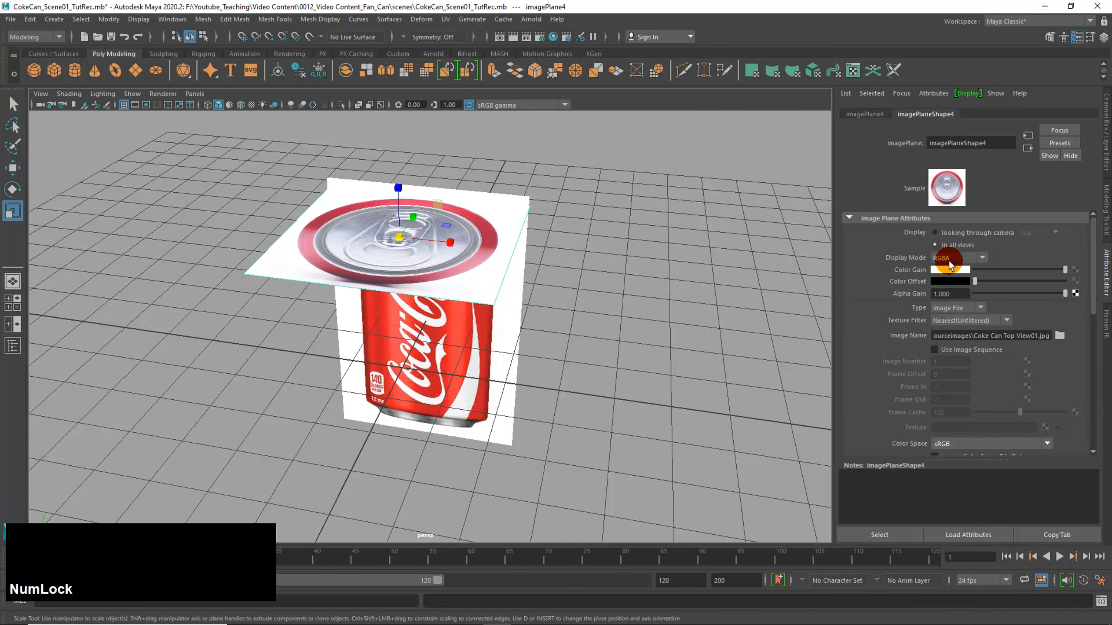
{"action": "left_click_drag", "start_coordinate": [1065, 269], "coordinate": [1032, 274]}
{"action": "left_click", "coordinate": [515, 320]}
{"action": "left_click_drag", "start_coordinate": [566, 339], "coordinate": [547, 322], "text": "alt"}
{"action": "left_click_drag", "start_coordinate": [451, 289], "coordinate": [350, 351], "text": "alt"}
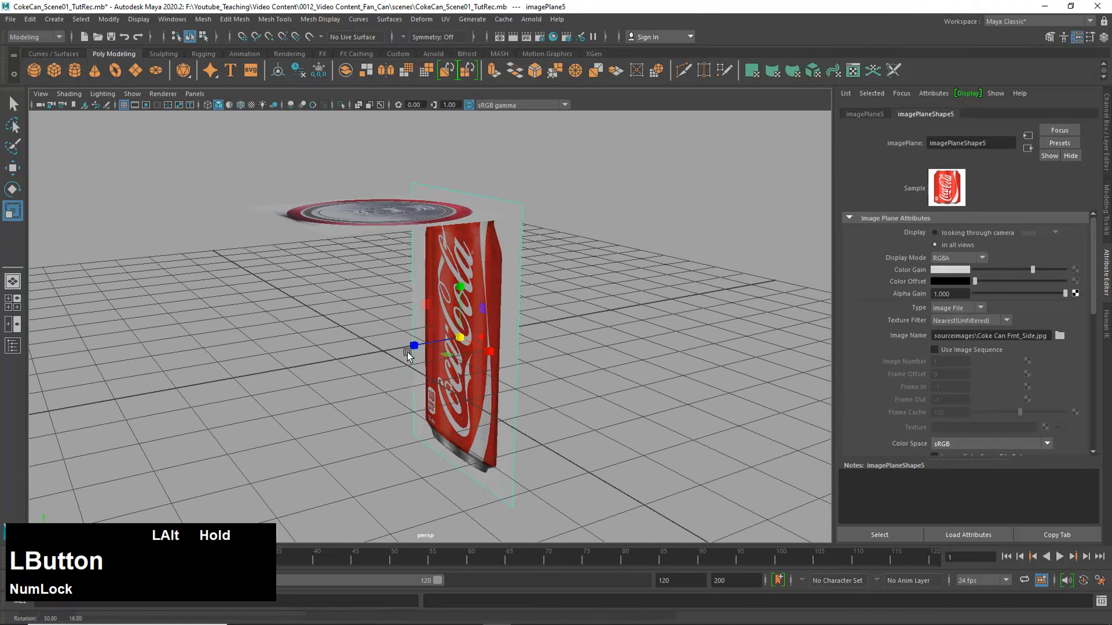
{"action": "left_click_drag", "start_coordinate": [483, 332], "coordinate": [551, 338], "text": "alt"}
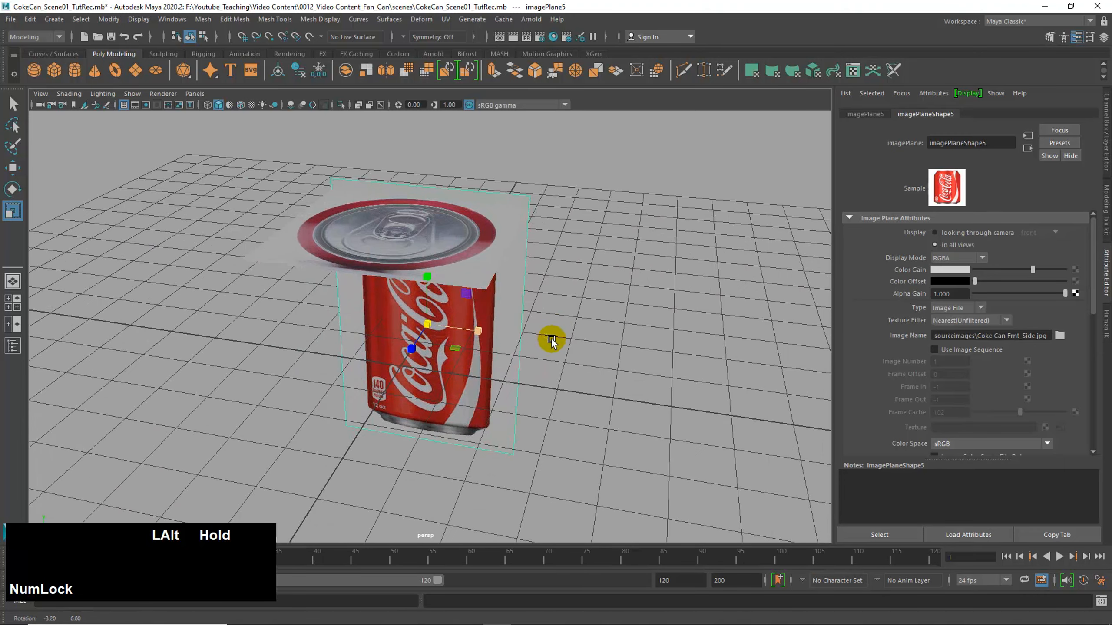
{"action": "left_click_drag", "start_coordinate": [380, 331], "coordinate": [369, 315], "text": "alt"}
Hide the top-view image plane by setting its Display Mode to None.
{"action": "left_click_drag", "start_coordinate": [233, 205], "coordinate": [268, 237]}
{"action": "left_click_drag", "start_coordinate": [322, 350], "coordinate": [297, 292], "text": "alt"}
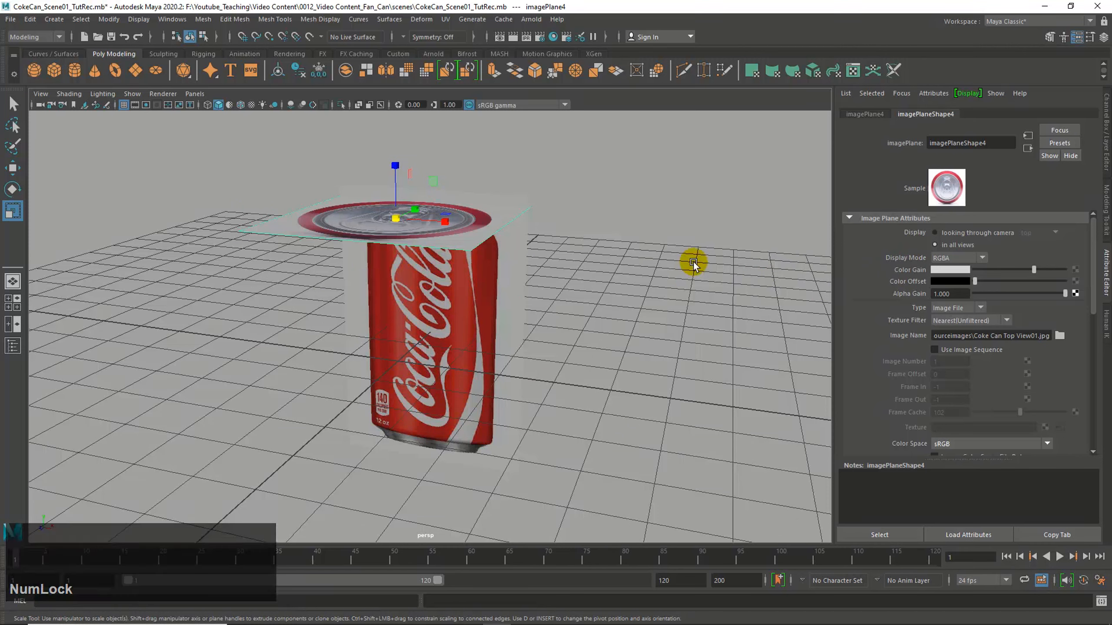
{"action": "left_click", "coordinate": [949, 262]}
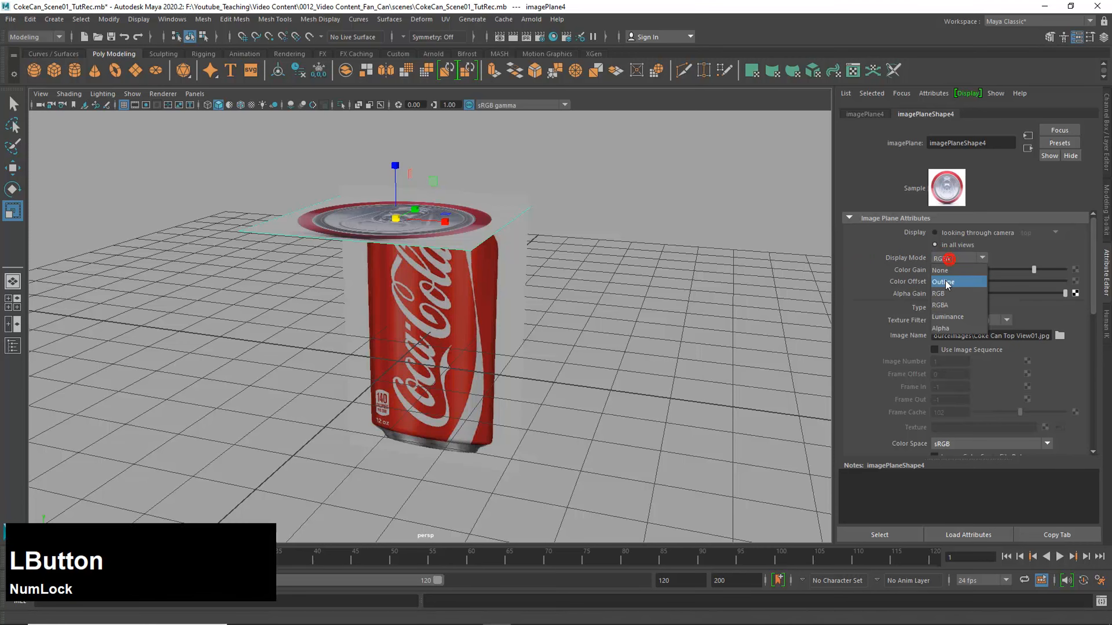
{"action": "left_click", "coordinate": [945, 269]}
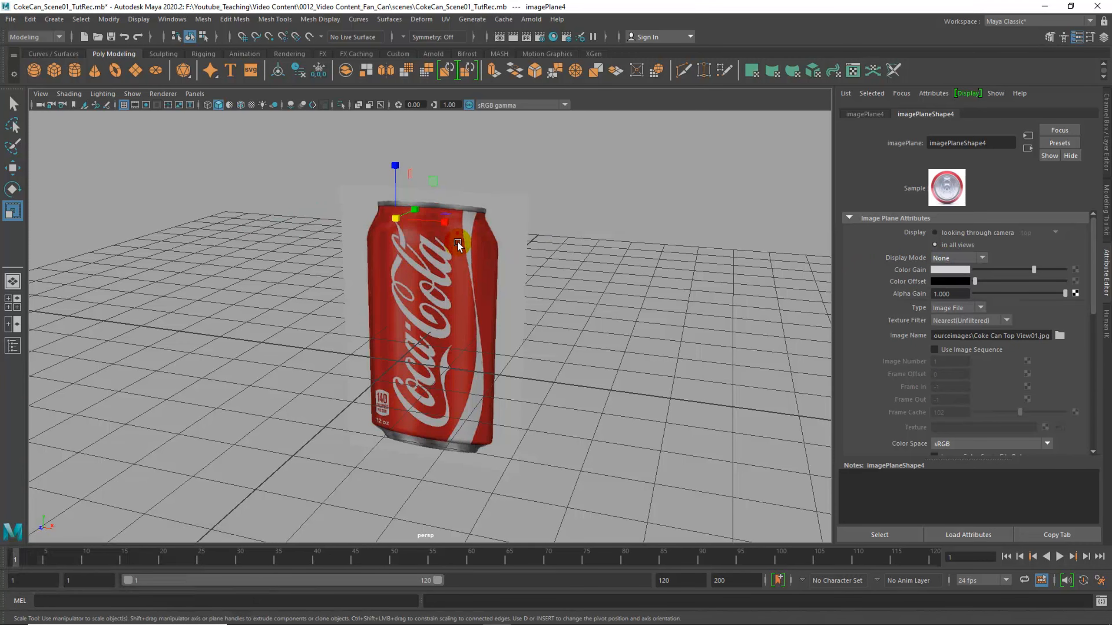
{"action": "left_click_drag", "start_coordinate": [458, 245], "coordinate": [324, 244], "text": "alt"}
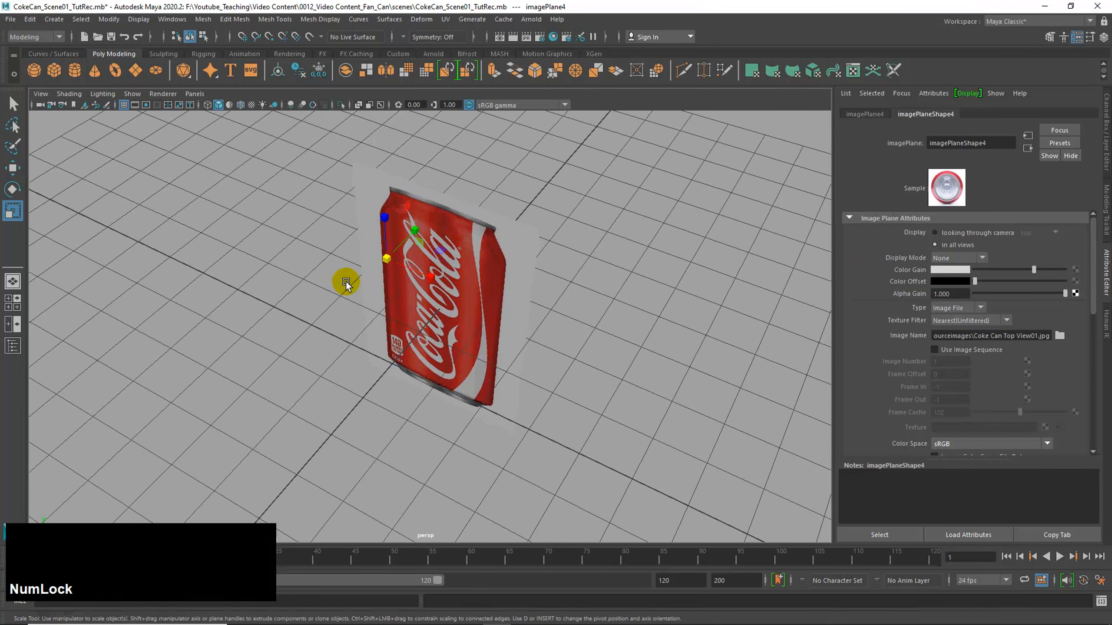
Reselect imagePlane4 through the Outliner, switch its Display Mode to RGBA and back to None, and minimize the Outliner.
{"action": "mouse_move", "coordinate": [381, 287]}
{"action": "left_mouse_down"}
{"action": "mouse_move", "coordinate": [311, 319]}
{"action": "mouse_move", "coordinate": [318, 328]}
{"action": "mouse_move", "coordinate": [376, 278]}
{"action": "left_mouse_up"}
{"action": "left_click", "coordinate": [172, 18]}
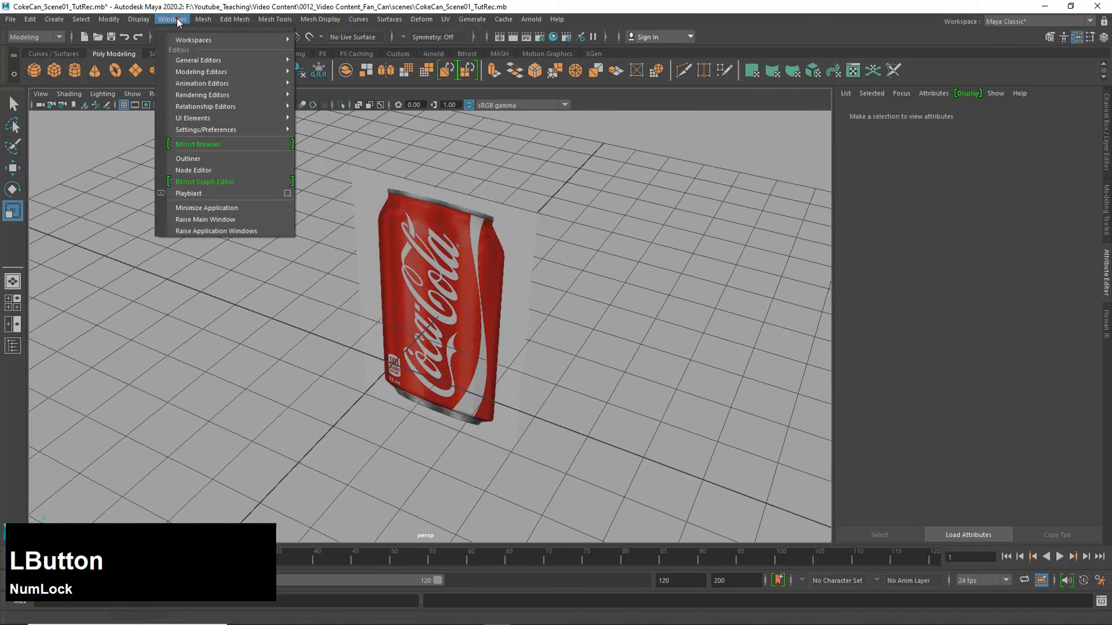
{"action": "left_click", "coordinate": [188, 158]}
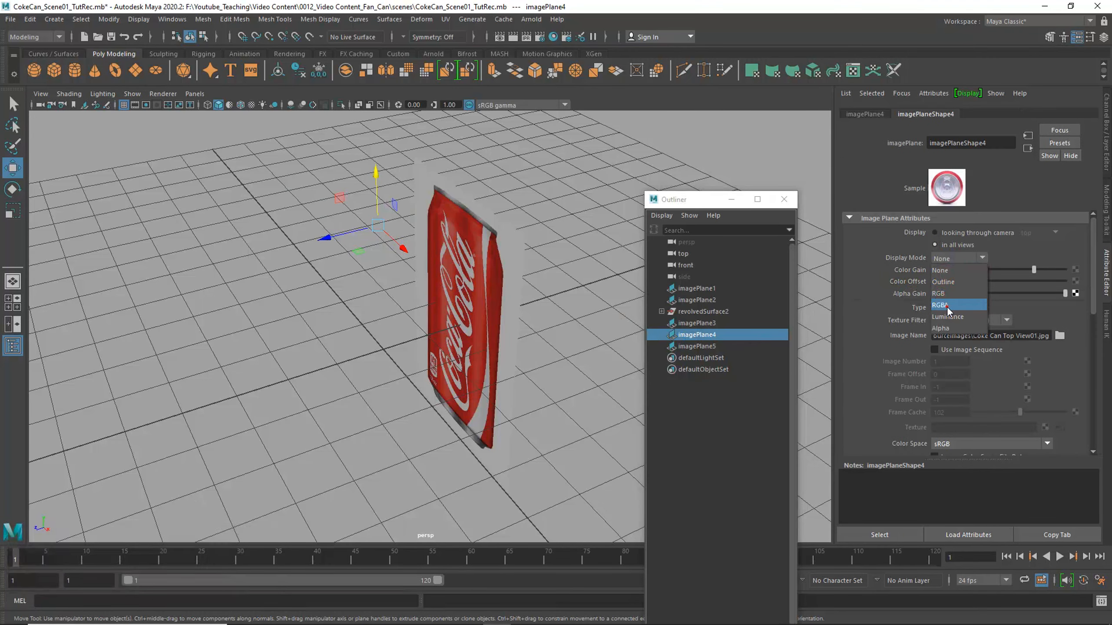
{"action": "left_click", "coordinate": [941, 305]}
{"action": "left_click_drag", "start_coordinate": [566, 298], "coordinate": [439, 236], "text": "alt"}
{"action": "left_click", "coordinate": [943, 261]}
{"action": "left_click", "coordinate": [940, 270]}
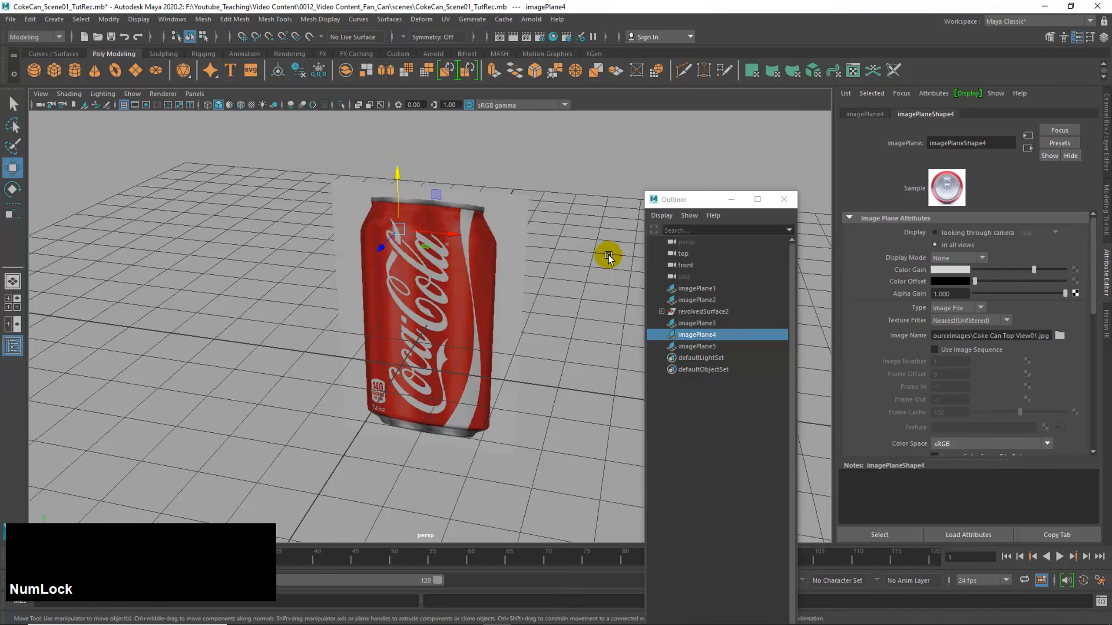
{"action": "left_click", "coordinate": [731, 199]}
In the maximized front view, start a CV curve at the can's top rim and trace it down the left shoulder.
{"action": "key", "text": "space"}
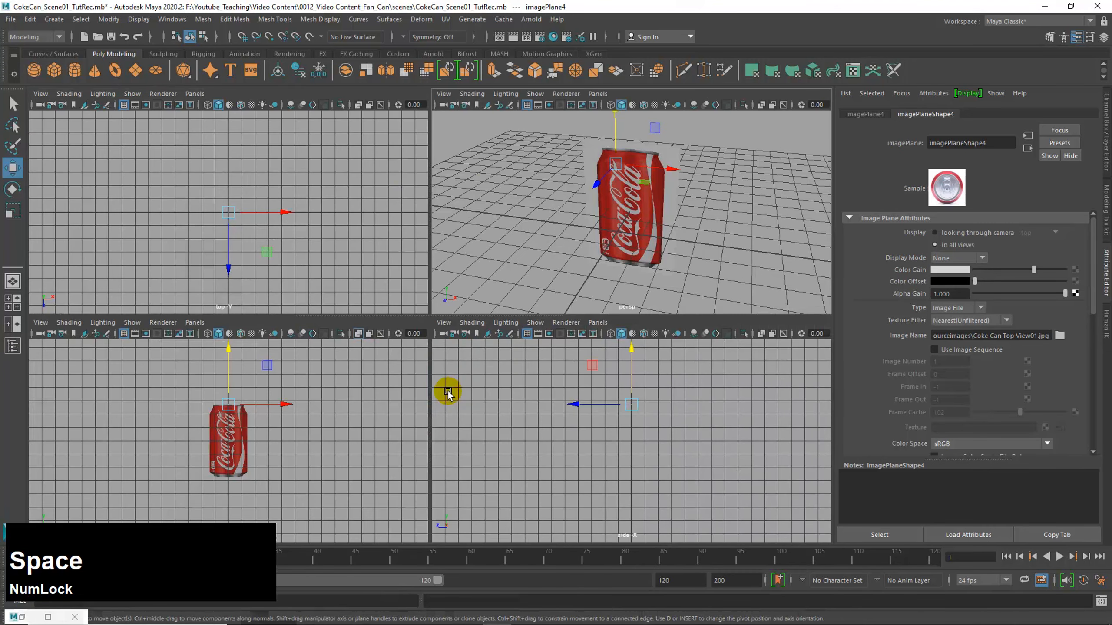
{"action": "key", "text": "space"}
{"action": "scroll", "coordinate": [453, 406], "scroll_direction": "up", "scroll_amount": 2}
{"action": "scroll", "coordinate": [453, 405], "scroll_direction": "up", "scroll_amount": 2}
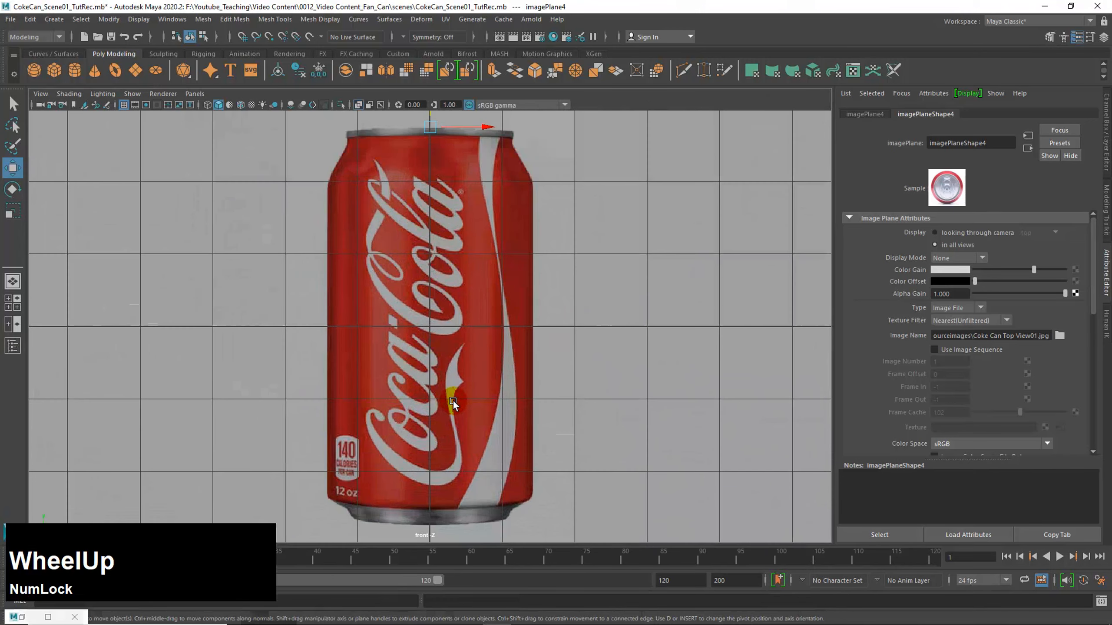
{"action": "middle_click_drag", "start_coordinate": [447, 372], "coordinate": [495, 296], "text": "alt"}
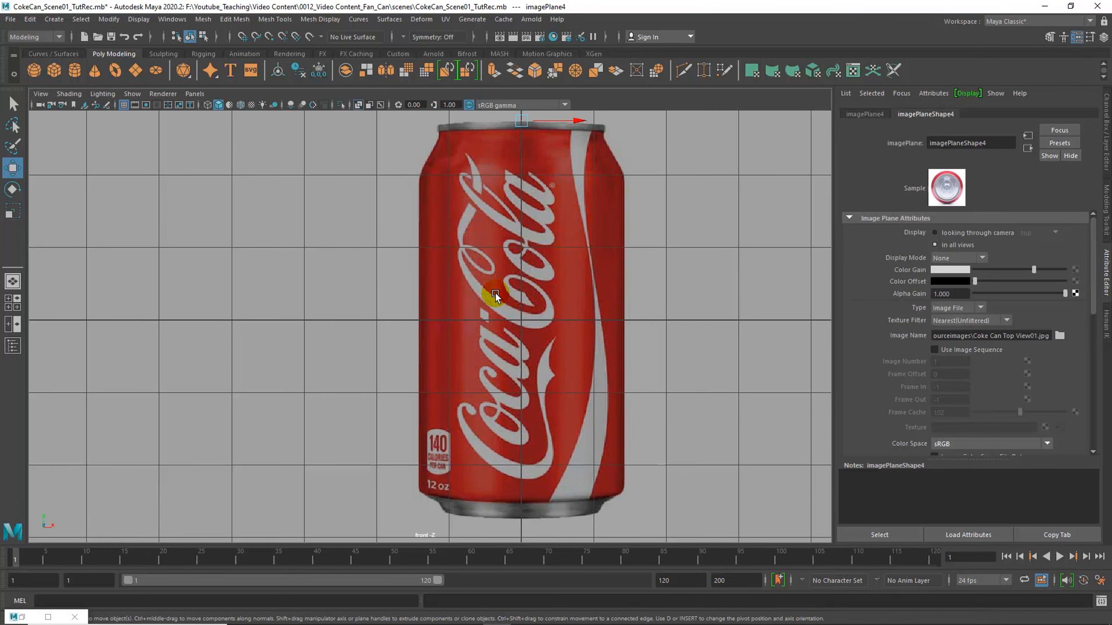
{"action": "left_click", "coordinate": [54, 19]}
{"action": "left_click", "coordinate": [79, 106]}
{"action": "left_click", "coordinate": [278, 107]}
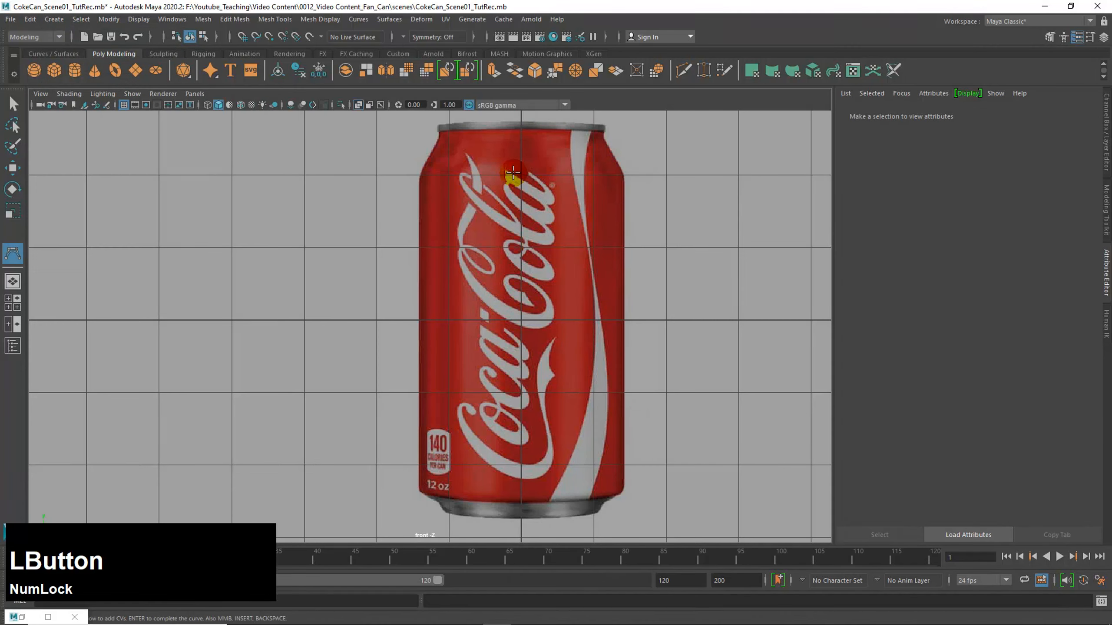
{"action": "middle_click_drag", "start_coordinate": [509, 172], "coordinate": [536, 262], "text": "alt"}
{"action": "scroll", "coordinate": [536, 261], "scroll_direction": "up", "scroll_amount": 2}
{"action": "left_click", "coordinate": [488, 133]}
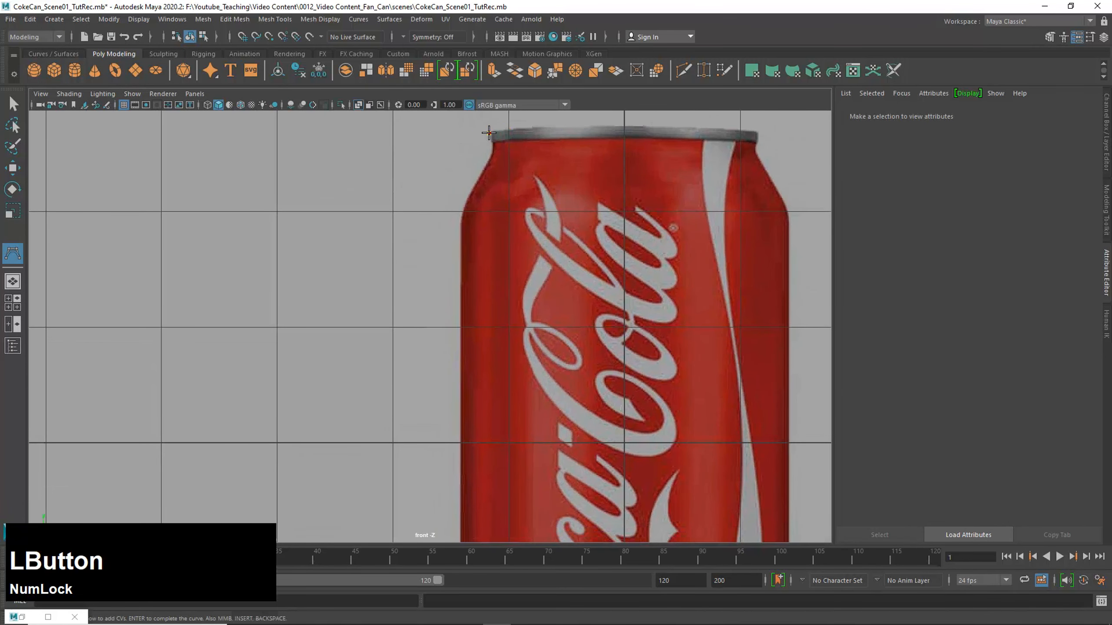
{"action": "left_click", "coordinate": [496, 145]}
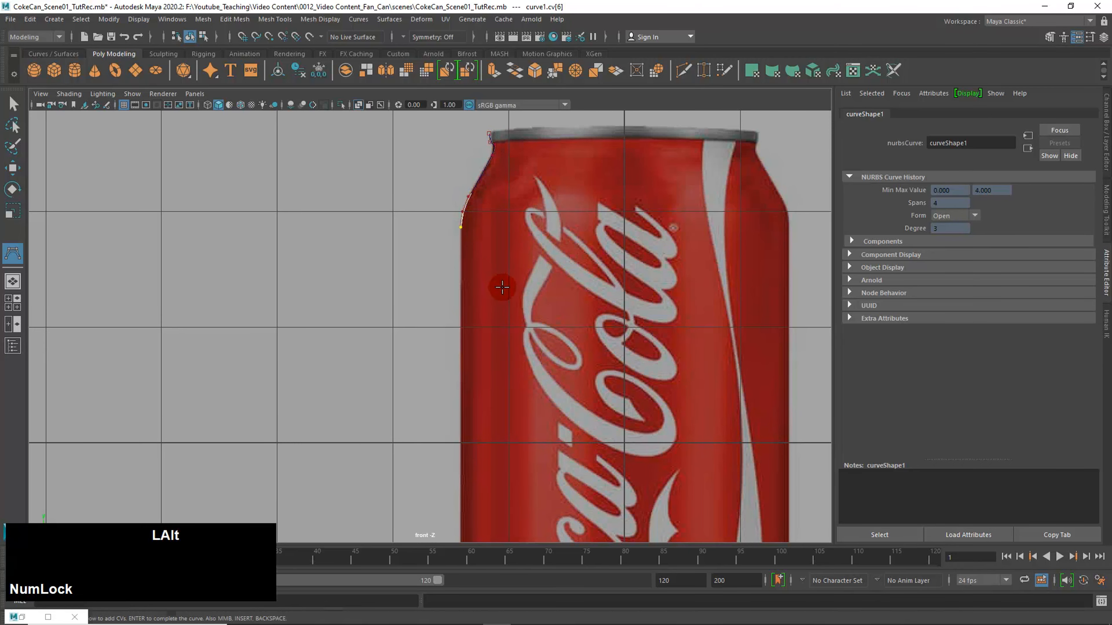
Extend the curve straight down the can's side and around the lower corner to the start of the metal base.
{"action": "middle_click_drag", "start_coordinate": [502, 287], "coordinate": [505, 61], "text": "alt"}
{"action": "middle_click_drag", "start_coordinate": [516, 387], "coordinate": [510, 219], "text": "alt"}
{"action": "scroll", "coordinate": [501, 331], "scroll_direction": "up", "scroll_amount": 3}
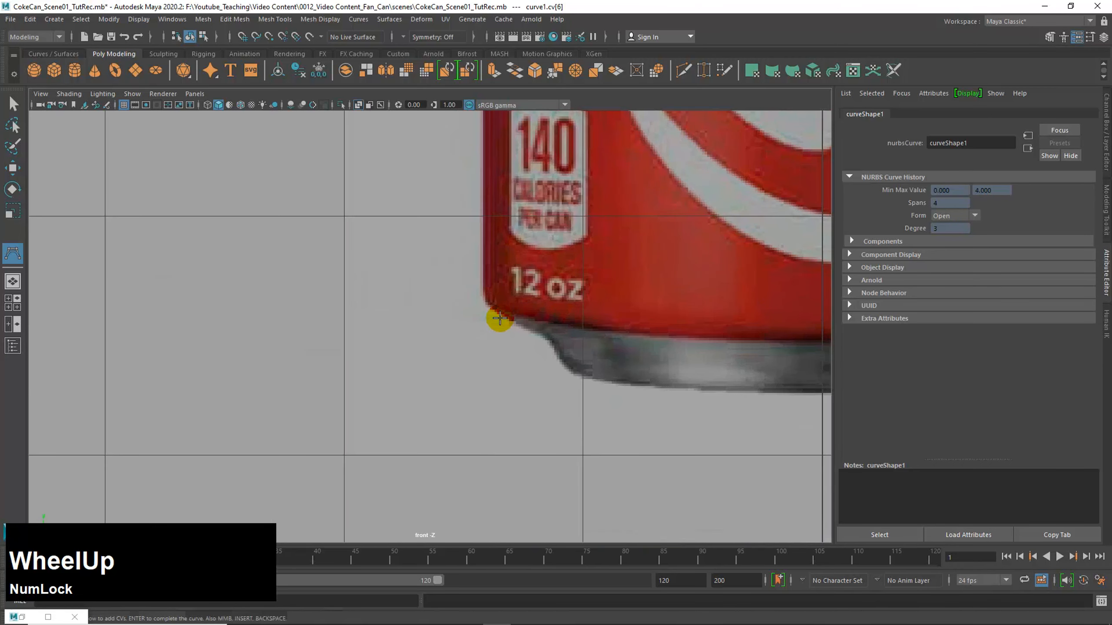
{"action": "left_click", "coordinate": [482, 292], "text": "shift"}
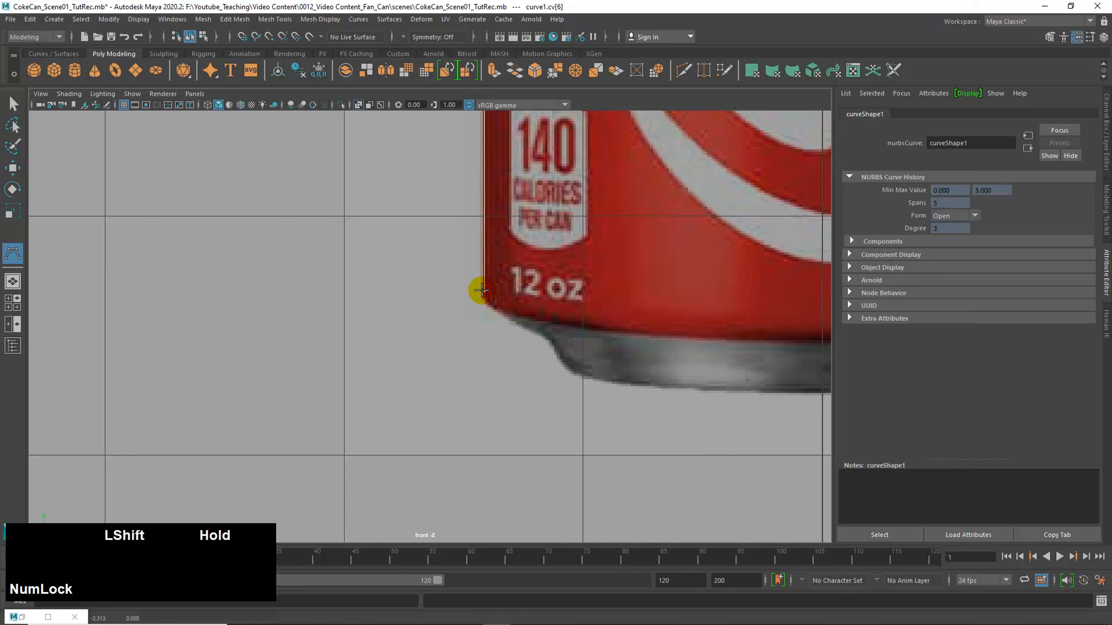
{"action": "left_click", "coordinate": [485, 304]}
{"action": "left_click", "coordinate": [547, 342]}
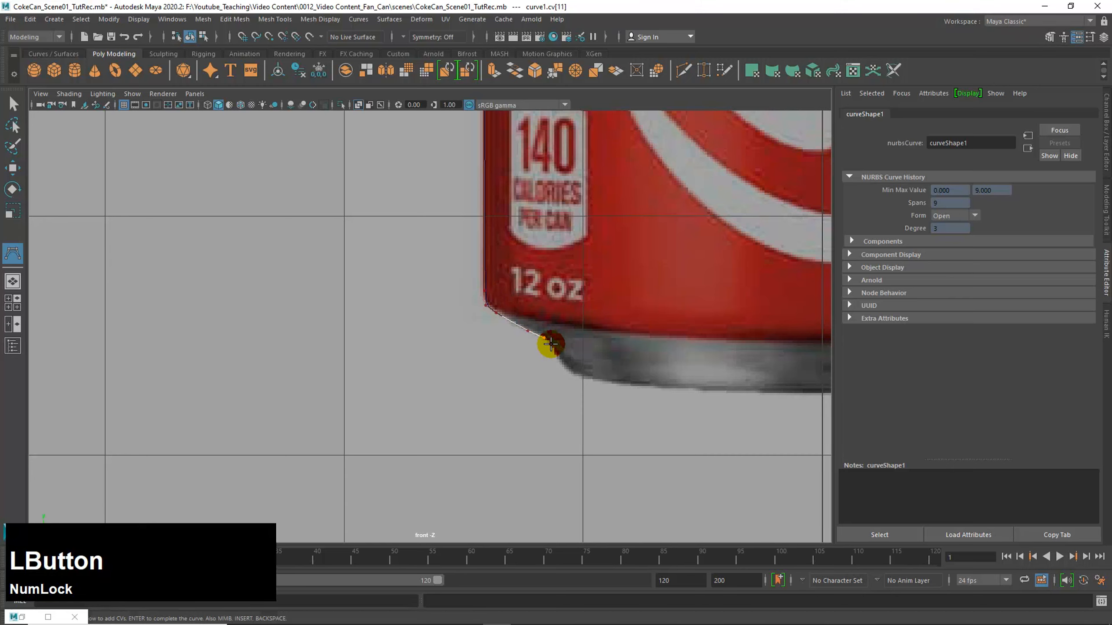
Trace the curve around the metal base to its bottom edge and finish the curve.
{"action": "left_click_drag", "start_coordinate": [554, 347], "coordinate": [552, 348]}
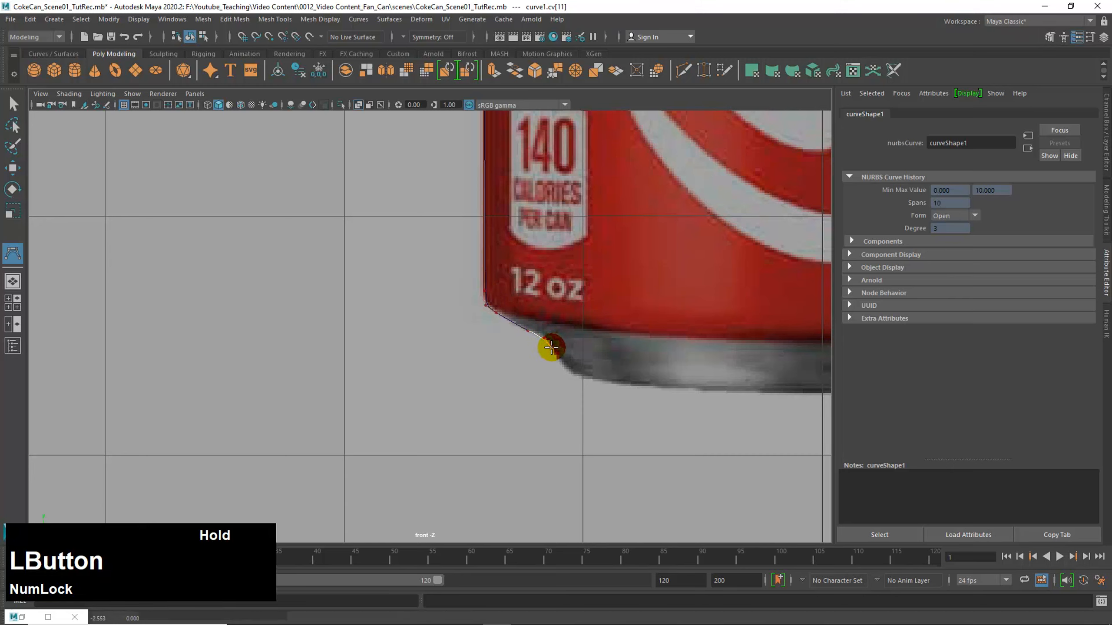
{"action": "left_click", "coordinate": [562, 366]}
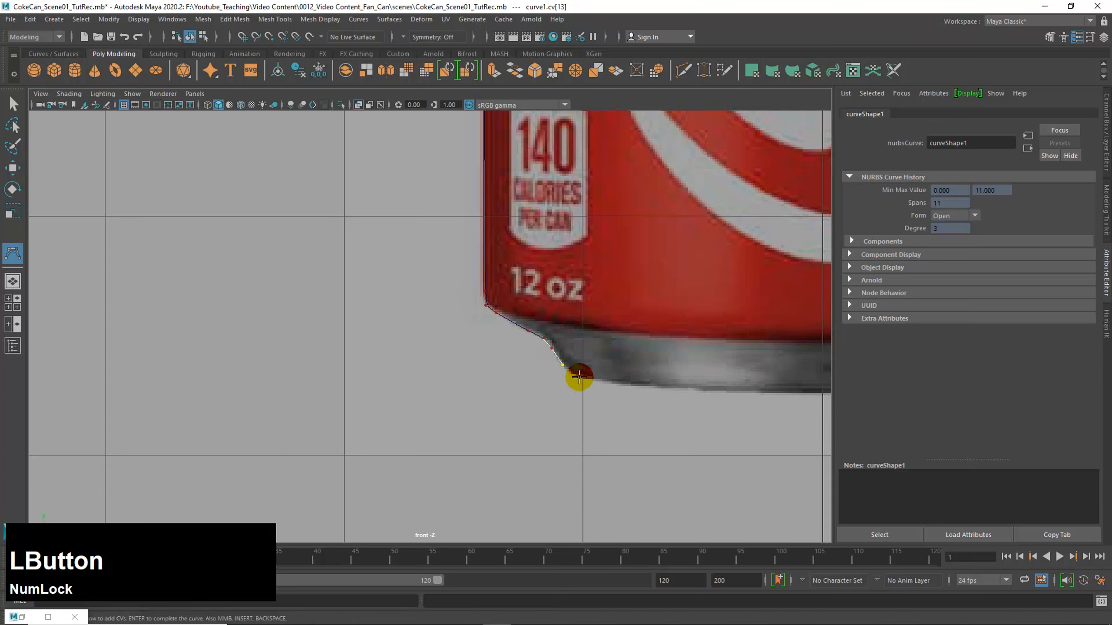
{"action": "left_click_drag", "start_coordinate": [578, 376], "coordinate": [578, 378]}
{"action": "key", "text": "BackSpace"}
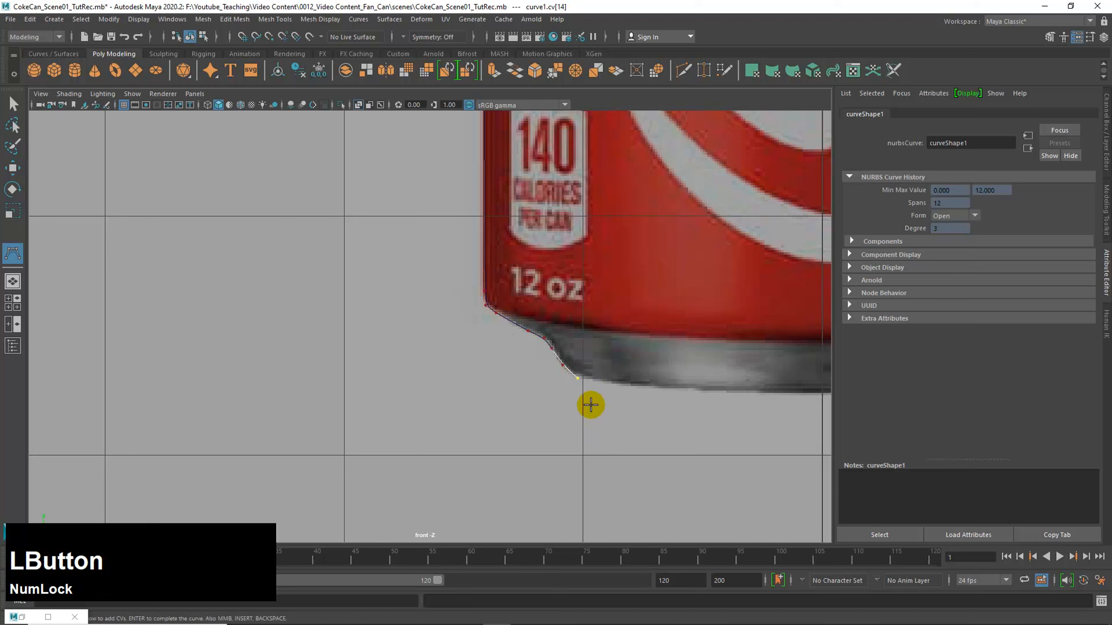
{"action": "key", "text": "Return"}
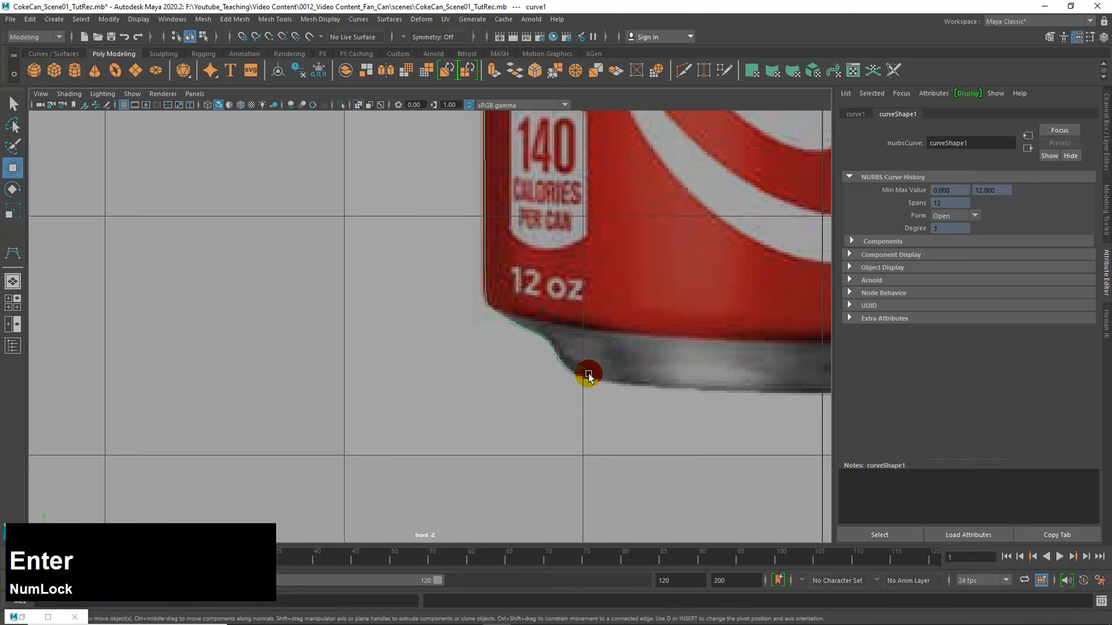
Switch the curve to control vertex editing and nudge the end vertex at the can's base slightly upward.
{"action": "middle_click_drag", "start_coordinate": [549, 355], "coordinate": [539, 178], "text": "alt"}
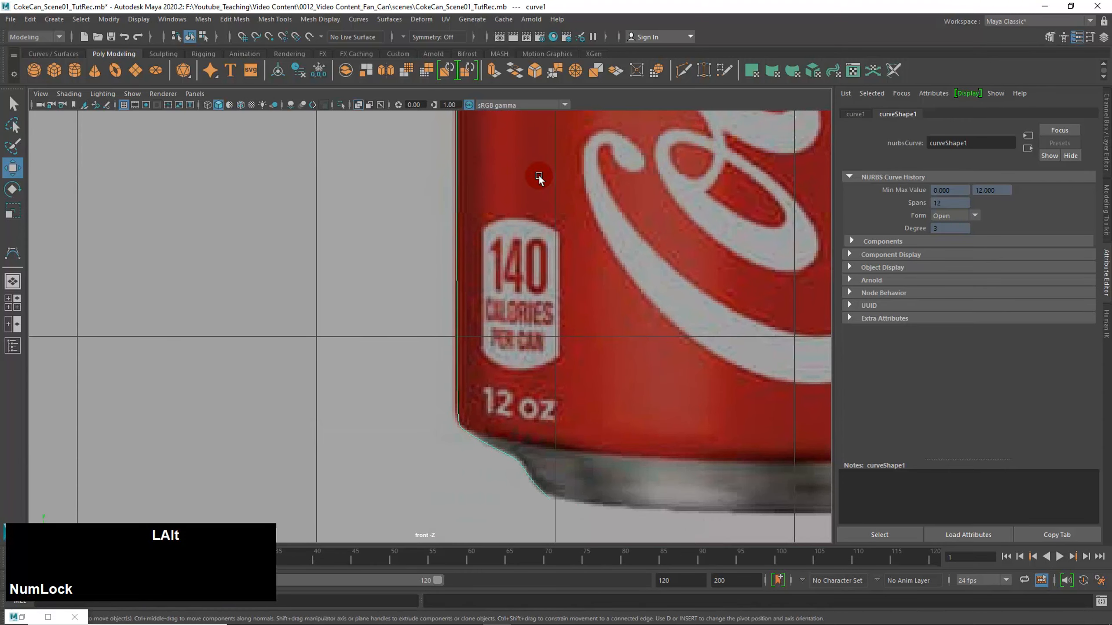
{"action": "scroll", "coordinate": [504, 308], "scroll_direction": "up", "scroll_amount": 3}
{"action": "right_click_drag", "start_coordinate": [484, 296], "coordinate": [454, 295]}
{"action": "left_click_drag", "start_coordinate": [637, 366], "coordinate": [637, 364]}
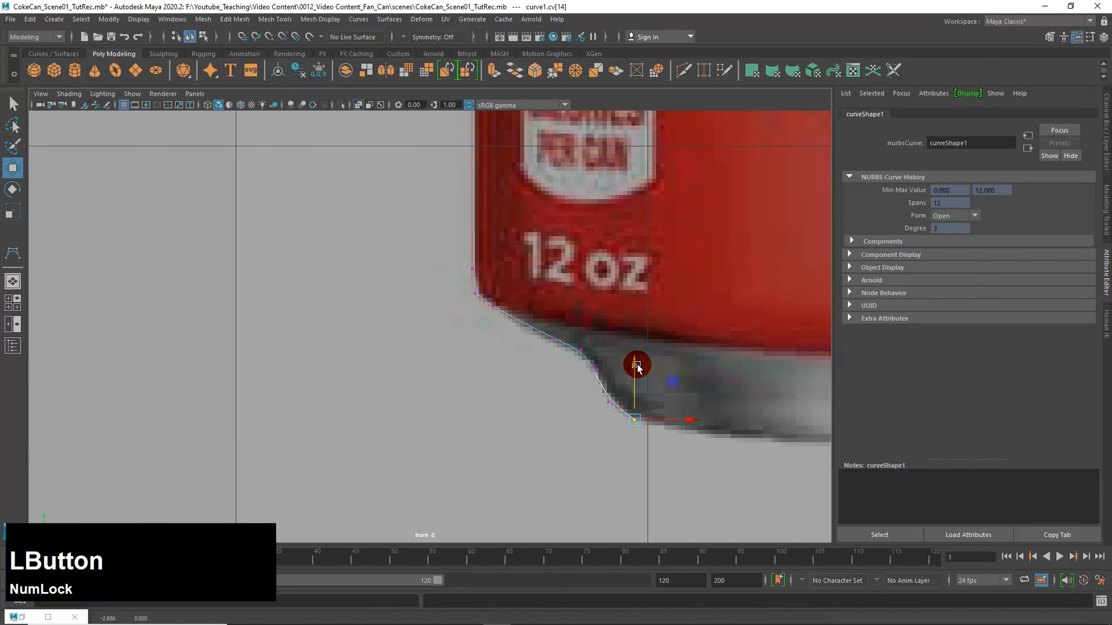
Select the three control vertices around the can's shoulder and shift them slightly outward along X to fit the silhouette.
{"action": "middle_click_drag", "start_coordinate": [566, 316], "coordinate": [526, 534], "text": "alt"}
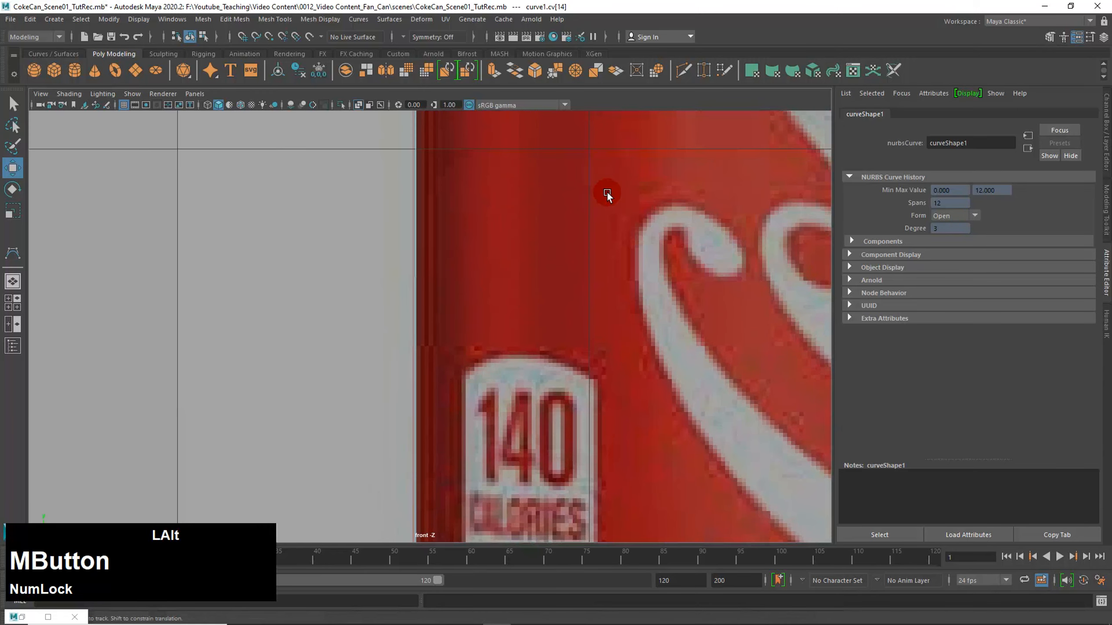
{"action": "middle_click_drag", "start_coordinate": [607, 196], "coordinate": [566, 484], "text": "alt"}
{"action": "left_click_drag", "start_coordinate": [322, 293], "coordinate": [509, 447]}
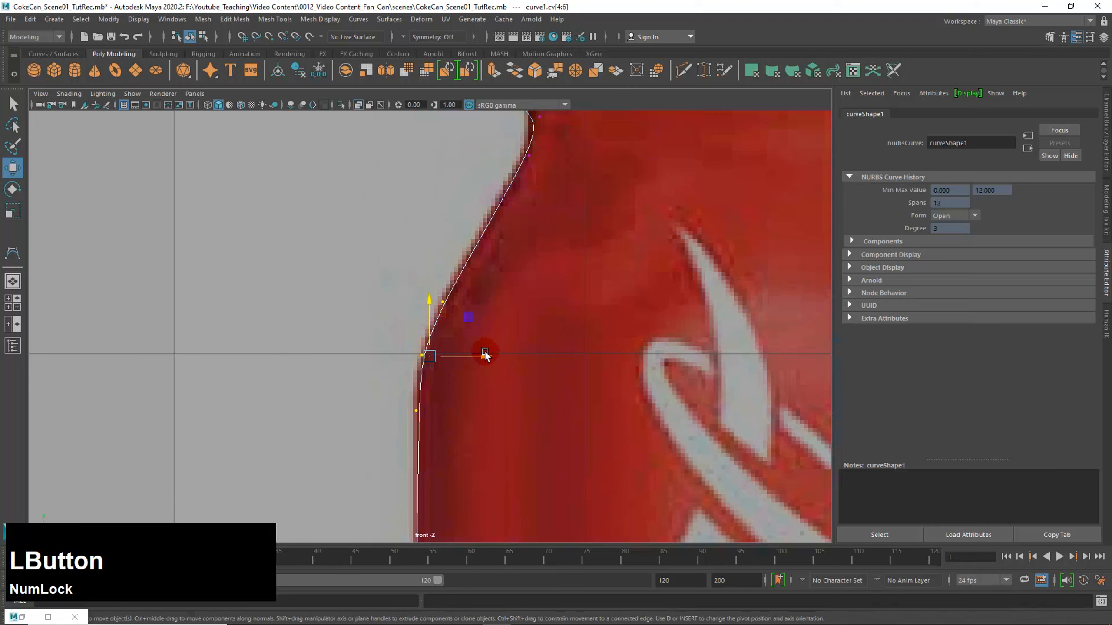
{"action": "left_click_drag", "start_coordinate": [484, 355], "coordinate": [479, 353]}
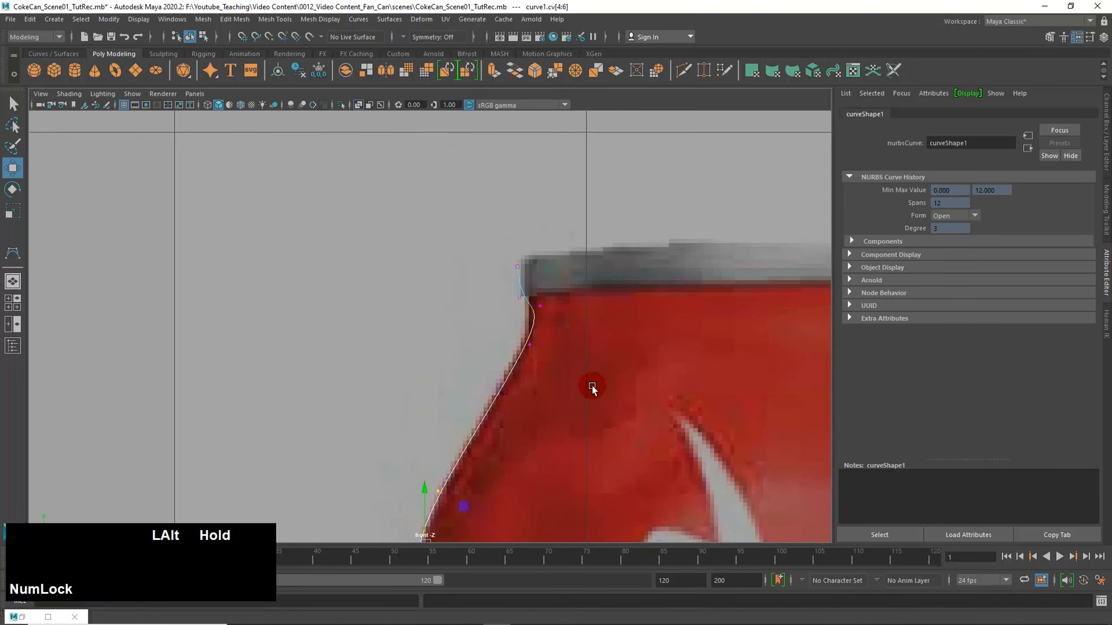
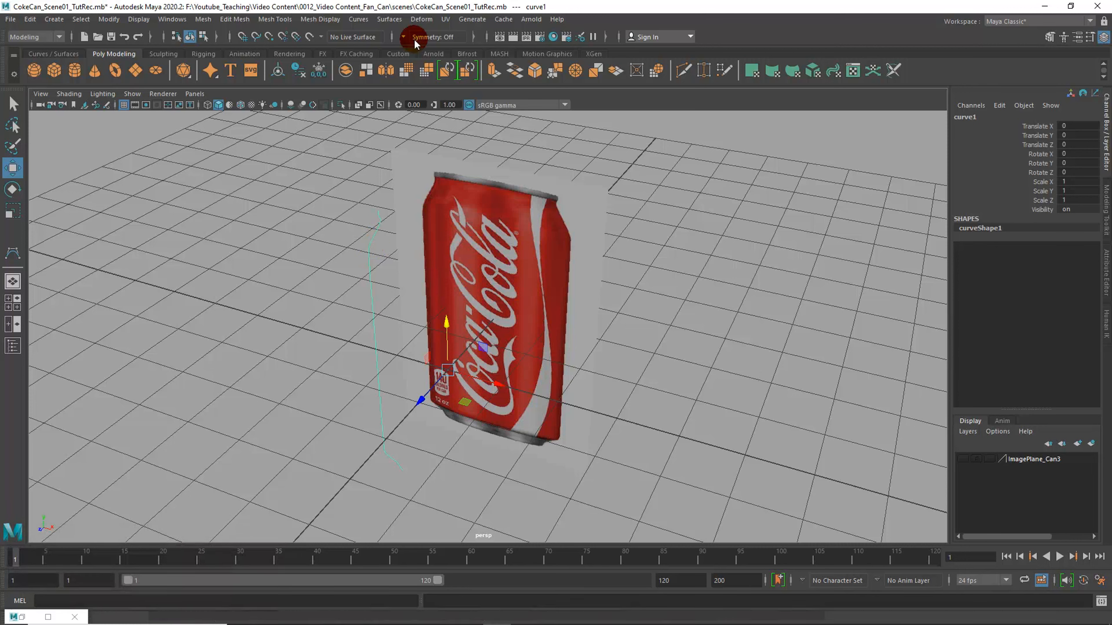
Open the Revolve options for the profile curve and set the output geometry to Polygons.
{"action": "left_click", "coordinate": [389, 19]}
{"action": "left_click_drag", "start_coordinate": [400, 75], "coordinate": [505, 73]}
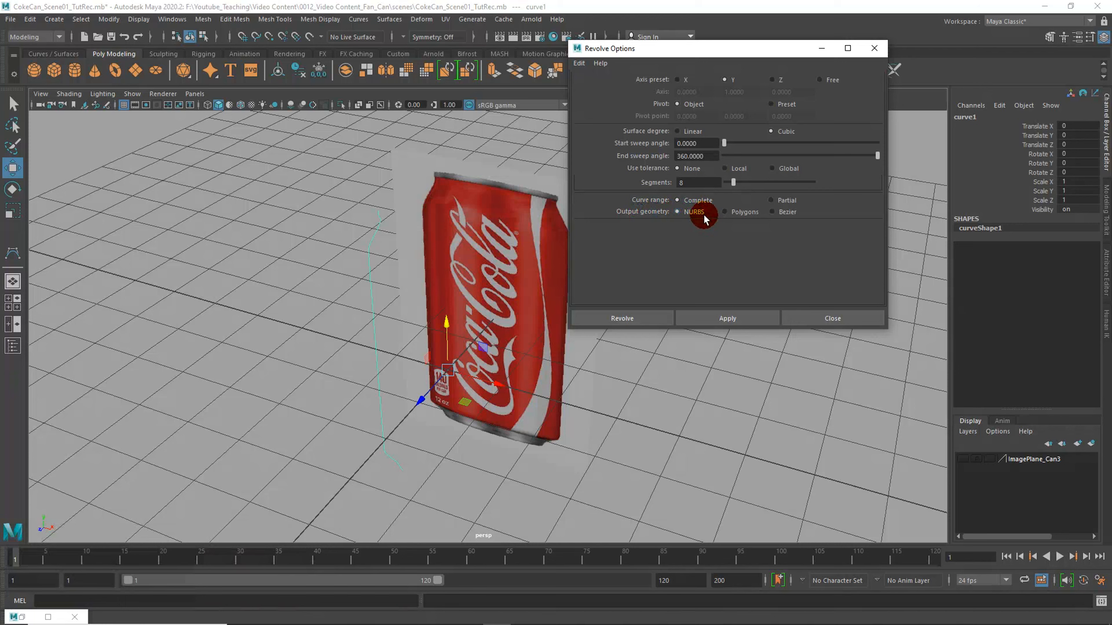
{"action": "left_click", "coordinate": [732, 213]}
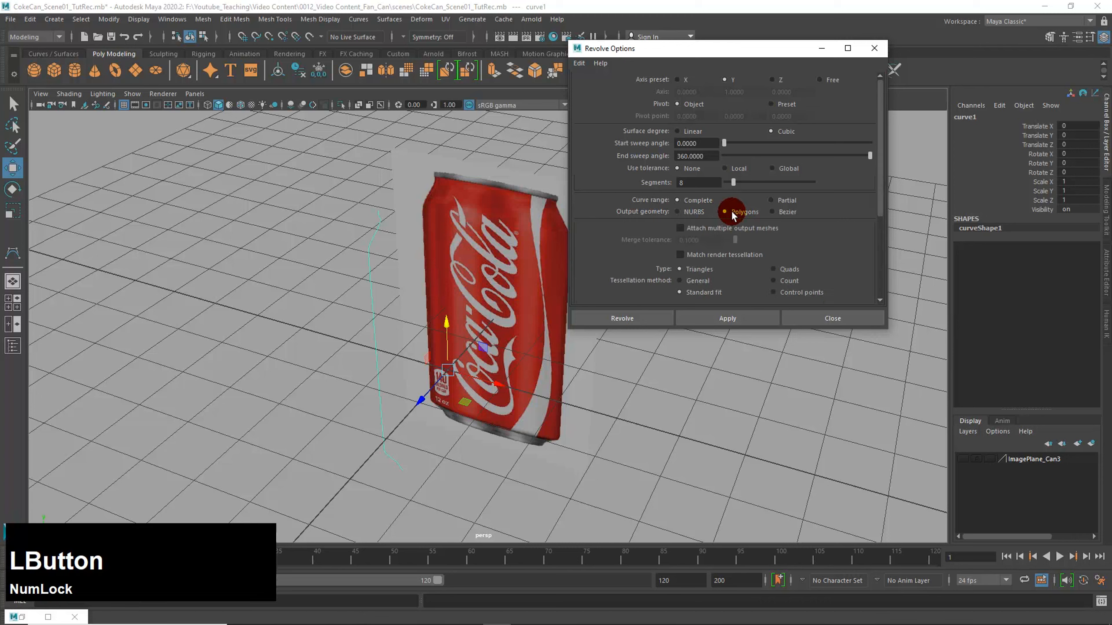
Switch to Photos to compare the can's front and top reference images, and inspect the profile curve in Maya's perspective view.
{"action": "mouse_move", "coordinate": [584, 620]}
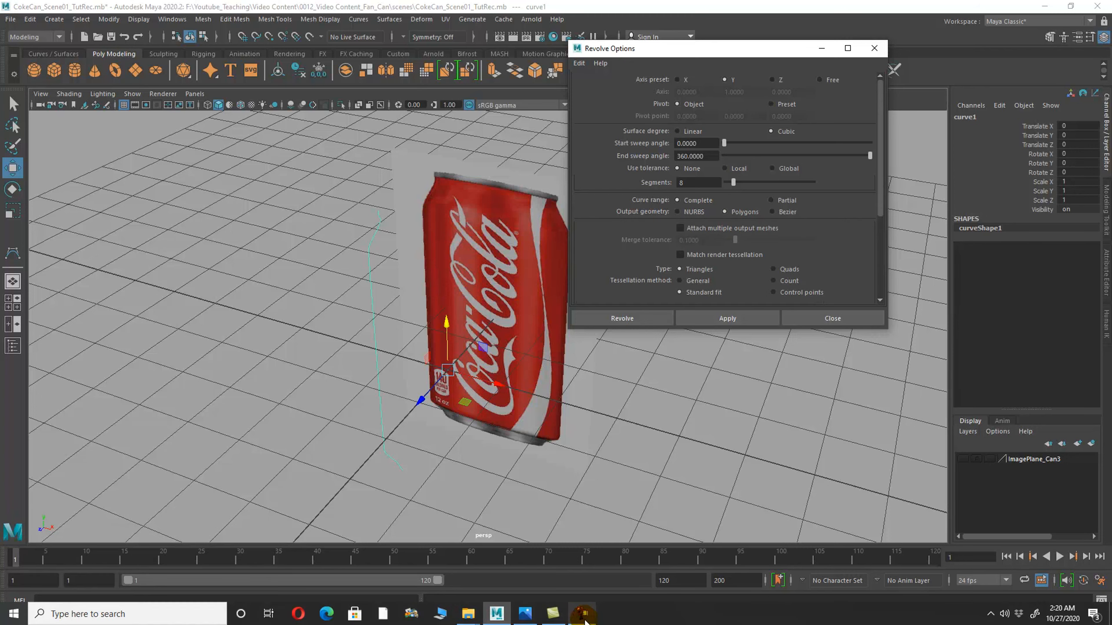
{"action": "left_click", "coordinate": [527, 616]}
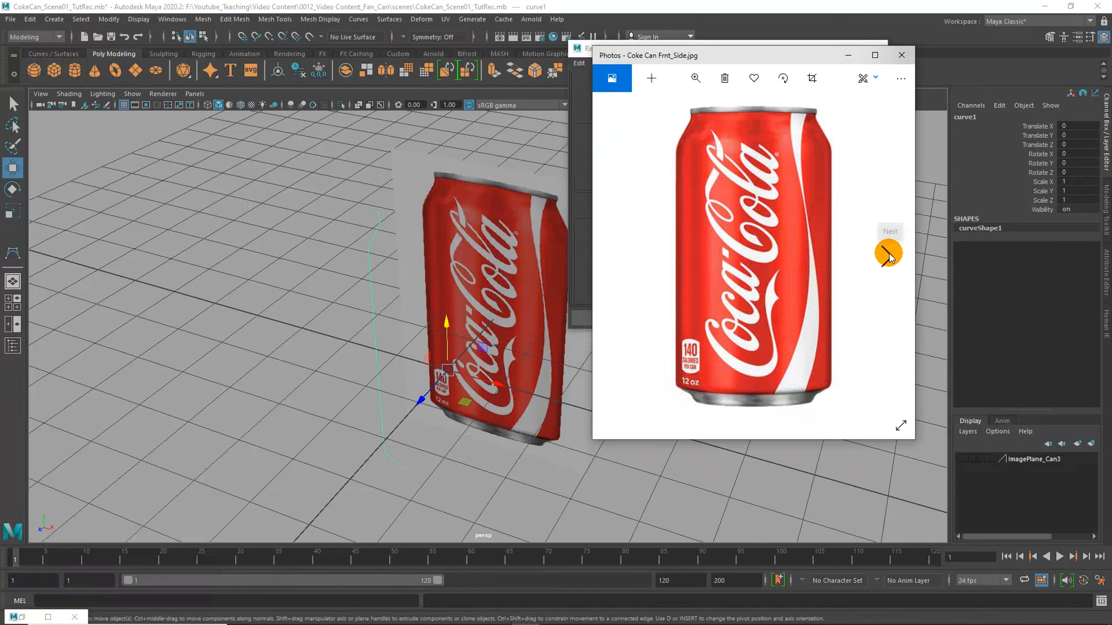
{"action": "left_click", "coordinate": [886, 256]}
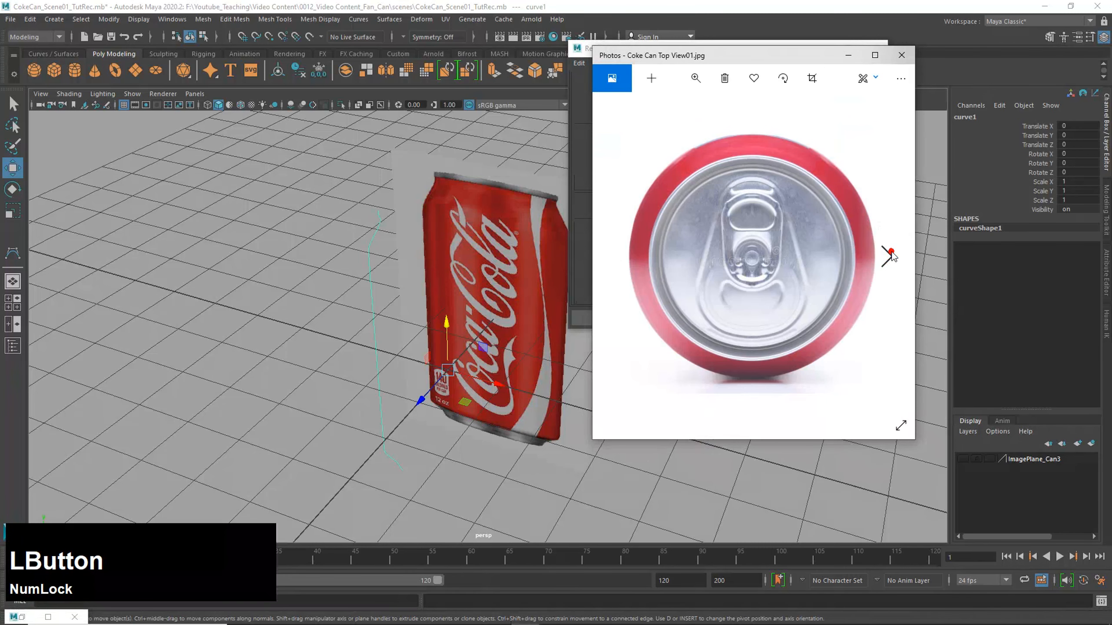
{"action": "left_click", "coordinate": [615, 258]}
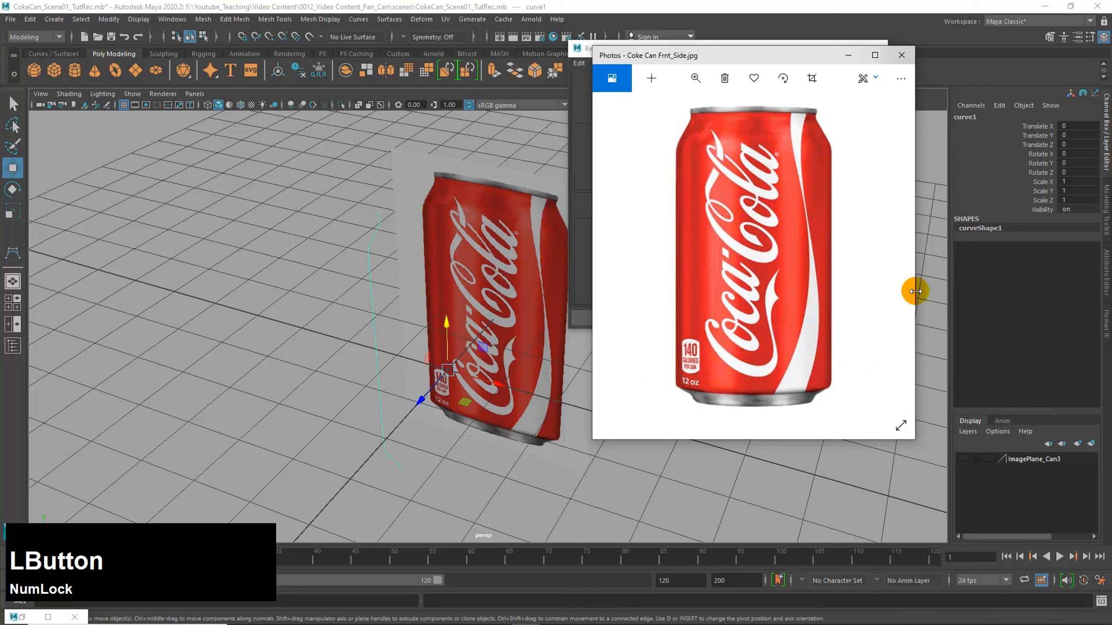
{"action": "left_click", "coordinate": [887, 257]}
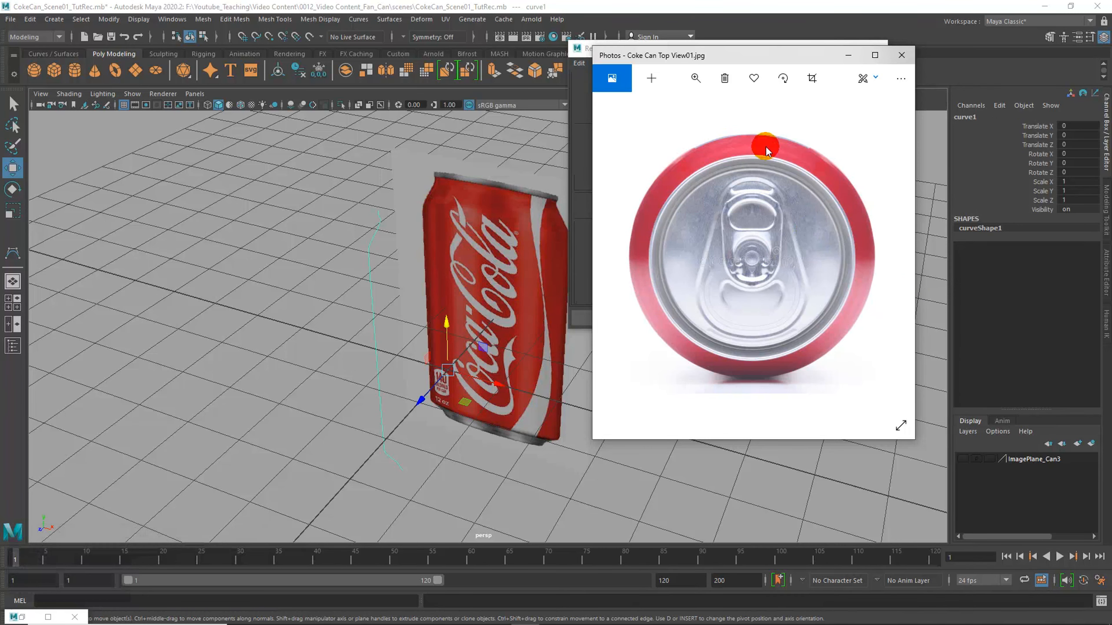
{"action": "left_click_drag", "start_coordinate": [521, 316], "coordinate": [410, 236], "text": "alt"}
{"action": "left_click_drag", "start_coordinate": [345, 200], "coordinate": [404, 513]}
{"action": "left_click_drag", "start_coordinate": [392, 372], "coordinate": [405, 378], "text": "alt"}
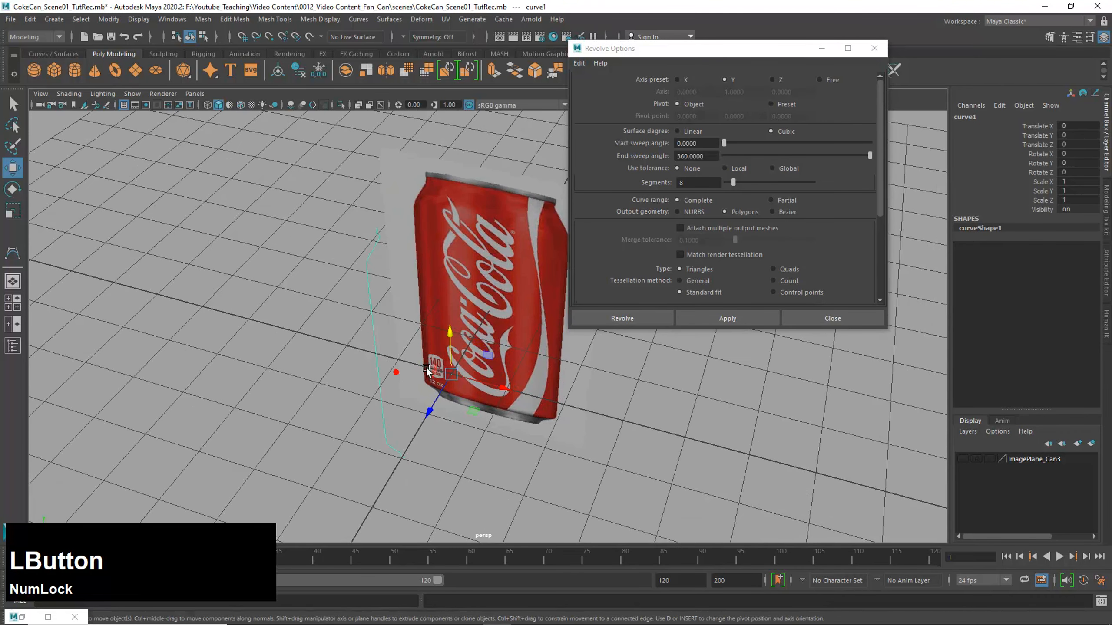
Reset the Revolve settings to their defaults and choose Polygons as the output geometry.
{"action": "left_click", "coordinate": [579, 64]}
{"action": "left_click", "coordinate": [597, 89]}
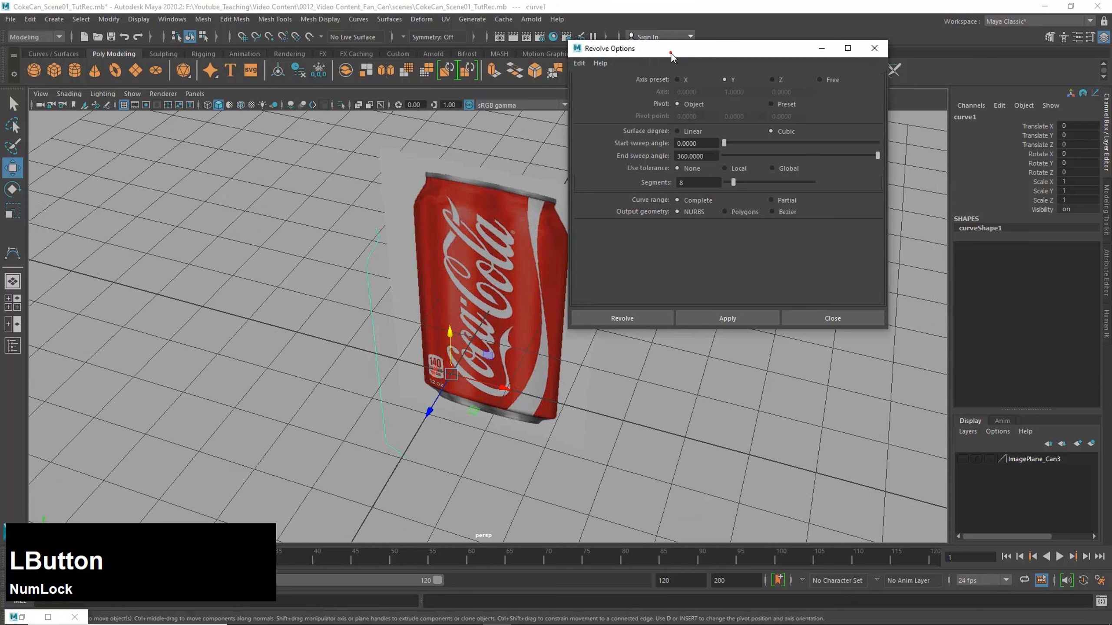
{"action": "left_click", "coordinate": [682, 216]}
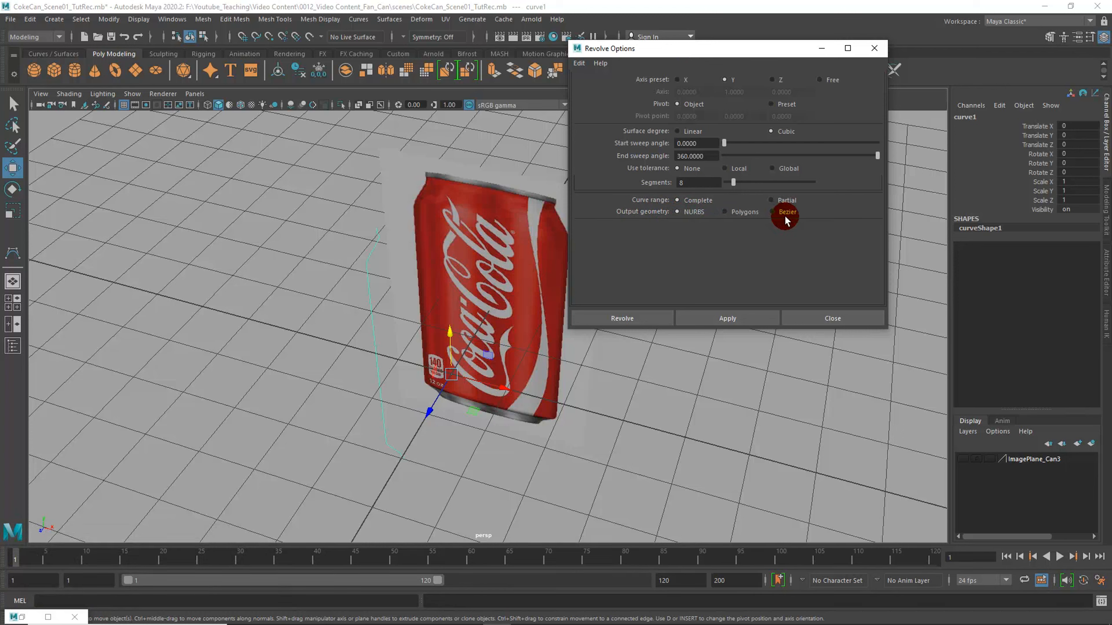
{"action": "left_click", "coordinate": [744, 212]}
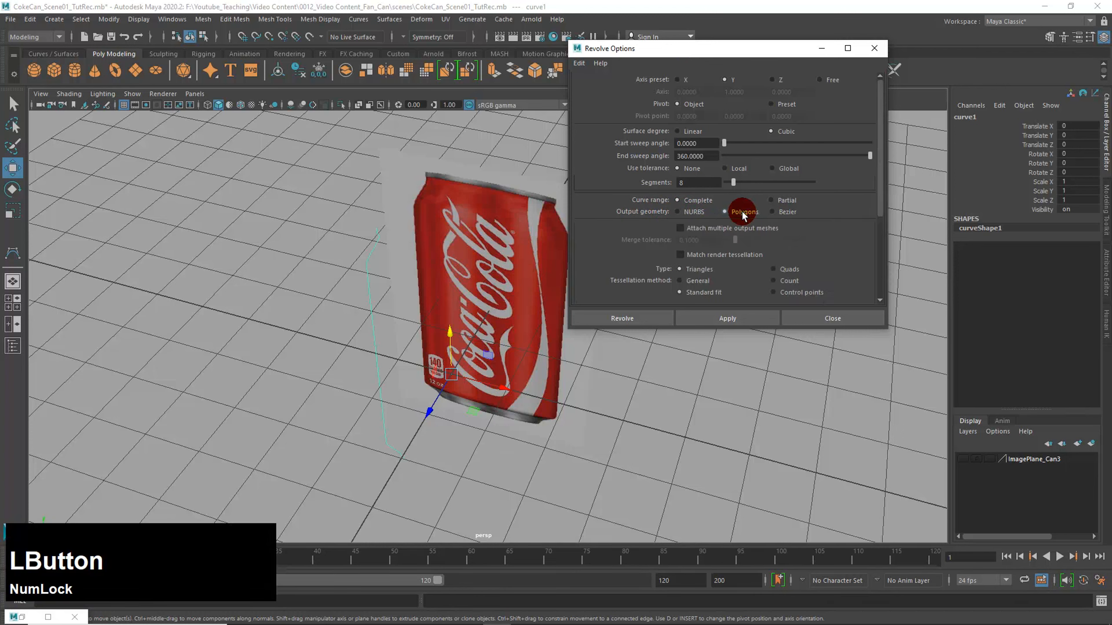
Set the polygon type to Quads and the tessellation method to General, and revolve the profile curve.
{"action": "left_click", "coordinate": [880, 209]}
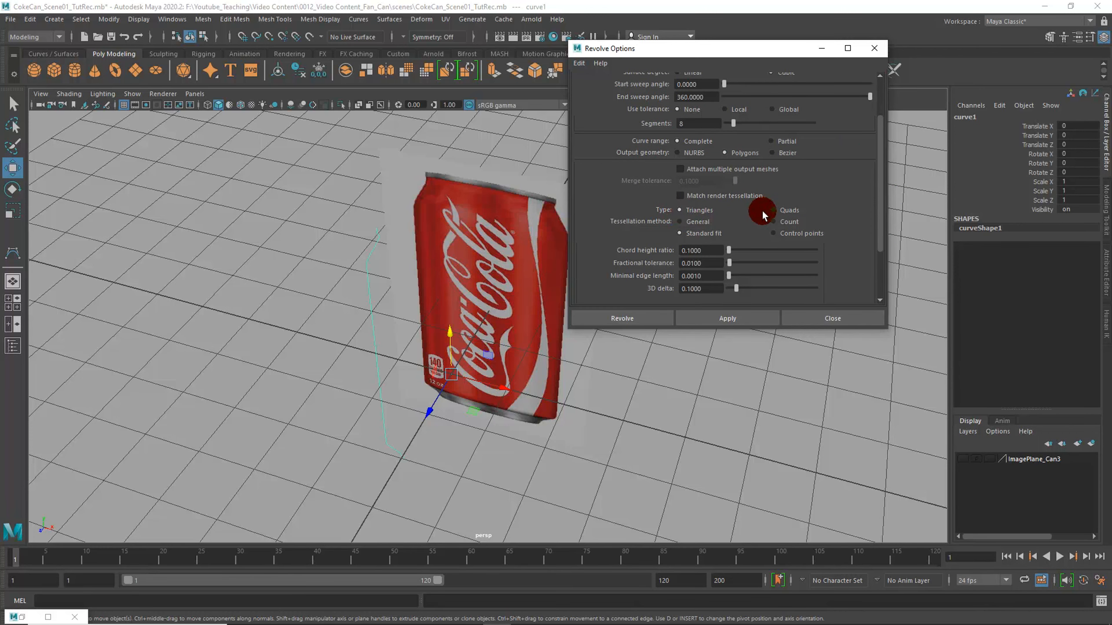
{"action": "left_click", "coordinate": [774, 211]}
{"action": "left_click", "coordinate": [689, 224]}
{"action": "scroll", "coordinate": [770, 249], "scroll_direction": "down", "scroll_amount": 2}
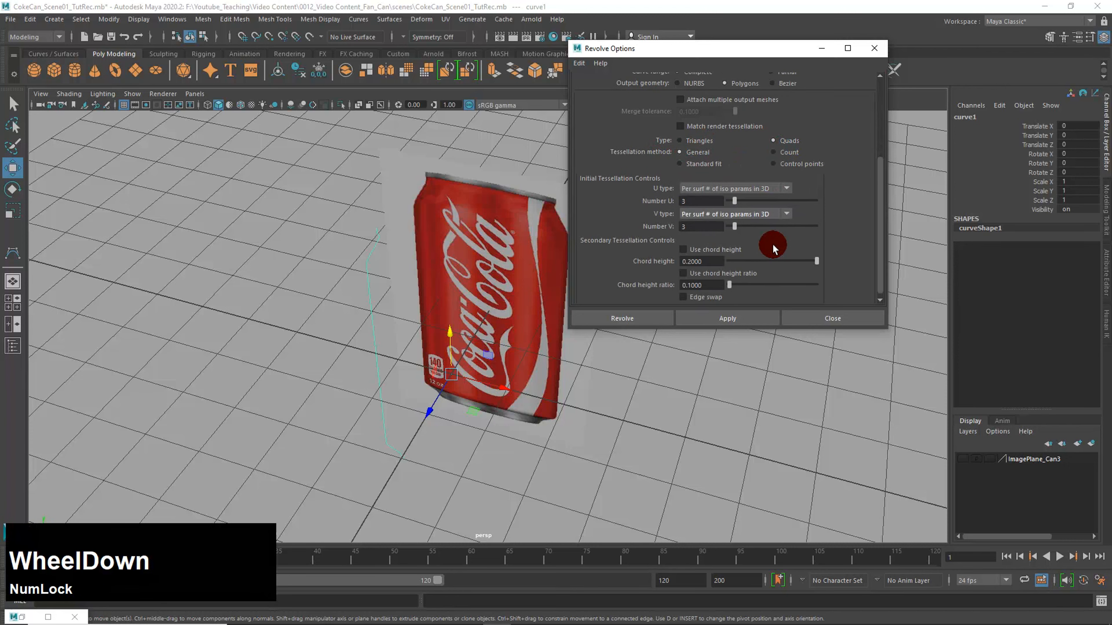
{"action": "scroll", "coordinate": [774, 243], "scroll_direction": "down", "scroll_amount": 1}
{"action": "scroll", "coordinate": [774, 243], "scroll_direction": "up", "scroll_amount": 2}
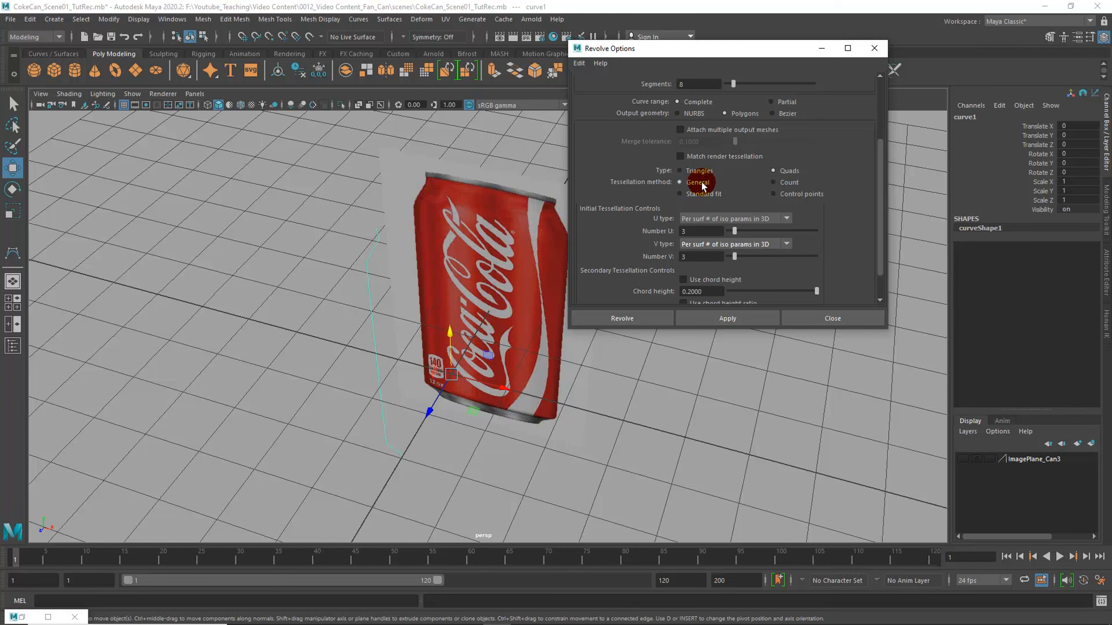
{"action": "scroll", "coordinate": [702, 188], "scroll_direction": "up", "scroll_amount": 1}
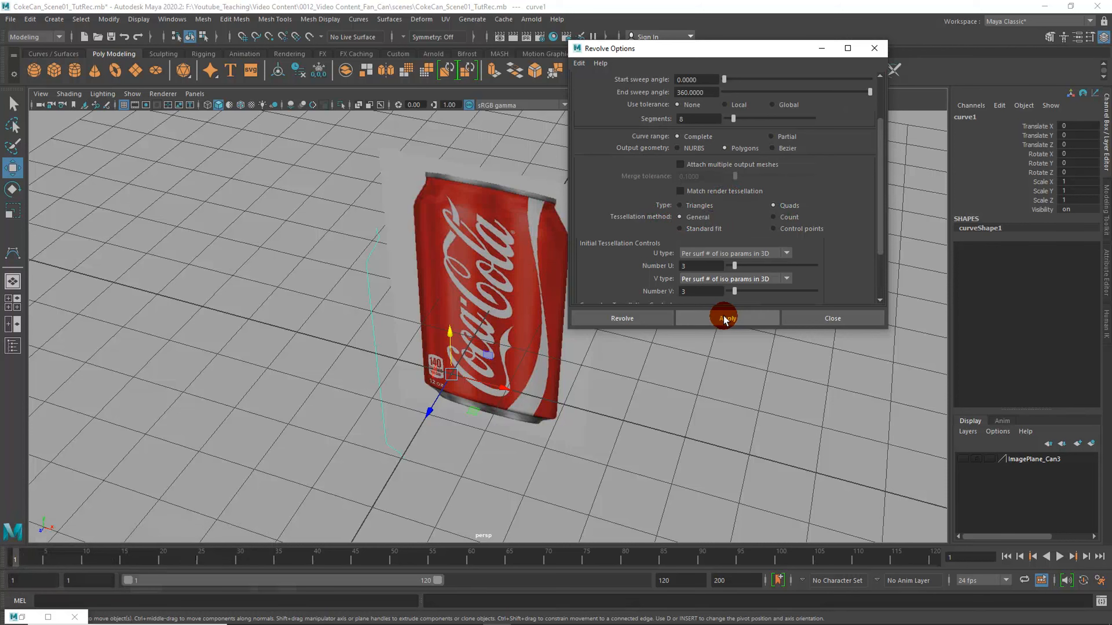
{"action": "left_click", "coordinate": [622, 318]}
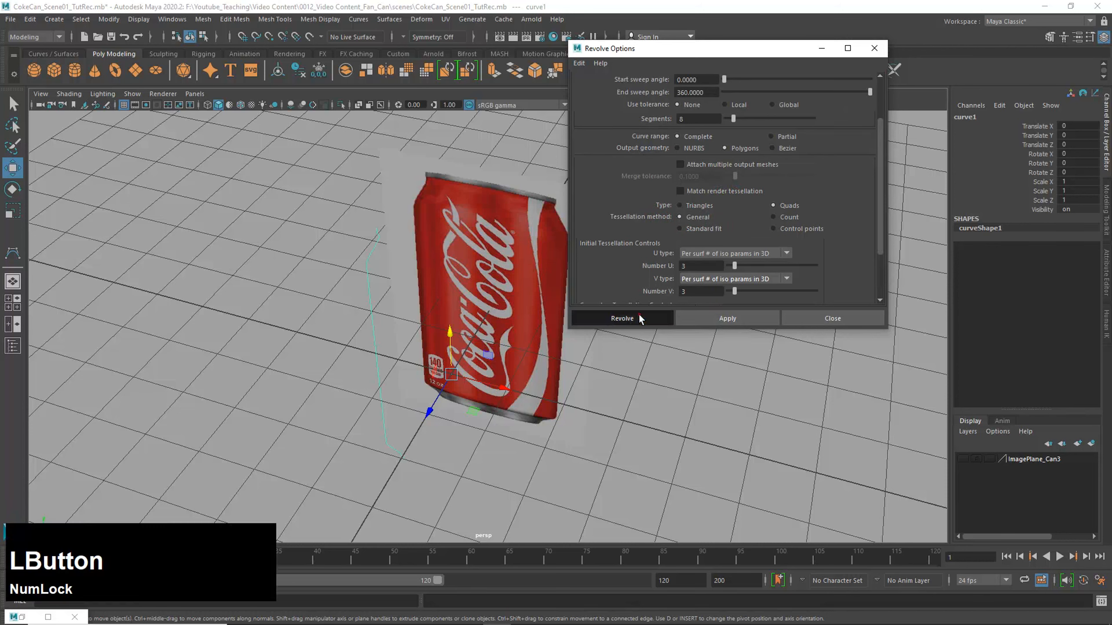
Expand the revolved surface's nurbsTessellate1 input and set V Number to 25.
{"action": "mouse_move", "coordinate": [647, 351]}
{"action": "left_mouse_down", "text": "alt"}
{"action": "mouse_move", "coordinate": [513, 326]}
{"action": "mouse_move", "coordinate": [655, 326]}
{"action": "mouse_move", "coordinate": [715, 312]}
{"action": "mouse_move", "coordinate": [668, 334]}
{"action": "mouse_move", "coordinate": [608, 334]}
{"action": "mouse_move", "coordinate": [638, 330]}
{"action": "mouse_move", "coordinate": [641, 341]}
{"action": "left_mouse_up", "text": "alt"}
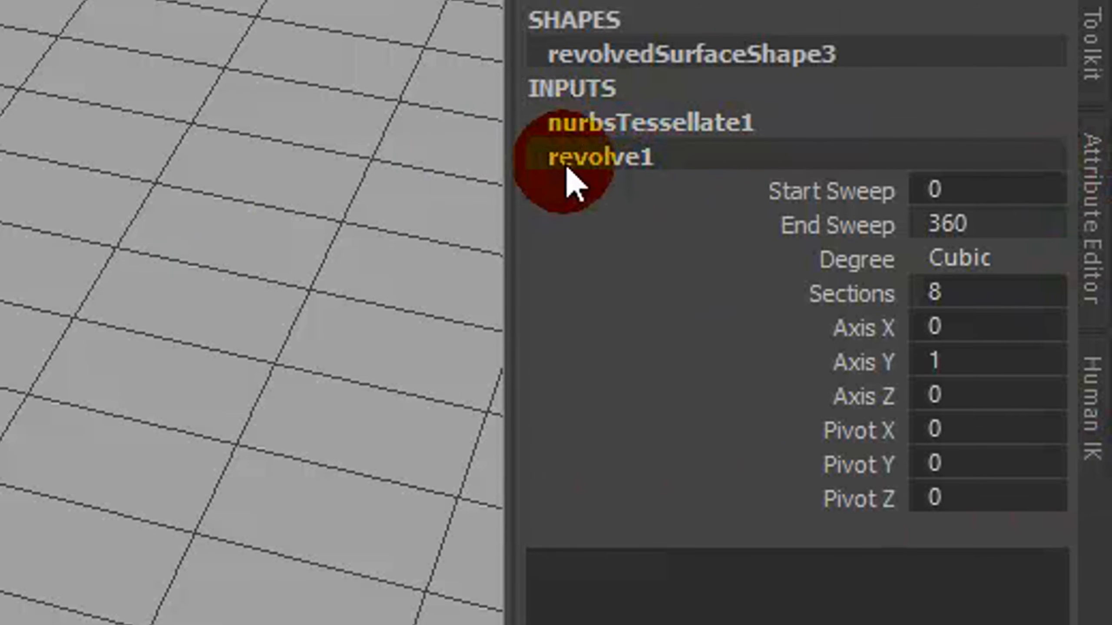
{"action": "left_click", "coordinate": [608, 127]}
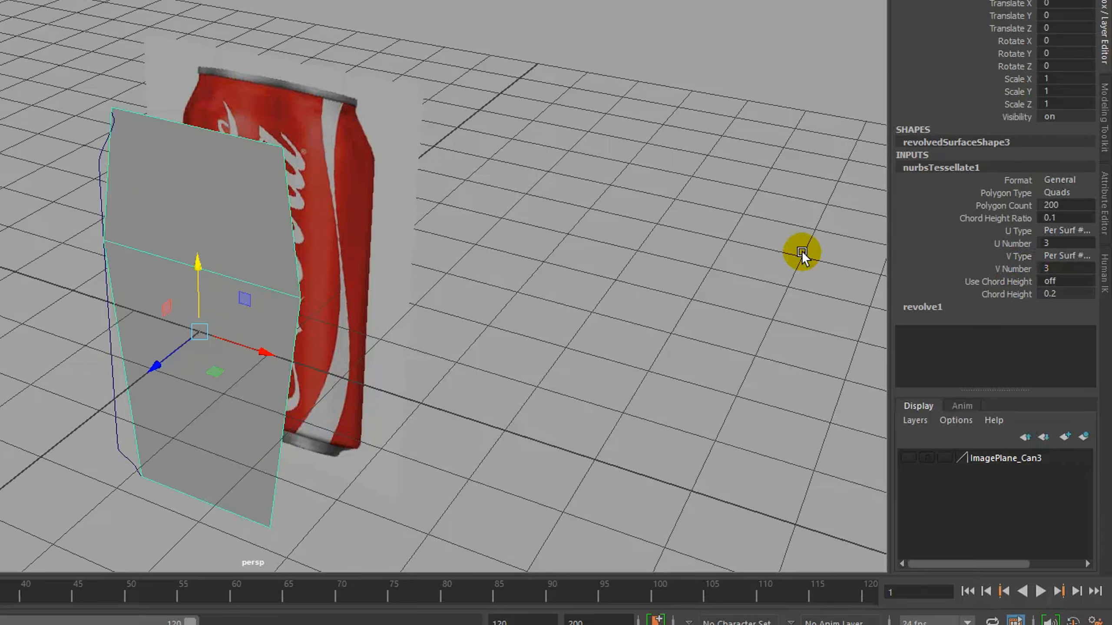
{"action": "left_click_drag", "start_coordinate": [269, 346], "coordinate": [363, 329], "text": "alt"}
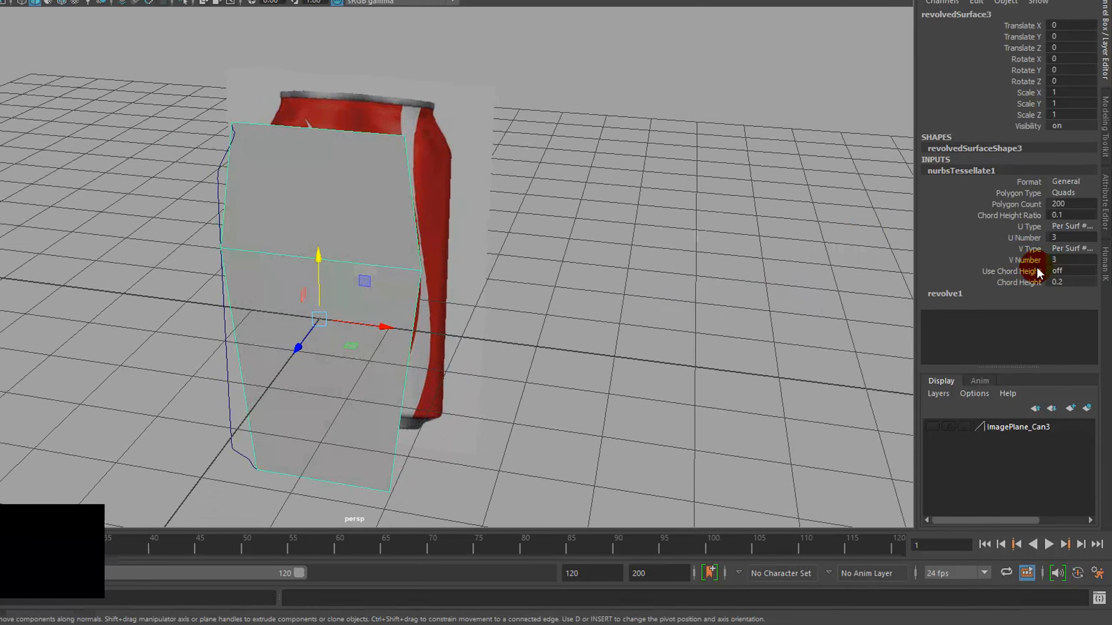
{"action": "left_click", "coordinate": [1024, 260]}
{"action": "middle_click_drag", "start_coordinate": [812, 278], "coordinate": [886, 280]}
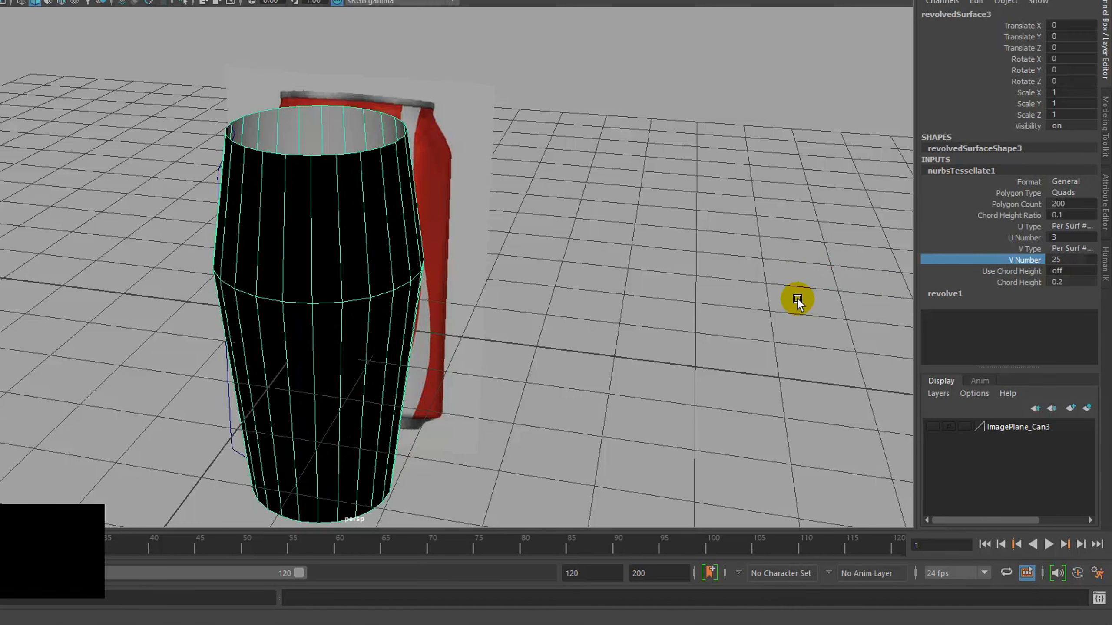
{"action": "left_click_drag", "start_coordinate": [796, 301], "coordinate": [743, 285], "text": "alt"}
{"action": "middle_click_drag", "start_coordinate": [685, 253], "coordinate": [622, 258]}
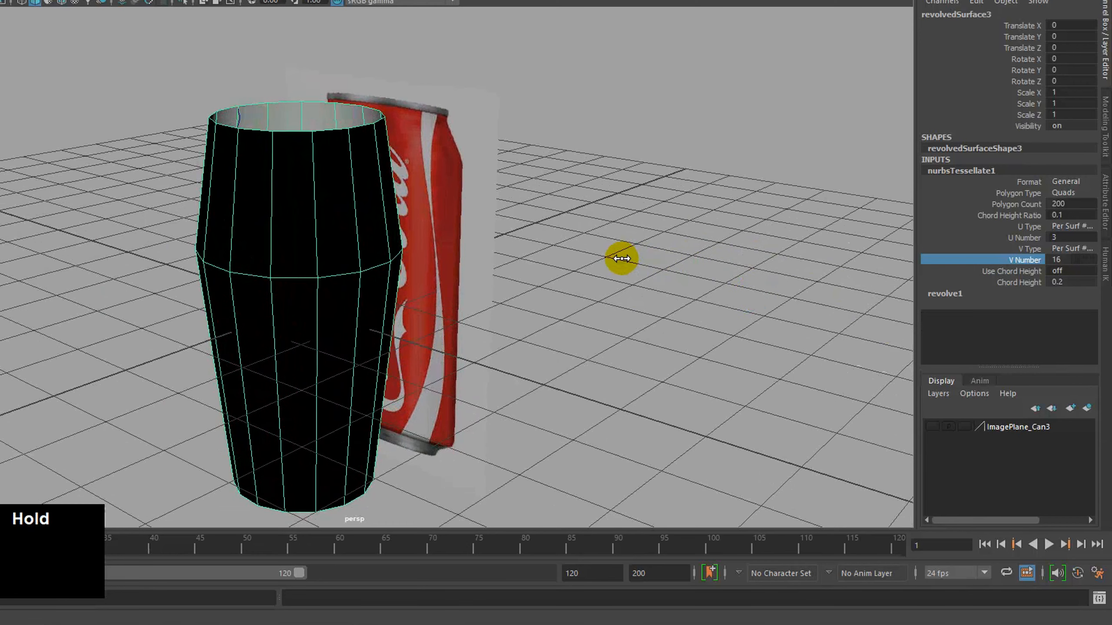
{"action": "double_click", "coordinate": [1068, 260]}
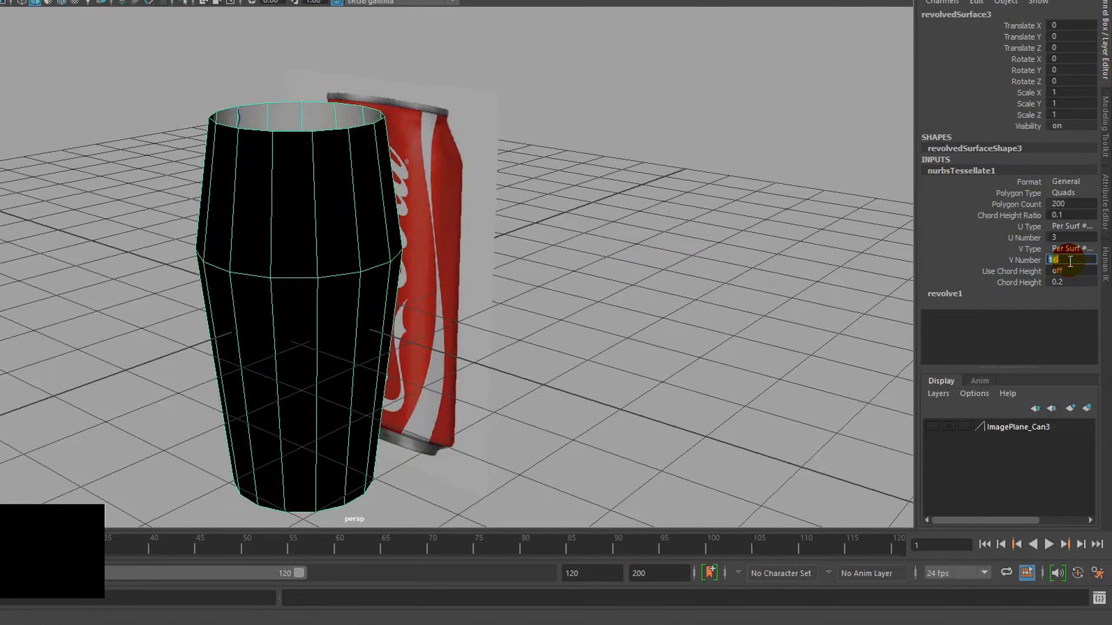
{"action": "key", "text": "Return"}
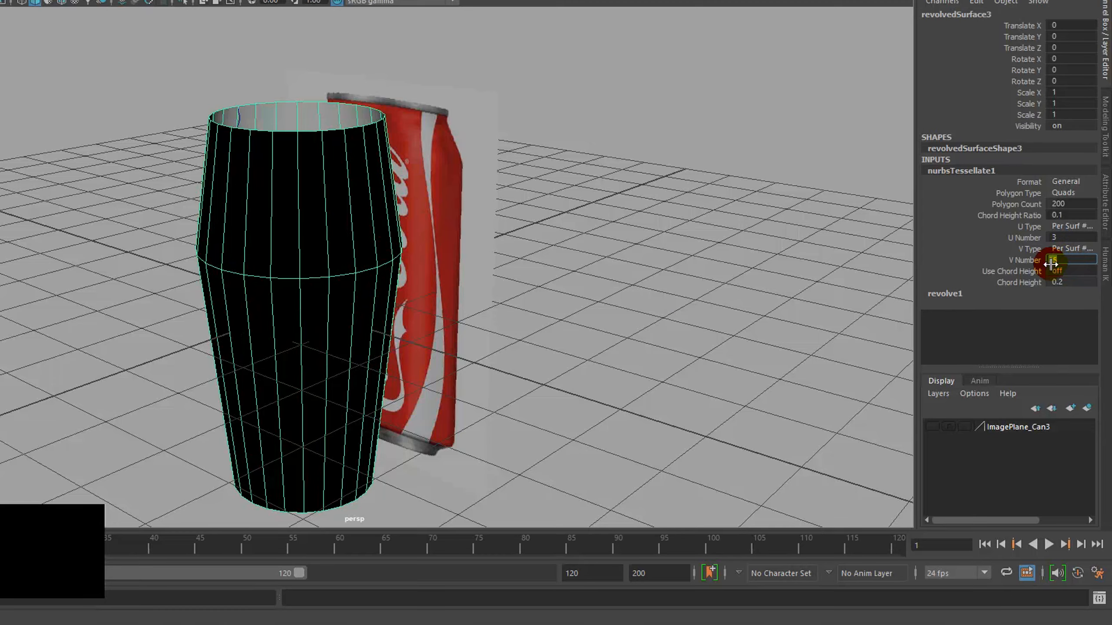
{"action": "left_click_drag", "start_coordinate": [638, 295], "coordinate": [661, 306], "text": "alt"}
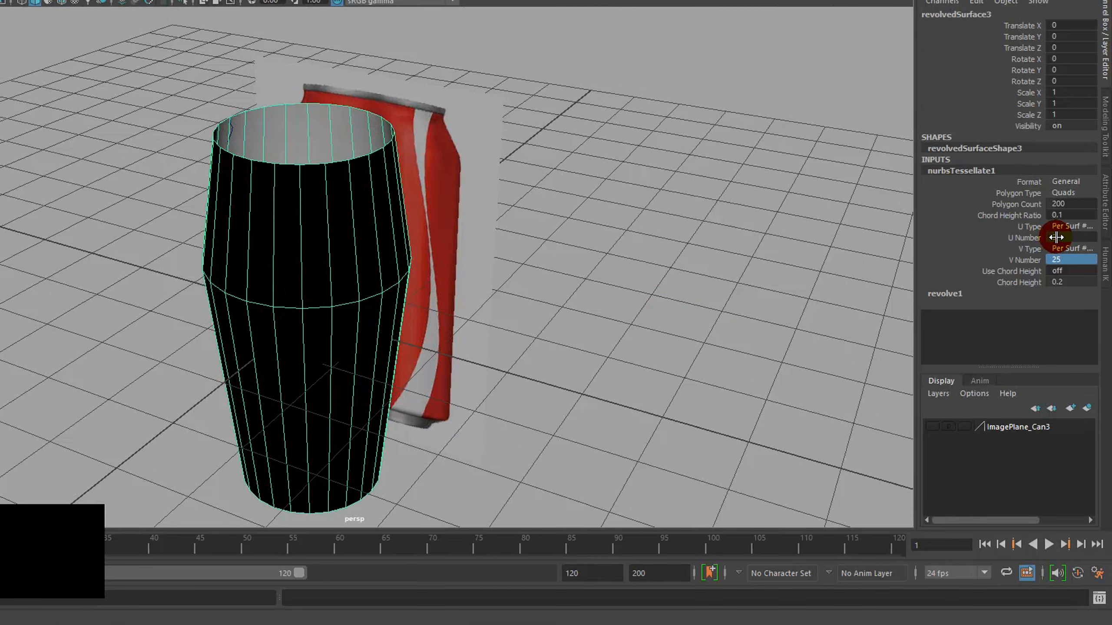
Set the tessellation's U Number to 32 and check the can mesh against the reference image in the front view.
{"action": "left_click", "coordinate": [1021, 239]}
{"action": "middle_click_drag", "start_coordinate": [710, 256], "coordinate": [817, 266]}
{"action": "left_click_drag", "start_coordinate": [487, 313], "coordinate": [544, 289], "text": "alt"}
{"action": "middle_click_drag", "start_coordinate": [549, 289], "coordinate": [627, 310]}
{"action": "key", "text": "space"}
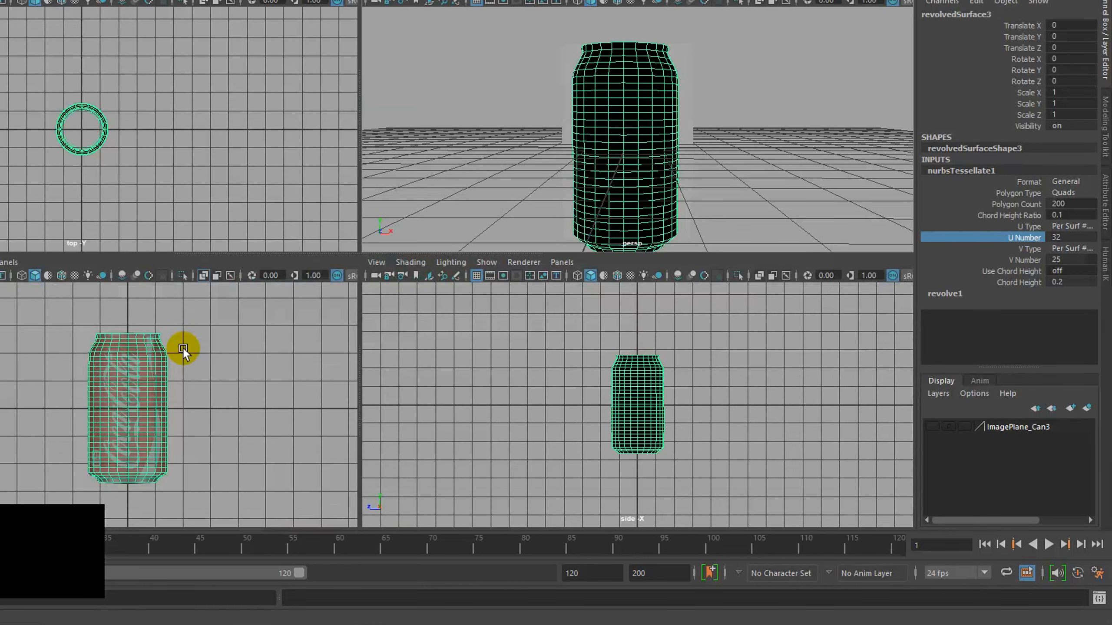
{"action": "key", "text": "space"}
{"action": "scroll", "coordinate": [309, 363], "scroll_direction": "up", "scroll_amount": 2}
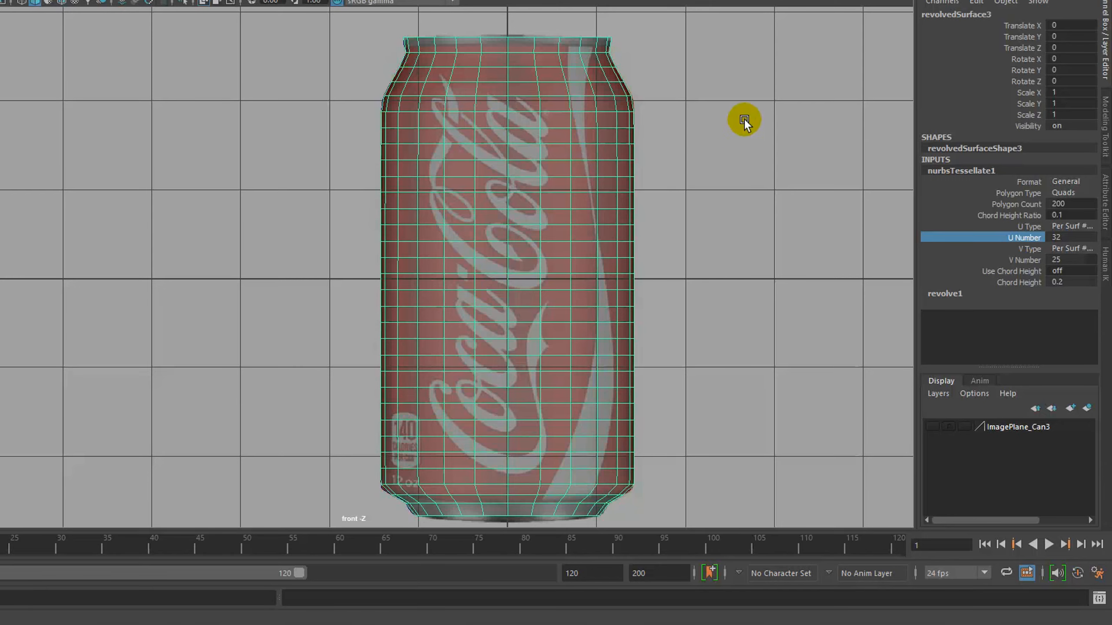
{"action": "key", "text": "space"}
{"action": "key", "text": "space"}
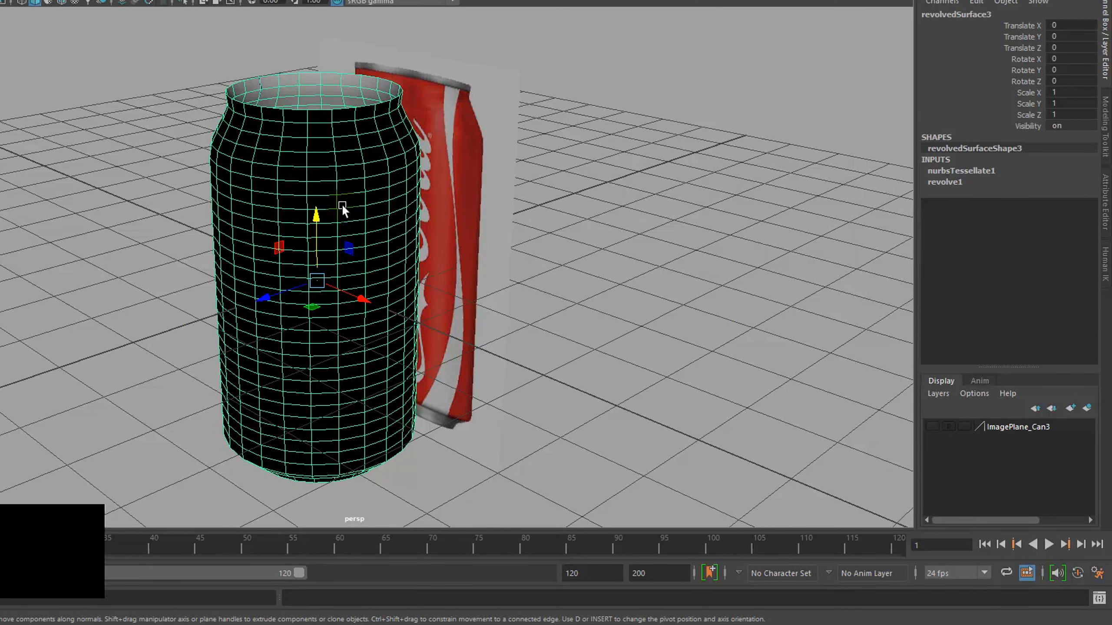
Reverse the normals of the revolved can body and deselect it to inspect its shading.
{"action": "left_click_drag", "start_coordinate": [357, 188], "coordinate": [327, 149], "text": "alt"}
{"action": "left_click", "coordinate": [106, 6]}
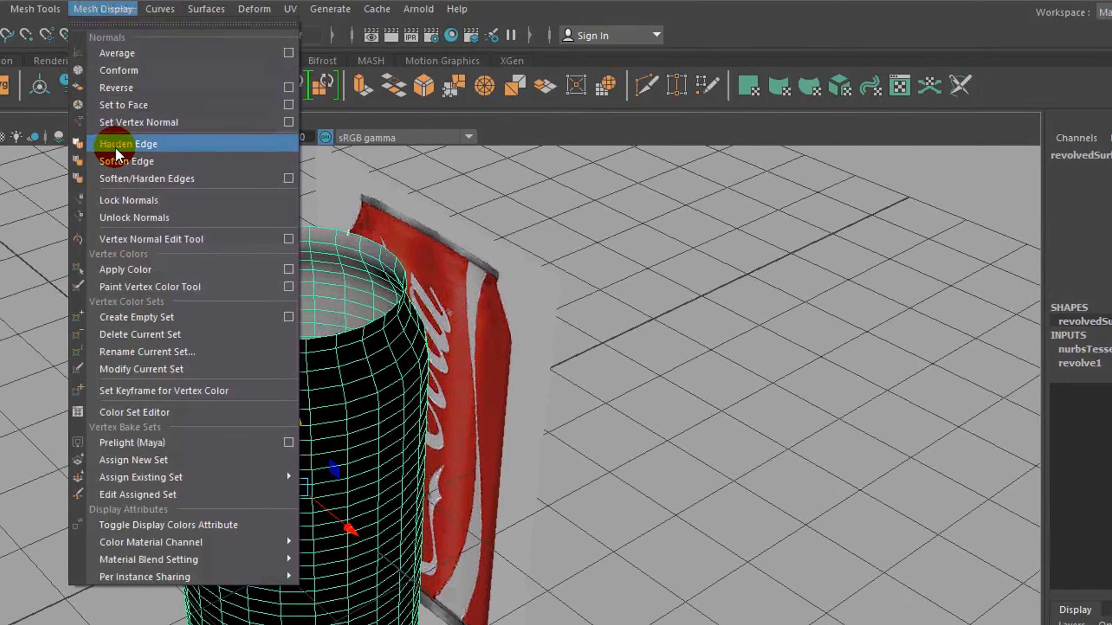
{"action": "left_click", "coordinate": [116, 91]}
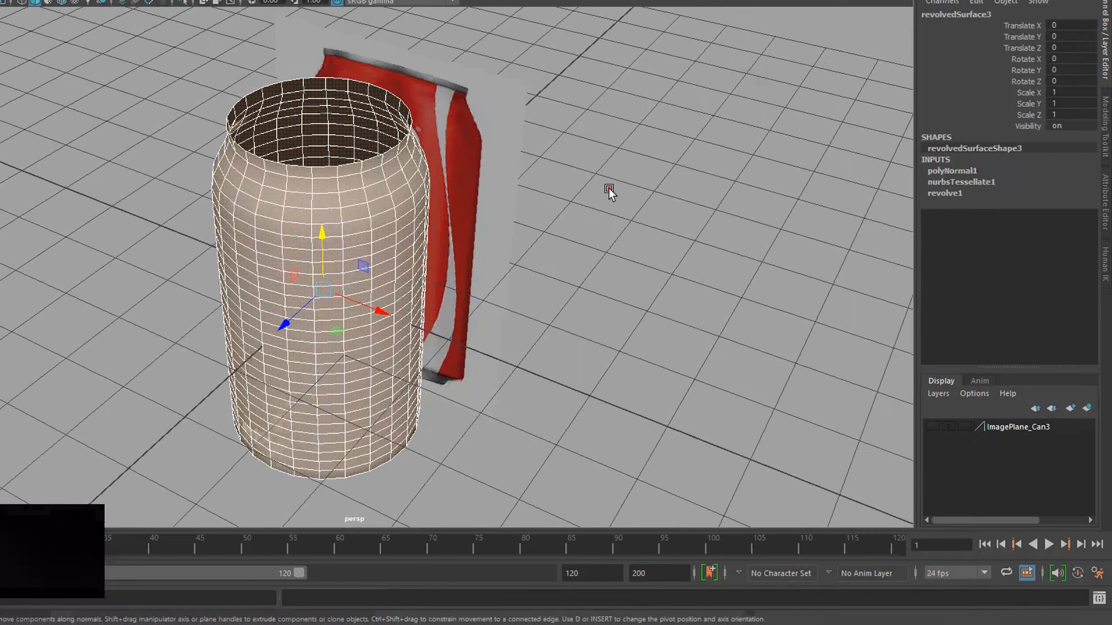
{"action": "left_click", "coordinate": [525, 261]}
{"action": "left_click_drag", "start_coordinate": [524, 261], "coordinate": [492, 262], "text": "alt"}
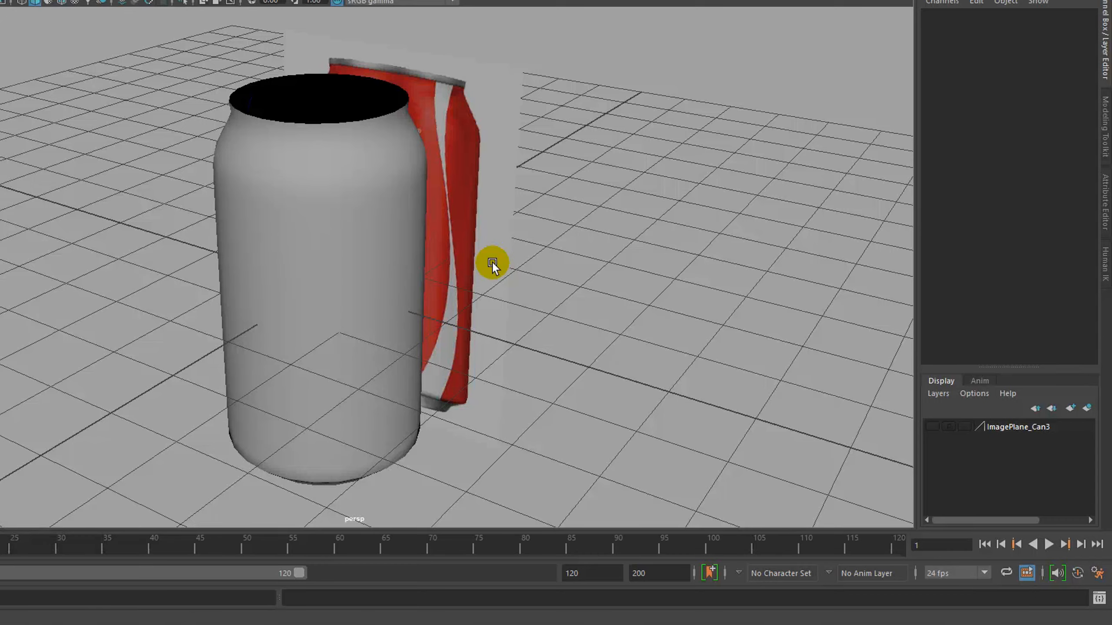
{"action": "left_click_drag", "start_coordinate": [516, 241], "coordinate": [523, 250], "text": "alt"}
Select an edge on the can's open upper rim in edge mode and close the opening with Fill Hole.
{"action": "left_click", "coordinate": [316, 202]}
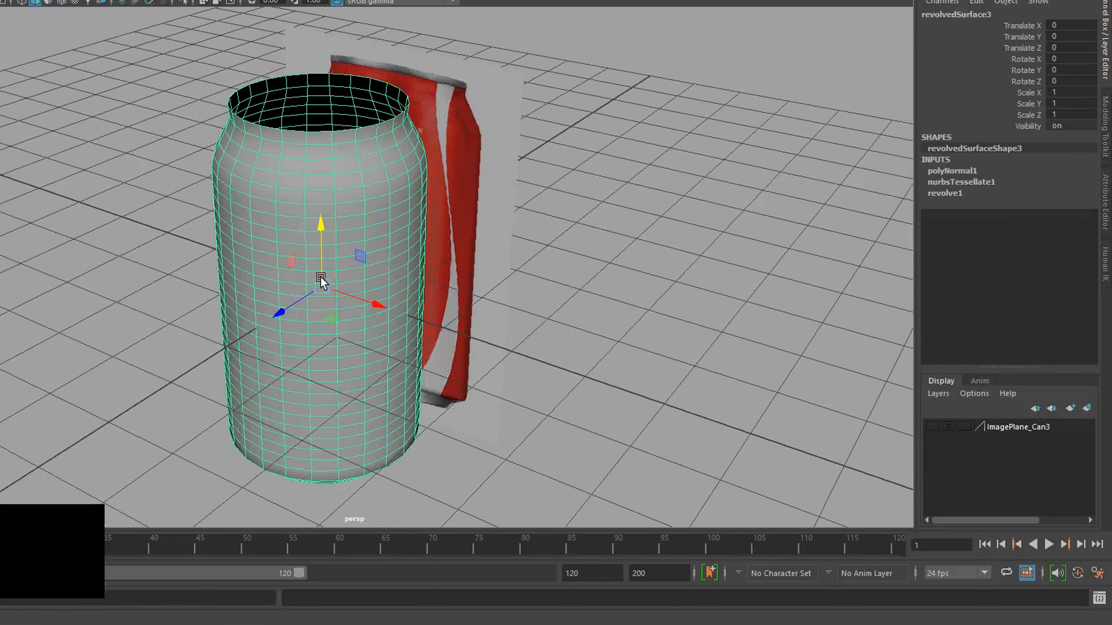
{"action": "left_click_drag", "start_coordinate": [320, 276], "coordinate": [377, 244], "text": "alt"}
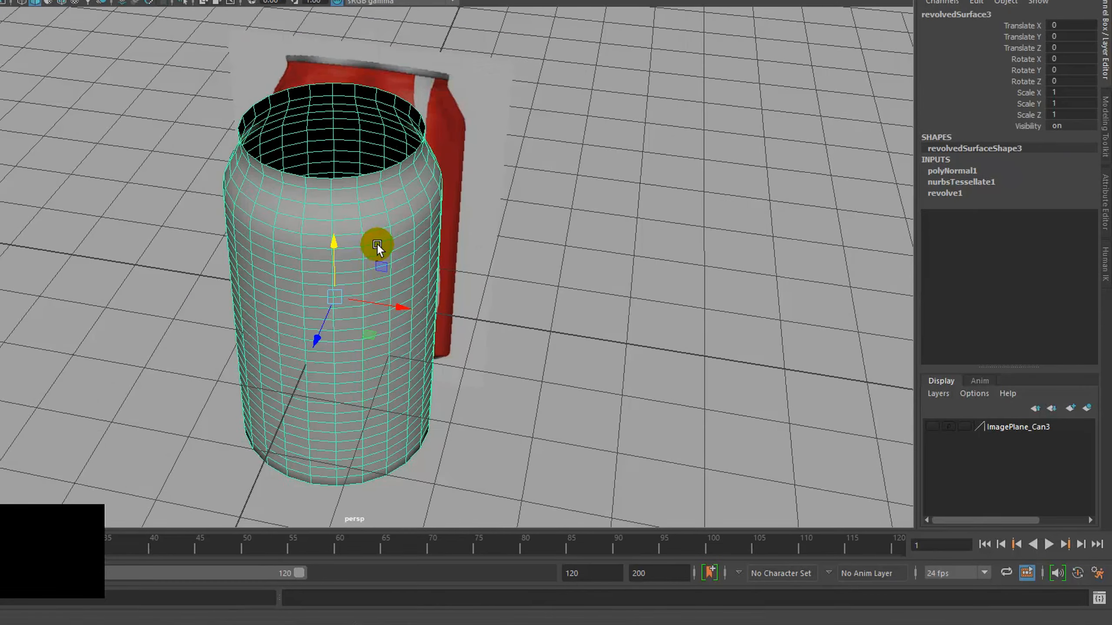
{"action": "middle_click_drag", "start_coordinate": [377, 244], "coordinate": [304, 302], "text": "alt"}
{"action": "right_click_drag", "start_coordinate": [305, 302], "coordinate": [369, 278], "text": "alt"}
{"action": "left_click_drag", "start_coordinate": [158, 144], "coordinate": [267, 183], "text": "alt"}
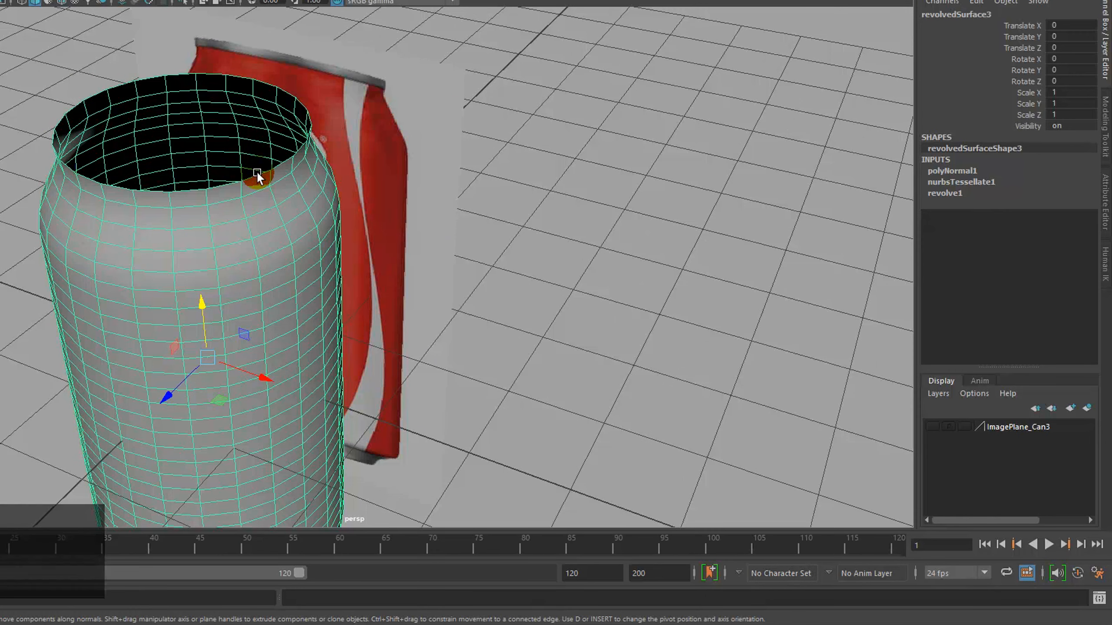
{"action": "left_click_drag", "start_coordinate": [257, 173], "coordinate": [263, 174], "text": "alt"}
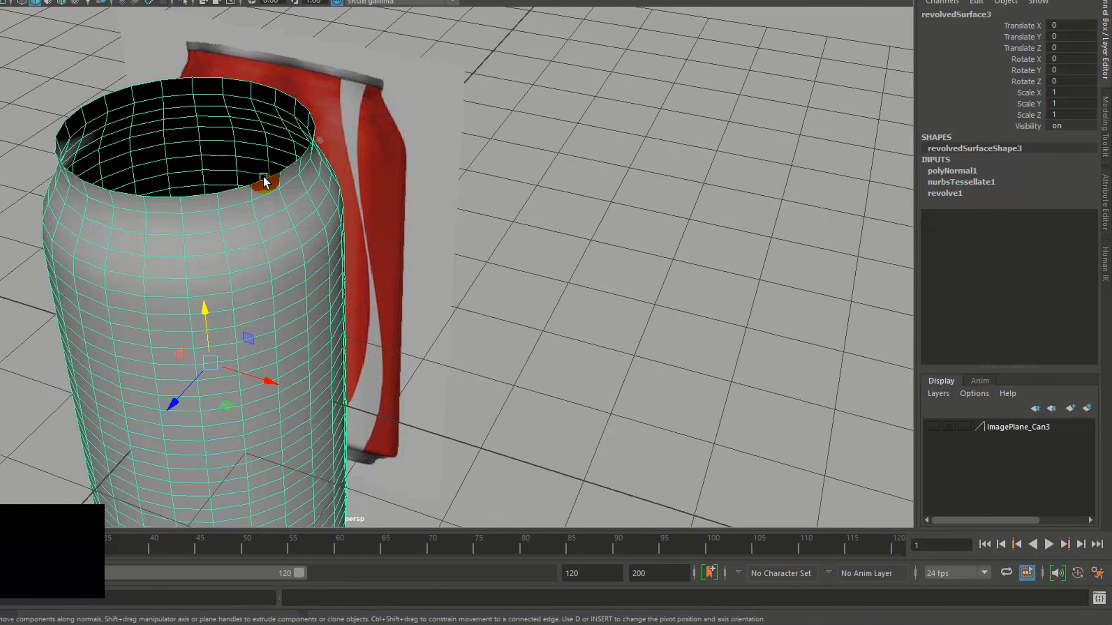
{"action": "right_click_drag", "start_coordinate": [265, 177], "coordinate": [263, 123]}
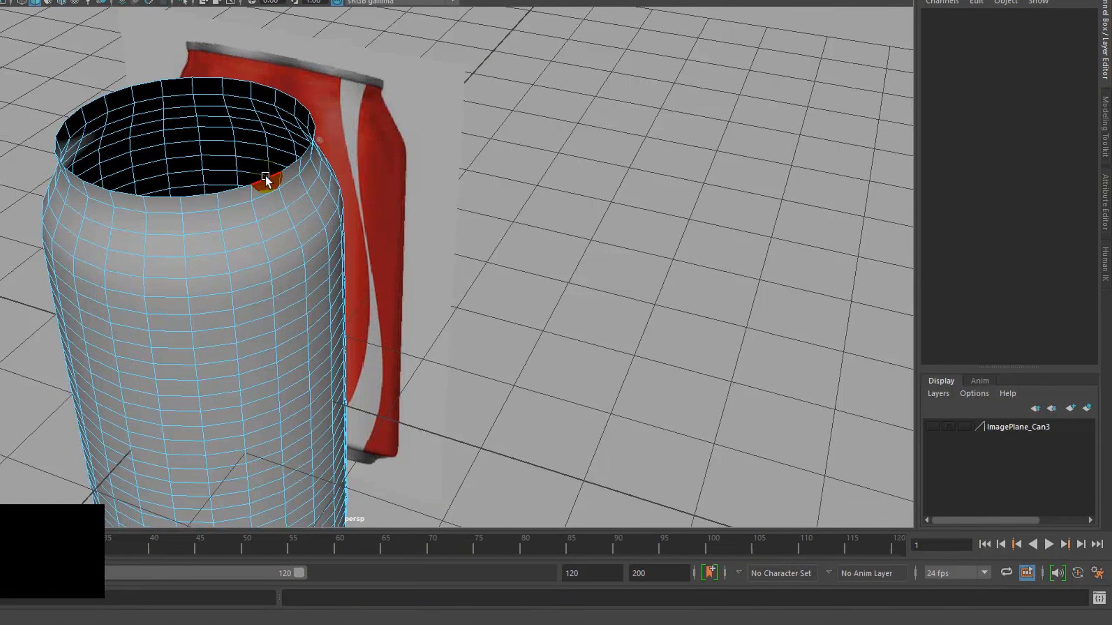
{"action": "left_click", "coordinate": [265, 176]}
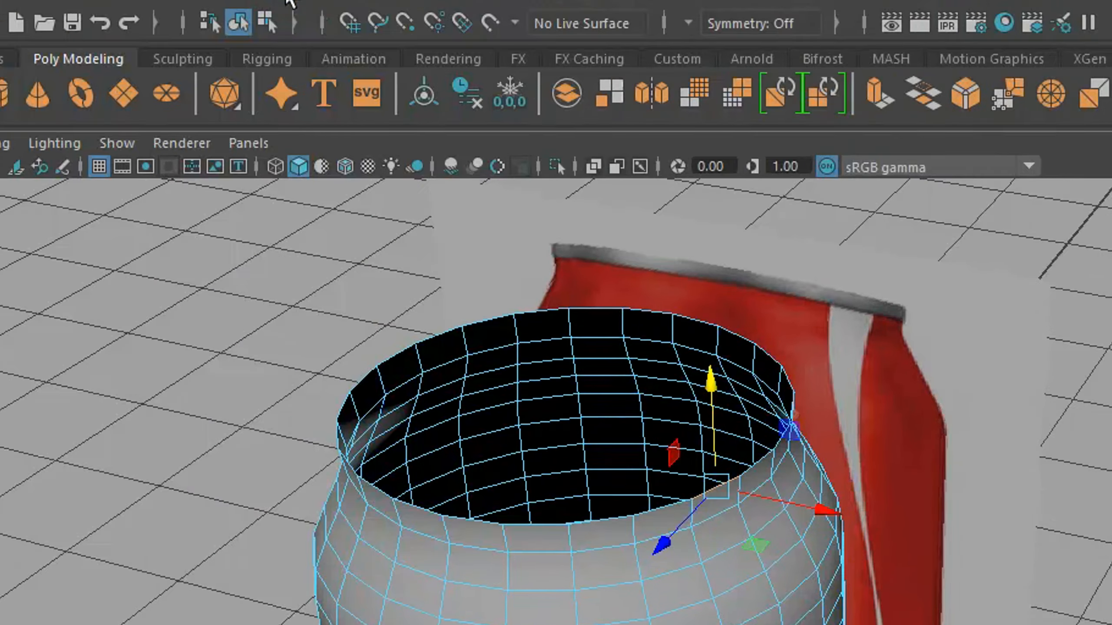
{"action": "left_click", "coordinate": [367, 20]}
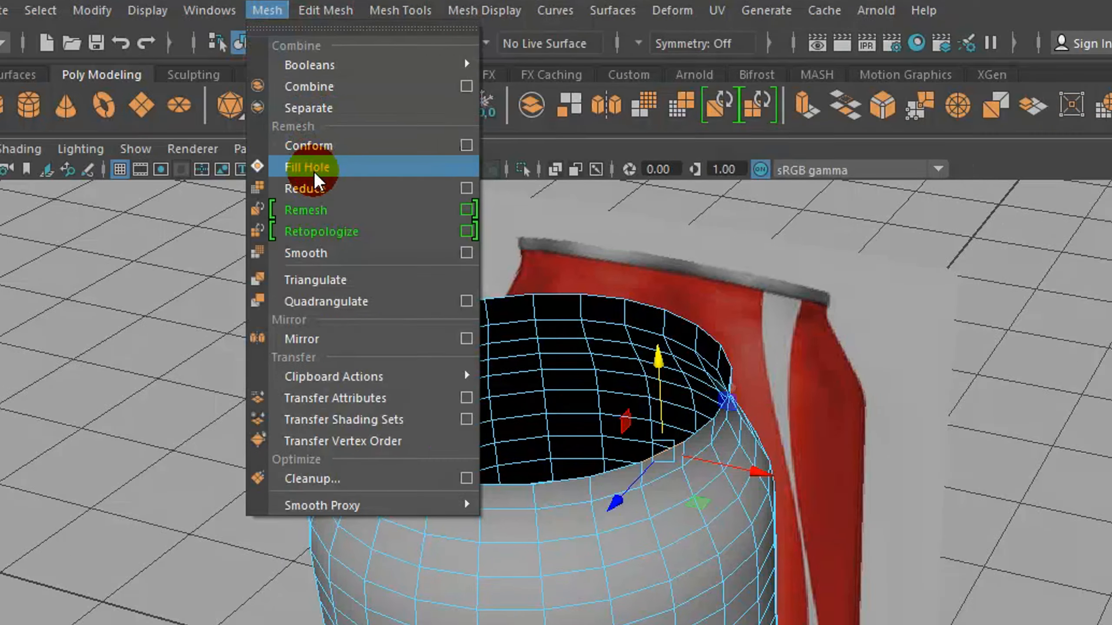
{"action": "left_click", "coordinate": [395, 215]}
{"action": "left_click_drag", "start_coordinate": [414, 382], "coordinate": [339, 268], "text": "alt"}
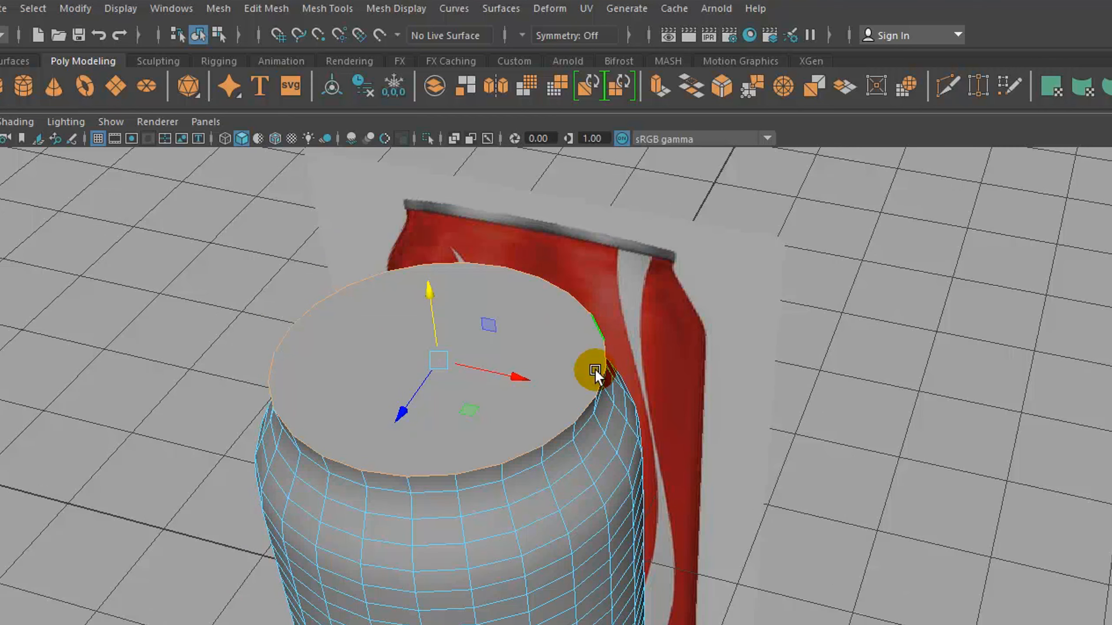
Select an edge on the can's open lower rim and repeat Fill Hole to close the base.
{"action": "left_click_drag", "start_coordinate": [499, 524], "coordinate": [529, 376], "text": "alt"}
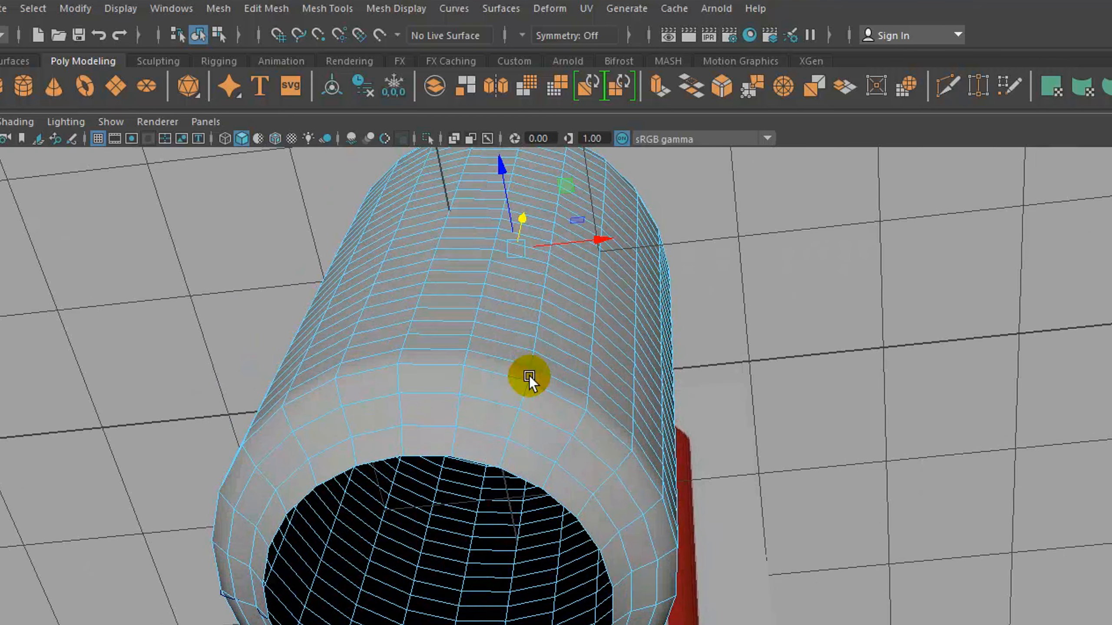
{"action": "left_click", "coordinate": [413, 452]}
{"action": "left_click_drag", "start_coordinate": [414, 452], "coordinate": [416, 484], "text": "alt"}
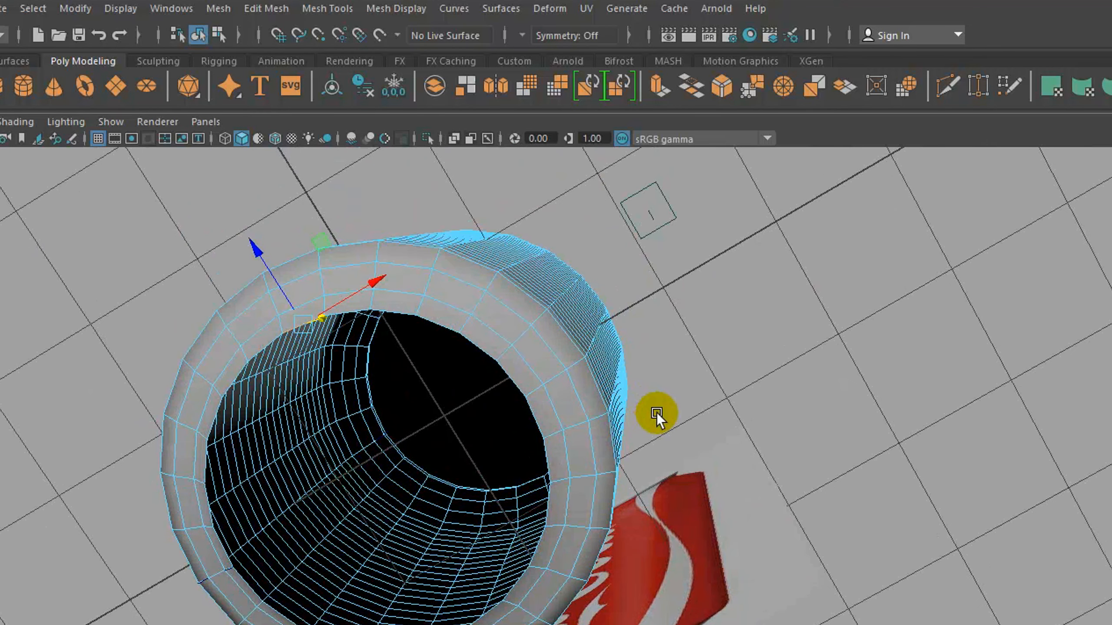
{"action": "key", "text": "g"}
{"action": "left_click_drag", "start_coordinate": [605, 362], "coordinate": [636, 441], "text": "alt"}
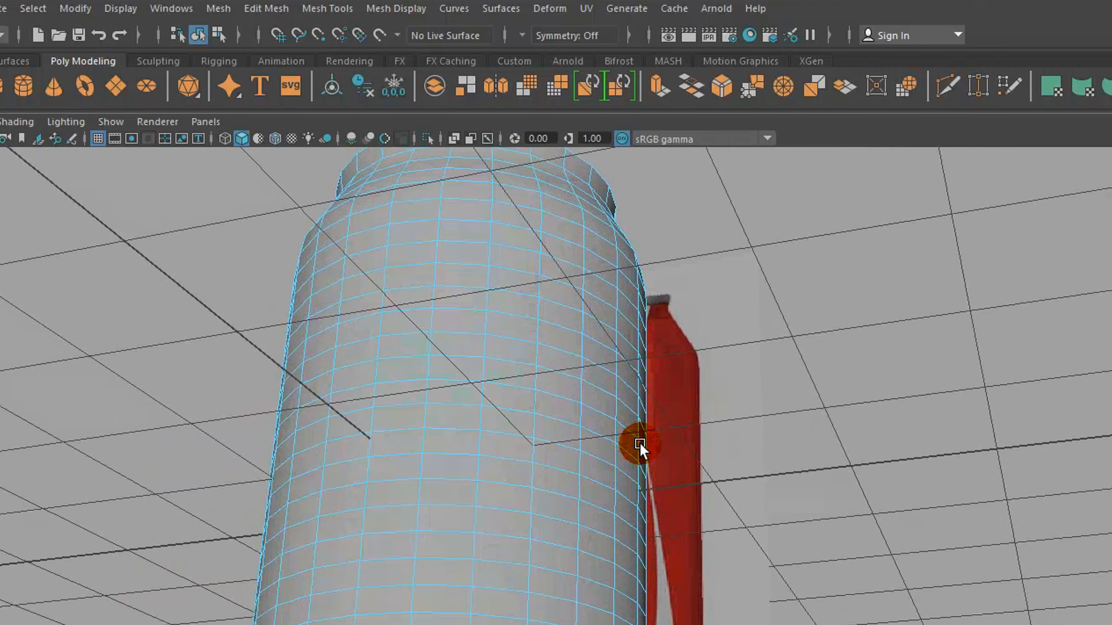
{"action": "left_click_drag", "start_coordinate": [639, 443], "coordinate": [723, 499], "text": "alt"}
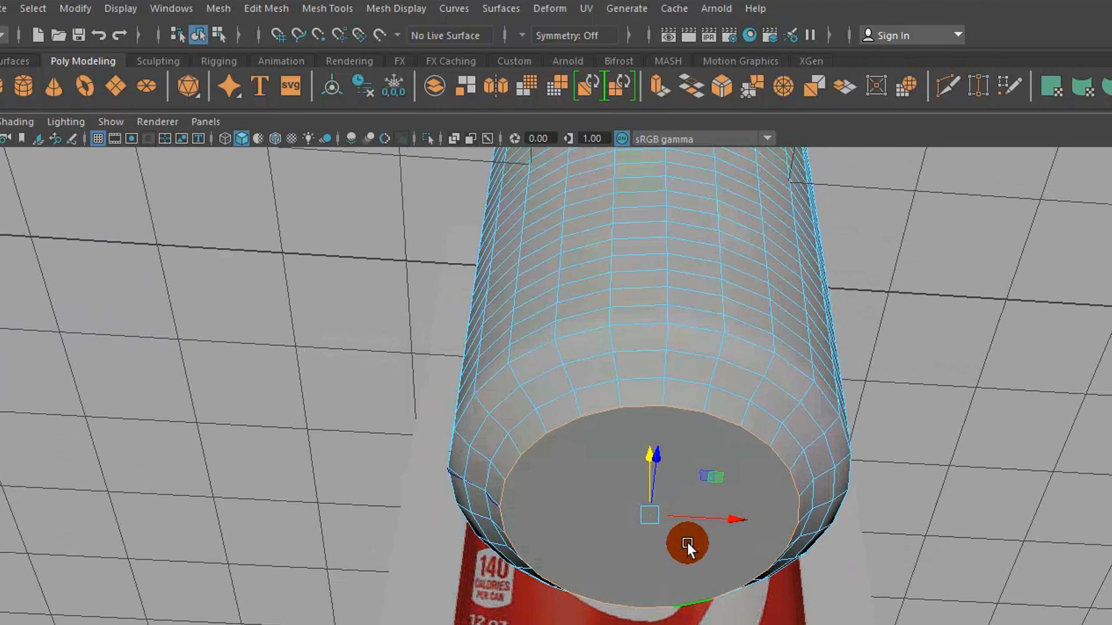
Select the can's top cap face in face mode, and undo a trial upward move of it.
{"action": "left_click_drag", "start_coordinate": [787, 281], "coordinate": [620, 385], "text": "alt"}
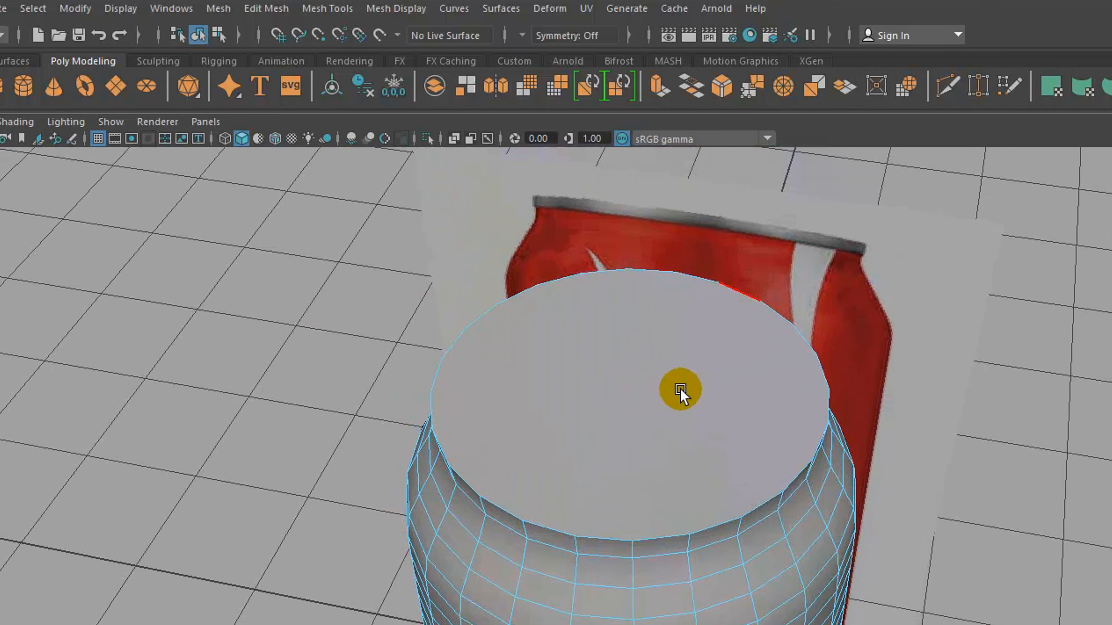
{"action": "right_click", "coordinate": [646, 380]}
{"action": "left_click", "coordinate": [645, 427]}
{"action": "left_click", "coordinate": [653, 408]}
{"action": "left_click_drag", "start_coordinate": [1041, 471], "coordinate": [915, 407], "text": "alt"}
{"action": "left_click", "coordinate": [618, 524]}
{"action": "left_click_drag", "start_coordinate": [650, 492], "coordinate": [603, 559], "text": "alt"}
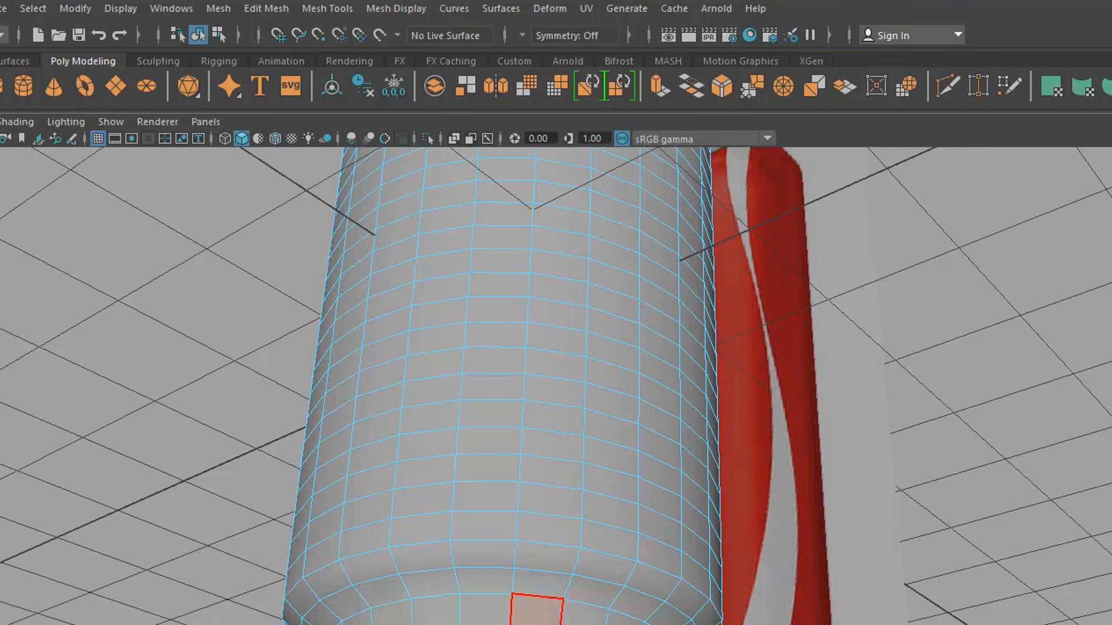
{"action": "left_click_drag", "start_coordinate": [578, 397], "coordinate": [596, 441], "text": "alt"}
{"action": "left_click", "coordinate": [573, 417]}
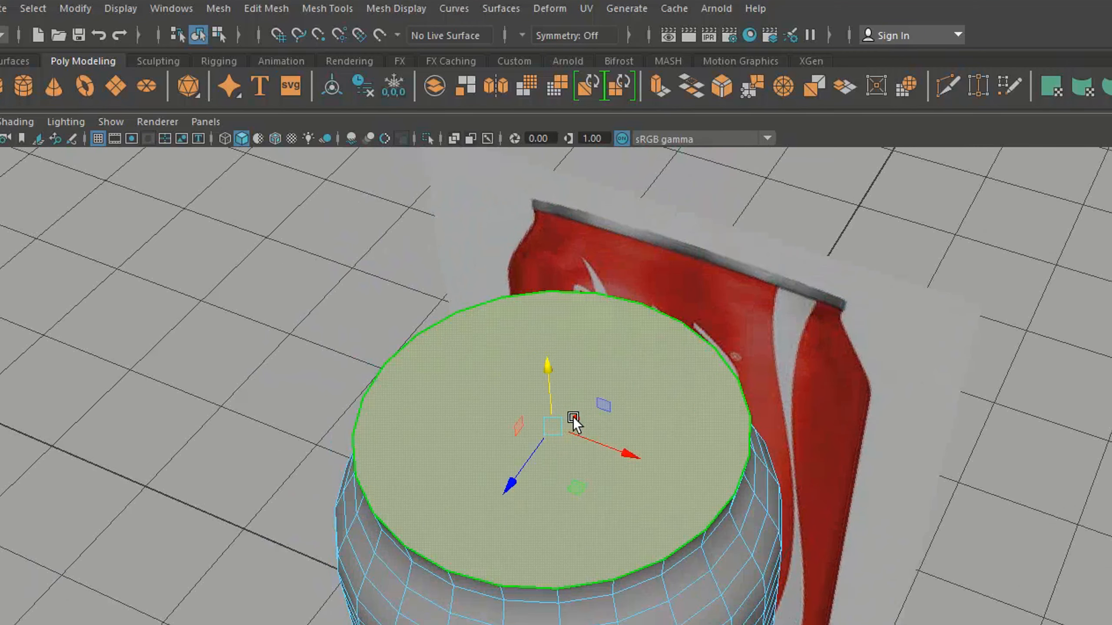
{"action": "left_click_drag", "start_coordinate": [551, 370], "coordinate": [550, 243], "text": "alt"}
{"action": "key", "text": "ctrl+z"}
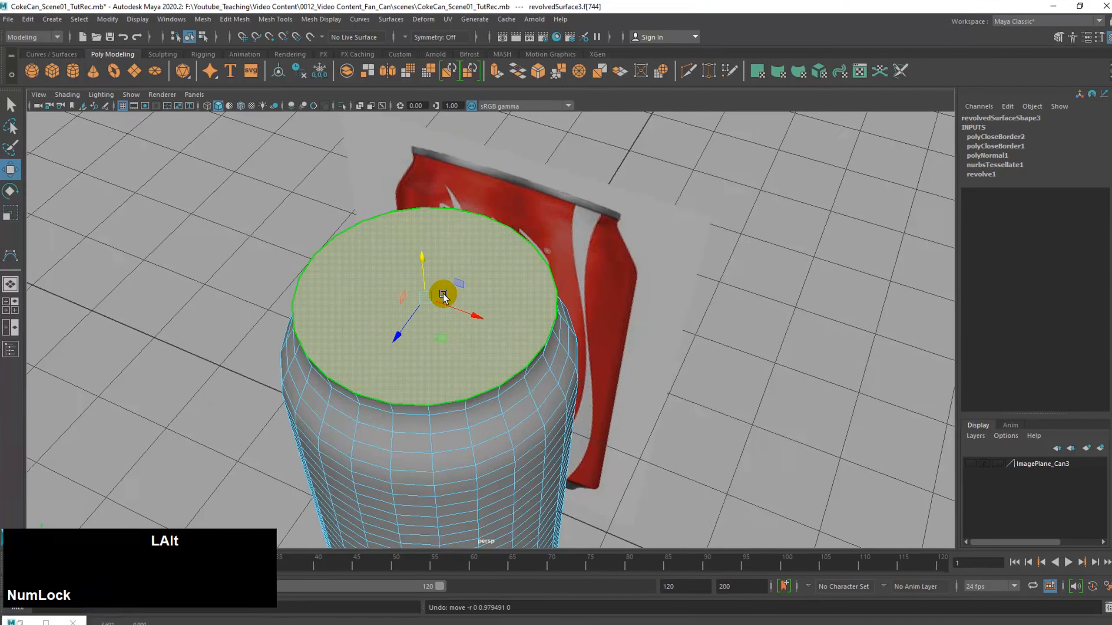
Switch to Photos to study the can's front and top-view reference images, and return to the selected top cap in Maya.
{"action": "left_click_drag", "start_coordinate": [443, 296], "coordinate": [442, 312], "text": "alt"}
{"action": "mouse_move", "coordinate": [535, 624]}
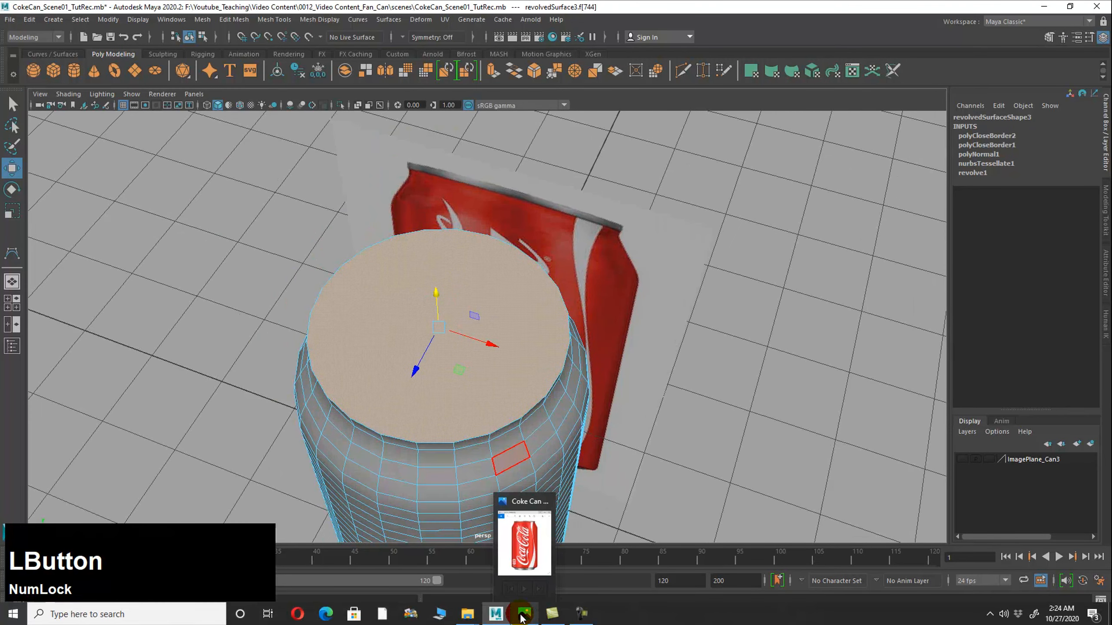
{"action": "left_click", "coordinate": [524, 538]}
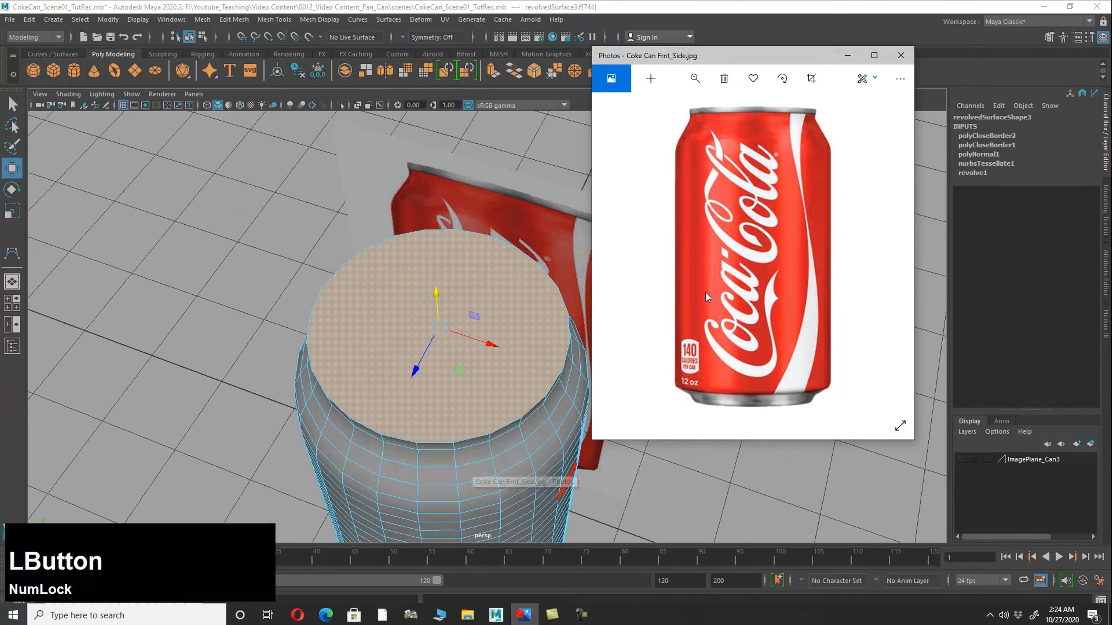
{"action": "left_click", "coordinate": [887, 260]}
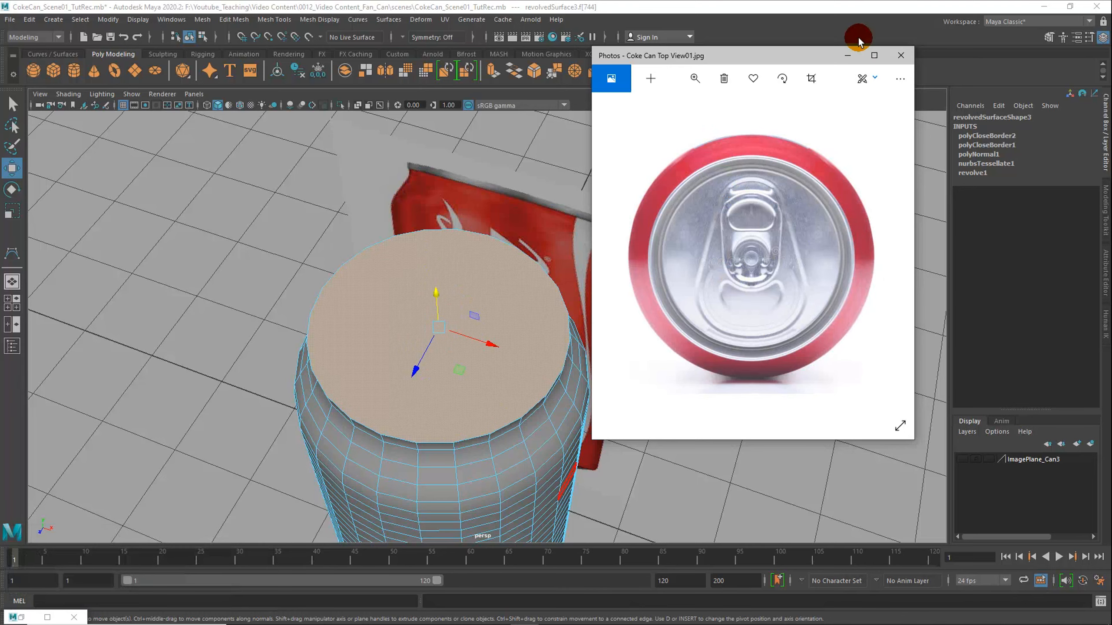
{"action": "left_click", "coordinate": [840, 56]}
{"action": "mouse_move", "coordinate": [670, 313]}
{"action": "left_mouse_down", "text": "alt"}
{"action": "mouse_move", "coordinate": [690, 311]}
{"action": "mouse_move", "coordinate": [676, 309]}
{"action": "left_mouse_up", "text": "alt"}
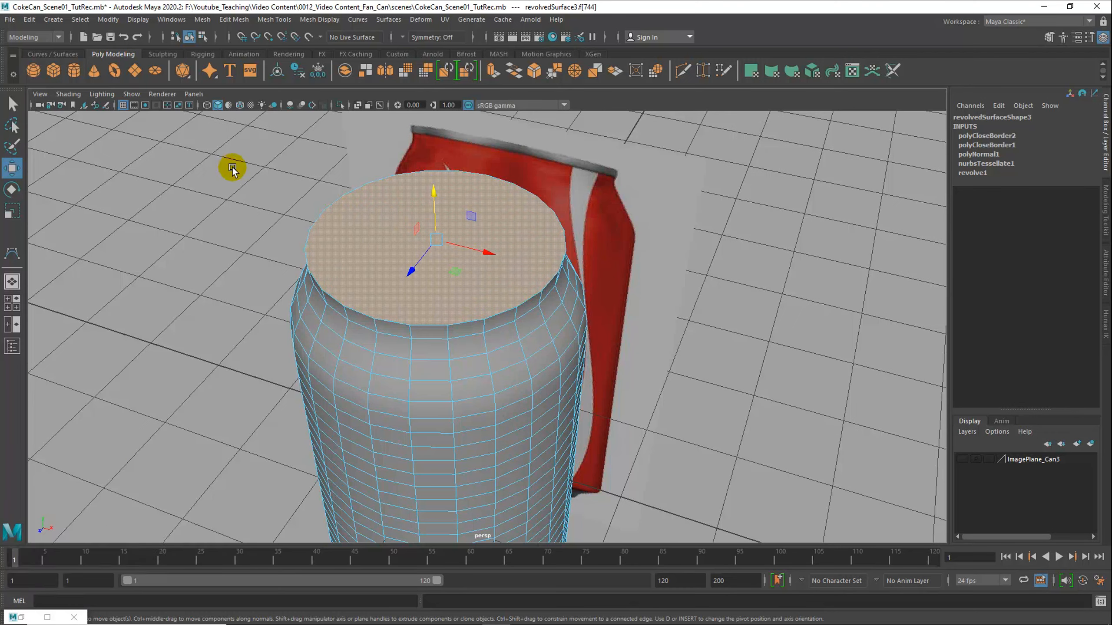
{"action": "left_click", "coordinate": [400, 228]}
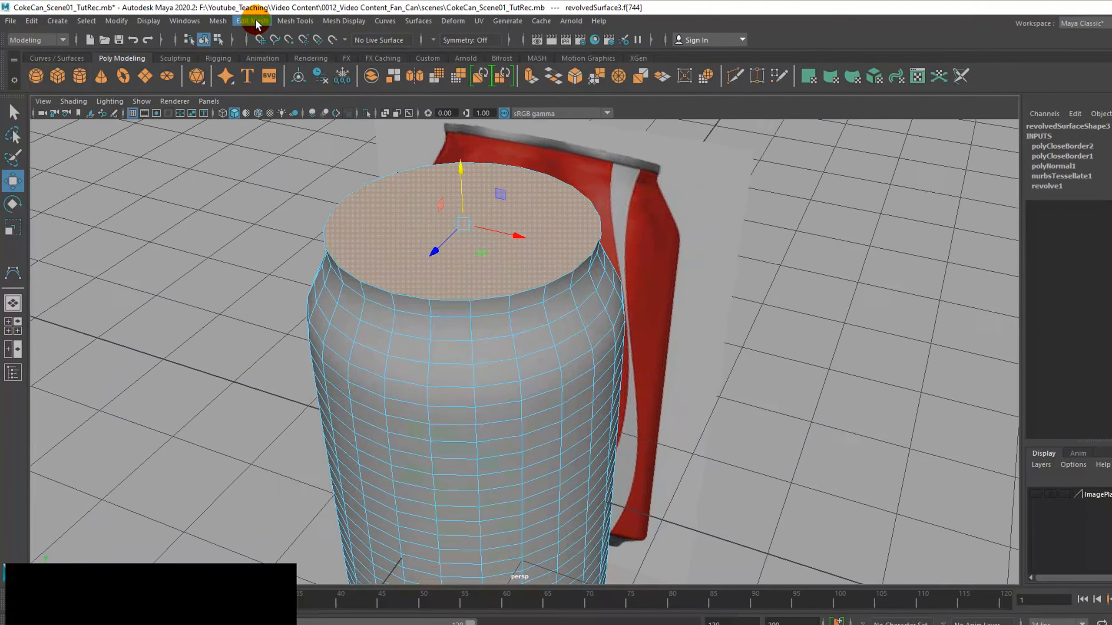
Select the can's top cap face in face mode and divide it into triangles around its centre with Poke.
{"action": "left_click", "coordinate": [234, 19]}
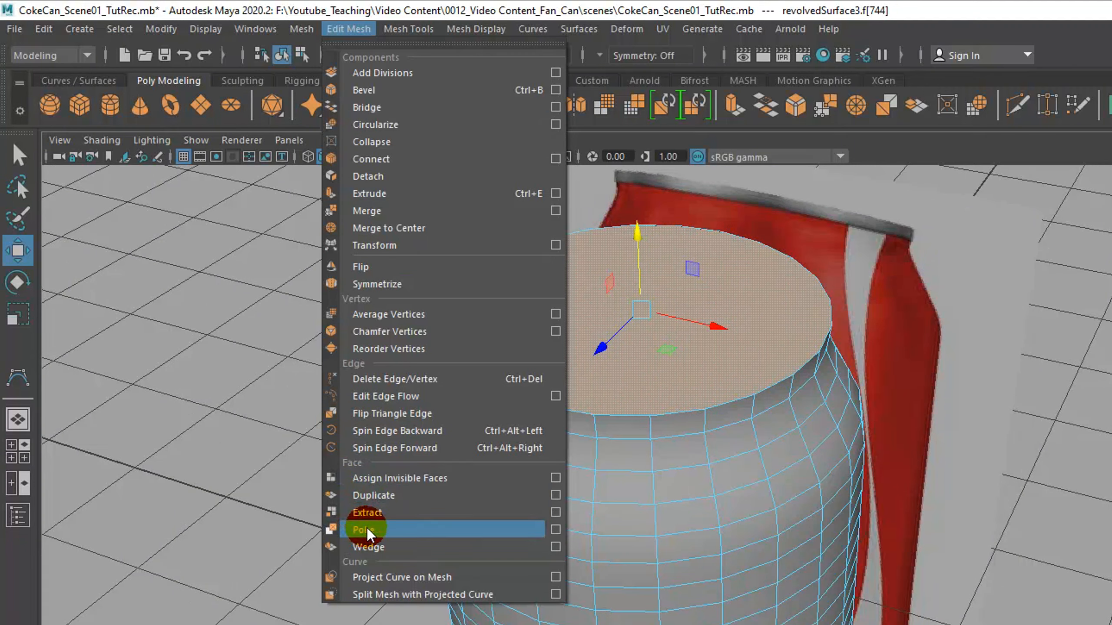
{"action": "left_click_drag", "start_coordinate": [757, 405], "coordinate": [792, 511], "text": "alt"}
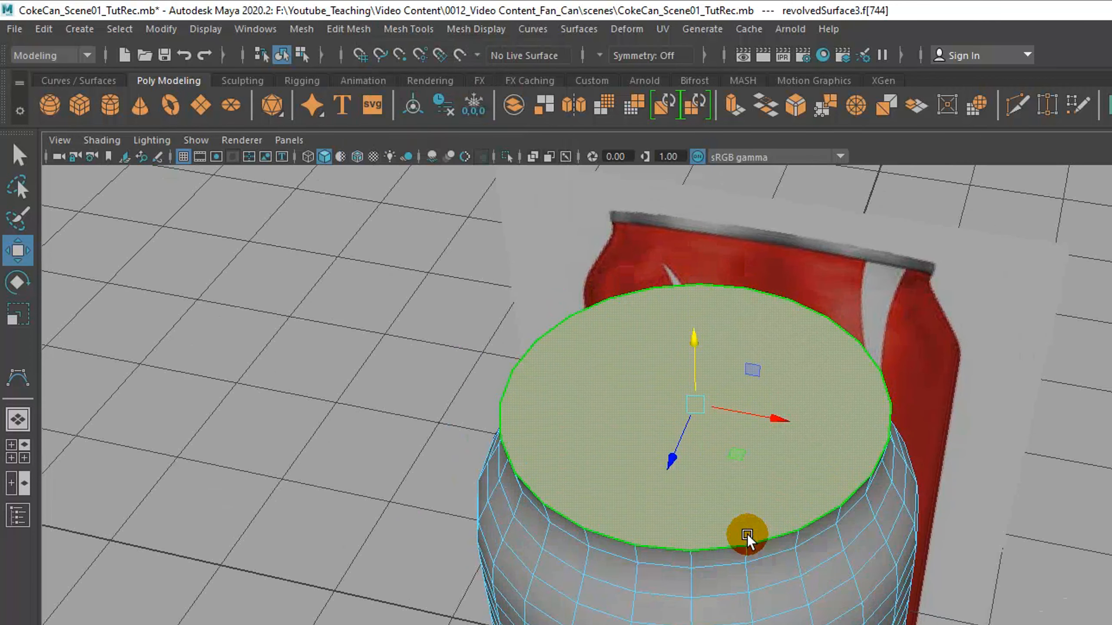
{"action": "right_click_drag", "start_coordinate": [607, 553], "coordinate": [595, 366]}
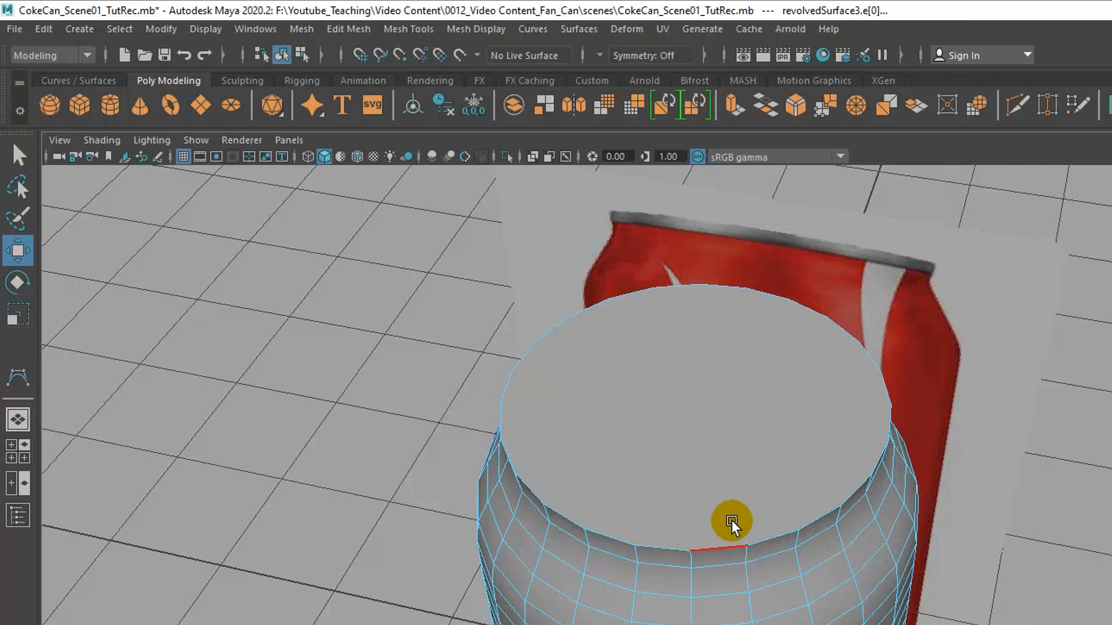
{"action": "left_click_drag", "start_coordinate": [744, 509], "coordinate": [798, 515], "text": "alt"}
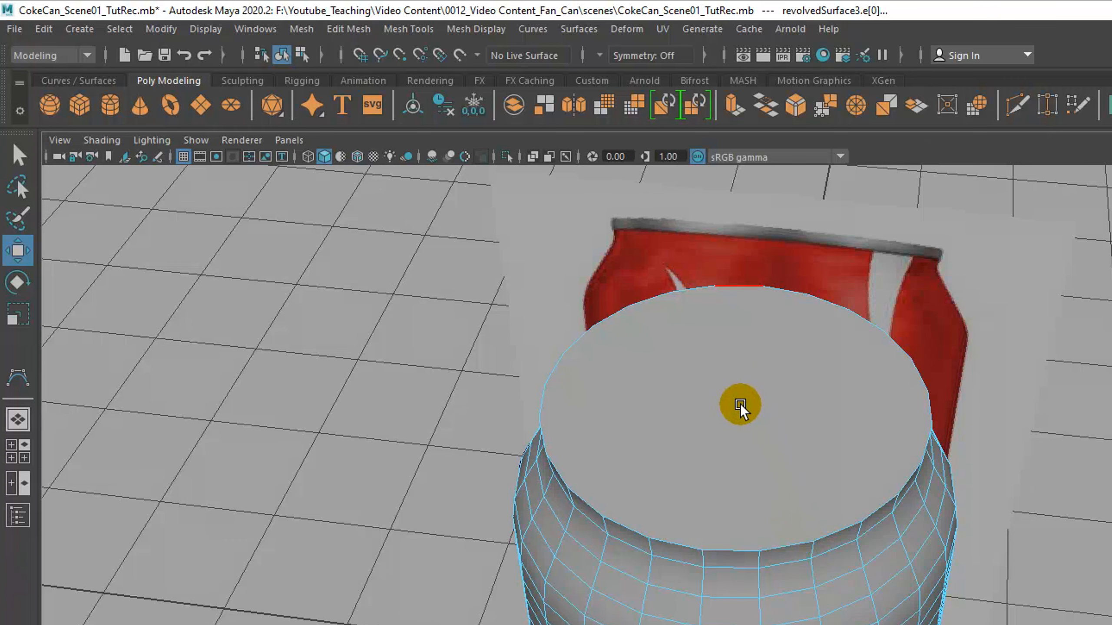
{"action": "left_click_drag", "start_coordinate": [741, 402], "coordinate": [756, 417], "text": "alt"}
{"action": "right_click_drag", "start_coordinate": [731, 337], "coordinate": [733, 376]}
{"action": "left_click", "coordinate": [723, 305]}
{"action": "left_click", "coordinate": [428, 270]}
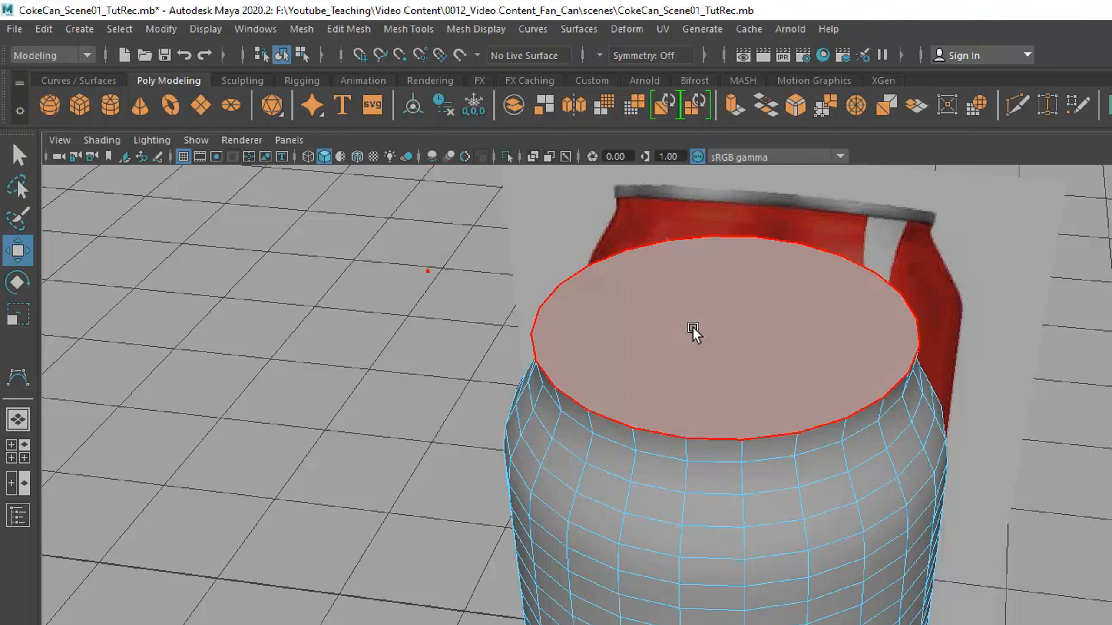
{"action": "left_click", "coordinate": [693, 324]}
{"action": "left_click", "coordinate": [366, 29]}
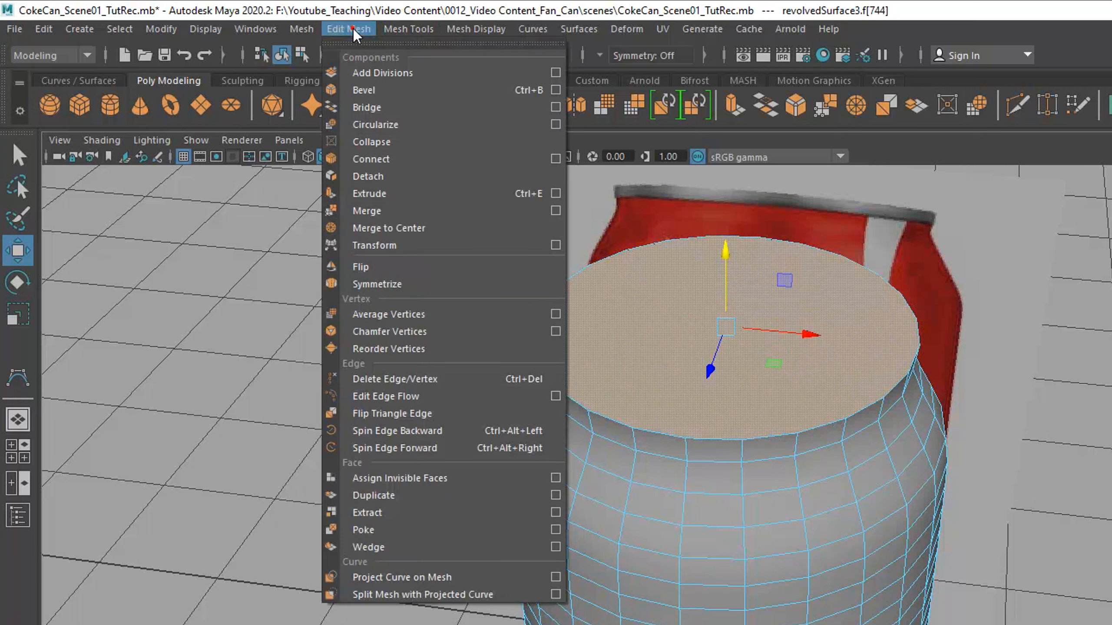
{"action": "left_click", "coordinate": [374, 525]}
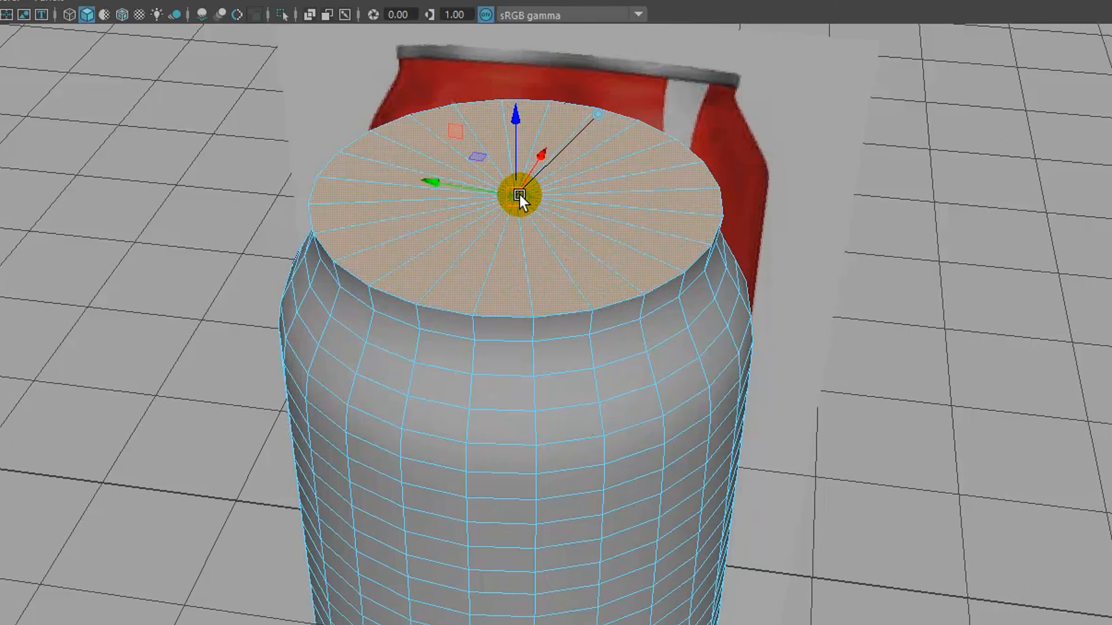
Select the large cap face closing the can's base.
{"action": "left_click_drag", "start_coordinate": [532, 200], "coordinate": [525, 235], "text": "alt"}
{"action": "left_click_drag", "start_coordinate": [508, 329], "coordinate": [555, 239], "text": "alt"}
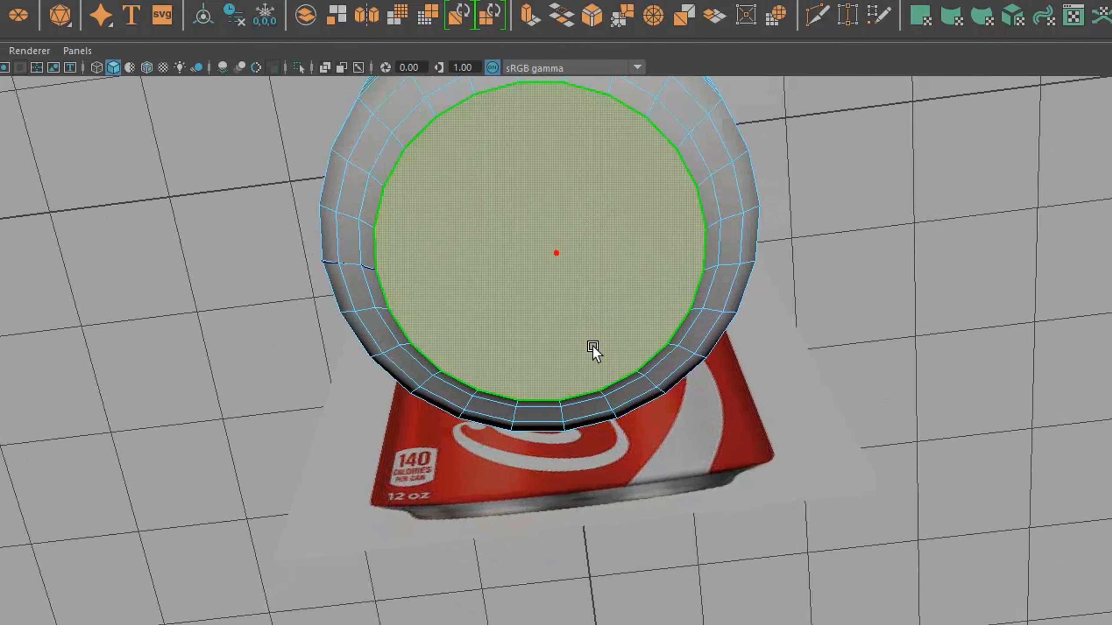
{"action": "left_click", "coordinate": [617, 356]}
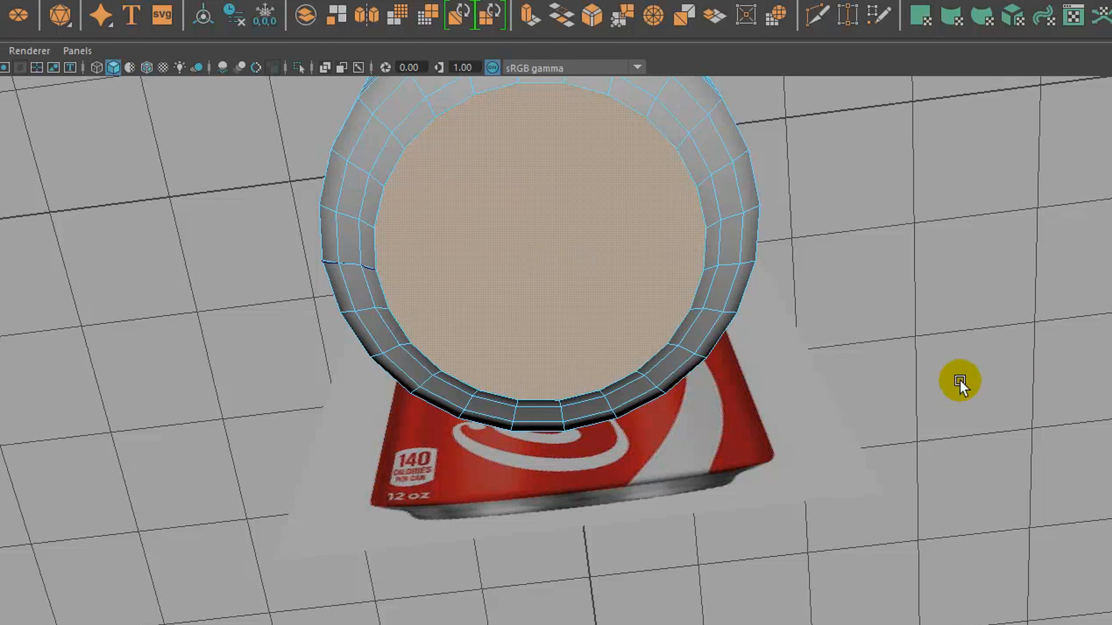
{"action": "left_click_drag", "start_coordinate": [832, 354], "coordinate": [809, 373], "text": "alt"}
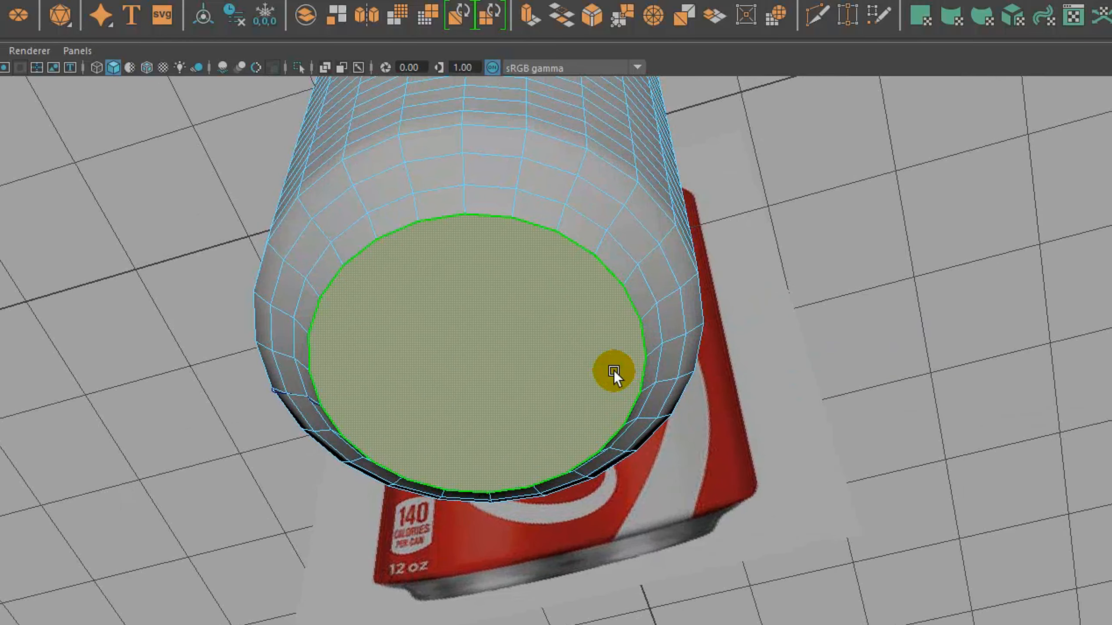
{"action": "key", "text": "space"}
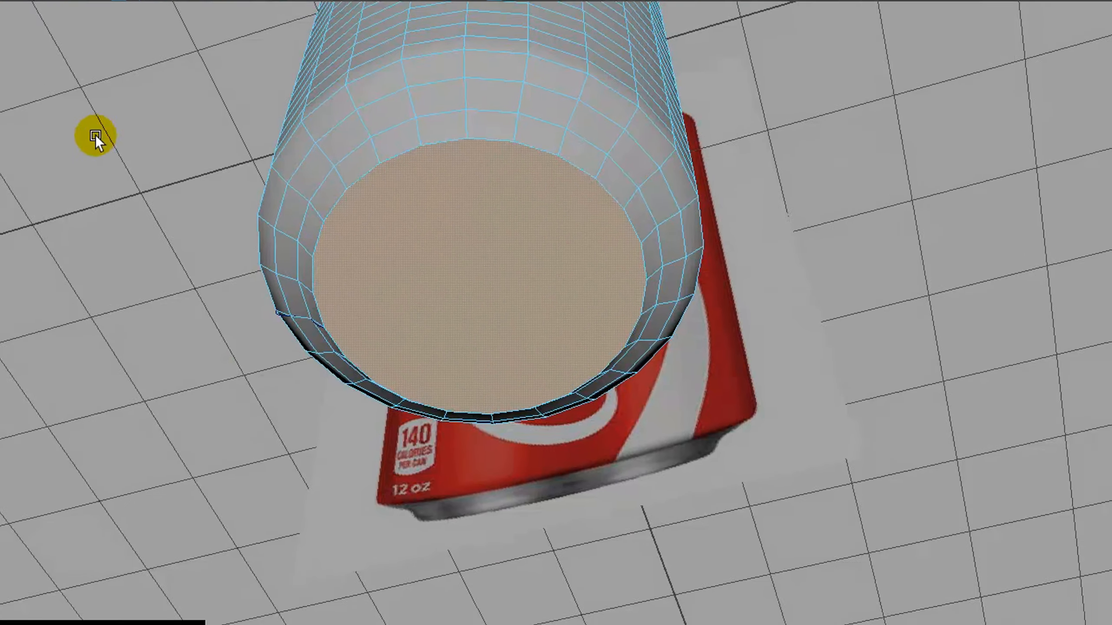
{"action": "key", "text": "space"}
{"action": "key", "text": "space"}
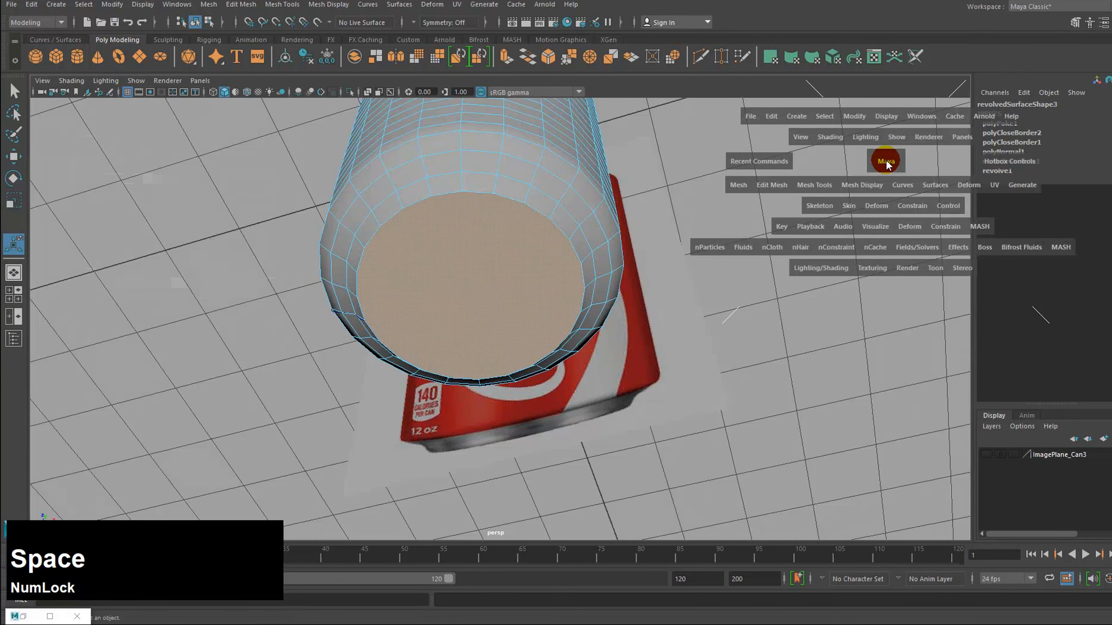
{"action": "key", "text": "space"}
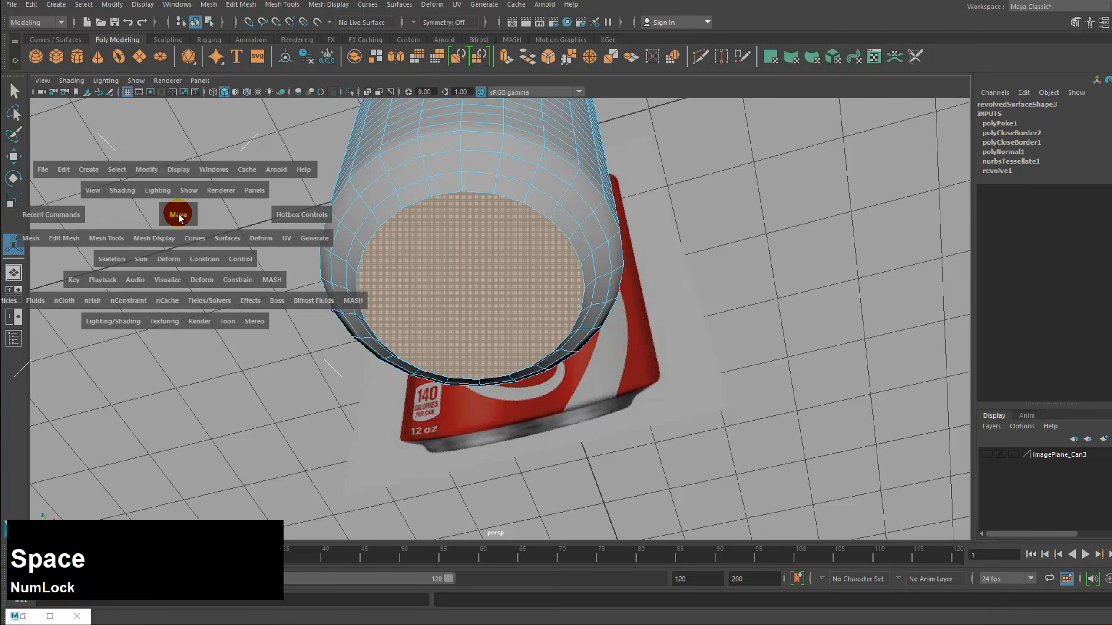
{"action": "left_click", "coordinate": [178, 215]}
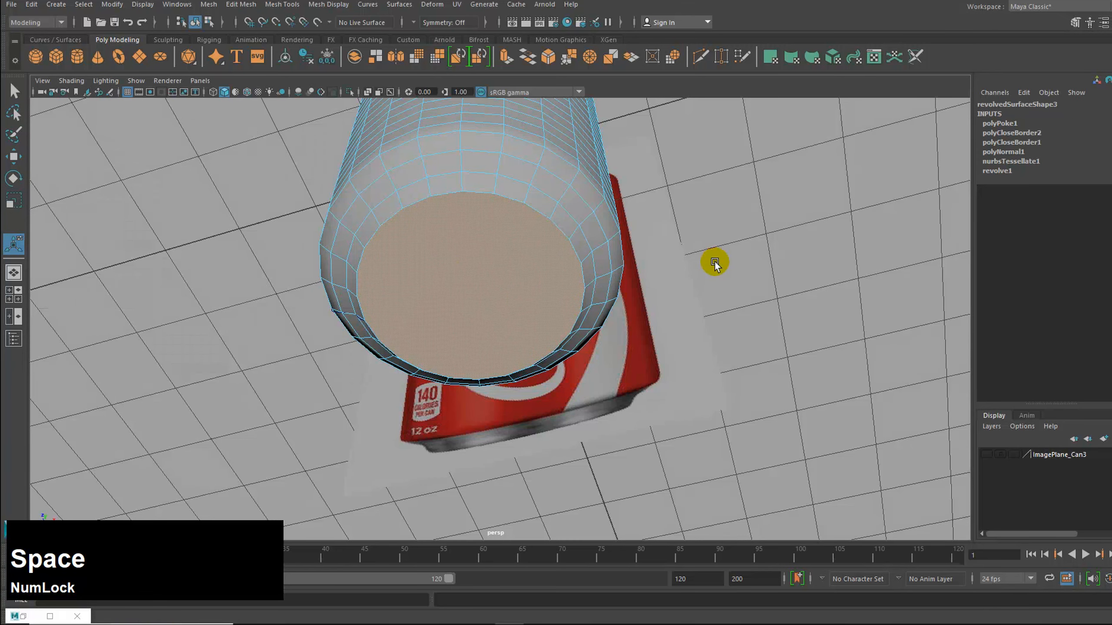
{"action": "key", "text": "space"}
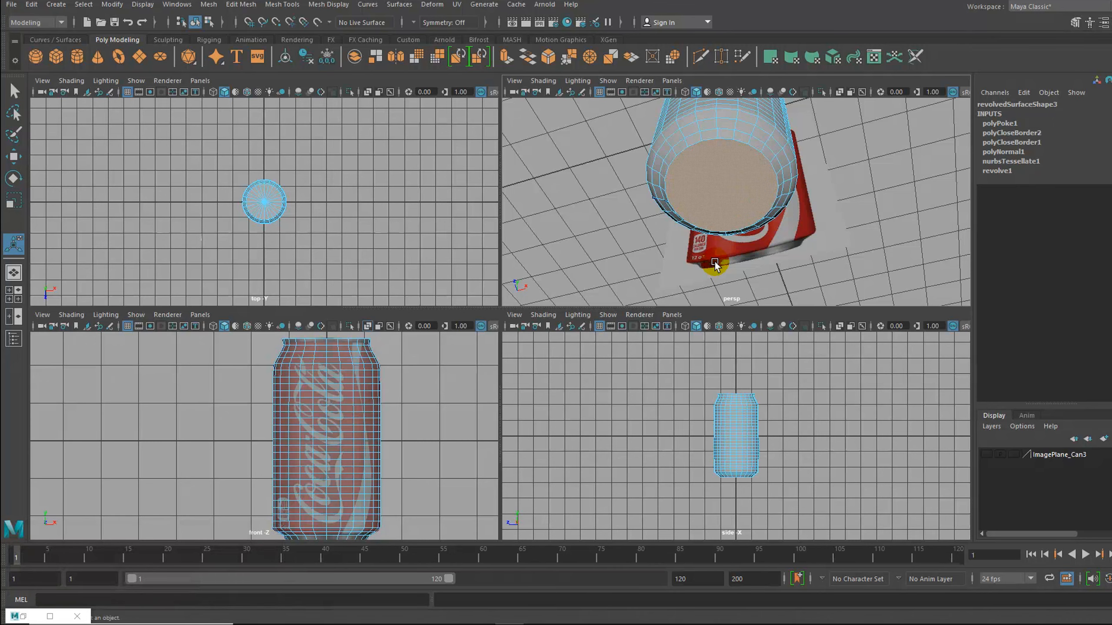
{"action": "key", "text": "space"}
{"action": "left_click", "coordinate": [479, 296]}
Repeat the recent PokePolygon command on the can's base cap to divide it into triangles around its centre.
{"action": "key", "text": "space"}
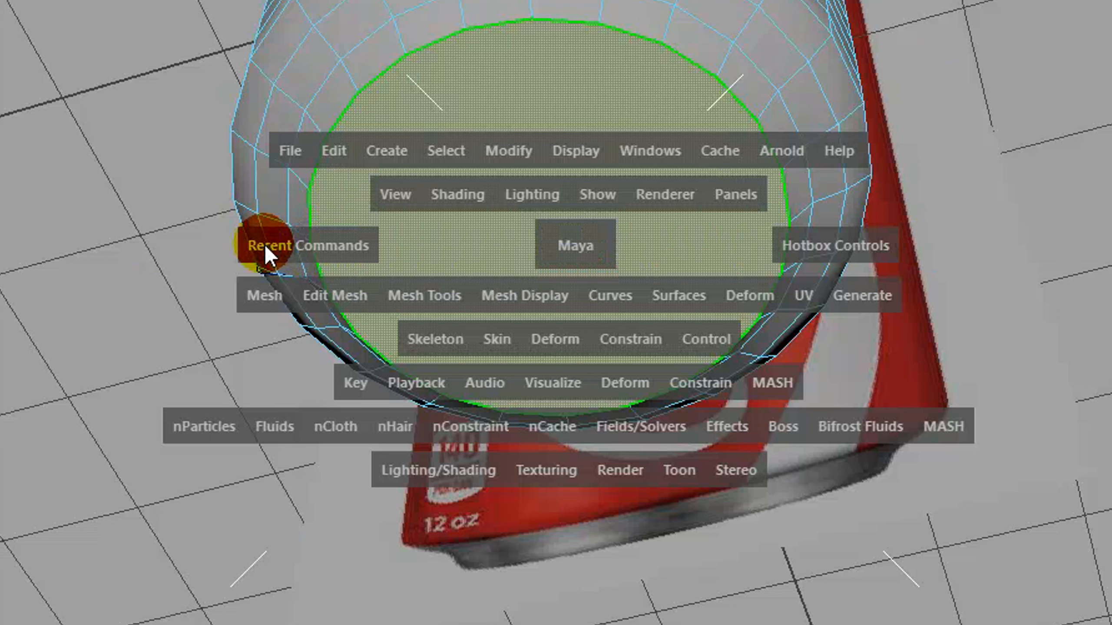
{"action": "left_click", "coordinate": [310, 250]}
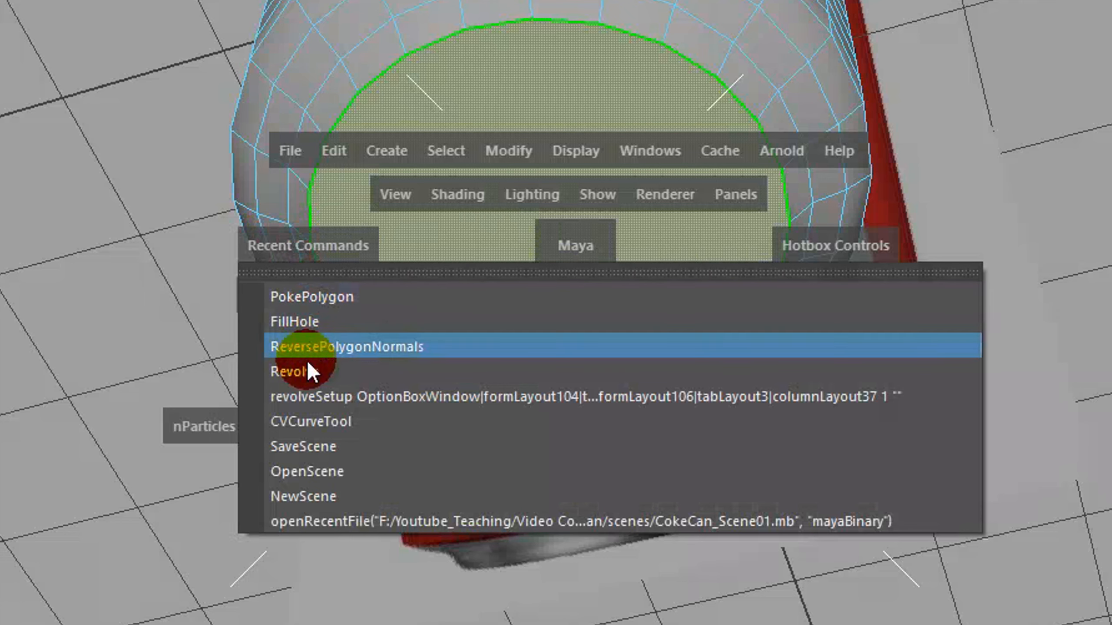
{"action": "left_click_drag", "start_coordinate": [283, 490], "coordinate": [154, 167]}
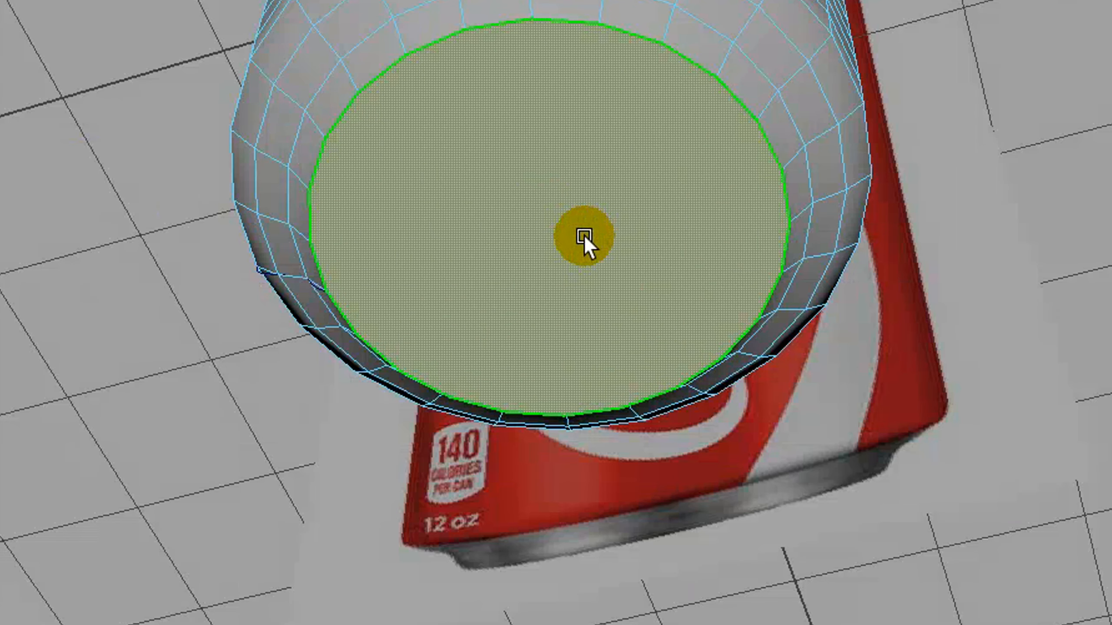
{"action": "key", "text": "space"}
{"action": "left_click_drag", "start_coordinate": [305, 197], "coordinate": [332, 263]}
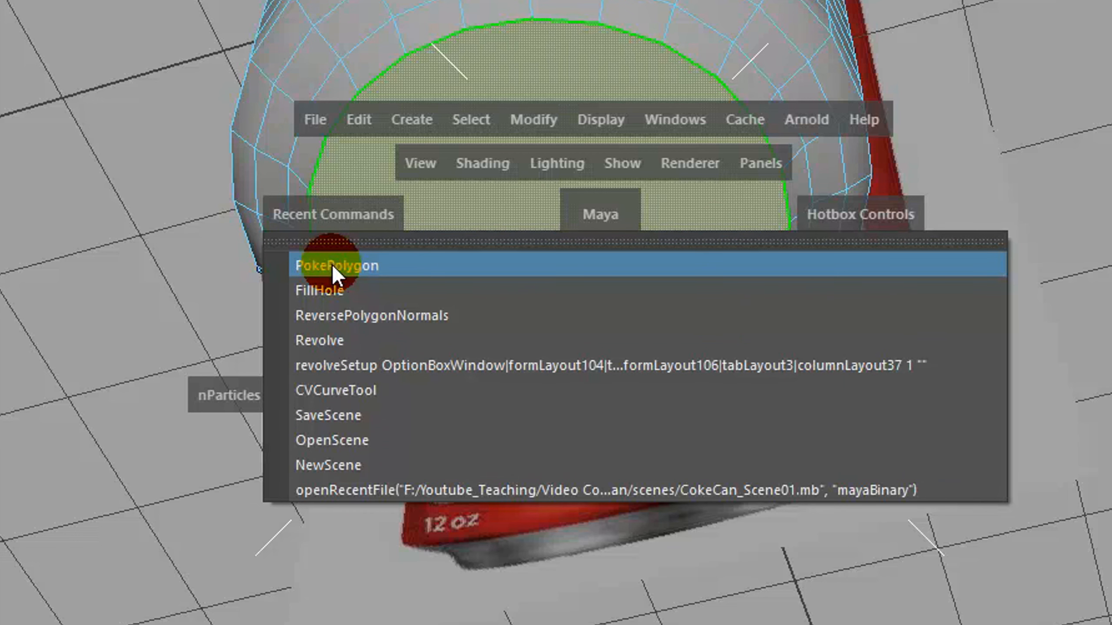
{"action": "left_click_drag", "start_coordinate": [333, 262], "coordinate": [331, 265]}
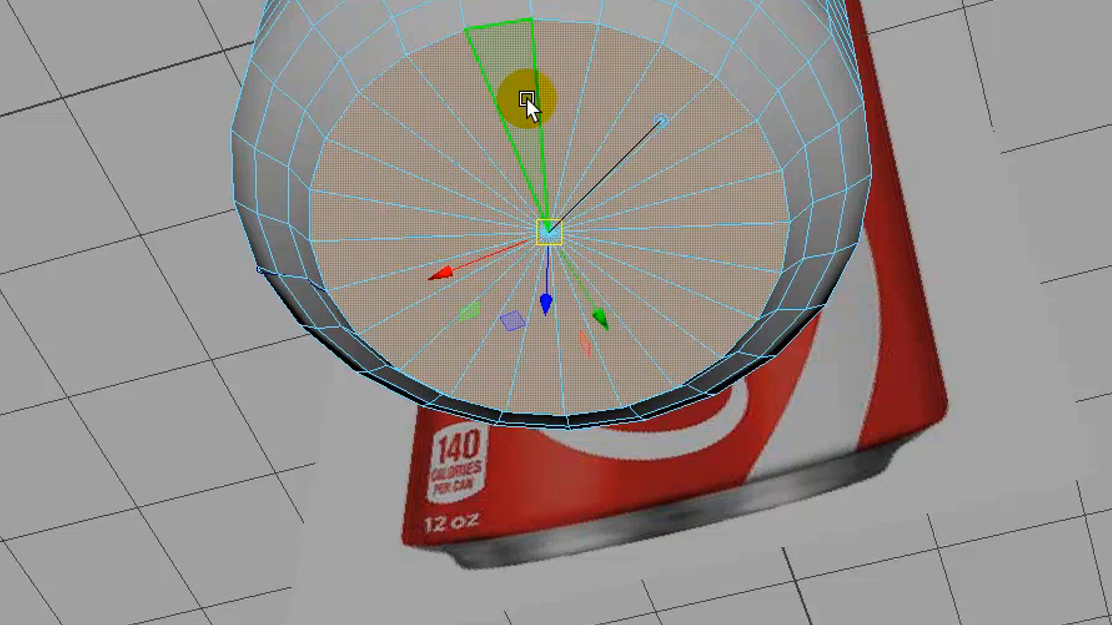
Select the full ring of side faces directly below the can's top rim in face mode and apply Extrude.
{"action": "left_click_drag", "start_coordinate": [626, 248], "coordinate": [600, 291], "text": "alt"}
{"action": "middle_click_drag", "start_coordinate": [549, 257], "coordinate": [523, 287], "text": "alt"}
{"action": "right_click_drag", "start_coordinate": [522, 287], "coordinate": [683, 285], "text": "alt"}
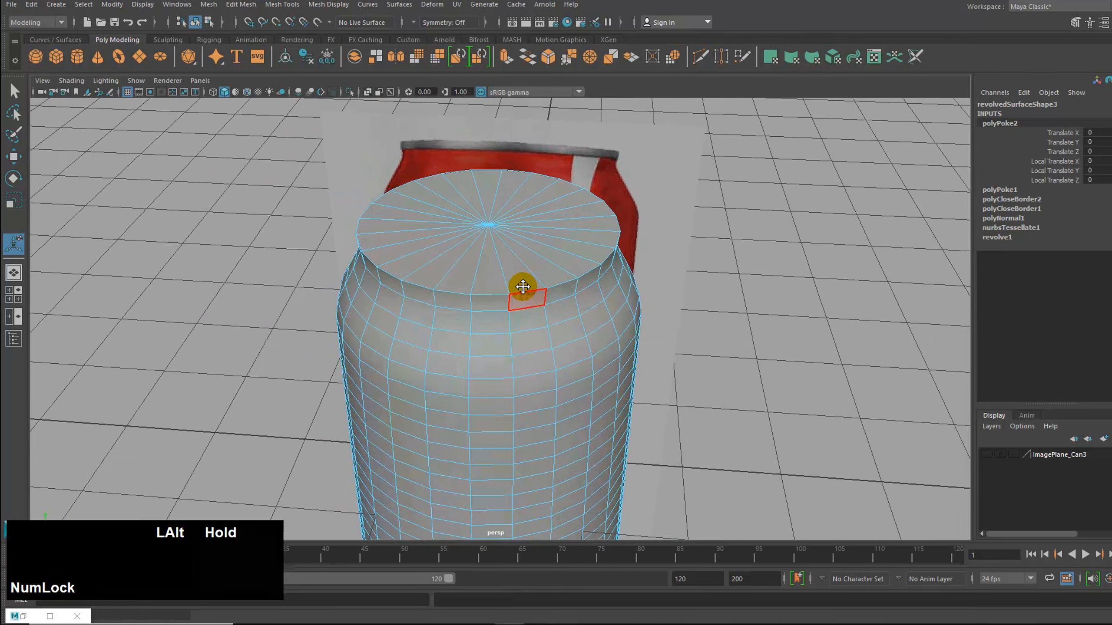
{"action": "left_click_drag", "start_coordinate": [684, 300], "coordinate": [643, 238], "text": "alt"}
{"action": "middle_click_drag", "start_coordinate": [643, 239], "coordinate": [645, 302], "text": "alt"}
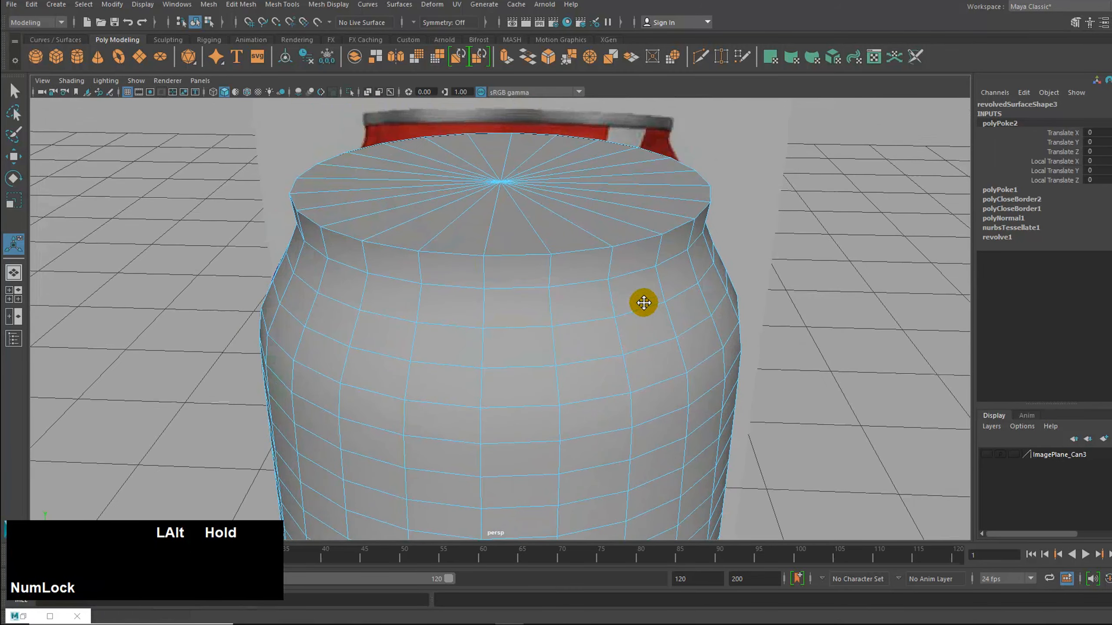
{"action": "right_click_drag", "start_coordinate": [644, 303], "coordinate": [682, 303], "text": "alt"}
{"action": "right_click_drag", "start_coordinate": [481, 220], "coordinate": [480, 257]}
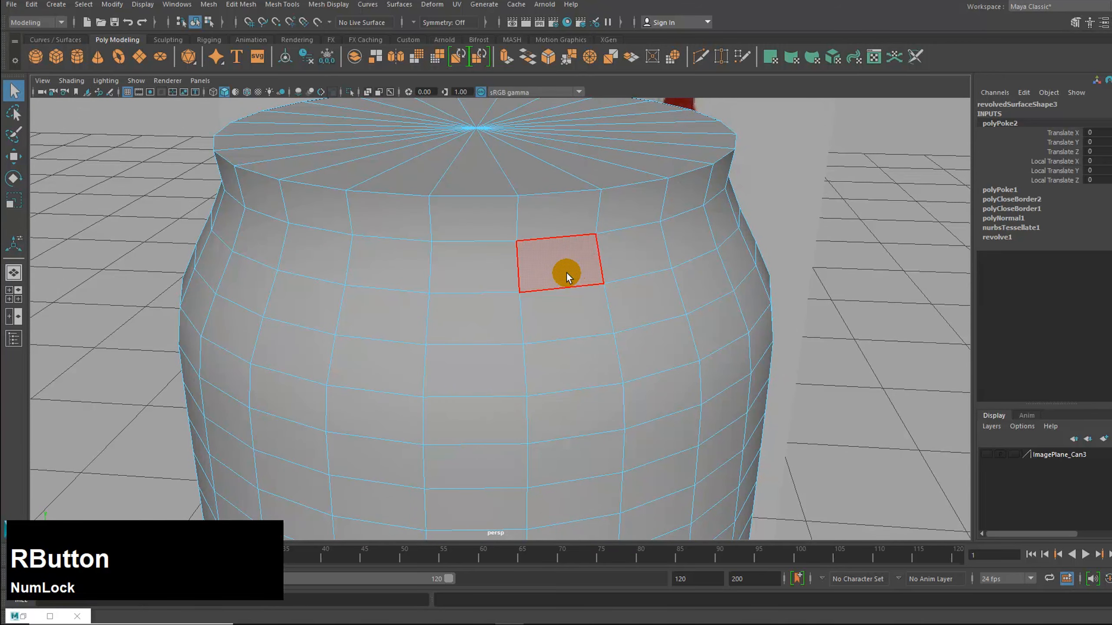
{"action": "scroll", "coordinate": [569, 272], "scroll_direction": "down", "scroll_amount": 3}
{"action": "left_click", "coordinate": [488, 264]}
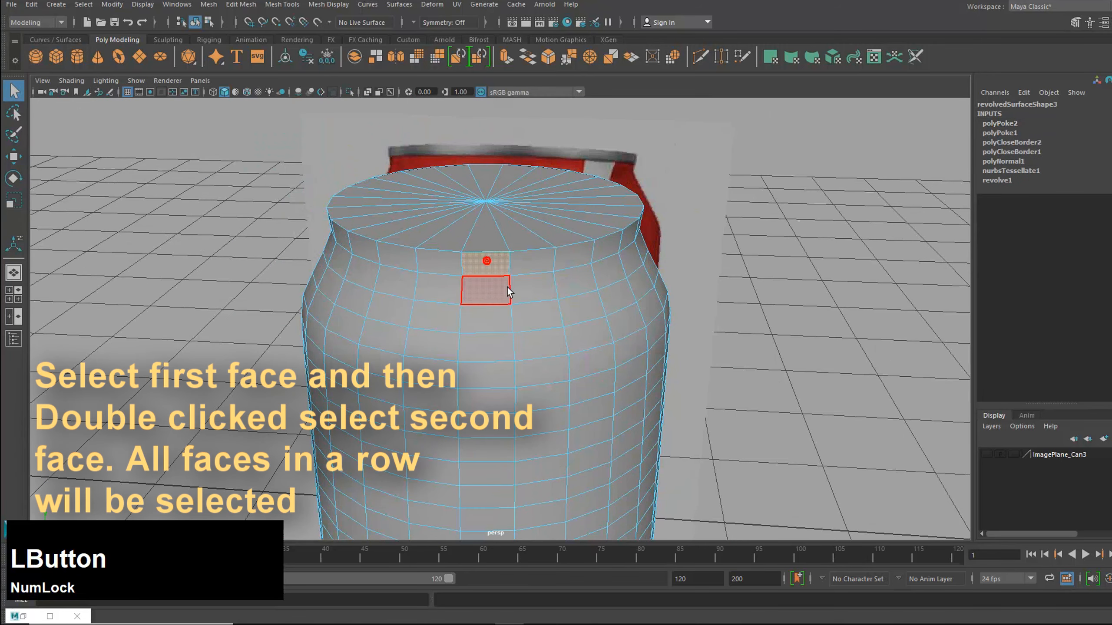
{"action": "double_click", "coordinate": [521, 265], "text": "shift"}
{"action": "left_click_drag", "start_coordinate": [572, 282], "coordinate": [671, 340], "text": "alt"}
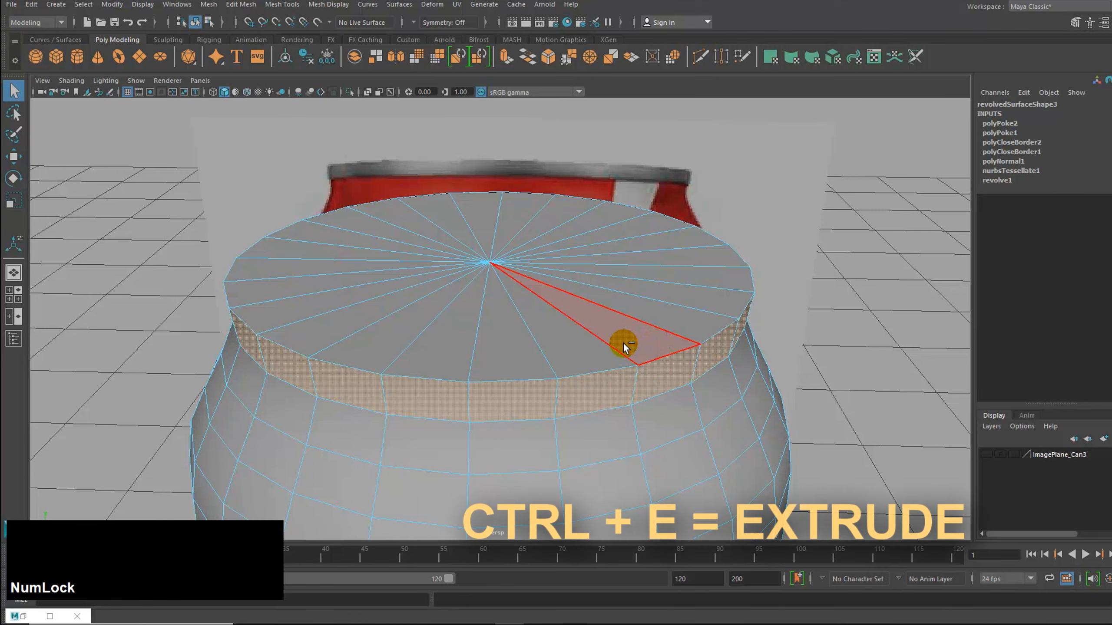
{"action": "key", "text": "ctrl+e"}
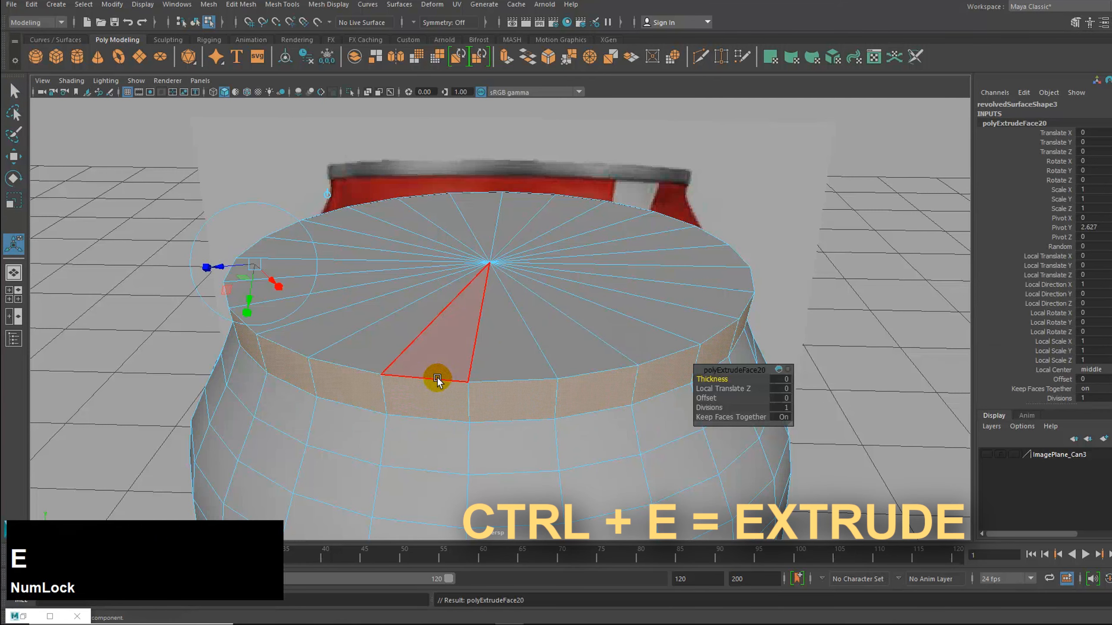
Switch to Photos to examine an enlarged view of the rim in the can's top-view reference, and return to Maya.
{"action": "mouse_move", "coordinate": [562, 619]}
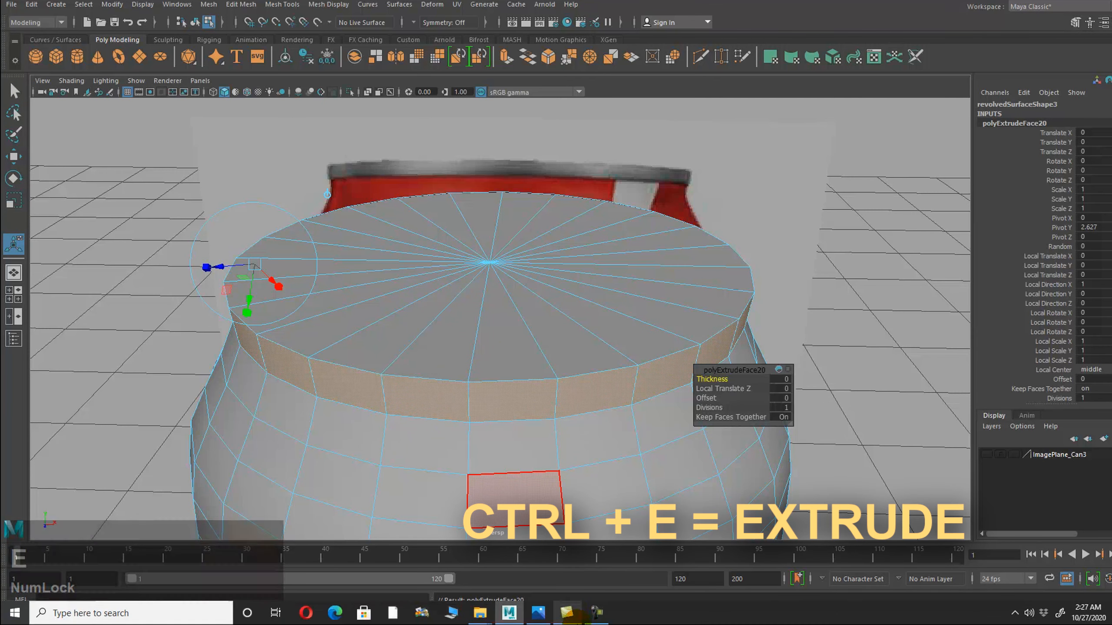
{"action": "left_click", "coordinate": [538, 615]}
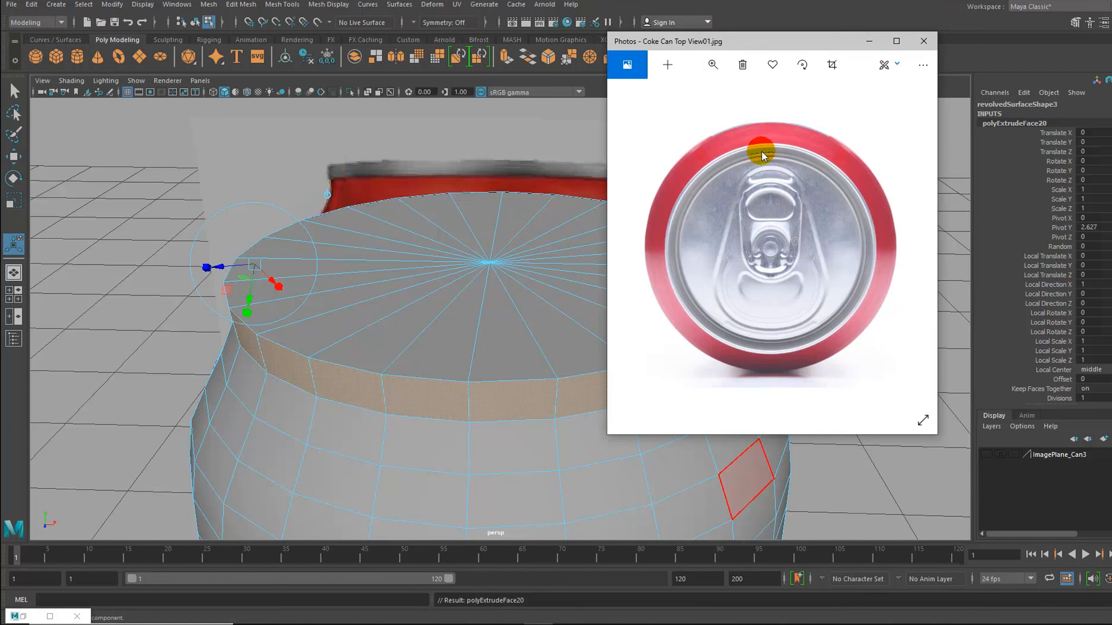
{"action": "left_click", "coordinate": [713, 66]}
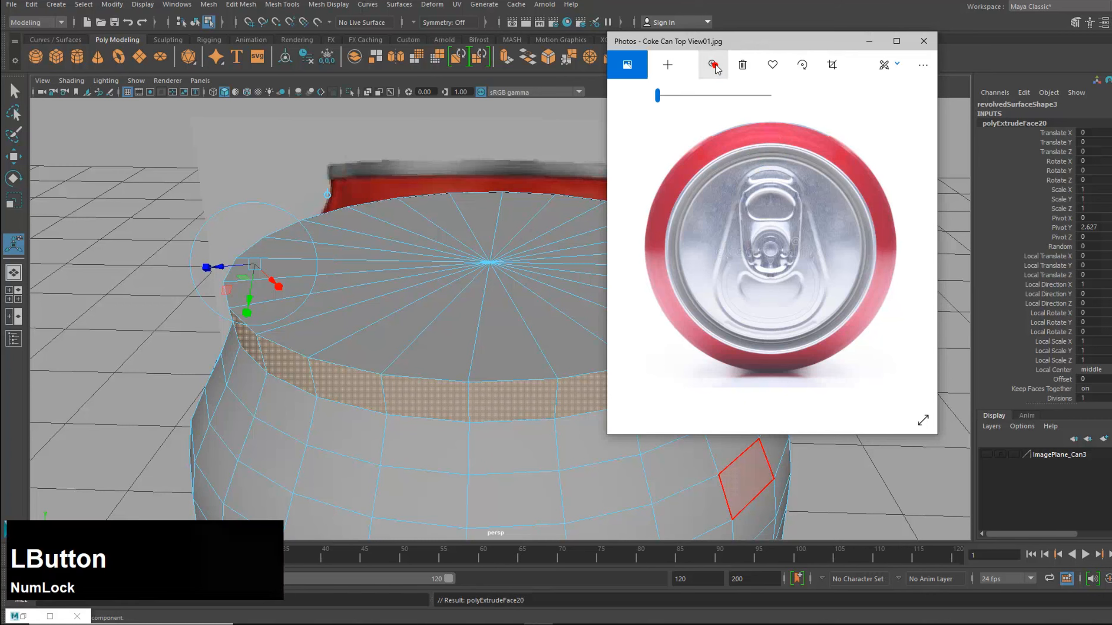
{"action": "left_click_drag", "start_coordinate": [666, 99], "coordinate": [680, 95]}
{"action": "left_click_drag", "start_coordinate": [757, 172], "coordinate": [779, 294]}
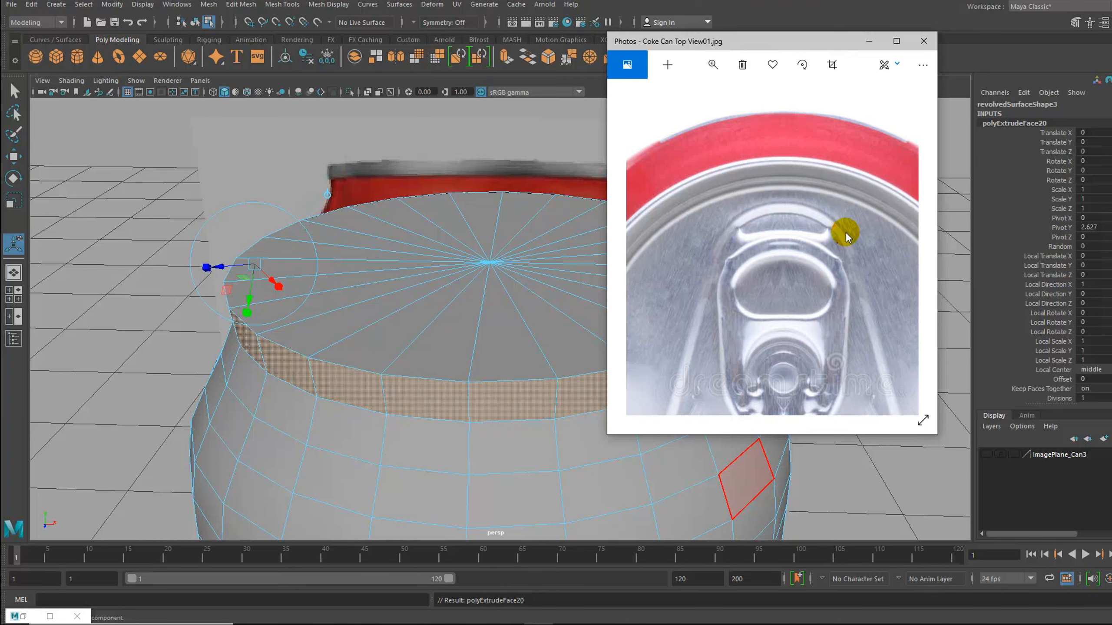
{"action": "left_click", "coordinate": [848, 24]}
{"action": "left_click", "coordinate": [851, 28]}
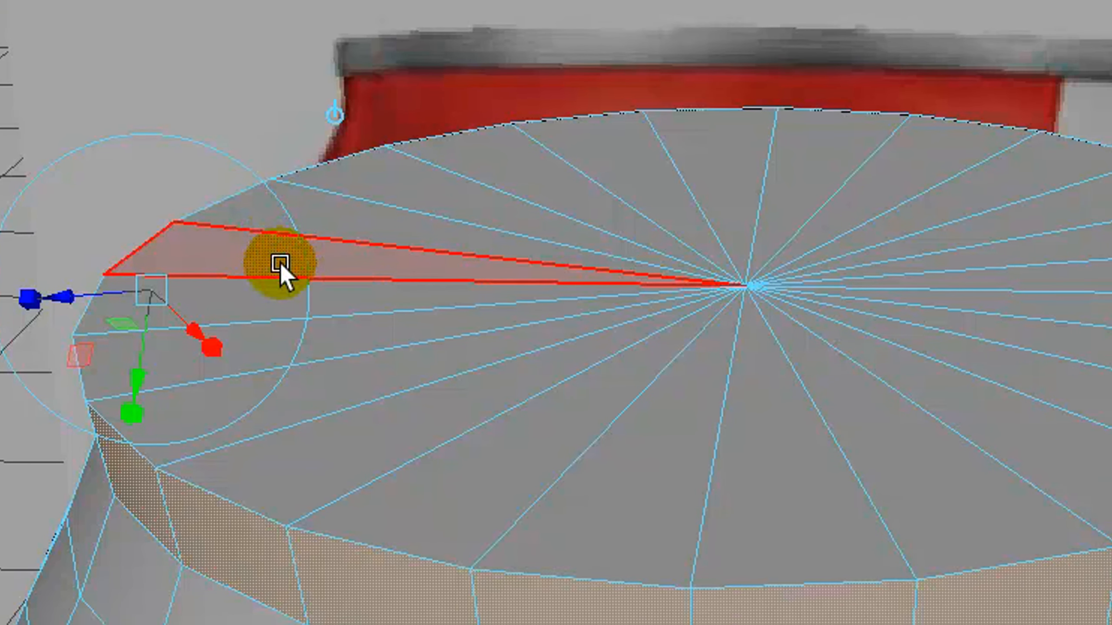
Scale the extruded ring of faces uniformly outward so the can's top rim protrudes beyond the neck.
{"action": "key", "text": "r"}
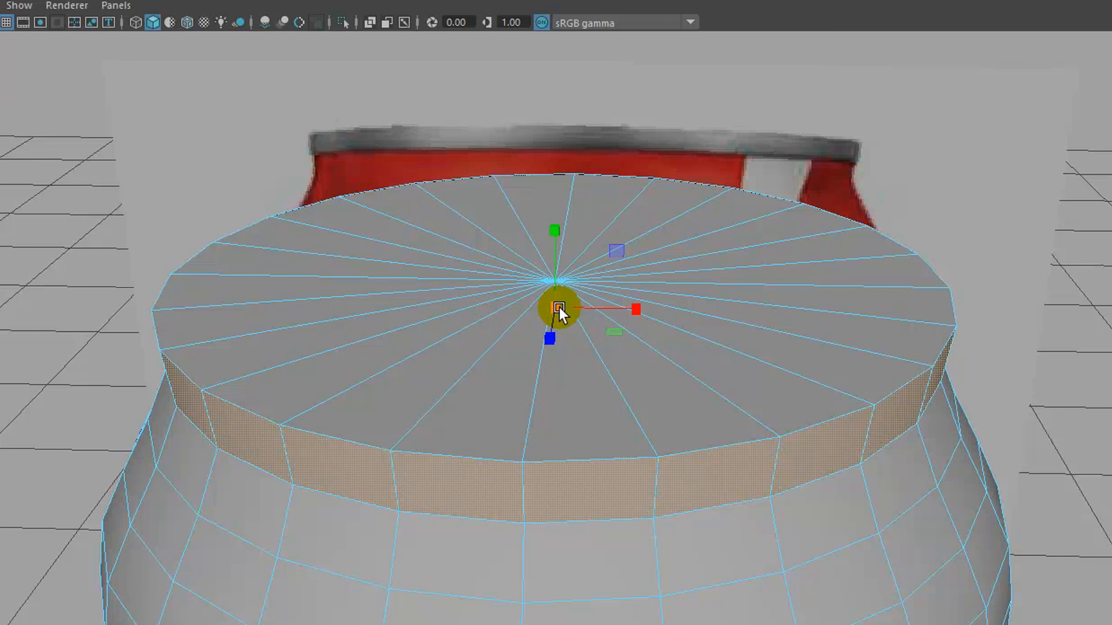
{"action": "left_click_drag", "start_coordinate": [560, 307], "coordinate": [621, 288]}
{"action": "left_click_drag", "start_coordinate": [578, 365], "coordinate": [513, 427], "text": "alt"}
Select the full ring of narrow faces on top of the can's rim and move it slightly upward.
{"action": "left_click", "coordinate": [131, 387]}
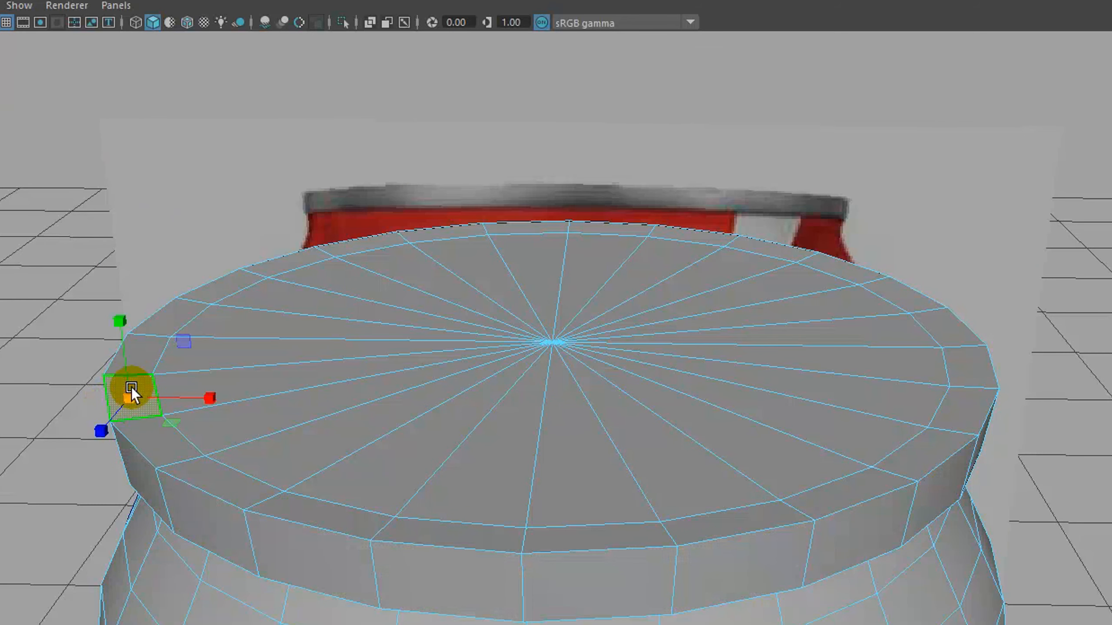
{"action": "left_click", "coordinate": [147, 430], "text": "shift"}
{"action": "double_click", "coordinate": [148, 430], "text": "shift"}
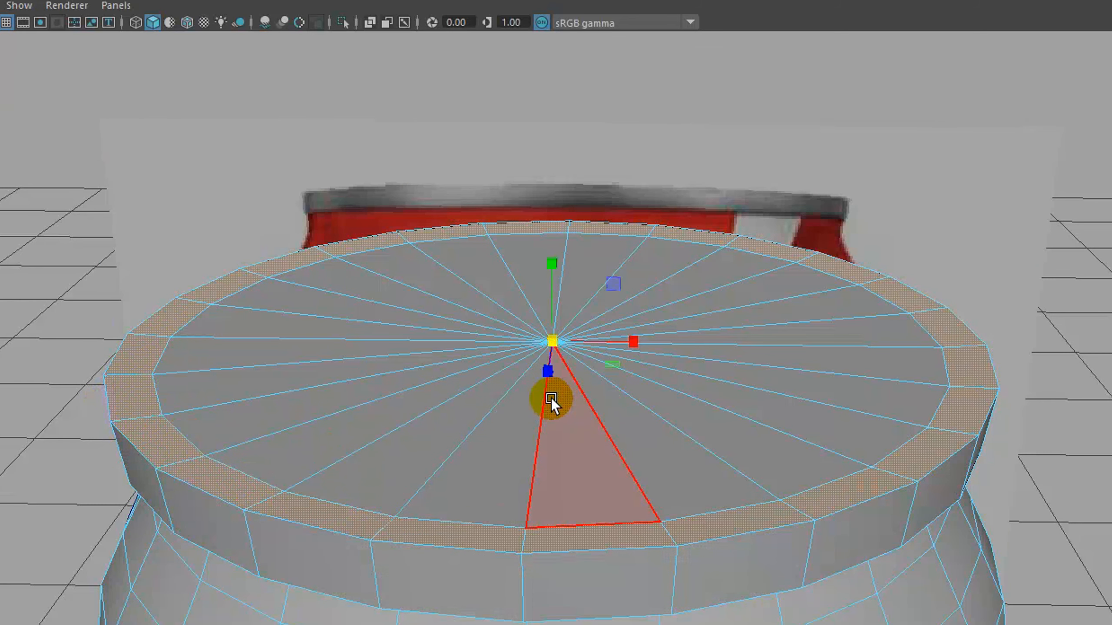
{"action": "key", "text": "w"}
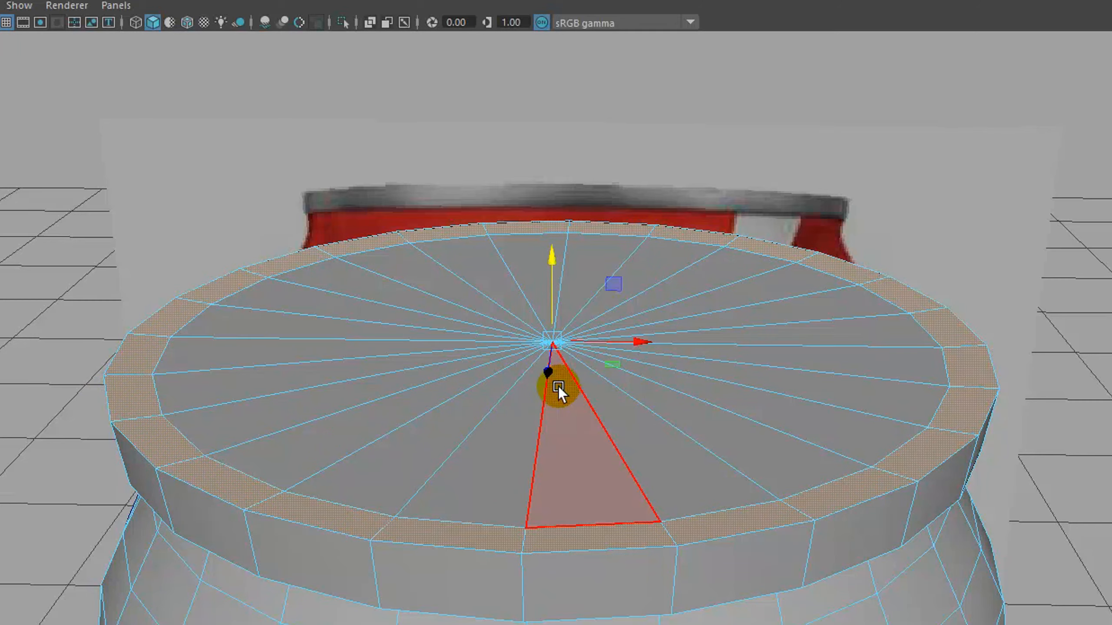
{"action": "left_click_drag", "start_coordinate": [558, 388], "coordinate": [564, 378], "text": "alt"}
{"action": "left_click_drag", "start_coordinate": [587, 148], "coordinate": [590, 133]}
{"action": "mouse_move", "coordinate": [569, 264]}
{"action": "left_mouse_down", "text": "alt"}
{"action": "mouse_move", "coordinate": [562, 276]}
{"action": "mouse_move", "coordinate": [581, 270]}
{"action": "left_mouse_up", "text": "alt"}
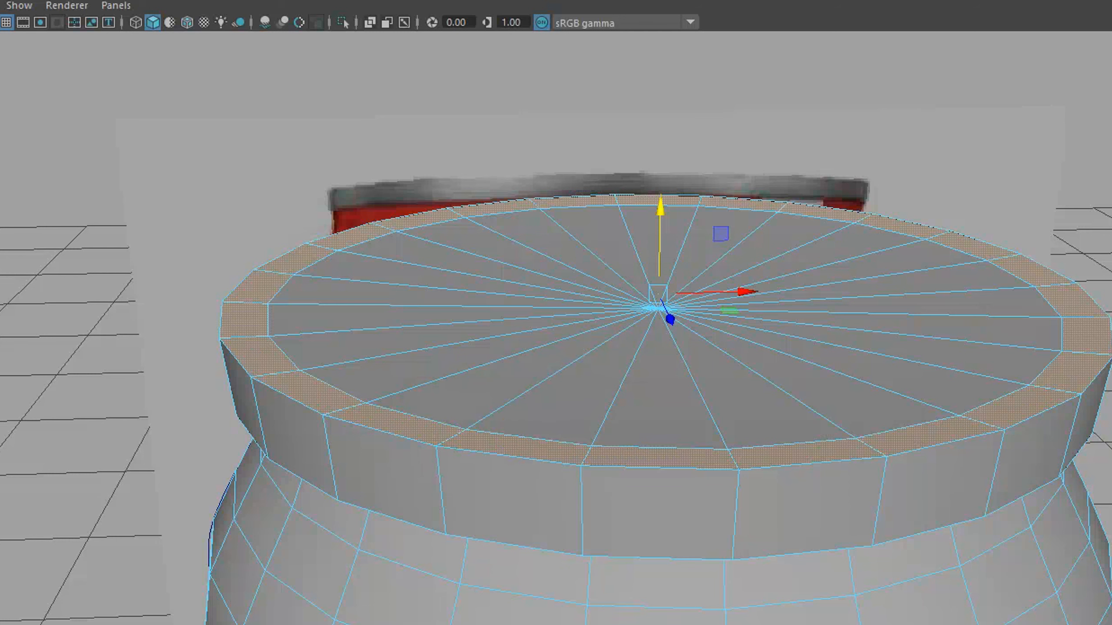
Switch to Photos to examine the rim and recessed lid in the can's top-view reference, and return to Maya.
{"action": "key", "text": "alt+Tab"}
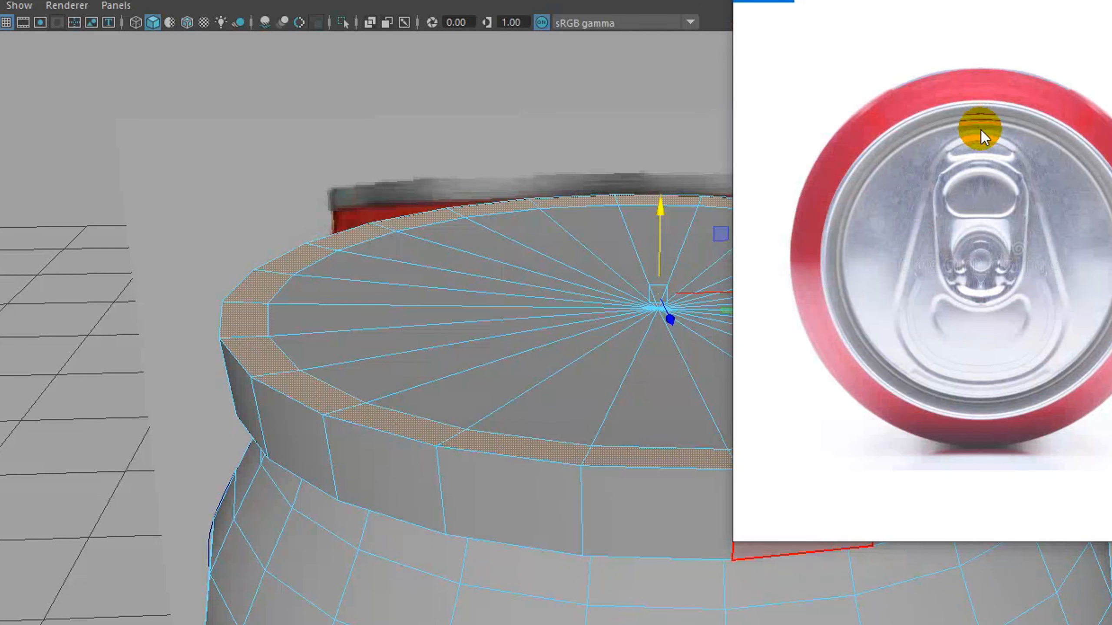
{"action": "left_click", "coordinate": [1109, 2]}
{"action": "left_click_drag", "start_coordinate": [776, 398], "coordinate": [776, 405], "text": "alt"}
{"action": "left_click", "coordinate": [318, 330]}
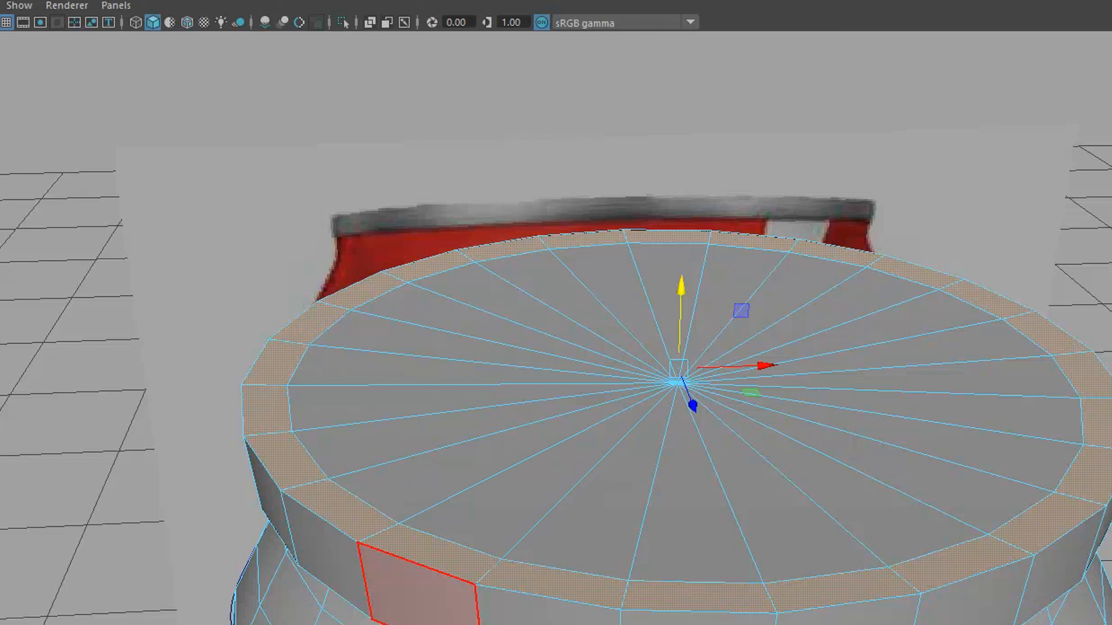
{"action": "key", "text": "alt+Tab"}
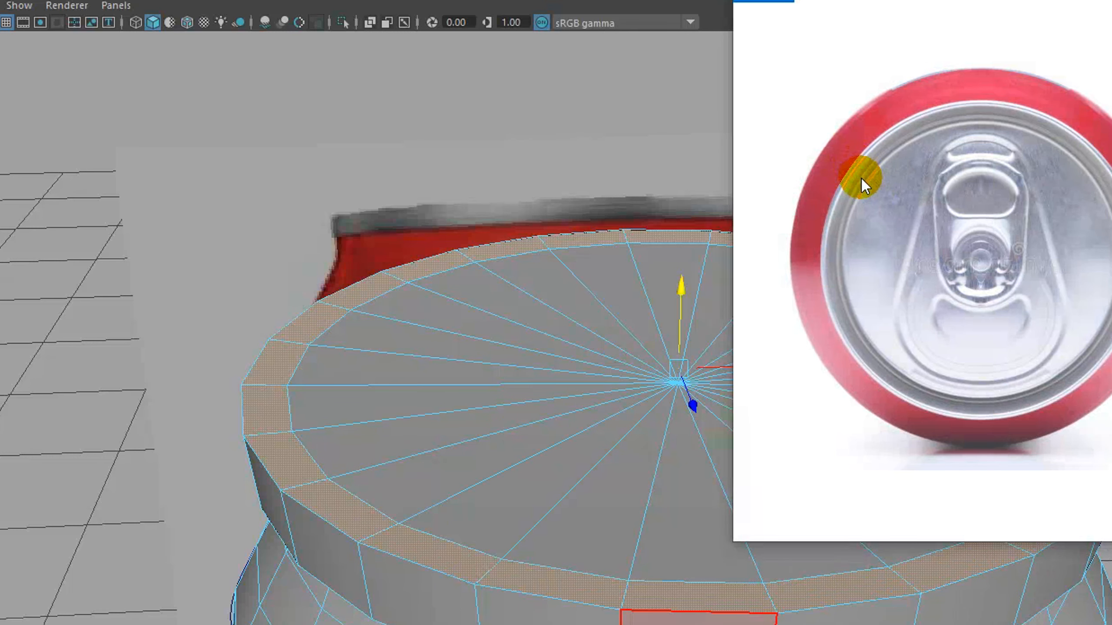
{"action": "left_click", "coordinate": [1108, 1]}
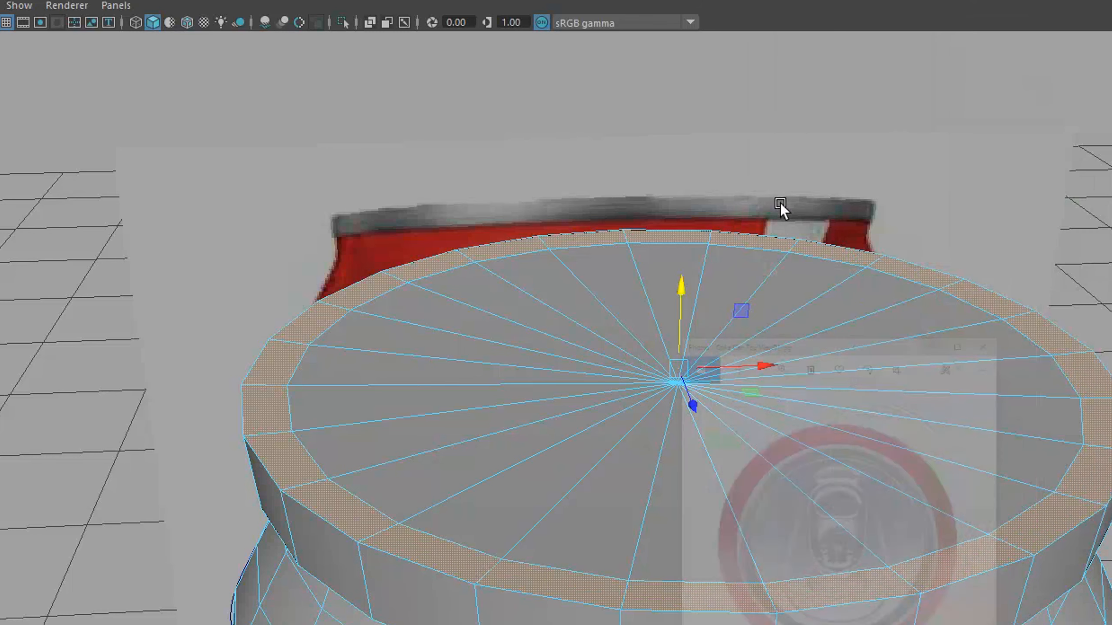
Select all triangular faces of the top cap inside the rim, extrude them and sink them below the rim.
{"action": "left_click", "coordinate": [662, 264]}
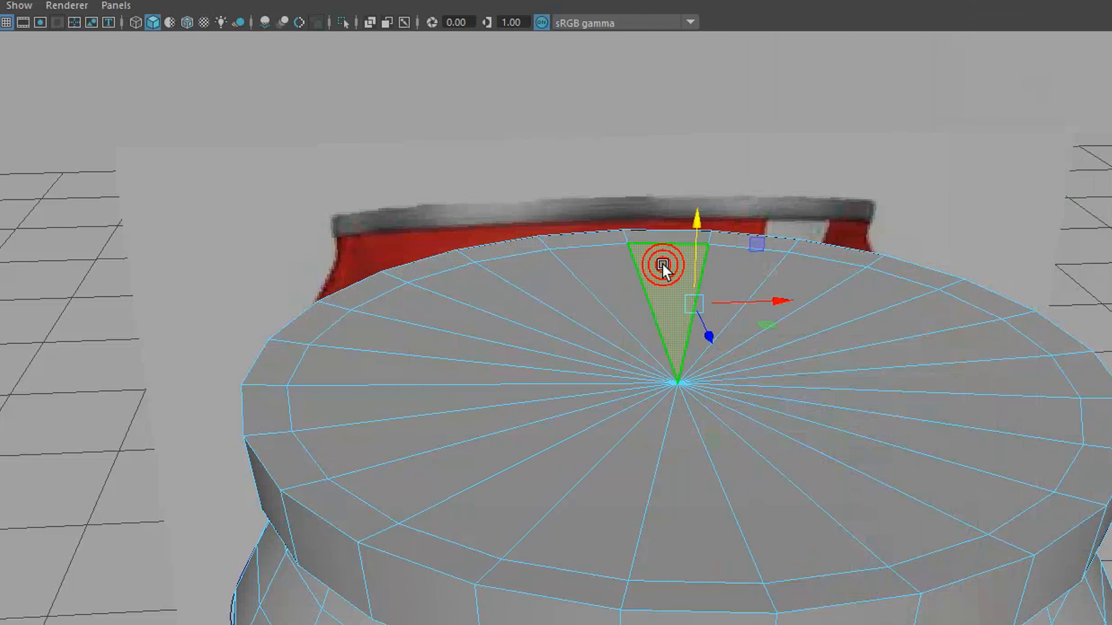
{"action": "key", "text": "Tab"}
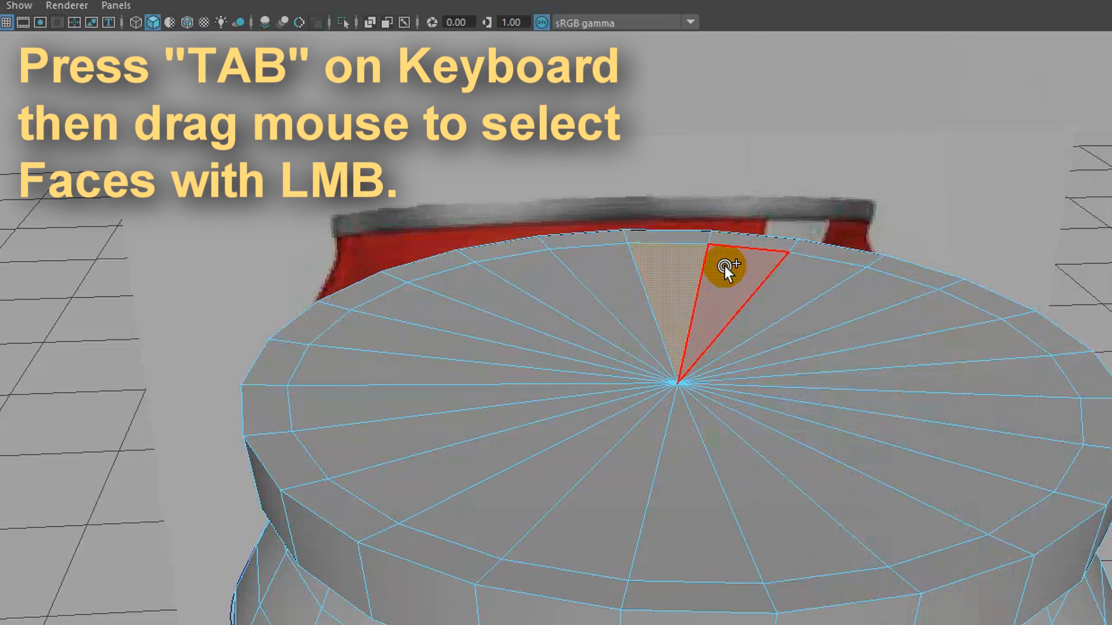
{"action": "mouse_move", "coordinate": [724, 266]}
{"action": "left_mouse_down"}
{"action": "mouse_move", "coordinate": [772, 275]}
{"action": "mouse_move", "coordinate": [814, 318]}
{"action": "mouse_move", "coordinate": [823, 407]}
{"action": "mouse_move", "coordinate": [731, 479]}
{"action": "mouse_move", "coordinate": [596, 448]}
{"action": "mouse_move", "coordinate": [572, 344]}
{"action": "mouse_move", "coordinate": [610, 300]}
{"action": "mouse_move", "coordinate": [749, 330]}
{"action": "left_mouse_up"}
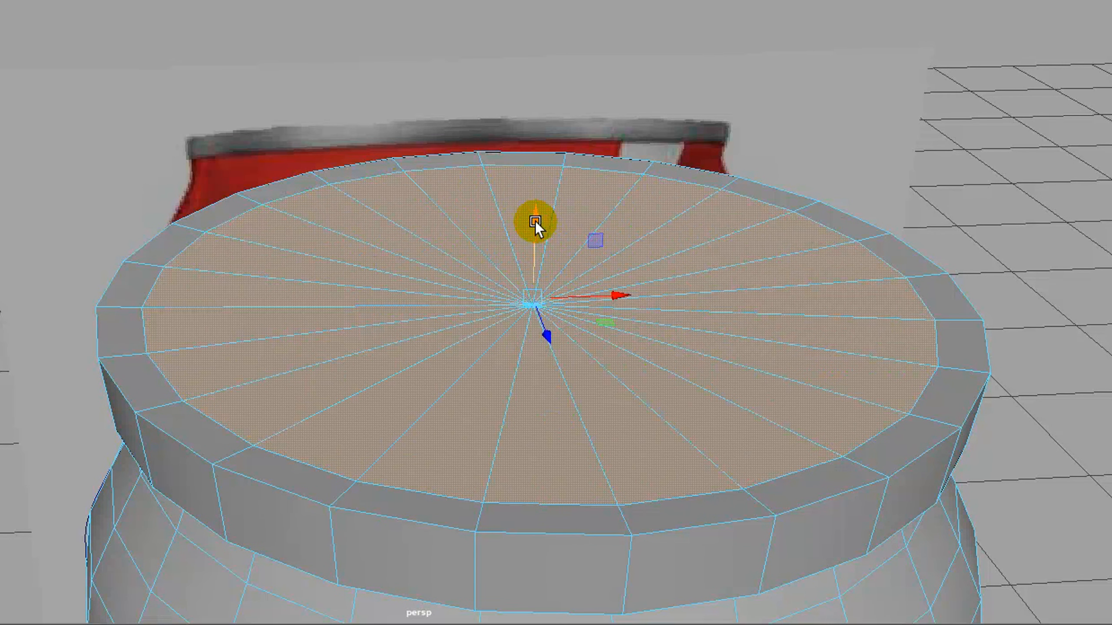
{"action": "key", "text": "ctrl+e"}
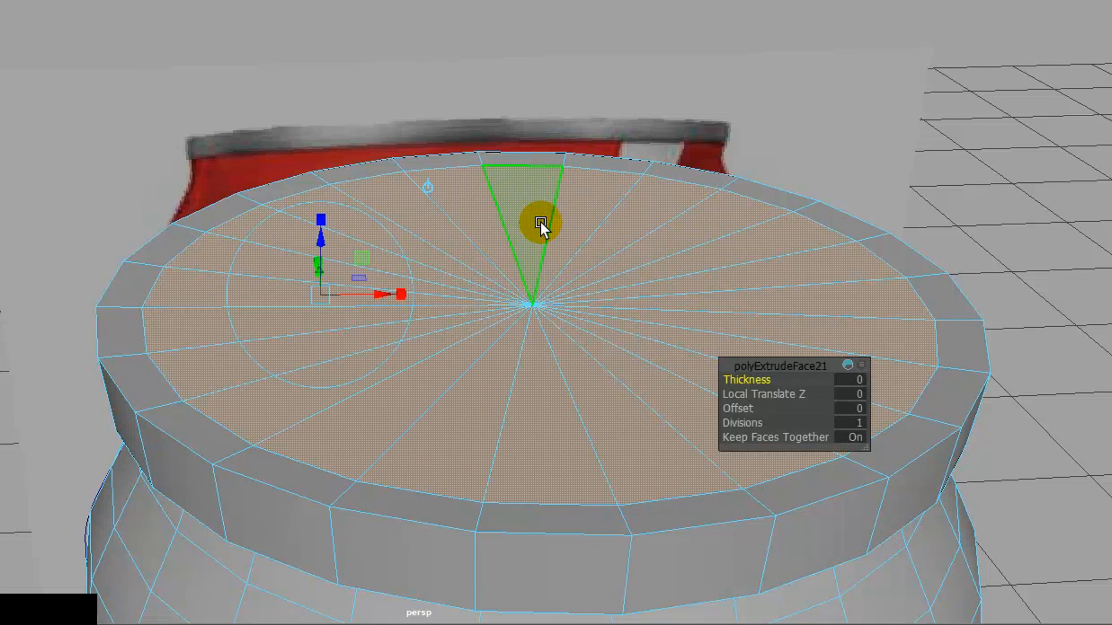
{"action": "key", "text": "w"}
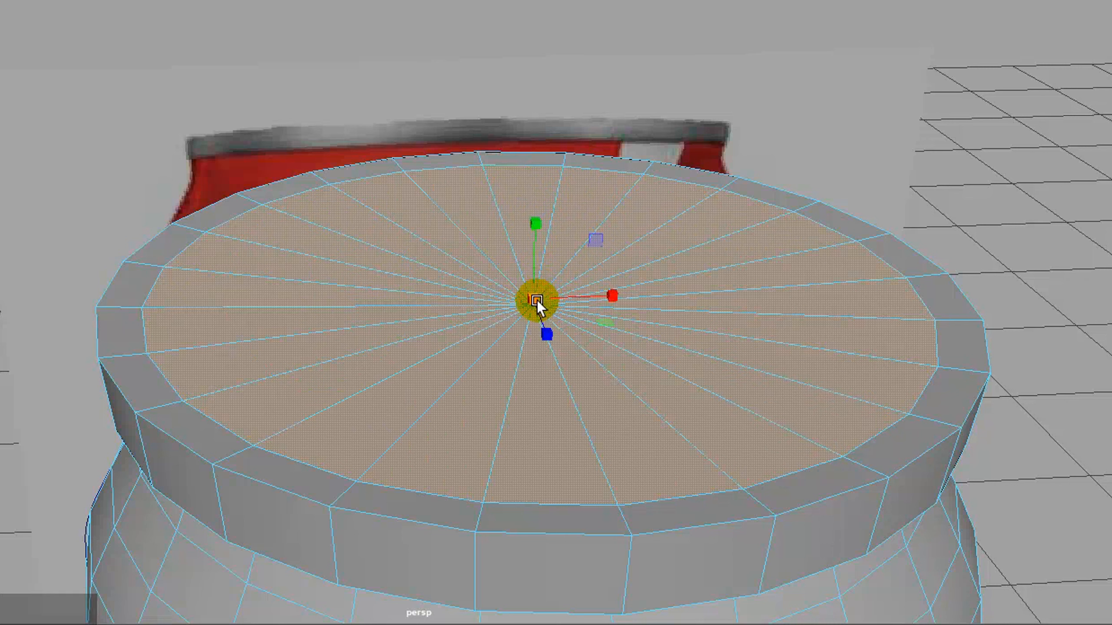
{"action": "left_click_drag", "start_coordinate": [537, 301], "coordinate": [628, 244]}
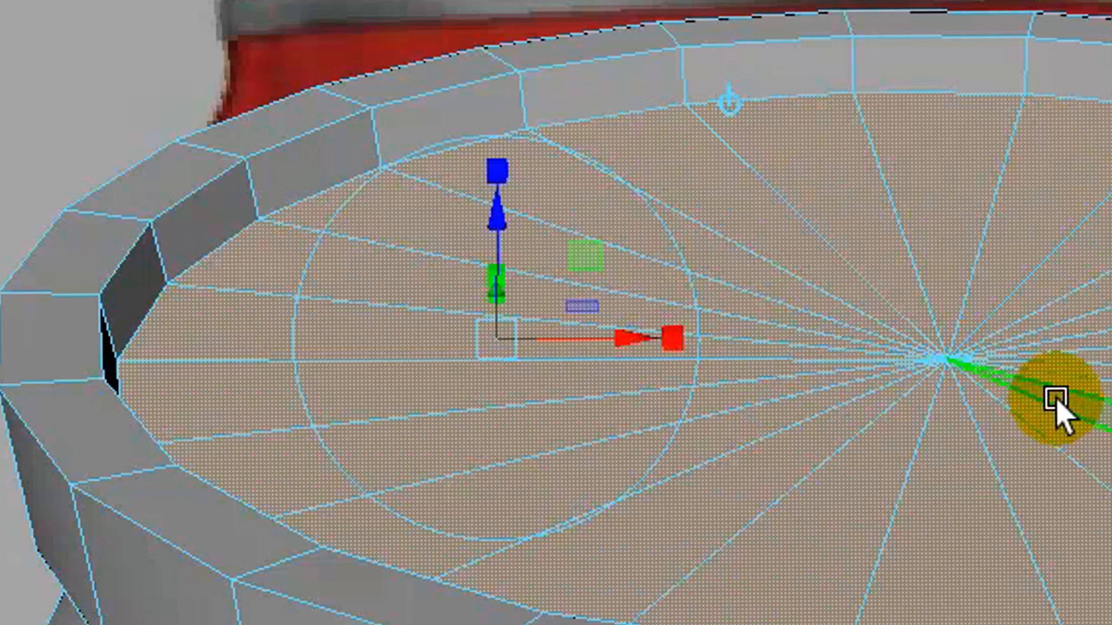
Extrude the recessed cap faces in three closely spaced passes, scaling each slightly inward to form narrow edge rings.
{"action": "left_click", "coordinate": [1058, 389]}
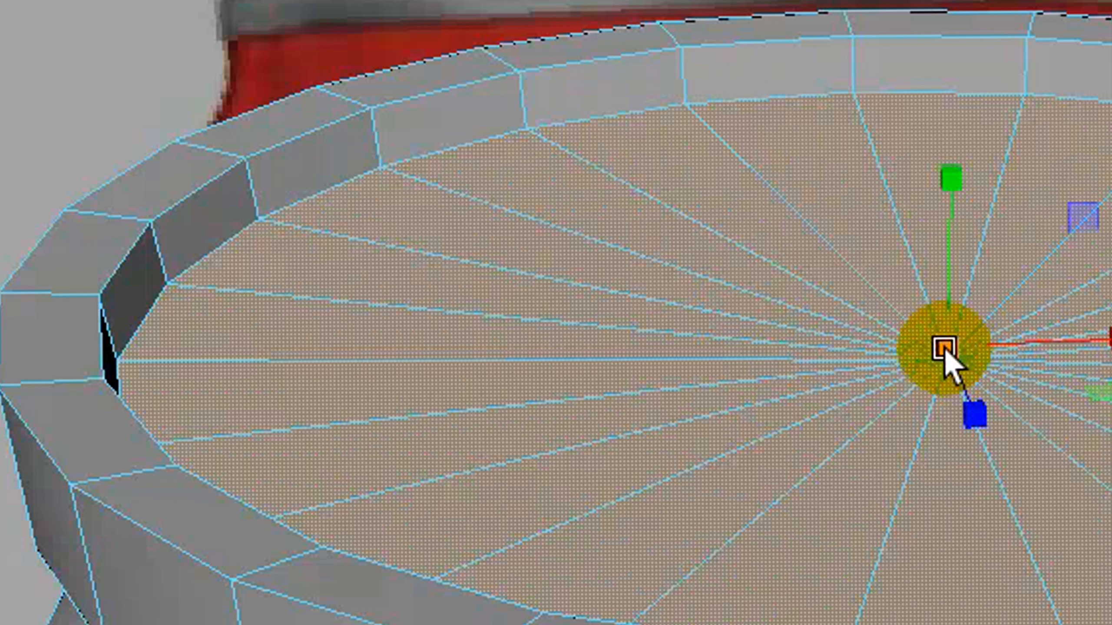
{"action": "left_click_drag", "start_coordinate": [944, 353], "coordinate": [932, 349]}
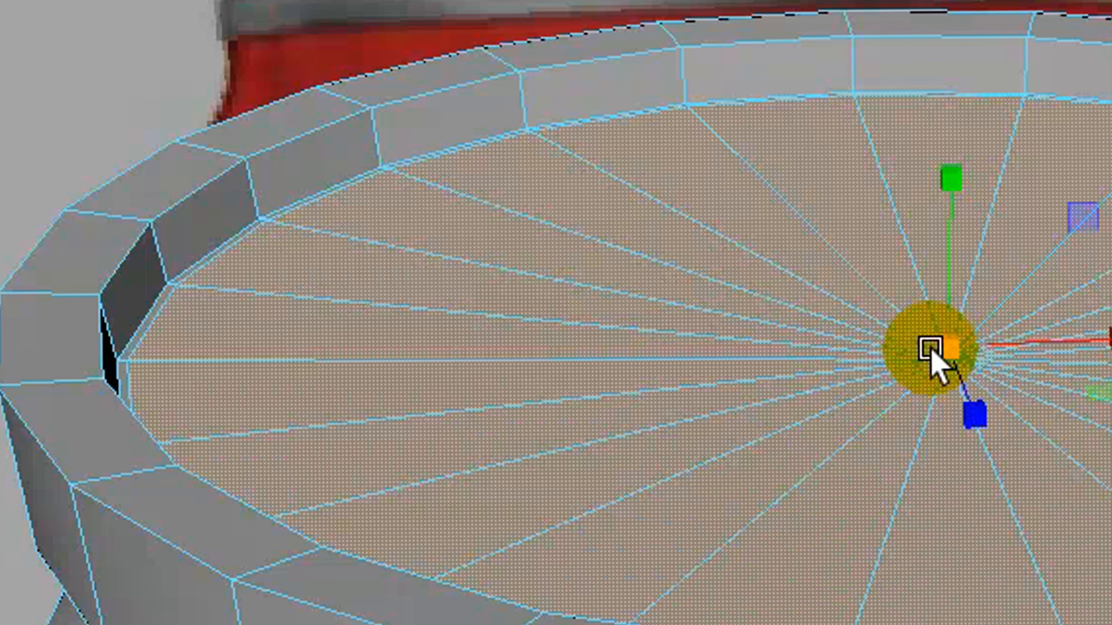
{"action": "key", "text": "g"}
{"action": "key", "text": "r"}
{"action": "mouse_move", "coordinate": [931, 350]}
{"action": "left_mouse_down"}
{"action": "mouse_move", "coordinate": [975, 347]}
{"action": "mouse_move", "coordinate": [951, 348]}
{"action": "left_mouse_up"}
{"action": "key", "text": "ctrl+e"}
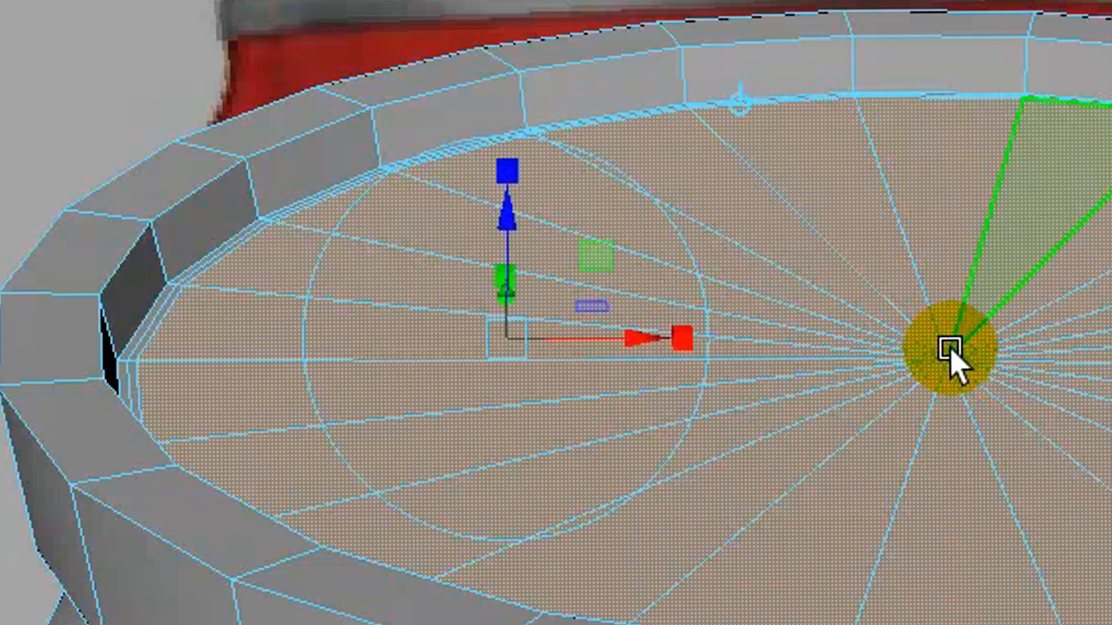
{"action": "left_click", "coordinate": [956, 350]}
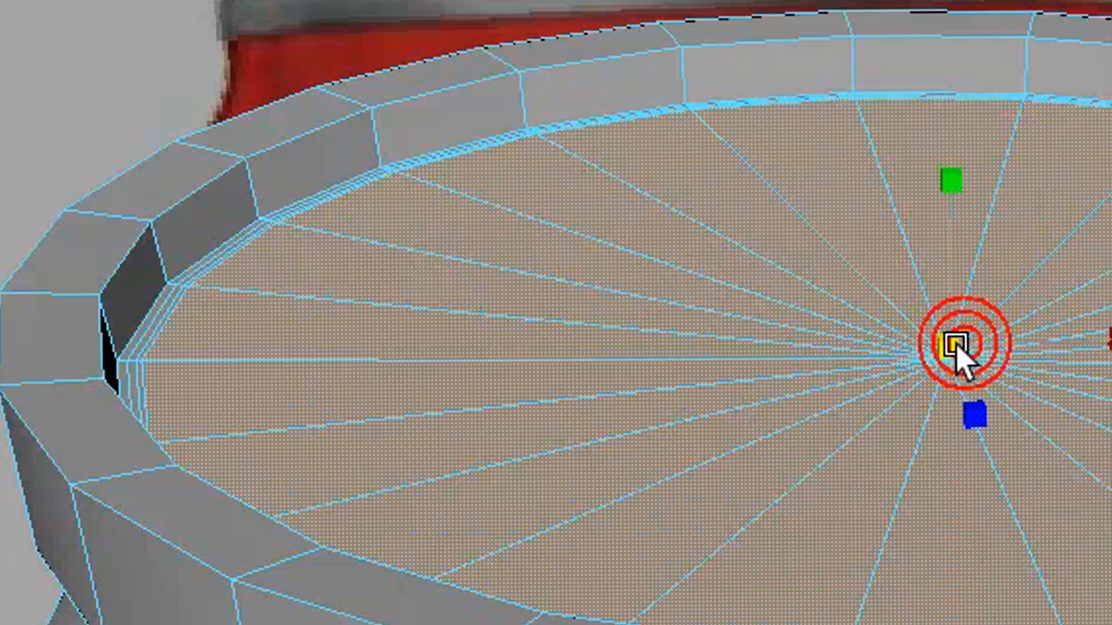
{"action": "left_click_drag", "start_coordinate": [956, 346], "coordinate": [922, 380]}
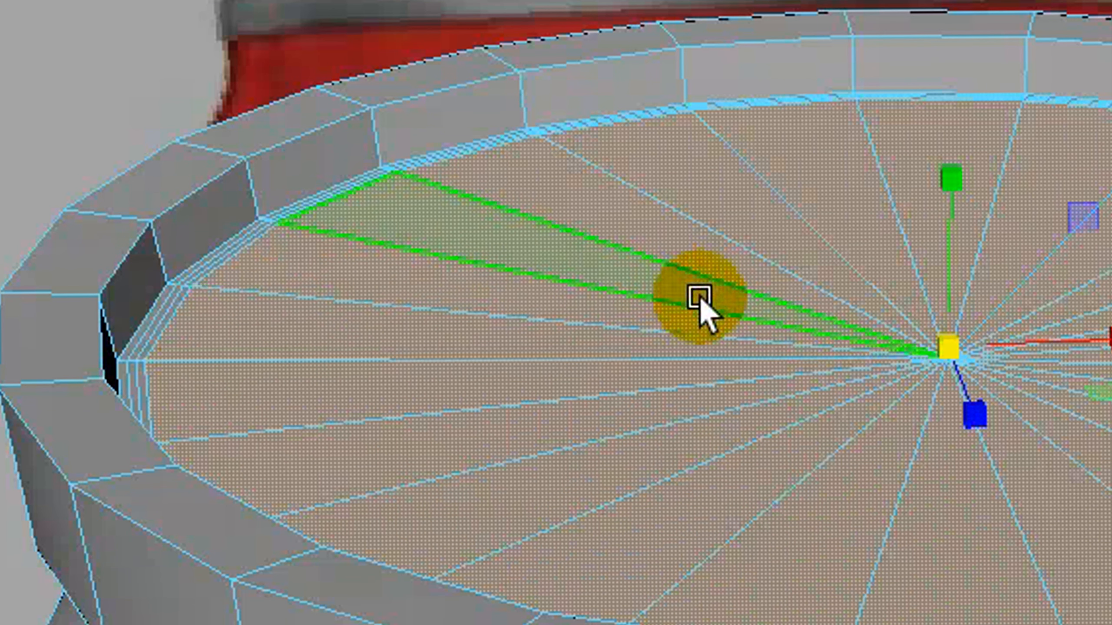
Raise the innermost cap faces slightly above the narrow edge rings, leaving a groove inside the rim.
{"action": "key", "text": "w"}
{"action": "left_click_drag", "start_coordinate": [958, 173], "coordinate": [959, 131]}
{"action": "left_click_drag", "start_coordinate": [723, 338], "coordinate": [723, 419], "text": "alt"}
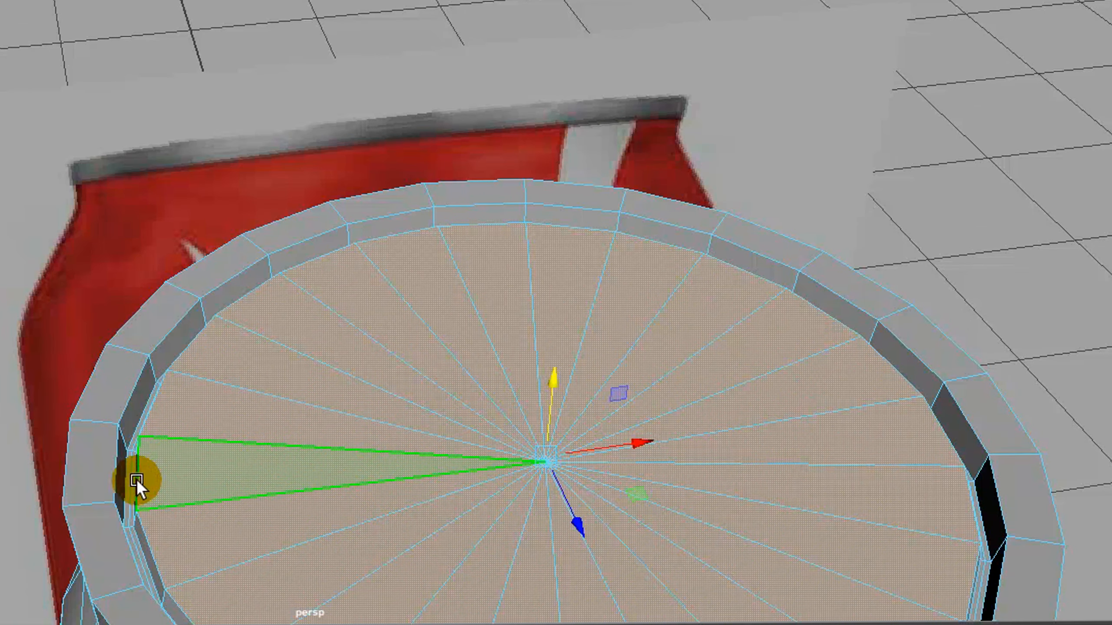
{"action": "scroll", "coordinate": [416, 400], "scroll_direction": "down", "scroll_amount": 3}
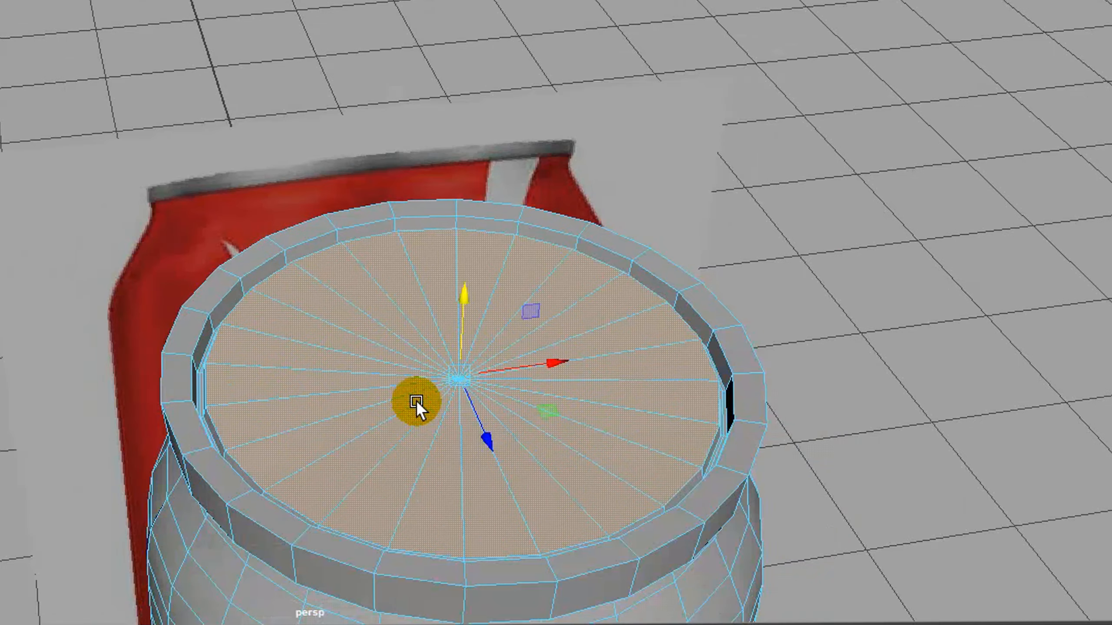
{"action": "left_click_drag", "start_coordinate": [436, 458], "coordinate": [391, 437], "text": "alt"}
{"action": "scroll", "coordinate": [388, 397], "scroll_direction": "up", "scroll_amount": 3}
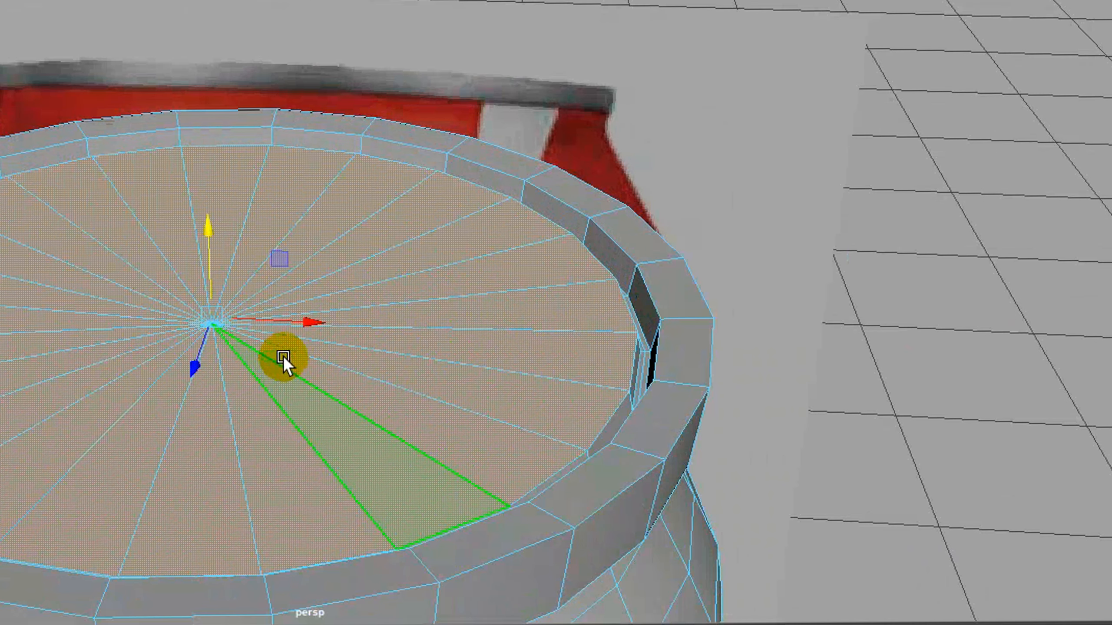
{"action": "left_click_drag", "start_coordinate": [284, 356], "coordinate": [301, 324], "text": "alt"}
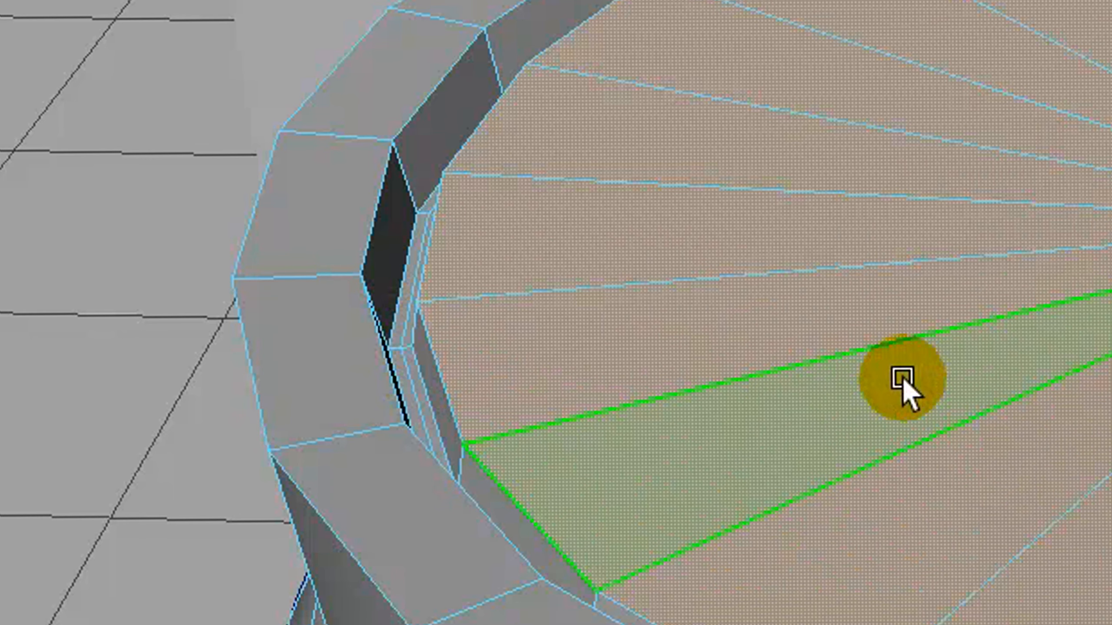
{"action": "scroll", "coordinate": [911, 364], "scroll_direction": "down", "scroll_amount": 3}
Examine the can's top in smooth mesh preview in object mode, and return it to the unsmoothed display.
{"action": "key", "text": "F8"}
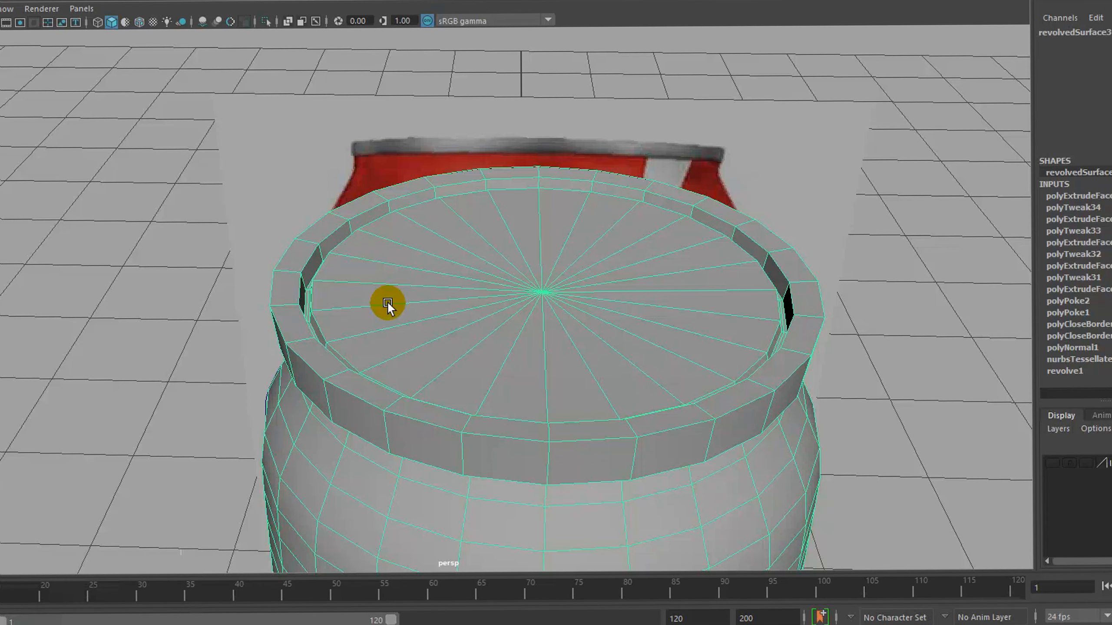
{"action": "key", "text": "3"}
{"action": "left_click", "coordinate": [254, 188]}
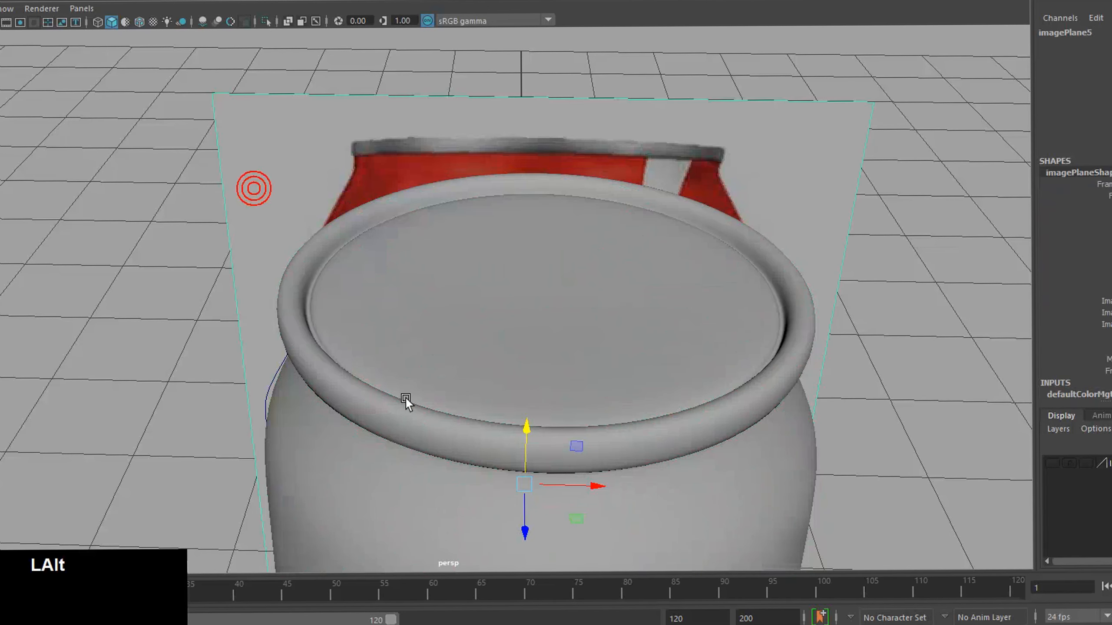
{"action": "mouse_move", "coordinate": [406, 398]}
{"action": "left_mouse_down", "text": "alt"}
{"action": "mouse_move", "coordinate": [329, 378]}
{"action": "mouse_move", "coordinate": [459, 388]}
{"action": "mouse_move", "coordinate": [428, 395]}
{"action": "left_mouse_up", "text": "alt"}
{"action": "left_click_drag", "start_coordinate": [430, 314], "coordinate": [272, 385], "text": "alt"}
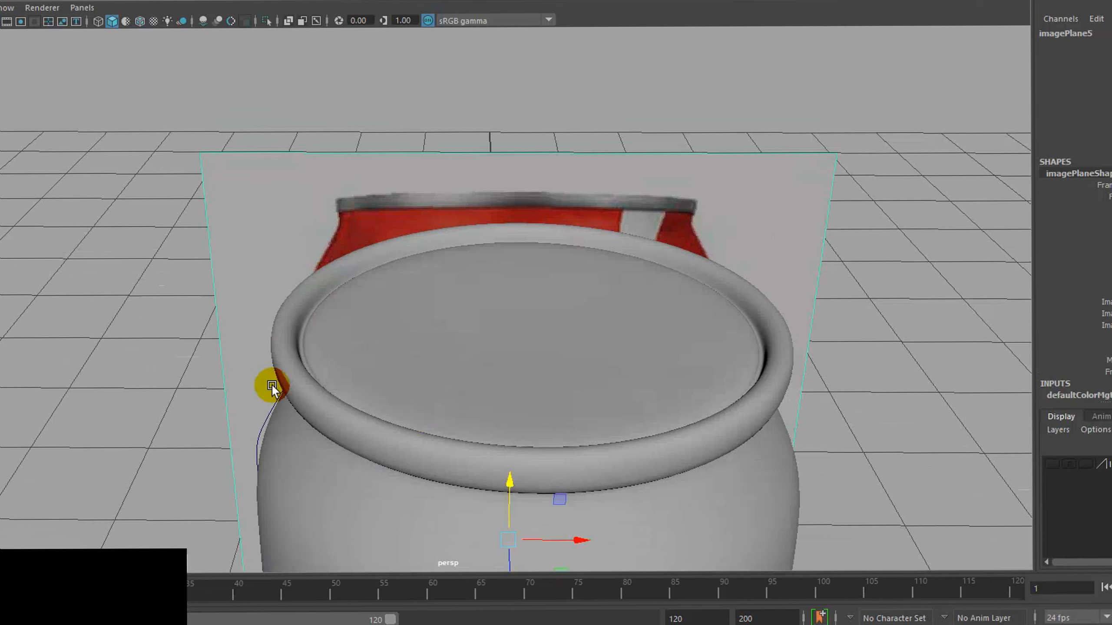
{"action": "left_click", "coordinate": [352, 337]}
{"action": "key", "text": "1"}
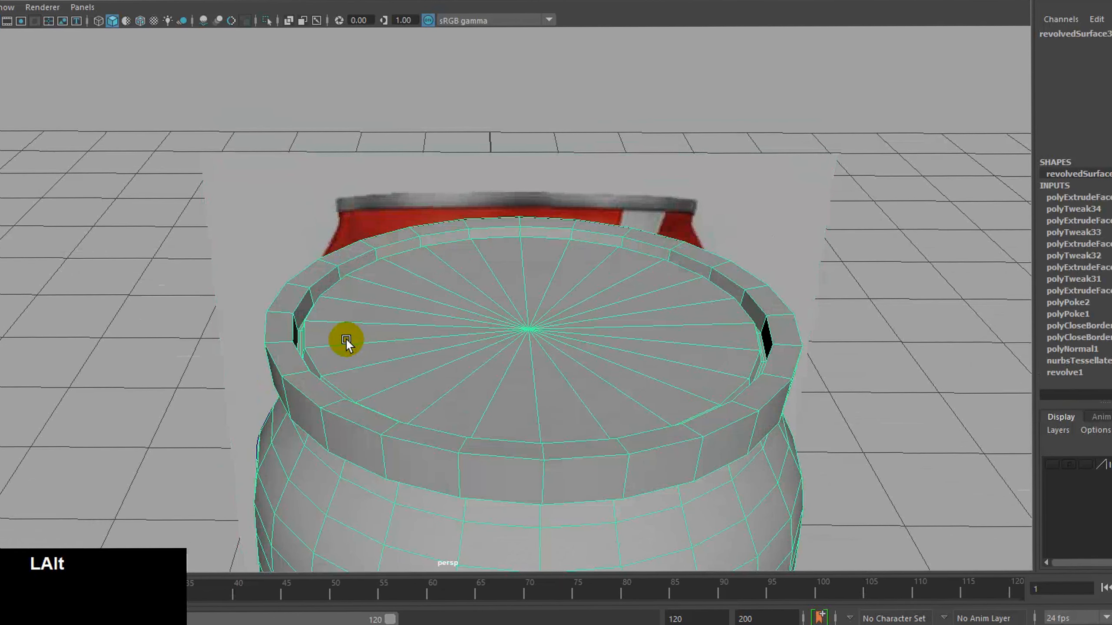
Select all the triangular top cap faces again in face mode and lower them slightly inside the rim.
{"action": "left_click_drag", "start_coordinate": [346, 338], "coordinate": [381, 326], "text": "alt"}
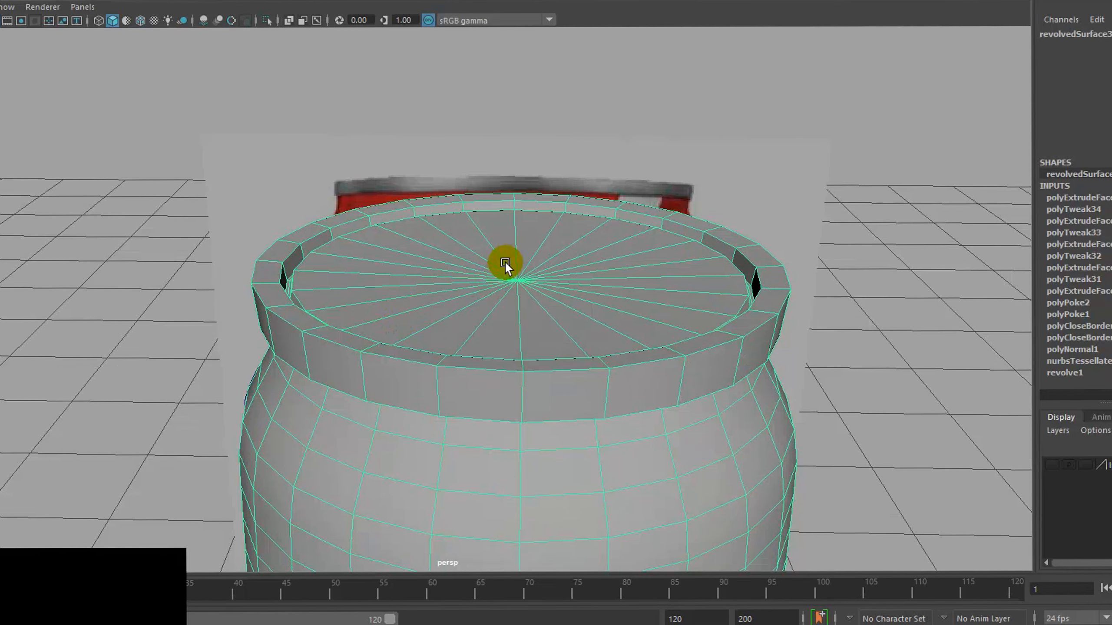
{"action": "left_click_drag", "start_coordinate": [499, 248], "coordinate": [499, 259], "text": "alt"}
{"action": "right_click_drag", "start_coordinate": [499, 258], "coordinate": [496, 297]}
{"action": "left_click", "coordinate": [503, 271]}
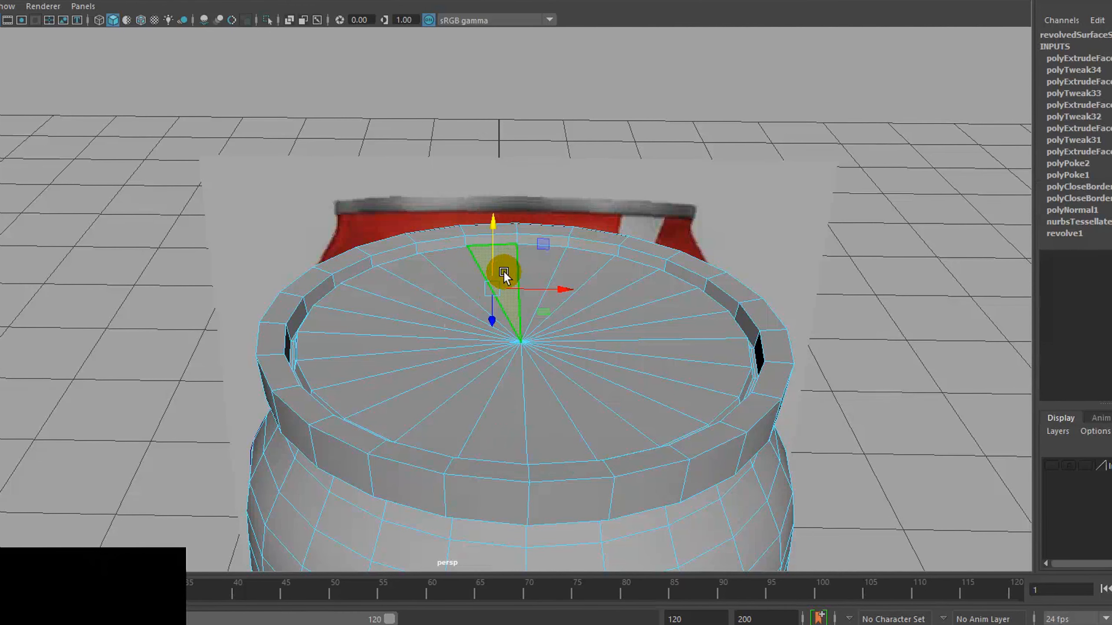
{"action": "mouse_move", "coordinate": [524, 261]}
{"action": "left_mouse_down"}
{"action": "mouse_move", "coordinate": [598, 351]}
{"action": "mouse_move", "coordinate": [453, 332]}
{"action": "mouse_move", "coordinate": [477, 291]}
{"action": "left_mouse_up"}
{"action": "left_click_drag", "start_coordinate": [507, 382], "coordinate": [509, 370], "text": "alt"}
{"action": "left_click_drag", "start_coordinate": [526, 151], "coordinate": [527, 155]}
{"action": "left_click_drag", "start_coordinate": [500, 261], "coordinate": [485, 295], "text": "alt"}
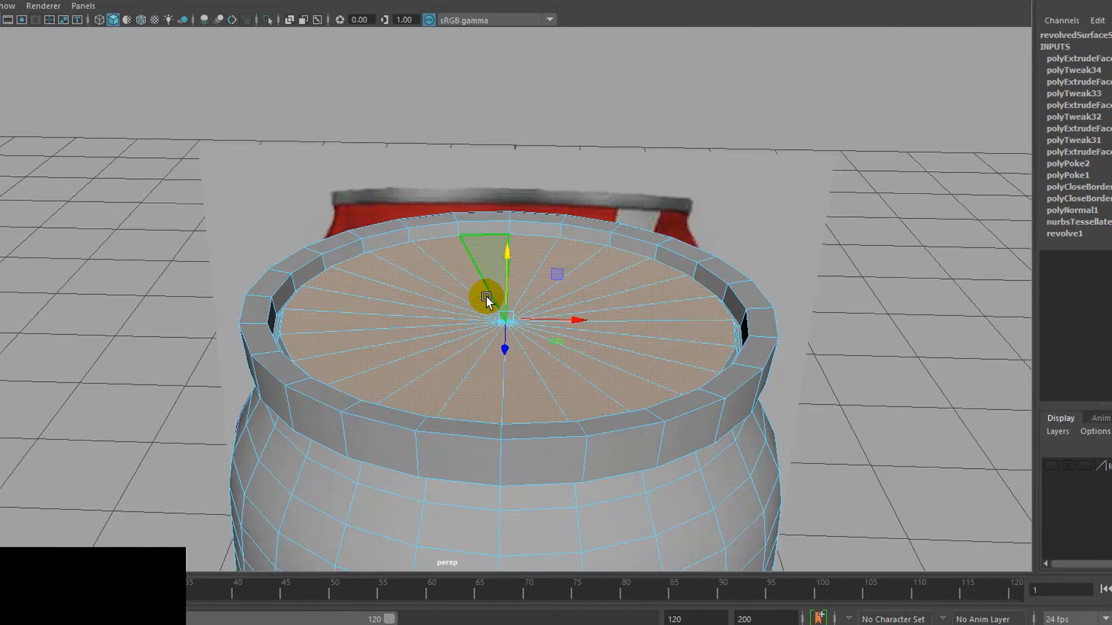
Inspect the can's top in smooth mesh preview in object mode, and switch to the top-view reference in Photos.
{"action": "left_click", "coordinate": [272, 249]}
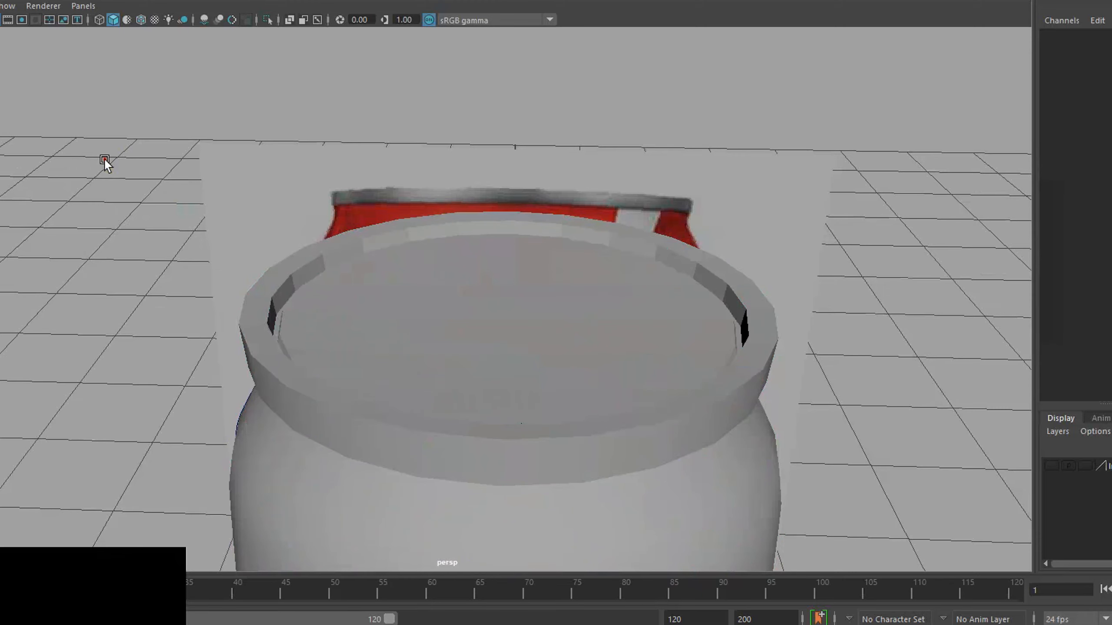
{"action": "left_click", "coordinate": [277, 297]}
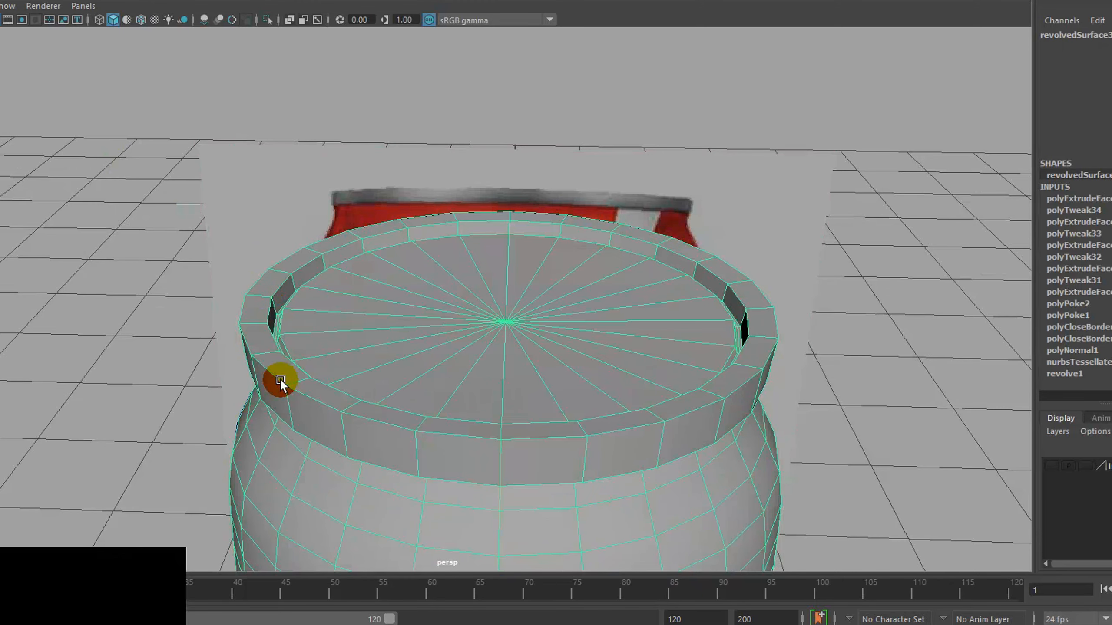
{"action": "key", "text": "3"}
{"action": "left_click_drag", "start_coordinate": [301, 354], "coordinate": [460, 315], "text": "alt"}
{"action": "scroll", "coordinate": [465, 316], "scroll_direction": "up", "scroll_amount": 5}
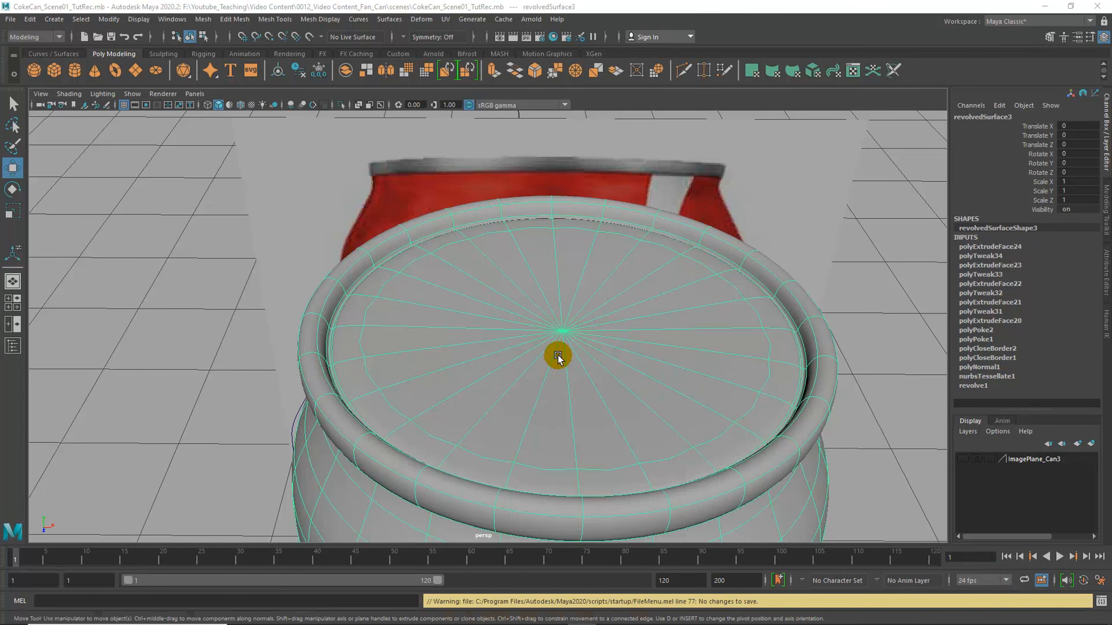
{"action": "left_click_drag", "start_coordinate": [474, 370], "coordinate": [620, 387], "text": "alt"}
{"action": "scroll", "coordinate": [561, 363], "scroll_direction": "down", "scroll_amount": 3}
{"action": "left_click_drag", "start_coordinate": [611, 343], "coordinate": [582, 367], "text": "alt"}
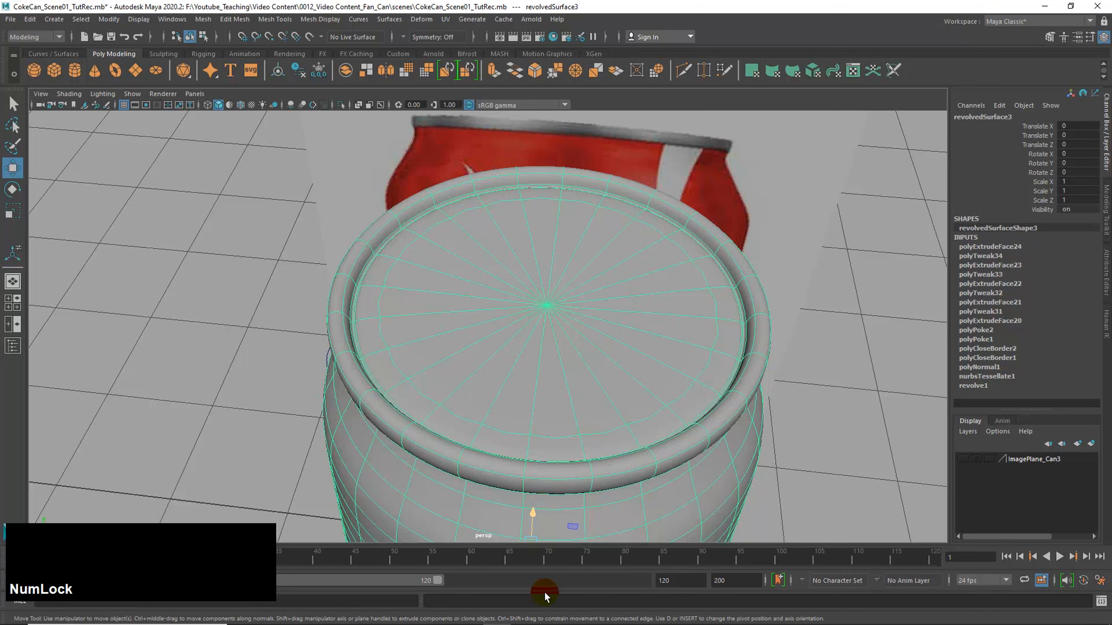
{"action": "left_click", "coordinate": [554, 615]}
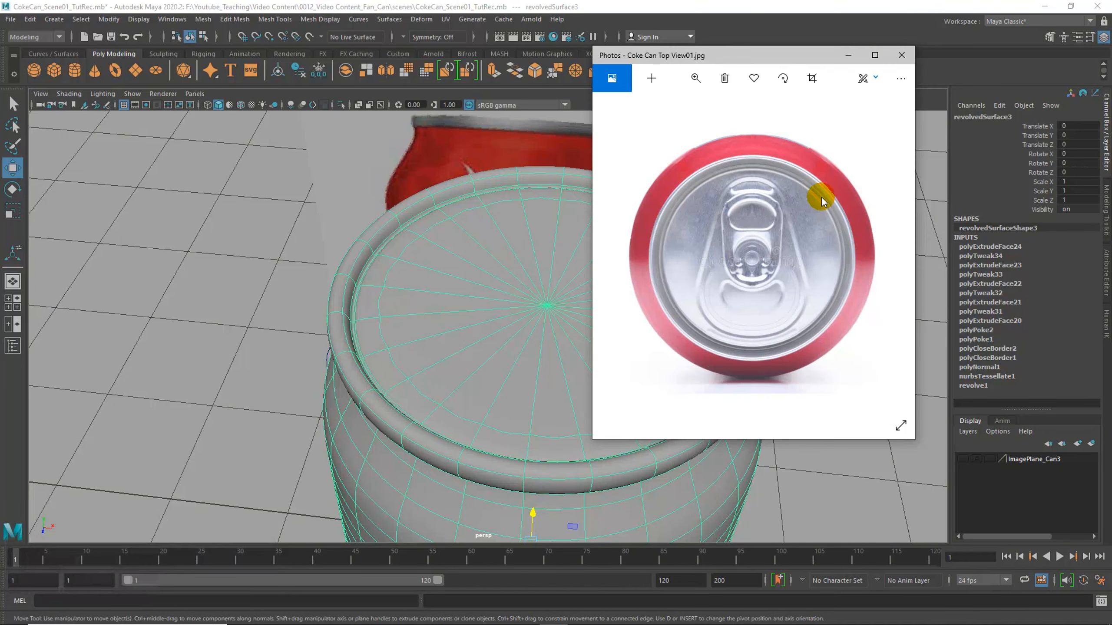
Examine the colour-marked lid outlines in Coke Can Top View02.jpg up close, compare them with Coke Can Top View01.jpg, and minimize Photos.
{"action": "mouse_move", "coordinate": [886, 257]}
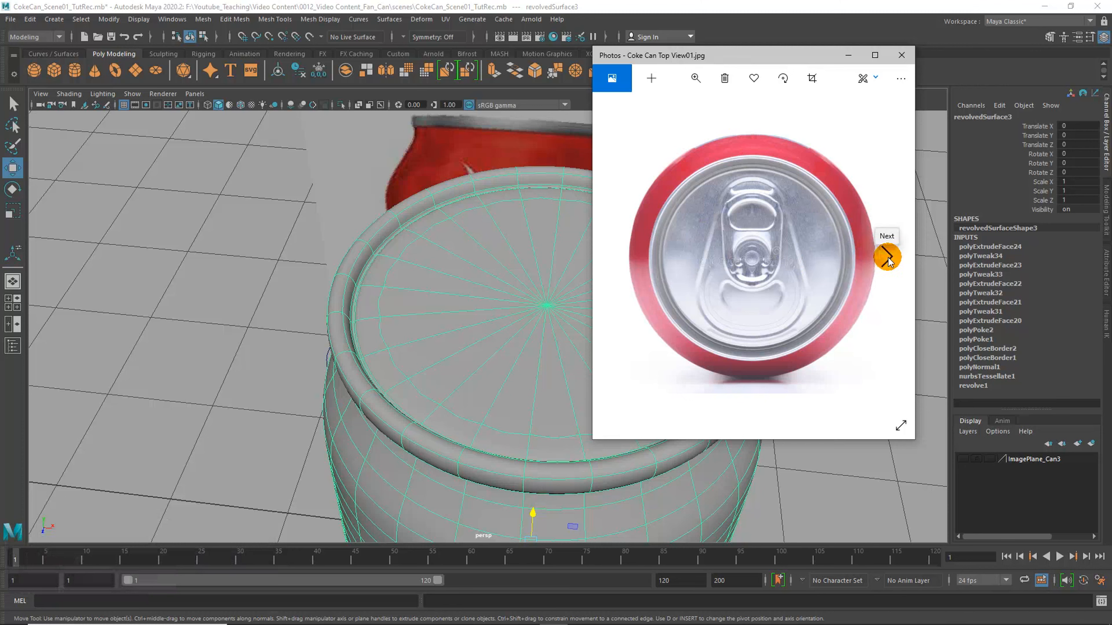
{"action": "left_click", "coordinate": [887, 258]}
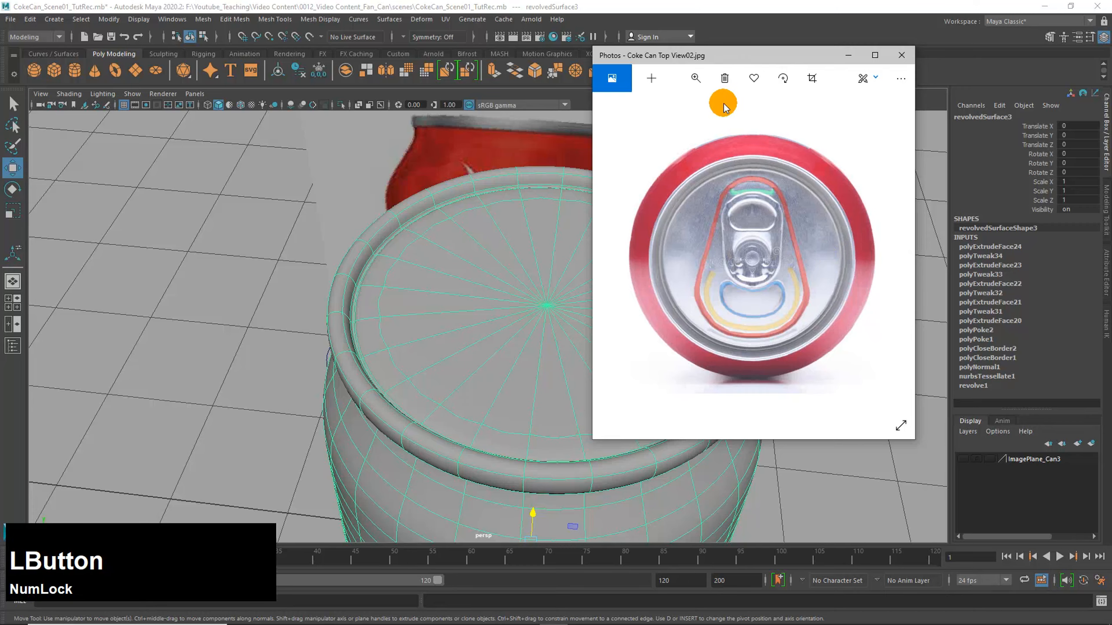
{"action": "left_click", "coordinate": [696, 78]}
{"action": "left_click", "coordinate": [640, 106]}
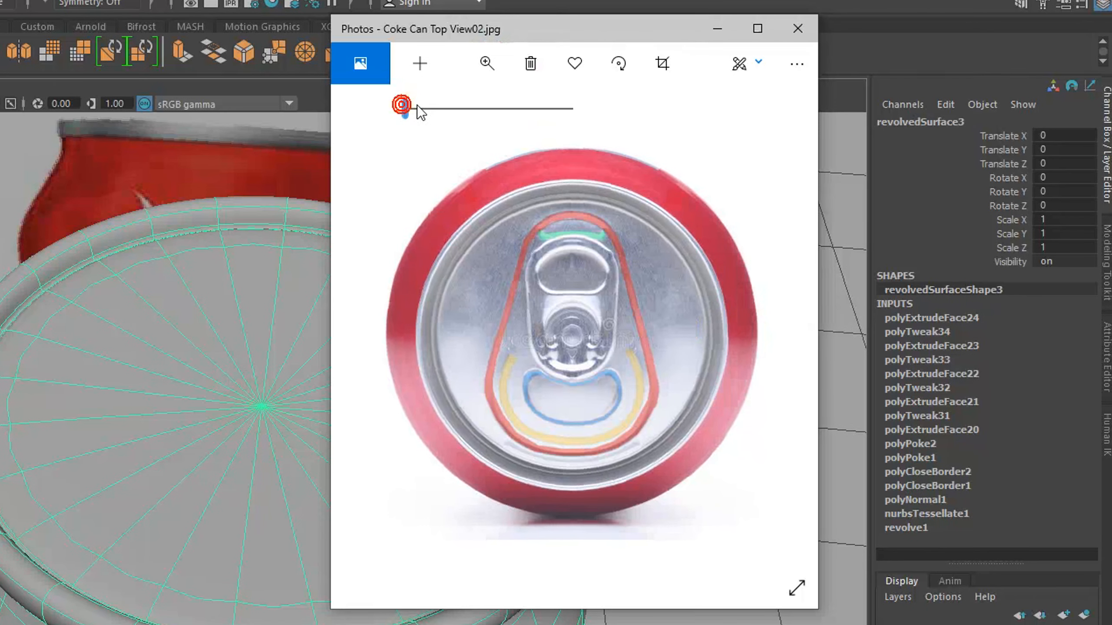
{"action": "left_click_drag", "start_coordinate": [401, 109], "coordinate": [423, 112]}
{"action": "left_click", "coordinate": [506, 215]}
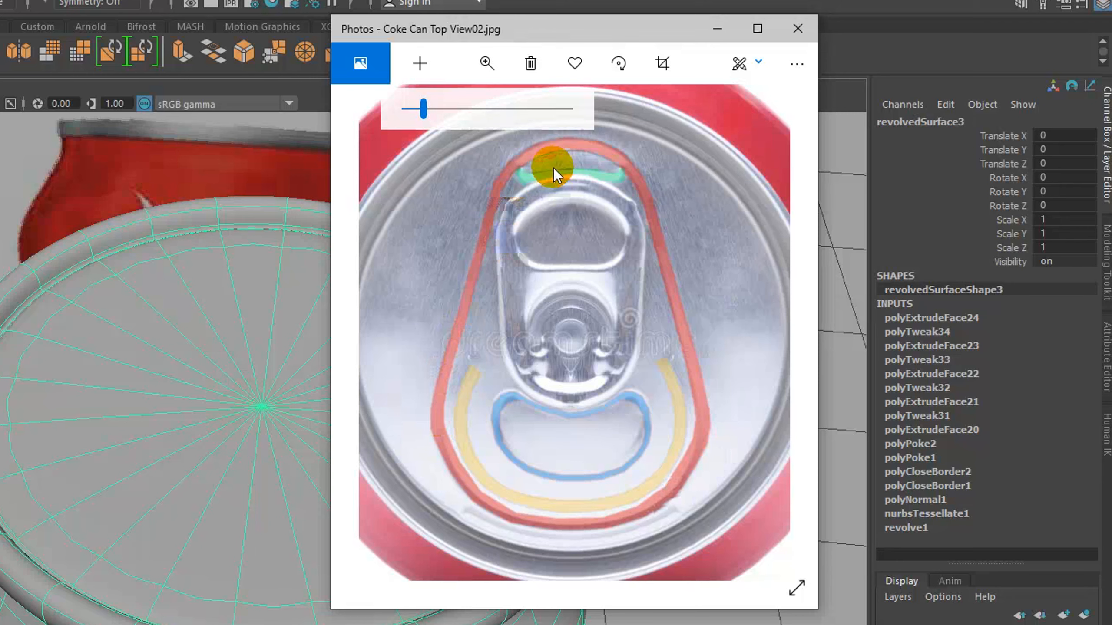
{"action": "left_click_drag", "start_coordinate": [427, 109], "coordinate": [402, 106]}
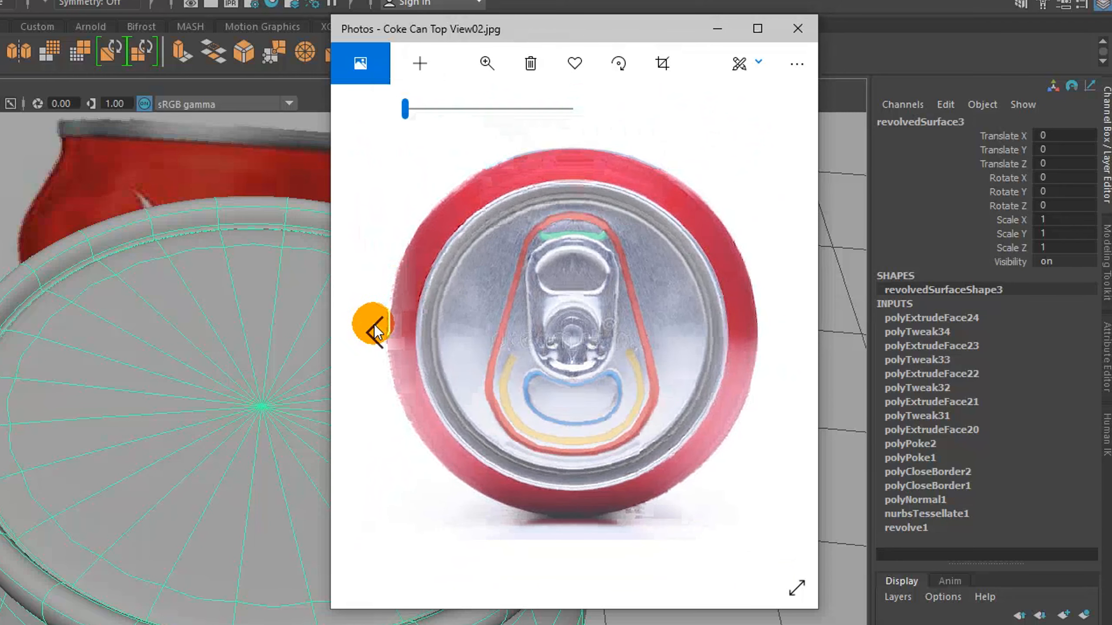
{"action": "left_click", "coordinate": [376, 331]}
{"action": "left_click", "coordinate": [779, 332]}
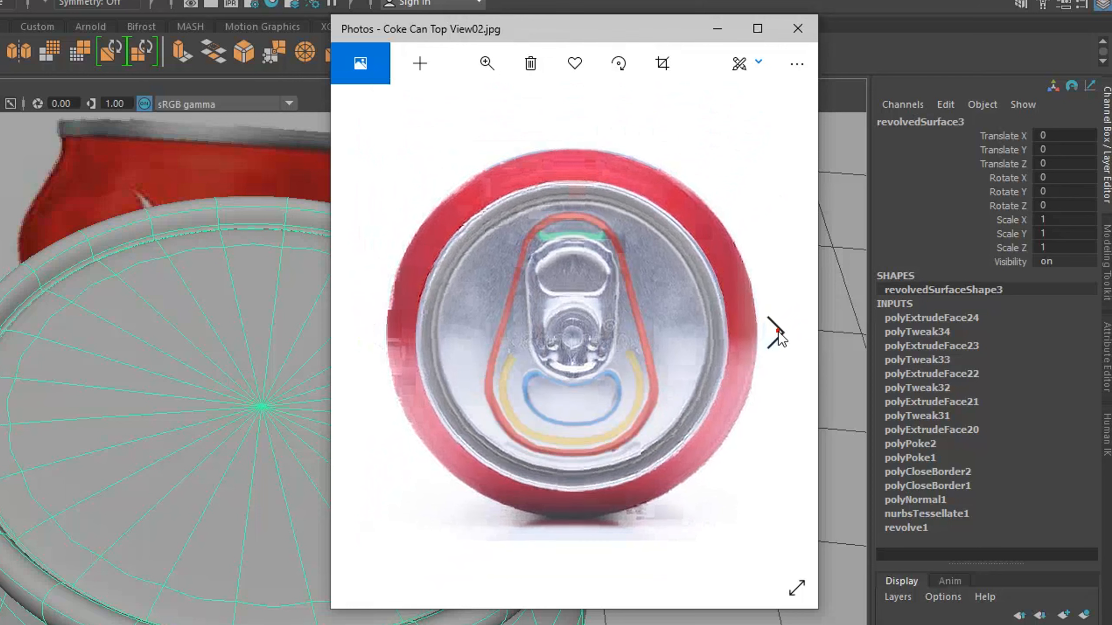
{"action": "left_click", "coordinate": [379, 333]}
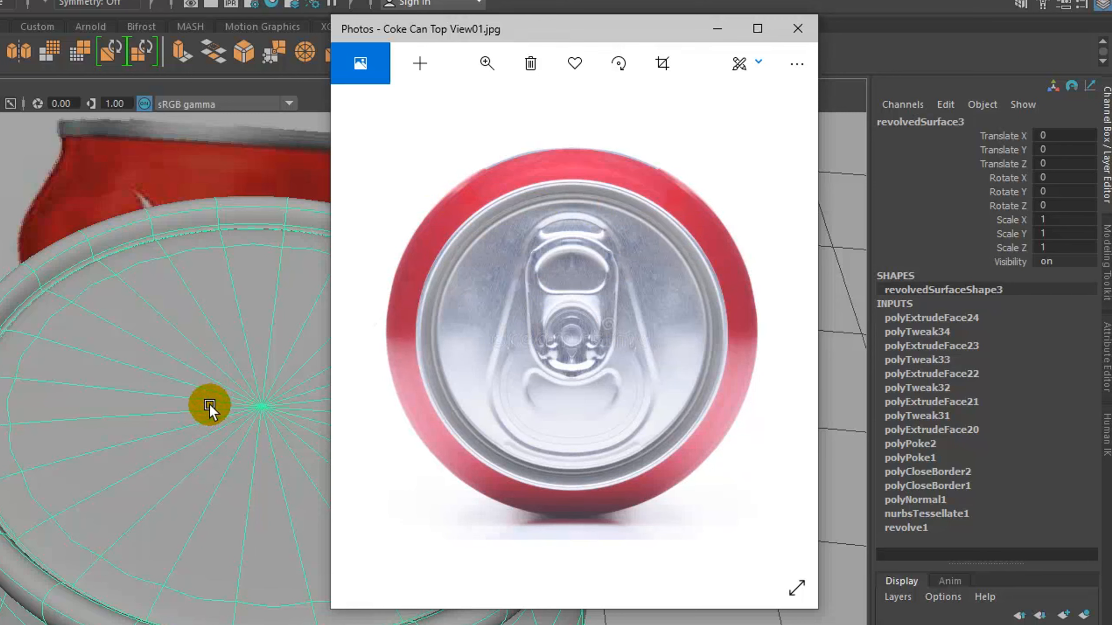
{"action": "left_click", "coordinate": [718, 31]}
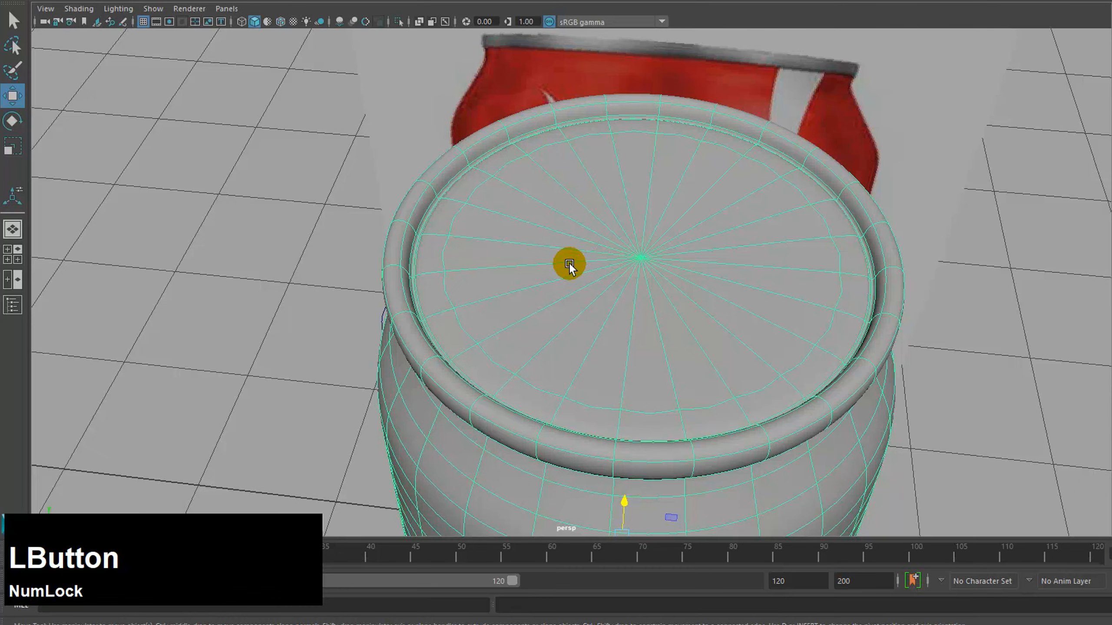
Turn off the can's smooth mesh preview and select all the triangular top cap faces in face mode.
{"action": "key", "text": "1"}
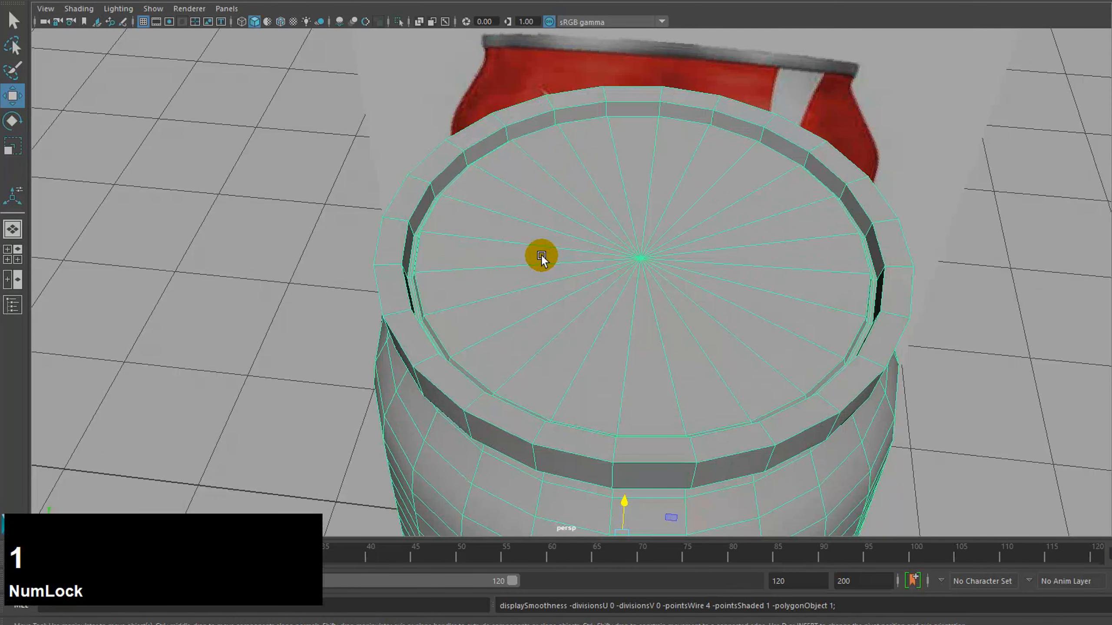
{"action": "left_click_drag", "start_coordinate": [550, 253], "coordinate": [556, 249], "text": "alt"}
{"action": "left_click_drag", "start_coordinate": [490, 224], "coordinate": [581, 216], "text": "alt"}
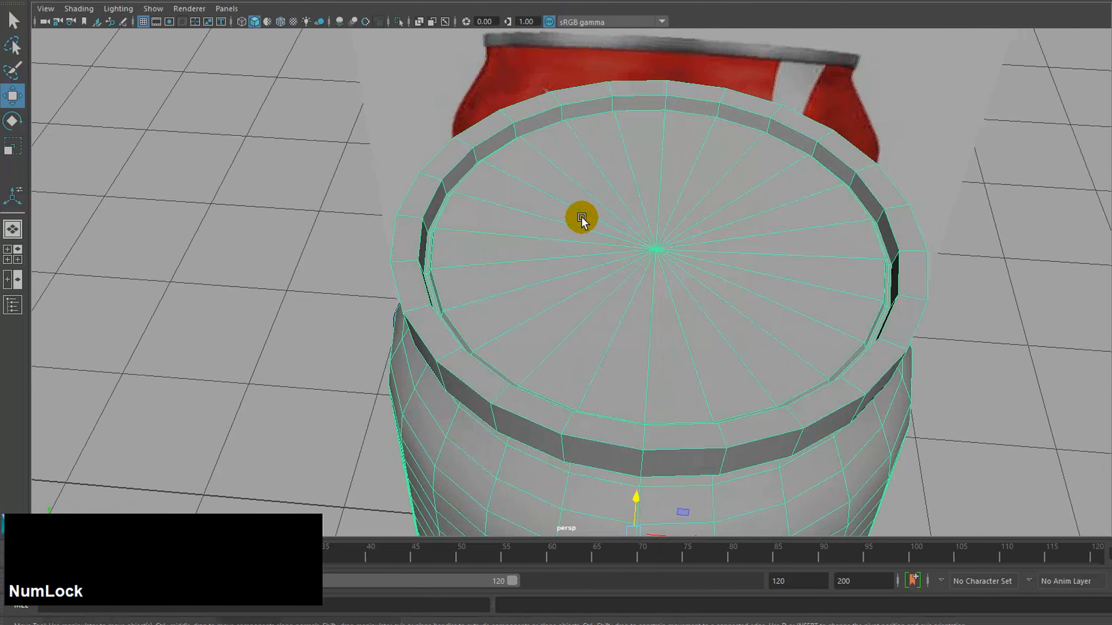
{"action": "left_click", "coordinate": [646, 161]}
{"action": "right_click_drag", "start_coordinate": [645, 161], "coordinate": [646, 196]}
{"action": "left_click", "coordinate": [646, 164]}
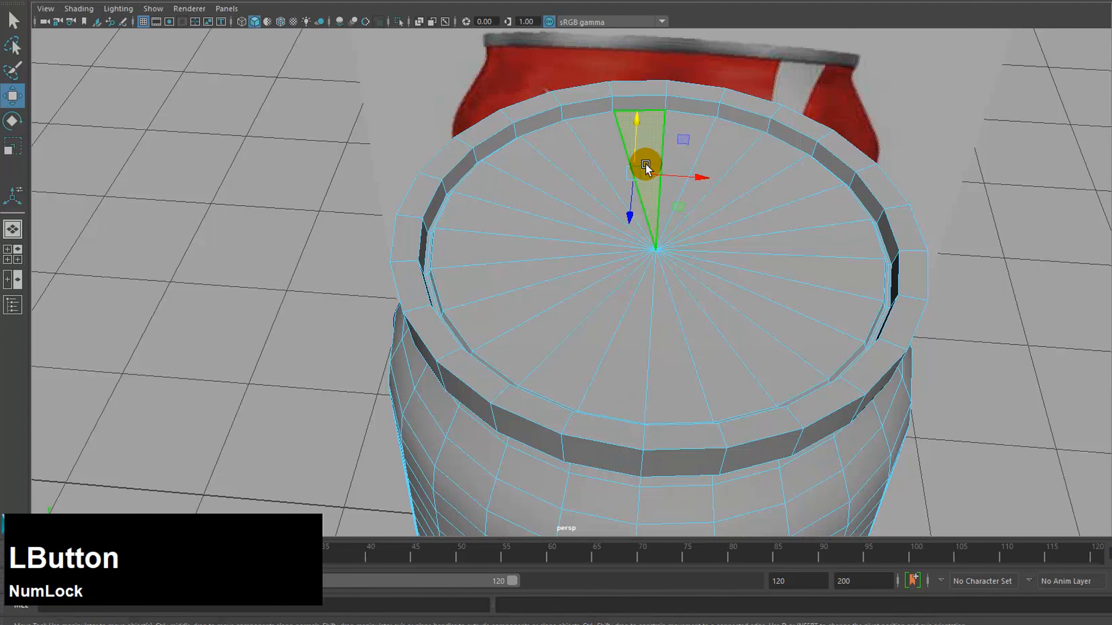
{"action": "key", "text": "Tab"}
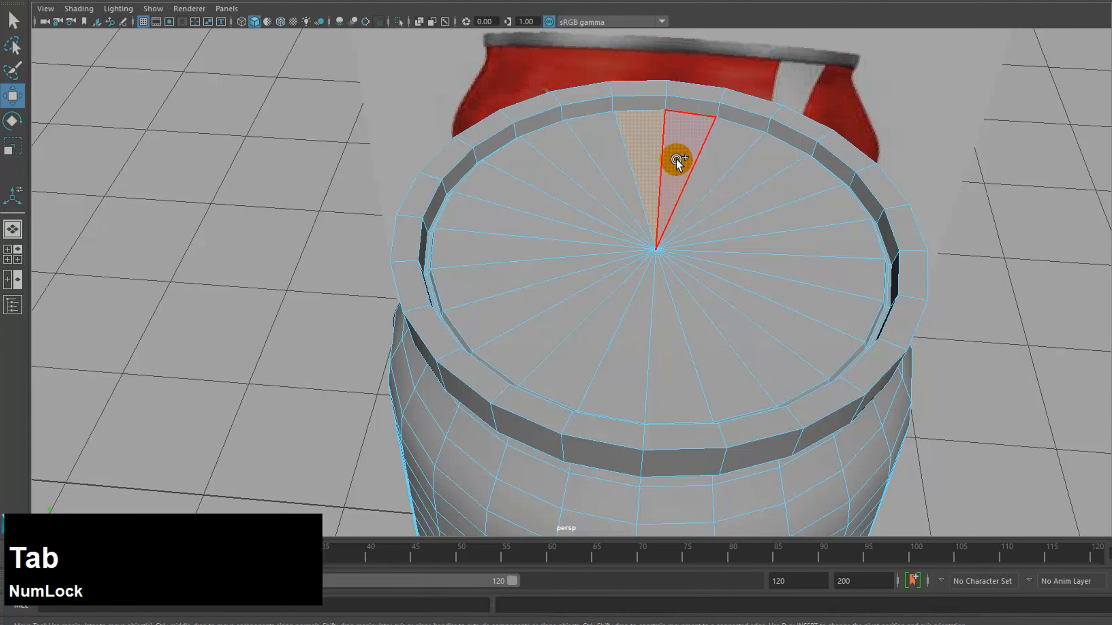
{"action": "mouse_move", "coordinate": [676, 158]}
{"action": "left_mouse_down"}
{"action": "mouse_move", "coordinate": [735, 203]}
{"action": "mouse_move", "coordinate": [680, 289]}
{"action": "mouse_move", "coordinate": [626, 266]}
{"action": "mouse_move", "coordinate": [624, 189]}
{"action": "left_mouse_up"}
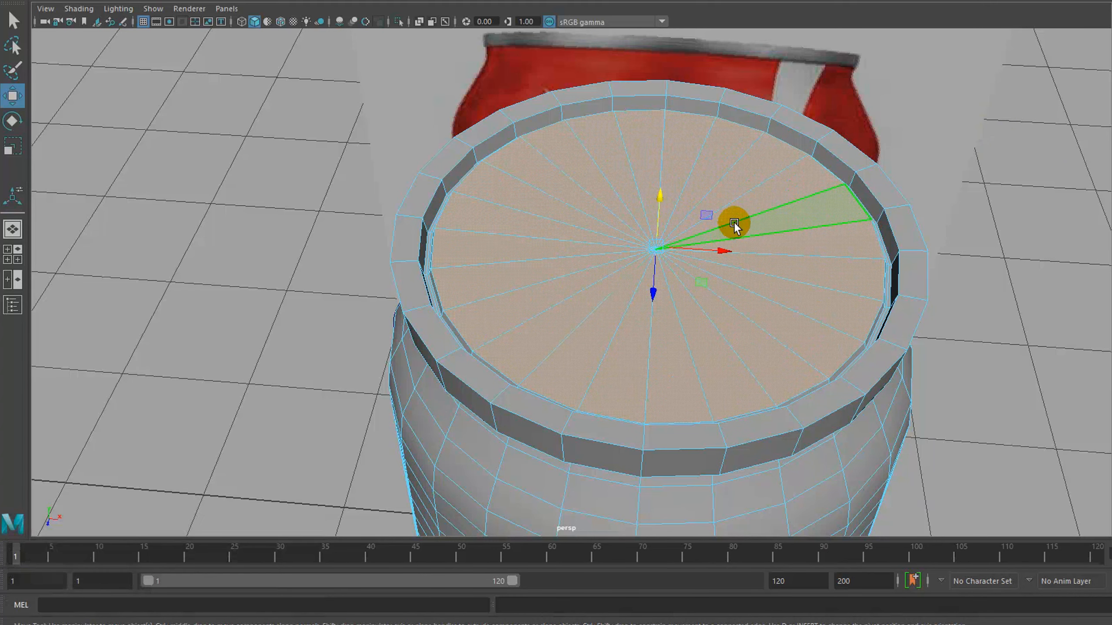
In the top view, show the Coke Can Top View01.jpg reference by setting imagePlane4's display mode to RGB through the Outliner.
{"action": "key", "text": "space"}
{"action": "scroll", "coordinate": [592, 273], "scroll_direction": "up", "scroll_amount": 2}
{"action": "left_click", "coordinate": [153, 8]}
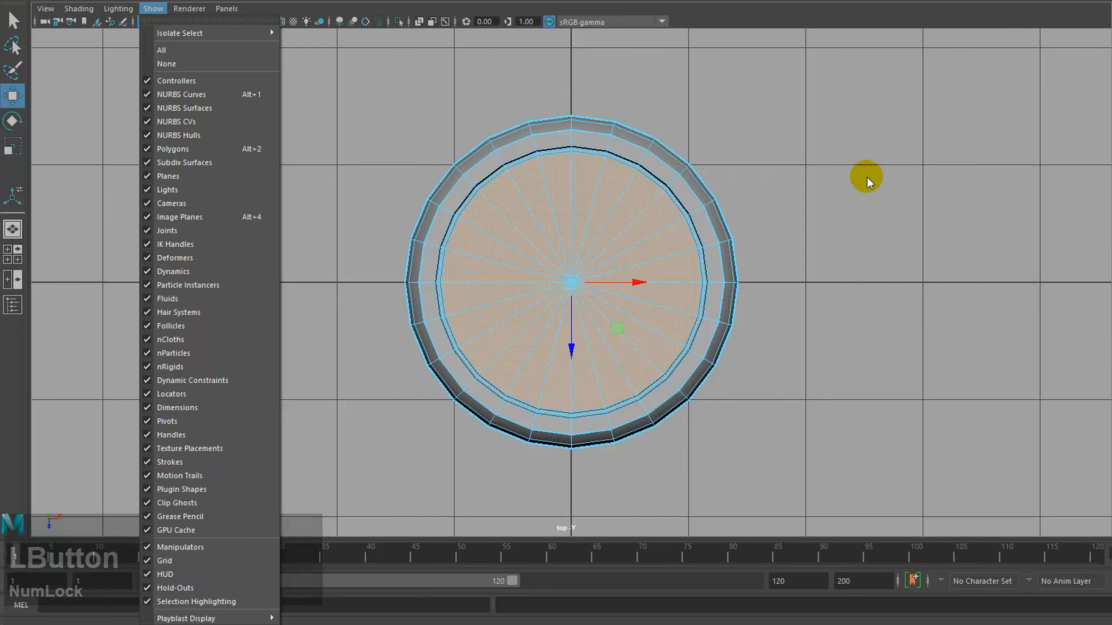
{"action": "key", "text": "space"}
{"action": "key", "text": "space"}
{"action": "key", "text": "space"}
{"action": "key", "text": "space"}
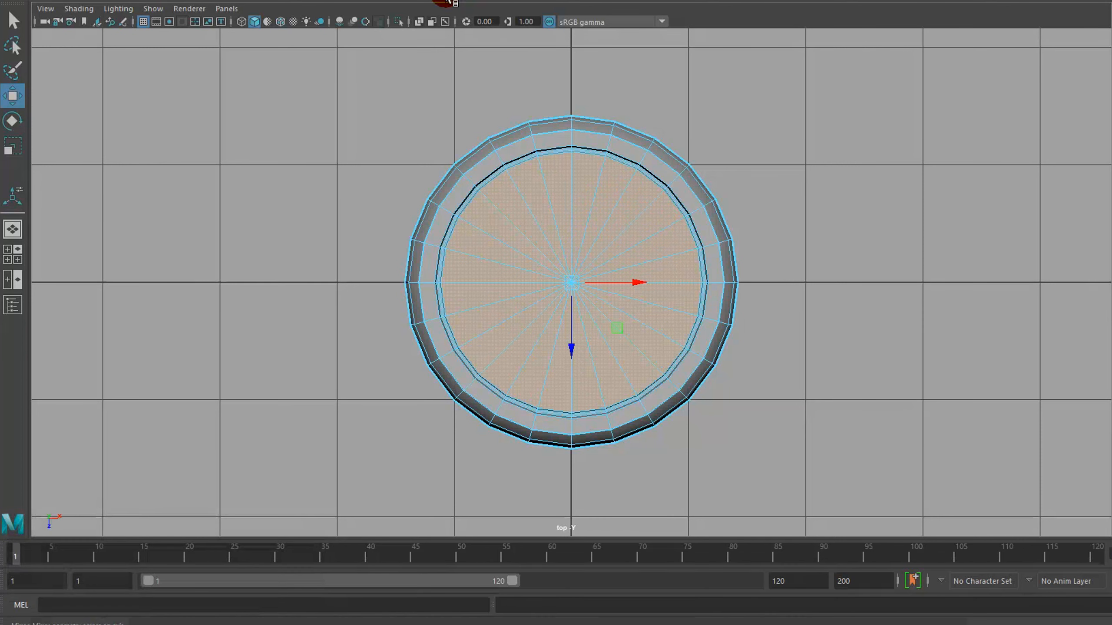
{"action": "left_click", "coordinate": [192, 0]}
{"action": "mouse_move", "coordinate": [236, 9]}
{"action": "left_click", "coordinate": [228, 84]}
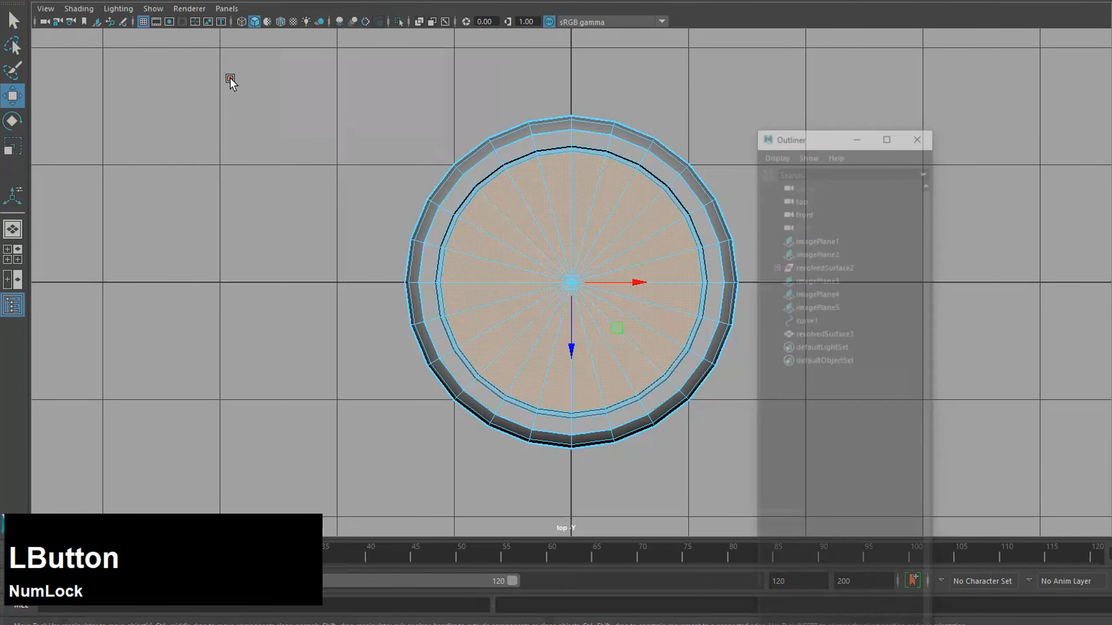
{"action": "left_click", "coordinate": [823, 292]}
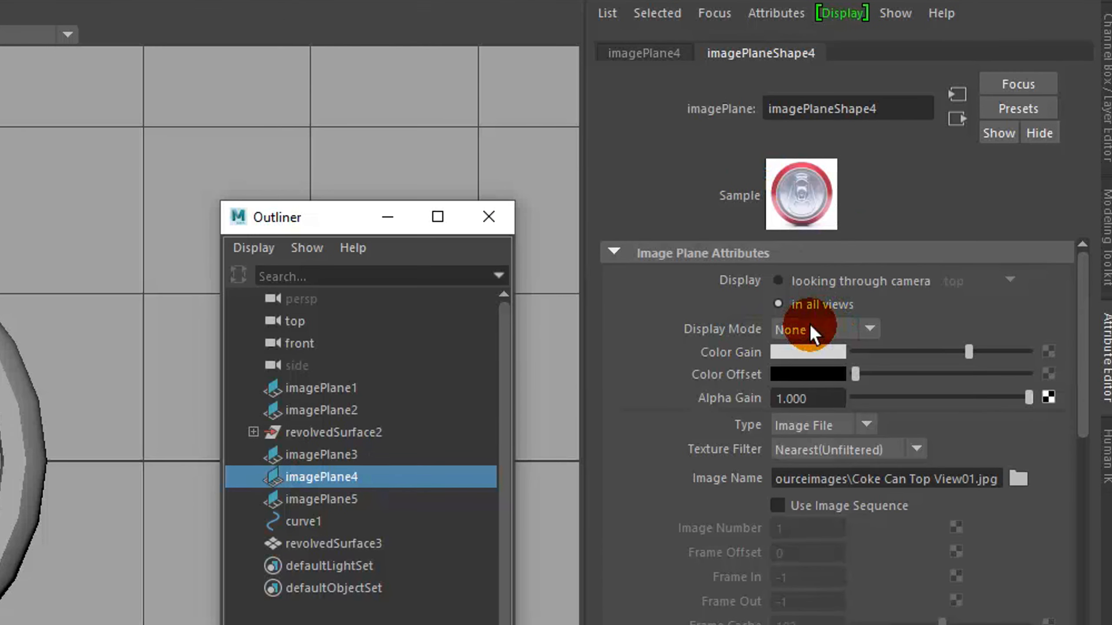
{"action": "left_click", "coordinate": [812, 327]}
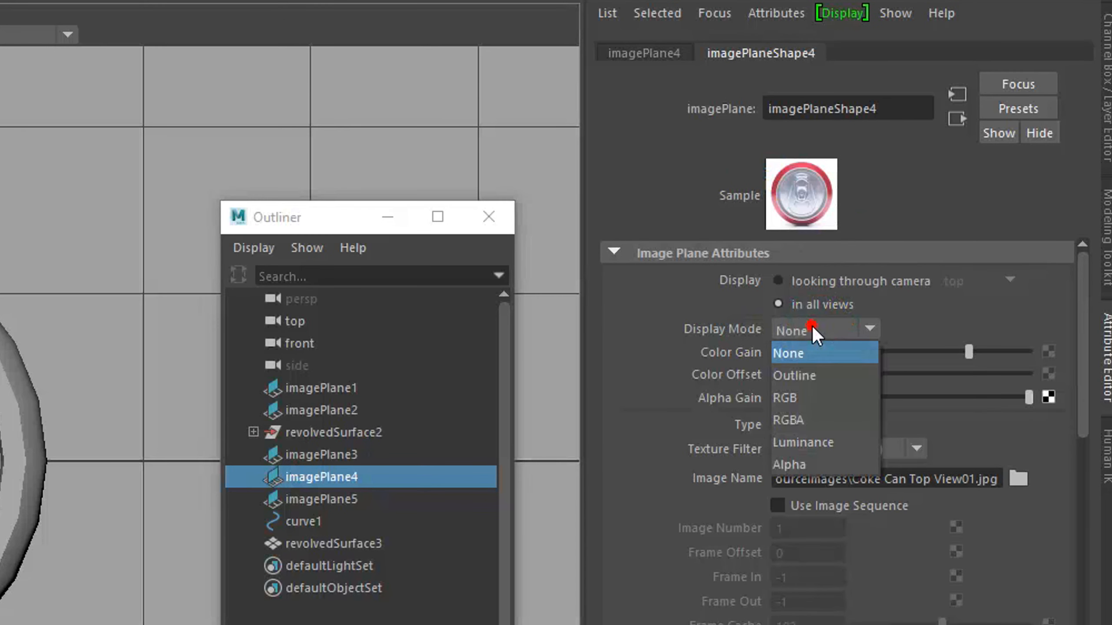
{"action": "left_click", "coordinate": [788, 398]}
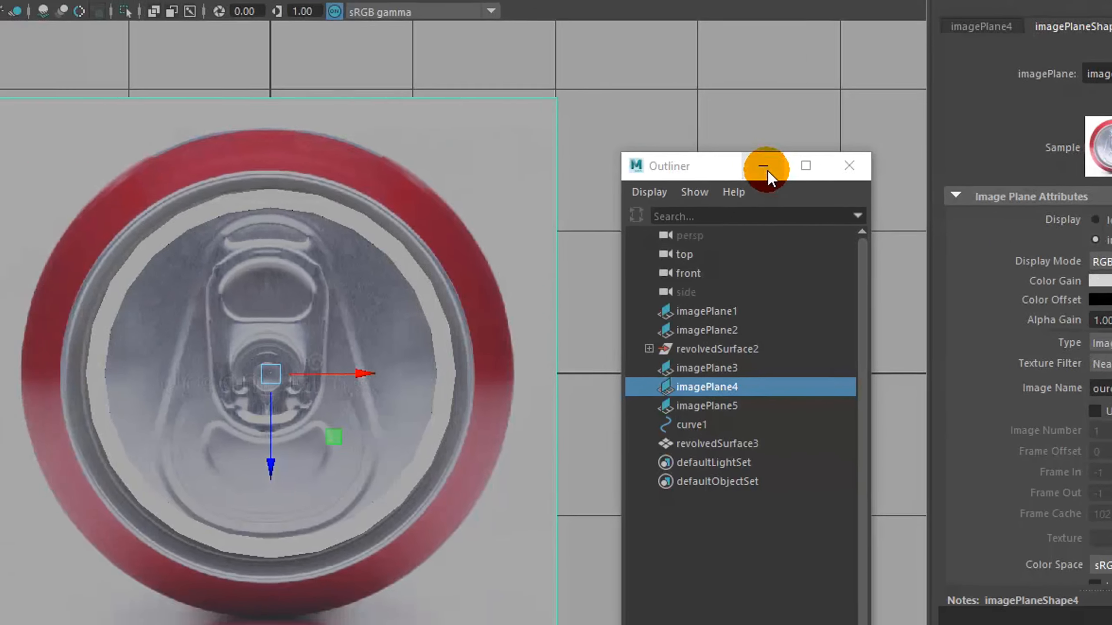
{"action": "left_click", "coordinate": [387, 217]}
Lower the top-view image plane in the perspective view so that it sits just below the can's rim.
{"action": "scroll", "coordinate": [626, 275], "scroll_direction": "up", "scroll_amount": 4}
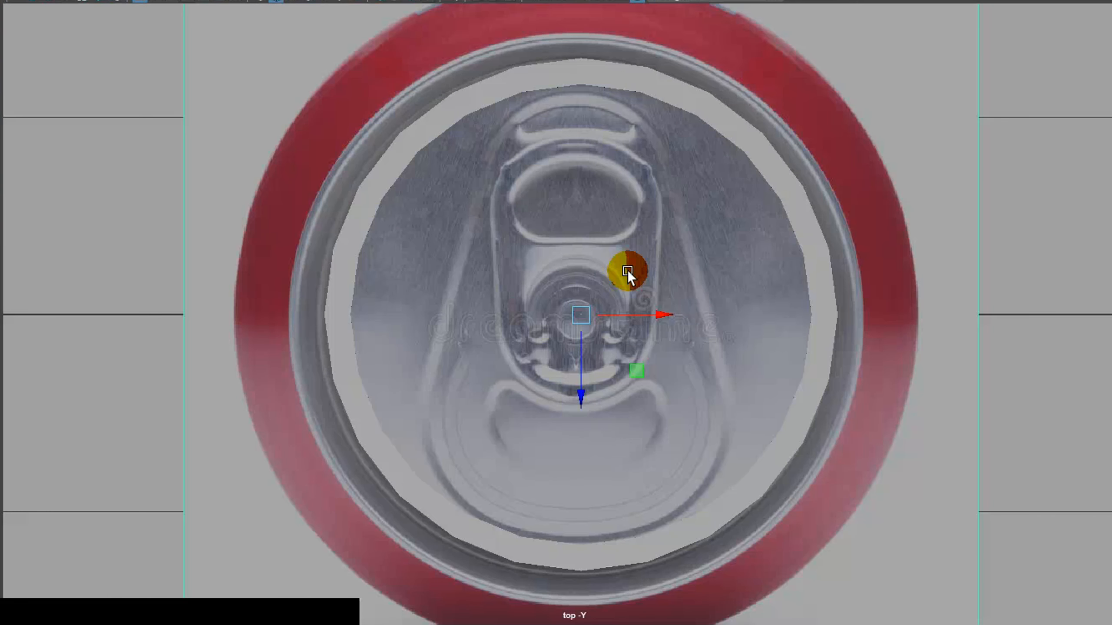
{"action": "middle_click_drag", "start_coordinate": [639, 240], "coordinate": [754, 228], "text": "alt"}
{"action": "scroll", "coordinate": [749, 205], "scroll_direction": "down", "scroll_amount": 9}
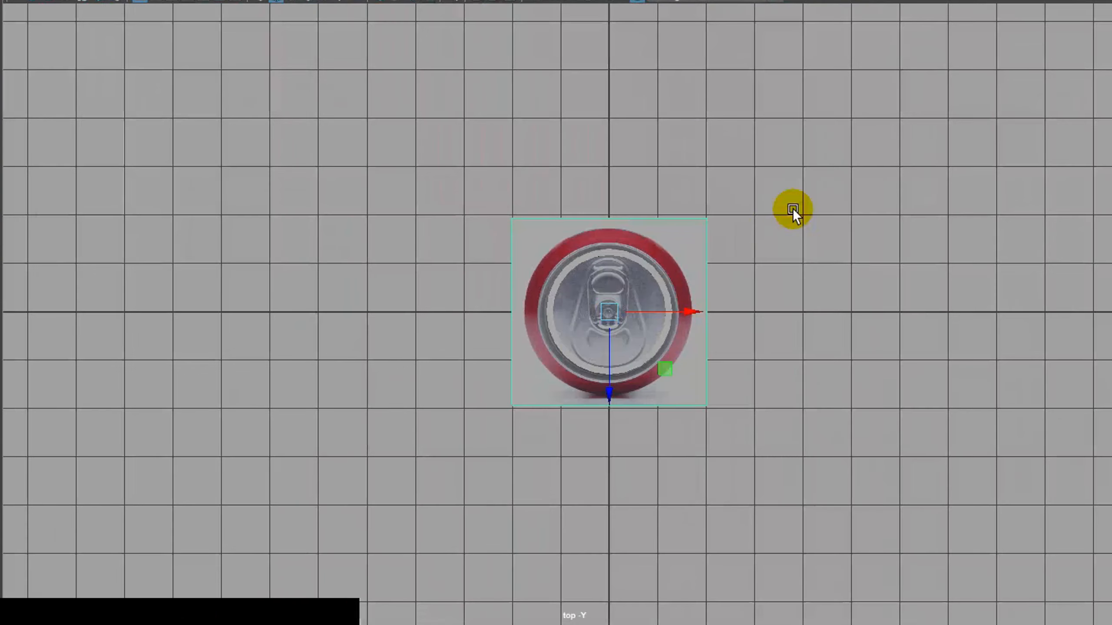
{"action": "key", "text": "space"}
{"action": "key", "text": "space"}
{"action": "left_click_drag", "start_coordinate": [794, 269], "coordinate": [726, 264], "text": "alt"}
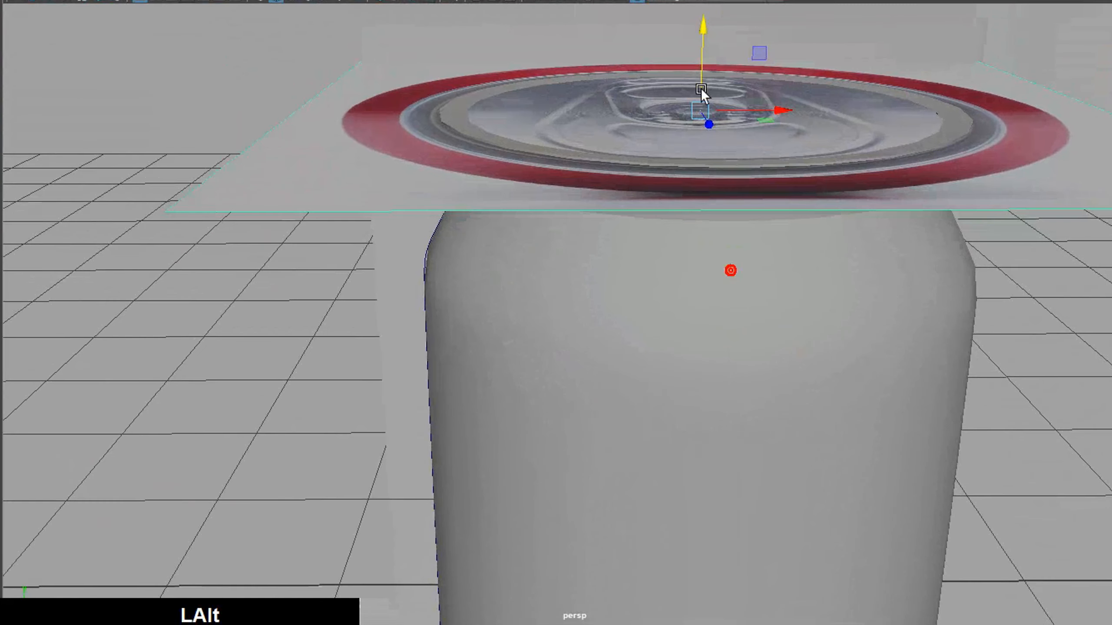
{"action": "left_click_drag", "start_coordinate": [703, 16], "coordinate": [712, 81]}
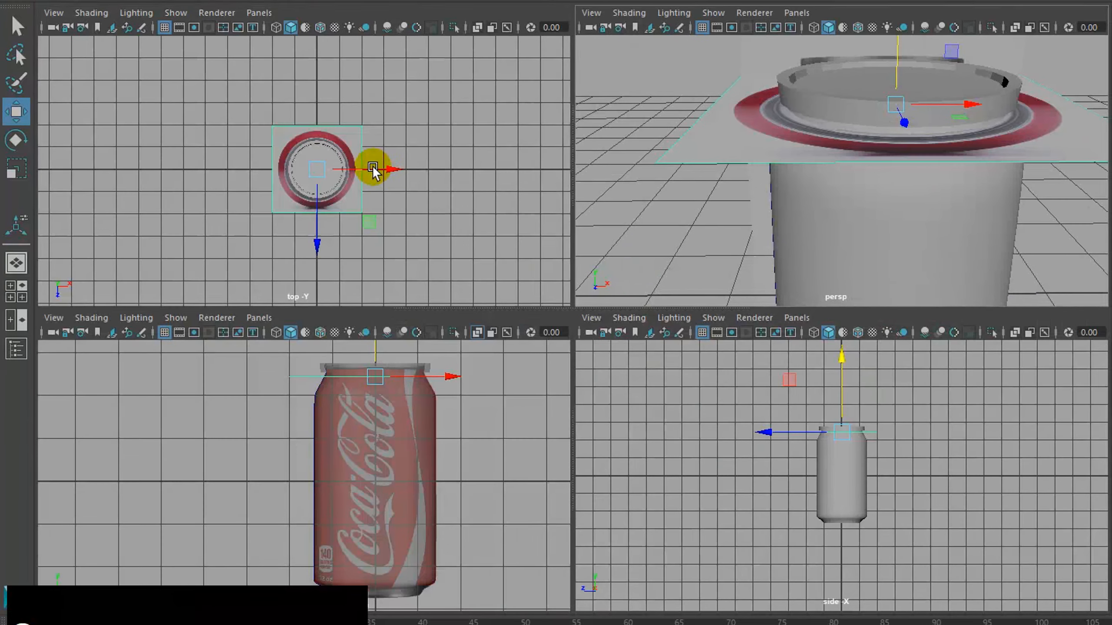
Select the can in the top view and turn on X-Ray shading to compare its rim with the reference image.
{"action": "key", "text": "space"}
{"action": "scroll", "coordinate": [499, 184], "scroll_direction": "up", "scroll_amount": 3}
{"action": "left_click", "coordinate": [563, 243]}
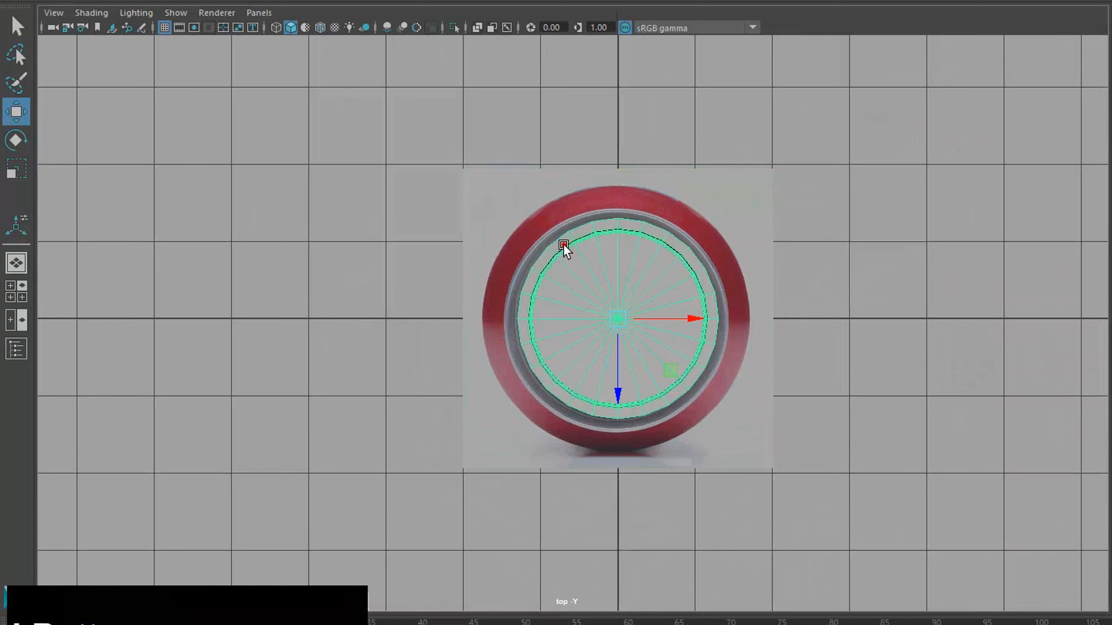
{"action": "left_click", "coordinate": [91, 12]}
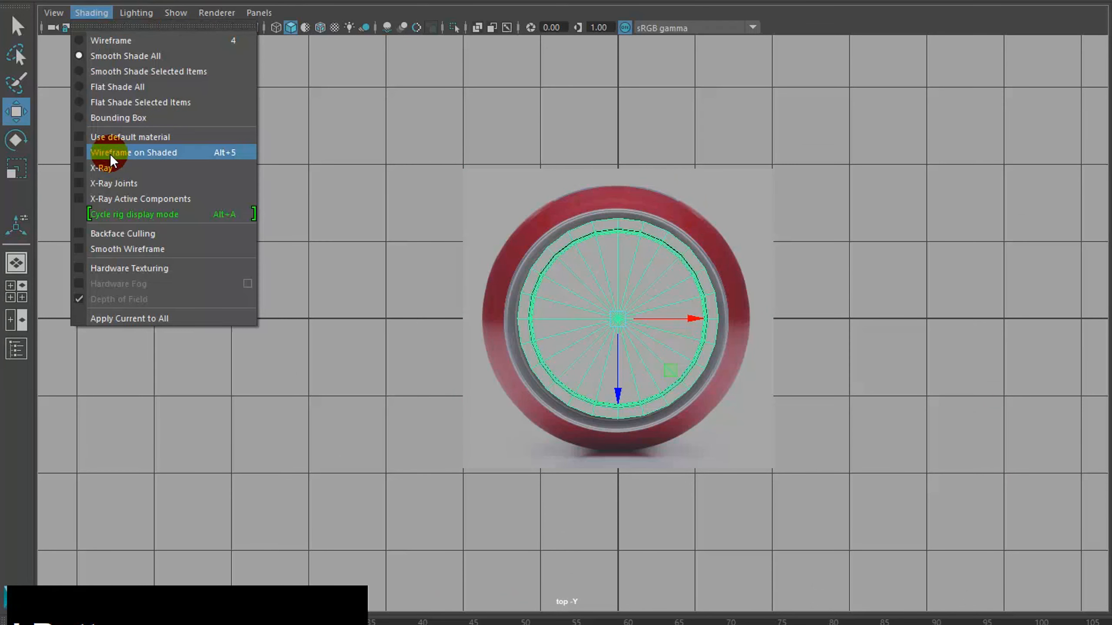
{"action": "left_click", "coordinate": [108, 170]}
{"action": "scroll", "coordinate": [718, 275], "scroll_direction": "up", "scroll_amount": 5}
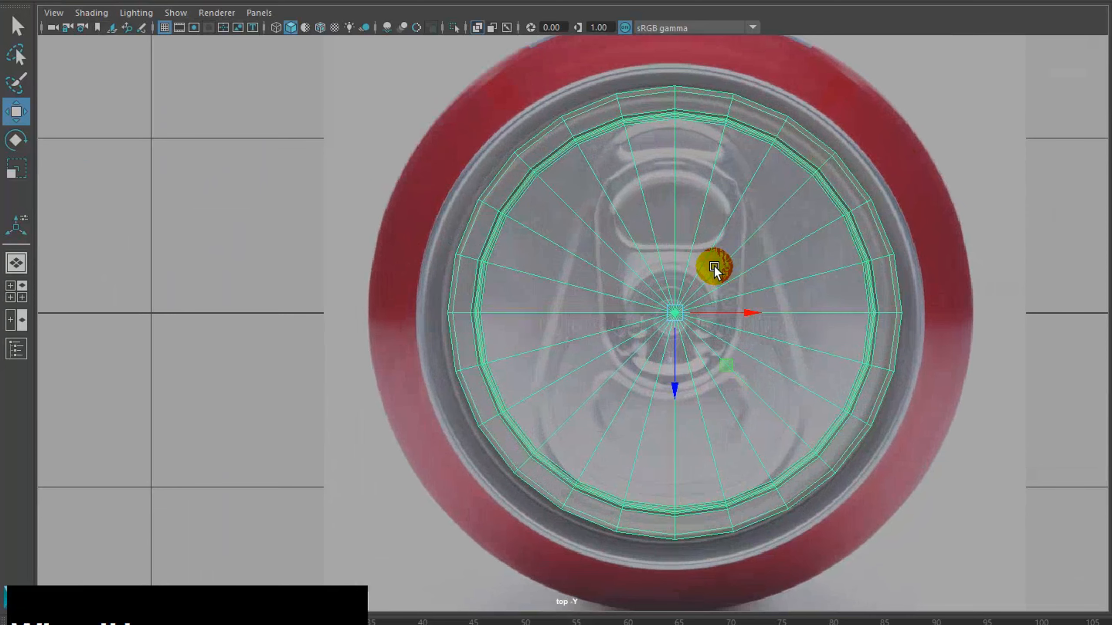
{"action": "scroll", "coordinate": [792, 269], "scroll_direction": "down", "scroll_amount": 5}
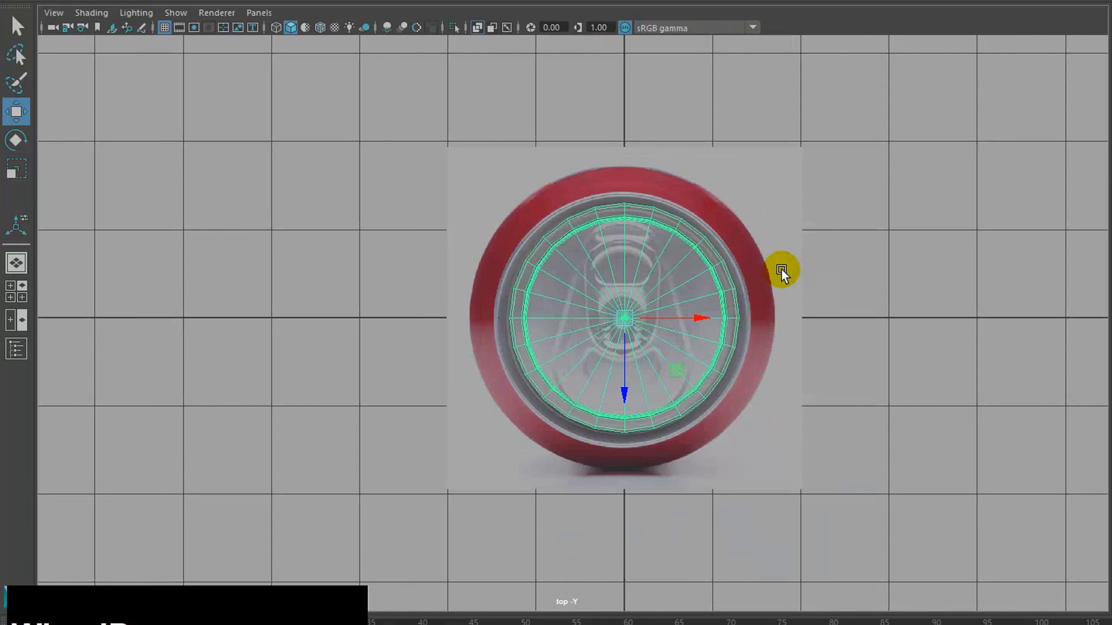
{"action": "scroll", "coordinate": [788, 264], "scroll_direction": "up", "scroll_amount": 3}
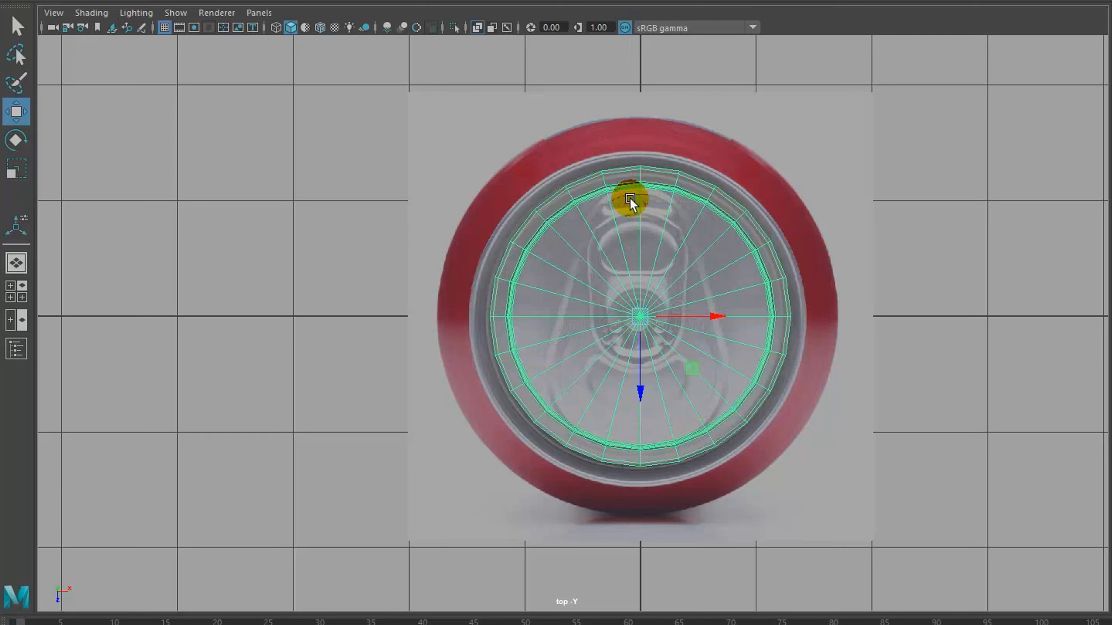
Scale the top-view image plane down uniformly in small adjustments until its lid outline fits the can's rim.
{"action": "left_click", "coordinate": [866, 99]}
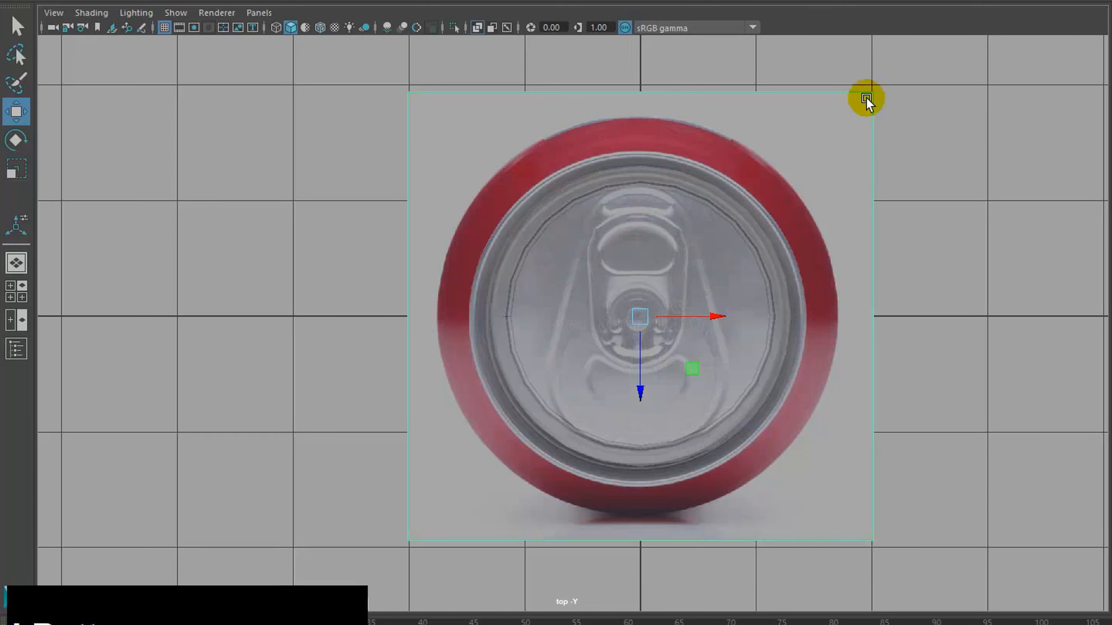
{"action": "key", "text": "r"}
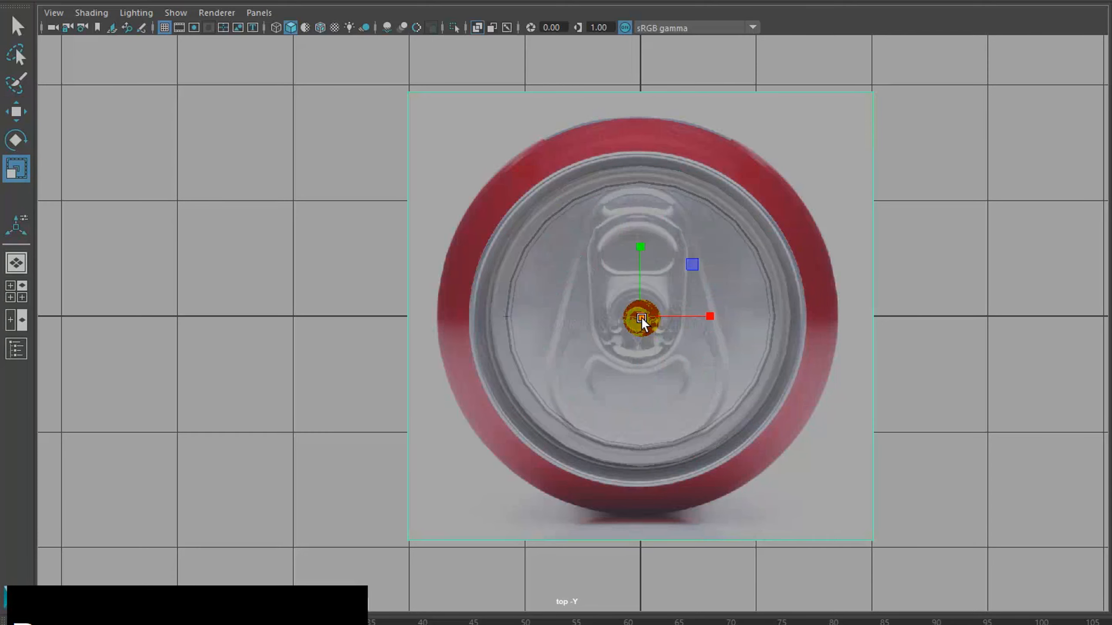
{"action": "mouse_move", "coordinate": [641, 317]}
{"action": "left_mouse_down"}
{"action": "mouse_move", "coordinate": [603, 325]}
{"action": "mouse_move", "coordinate": [643, 311]}
{"action": "mouse_move", "coordinate": [628, 325]}
{"action": "left_mouse_up"}
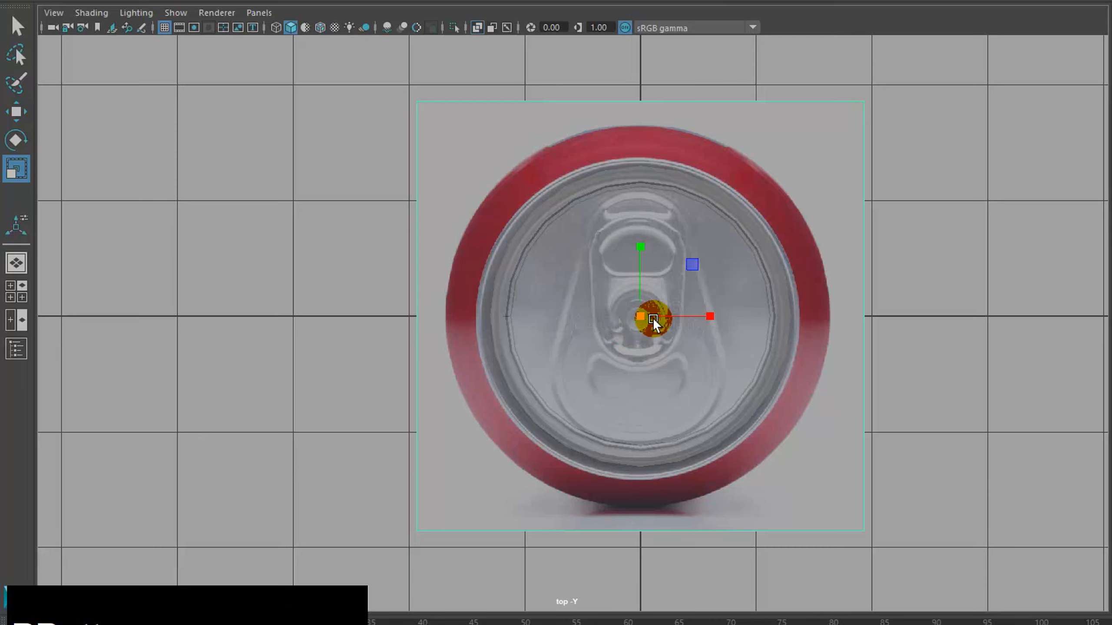
{"action": "left_click_drag", "start_coordinate": [654, 318], "coordinate": [646, 322]}
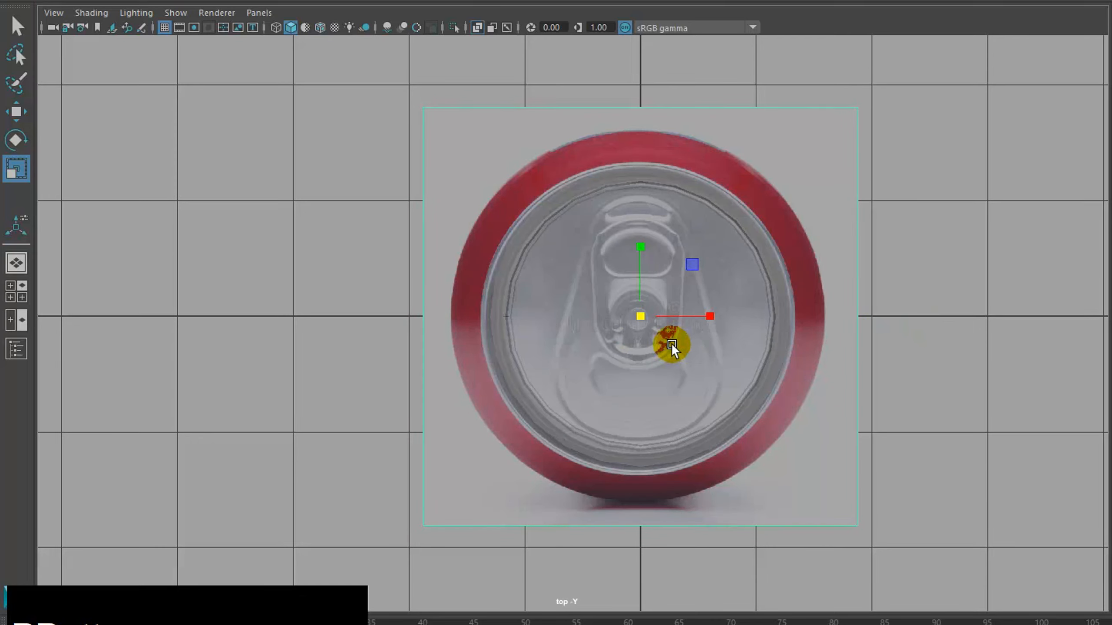
{"action": "left_click_drag", "start_coordinate": [643, 318], "coordinate": [638, 319]}
Inspect up close how the can's rim aligns with the scaled top-view image, and select the can mesh.
{"action": "middle_click_drag", "start_coordinate": [716, 356], "coordinate": [715, 297], "text": "alt"}
{"action": "right_click_drag", "start_coordinate": [716, 297], "coordinate": [1006, 287], "text": "alt"}
{"action": "middle_click_drag", "start_coordinate": [760, 317], "coordinate": [762, 337], "text": "alt"}
{"action": "right_click_drag", "start_coordinate": [748, 345], "coordinate": [850, 334], "text": "alt"}
{"action": "middle_click_drag", "start_coordinate": [787, 326], "coordinate": [777, 350], "text": "alt"}
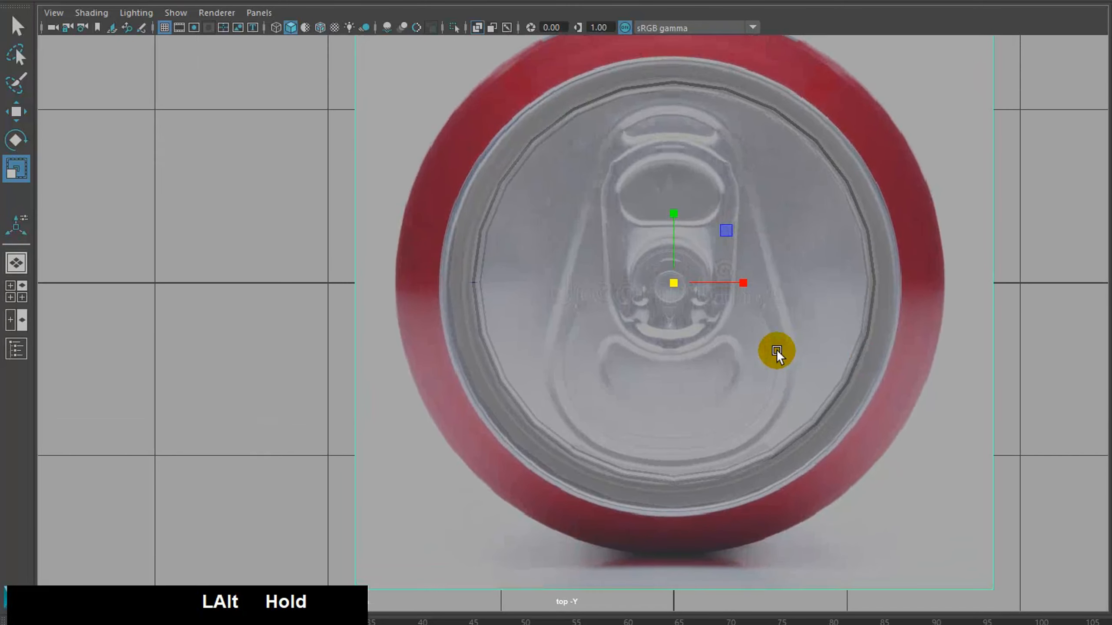
{"action": "right_click_drag", "start_coordinate": [777, 351], "coordinate": [800, 343], "text": "alt"}
{"action": "middle_click_drag", "start_coordinate": [800, 342], "coordinate": [789, 366], "text": "alt"}
{"action": "right_click_drag", "start_coordinate": [789, 366], "coordinate": [803, 365], "text": "alt"}
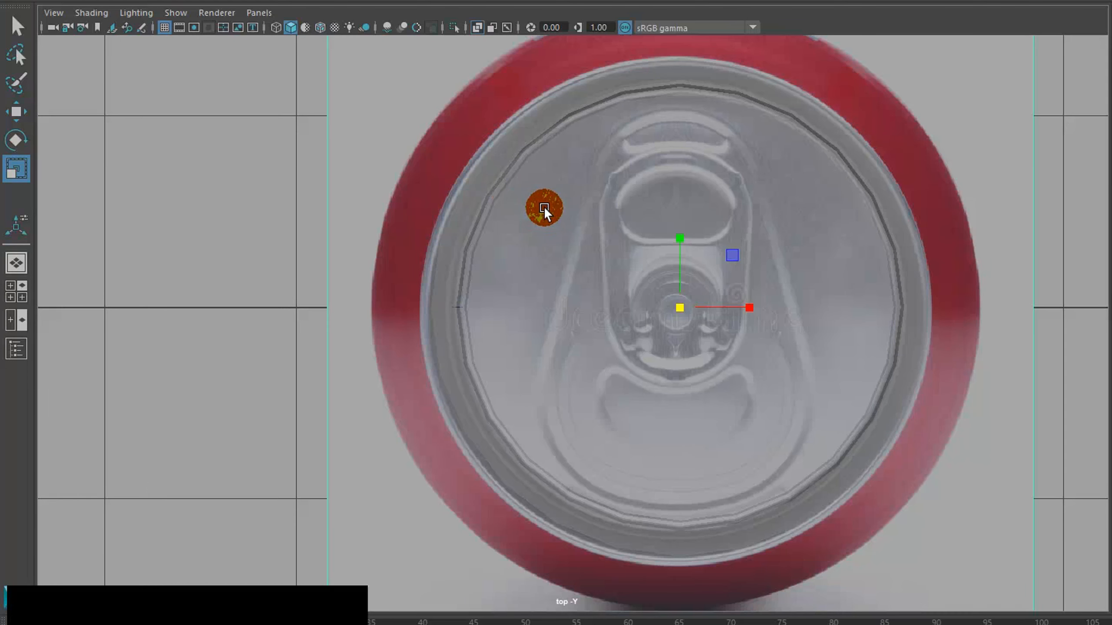
{"action": "left_click", "coordinate": [545, 209]}
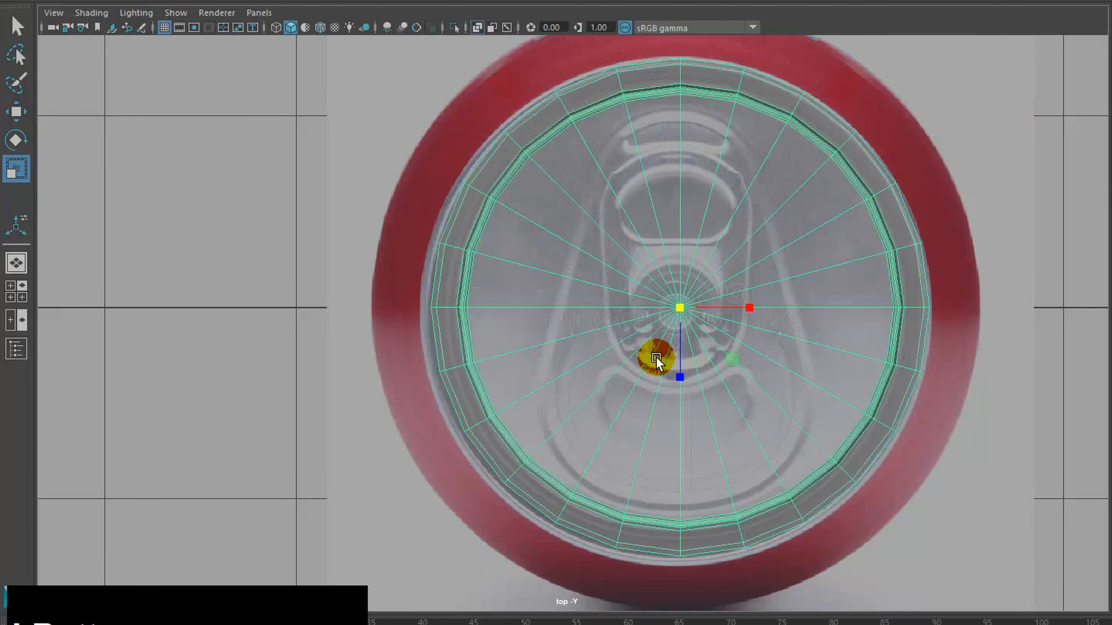
Select the triangular faces forming the can's recessed lid in the perspective view.
{"action": "key", "text": "space"}
{"action": "key", "text": "space"}
{"action": "right_click_drag", "start_coordinate": [828, 235], "coordinate": [782, 282], "text": "alt"}
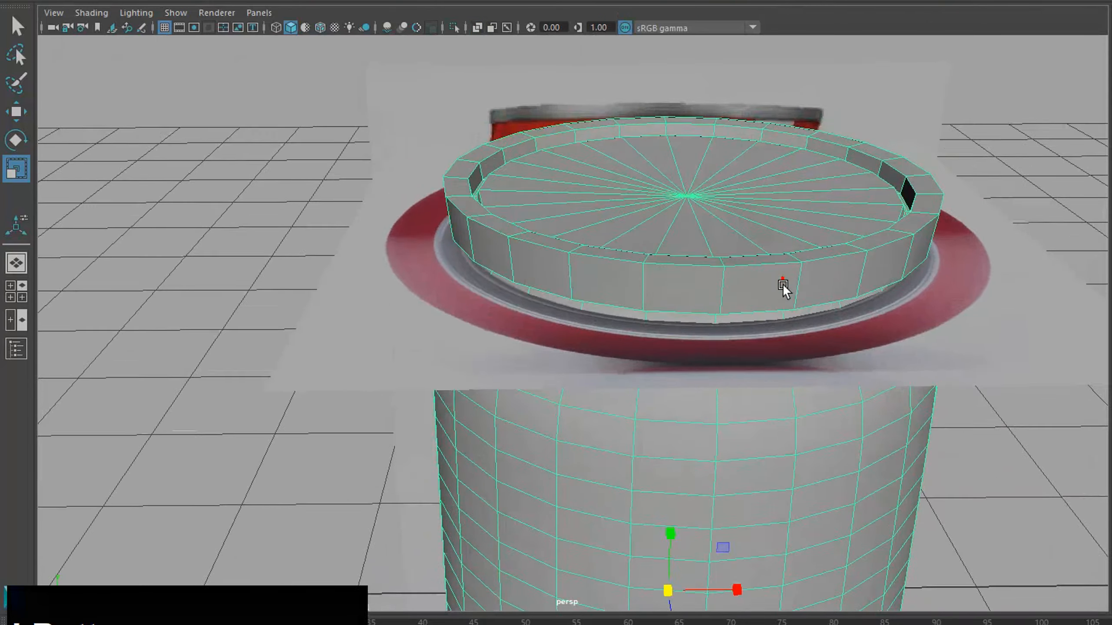
{"action": "left_click_drag", "start_coordinate": [783, 284], "coordinate": [781, 293], "text": "alt"}
{"action": "right_click_drag", "start_coordinate": [690, 198], "coordinate": [686, 230]}
{"action": "left_click", "coordinate": [686, 198]}
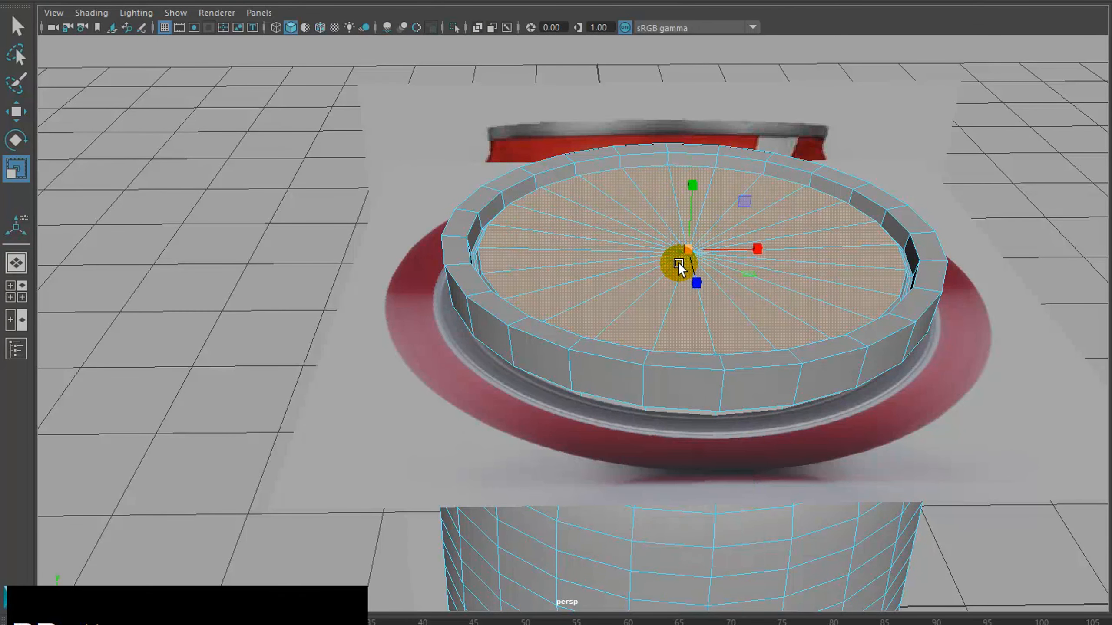
Examine the selected lid faces against the top-view reference and from around the can in the perspective view.
{"action": "key", "text": "space"}
{"action": "key", "text": "space"}
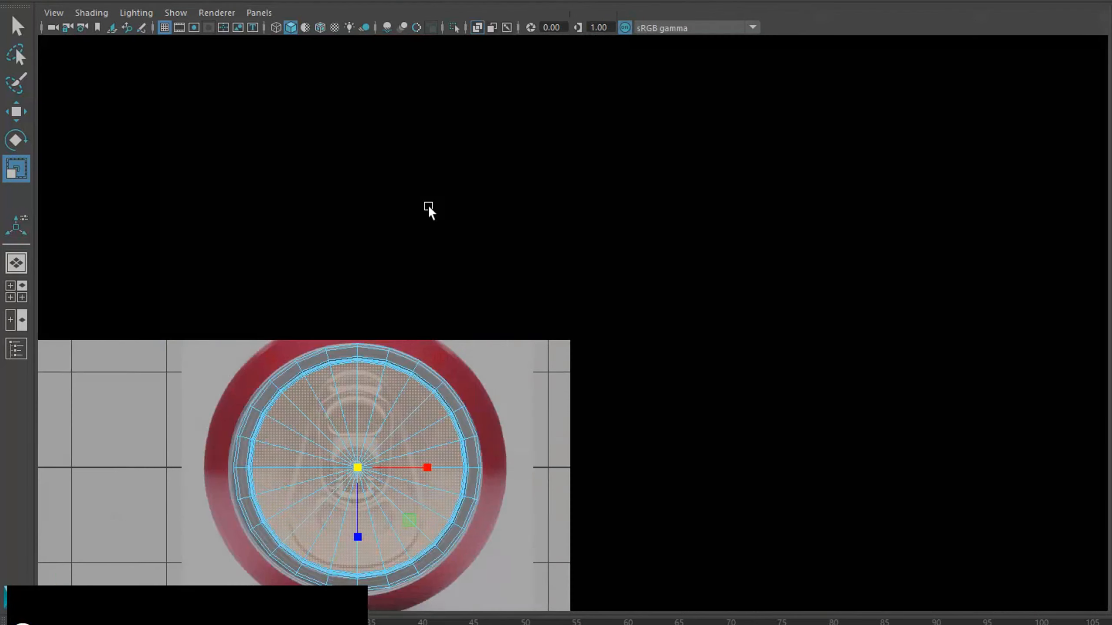
{"action": "key", "text": "space"}
{"action": "key", "text": "space"}
{"action": "left_click_drag", "start_coordinate": [781, 254], "coordinate": [792, 205], "text": "alt"}
{"action": "key", "text": "w"}
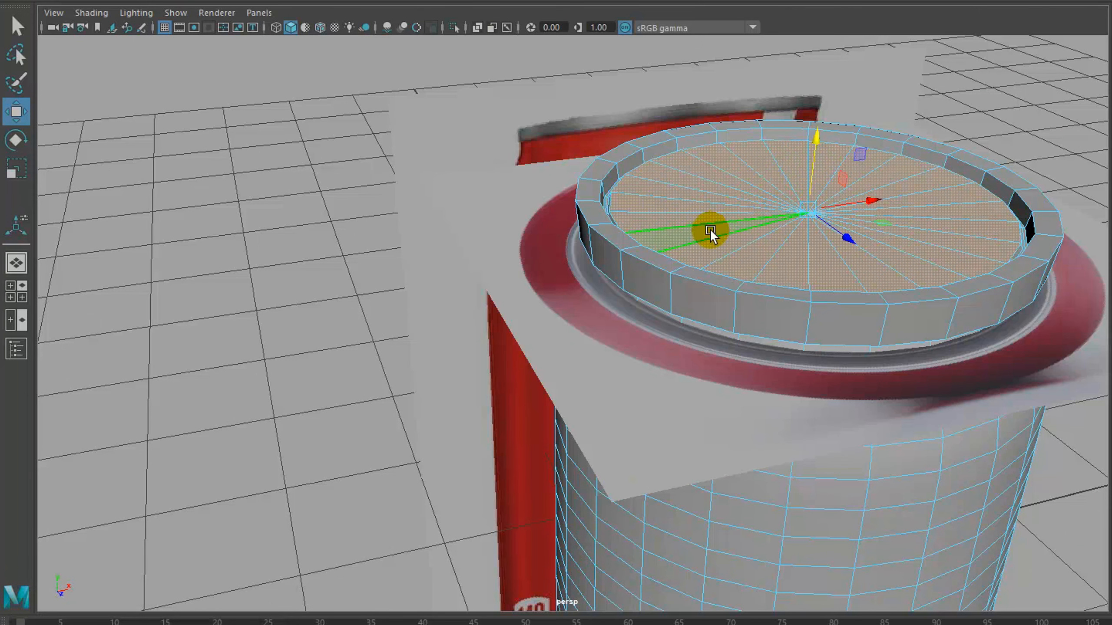
{"action": "scroll", "coordinate": [674, 442], "scroll_direction": "down", "scroll_amount": 5}
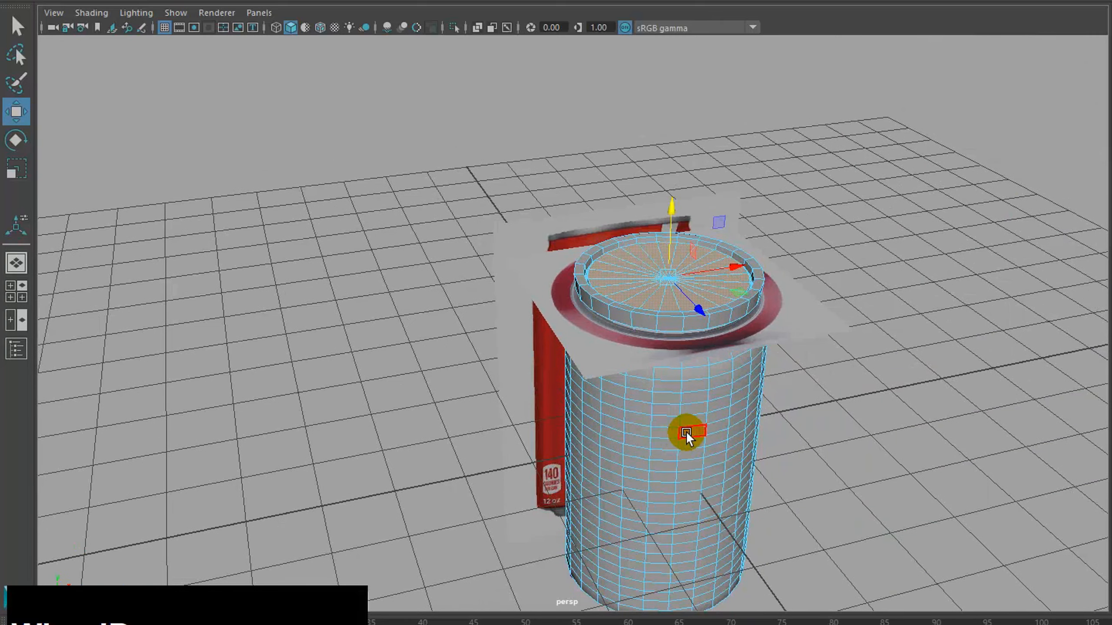
{"action": "left_click_drag", "start_coordinate": [710, 483], "coordinate": [680, 300], "text": "alt"}
Extrude the selected lid faces in the top view and scale them inward into a narrower oval that approximates the reference's recessed outline.
{"action": "key", "text": "space"}
{"action": "key", "text": "space"}
{"action": "middle_click_drag", "start_coordinate": [723, 304], "coordinate": [709, 321], "text": "alt"}
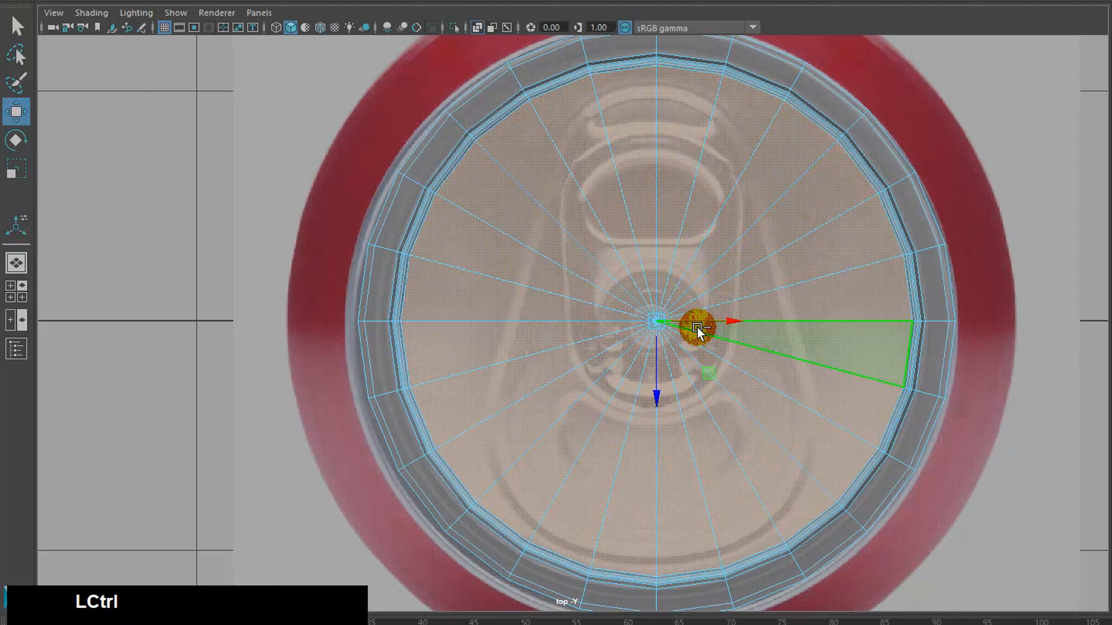
{"action": "key", "text": "ctrl+e"}
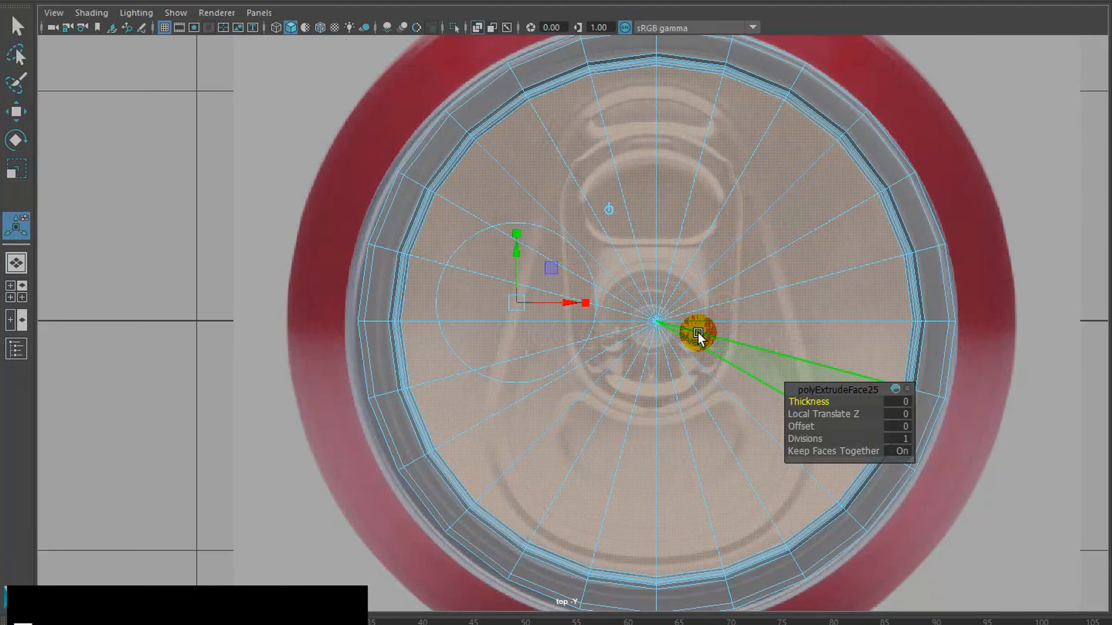
{"action": "key", "text": "r"}
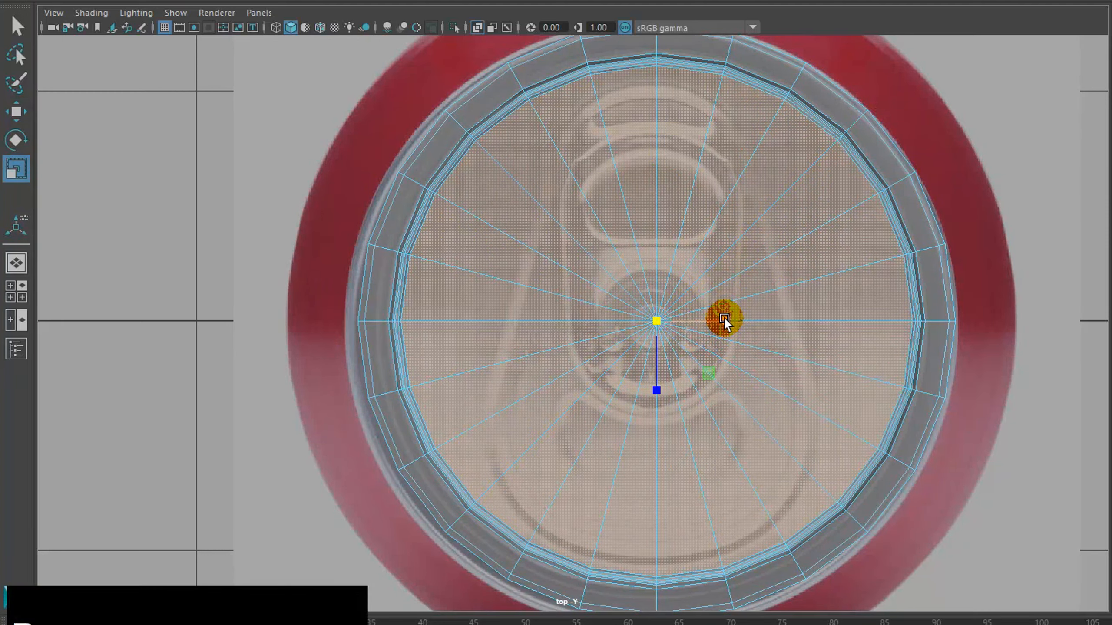
{"action": "left_click_drag", "start_coordinate": [724, 316], "coordinate": [714, 315]}
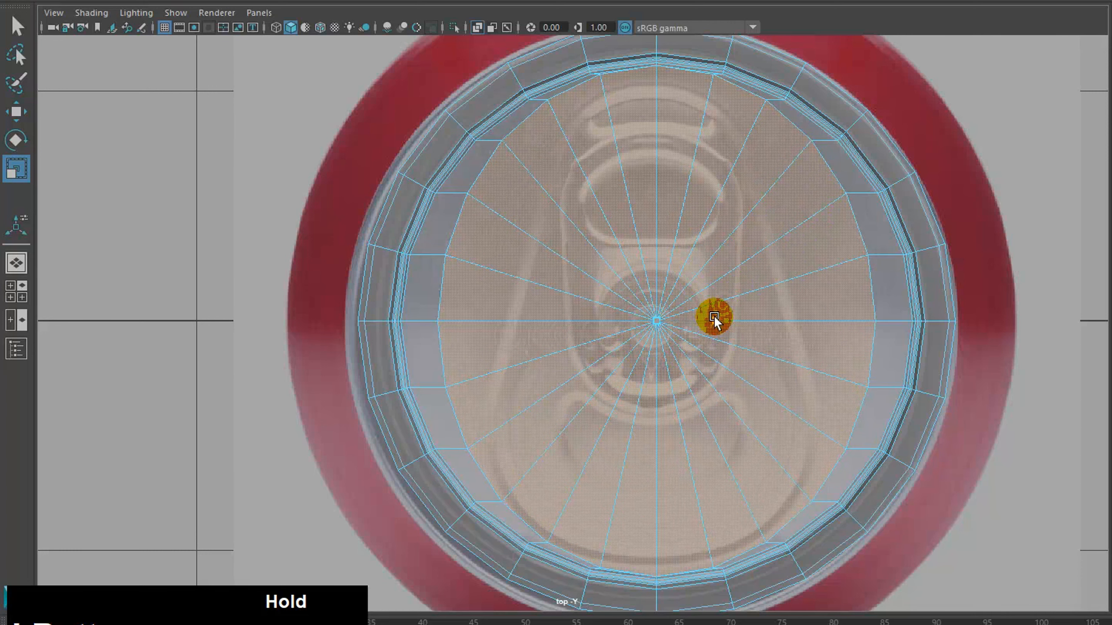
{"action": "left_click_drag", "start_coordinate": [714, 315], "coordinate": [714, 318]}
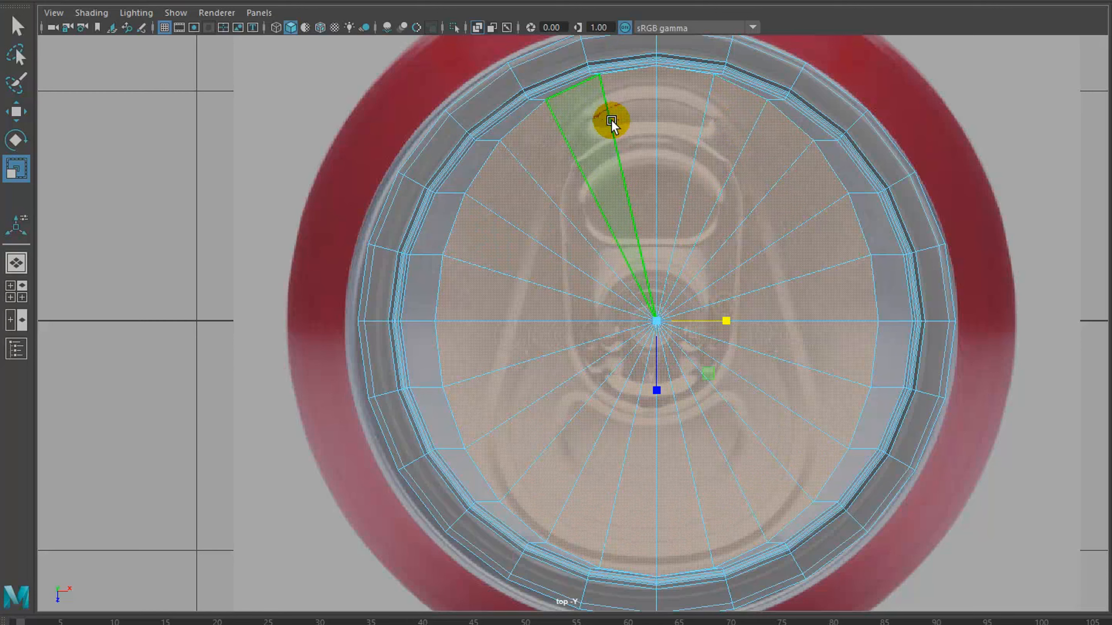
{"action": "mouse_move", "coordinate": [657, 321]}
{"action": "left_mouse_down"}
{"action": "mouse_move", "coordinate": [621, 336]}
{"action": "mouse_move", "coordinate": [644, 326]}
{"action": "left_mouse_up"}
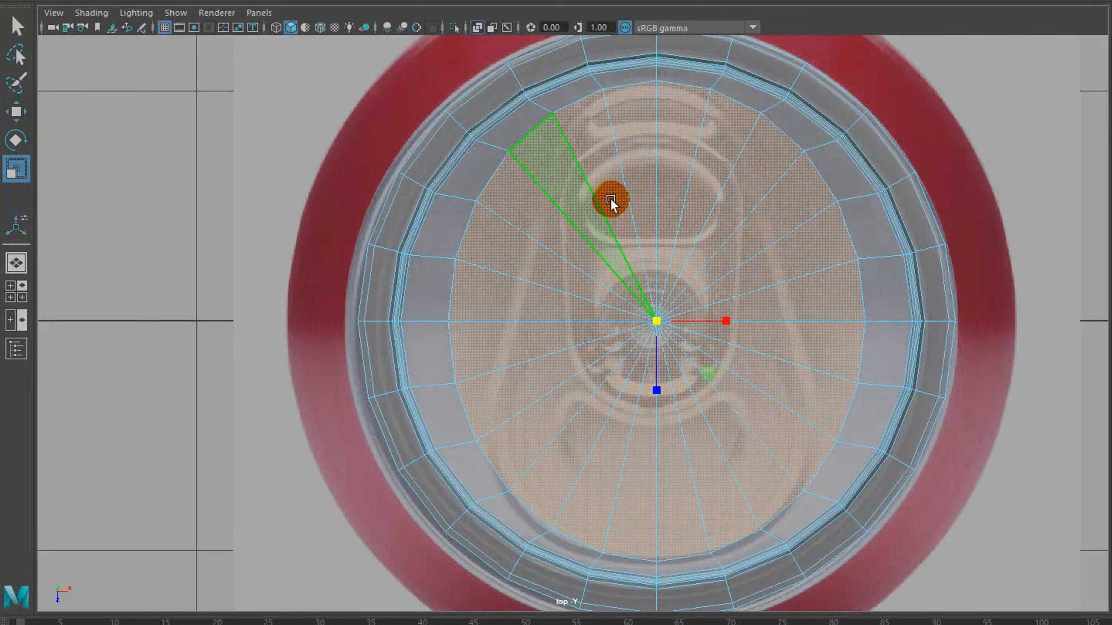
Adjust the extruded lid faces vertically in the perspective view so they lie nearly level with the surrounding ring.
{"action": "key", "text": "space"}
{"action": "key", "text": "space"}
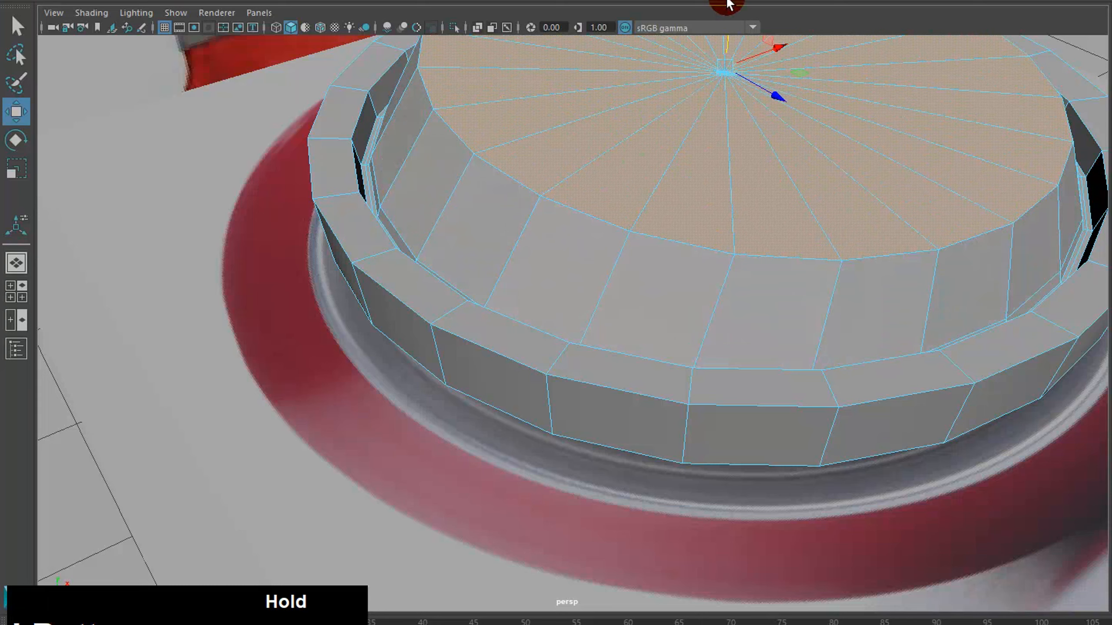
{"action": "left_click_drag", "start_coordinate": [727, 5], "coordinate": [727, 165]}
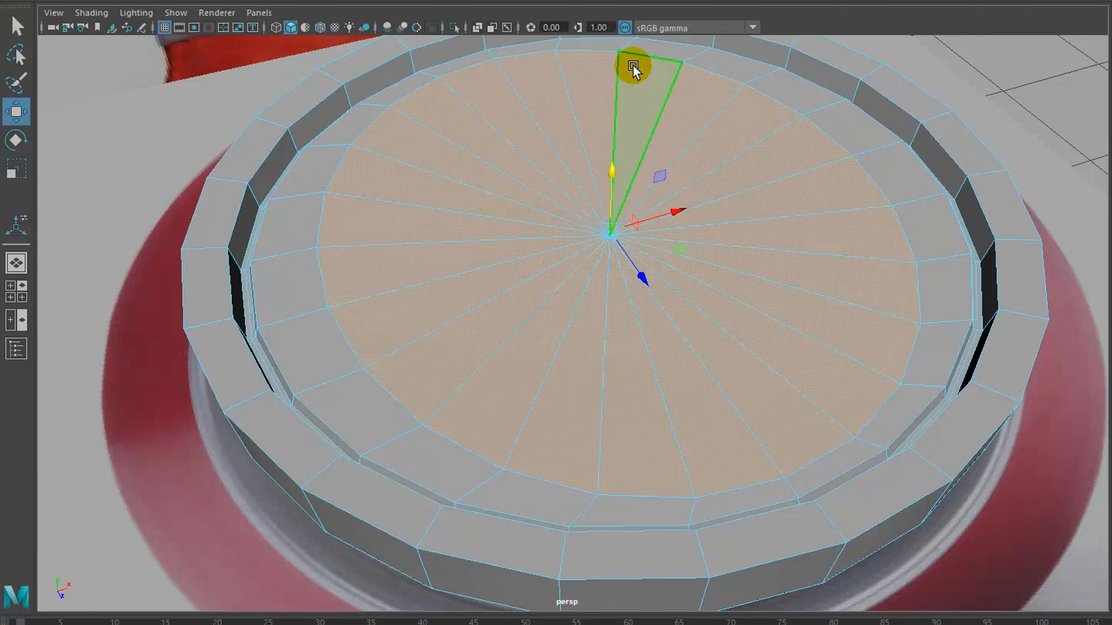
{"action": "left_click_drag", "start_coordinate": [767, 251], "coordinate": [640, 462], "text": "alt"}
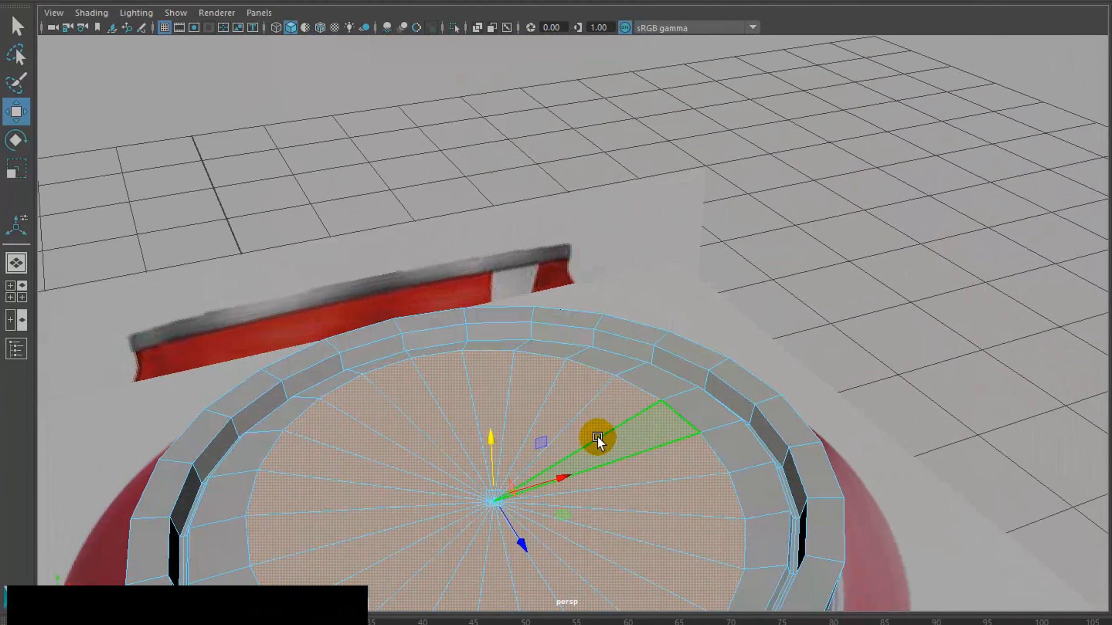
Compare the extruded oval with the lid recess in the reference, checking it in both top and perspective views.
{"action": "key", "text": "space"}
{"action": "key", "text": "space"}
{"action": "left_click_drag", "start_coordinate": [604, 326], "coordinate": [593, 170]}
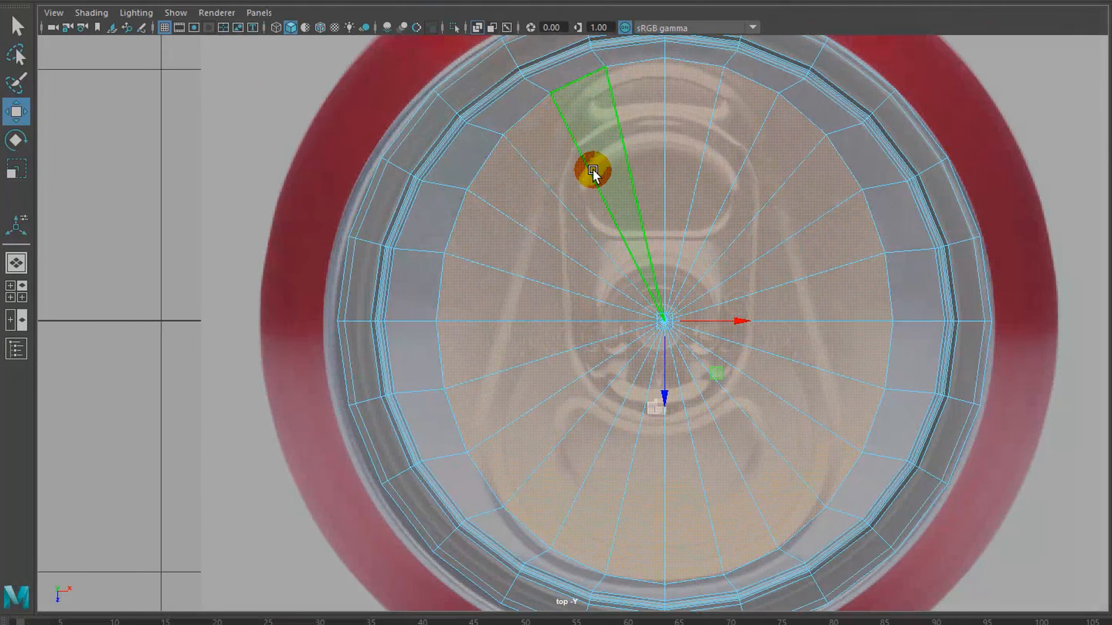
{"action": "key", "text": "space"}
{"action": "key", "text": "space"}
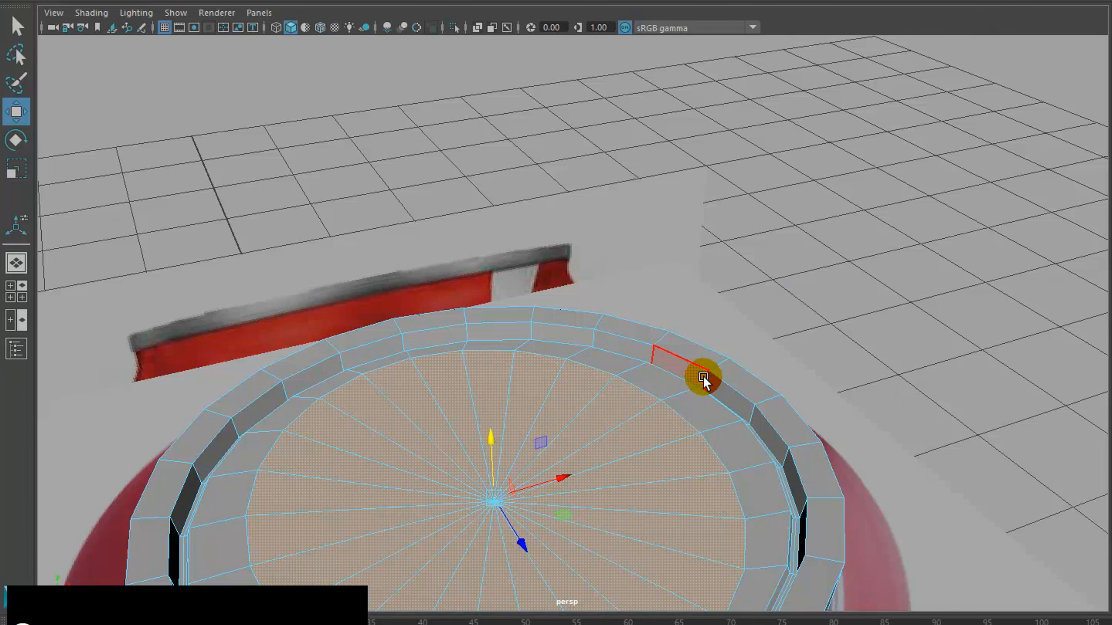
{"action": "left_click_drag", "start_coordinate": [703, 375], "coordinate": [776, 291], "text": "alt"}
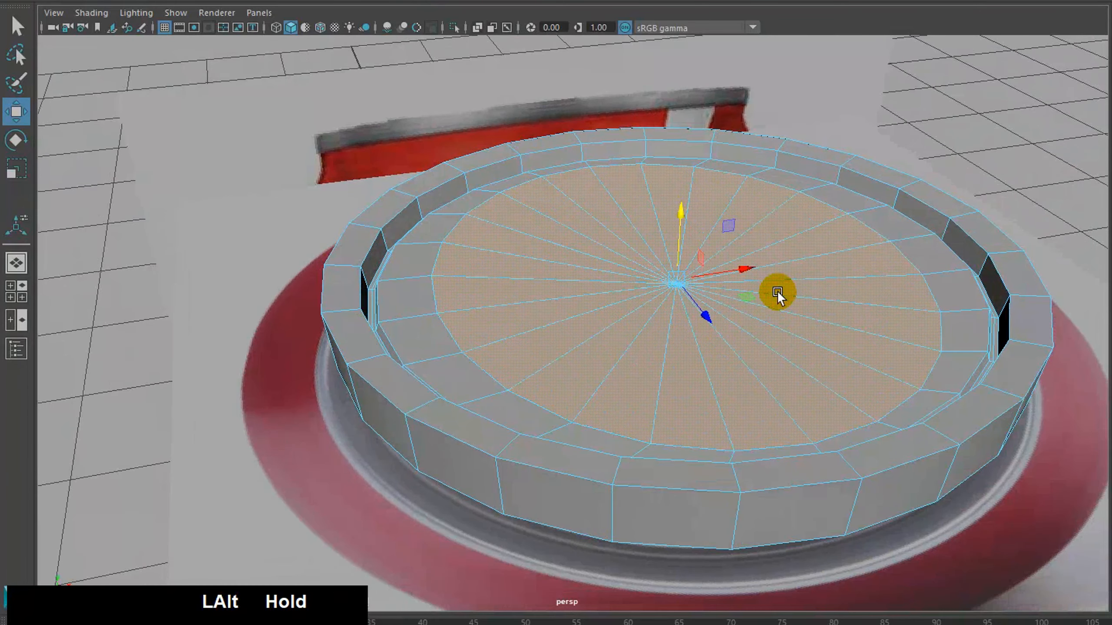
{"action": "key", "text": "space"}
{"action": "key", "text": "space"}
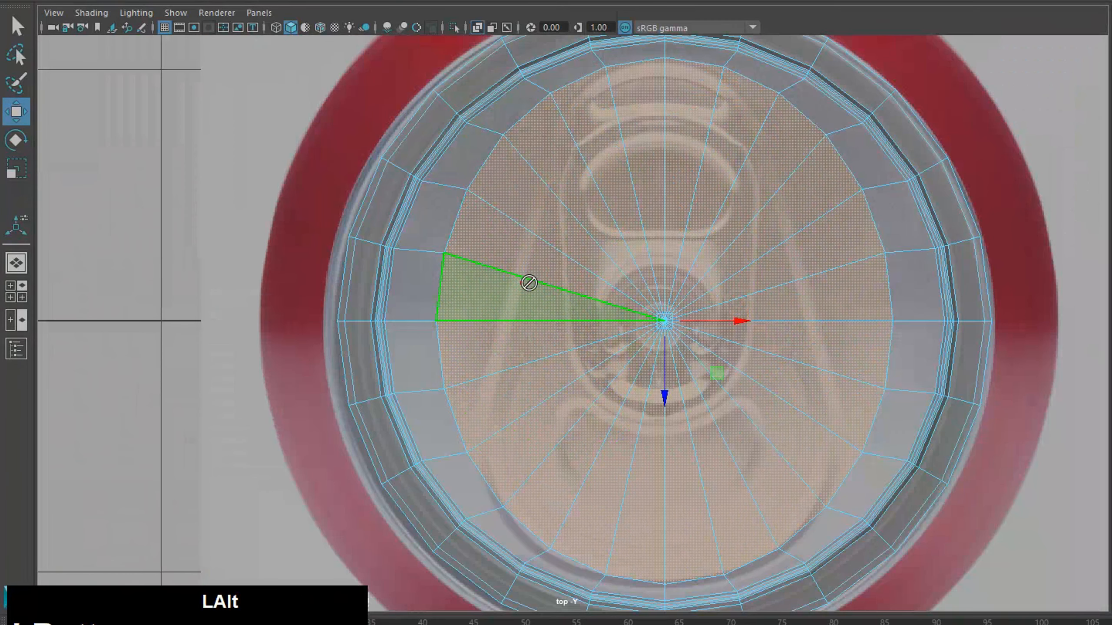
Edit the oval's vertices in the top view, shifting the pair beside the centreline above the pull tab slightly toward the lid centre.
{"action": "mouse_move", "coordinate": [533, 276]}
{"action": "middle_mouse_down", "text": "alt"}
{"action": "mouse_move", "coordinate": [558, 272]}
{"action": "mouse_move", "coordinate": [546, 272]}
{"action": "middle_mouse_up", "text": "alt"}
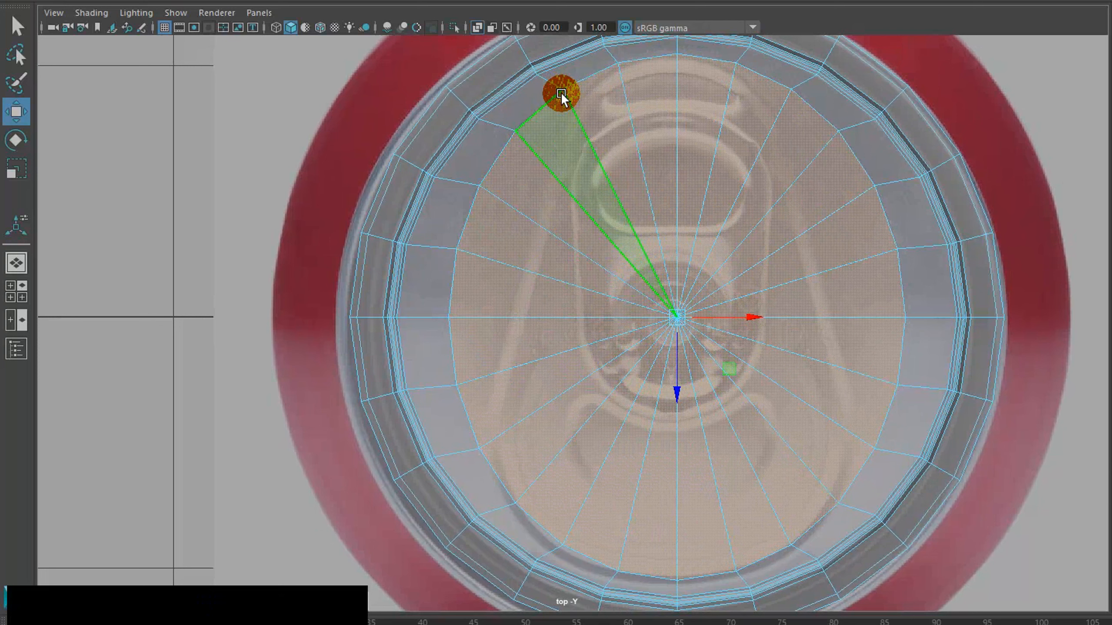
{"action": "right_click_drag", "start_coordinate": [560, 91], "coordinate": [497, 89]}
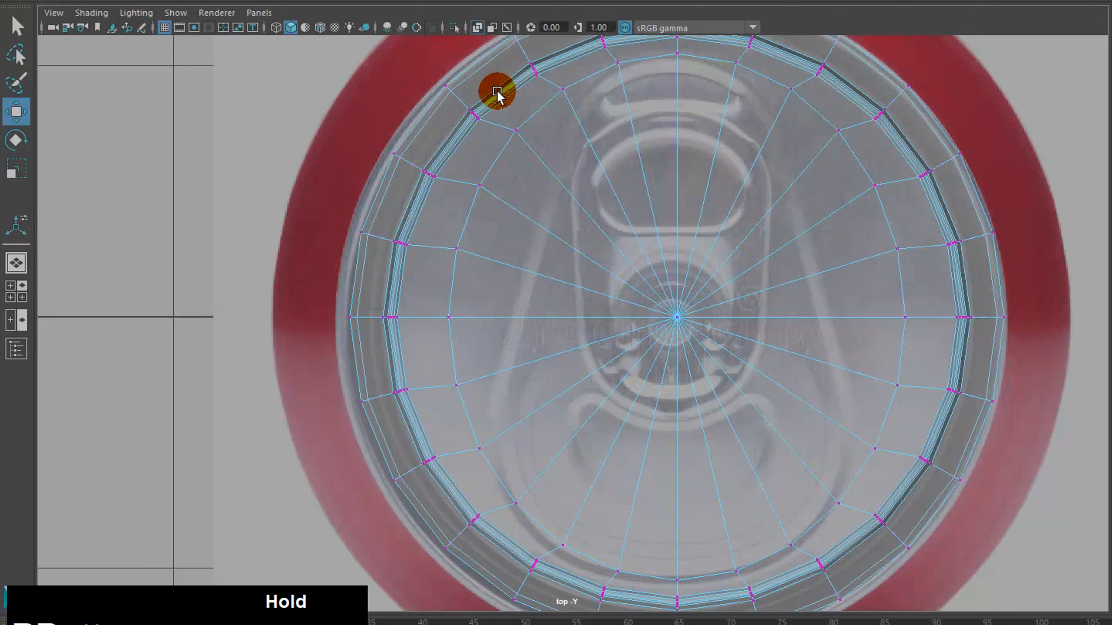
{"action": "left_click", "coordinate": [617, 62]}
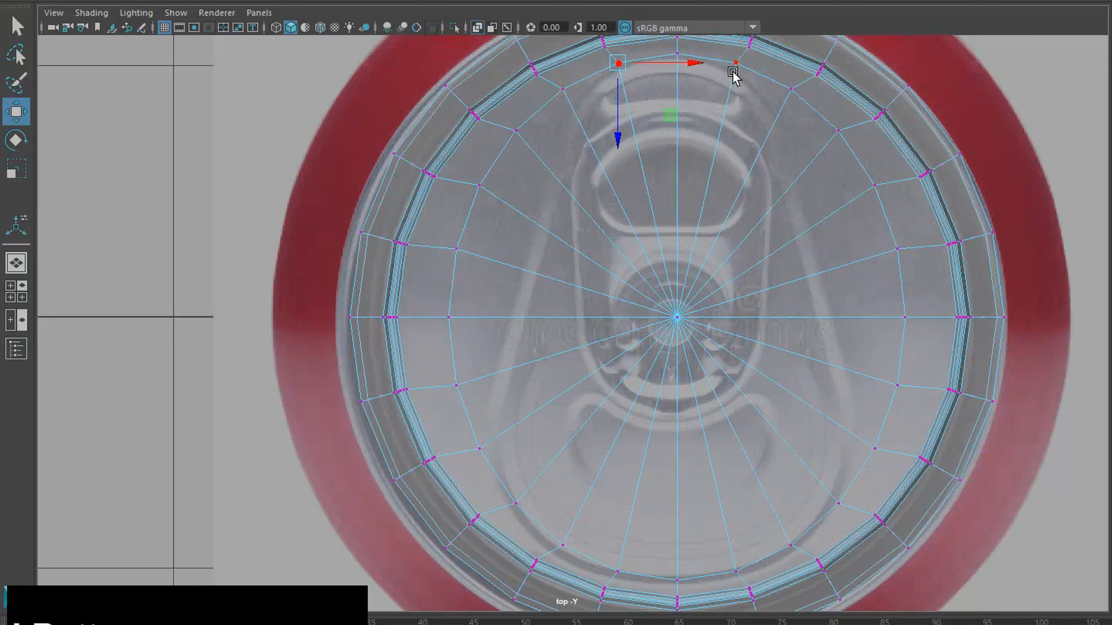
{"action": "left_click", "coordinate": [735, 62], "text": "shift"}
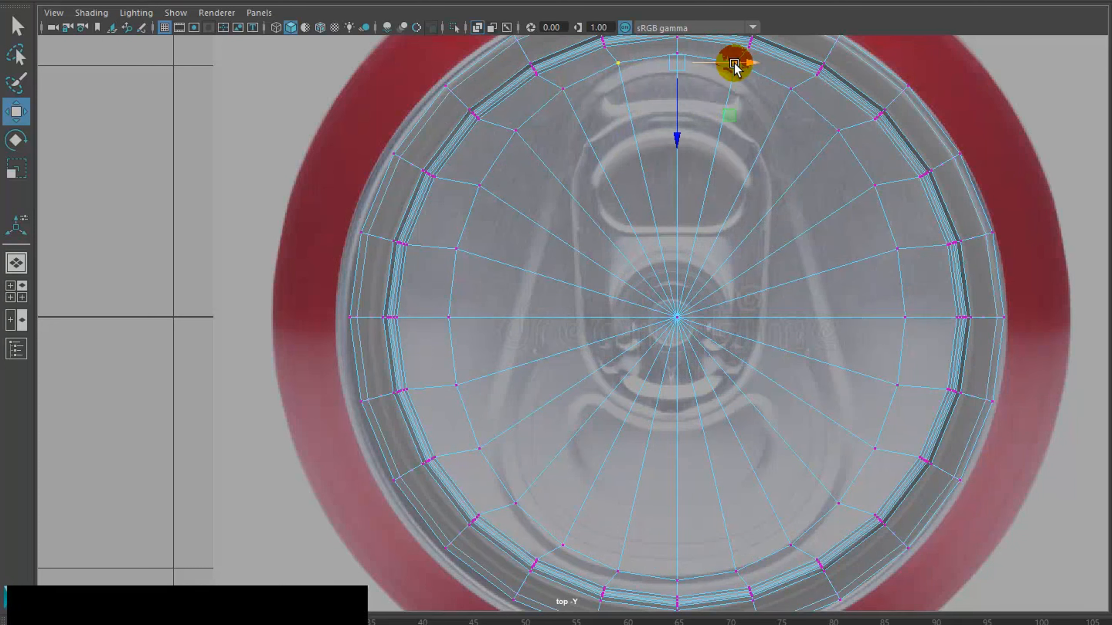
{"action": "left_click_drag", "start_coordinate": [677, 142], "coordinate": [677, 145]}
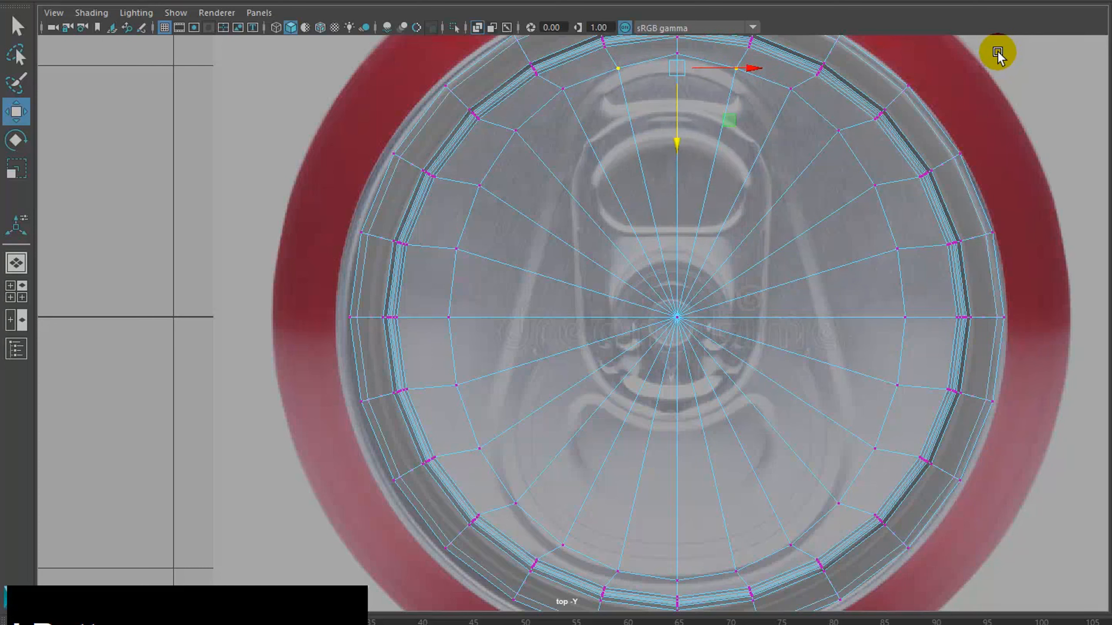
{"action": "left_click", "coordinate": [786, 86]}
{"action": "left_click", "coordinate": [734, 66]}
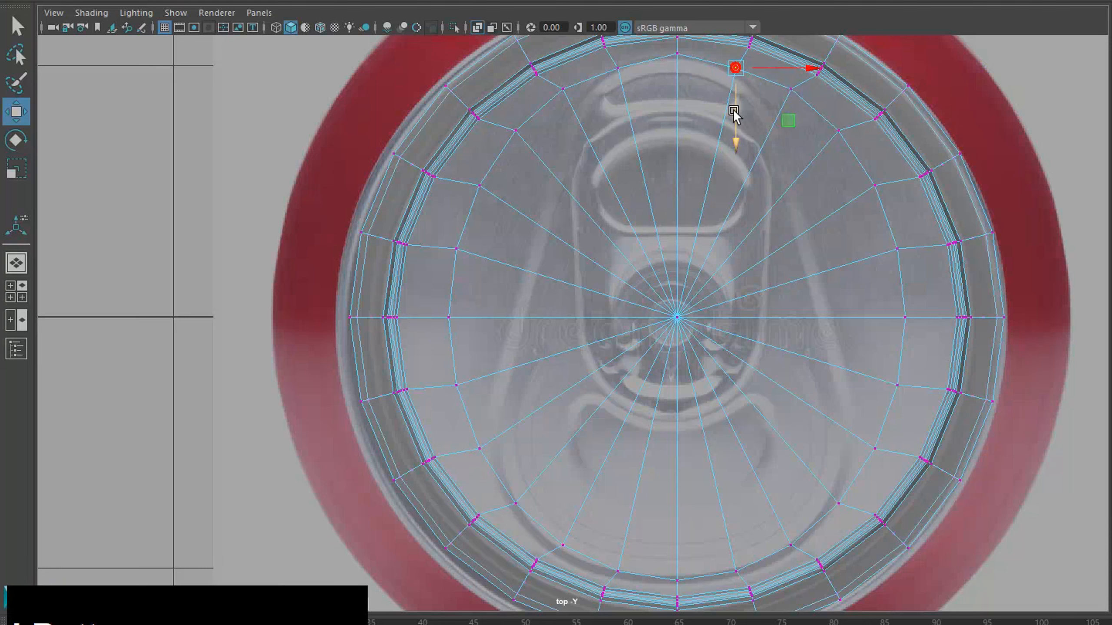
{"action": "left_click_drag", "start_coordinate": [735, 137], "coordinate": [735, 142]}
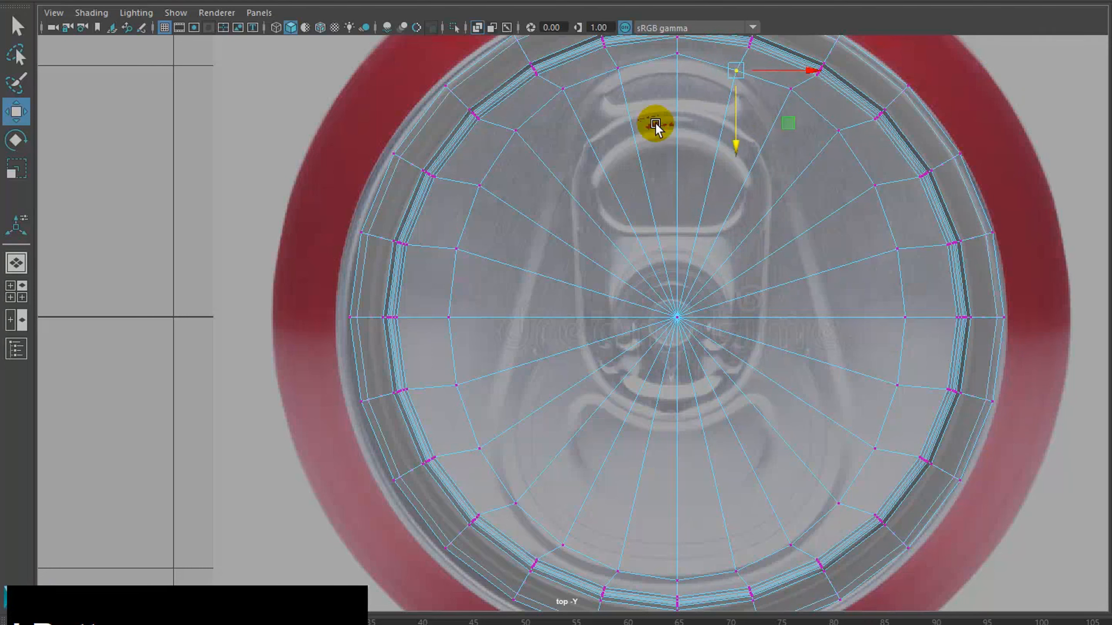
Select the next symmetric vertex pair outward, scale it closer together, and move it toward the lid centre.
{"action": "left_click", "coordinate": [562, 89]}
{"action": "left_click", "coordinate": [780, 101], "text": "shift"}
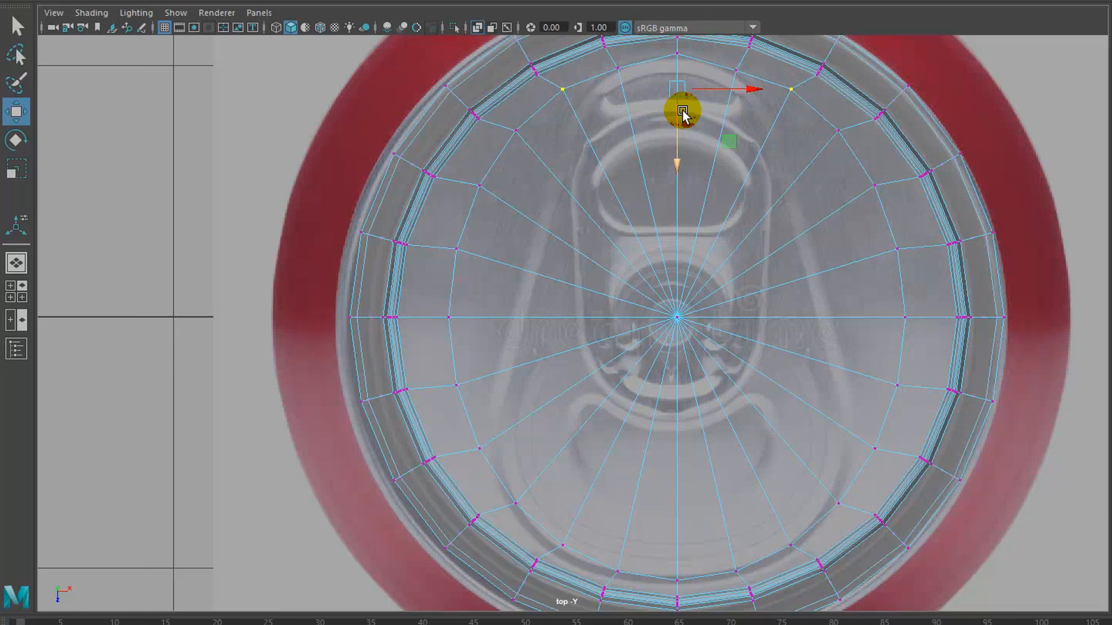
{"action": "key", "text": "r"}
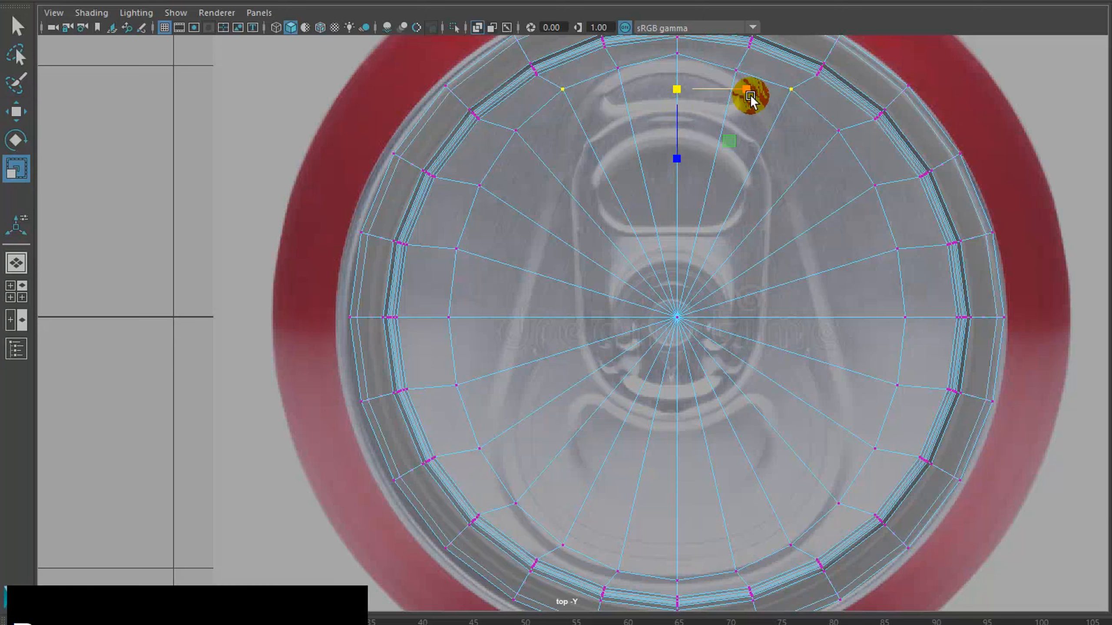
{"action": "left_click_drag", "start_coordinate": [751, 90], "coordinate": [735, 93]}
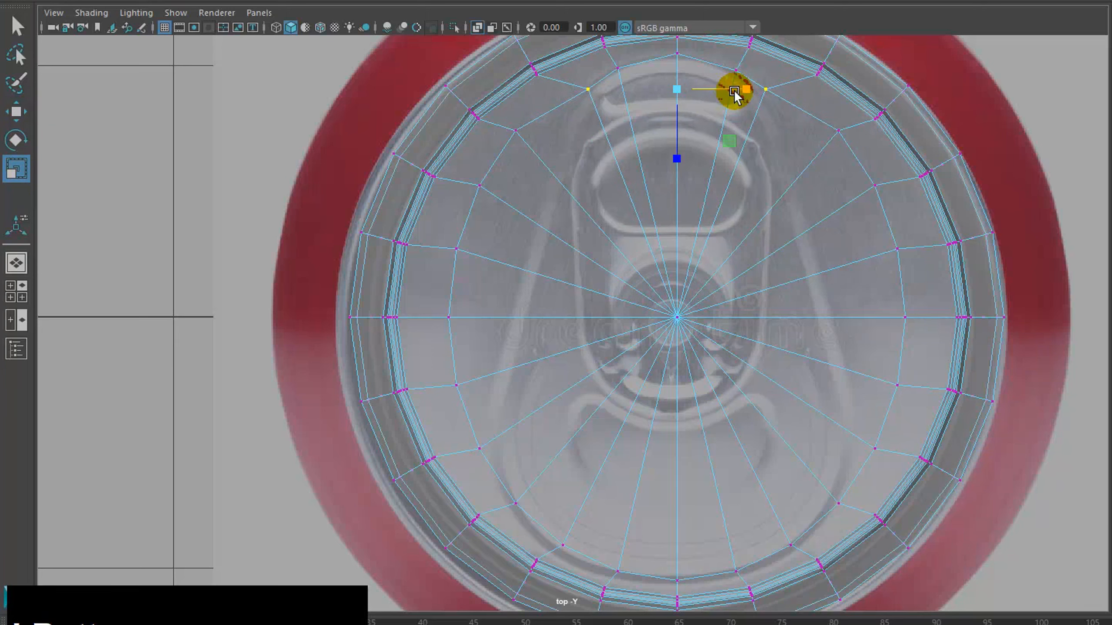
{"action": "key", "text": "w"}
{"action": "left_click_drag", "start_coordinate": [677, 165], "coordinate": [675, 193]}
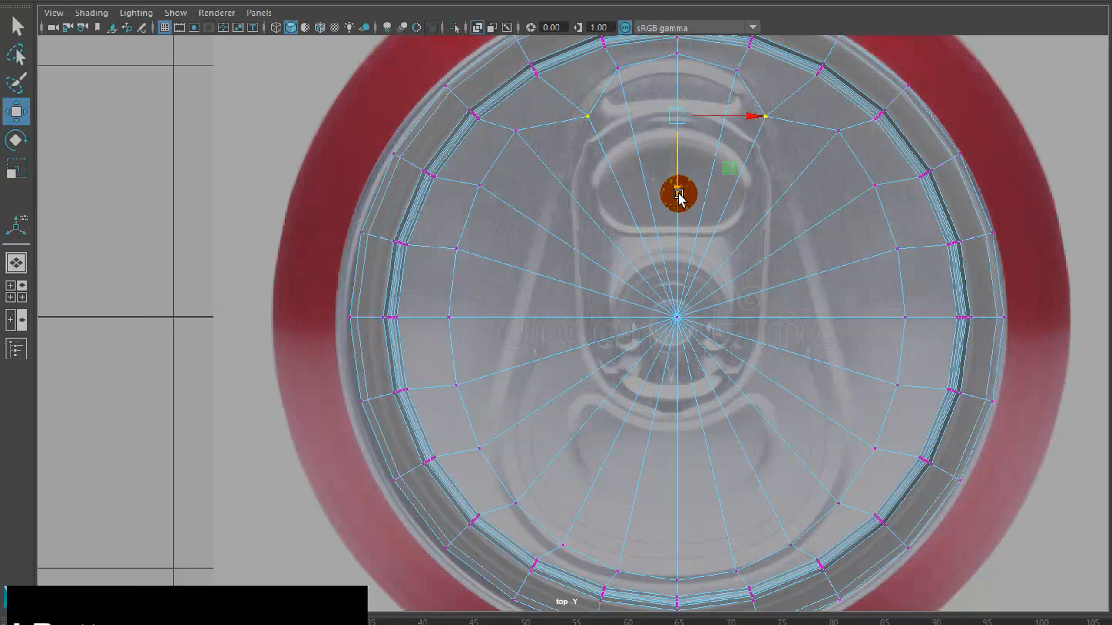
Widen that vertex pair slightly and fine-tune its position along the pull tab's rounded end in the reference.
{"action": "key", "text": "r"}
{"action": "left_click_drag", "start_coordinate": [745, 127], "coordinate": [763, 110]}
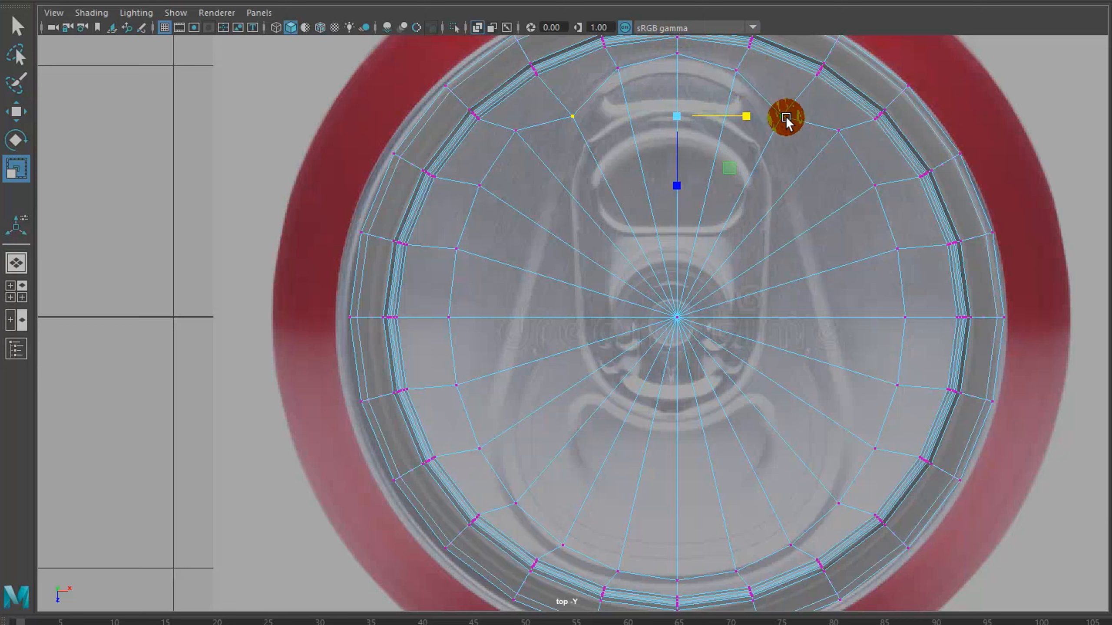
{"action": "key", "text": "w"}
{"action": "left_click_drag", "start_coordinate": [677, 187], "coordinate": [499, 206]}
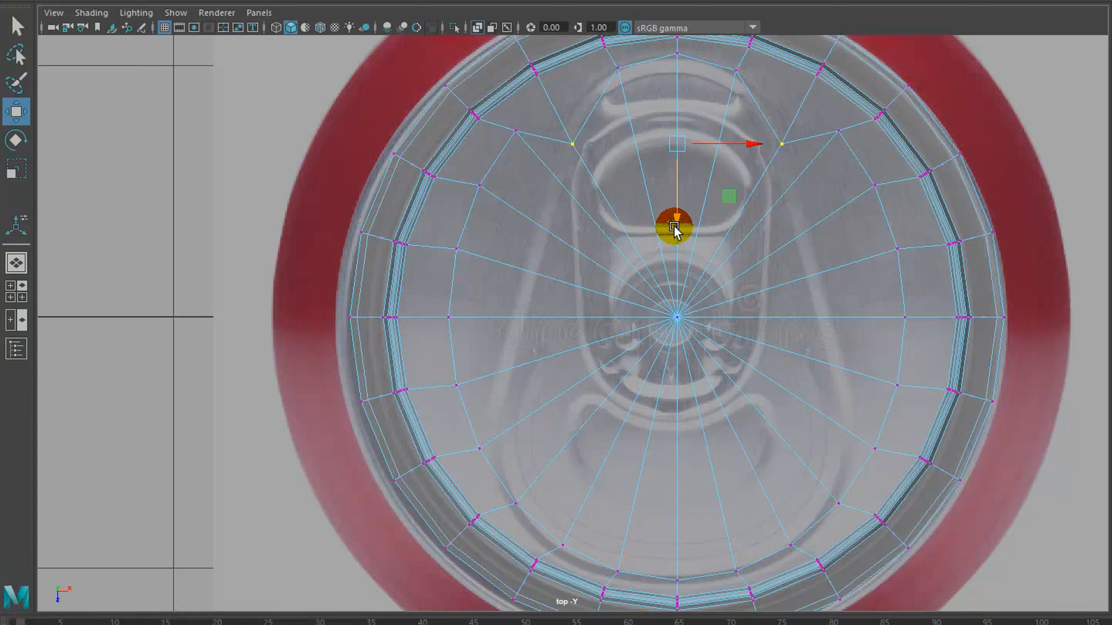
{"action": "left_click_drag", "start_coordinate": [674, 225], "coordinate": [672, 201]}
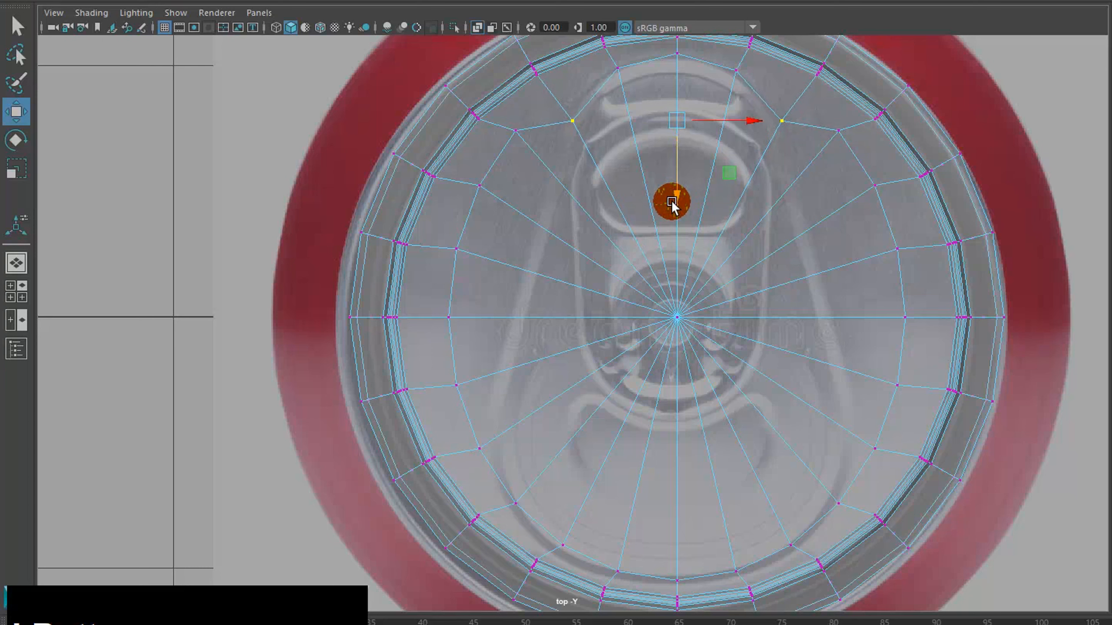
{"action": "key", "text": "r"}
{"action": "left_click_drag", "start_coordinate": [747, 118], "coordinate": [745, 120]}
Pull the next two symmetric vertex pairs closer together and toward the lid centre to follow the recess's sloping sides.
{"action": "left_click", "coordinate": [518, 130], "text": "shift"}
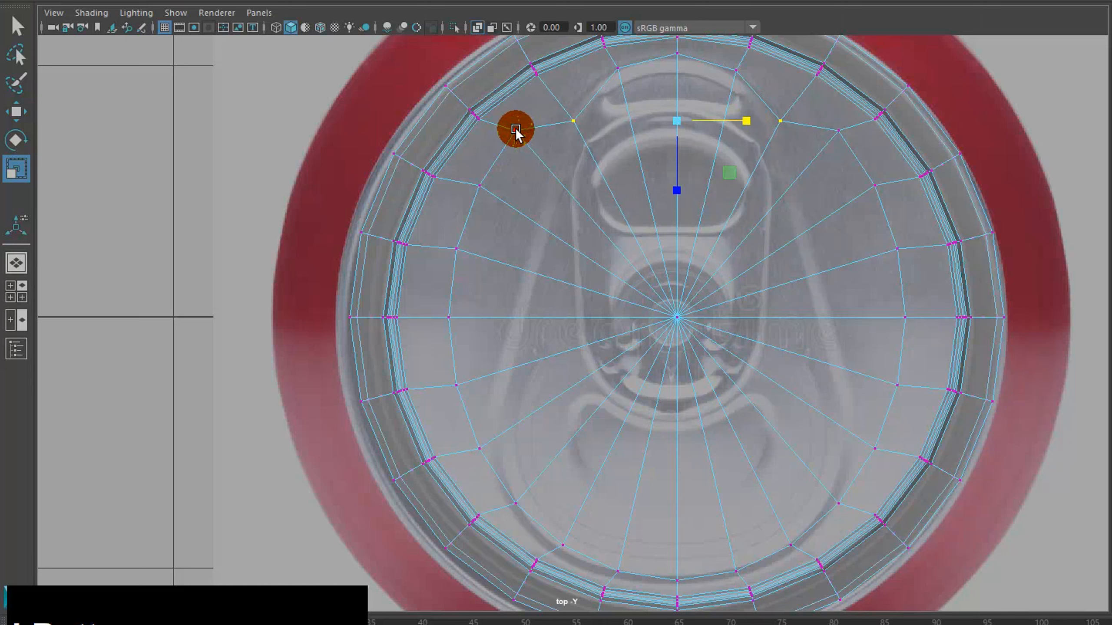
{"action": "left_click", "coordinate": [515, 129]}
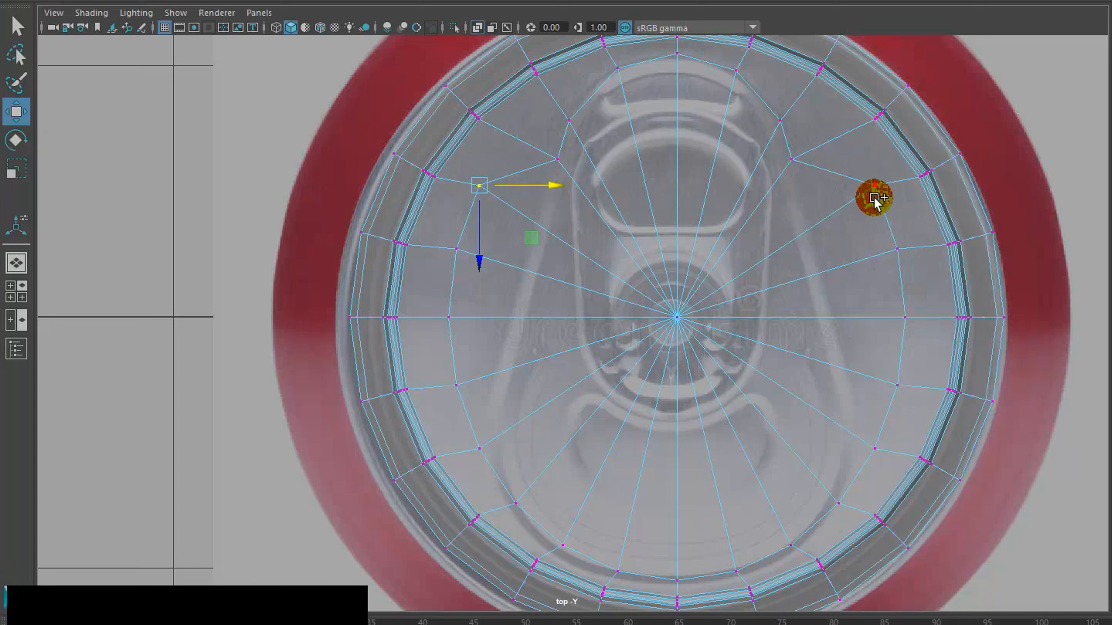
{"action": "left_click", "coordinate": [874, 198], "text": "shift"}
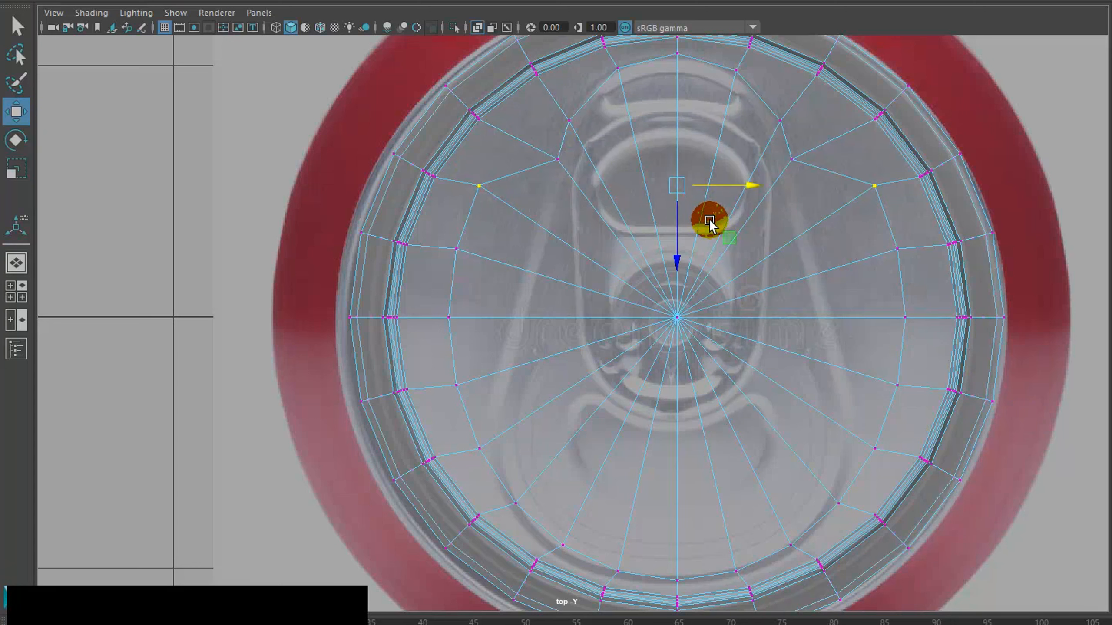
{"action": "left_click_drag", "start_coordinate": [677, 255], "coordinate": [679, 283]}
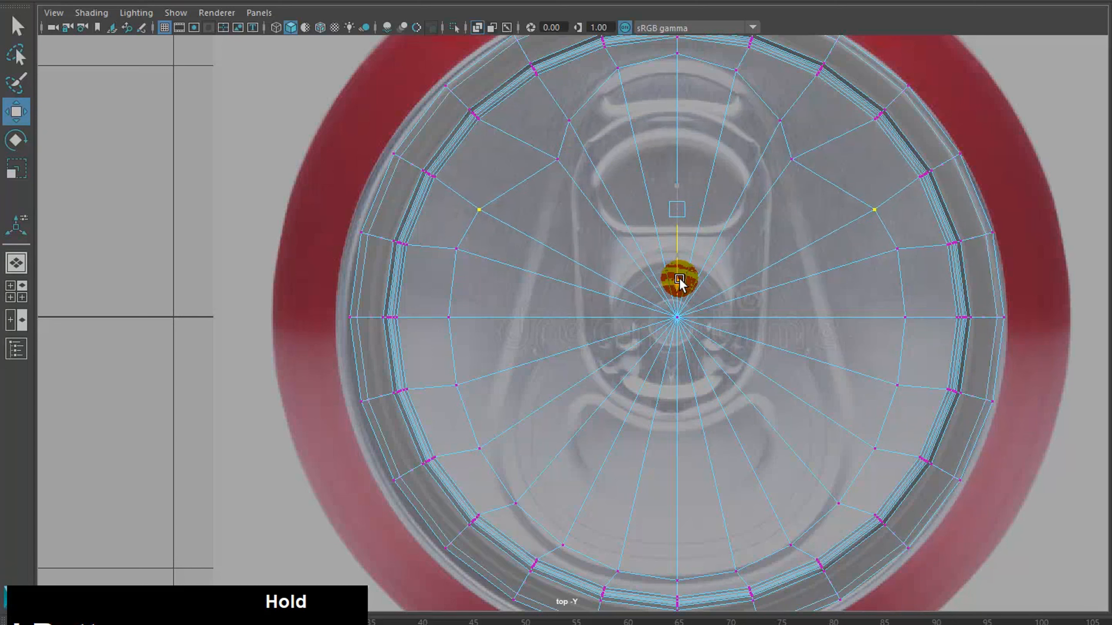
{"action": "key", "text": "r"}
{"action": "left_click_drag", "start_coordinate": [735, 211], "coordinate": [724, 211]}
{"action": "left_click_drag", "start_coordinate": [724, 213], "coordinate": [723, 213]}
{"action": "left_click", "coordinate": [847, 223]}
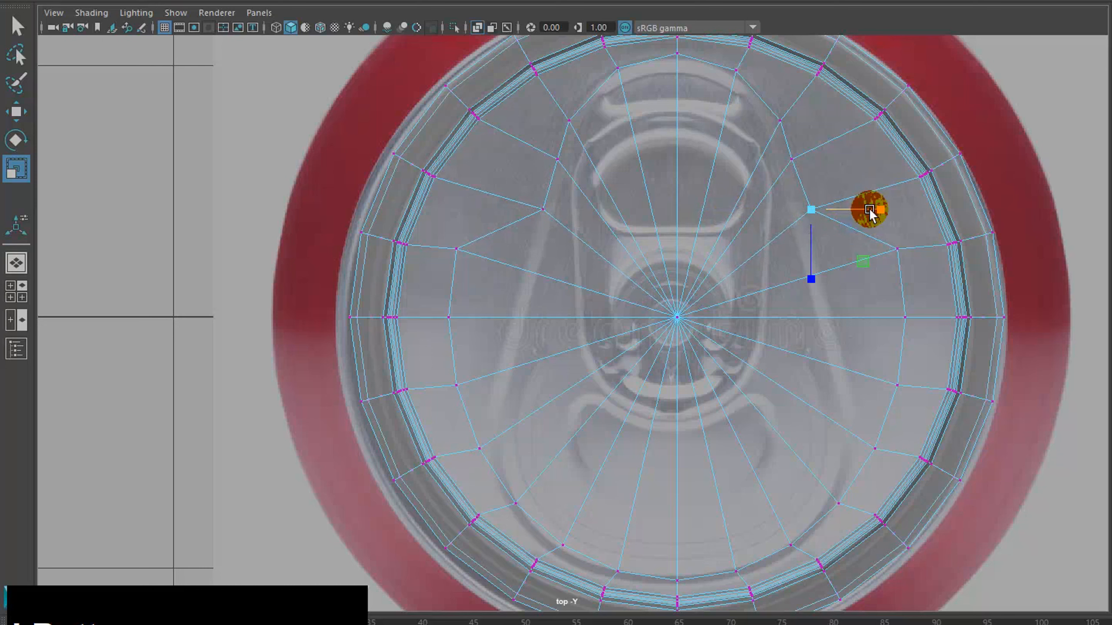
{"action": "key", "text": "w"}
Fine-tune the vertices beside the pull tab's finger hole individually, moving both slightly toward the lid centre along the recess outline.
{"action": "left_click", "coordinate": [784, 149]}
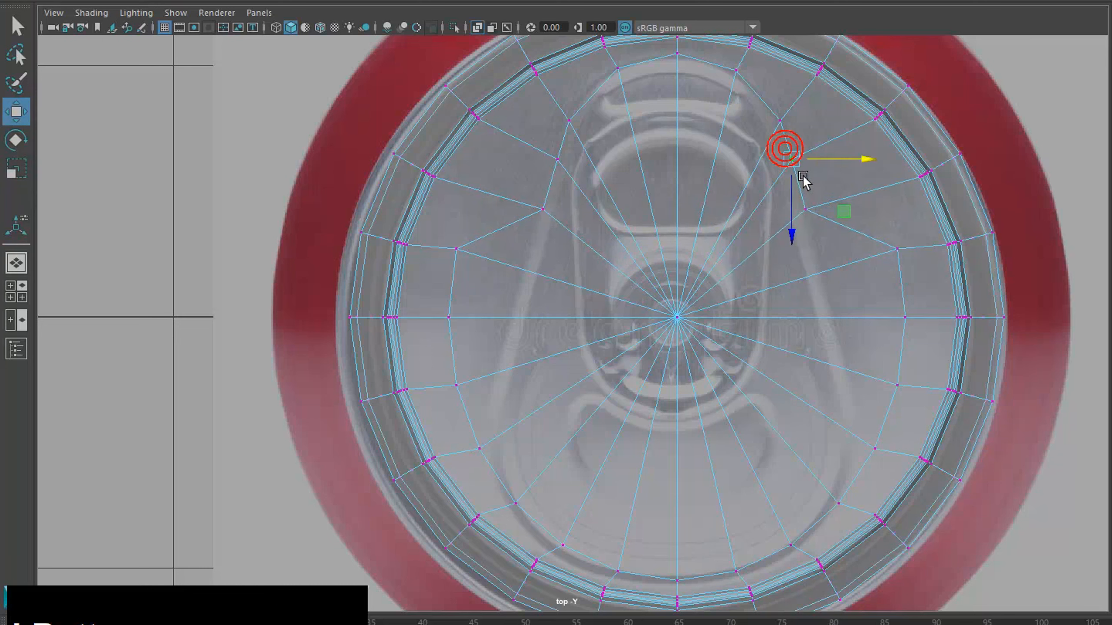
{"action": "left_click_drag", "start_coordinate": [545, 148], "coordinate": [570, 174]}
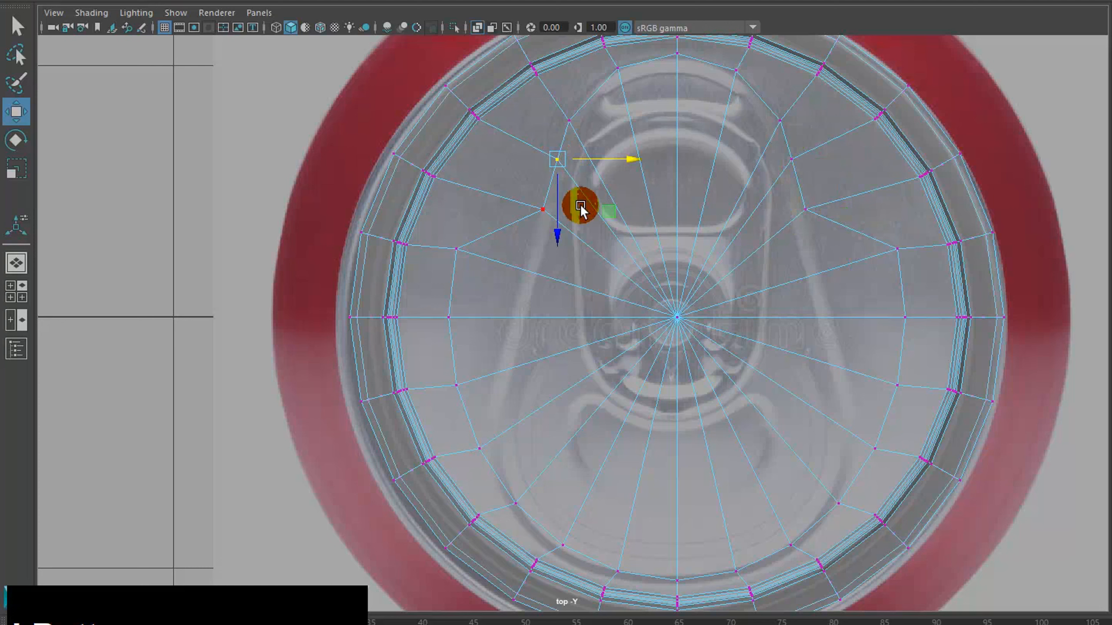
{"action": "left_click_drag", "start_coordinate": [558, 232], "coordinate": [560, 241]}
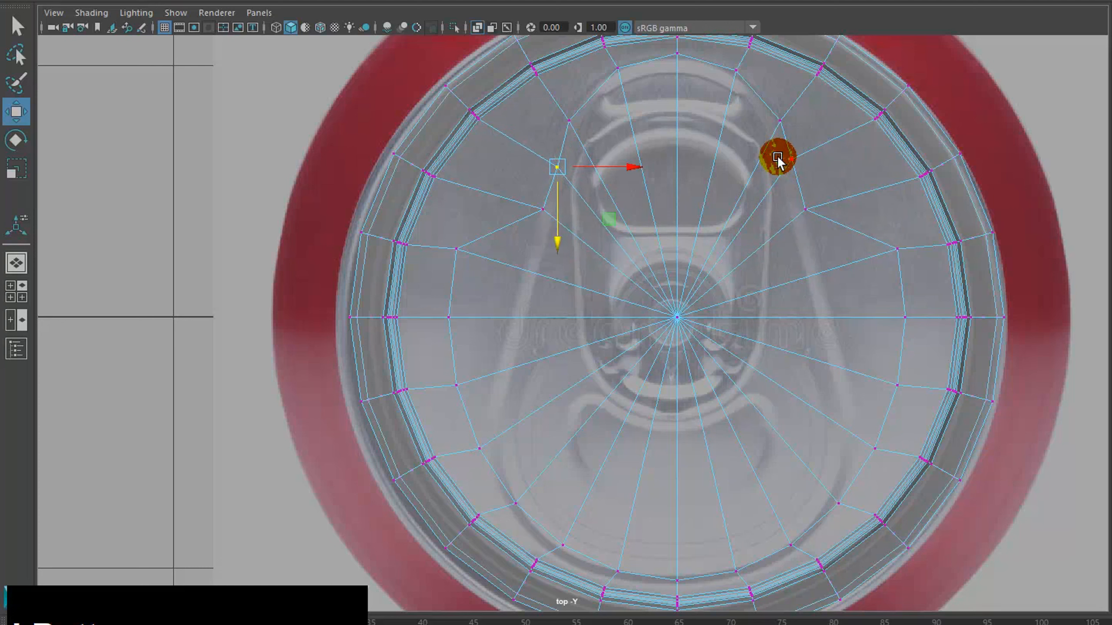
{"action": "left_click_drag", "start_coordinate": [780, 148], "coordinate": [797, 168]}
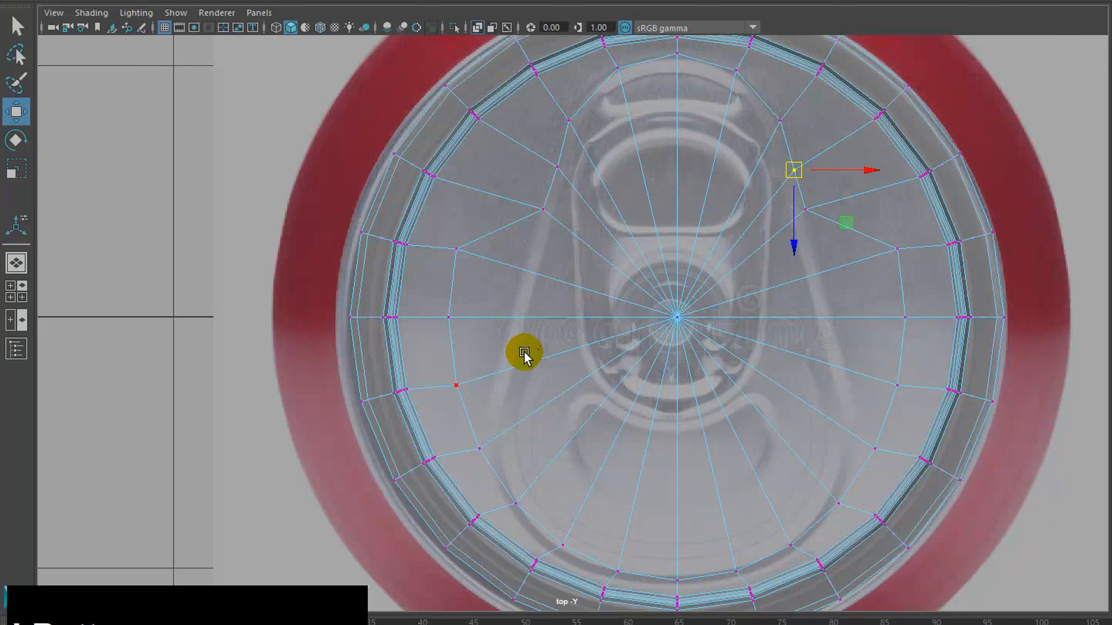
Scale the vertex pair just above the lid's horizontal midline closer together and nudge its right vertex onto the recess edge.
{"action": "left_click", "coordinate": [442, 241]}
{"action": "left_click_drag", "start_coordinate": [923, 238], "coordinate": [871, 277], "text": "shift"}
{"action": "key", "text": "r"}
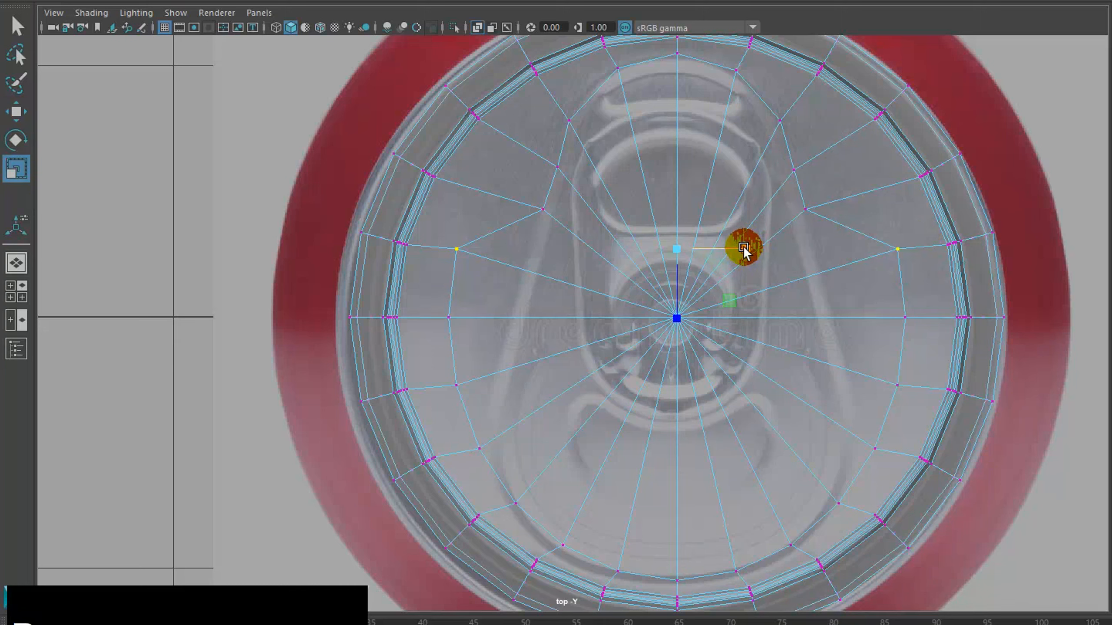
{"action": "left_click_drag", "start_coordinate": [743, 246], "coordinate": [723, 255]}
{"action": "left_click", "coordinate": [841, 260]}
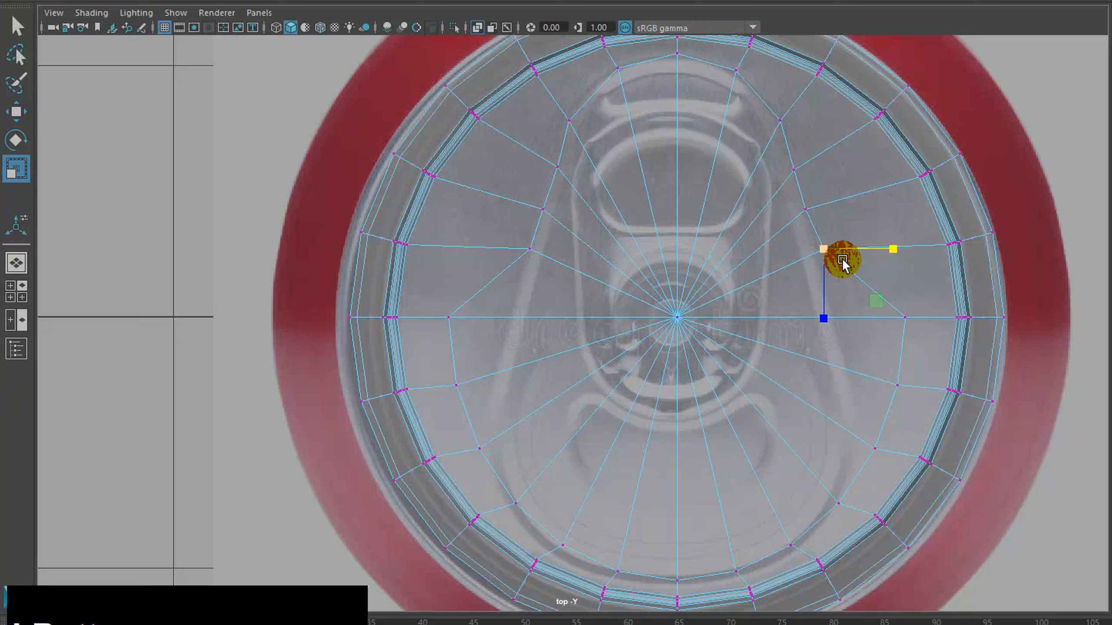
{"action": "key", "text": "w"}
{"action": "left_click_drag", "start_coordinate": [860, 247], "coordinate": [863, 248]}
Scale the vertex pair on the lid's horizontal midline closer together and shift its right vertex inward to the recess edge.
{"action": "left_click_drag", "start_coordinate": [479, 325], "coordinate": [480, 326]}
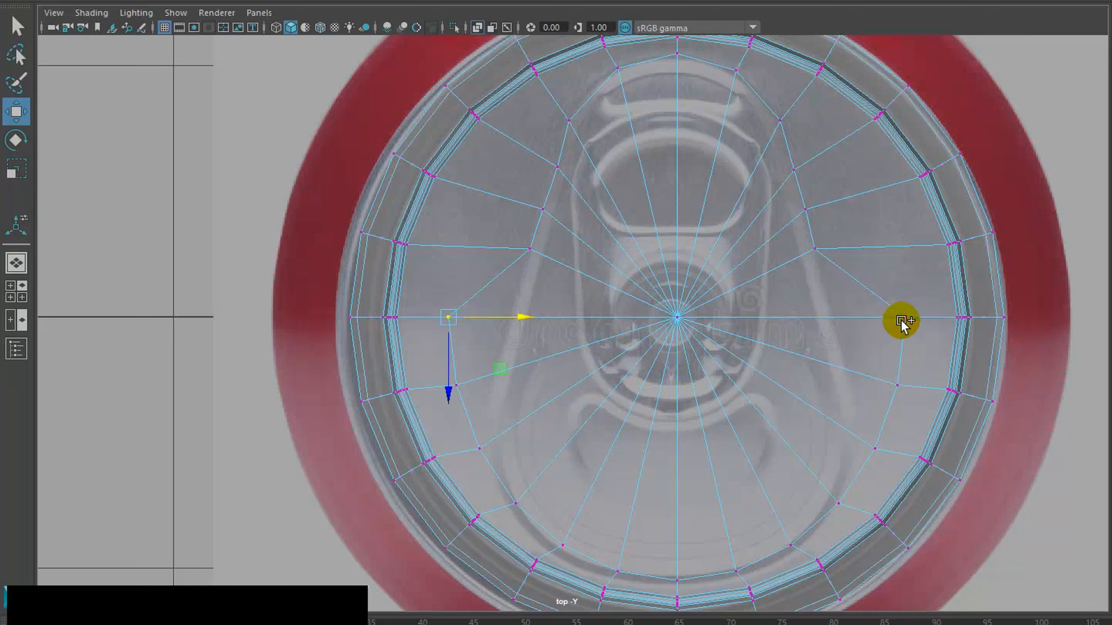
{"action": "left_click", "coordinate": [884, 331], "text": "shift"}
{"action": "key", "text": "r"}
{"action": "left_click_drag", "start_coordinate": [740, 316], "coordinate": [722, 318]}
{"action": "left_click", "coordinate": [838, 321]}
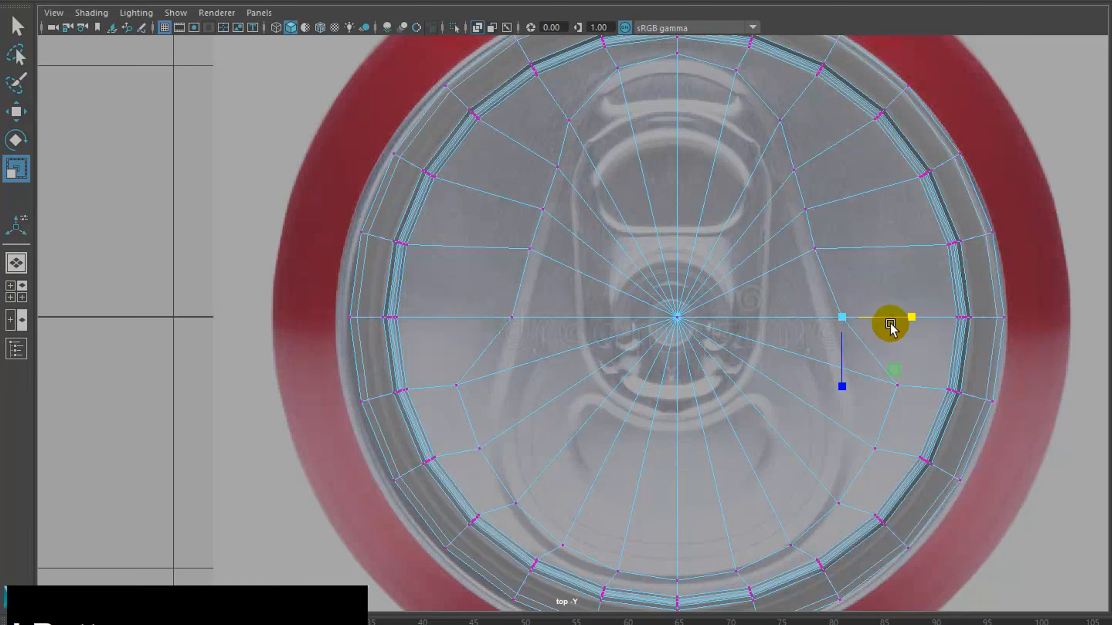
{"action": "key", "text": "w"}
{"action": "left_click_drag", "start_coordinate": [913, 317], "coordinate": [904, 317]}
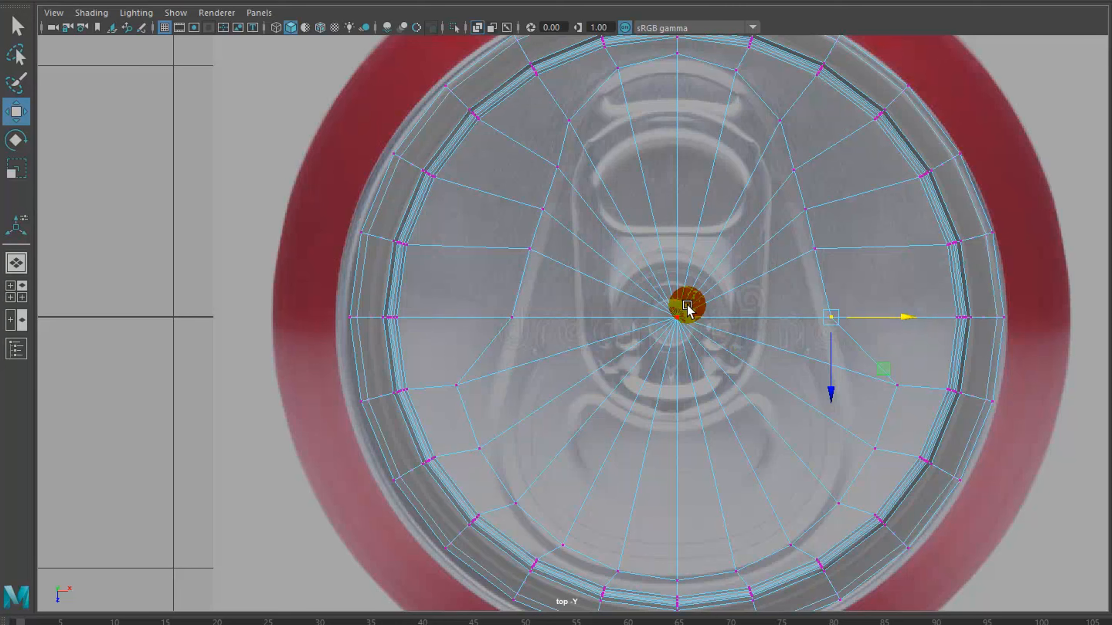
Return to object mode and nudge the top-view reference image slightly right and up relative to the can mesh.
{"action": "scroll", "coordinate": [788, 237], "scroll_direction": "down", "scroll_amount": 4}
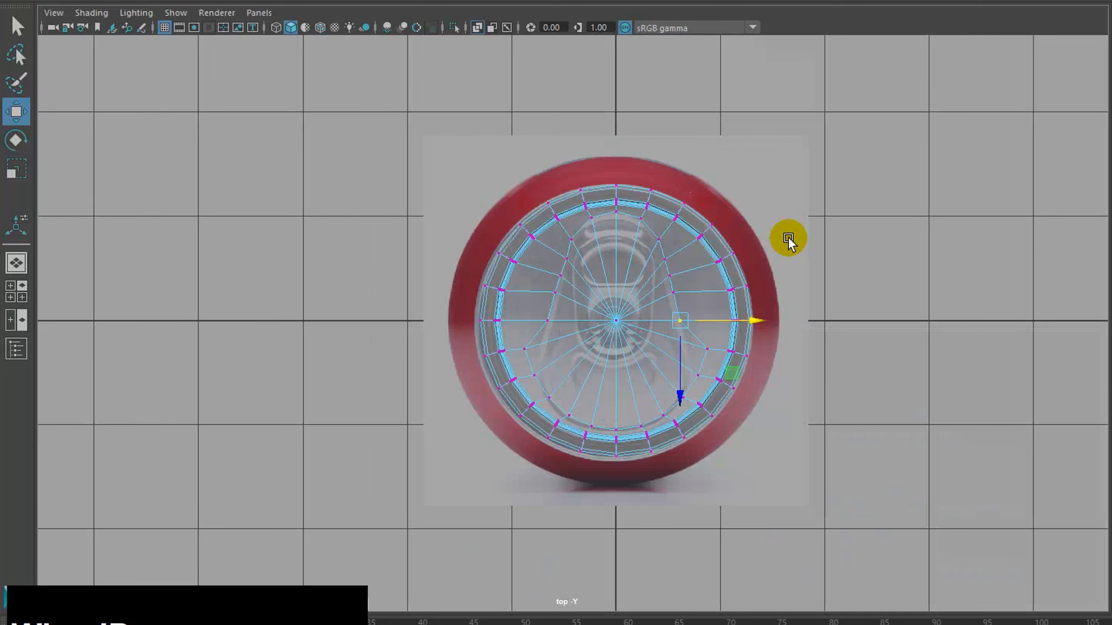
{"action": "scroll", "coordinate": [788, 237], "scroll_direction": "up", "scroll_amount": 1}
{"action": "key", "text": "F8"}
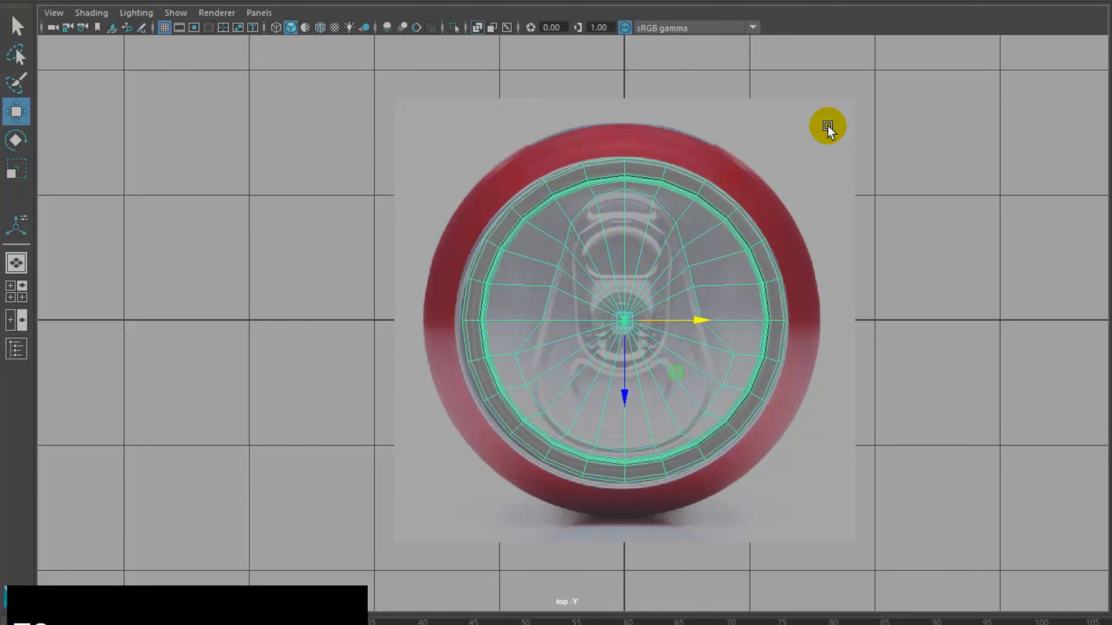
{"action": "left_click", "coordinate": [826, 125]}
{"action": "scroll", "coordinate": [714, 316], "scroll_direction": "up", "scroll_amount": 6}
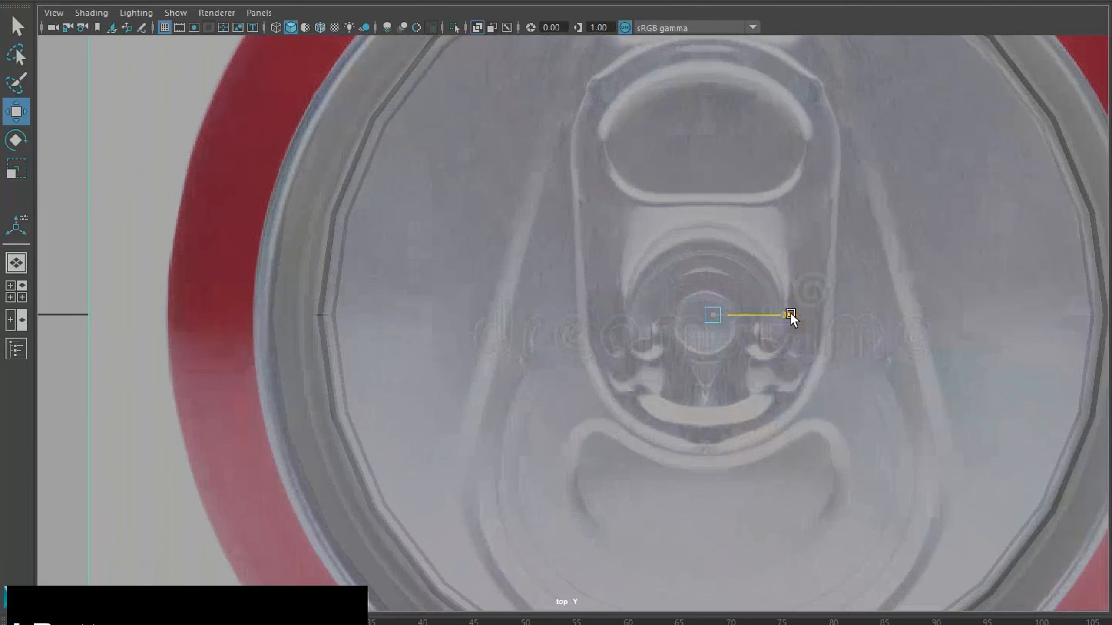
{"action": "left_click_drag", "start_coordinate": [791, 315], "coordinate": [799, 313]}
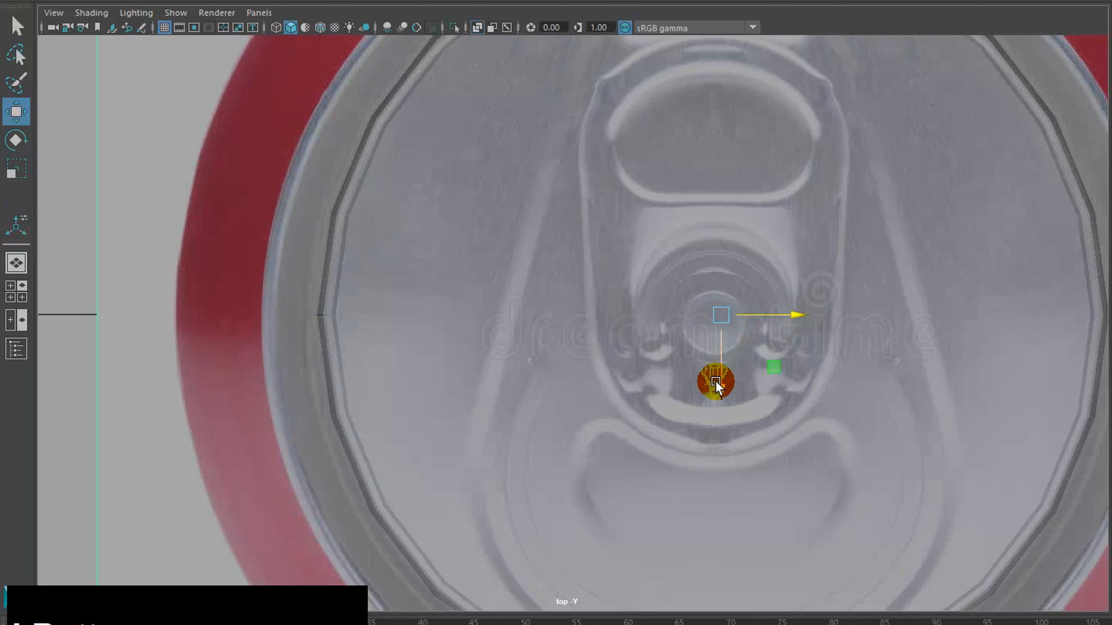
{"action": "left_click_drag", "start_coordinate": [718, 381], "coordinate": [719, 371]}
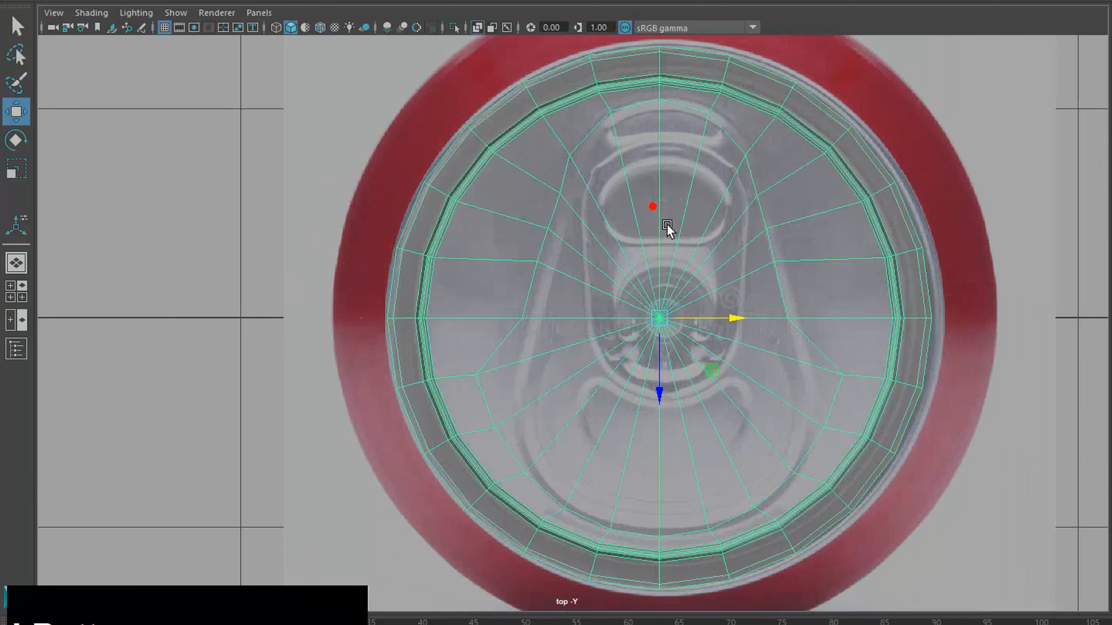
Enable Wireframe on Shaded in the top view and deselect the can mesh.
{"action": "left_click", "coordinate": [718, 278]}
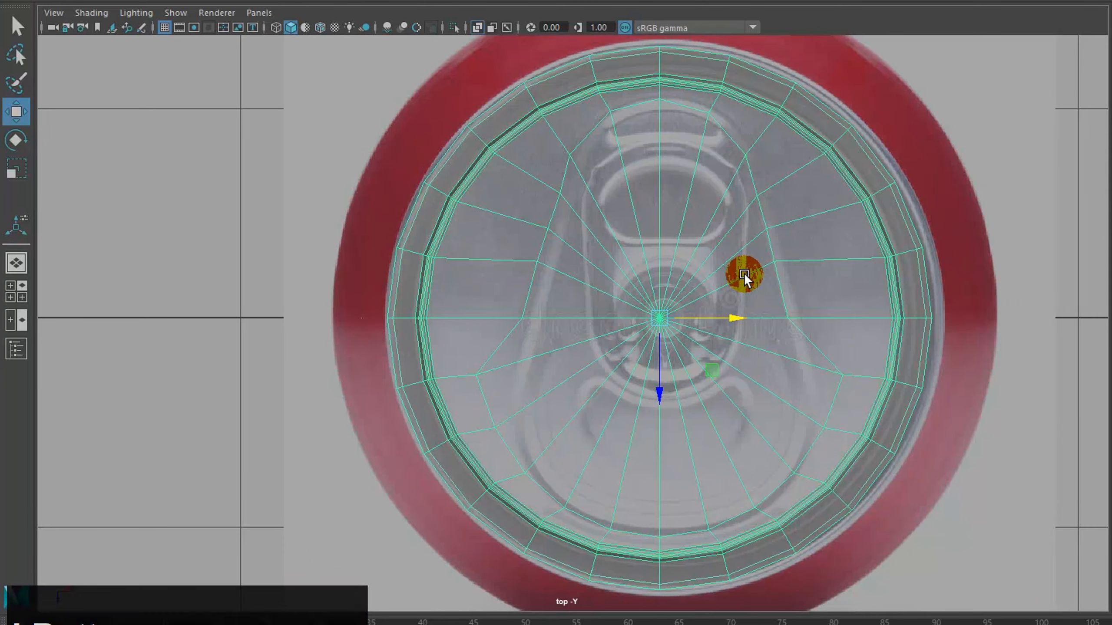
{"action": "left_click", "coordinate": [1030, 216]}
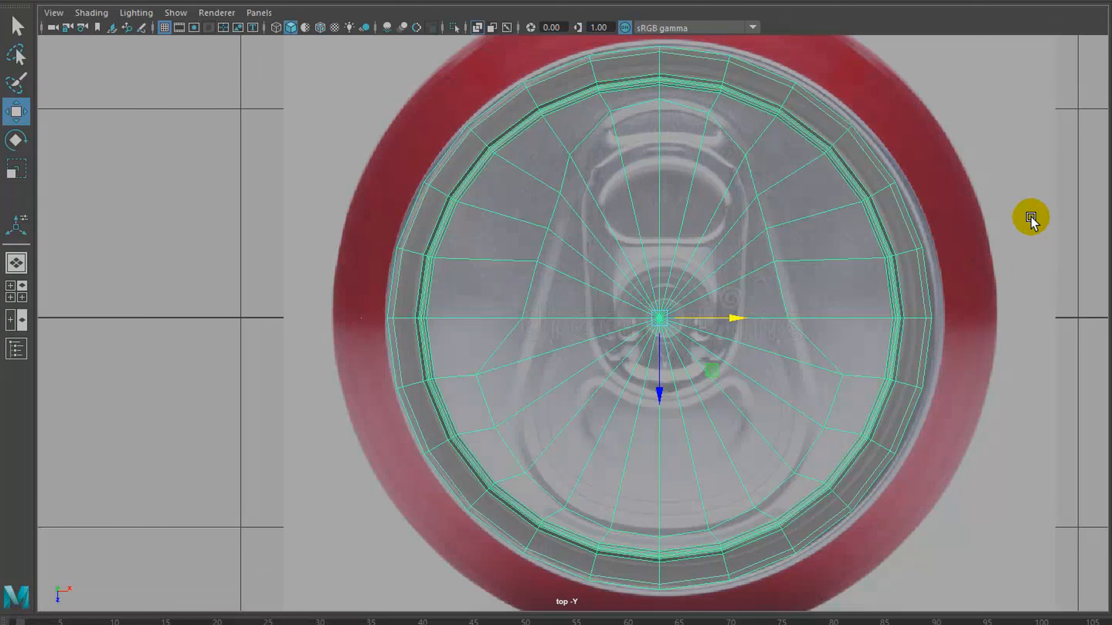
{"action": "left_click", "coordinate": [817, 187]}
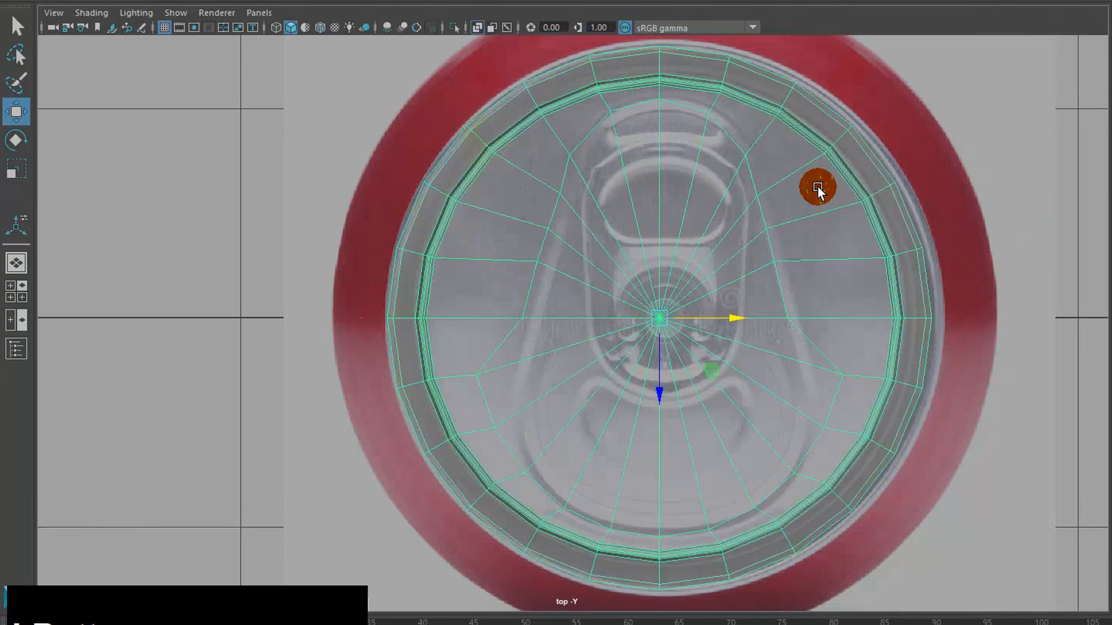
{"action": "left_click", "coordinate": [90, 12]}
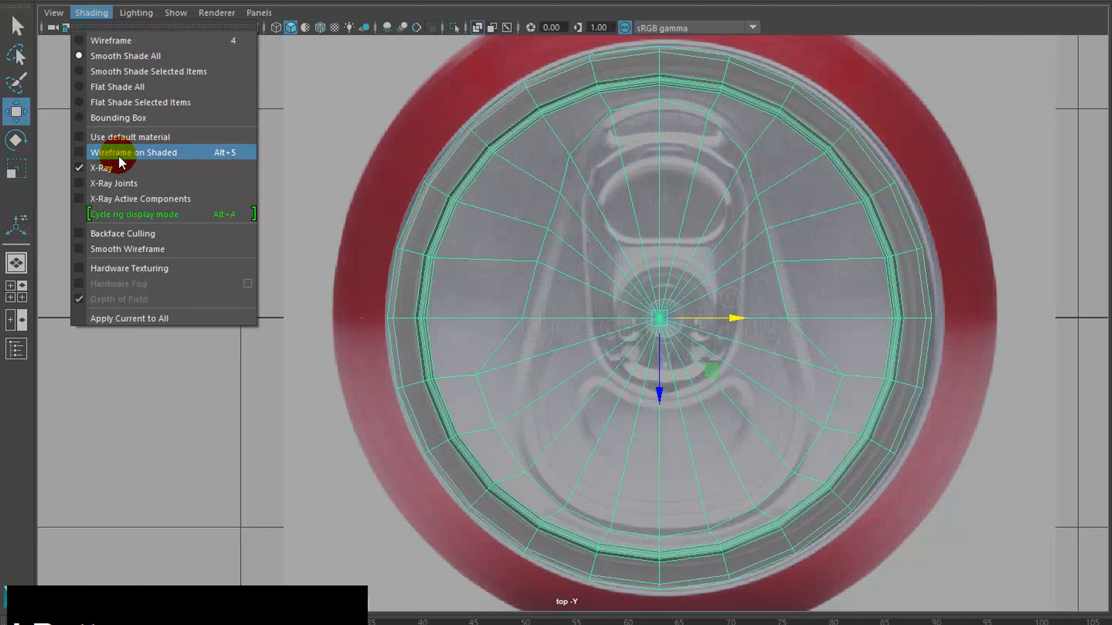
{"action": "left_click", "coordinate": [118, 155]}
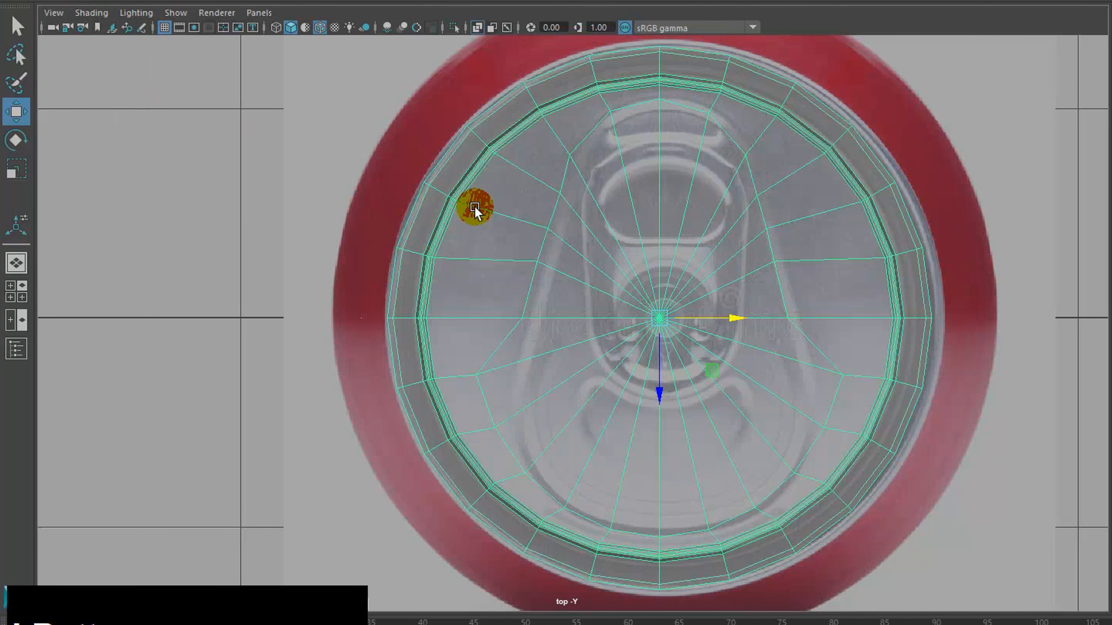
{"action": "left_click", "coordinate": [166, 125]}
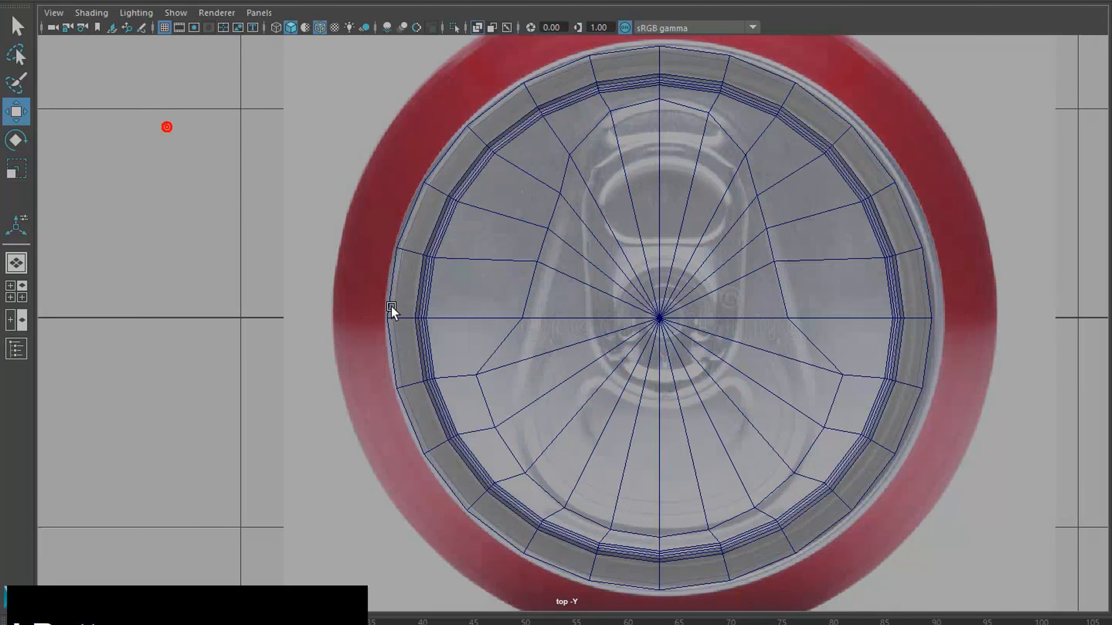
Shift the top-view reference image slightly left so its lid lines up better with the can mesh.
{"action": "left_click", "coordinate": [337, 175]}
{"action": "left_click_drag", "start_coordinate": [747, 309], "coordinate": [739, 309]}
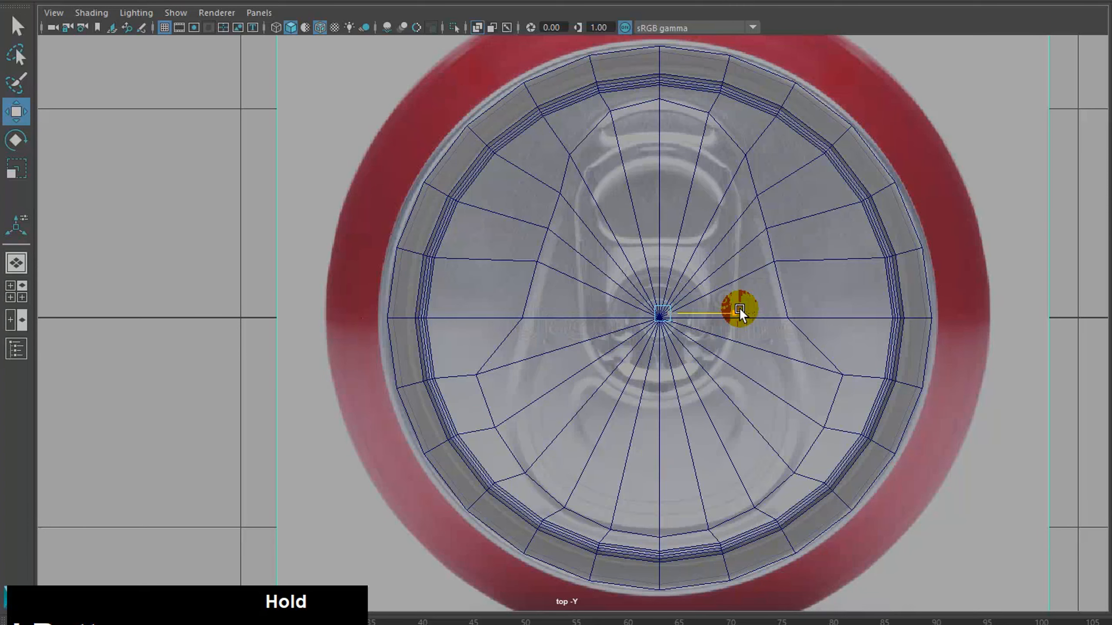
{"action": "left_click_drag", "start_coordinate": [739, 308], "coordinate": [739, 308]}
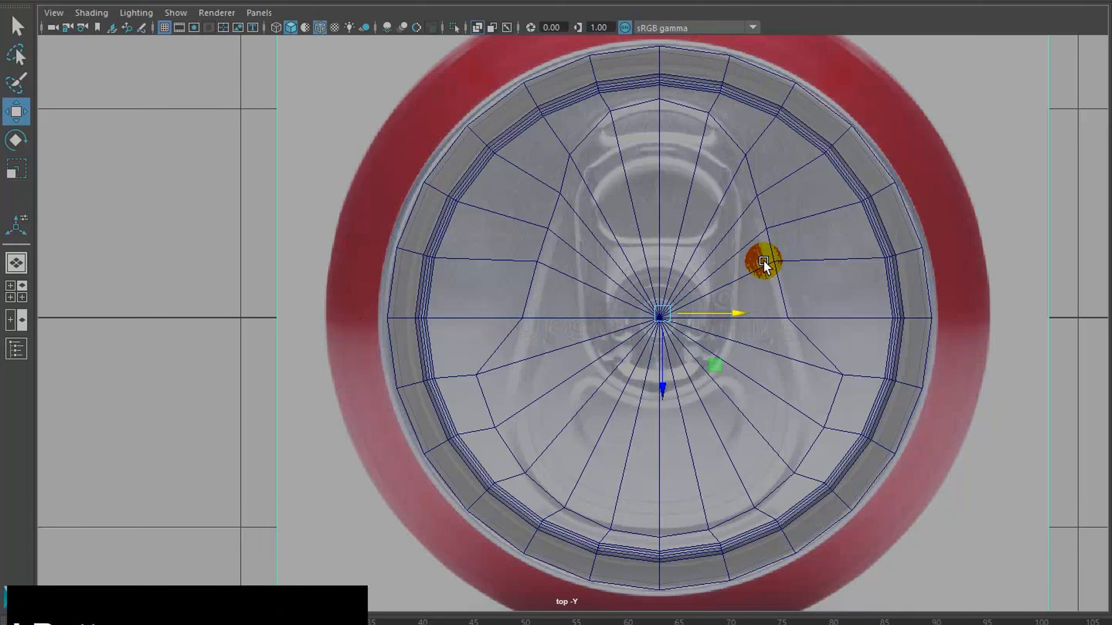
Return to vertex editing and nudge the four vertices along the recess's right side slightly outward.
{"action": "scroll", "coordinate": [764, 260], "scroll_direction": "up", "scroll_amount": 3}
{"action": "right_click_drag", "start_coordinate": [863, 230], "coordinate": [797, 231]}
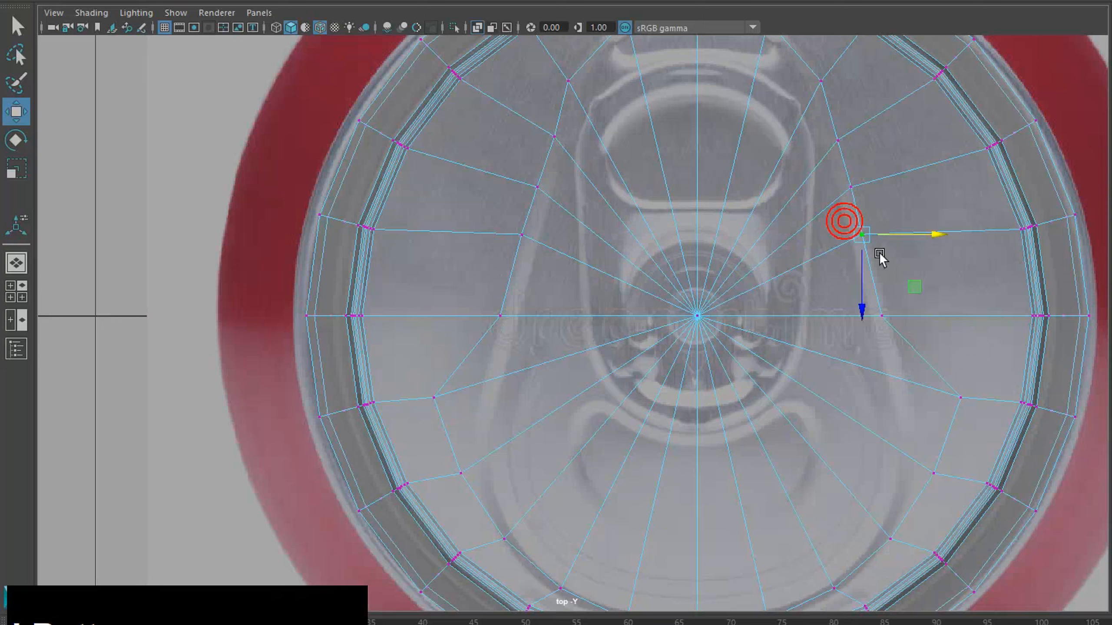
{"action": "left_click_drag", "start_coordinate": [898, 233], "coordinate": [900, 233]}
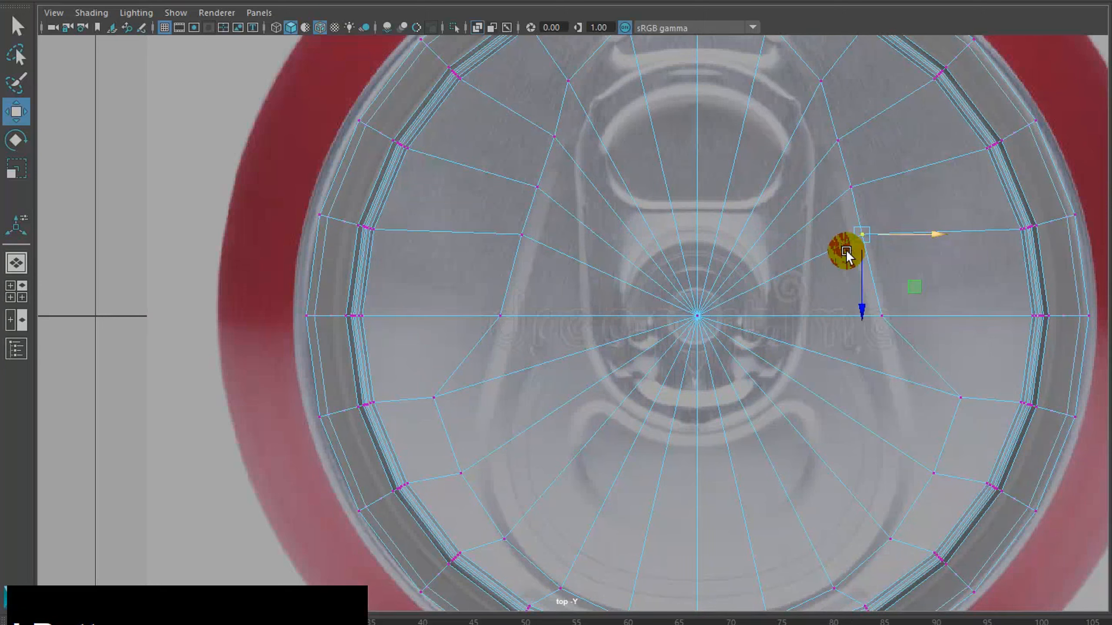
{"action": "left_click_drag", "start_coordinate": [833, 129], "coordinate": [905, 324]}
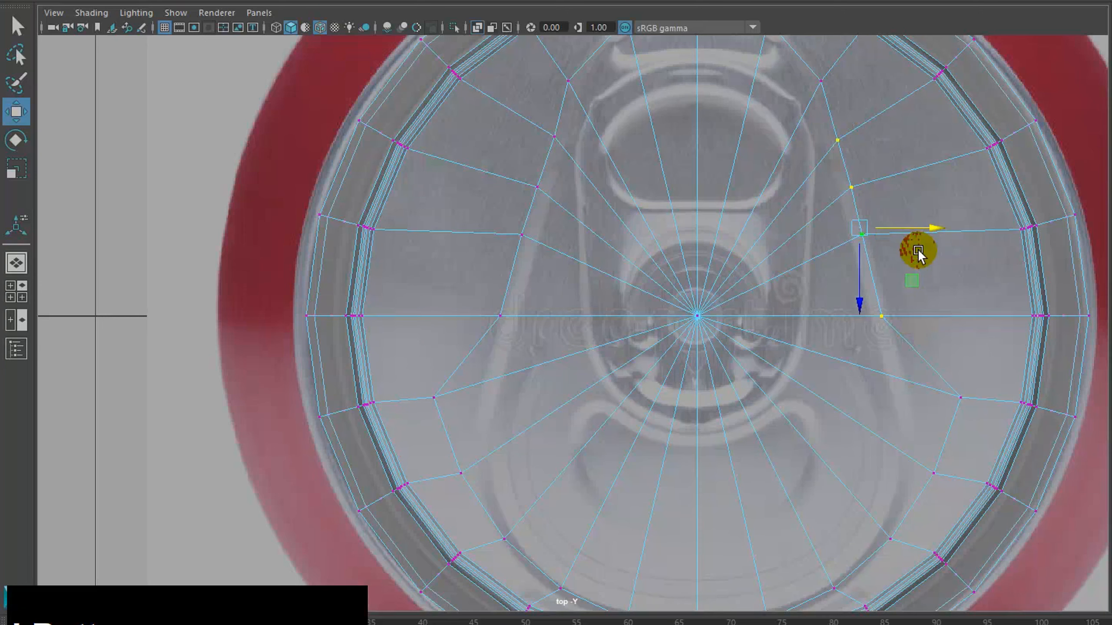
{"action": "left_click_drag", "start_coordinate": [923, 228], "coordinate": [924, 228]}
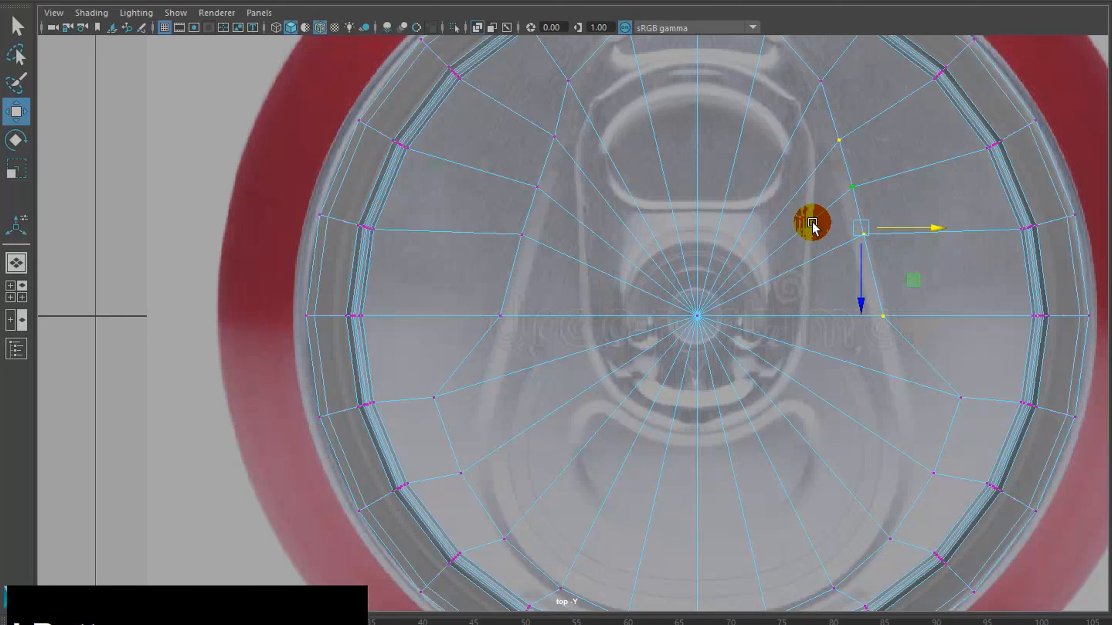
Select the vertex pair just below the horizontal midline and scale it closer together onto the recess sides.
{"action": "middle_click_drag", "start_coordinate": [790, 323], "coordinate": [675, 261], "text": "alt"}
{"action": "left_click", "coordinate": [439, 249]}
{"action": "left_click", "coordinate": [963, 292], "text": "shift"}
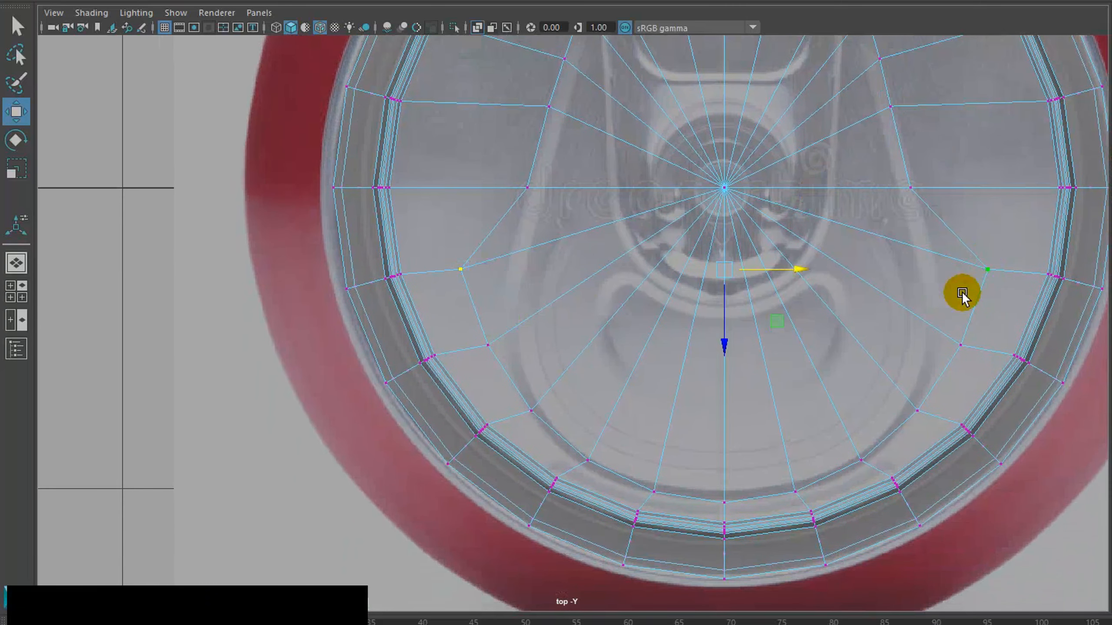
{"action": "key", "text": "r"}
{"action": "left_click_drag", "start_coordinate": [794, 265], "coordinate": [780, 268]}
Scale the following vertex pair, where the recess begins curving at its wide end, slightly closer together.
{"action": "left_click_drag", "start_coordinate": [520, 353], "coordinate": [520, 353]}
{"action": "left_click_drag", "start_coordinate": [908, 318], "coordinate": [968, 365], "text": "shift"}
{"action": "key", "text": "w"}
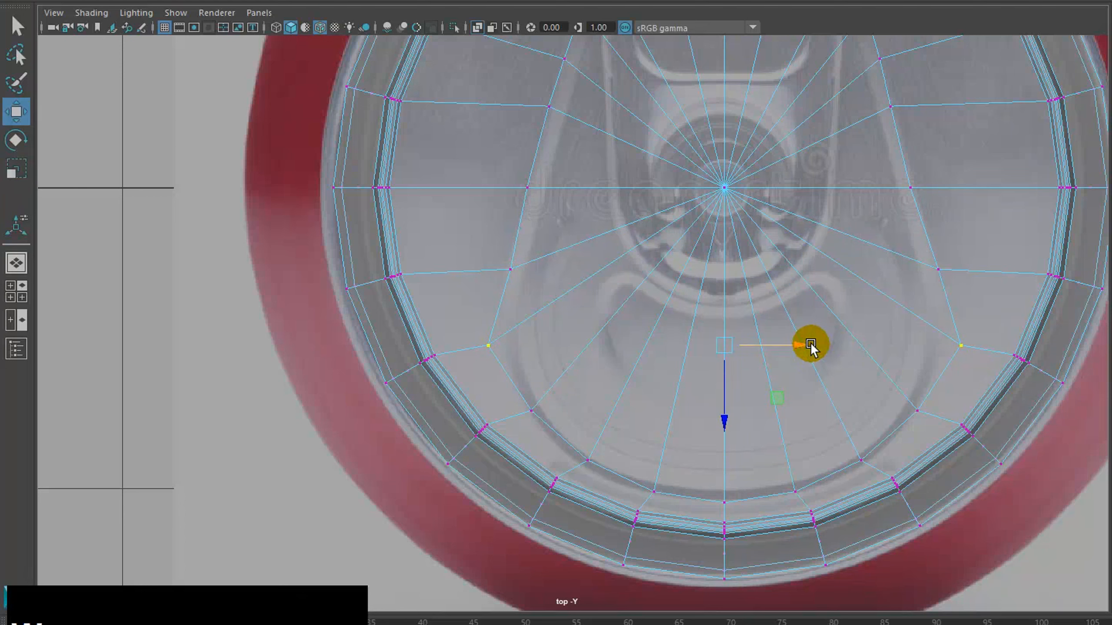
{"action": "key", "text": "r"}
{"action": "left_click_drag", "start_coordinate": [797, 348], "coordinate": [793, 346]}
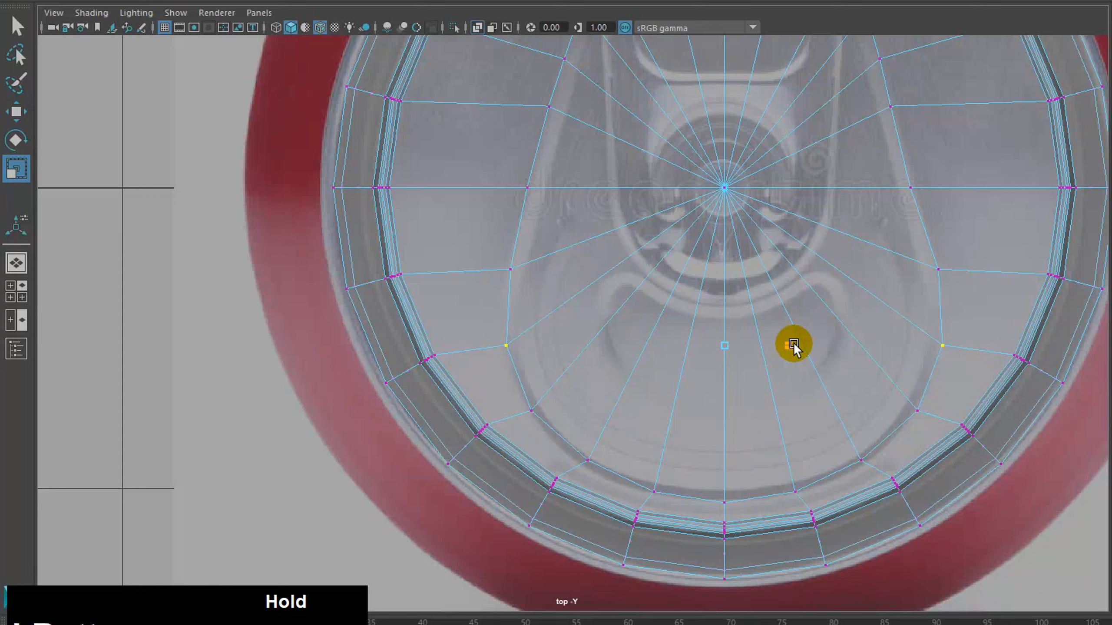
Select the fourth vertex pair below the midline on the recess's wide end and move it slightly toward the can rim.
{"action": "left_click_drag", "start_coordinate": [581, 443], "coordinate": [609, 475]}
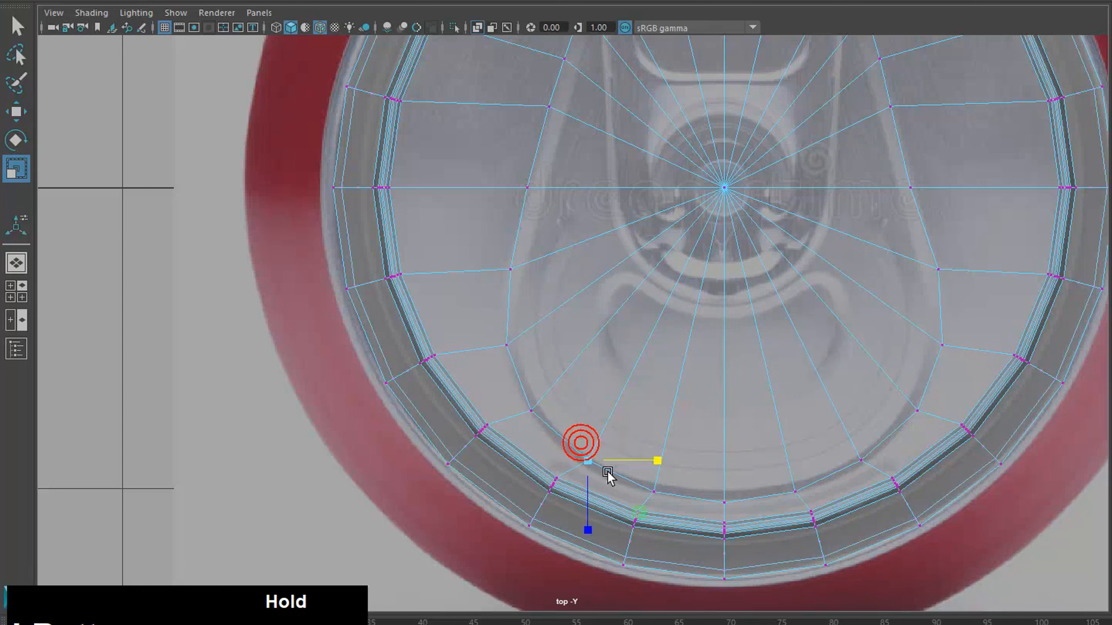
{"action": "left_click", "coordinate": [871, 466], "text": "shift"}
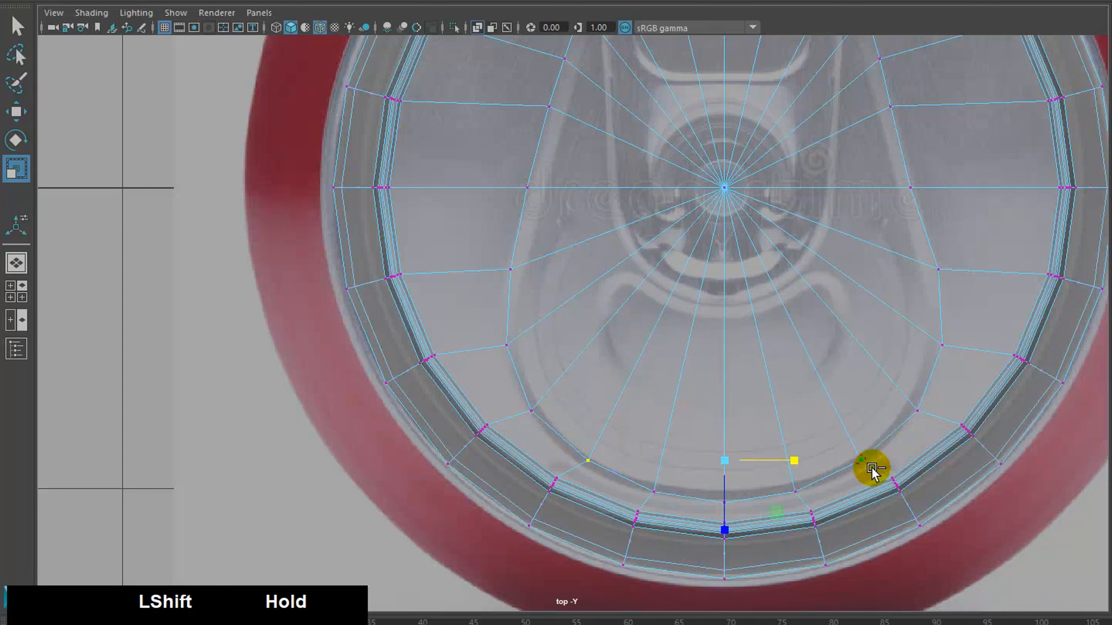
{"action": "key", "text": "w"}
{"action": "left_click_drag", "start_coordinate": [726, 531], "coordinate": [724, 540]}
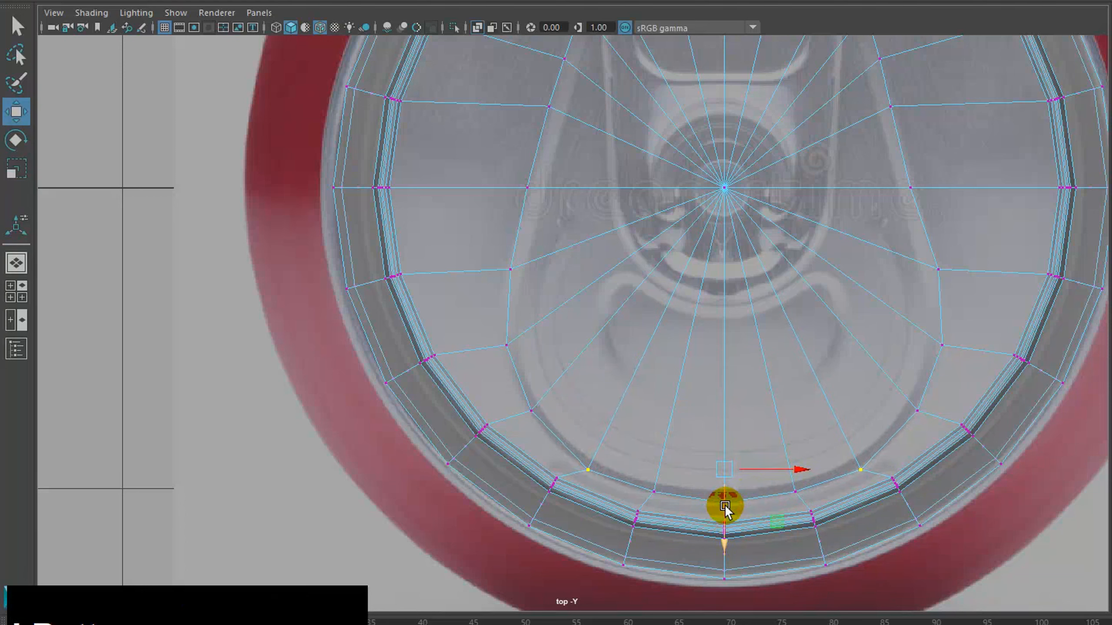
Spread the third vertex pair below the midline slightly wider and raise it slightly onto the recess curve.
{"action": "left_click_drag", "start_coordinate": [518, 399], "coordinate": [544, 421], "text": "shift"}
{"action": "left_click", "coordinate": [906, 395], "text": "shift"}
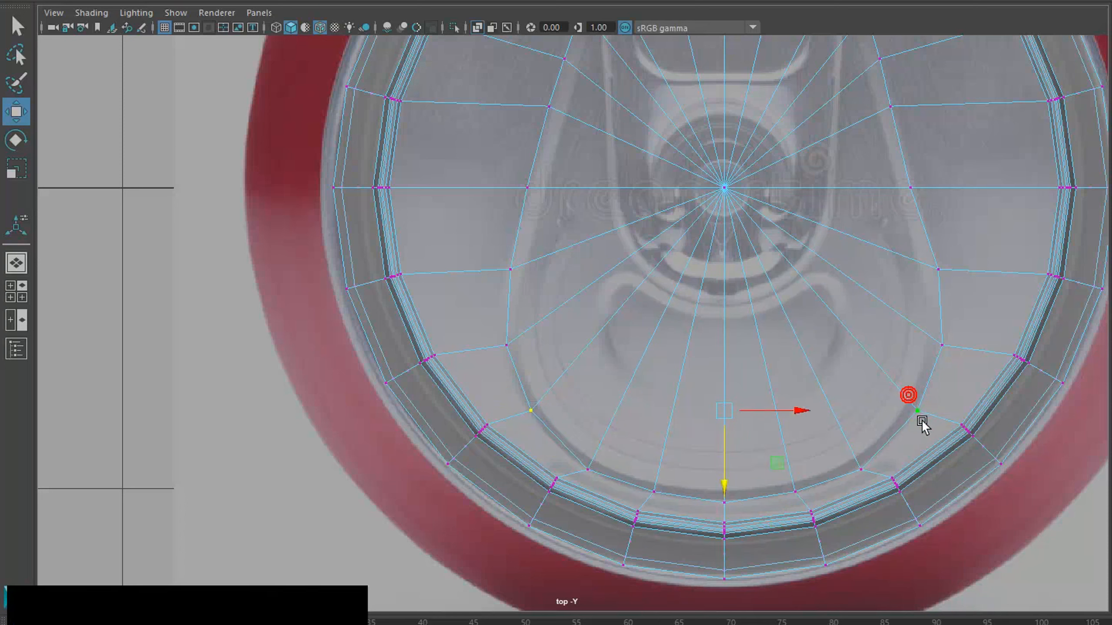
{"action": "key", "text": "r"}
{"action": "left_click_drag", "start_coordinate": [800, 409], "coordinate": [801, 409]}
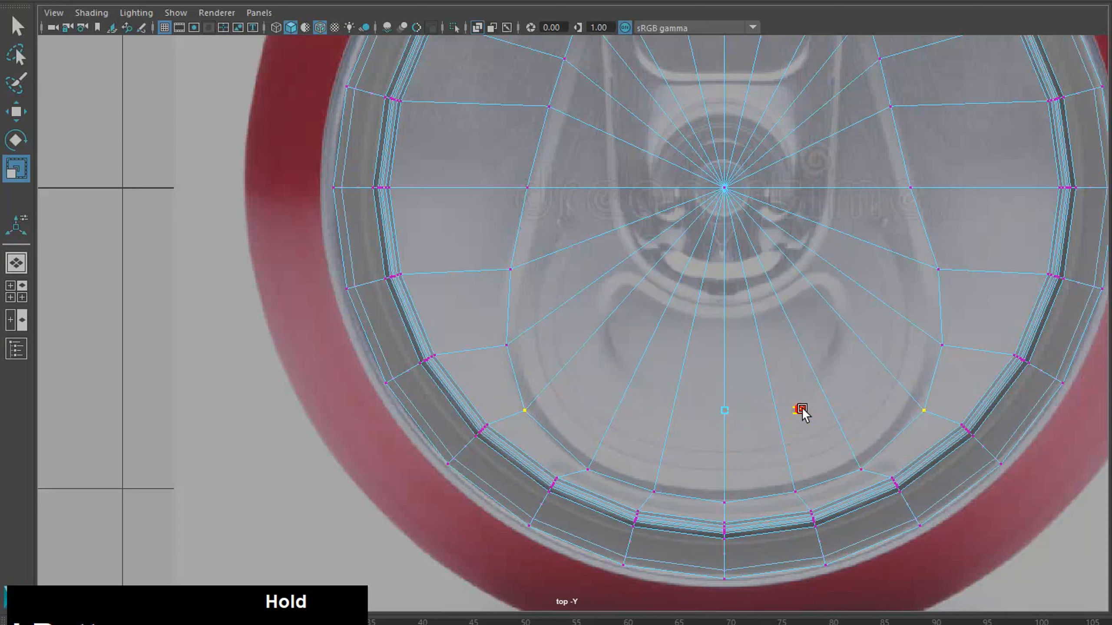
{"action": "key", "text": "w"}
{"action": "left_click_drag", "start_coordinate": [727, 479], "coordinate": [728, 475]}
Widen the fourth vertex pair below the midline and raise it slightly to follow the recess's rounded corner.
{"action": "left_click", "coordinate": [591, 472]}
{"action": "left_click", "coordinate": [848, 477], "text": "shift"}
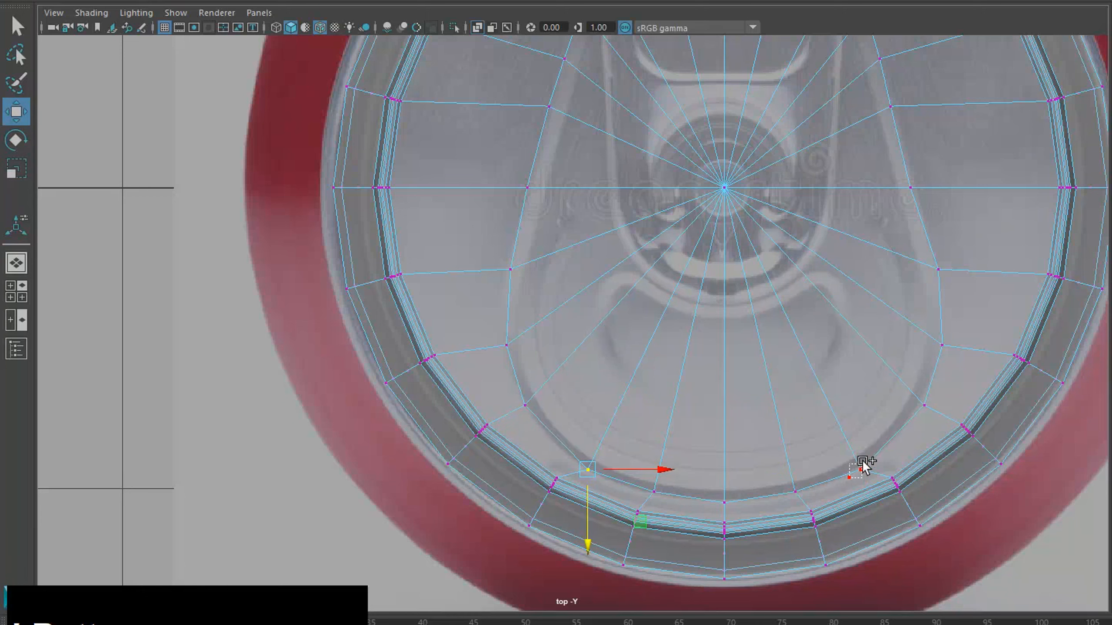
{"action": "key", "text": "r"}
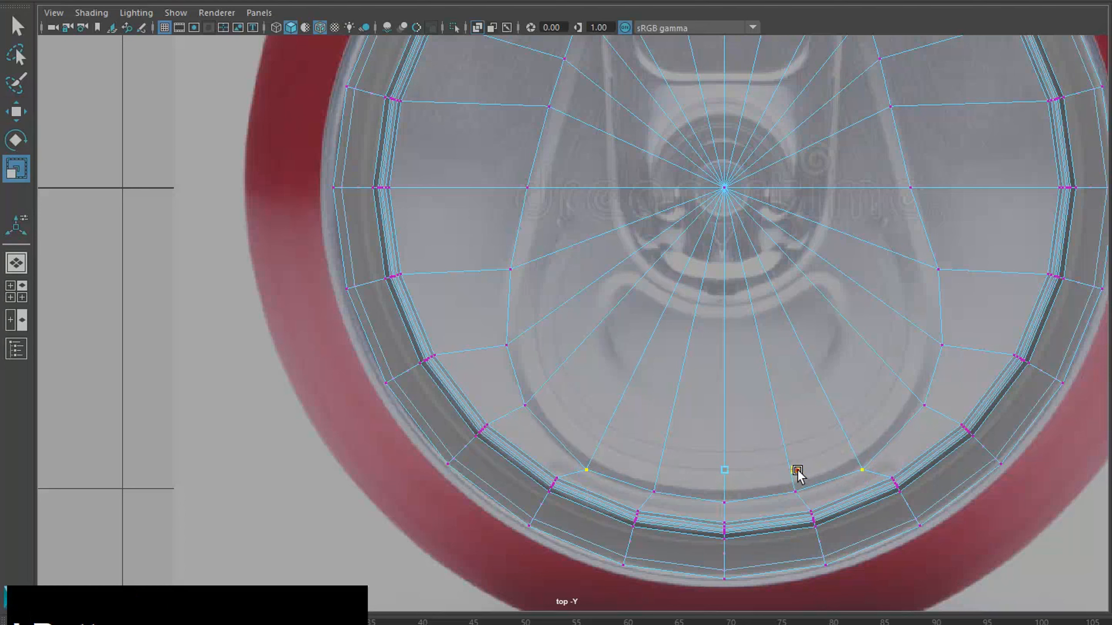
{"action": "left_click_drag", "start_coordinate": [795, 471], "coordinate": [799, 466]}
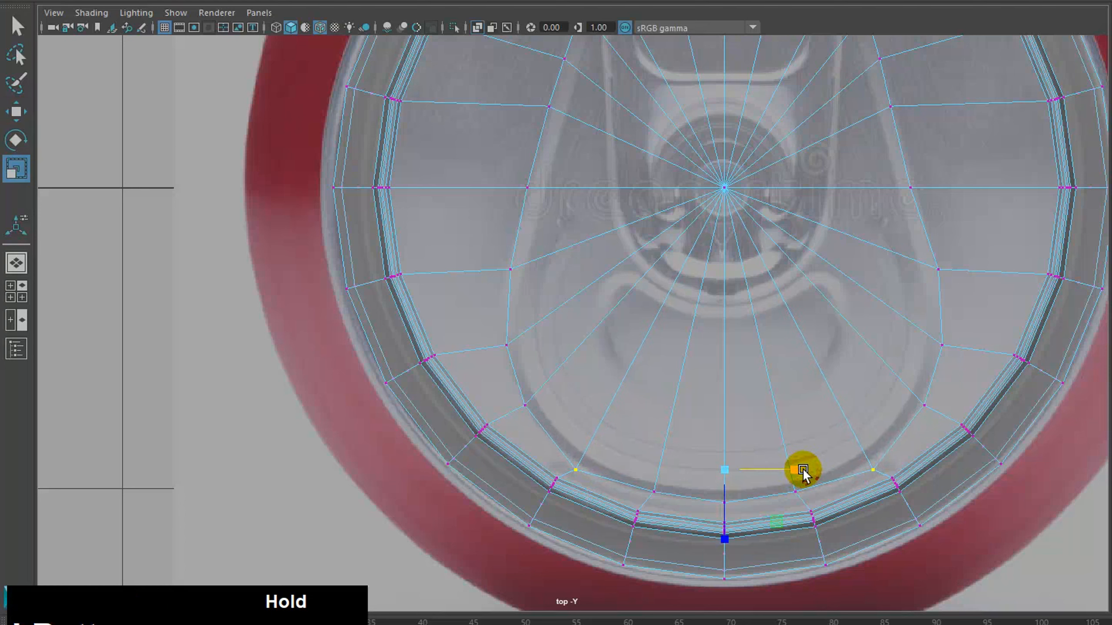
{"action": "key", "text": "w"}
{"action": "left_click_drag", "start_coordinate": [731, 531], "coordinate": [732, 495]}
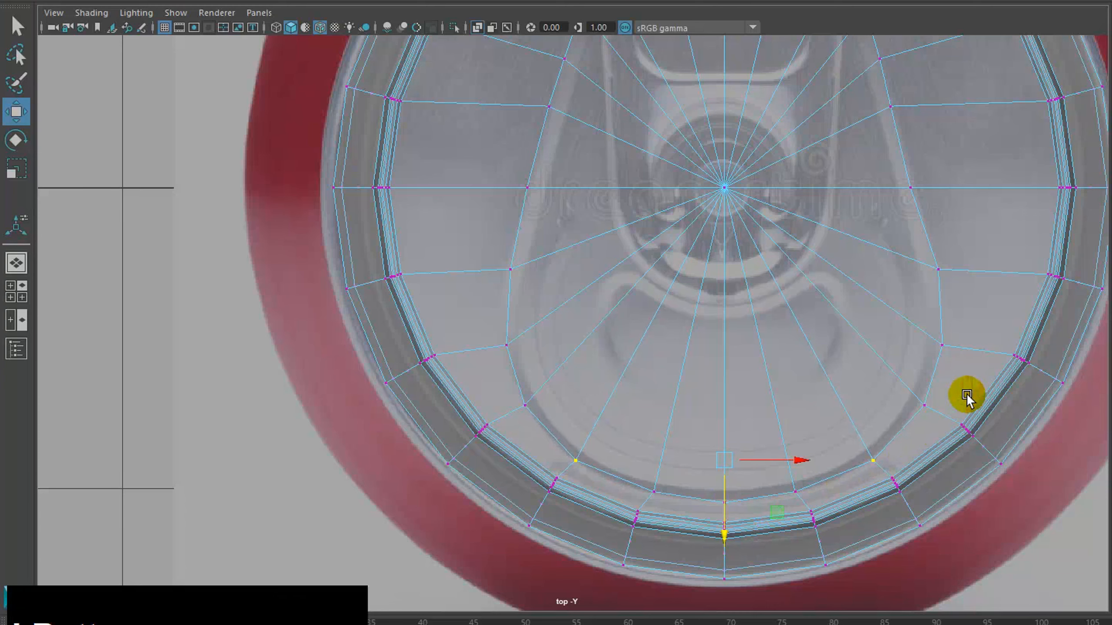
Lower the first vertex pair above the midline and scale it slightly wider onto the recess's straight sides.
{"action": "middle_click_drag", "start_coordinate": [794, 230], "coordinate": [789, 461], "text": "alt"}
{"action": "left_click_drag", "start_coordinate": [538, 344], "coordinate": [539, 345]}
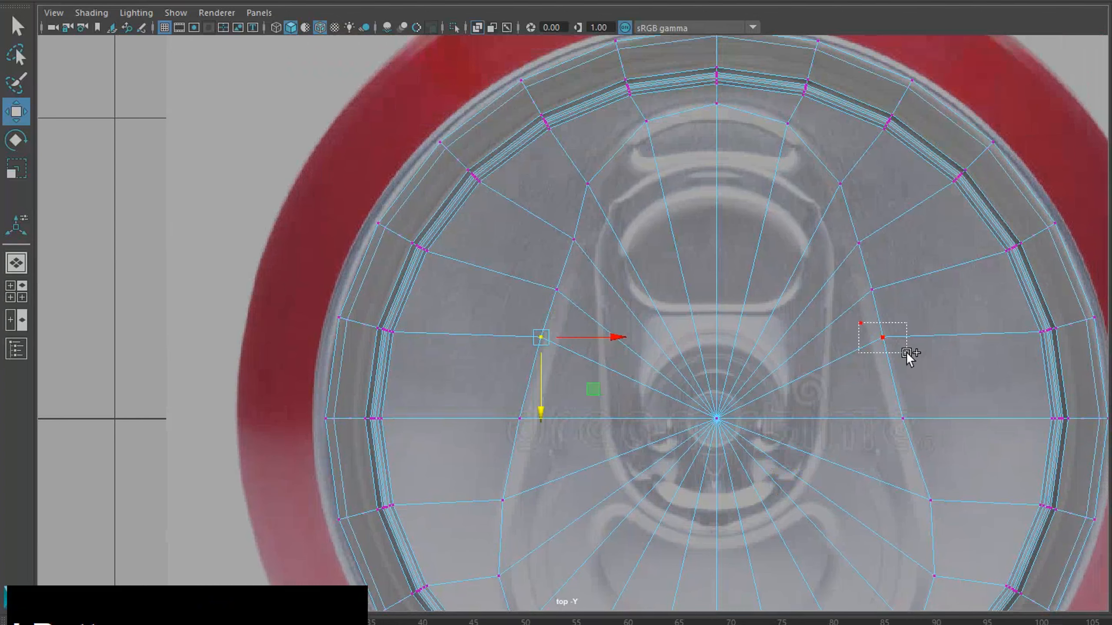
{"action": "left_click_drag", "start_coordinate": [905, 351], "coordinate": [911, 355], "text": "shift"}
{"action": "left_click", "coordinate": [710, 409]}
{"action": "left_click_drag", "start_coordinate": [709, 408], "coordinate": [708, 439]}
{"action": "key", "text": "r"}
{"action": "left_click_drag", "start_coordinate": [784, 372], "coordinate": [787, 365]}
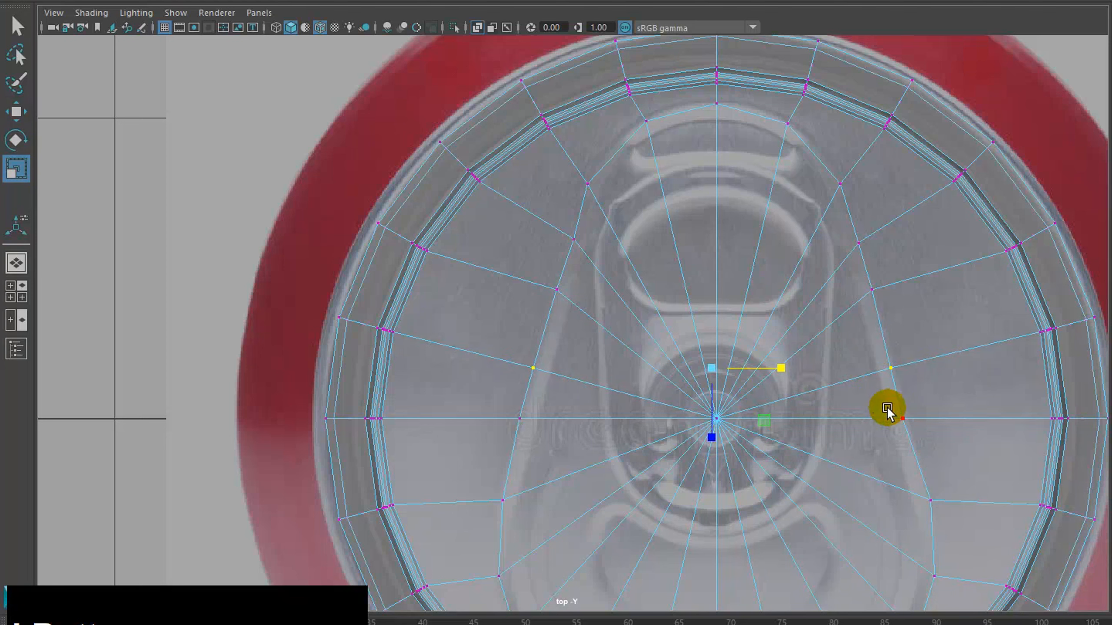
Nudge the right midline vertex slightly outward and select the ring vertex just above it.
{"action": "left_click_drag", "start_coordinate": [887, 409], "coordinate": [955, 417]}
{"action": "key", "text": "w"}
{"action": "left_click_drag", "start_coordinate": [885, 358], "coordinate": [929, 364]}
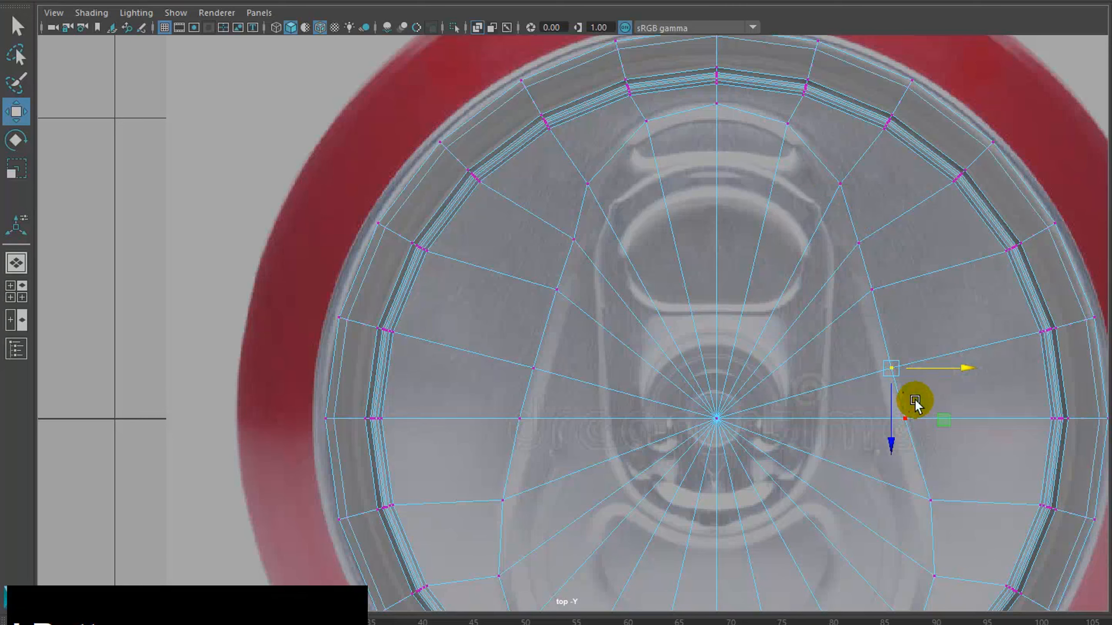
Examine the reshaped inner ring in the perspective view and compare it with the lid reference in the top view.
{"action": "middle_click_drag", "start_coordinate": [786, 343], "coordinate": [795, 148], "text": "alt"}
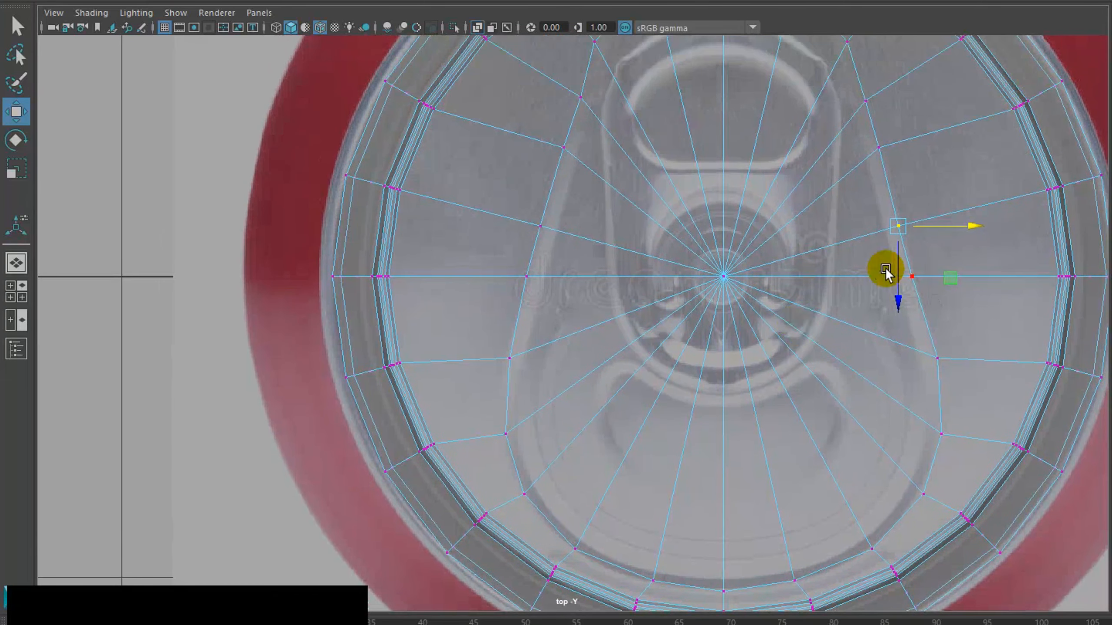
{"action": "key", "text": "space"}
{"action": "key", "text": "space"}
{"action": "left_click_drag", "start_coordinate": [902, 258], "coordinate": [896, 281], "text": "alt"}
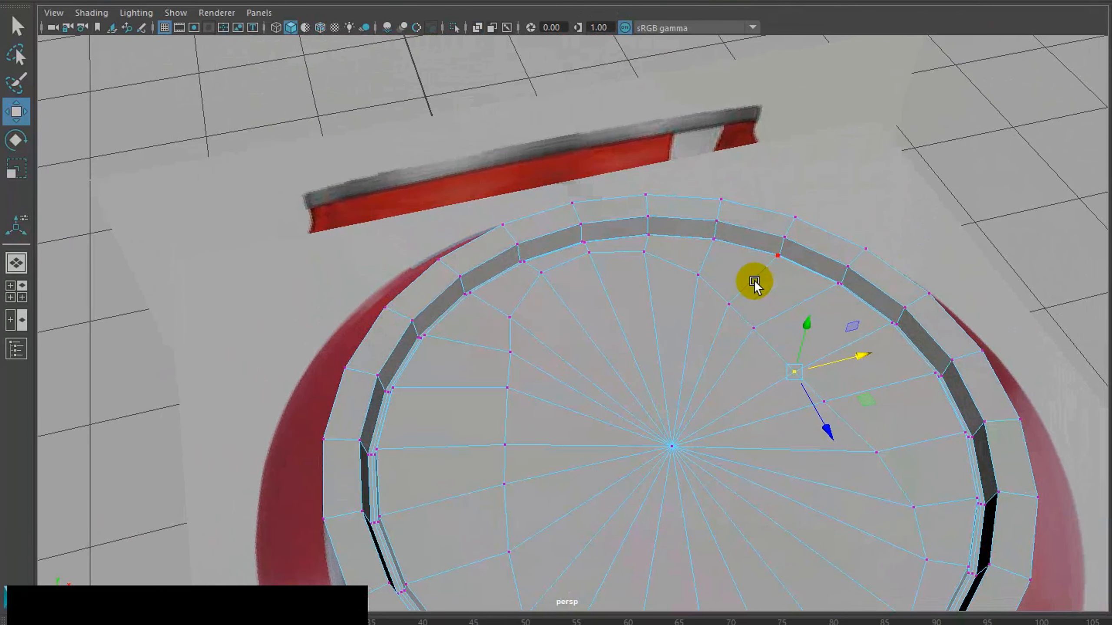
{"action": "key", "text": "space"}
{"action": "key", "text": "space"}
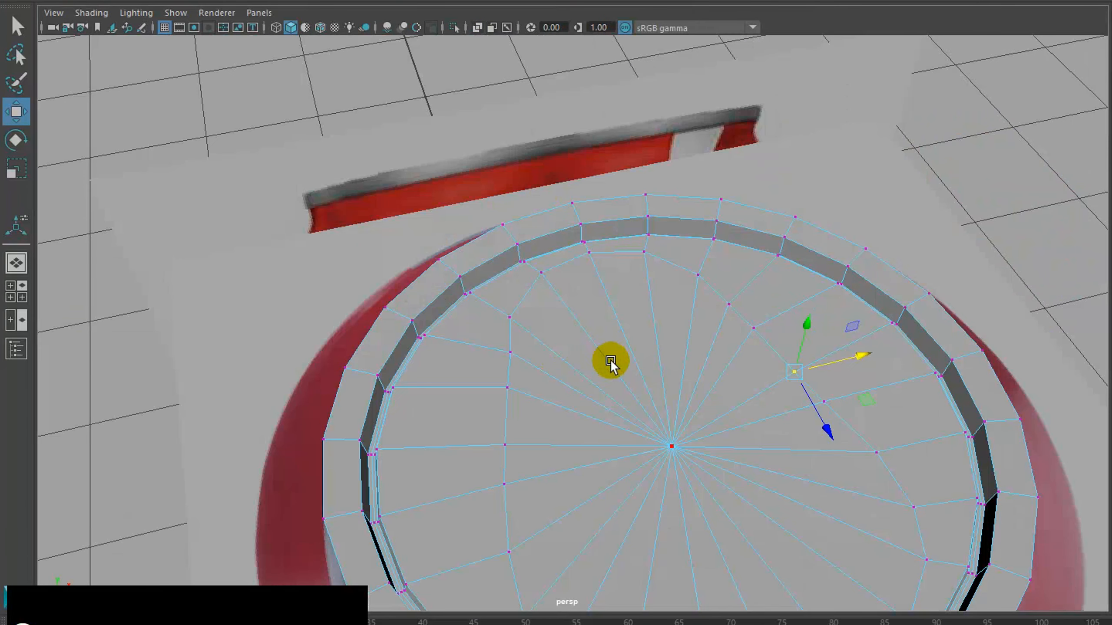
{"action": "left_click_drag", "start_coordinate": [610, 364], "coordinate": [594, 369], "text": "alt"}
{"action": "key", "text": "space"}
{"action": "key", "text": "space"}
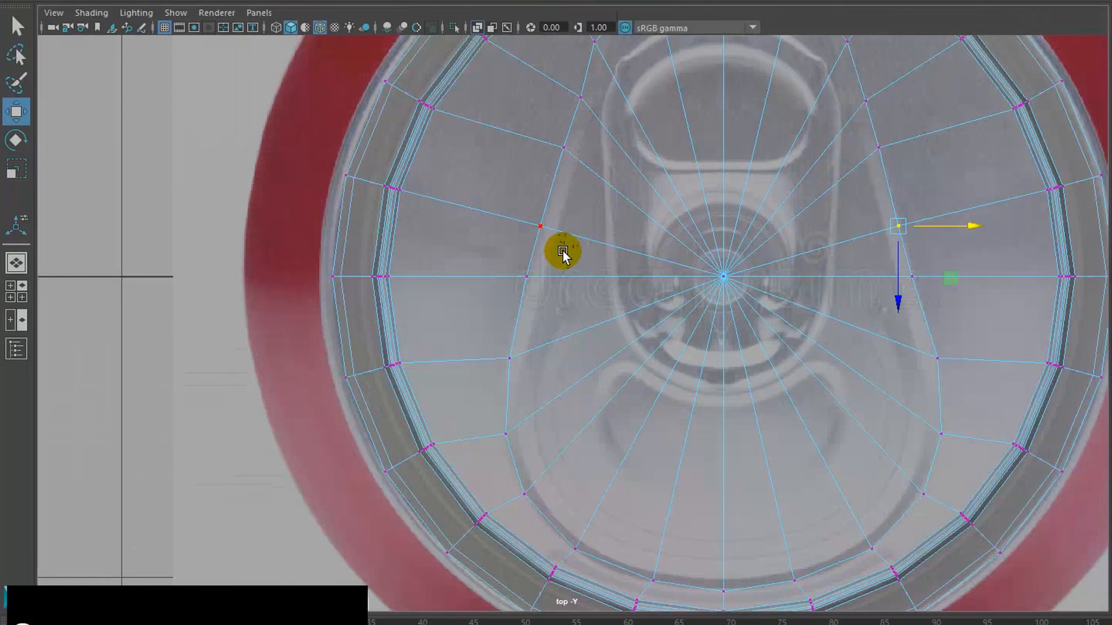
{"action": "middle_click_drag", "start_coordinate": [607, 121], "coordinate": [616, 309], "text": "alt"}
{"action": "left_click_drag", "start_coordinate": [577, 268], "coordinate": [610, 226]}
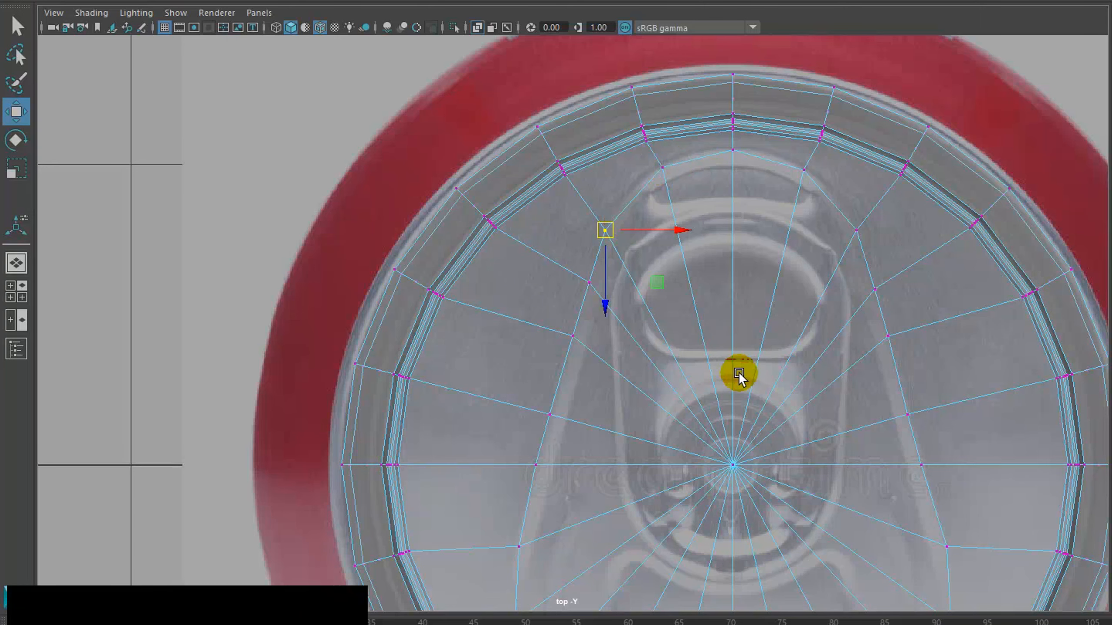
{"action": "middle_click_drag", "start_coordinate": [734, 367], "coordinate": [746, 175], "text": "alt"}
{"action": "middle_click_drag", "start_coordinate": [754, 313], "coordinate": [754, 294], "text": "alt"}
Scale the second vertex pair below the midline slightly wider to meet the recess's widest part.
{"action": "left_click_drag", "start_coordinate": [507, 392], "coordinate": [541, 421]}
{"action": "left_click_drag", "start_coordinate": [946, 391], "coordinate": [975, 417], "text": "shift"}
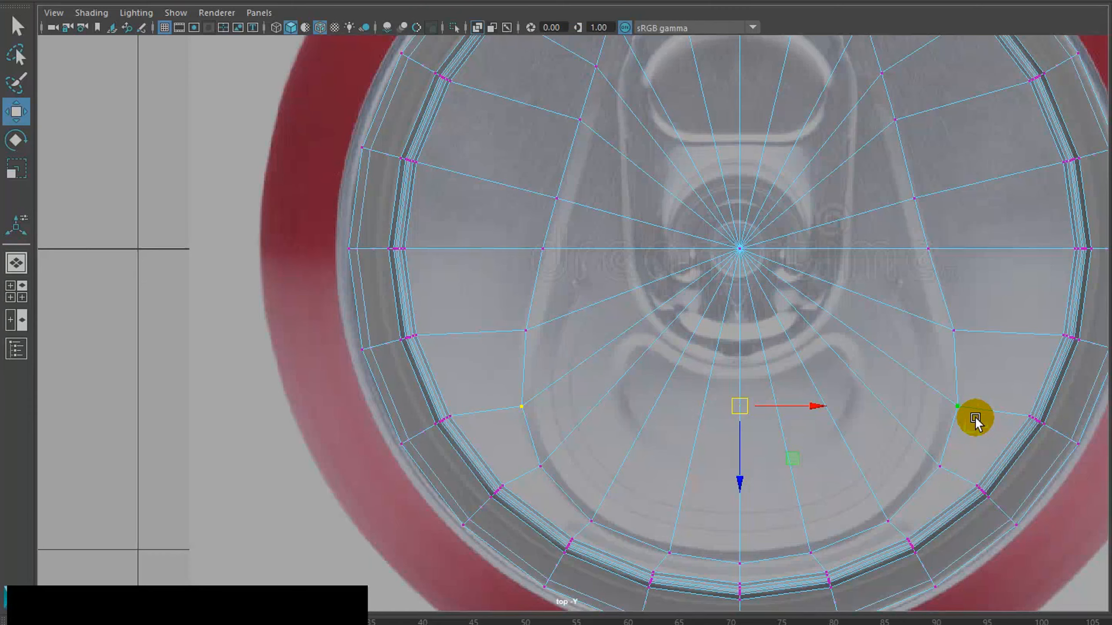
{"action": "key", "text": "r"}
{"action": "left_click_drag", "start_coordinate": [809, 406], "coordinate": [811, 406]}
Move the third vertex pair below the midline up slightly and scale it a little wider along the curve.
{"action": "left_click_drag", "start_coordinate": [523, 455], "coordinate": [556, 477]}
{"action": "key", "text": "w"}
{"action": "left_click_drag", "start_coordinate": [740, 543], "coordinate": [741, 538]}
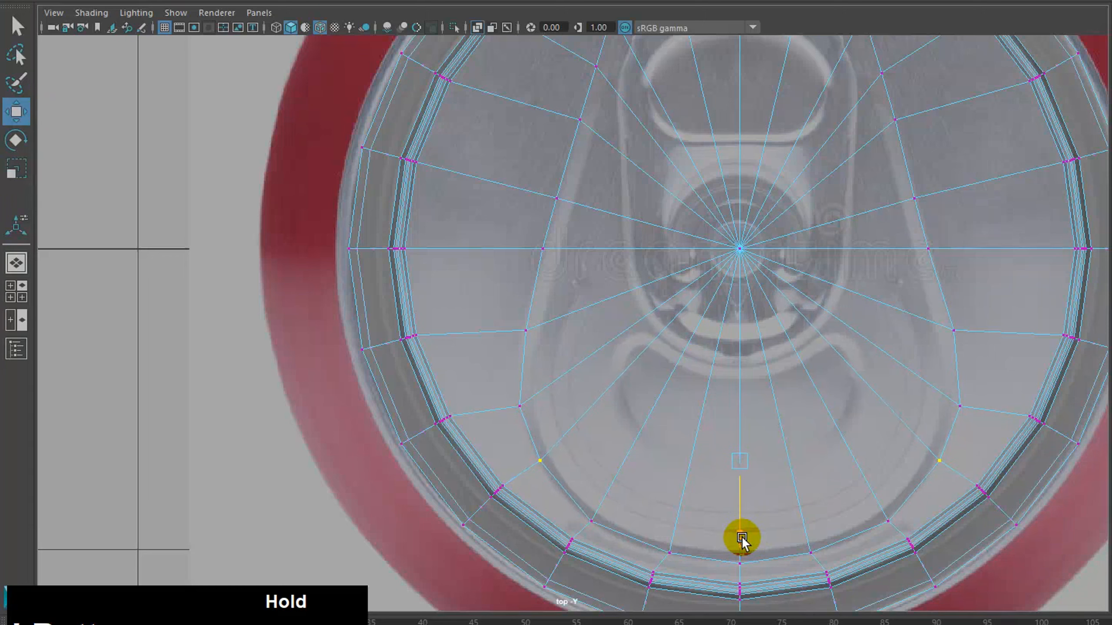
{"action": "key", "text": "r"}
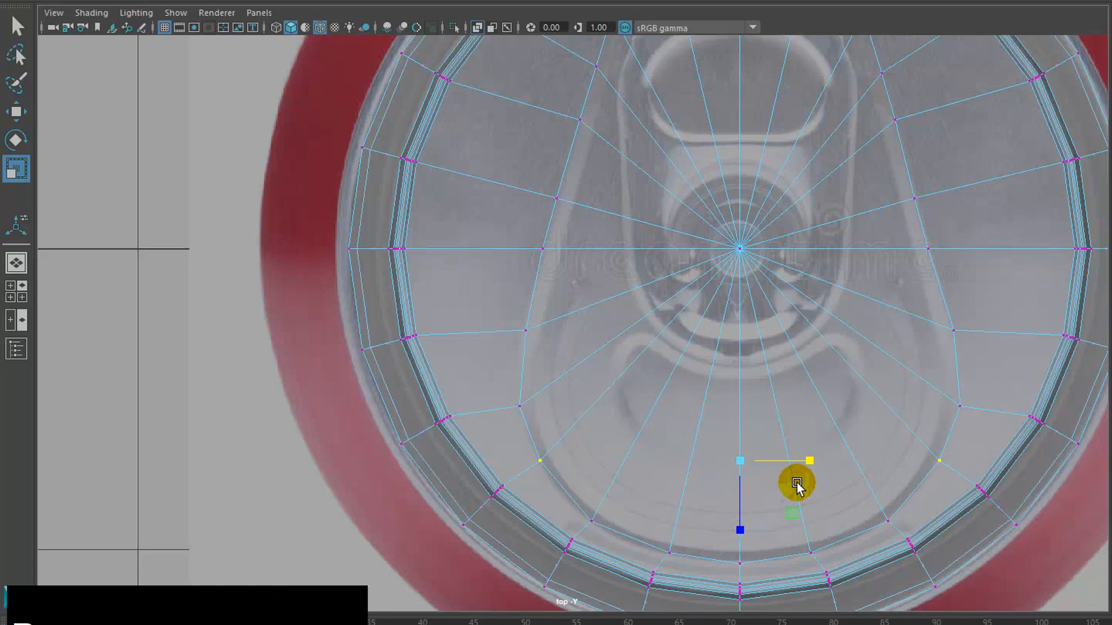
{"action": "left_click_drag", "start_coordinate": [809, 463], "coordinate": [811, 461]}
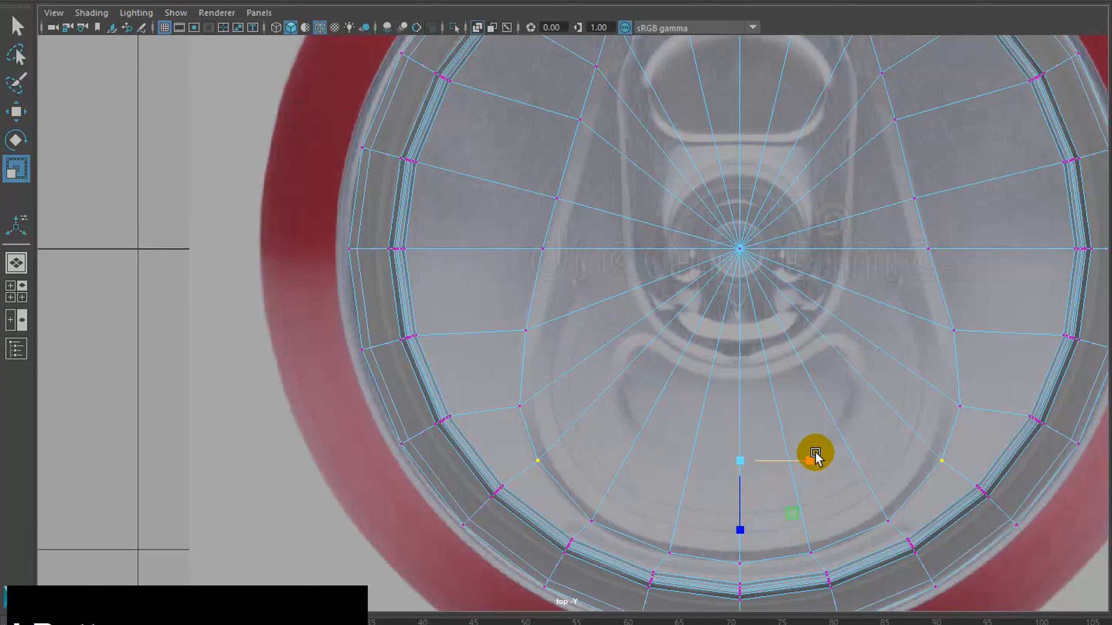
Lower the second vertex pair above the midline and scale it wider so it sits on the recess sides.
{"action": "middle_click_drag", "start_coordinate": [775, 345], "coordinate": [680, 387], "text": "alt"}
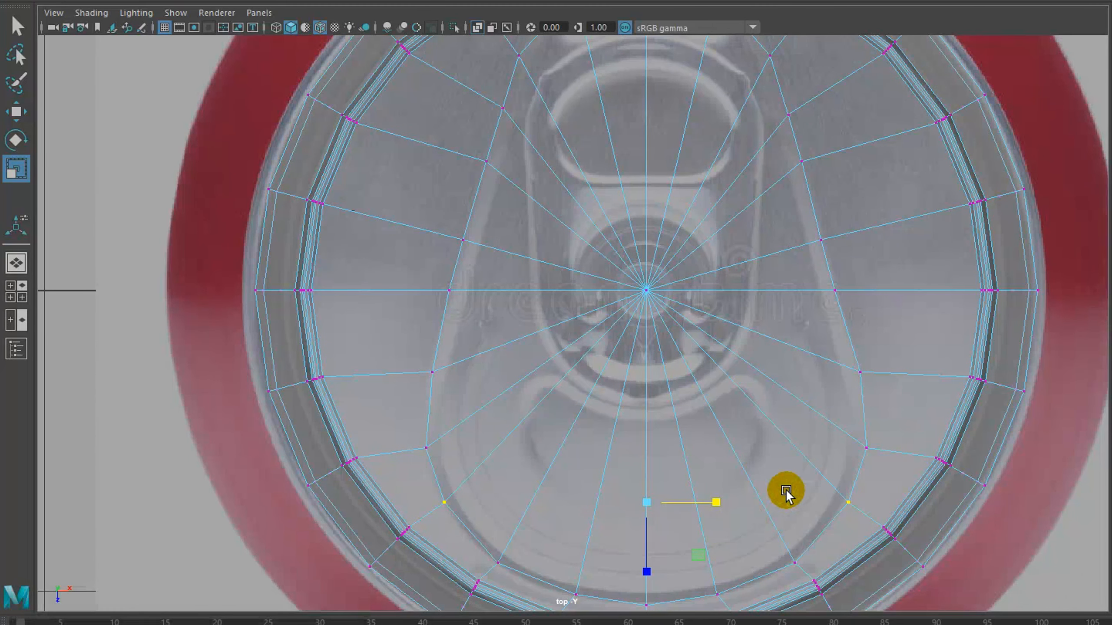
{"action": "middle_click_drag", "start_coordinate": [787, 491], "coordinate": [788, 387], "text": "alt"}
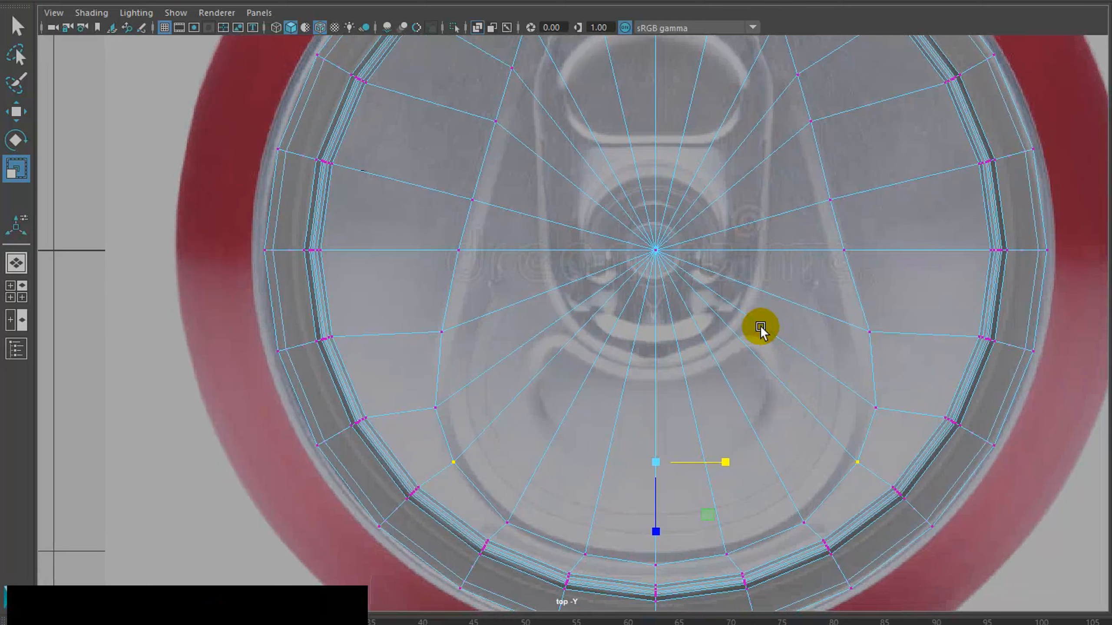
{"action": "middle_click_drag", "start_coordinate": [700, 291], "coordinate": [705, 383], "text": "alt"}
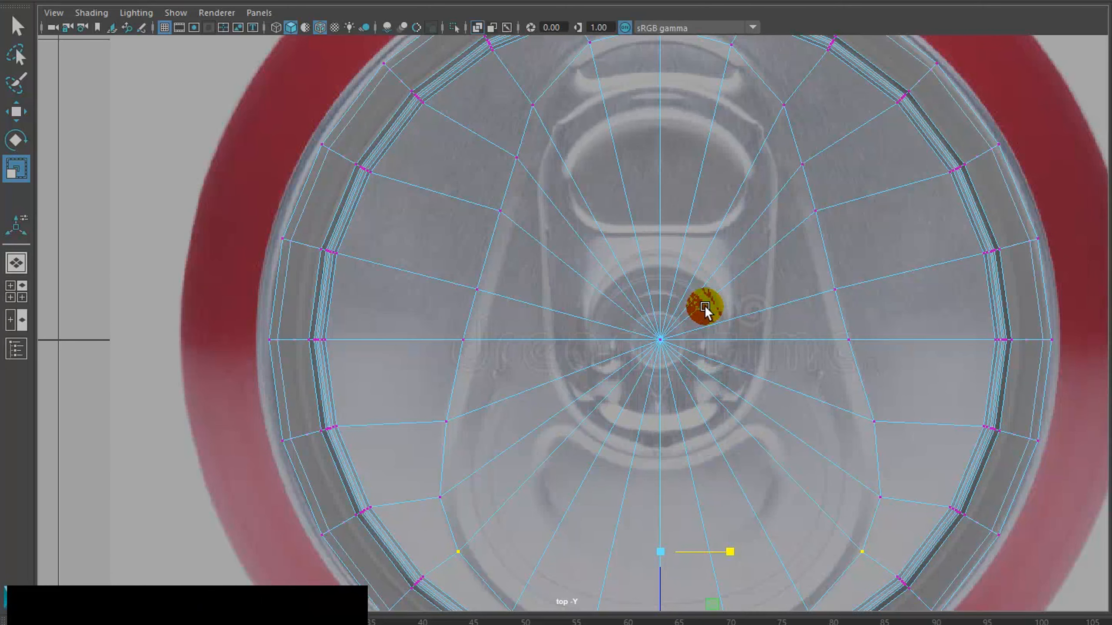
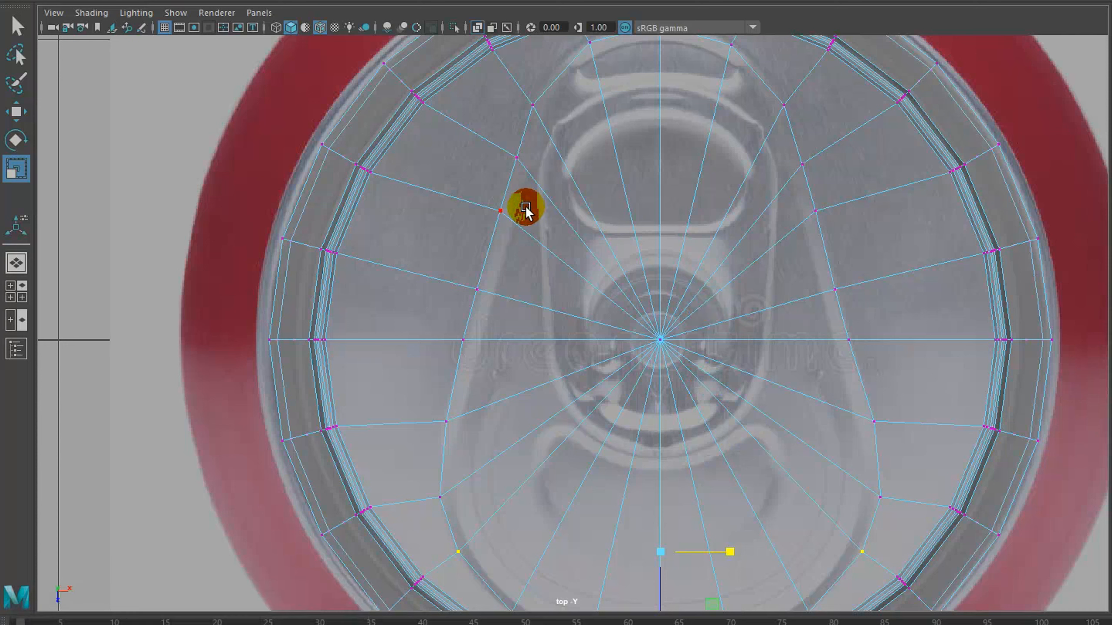
{"action": "left_click", "coordinate": [816, 212]}
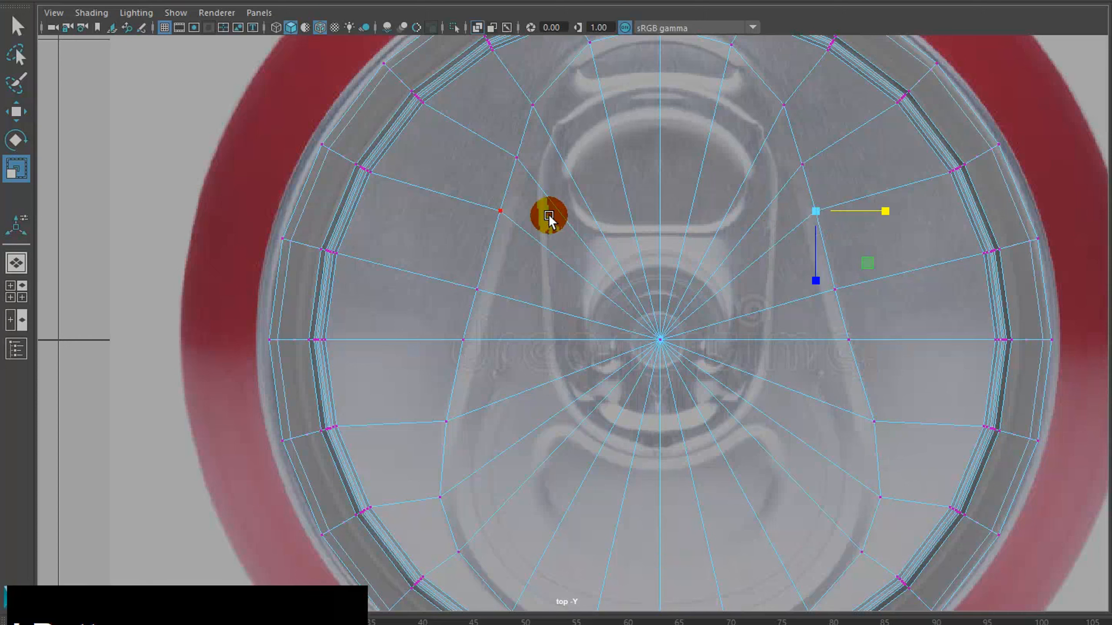
{"action": "left_click", "coordinate": [500, 210], "text": "shift"}
{"action": "key", "text": "w"}
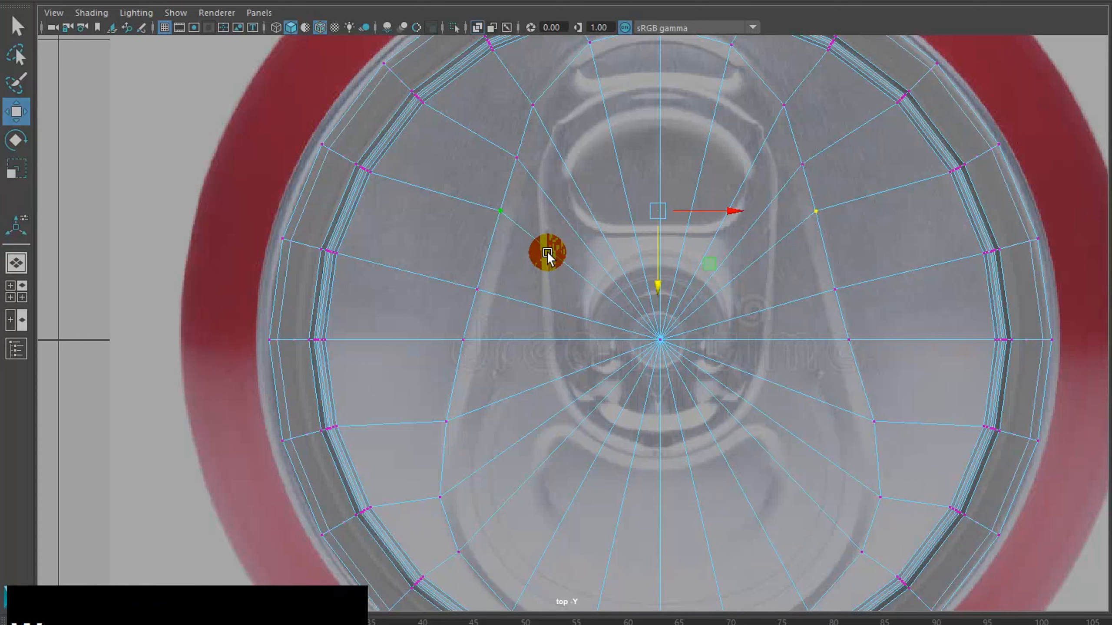
{"action": "left_click_drag", "start_coordinate": [658, 290], "coordinate": [651, 308]}
{"action": "key", "text": "r"}
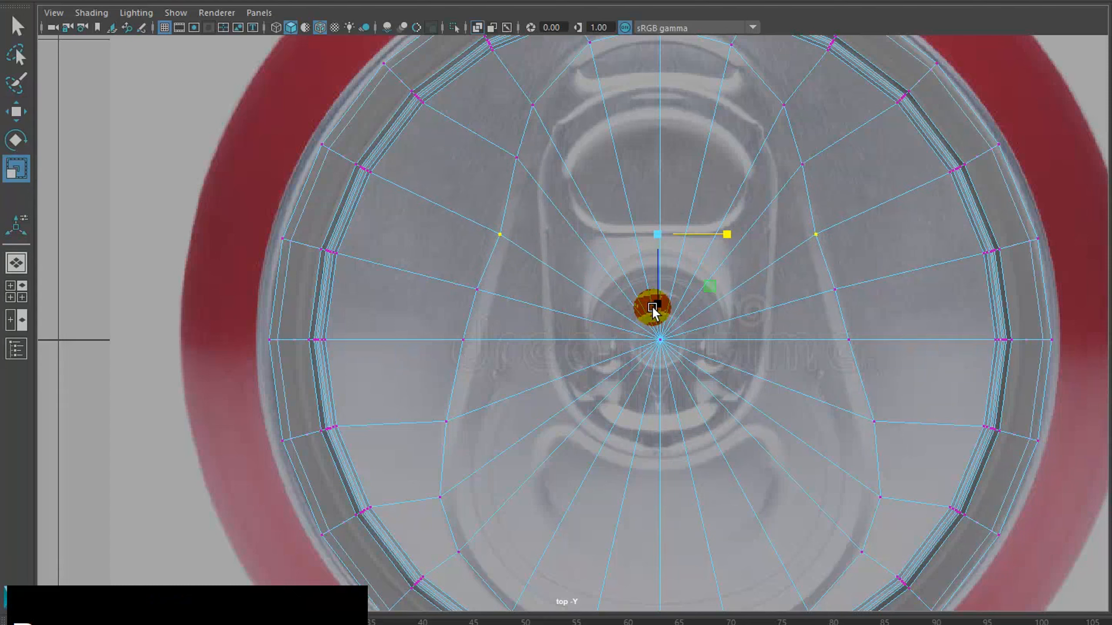
{"action": "left_click_drag", "start_coordinate": [732, 235], "coordinate": [738, 237]}
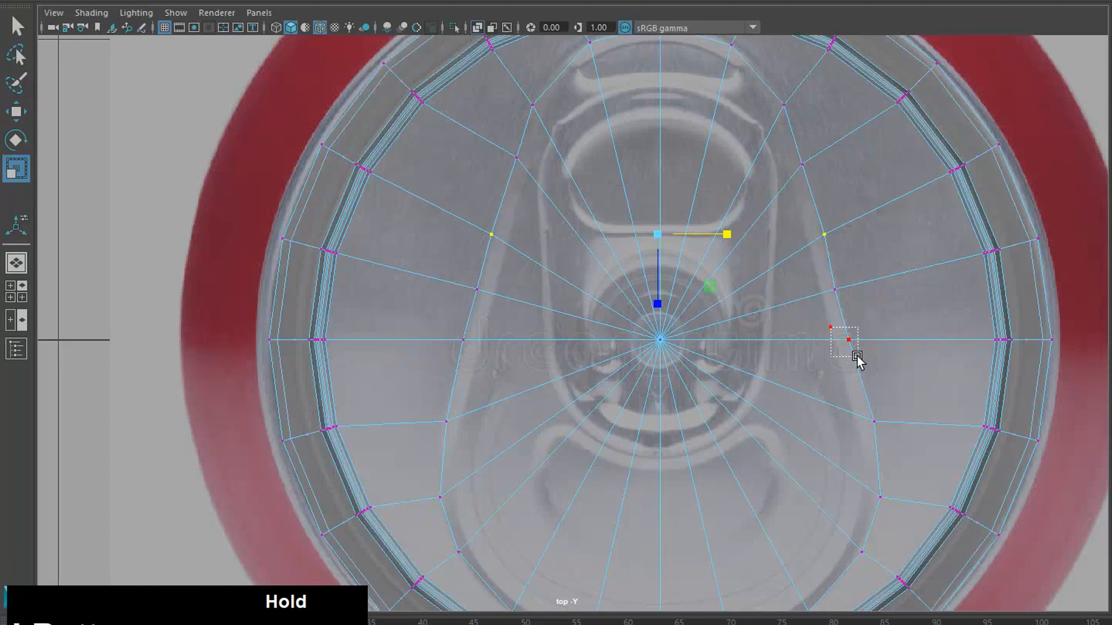
Nudge the right midline vertex and the ring vertex just above it slightly outward onto the recess edge.
{"action": "left_click", "coordinate": [890, 341]}
{"action": "left_click_drag", "start_coordinate": [856, 355], "coordinate": [912, 336]}
{"action": "key", "text": "w"}
{"action": "mouse_move", "coordinate": [867, 305]}
{"action": "left_mouse_down"}
{"action": "mouse_move", "coordinate": [886, 289]}
{"action": "mouse_move", "coordinate": [884, 303]}
{"action": "left_mouse_up"}
{"action": "left_click_drag", "start_coordinate": [813, 329], "coordinate": [910, 337]}
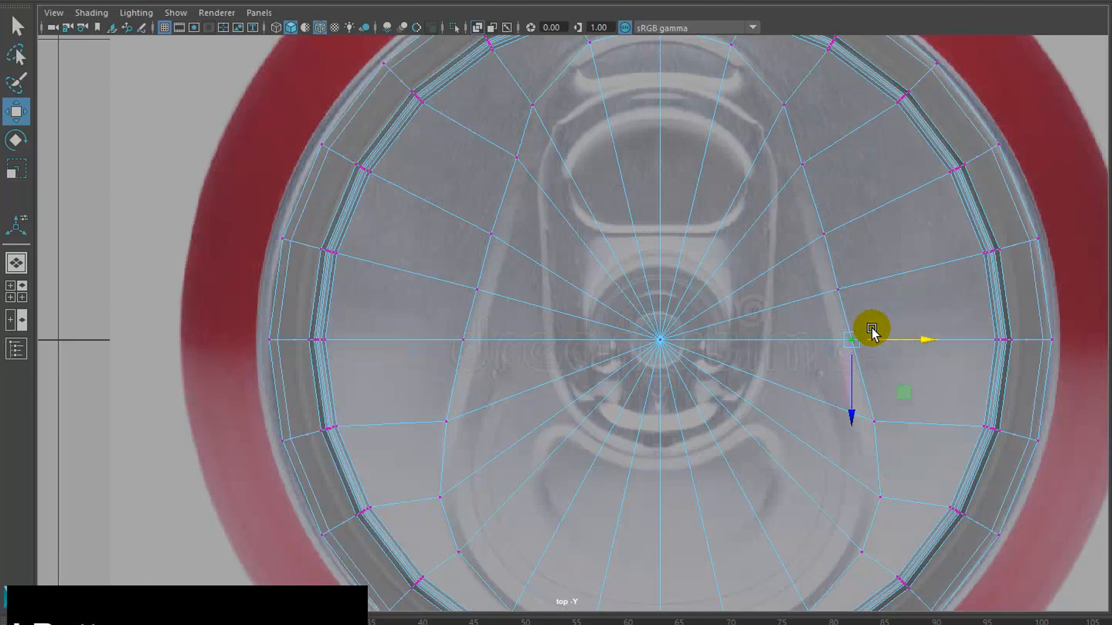
Inspect the lid's inner vertex ring in the perspective view, then return to the top view.
{"action": "key", "text": "space"}
{"action": "key", "text": "space"}
{"action": "left_click_drag", "start_coordinate": [841, 274], "coordinate": [705, 303], "text": "alt"}
{"action": "scroll", "coordinate": [846, 366], "scroll_direction": "down", "scroll_amount": 10}
{"action": "scroll", "coordinate": [697, 449], "scroll_direction": "up", "scroll_amount": 10}
{"action": "scroll", "coordinate": [797, 291], "scroll_direction": "down", "scroll_amount": 5}
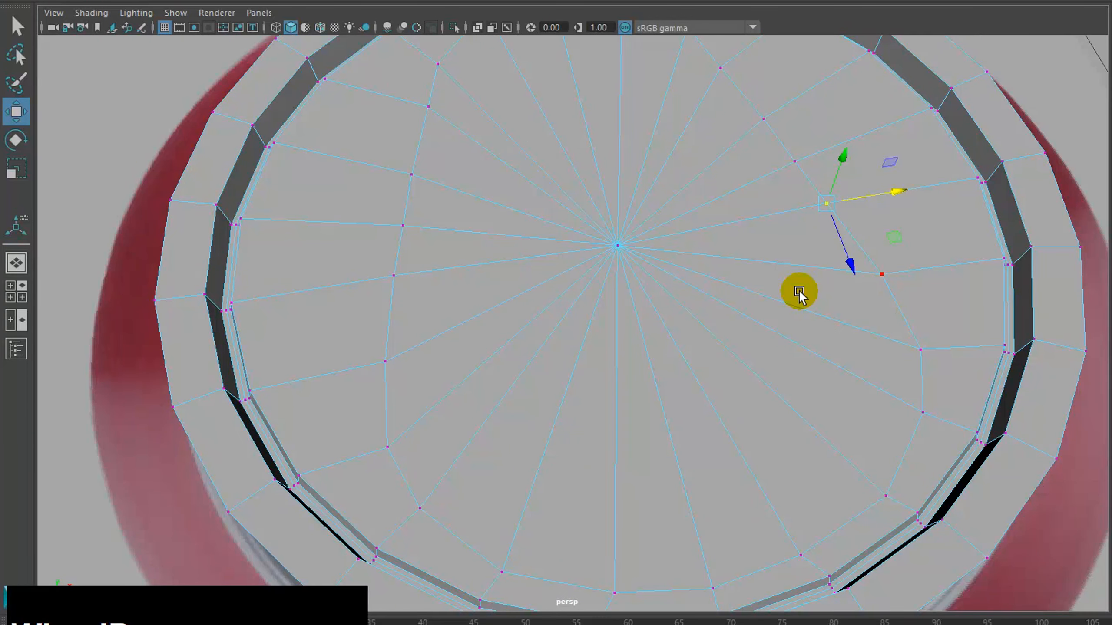
{"action": "key", "text": "space"}
{"action": "key", "text": "space"}
Move the third vertex pair above the midline down slightly and scale it wider onto the recess sides.
{"action": "middle_click_drag", "start_coordinate": [588, 268], "coordinate": [623, 244], "text": "alt"}
{"action": "mouse_move", "coordinate": [623, 244]}
{"action": "right_mouse_down", "text": "alt"}
{"action": "mouse_move", "coordinate": [586, 260]}
{"action": "mouse_move", "coordinate": [622, 235]}
{"action": "right_mouse_up", "text": "alt"}
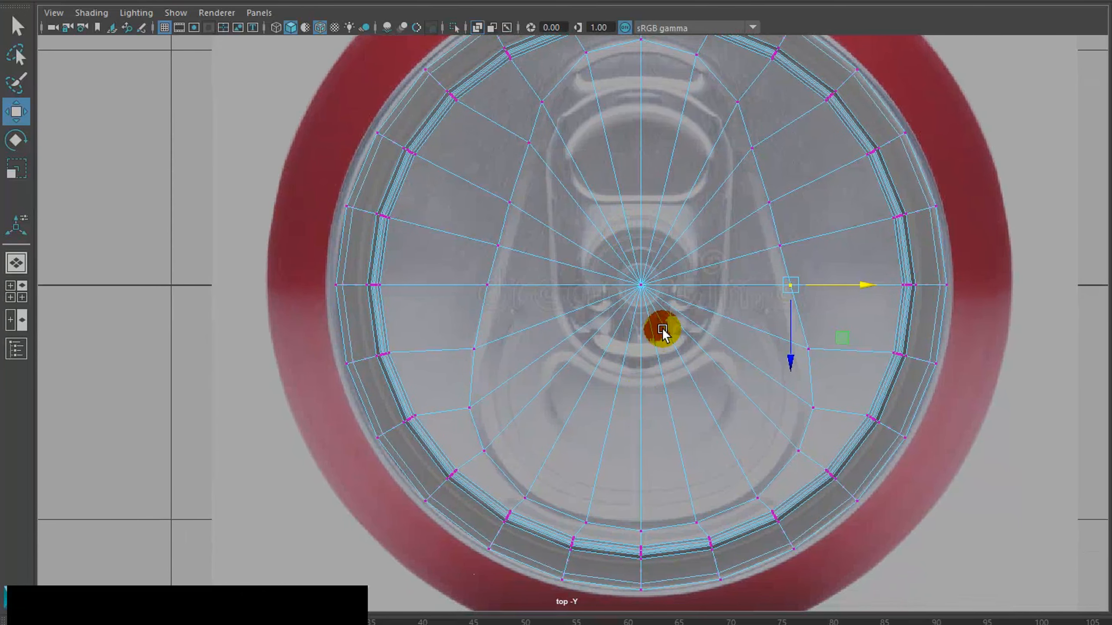
{"action": "middle_click_drag", "start_coordinate": [660, 318], "coordinate": [645, 351], "text": "alt"}
{"action": "right_click_drag", "start_coordinate": [646, 351], "coordinate": [690, 343], "text": "alt"}
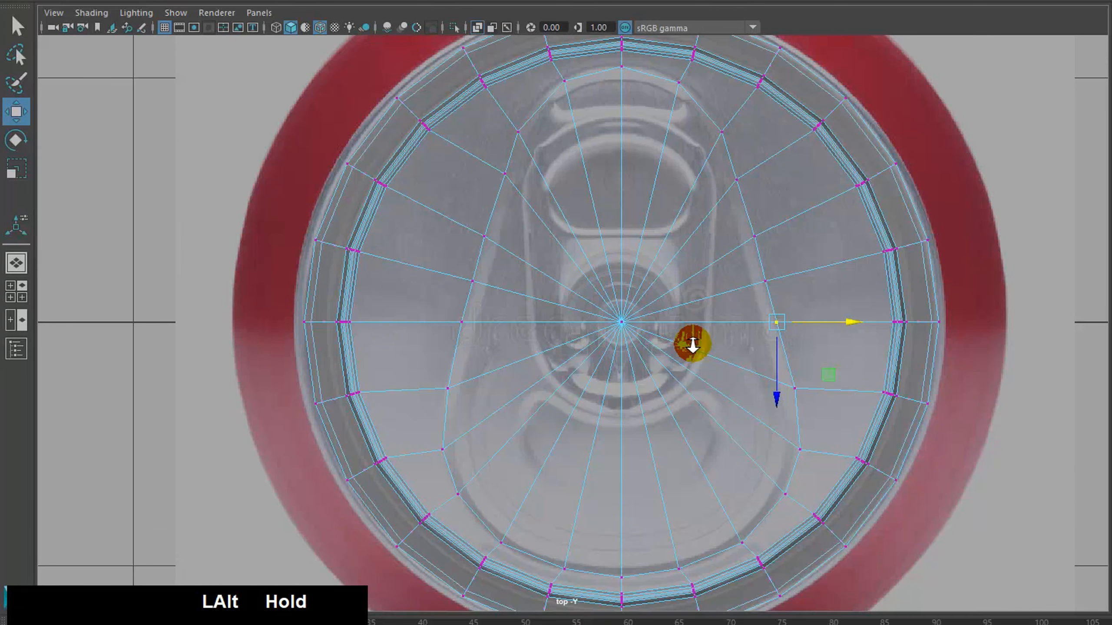
{"action": "left_click", "coordinate": [485, 175]}
{"action": "left_click", "coordinate": [709, 160]}
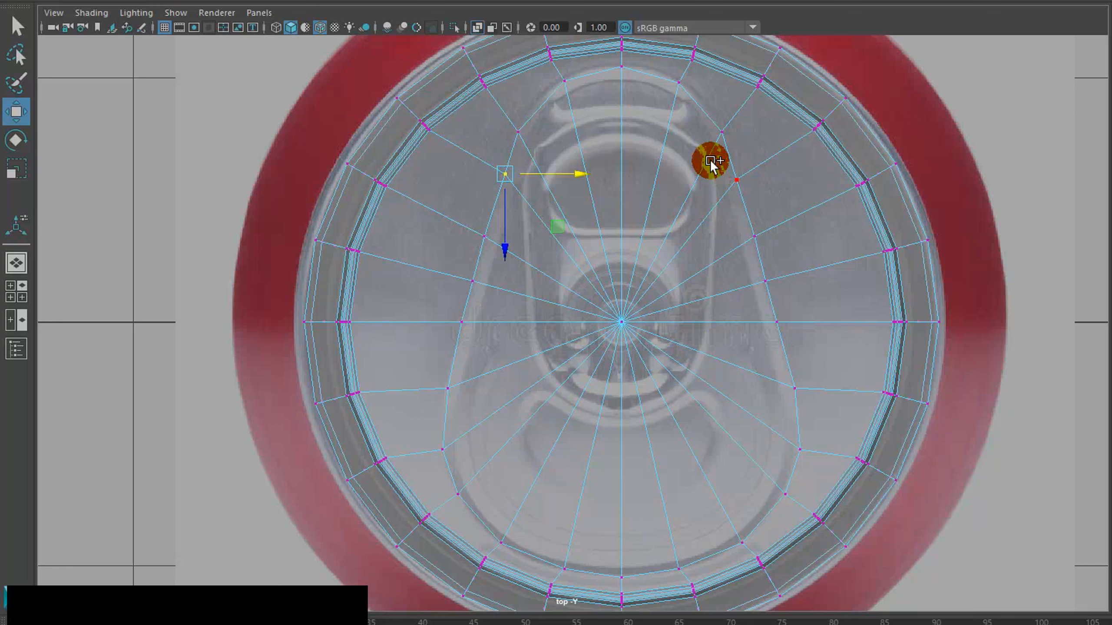
{"action": "left_click", "coordinate": [753, 191], "text": "shift"}
{"action": "middle_click", "coordinate": [637, 255]}
{"action": "middle_click_drag", "start_coordinate": [624, 252], "coordinate": [620, 264]}
{"action": "key", "text": "r"}
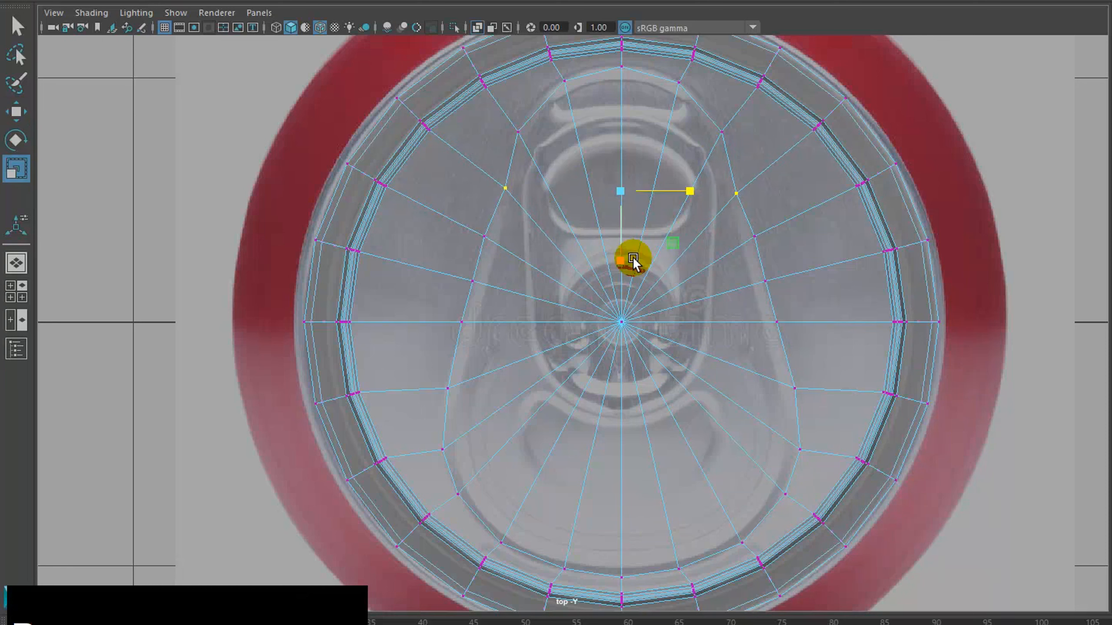
{"action": "left_click_drag", "start_coordinate": [686, 188], "coordinate": [693, 187]}
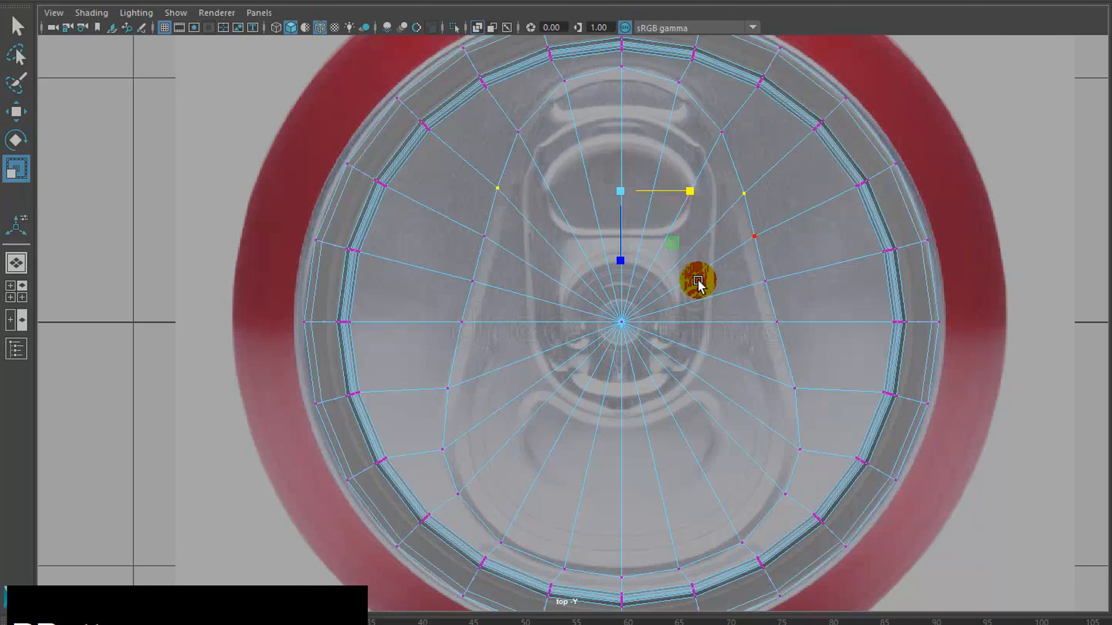
Examine the adjusted recess outline against the top-view reference and in the perspective view.
{"action": "middle_click_drag", "start_coordinate": [674, 349], "coordinate": [674, 309], "text": "alt"}
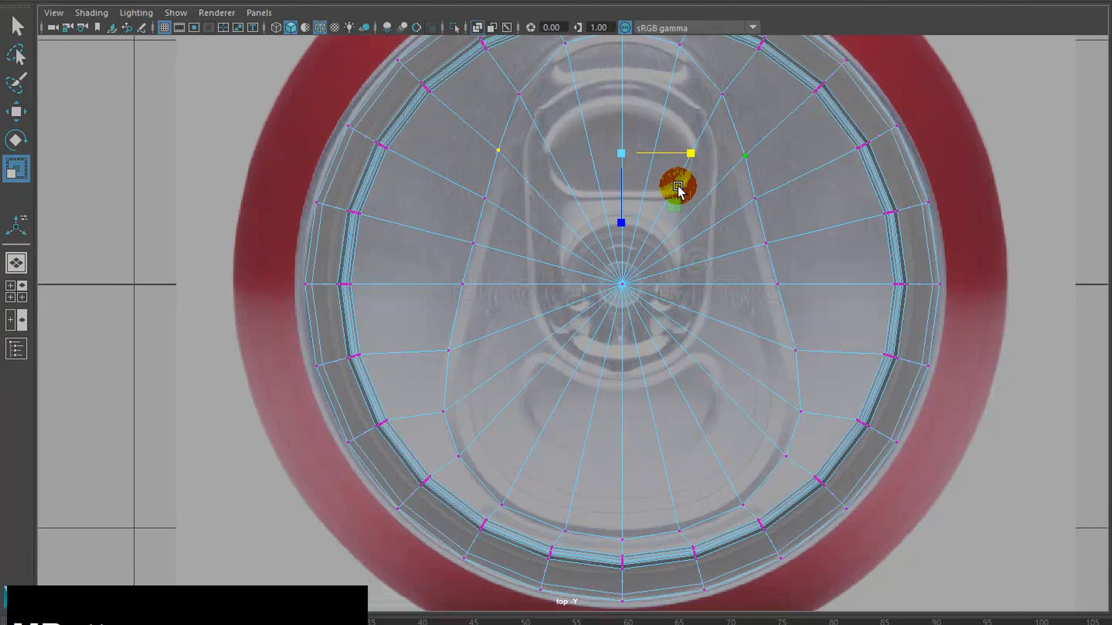
{"action": "middle_click_drag", "start_coordinate": [677, 186], "coordinate": [717, 234], "text": "alt"}
{"action": "right_click_drag", "start_coordinate": [716, 234], "coordinate": [702, 241], "text": "alt"}
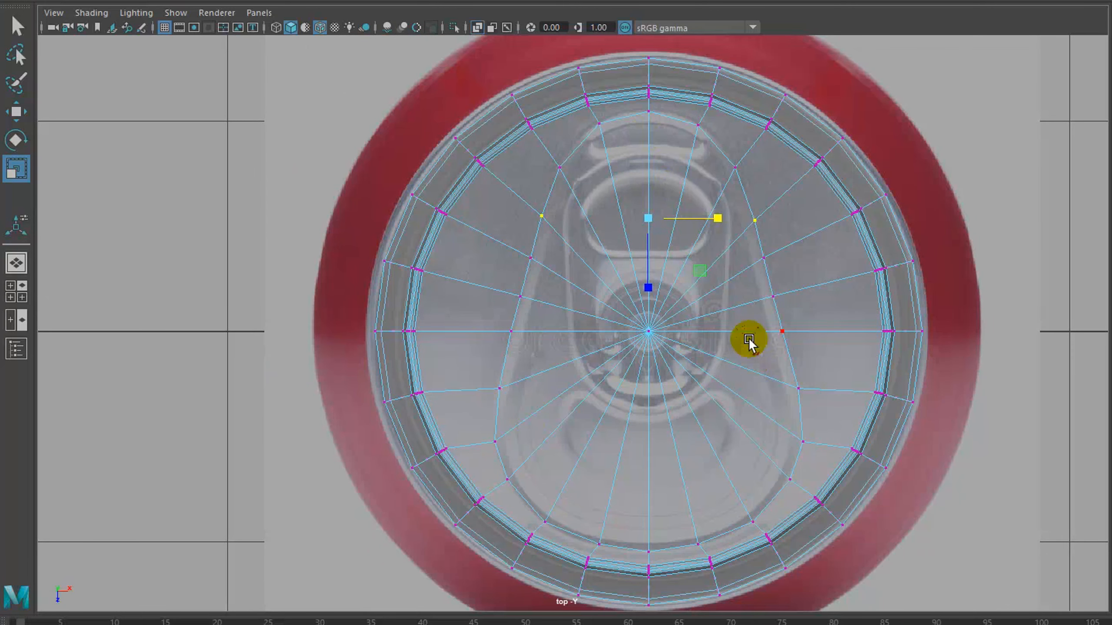
{"action": "key", "text": "space"}
{"action": "key", "text": "space"}
{"action": "left_click_drag", "start_coordinate": [700, 300], "coordinate": [658, 350], "text": "alt"}
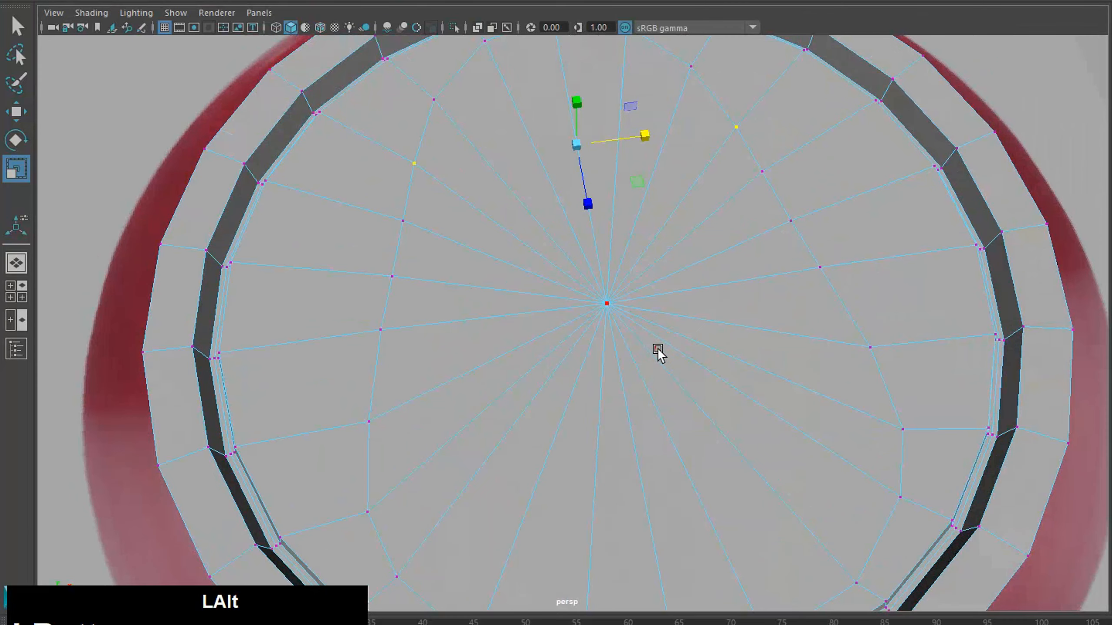
{"action": "scroll", "coordinate": [658, 349], "scroll_direction": "down", "scroll_amount": 3}
{"action": "key", "text": "space"}
{"action": "key", "text": "space"}
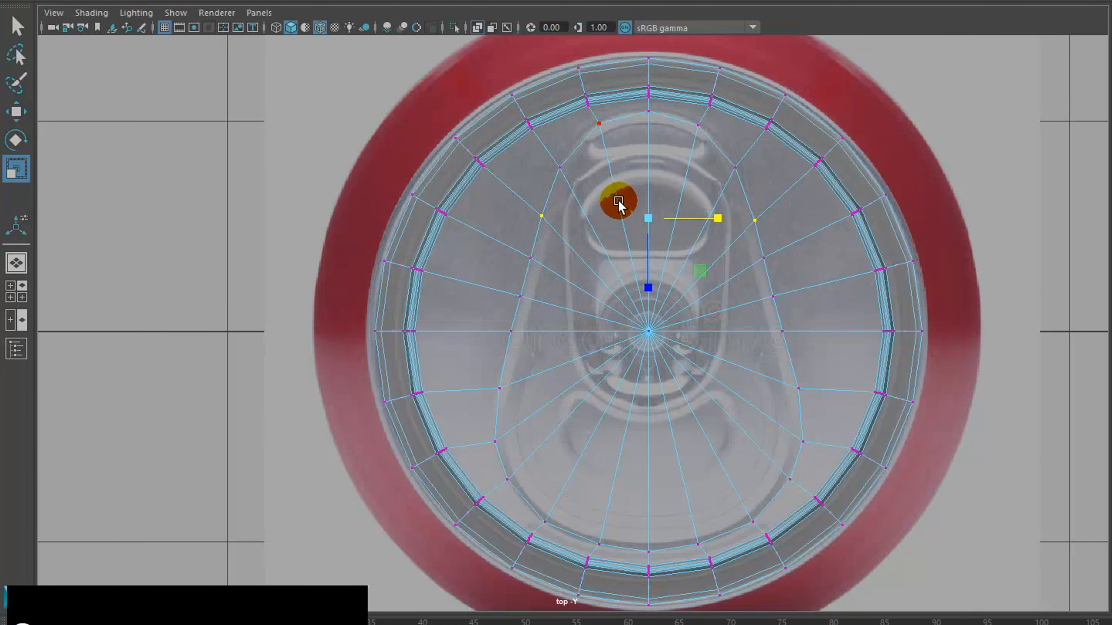
Delete the radial edges inside the recess outline on both halves, keeping only the vertical centre line.
{"action": "right_click_drag", "start_coordinate": [619, 202], "coordinate": [613, 178]}
{"action": "left_click", "coordinate": [615, 188]}
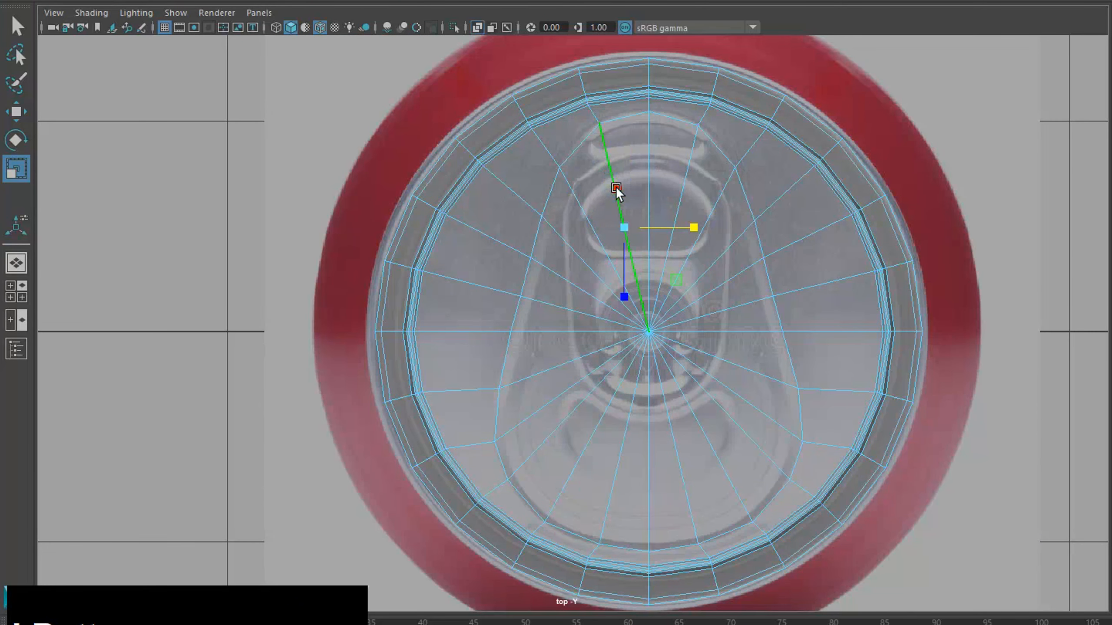
{"action": "key", "text": "Tab"}
{"action": "mouse_move", "coordinate": [615, 187]}
{"action": "left_mouse_down"}
{"action": "mouse_move", "coordinate": [588, 218]}
{"action": "mouse_move", "coordinate": [553, 347]}
{"action": "mouse_move", "coordinate": [553, 333]}
{"action": "mouse_move", "coordinate": [558, 380]}
{"action": "mouse_move", "coordinate": [581, 434]}
{"action": "mouse_move", "coordinate": [619, 460]}
{"action": "mouse_move", "coordinate": [648, 442]}
{"action": "mouse_move", "coordinate": [643, 174]}
{"action": "mouse_move", "coordinate": [627, 522]}
{"action": "mouse_move", "coordinate": [683, 482]}
{"action": "left_mouse_up"}
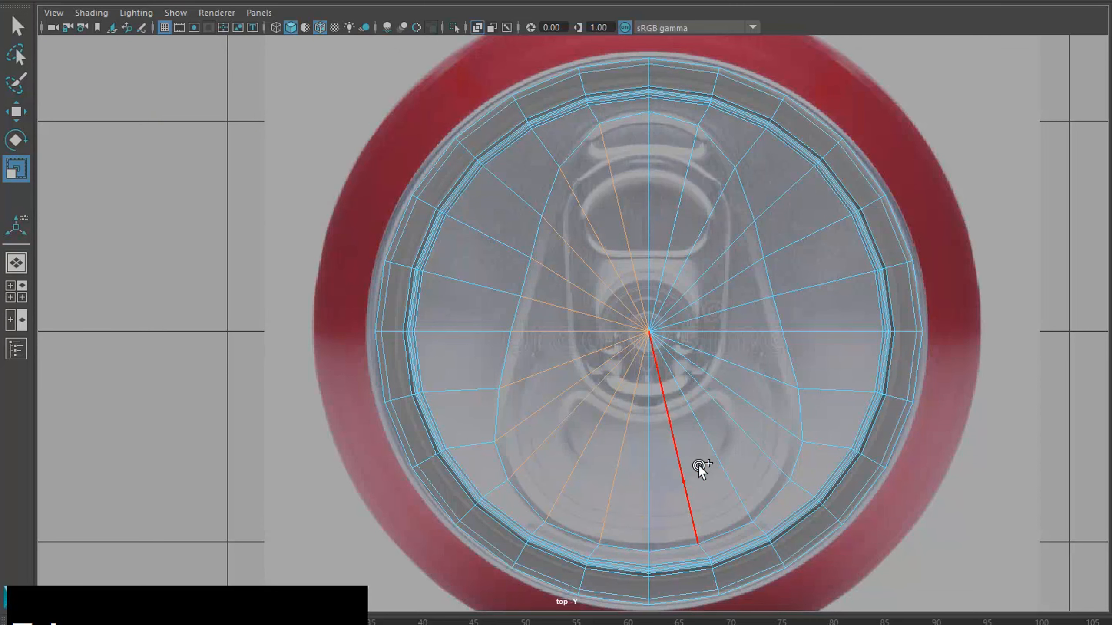
{"action": "left_click_drag", "start_coordinate": [730, 387], "coordinate": [726, 293]}
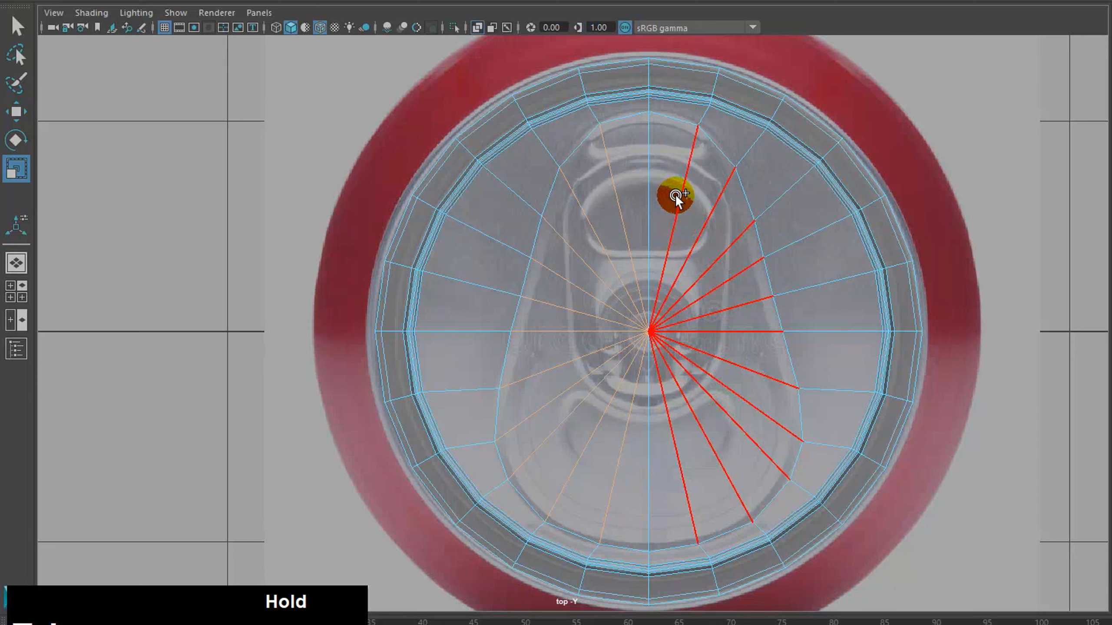
{"action": "left_click_drag", "start_coordinate": [675, 195], "coordinate": [675, 194]}
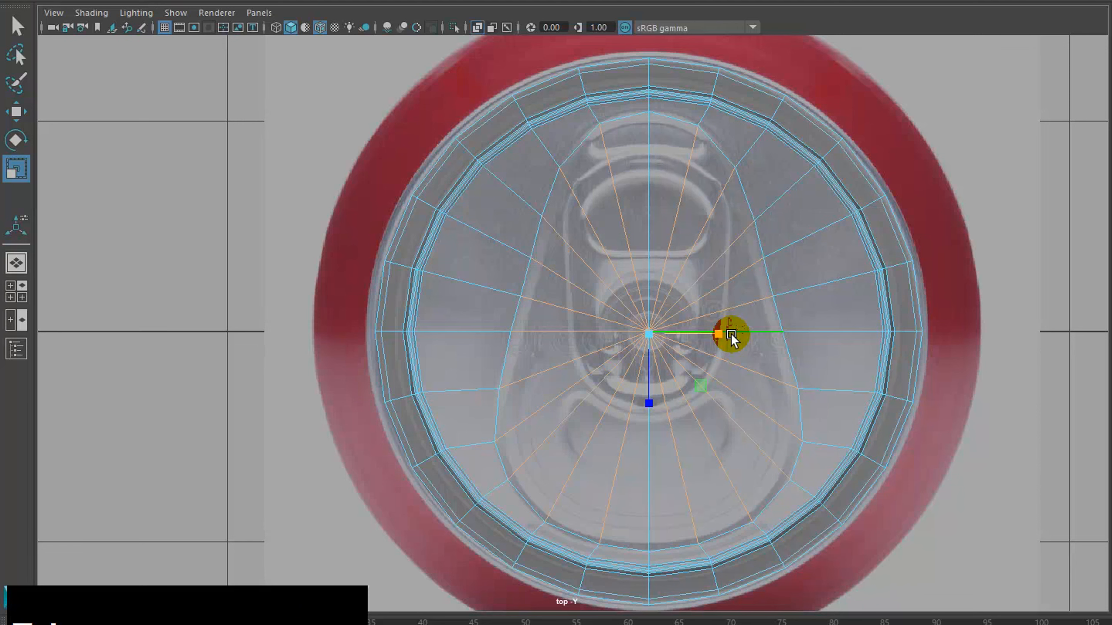
{"action": "left_click", "coordinate": [731, 334]}
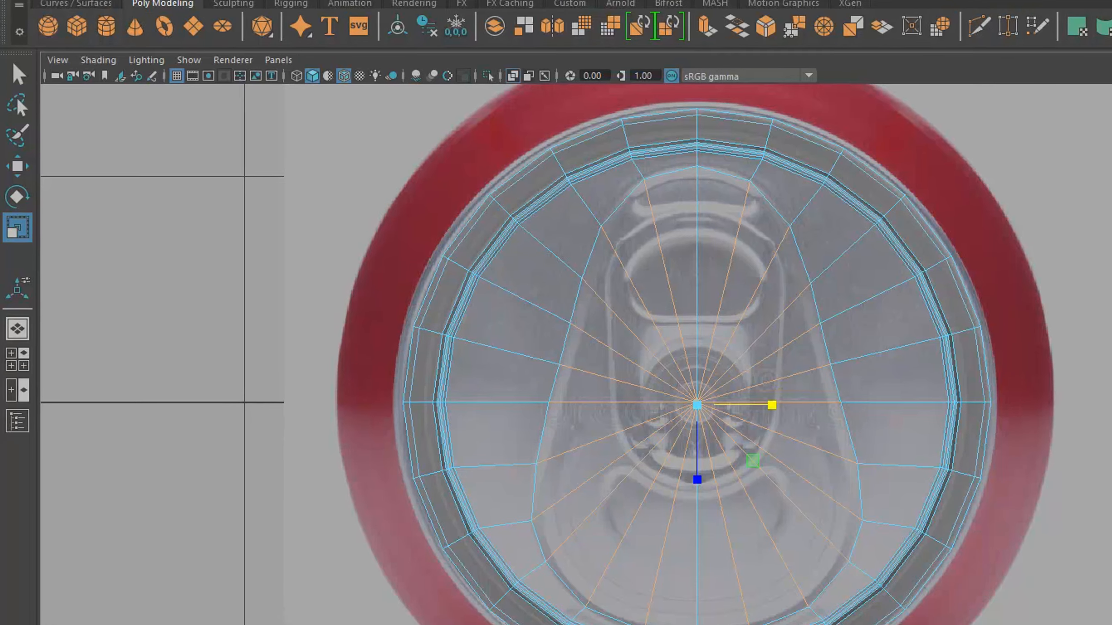
{"action": "left_click", "coordinate": [365, 7]}
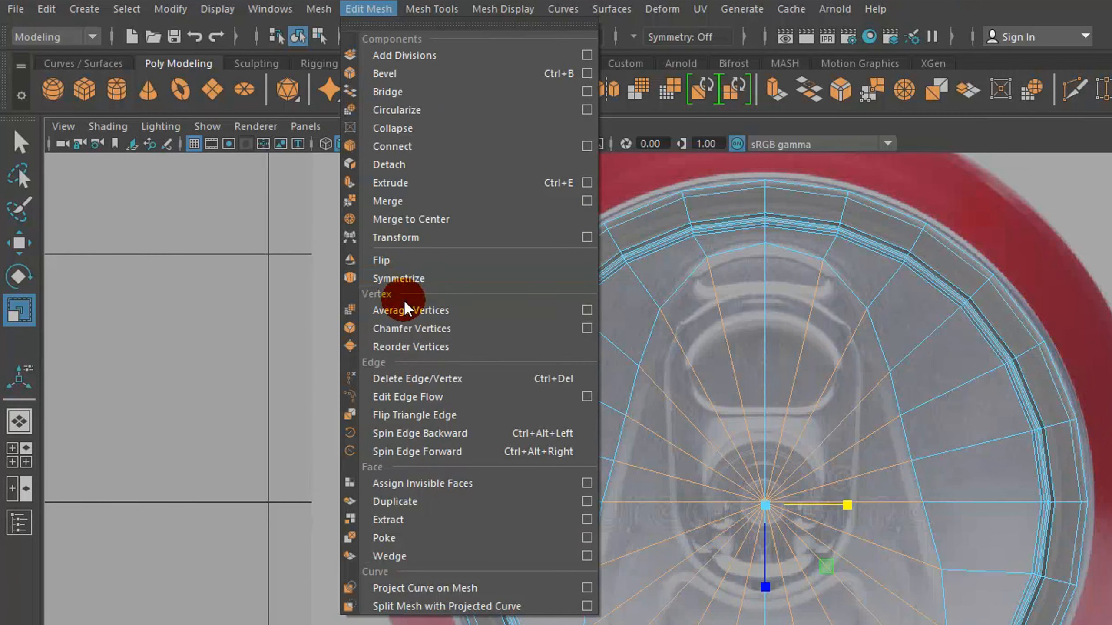
{"action": "left_click", "coordinate": [422, 379]}
{"action": "key", "text": "w"}
{"action": "left_click", "coordinate": [427, 377]}
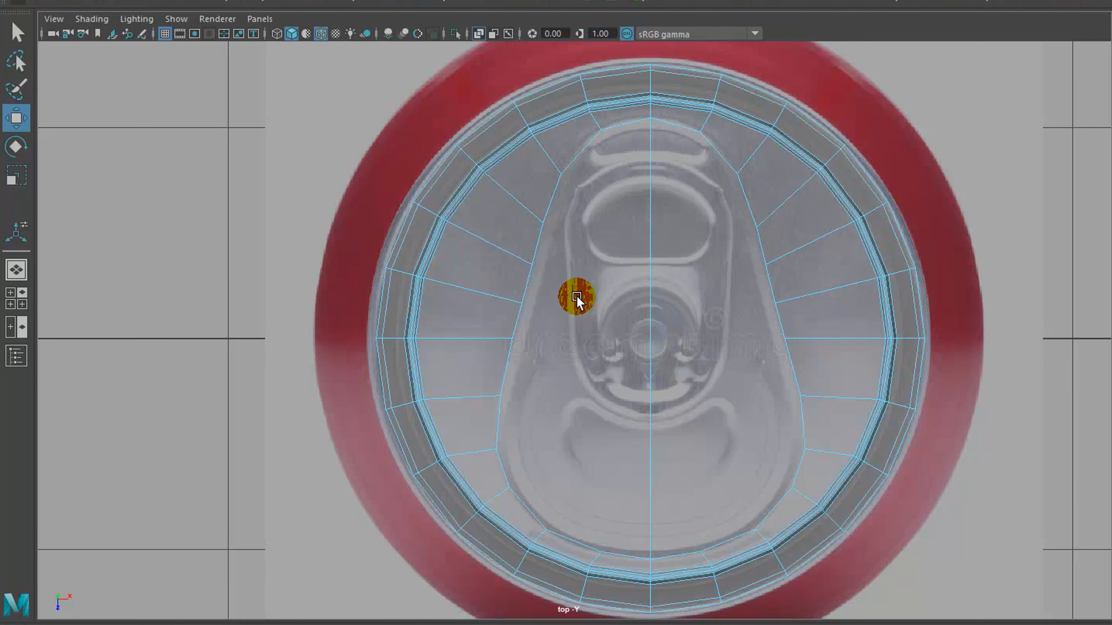
Extrude the two faces inside the recess outline together and scale them slightly inward in the top view.
{"action": "key", "text": "space"}
{"action": "key", "text": "space"}
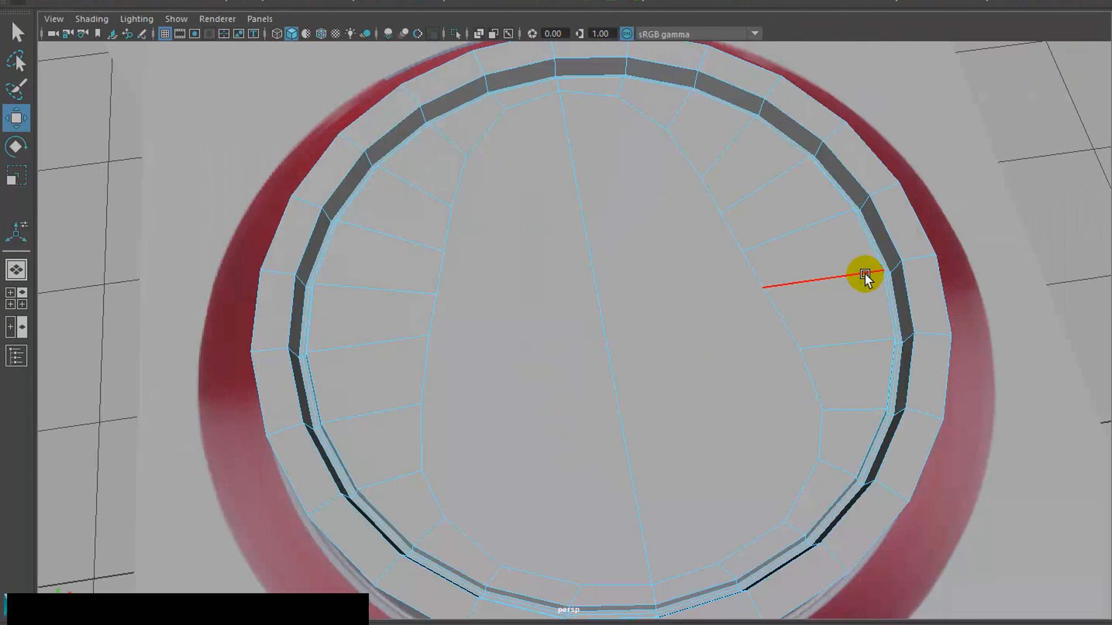
{"action": "left_click_drag", "start_coordinate": [864, 275], "coordinate": [914, 273], "text": "alt"}
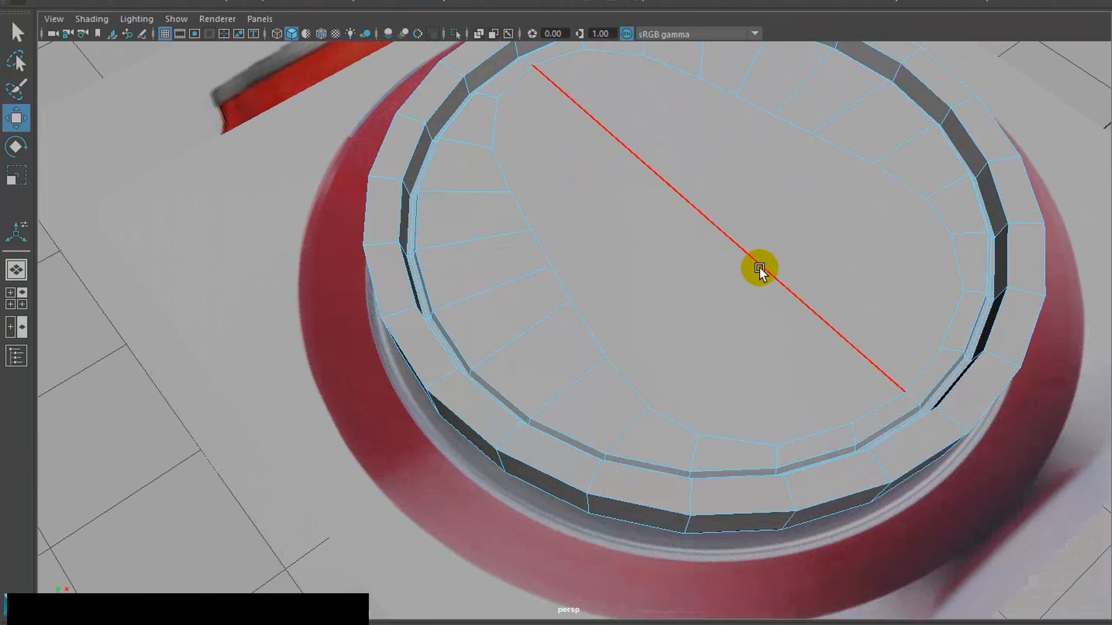
{"action": "left_click_drag", "start_coordinate": [783, 276], "coordinate": [732, 279], "text": "alt"}
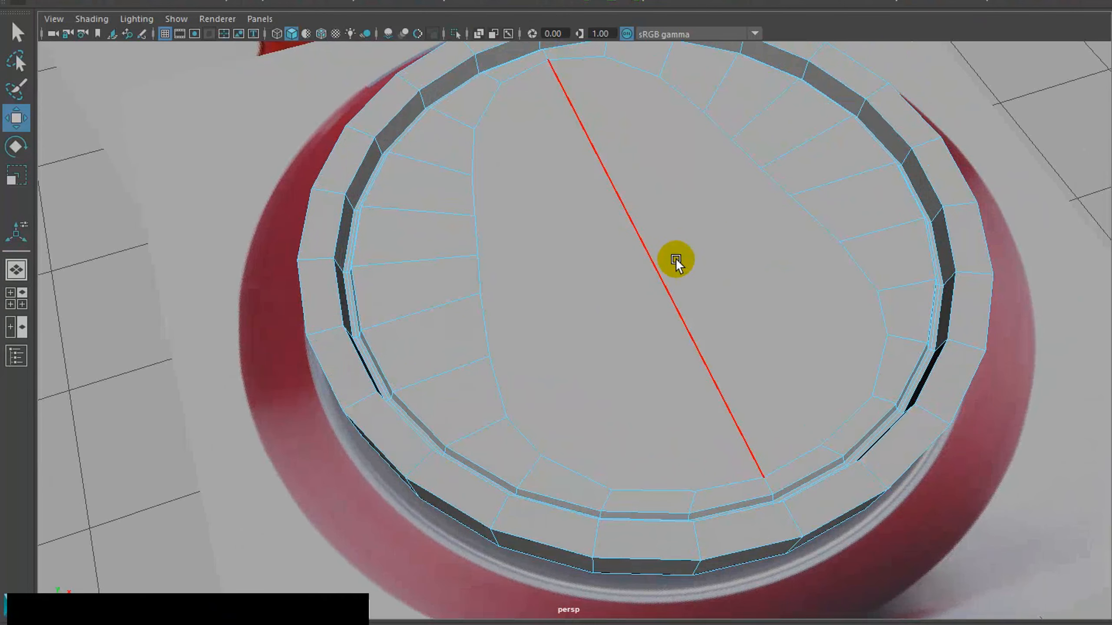
{"action": "key", "text": "space"}
{"action": "key", "text": "space"}
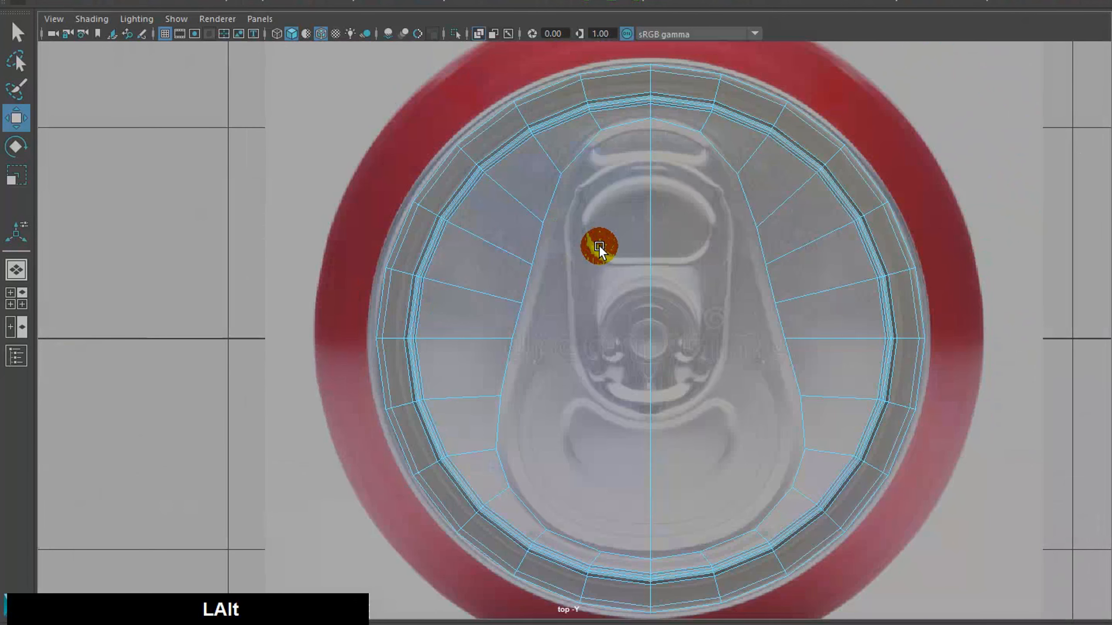
{"action": "right_click_drag", "start_coordinate": [598, 246], "coordinate": [633, 241], "text": "alt"}
{"action": "right_click_drag", "start_coordinate": [573, 258], "coordinate": [558, 300]}
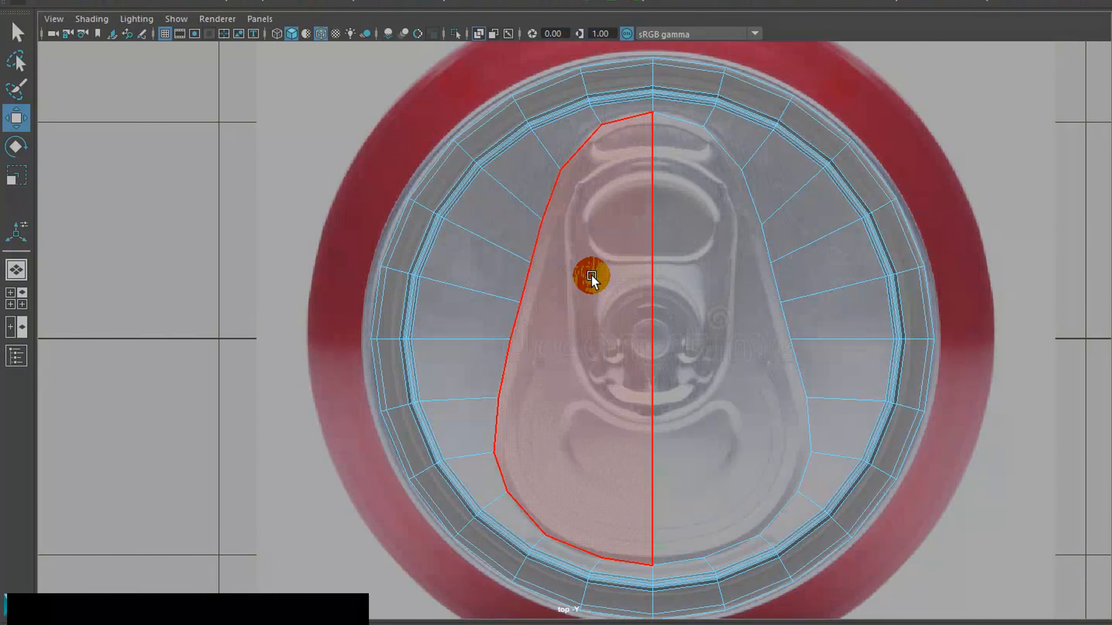
{"action": "left_click", "coordinate": [573, 299]}
{"action": "left_click", "coordinate": [699, 335], "text": "shift"}
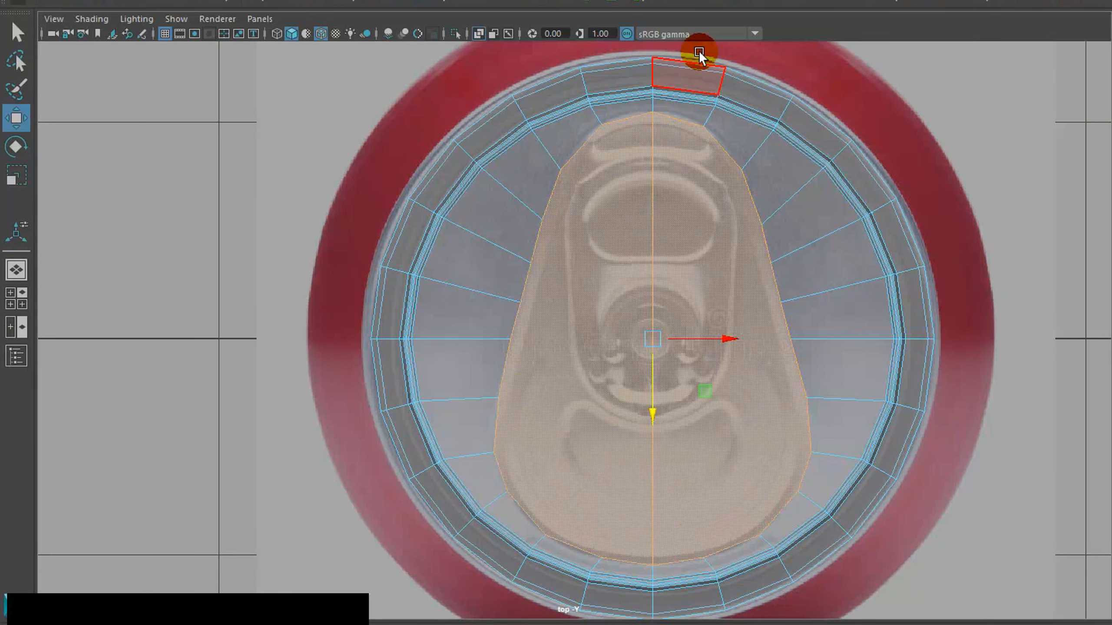
{"action": "key", "text": "ctrl+e"}
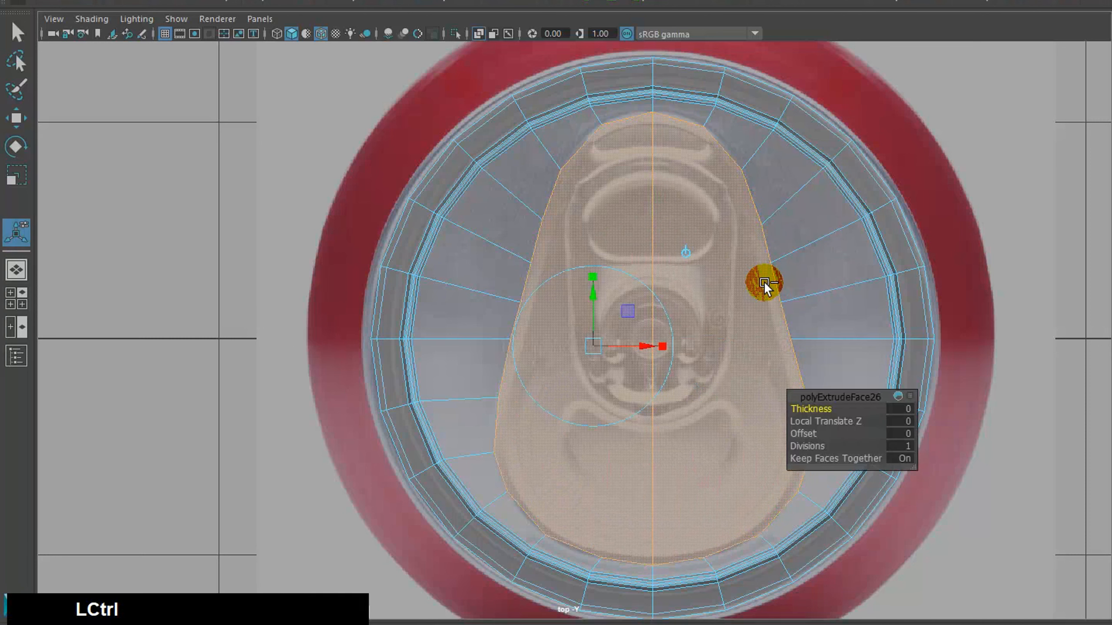
{"action": "key", "text": "r"}
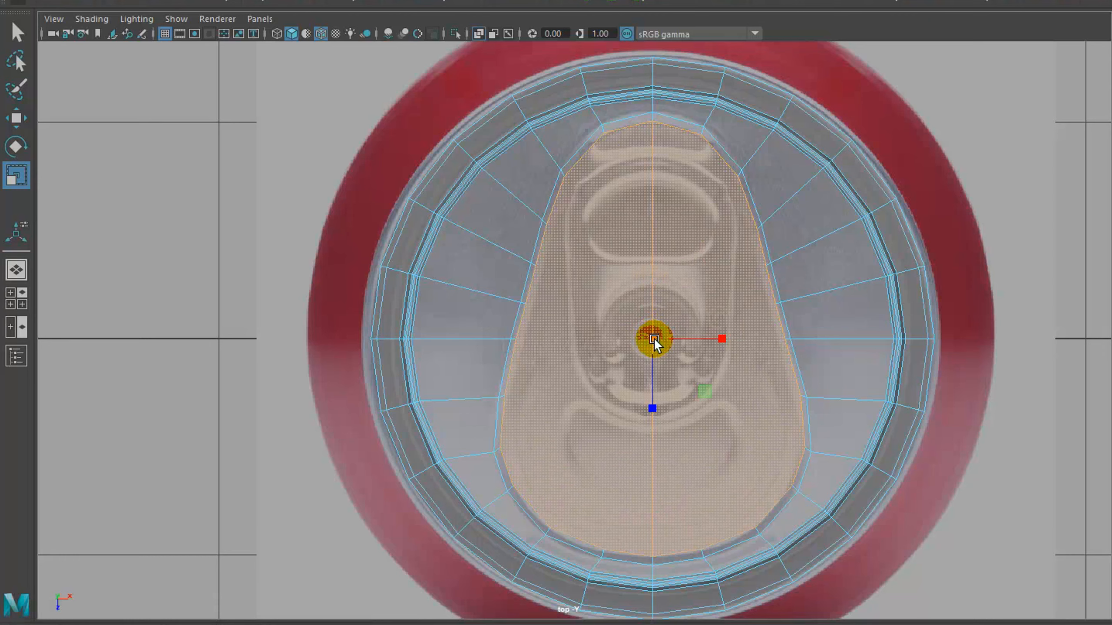
Raise the two extruded recess faces slightly along the vertical axis in the perspective view.
{"action": "key", "text": "space"}
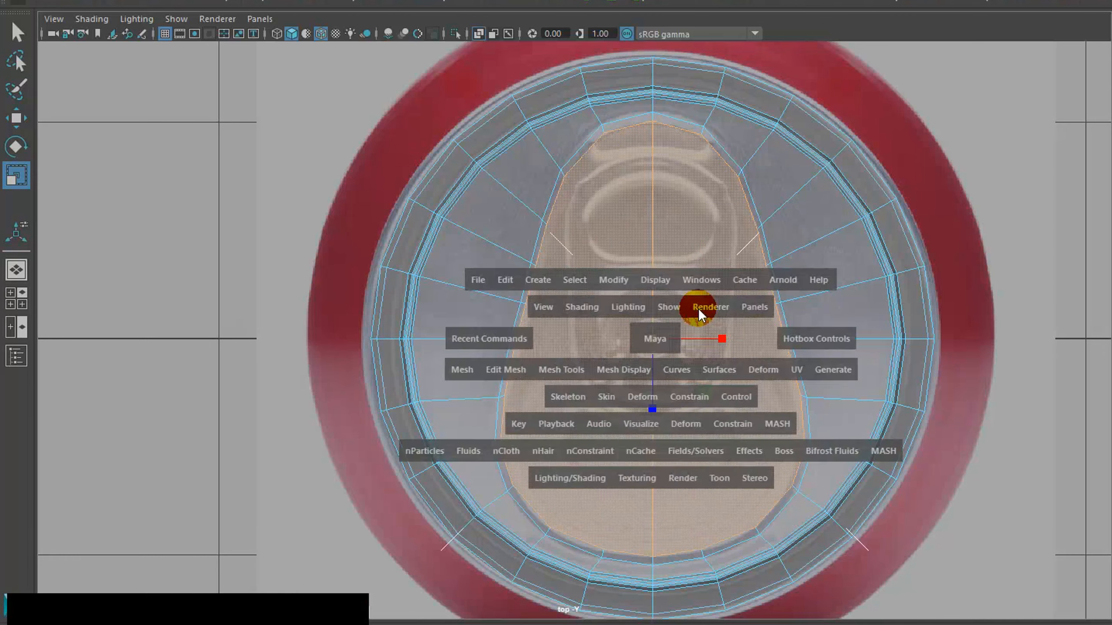
{"action": "key", "text": "space"}
{"action": "left_click_drag", "start_coordinate": [801, 292], "coordinate": [579, 283], "text": "alt"}
{"action": "key", "text": "space"}
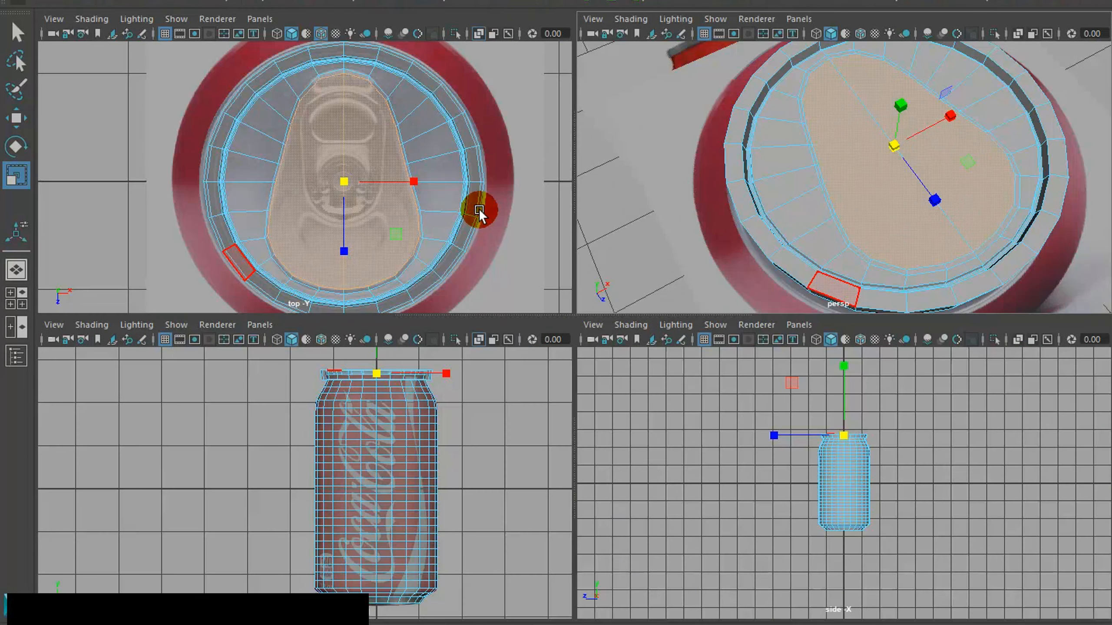
{"action": "key", "text": "space"}
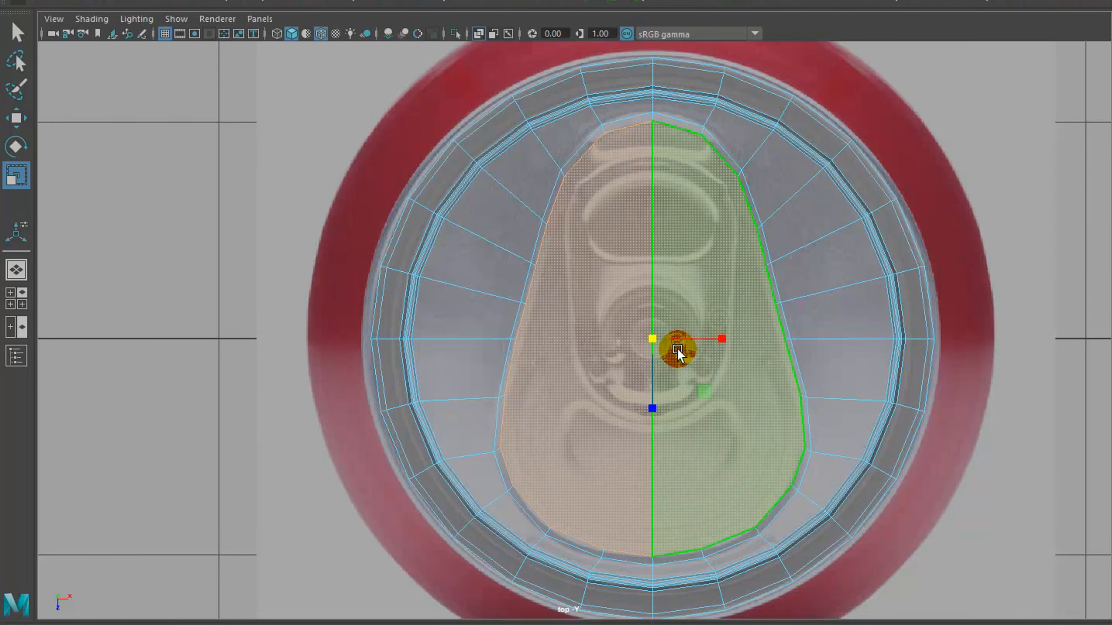
{"action": "key", "text": "space"}
{"action": "key", "text": "space"}
{"action": "left_click_drag", "start_coordinate": [980, 129], "coordinate": [869, 285], "text": "alt"}
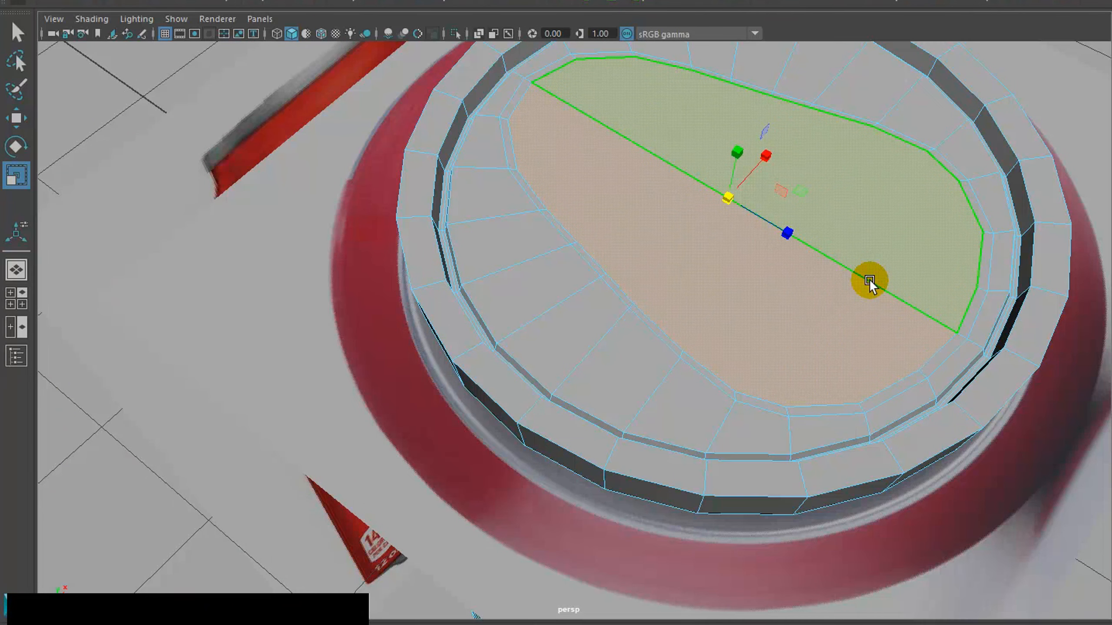
{"action": "key", "text": "w"}
{"action": "left_click_drag", "start_coordinate": [769, 170], "coordinate": [760, 246], "text": "alt"}
{"action": "left_click_drag", "start_coordinate": [717, 181], "coordinate": [718, 167]}
{"action": "left_click_drag", "start_coordinate": [717, 249], "coordinate": [655, 291], "text": "alt"}
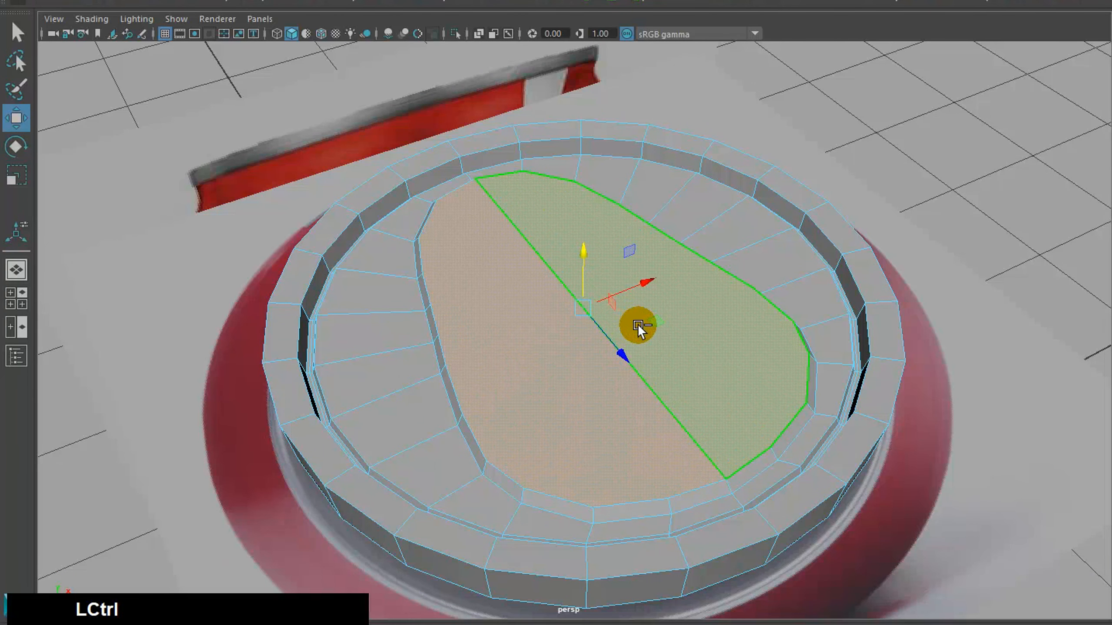
Extrude the two recess faces again and scale them uniformly inward to form a narrow inner border.
{"action": "key", "text": "ctrl+e"}
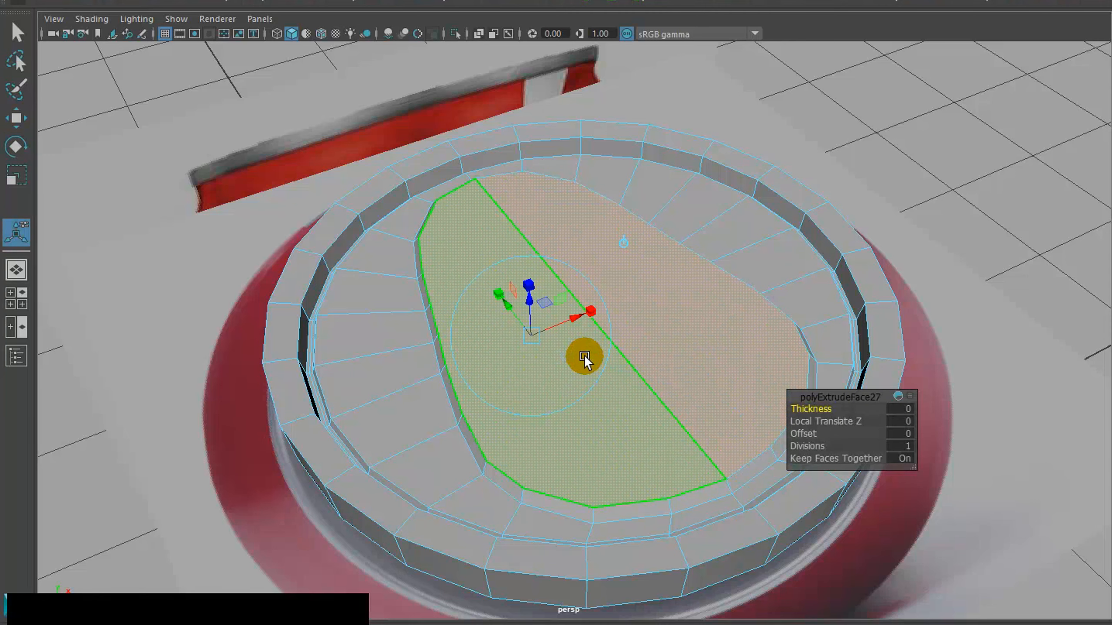
{"action": "key", "text": "r"}
{"action": "key", "text": "space"}
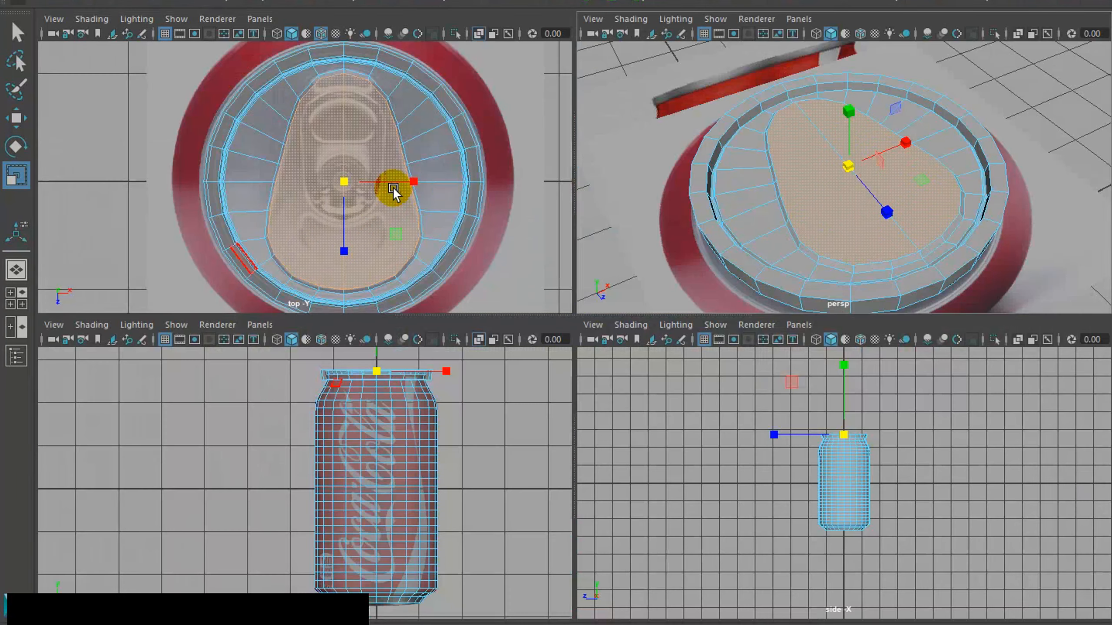
{"action": "key", "text": "space"}
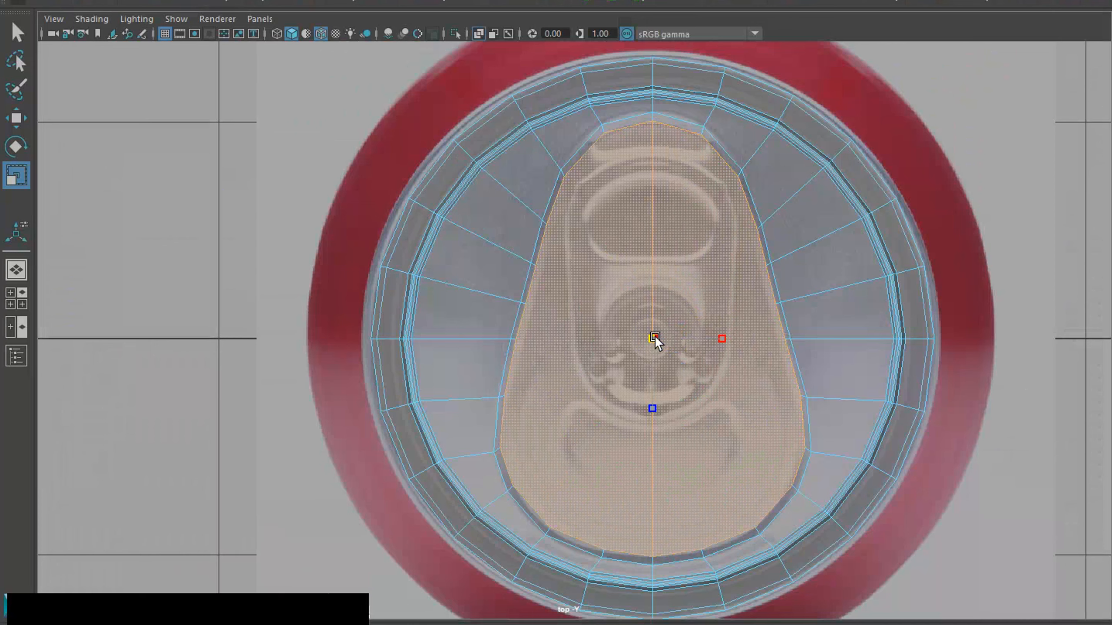
{"action": "left_click_drag", "start_coordinate": [655, 335], "coordinate": [643, 345]}
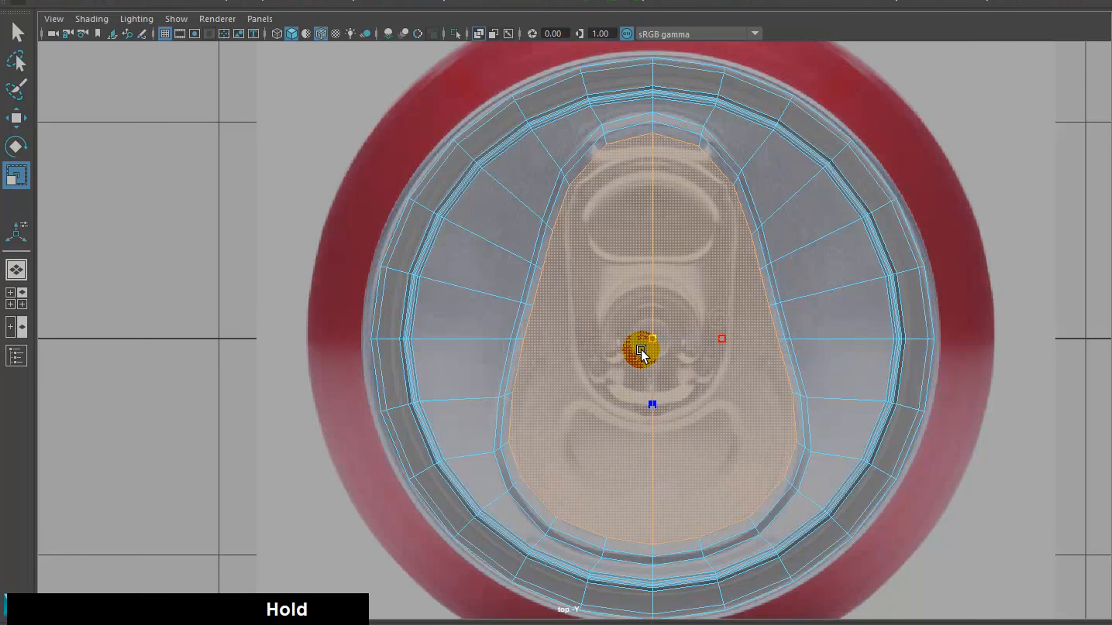
{"action": "left_click_drag", "start_coordinate": [641, 350], "coordinate": [641, 350]}
Move the two inner recess faces slightly along the vertical axis in the perspective view.
{"action": "key", "text": "space"}
{"action": "key", "text": "space"}
{"action": "left_click_drag", "start_coordinate": [820, 274], "coordinate": [687, 202], "text": "alt"}
{"action": "key", "text": "w"}
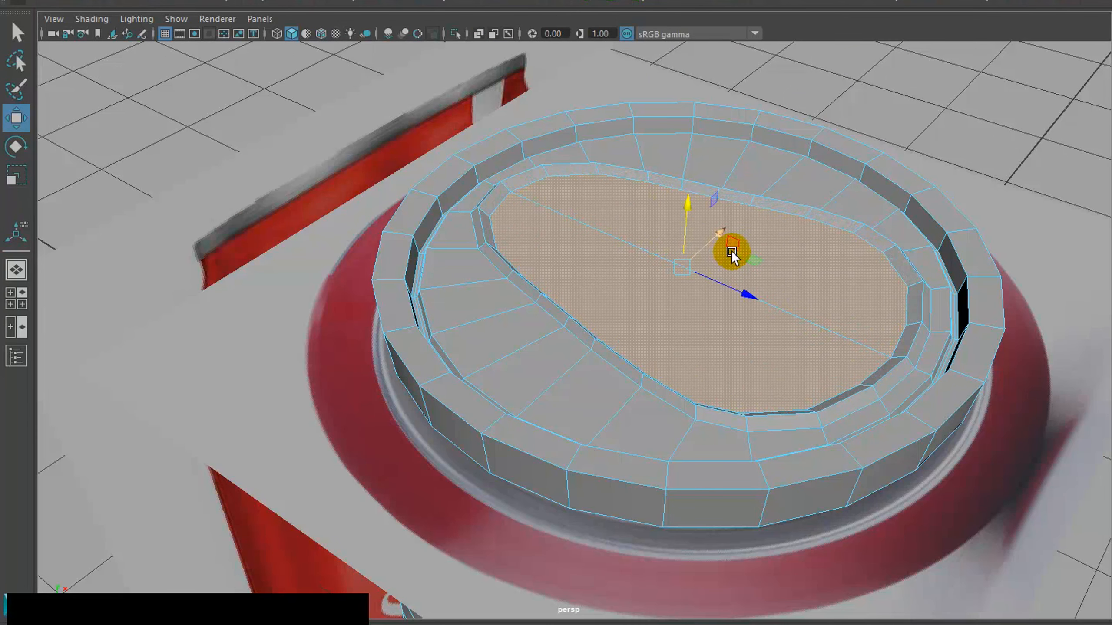
{"action": "left_click_drag", "start_coordinate": [732, 251], "coordinate": [698, 281], "text": "alt"}
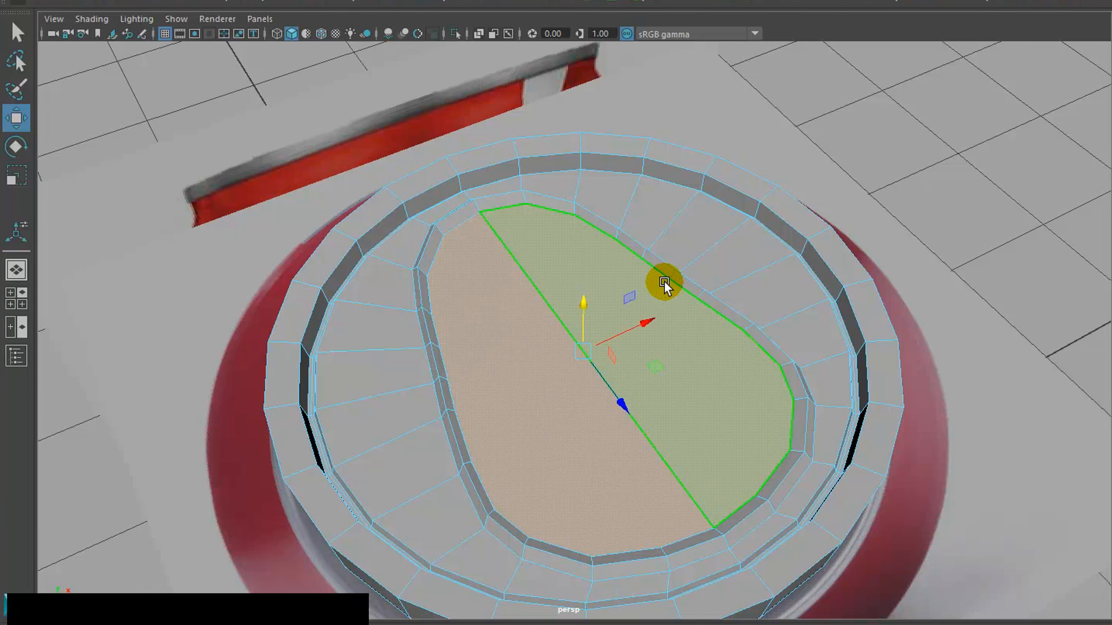
Preview the lid smoothed in object mode and examine the recess border up close.
{"action": "key", "text": "3"}
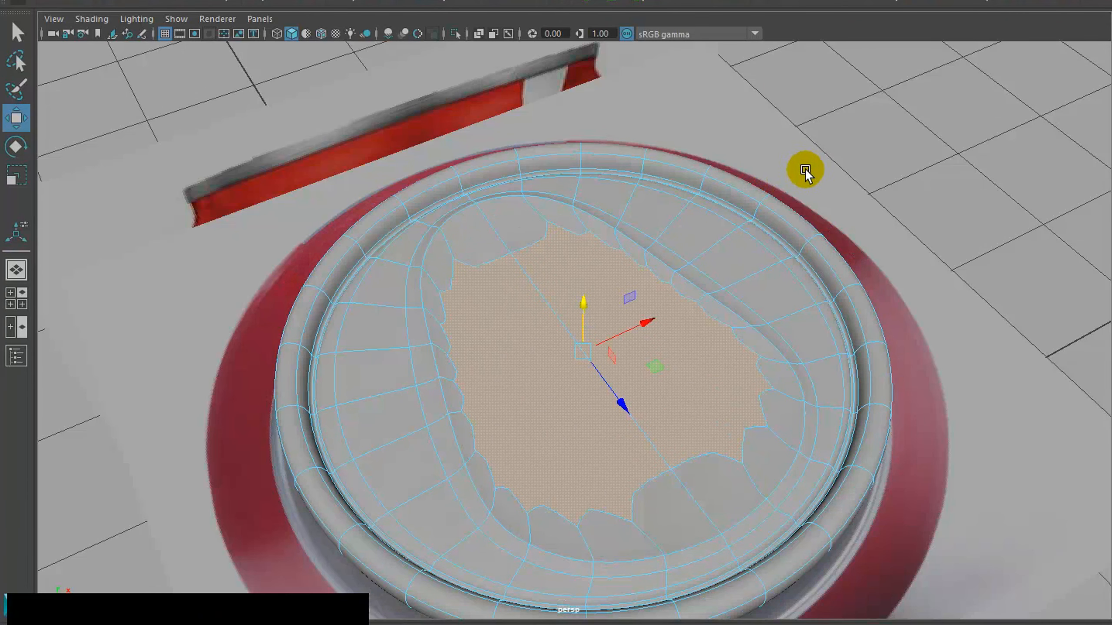
{"action": "key", "text": "F8"}
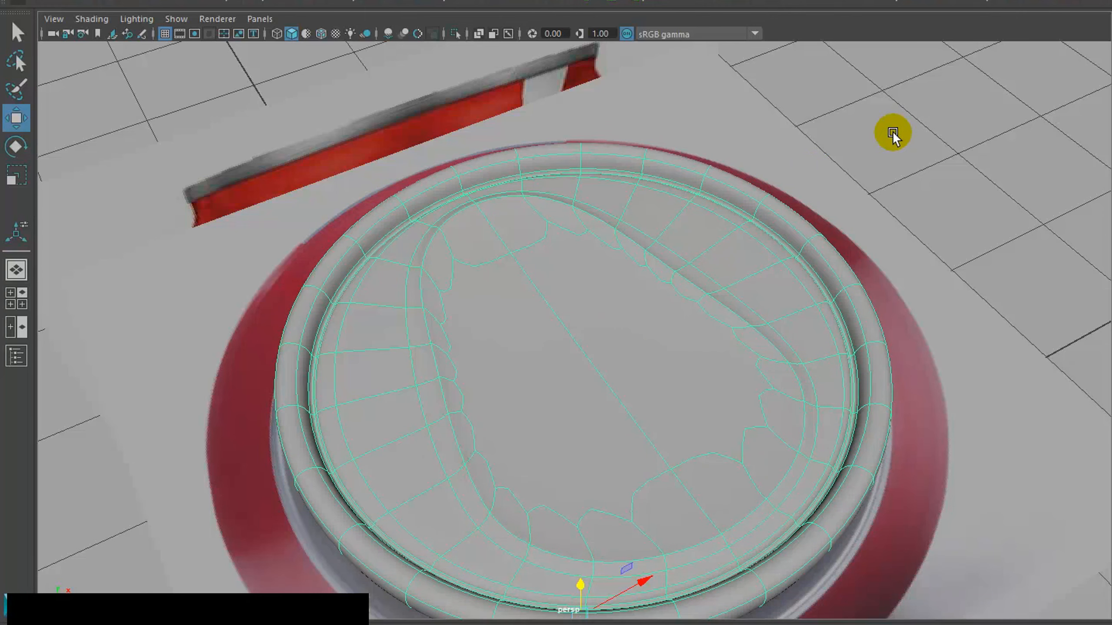
{"action": "left_click", "coordinate": [892, 131]}
{"action": "left_click_drag", "start_coordinate": [707, 360], "coordinate": [728, 344], "text": "alt"}
{"action": "scroll", "coordinate": [658, 294], "scroll_direction": "up", "scroll_amount": 5}
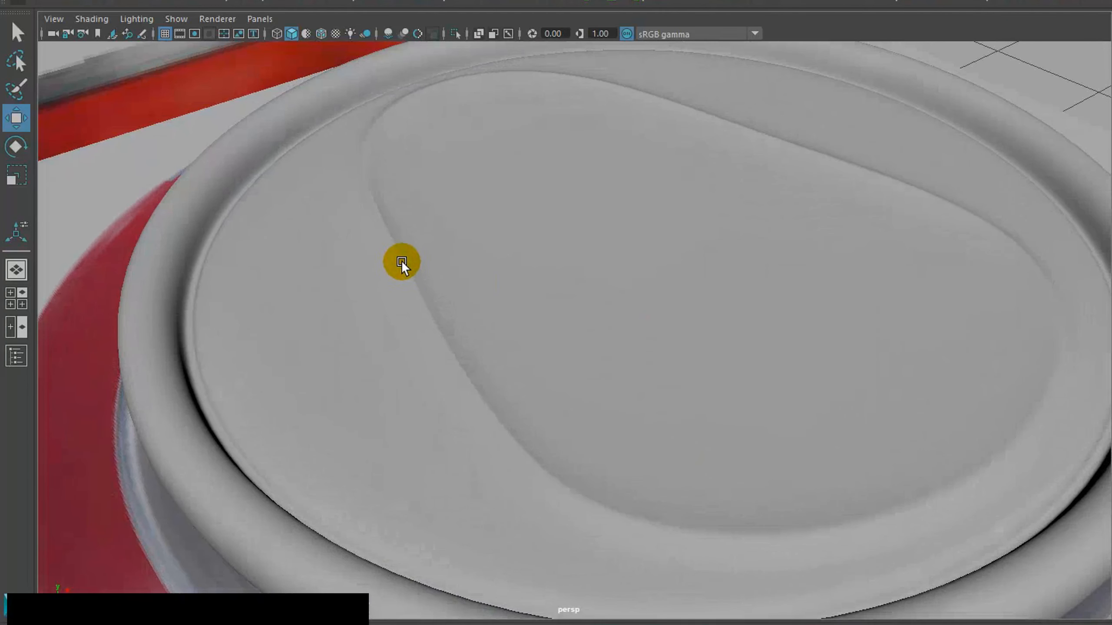
{"action": "left_click", "coordinate": [700, 255]}
Bevel the middle edge loop of the recess border, selecting the whole loop in the unsmoothed top view.
{"action": "key", "text": "space"}
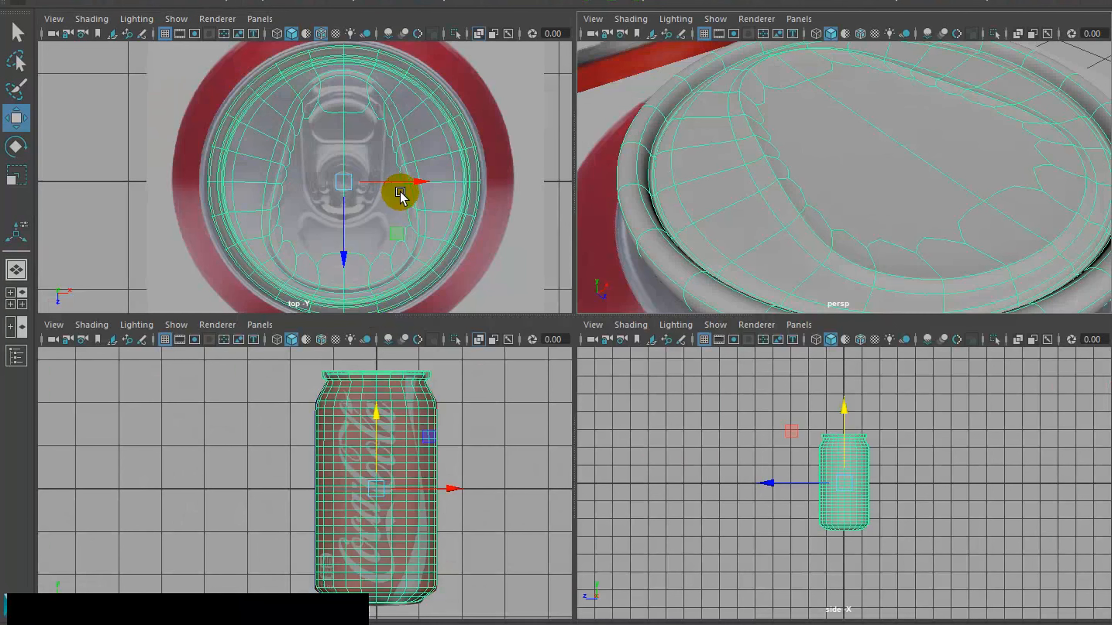
{"action": "key", "text": "space"}
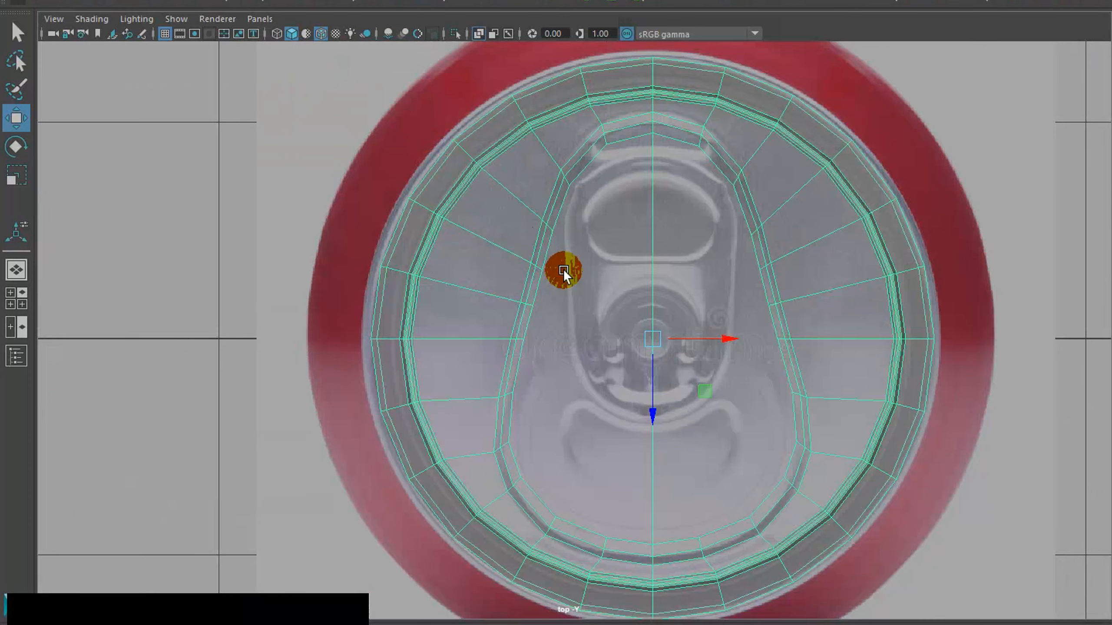
{"action": "scroll", "coordinate": [563, 269], "scroll_direction": "up", "scroll_amount": 3}
{"action": "right_click_drag", "start_coordinate": [508, 242], "coordinate": [509, 209]}
{"action": "double_click", "coordinate": [508, 252]}
{"action": "scroll", "coordinate": [605, 292], "scroll_direction": "down", "scroll_amount": 4}
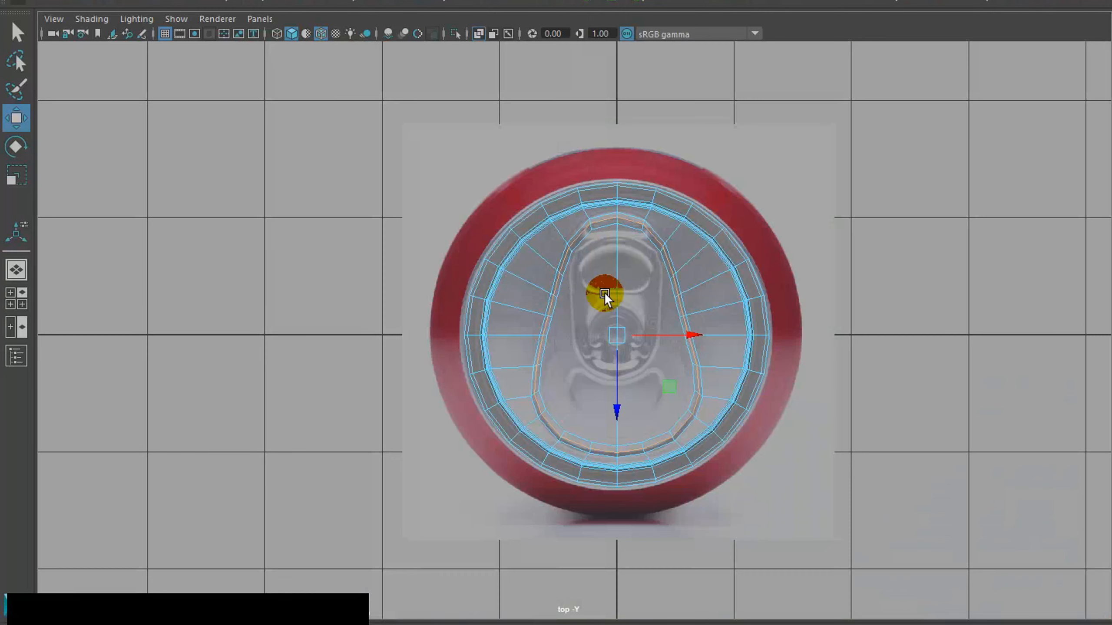
{"action": "middle_click_drag", "start_coordinate": [646, 312], "coordinate": [651, 267], "text": "alt"}
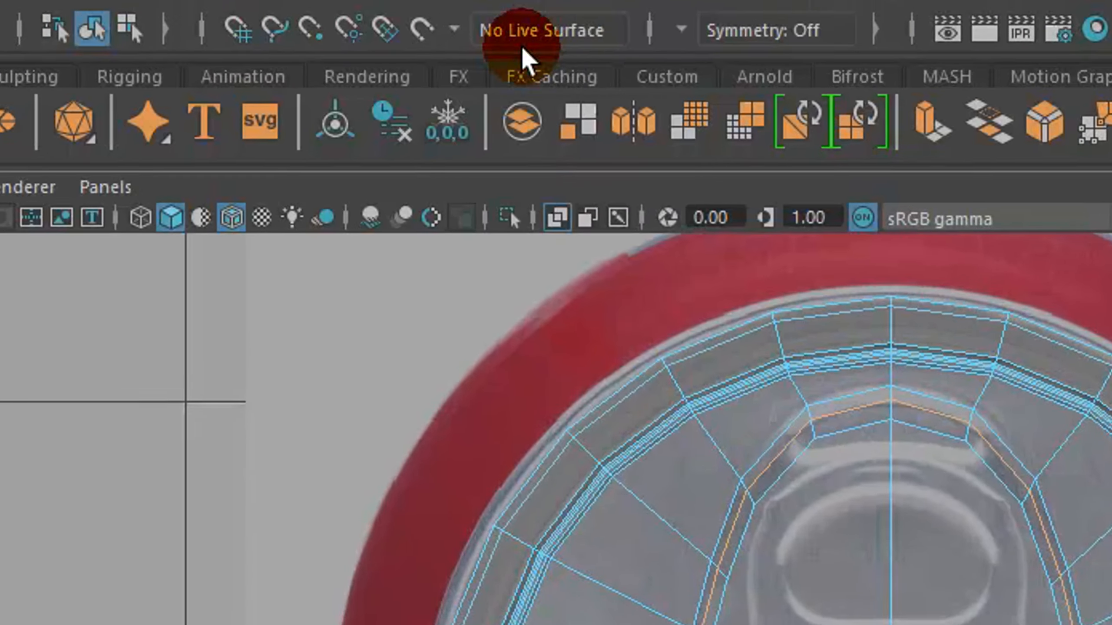
{"action": "left_click", "coordinate": [179, 22]}
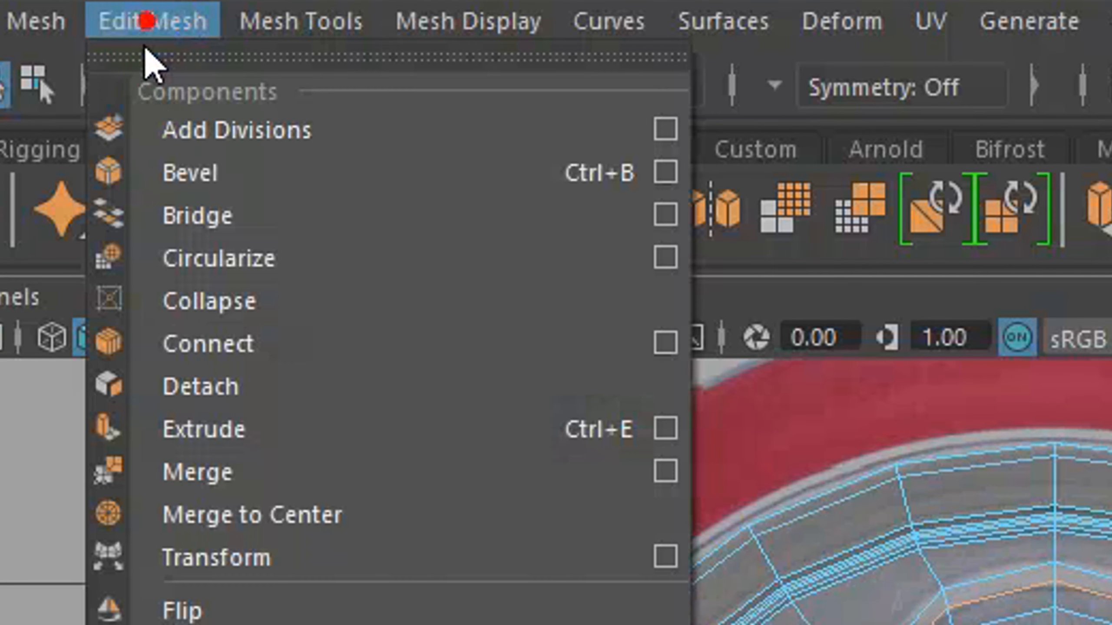
{"action": "left_click", "coordinate": [167, 190]}
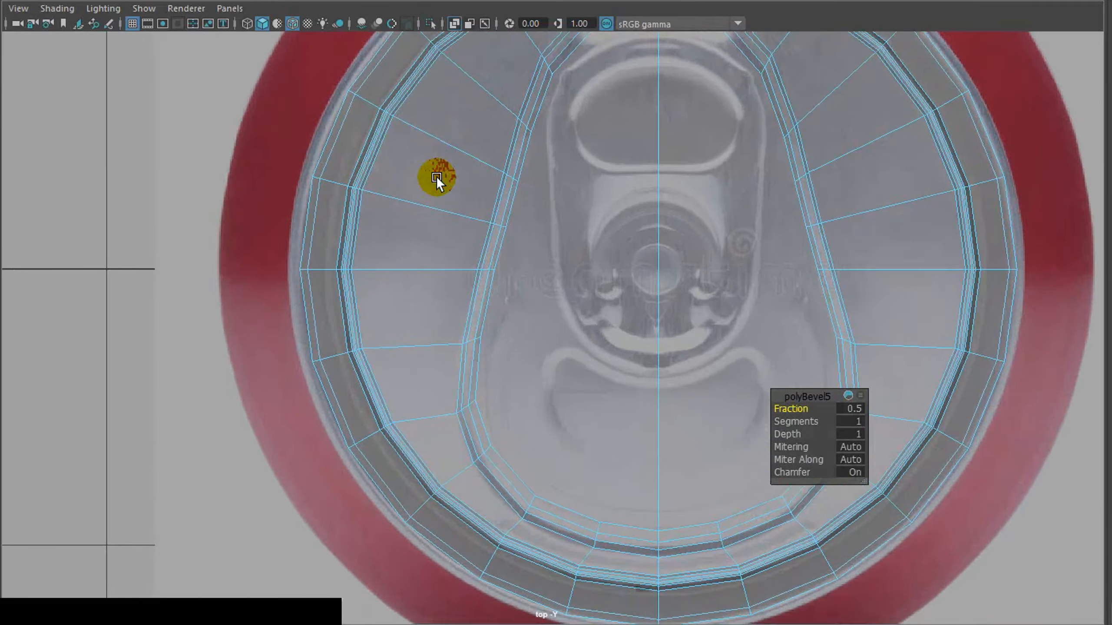
Set the bevel fraction of the recess border loop to 0.49.
{"action": "scroll", "coordinate": [446, 173], "scroll_direction": "up", "scroll_amount": 2}
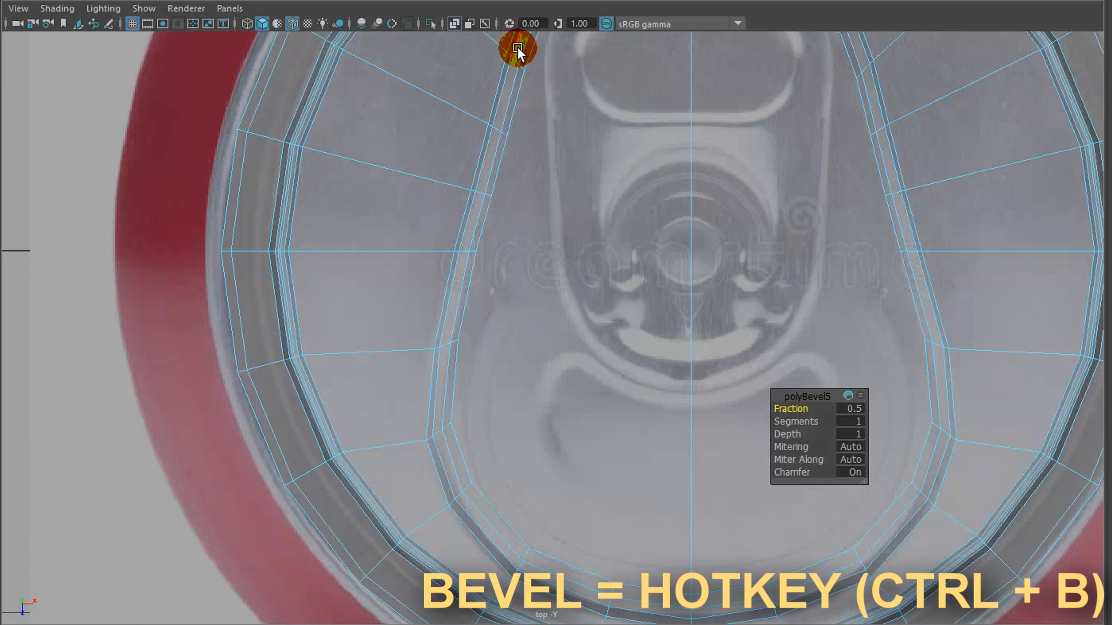
{"action": "left_click_drag", "start_coordinate": [791, 411], "coordinate": [794, 411]}
{"action": "left_click_drag", "start_coordinate": [738, 309], "coordinate": [695, 294], "text": "ctrl"}
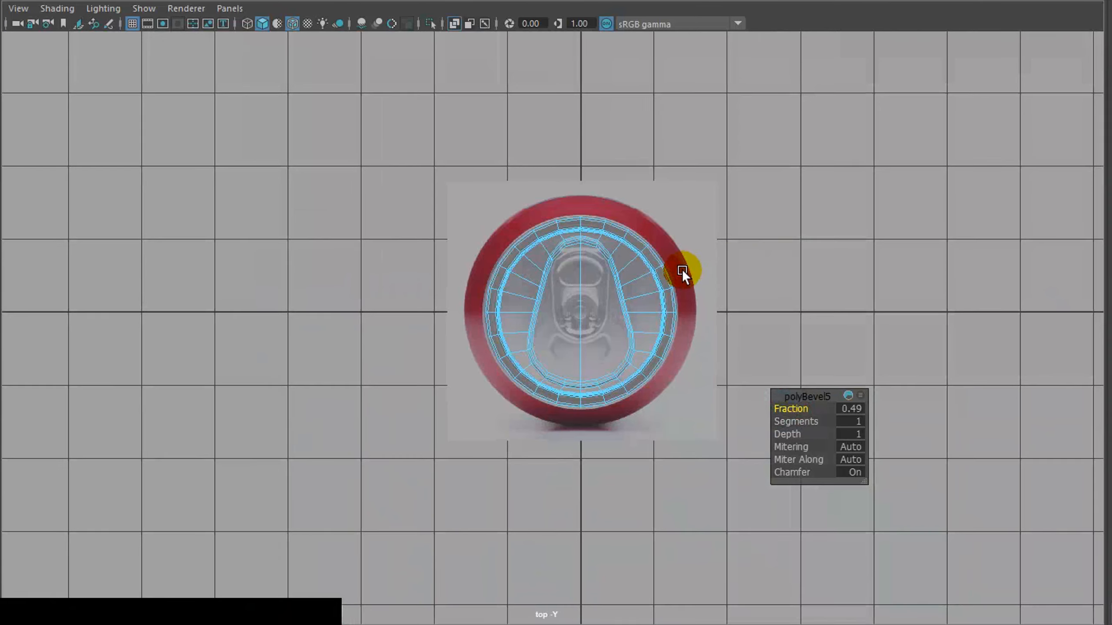
Preview the lid smoothed in the perspective view to check the beveled recess border, and return to the unsmoothed mesh.
{"action": "scroll", "coordinate": [682, 269], "scroll_direction": "up", "scroll_amount": 2}
{"action": "key", "text": "space"}
{"action": "key", "text": "space"}
{"action": "left_click_drag", "start_coordinate": [760, 249], "coordinate": [761, 248], "text": "alt"}
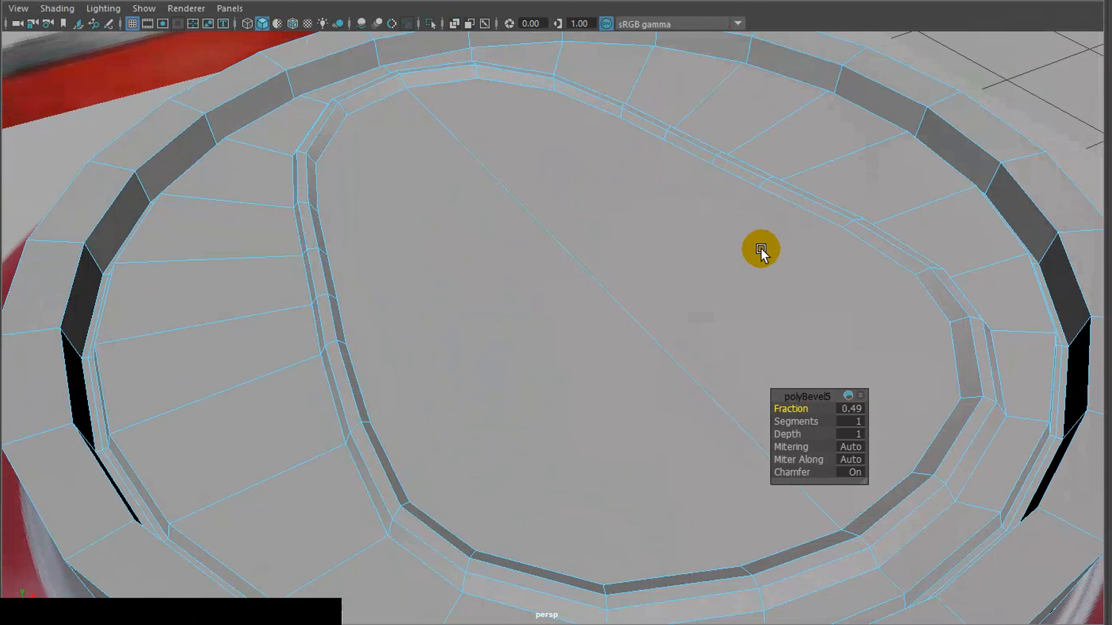
{"action": "left_click", "coordinate": [761, 248]}
{"action": "right_click_drag", "start_coordinate": [761, 245], "coordinate": [928, 77]}
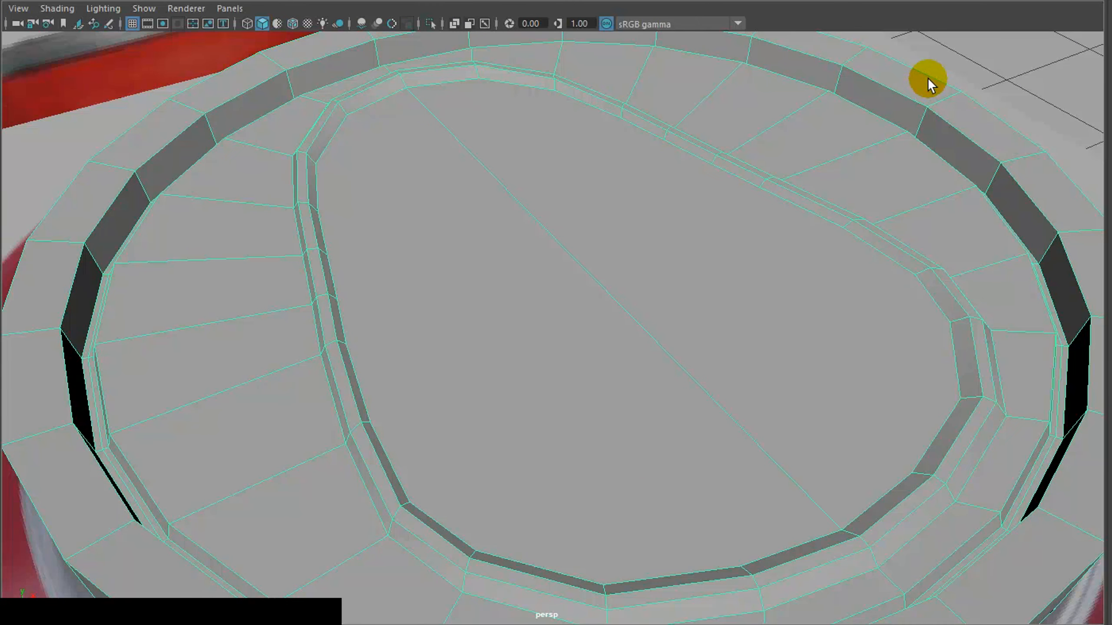
{"action": "left_click", "coordinate": [976, 49]}
{"action": "left_click", "coordinate": [343, 285]}
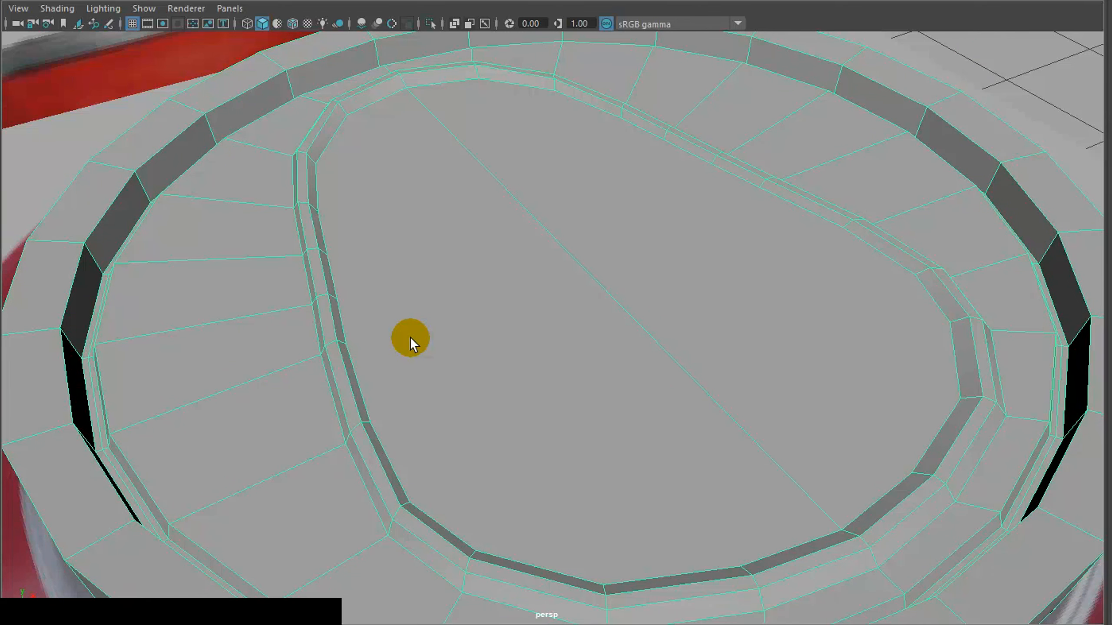
{"action": "key", "text": "3"}
{"action": "right_click_drag", "start_coordinate": [511, 289], "coordinate": [167, 288], "text": "alt"}
{"action": "left_click", "coordinate": [79, 68]}
{"action": "left_click_drag", "start_coordinate": [398, 412], "coordinate": [566, 348], "text": "alt"}
{"action": "left_click", "coordinate": [429, 373]}
{"action": "key", "text": "1"}
{"action": "scroll", "coordinate": [449, 392], "scroll_direction": "up", "scroll_amount": 5}
{"action": "scroll", "coordinate": [484, 416], "scroll_direction": "down", "scroll_amount": 3}
{"action": "middle_click_drag", "start_coordinate": [566, 348], "coordinate": [531, 345], "text": "alt"}
{"action": "right_click_drag", "start_coordinate": [531, 346], "coordinate": [621, 355], "text": "alt"}
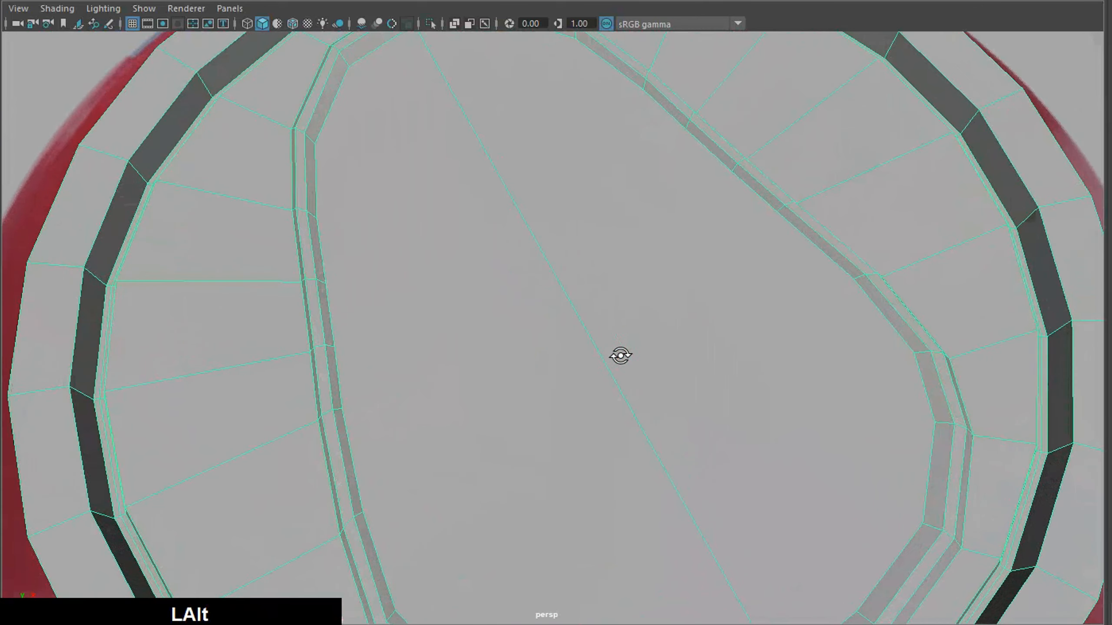
{"action": "left_click_drag", "start_coordinate": [621, 355], "coordinate": [620, 355], "text": "alt"}
{"action": "middle_click_drag", "start_coordinate": [619, 356], "coordinate": [616, 377], "text": "alt"}
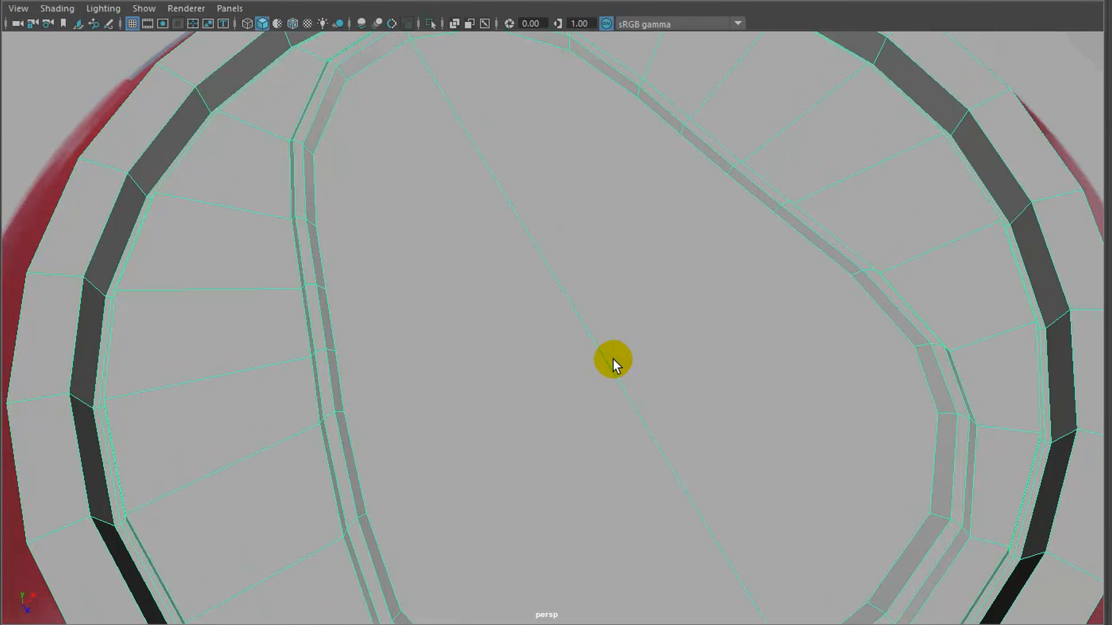
{"action": "scroll", "coordinate": [601, 352], "scroll_direction": "down", "scroll_amount": 4}
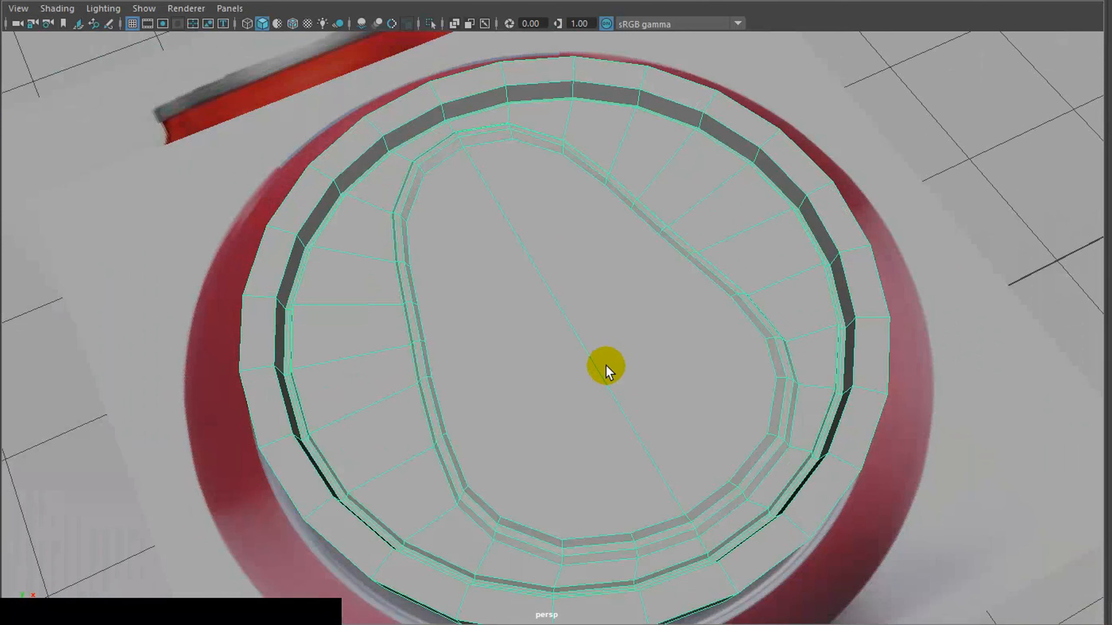
{"action": "scroll", "coordinate": [606, 367], "scroll_direction": "up", "scroll_amount": 6}
{"action": "left_click_drag", "start_coordinate": [606, 366], "coordinate": [613, 385], "text": "alt"}
{"action": "scroll", "coordinate": [626, 381], "scroll_direction": "down", "scroll_amount": 5}
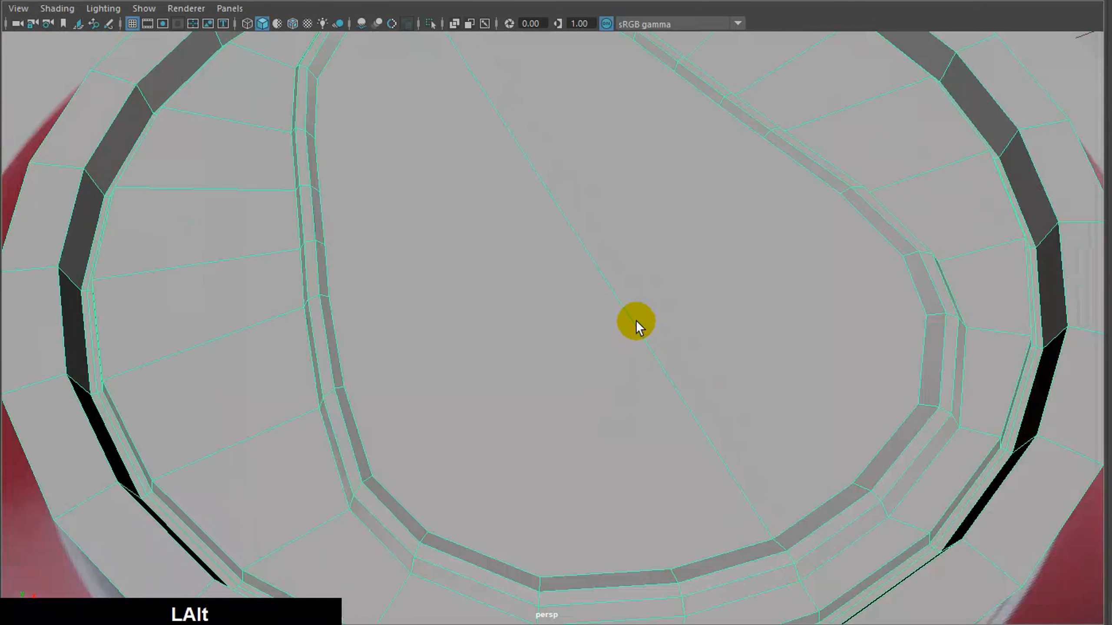
{"action": "left_click_drag", "start_coordinate": [635, 323], "coordinate": [637, 341], "text": "alt"}
{"action": "scroll", "coordinate": [637, 341], "scroll_direction": "down", "scroll_amount": 5}
{"action": "scroll", "coordinate": [637, 359], "scroll_direction": "up", "scroll_amount": 8}
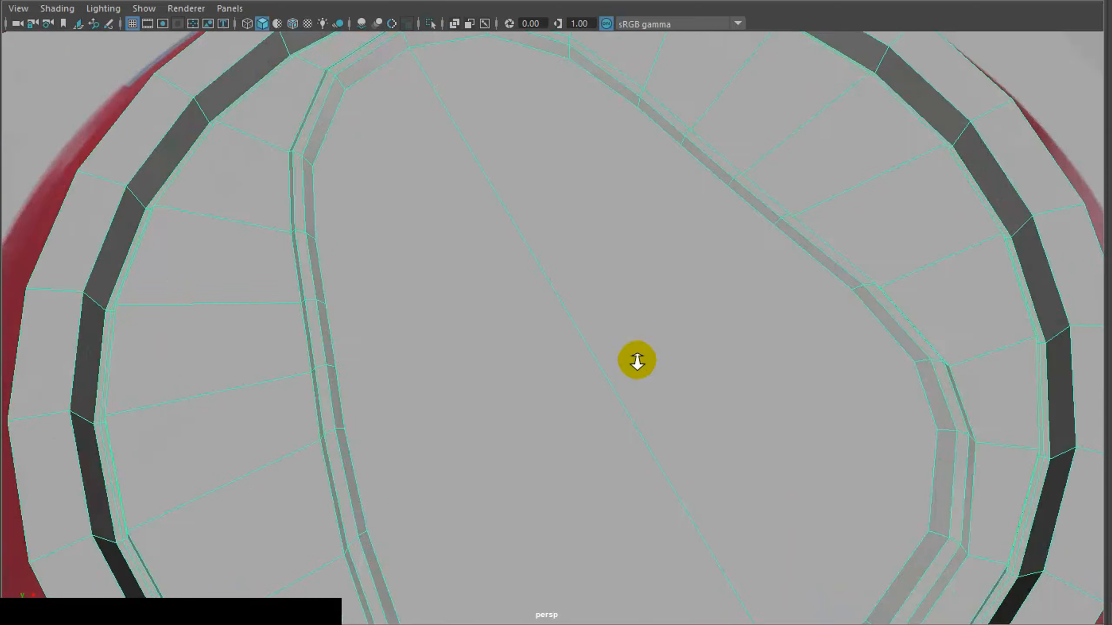
{"action": "scroll", "coordinate": [645, 371], "scroll_direction": "down", "scroll_amount": 3}
{"action": "scroll", "coordinate": [647, 372], "scroll_direction": "down", "scroll_amount": 4}
{"action": "left_click_drag", "start_coordinate": [645, 405], "coordinate": [620, 341], "text": "alt"}
{"action": "scroll", "coordinate": [620, 341], "scroll_direction": "up", "scroll_amount": 6}
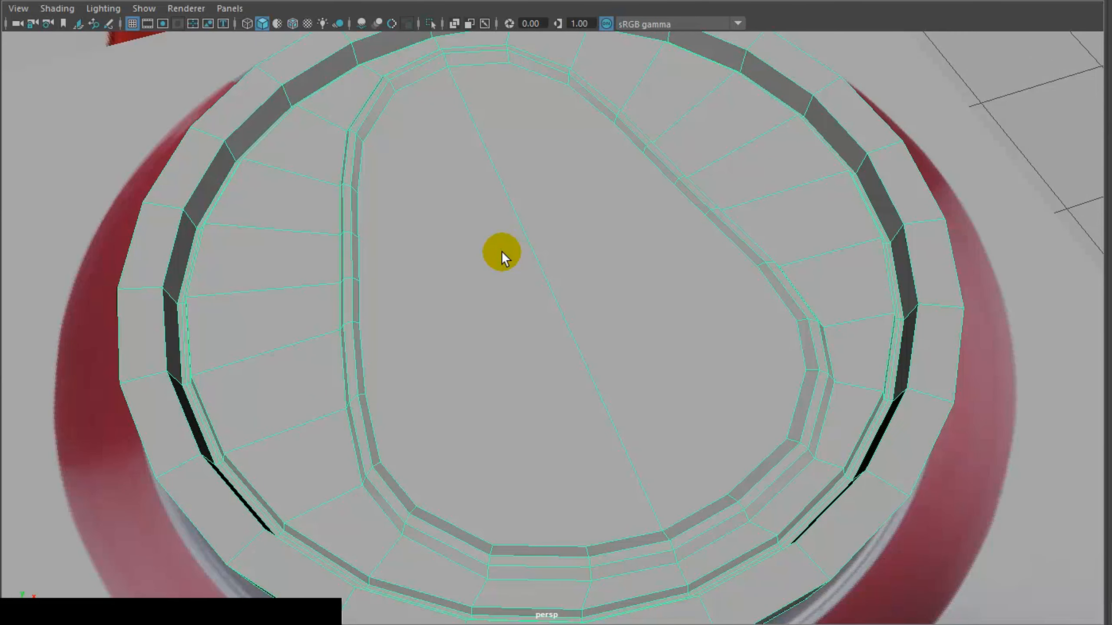
{"action": "scroll", "coordinate": [501, 251], "scroll_direction": "down", "scroll_amount": 4}
{"action": "left_click_drag", "start_coordinate": [494, 262], "coordinate": [501, 261], "text": "alt"}
{"action": "scroll", "coordinate": [505, 262], "scroll_direction": "up", "scroll_amount": 5}
{"action": "scroll", "coordinate": [505, 262], "scroll_direction": "down", "scroll_amount": 4}
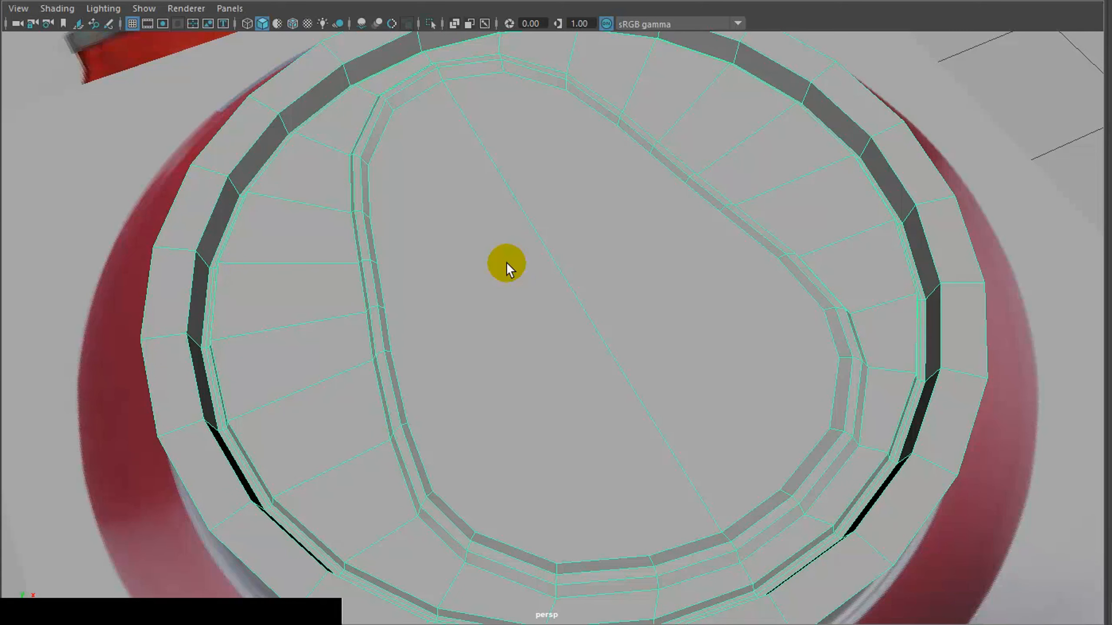
{"action": "scroll", "coordinate": [505, 263], "scroll_direction": "up", "scroll_amount": 4}
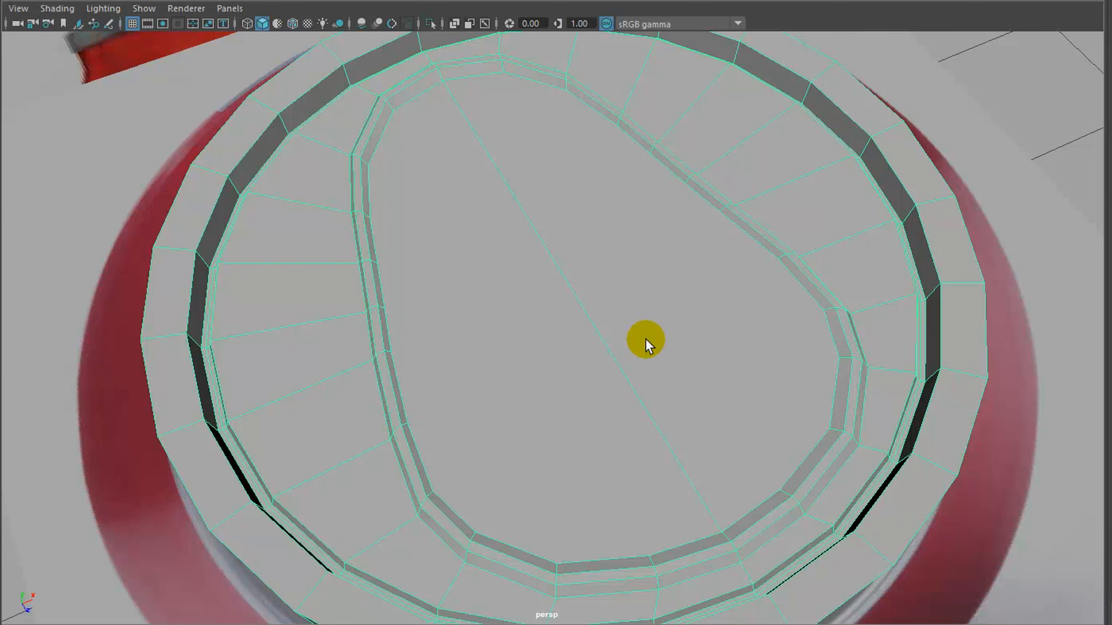
{"action": "left_click_drag", "start_coordinate": [610, 308], "coordinate": [621, 314], "text": "alt"}
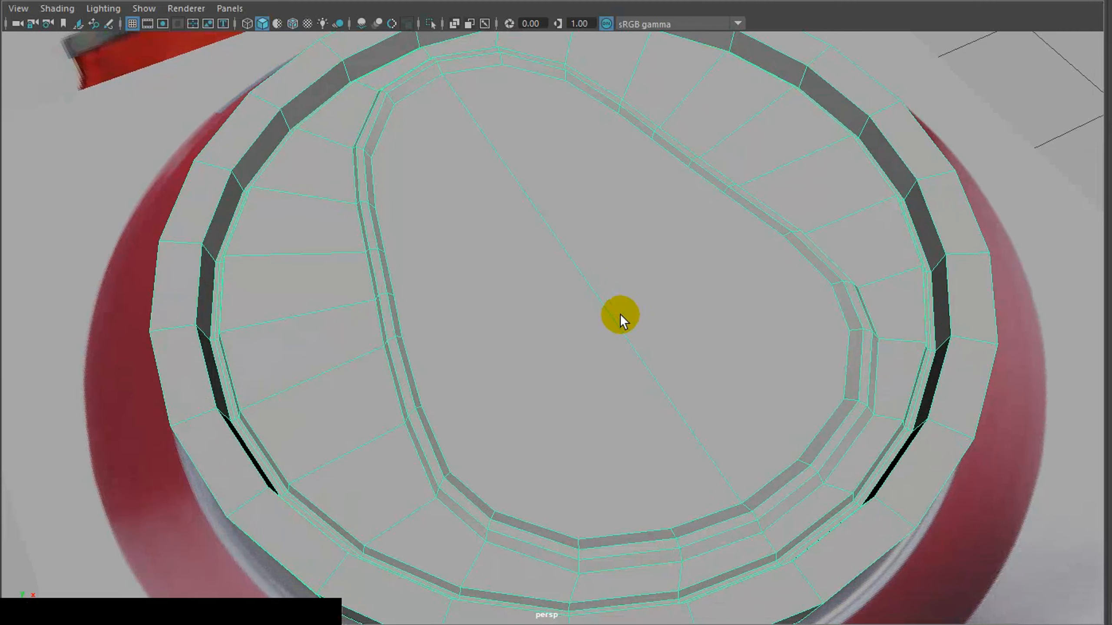
Compare the lid mesh with the reference photo of the can top and with the top-view image plane.
{"action": "key", "text": "space"}
{"action": "left_click", "coordinate": [695, 298]}
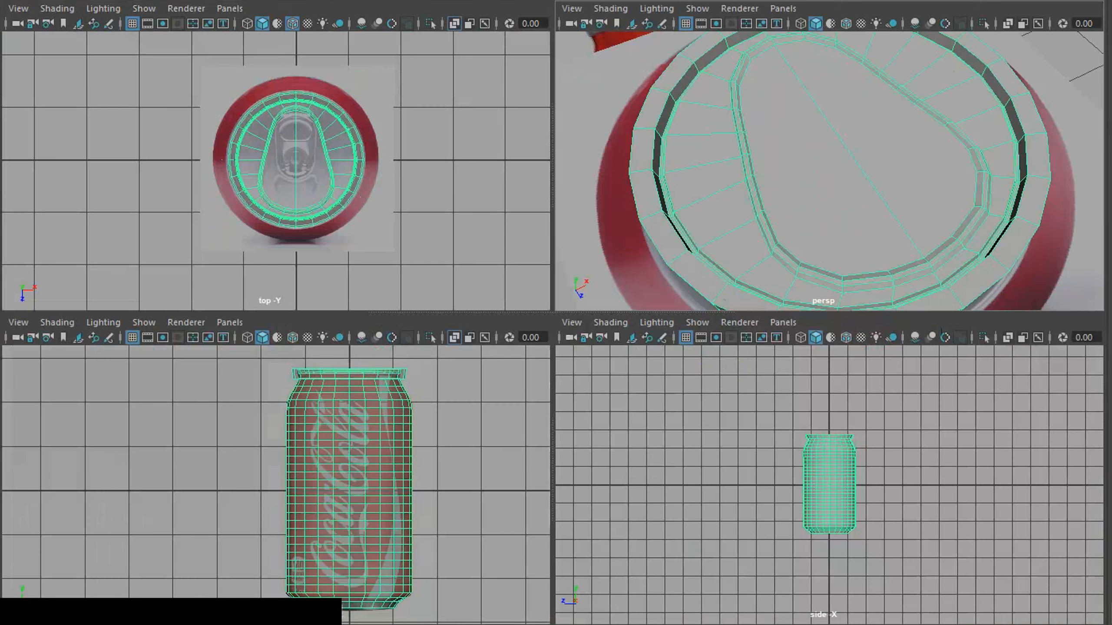
{"action": "key", "text": "alt+Tab"}
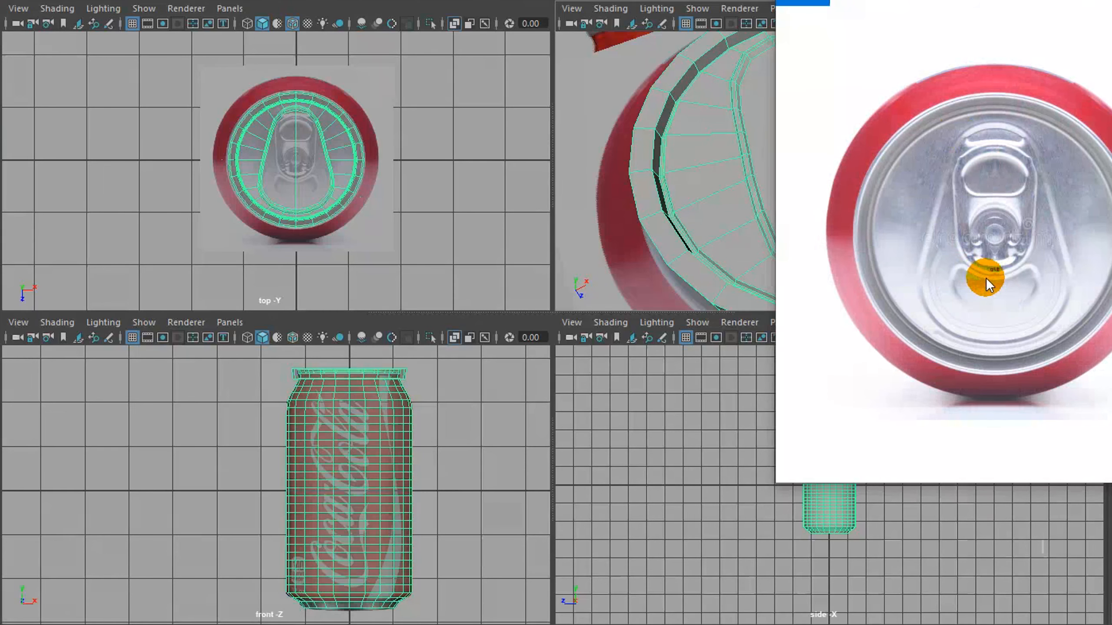
{"action": "key", "text": "alt+Tab"}
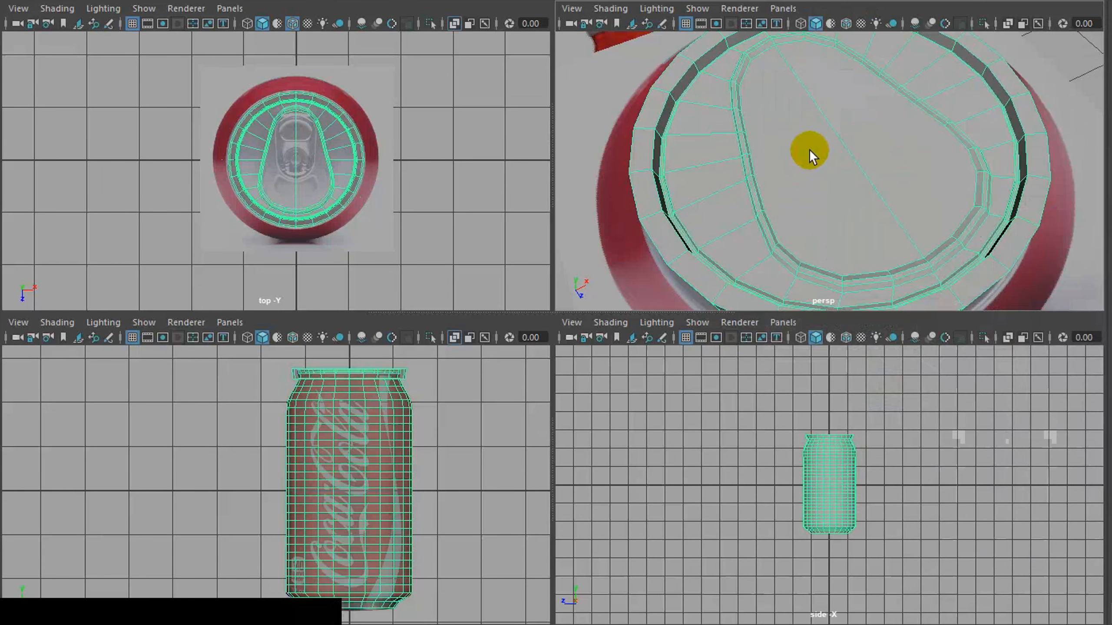
{"action": "key", "text": "space"}
{"action": "left_click_drag", "start_coordinate": [732, 343], "coordinate": [693, 337], "text": "alt"}
{"action": "middle_click_drag", "start_coordinate": [694, 337], "coordinate": [809, 248], "text": "alt"}
{"action": "key", "text": "space"}
{"action": "key", "text": "space"}
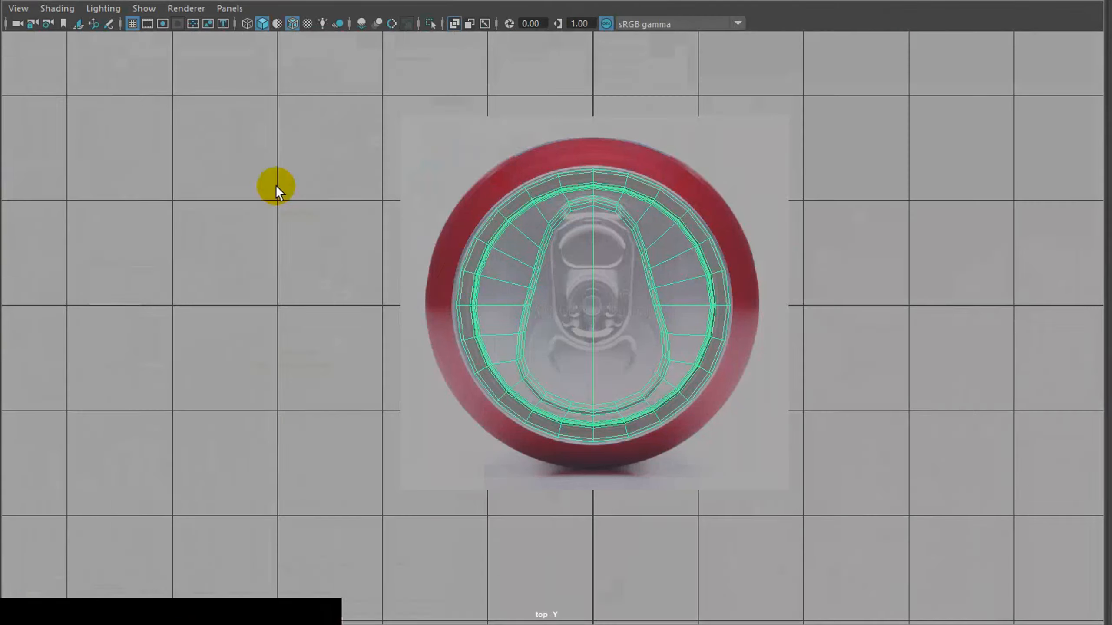
{"action": "scroll", "coordinate": [462, 273], "scroll_direction": "up", "scroll_amount": 6}
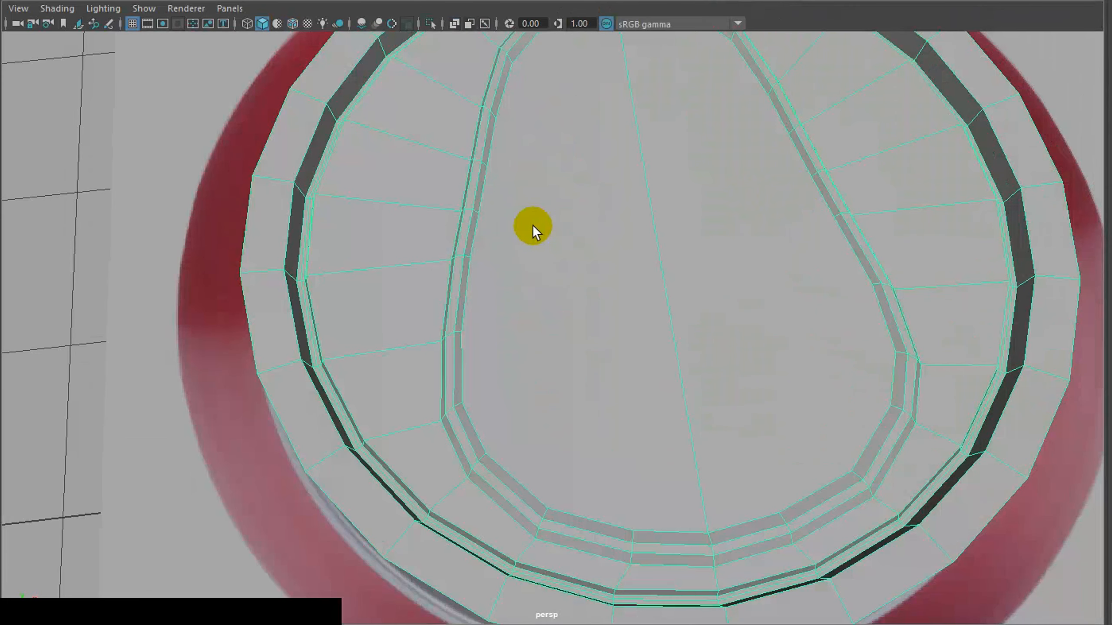
Select both halves of the lid's recess floor as faces in the perspective view.
{"action": "right_click_drag", "start_coordinate": [536, 224], "coordinate": [538, 180]}
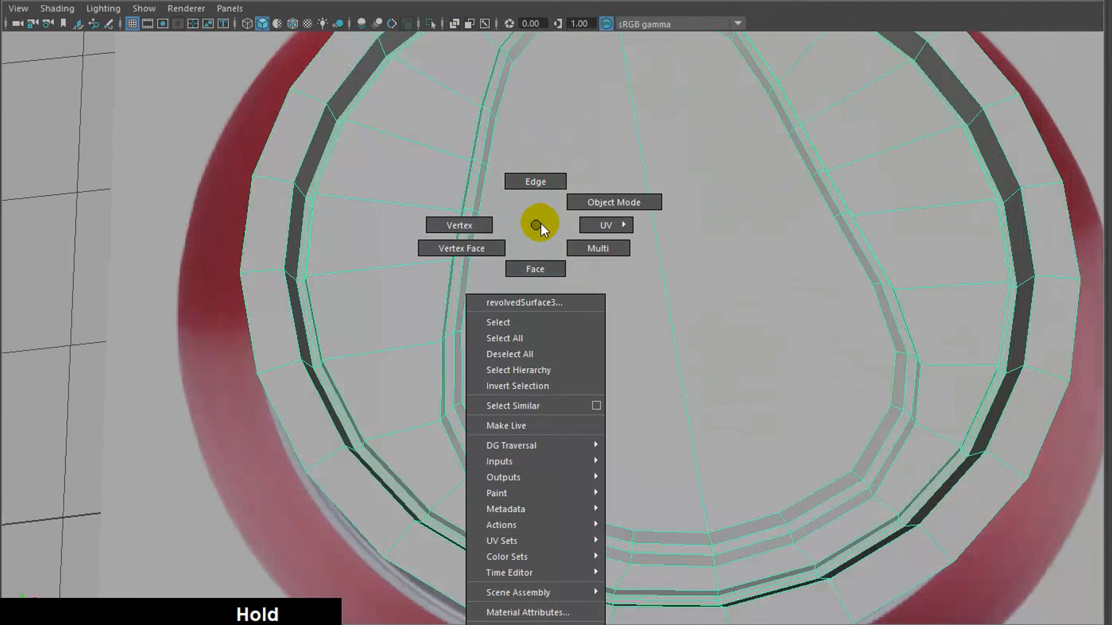
{"action": "right_click_drag", "start_coordinate": [541, 223], "coordinate": [535, 268]}
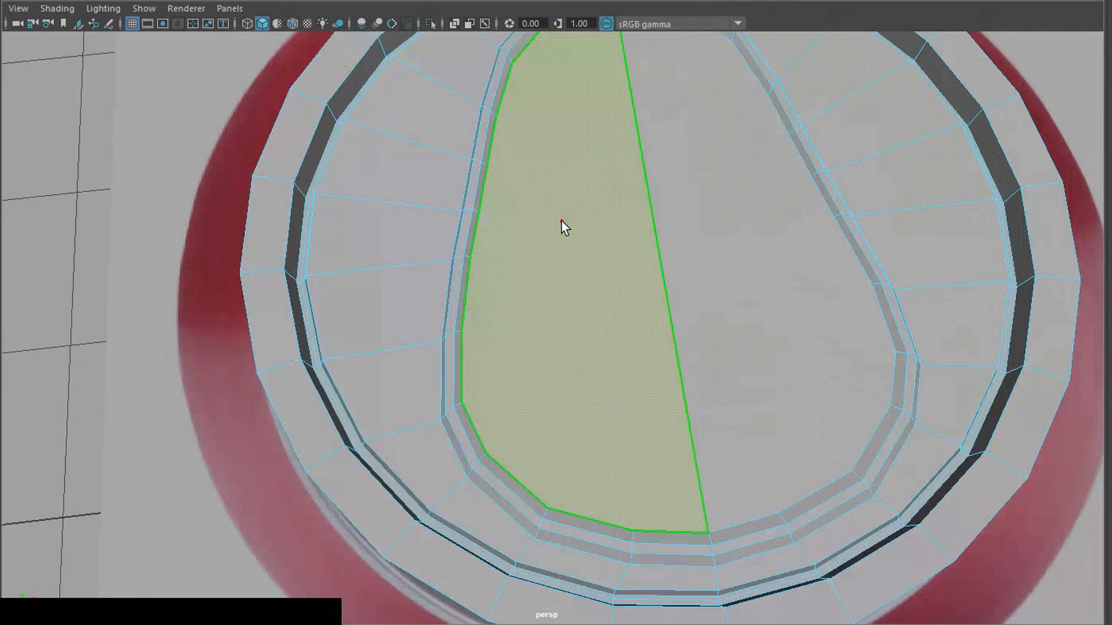
{"action": "left_click", "coordinate": [748, 295]}
{"action": "left_click", "coordinate": [817, 469]}
{"action": "left_click", "coordinate": [802, 307]}
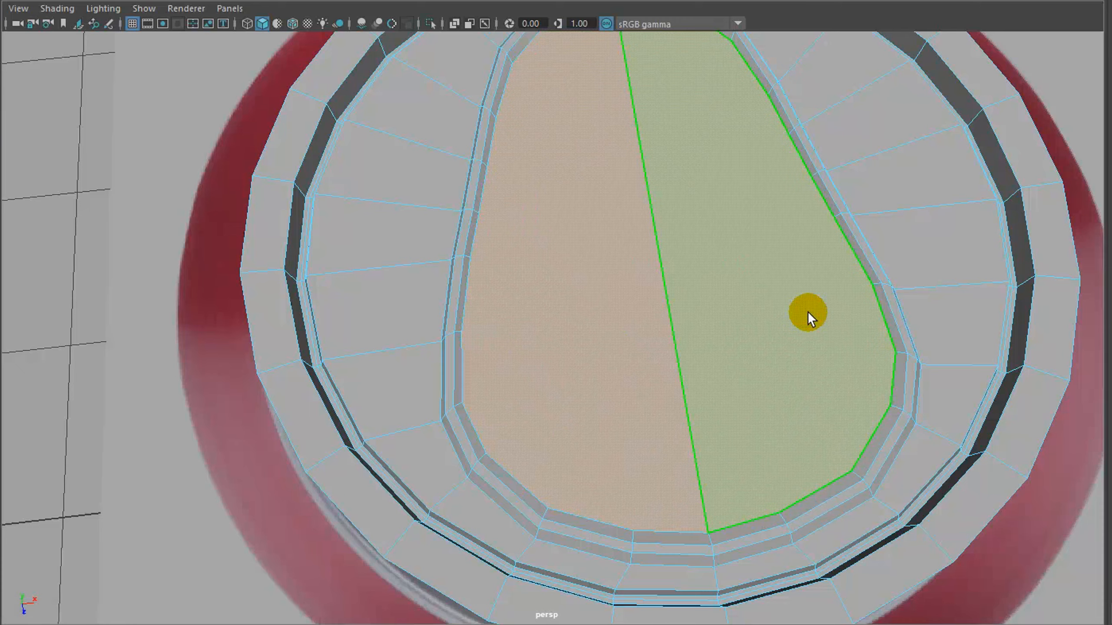
{"action": "left_click", "coordinate": [638, 246]}
Compare the selected recess floor faces with the pull tab and opening outlines in the top-view reference image.
{"action": "key", "text": "space"}
{"action": "key", "text": "space"}
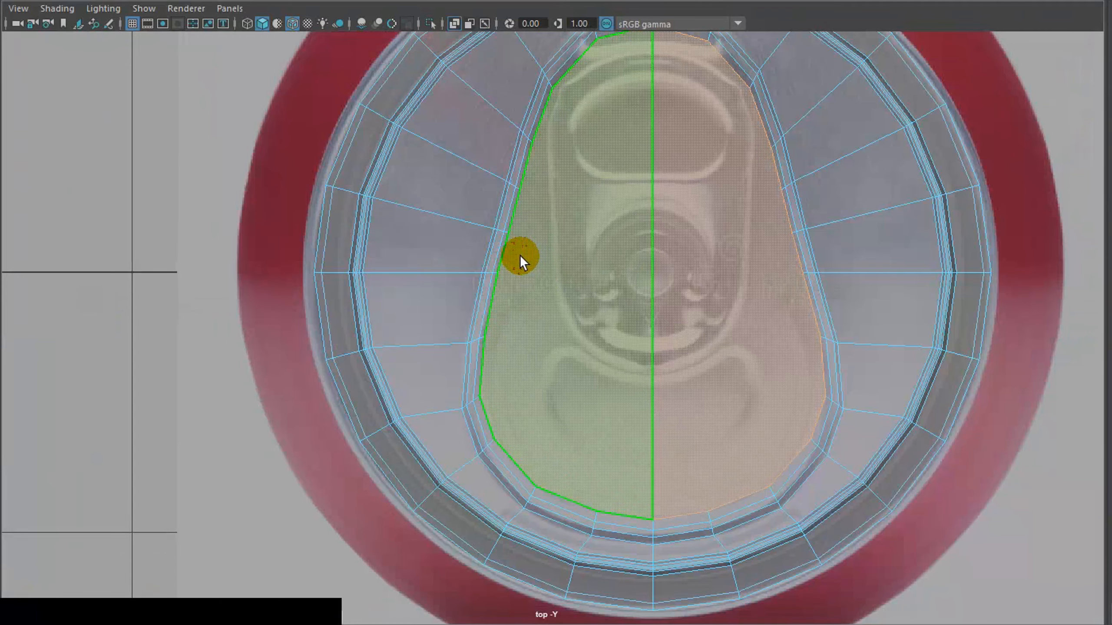
{"action": "scroll", "coordinate": [540, 270], "scroll_direction": "up", "scroll_amount": 1}
{"action": "right_click_drag", "start_coordinate": [603, 321], "coordinate": [591, 245], "text": "alt"}
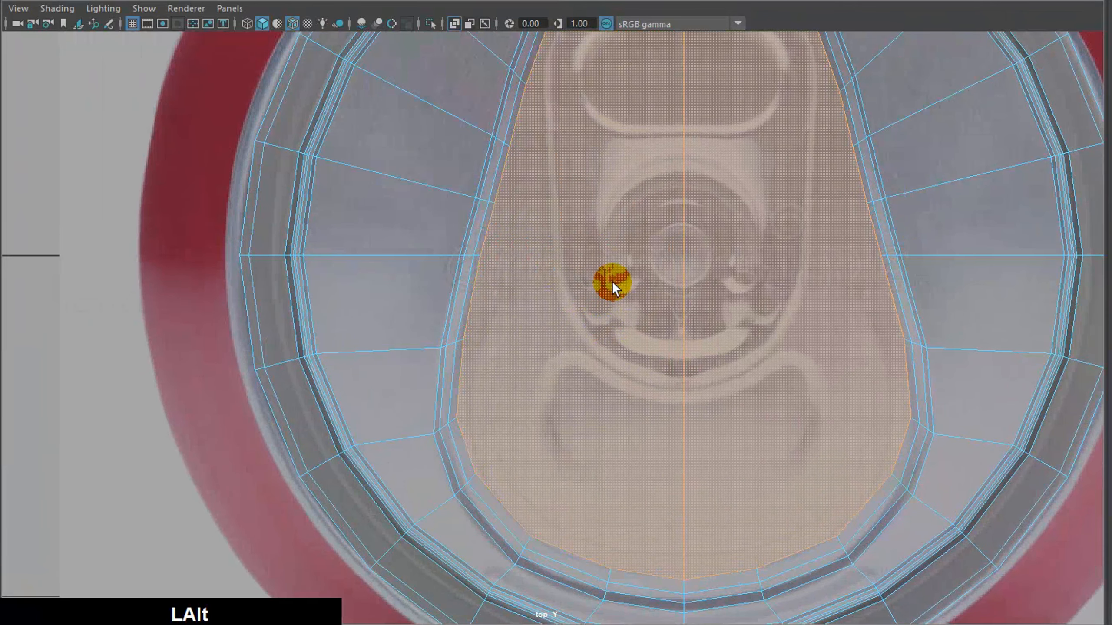
{"action": "middle_click_drag", "start_coordinate": [702, 348], "coordinate": [591, 358], "text": "alt"}
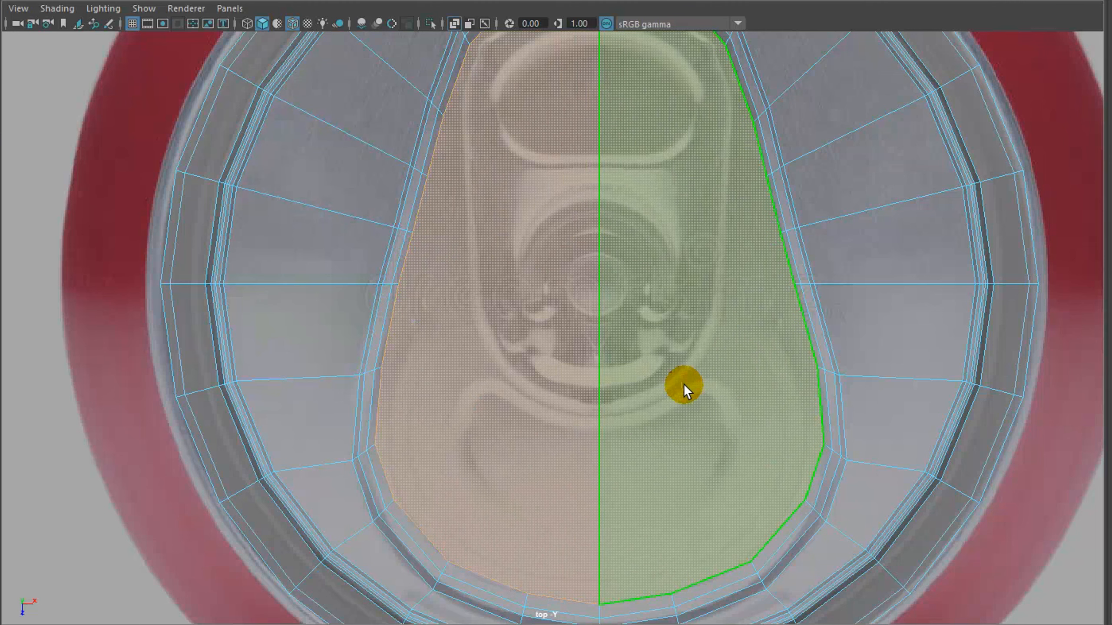
{"action": "left_click", "coordinate": [412, 289], "text": "shift"}
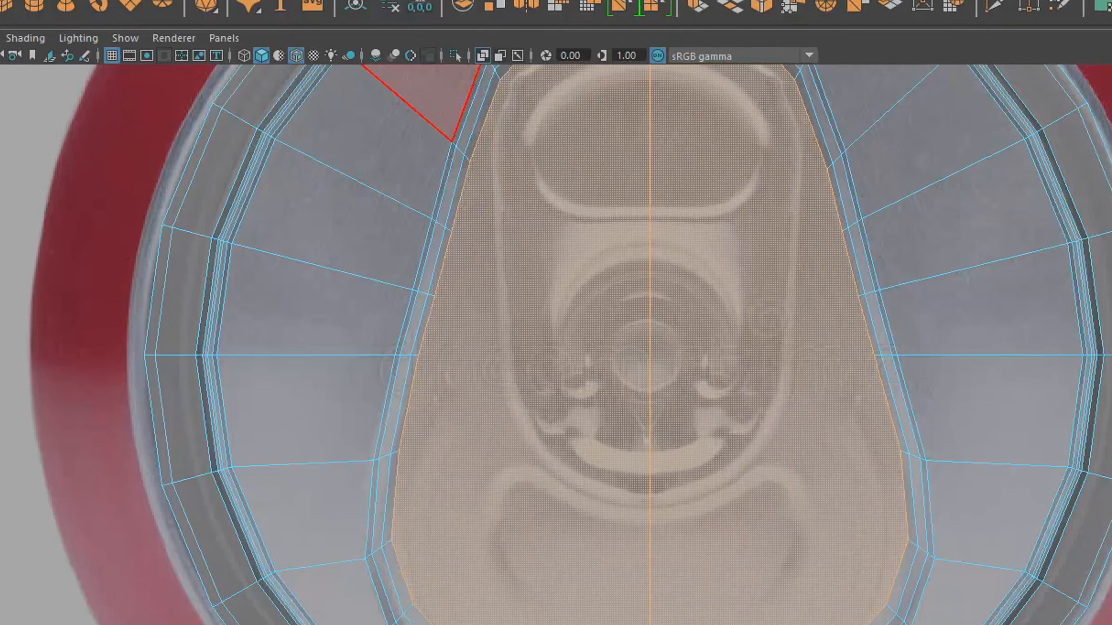
{"action": "left_click", "coordinate": [458, 4]}
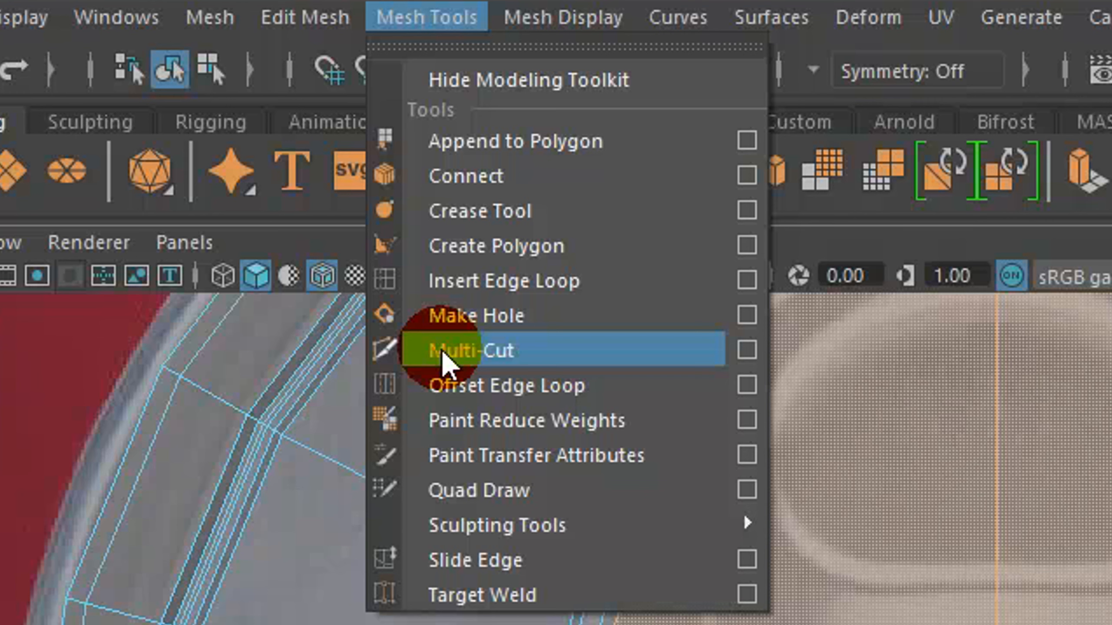
{"action": "left_click", "coordinate": [442, 354]}
{"action": "scroll", "coordinate": [556, 459], "scroll_direction": "up", "scroll_amount": 2}
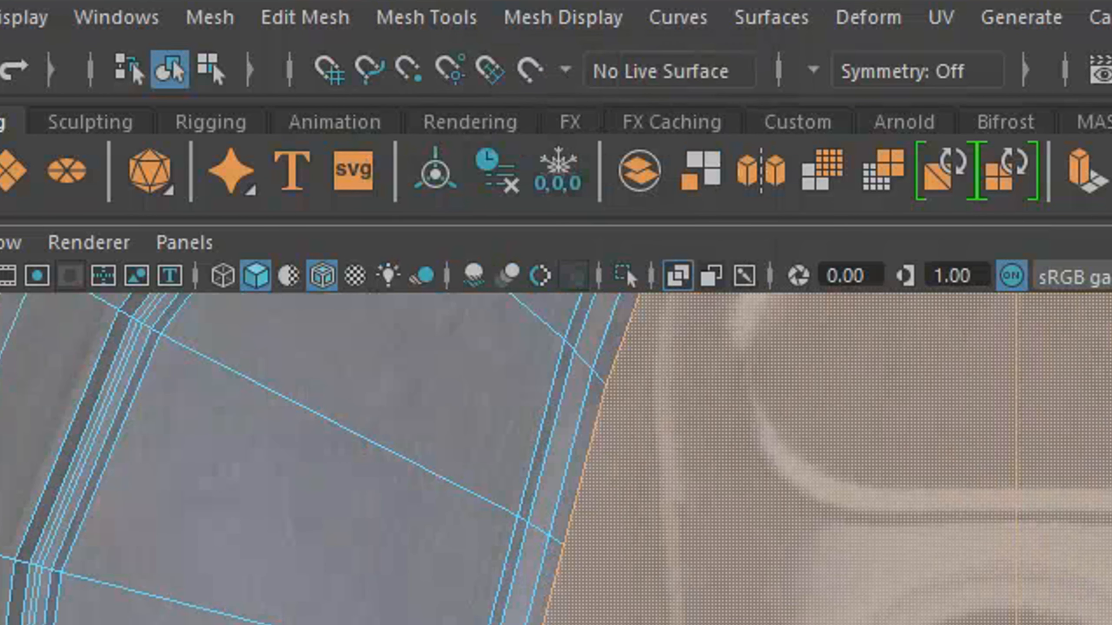
{"action": "left_click", "coordinate": [451, 18]}
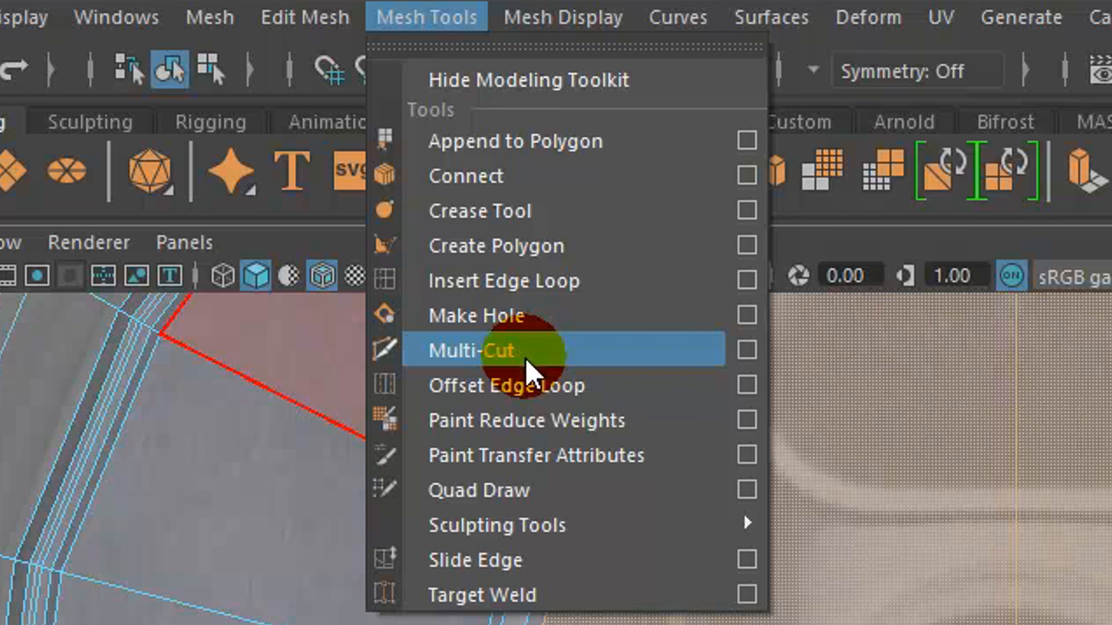
{"action": "left_click", "coordinate": [530, 357]}
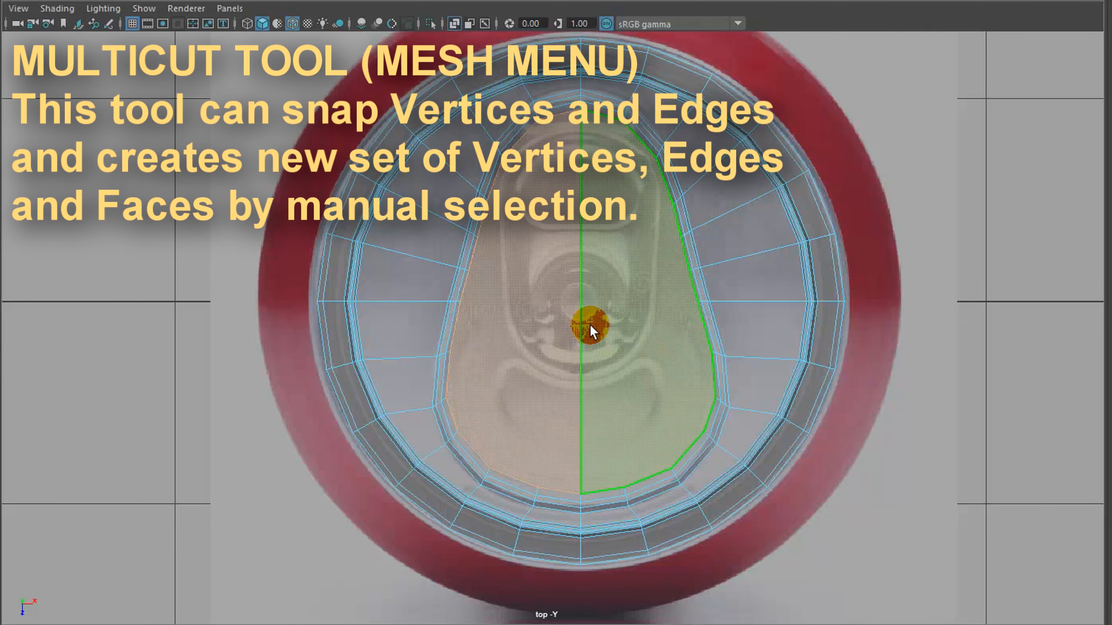
{"action": "scroll", "coordinate": [589, 324], "scroll_direction": "up", "scroll_amount": 3}
{"action": "scroll", "coordinate": [589, 324], "scroll_direction": "down", "scroll_amount": 8}
{"action": "scroll", "coordinate": [589, 324], "scroll_direction": "up", "scroll_amount": 2}
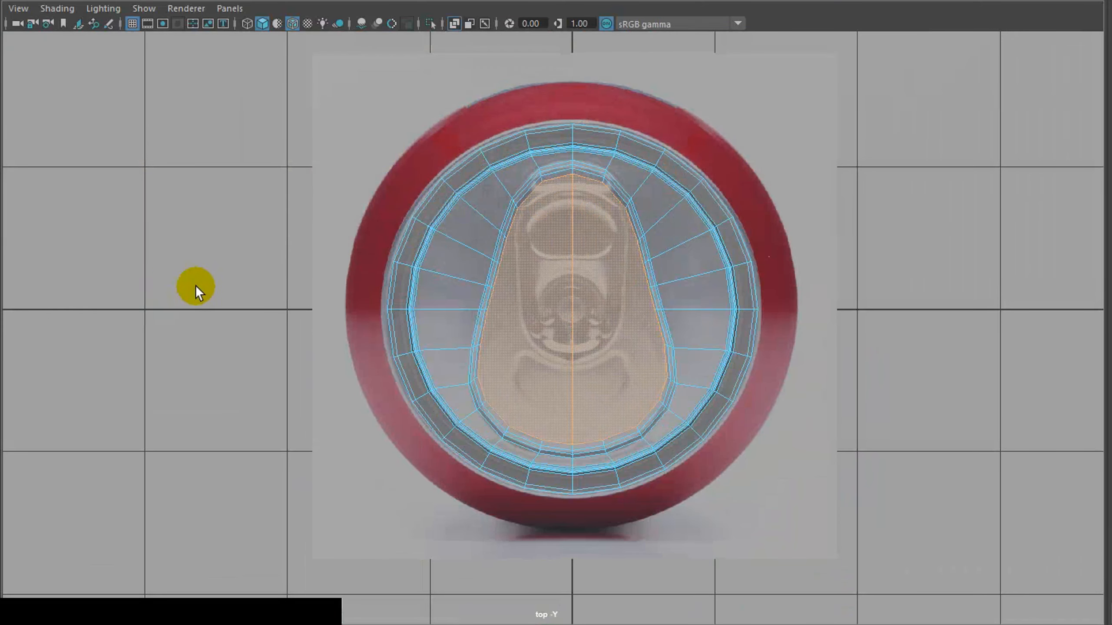
{"action": "scroll", "coordinate": [395, 325], "scroll_direction": "up", "scroll_amount": 2}
{"action": "scroll", "coordinate": [395, 325], "scroll_direction": "up", "scroll_amount": 3}
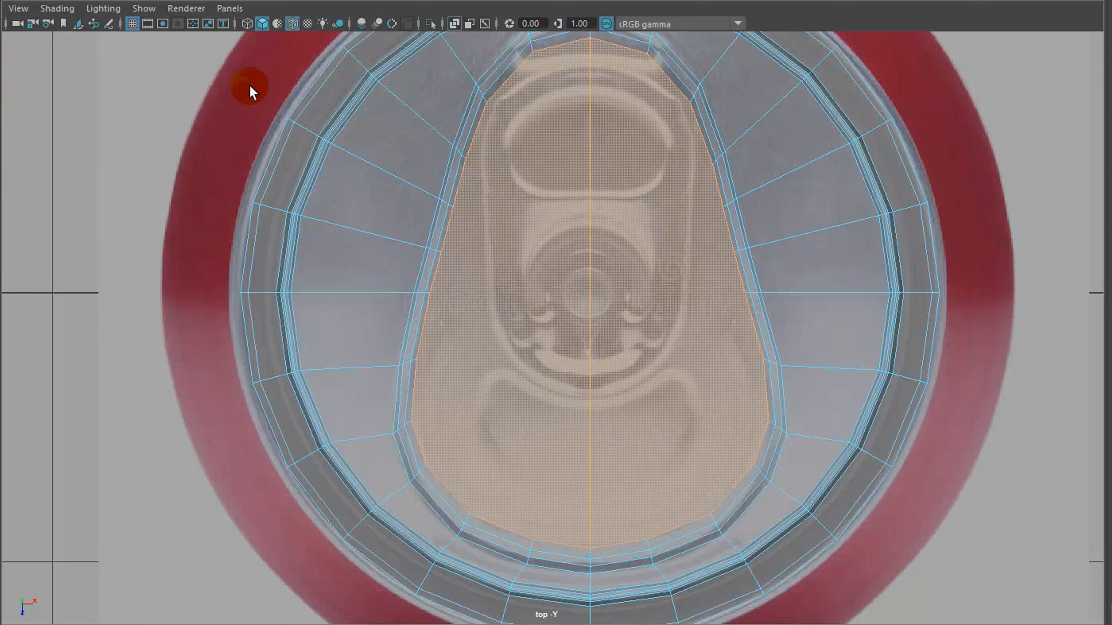
Start a Multi-Cut across the recess floor, placing its first point on the left border vertex level with the can's centre.
{"action": "left_click", "coordinate": [340, 0]}
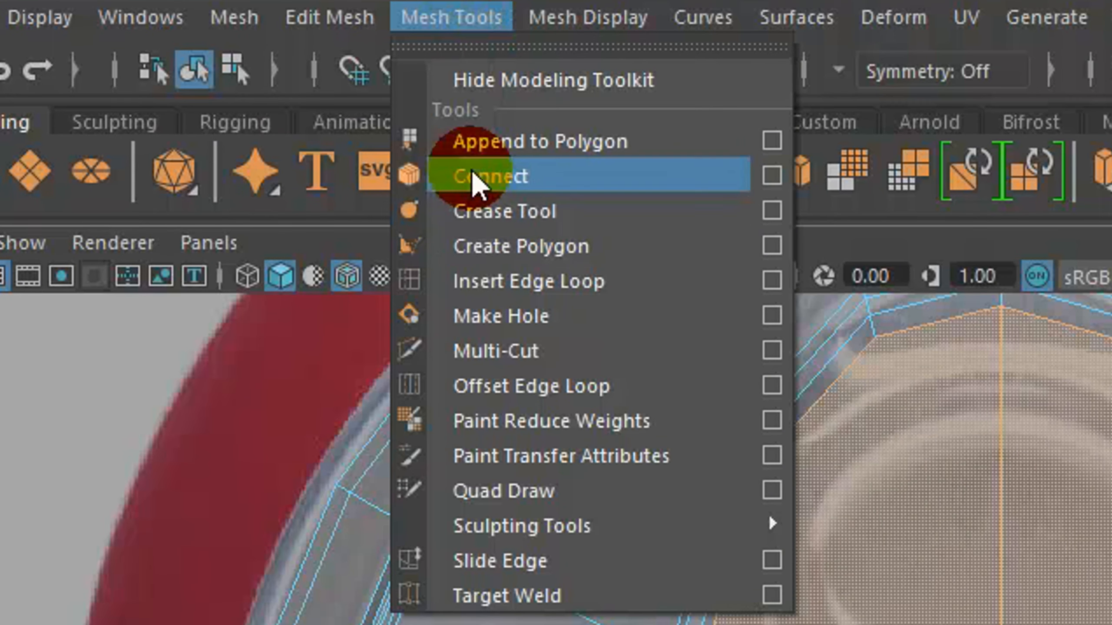
{"action": "left_click", "coordinate": [486, 352]}
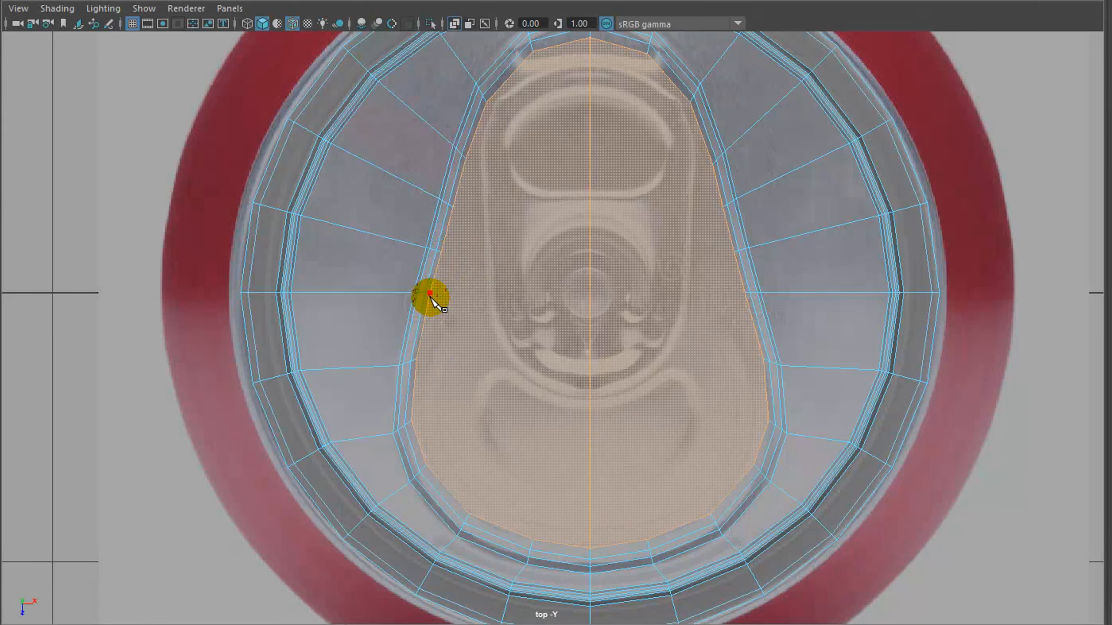
{"action": "left_click", "coordinate": [430, 293]}
{"action": "left_click_drag", "start_coordinate": [714, 301], "coordinate": [744, 294]}
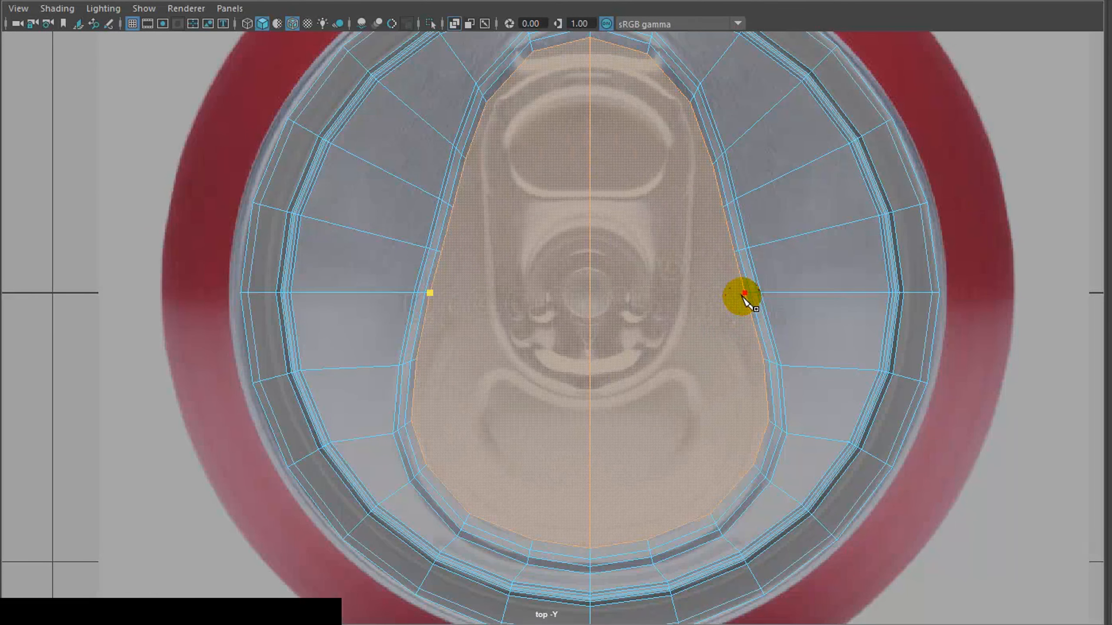
Examine the Multi-Cut start point and the recess border vertices around it in the perspective view.
{"action": "key", "text": "space"}
{"action": "middle_click", "coordinate": [846, 186]}
{"action": "key", "text": "space"}
{"action": "left_click_drag", "start_coordinate": [640, 327], "coordinate": [608, 320], "text": "alt"}
{"action": "scroll", "coordinate": [617, 310], "scroll_direction": "up", "scroll_amount": 5}
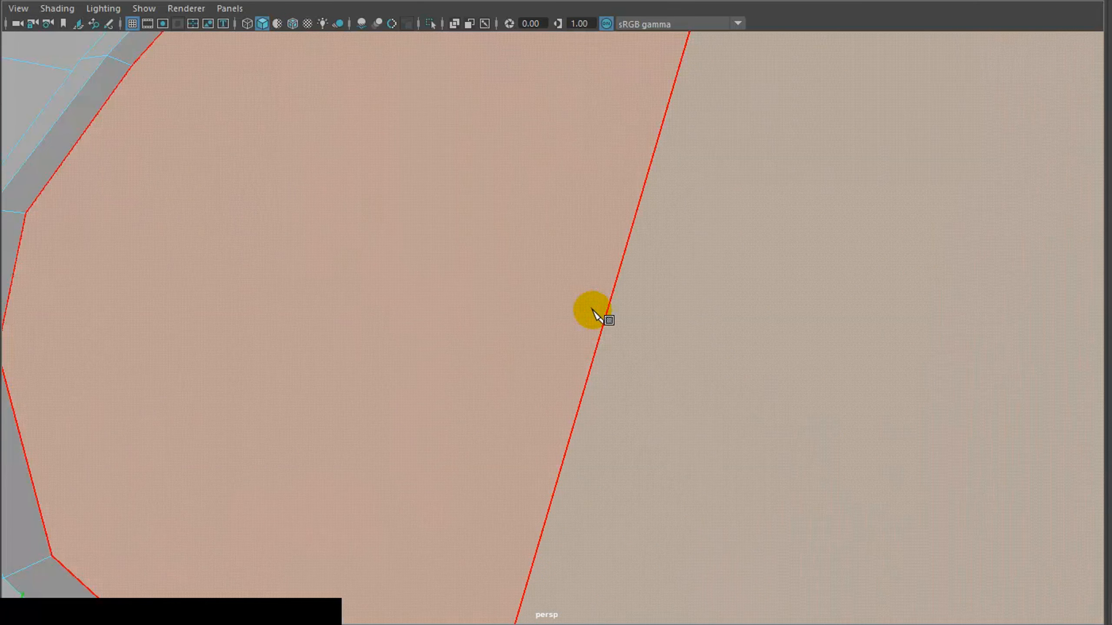
{"action": "scroll", "coordinate": [596, 311], "scroll_direction": "down", "scroll_amount": 5}
{"action": "scroll", "coordinate": [603, 305], "scroll_direction": "up", "scroll_amount": 3}
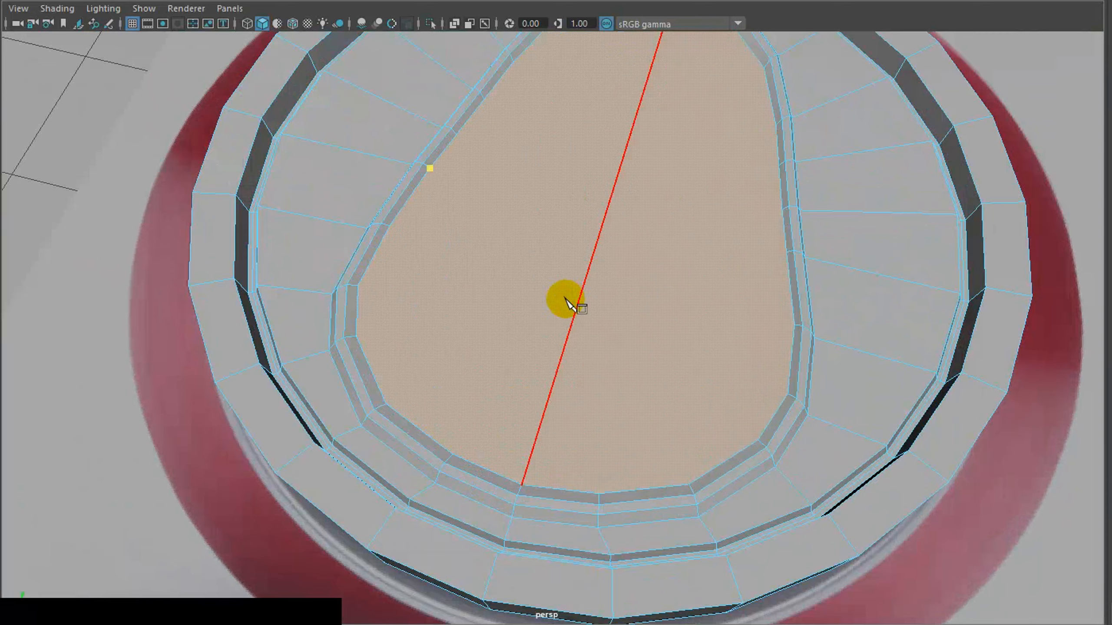
{"action": "left_click_drag", "start_coordinate": [565, 299], "coordinate": [587, 297], "text": "alt"}
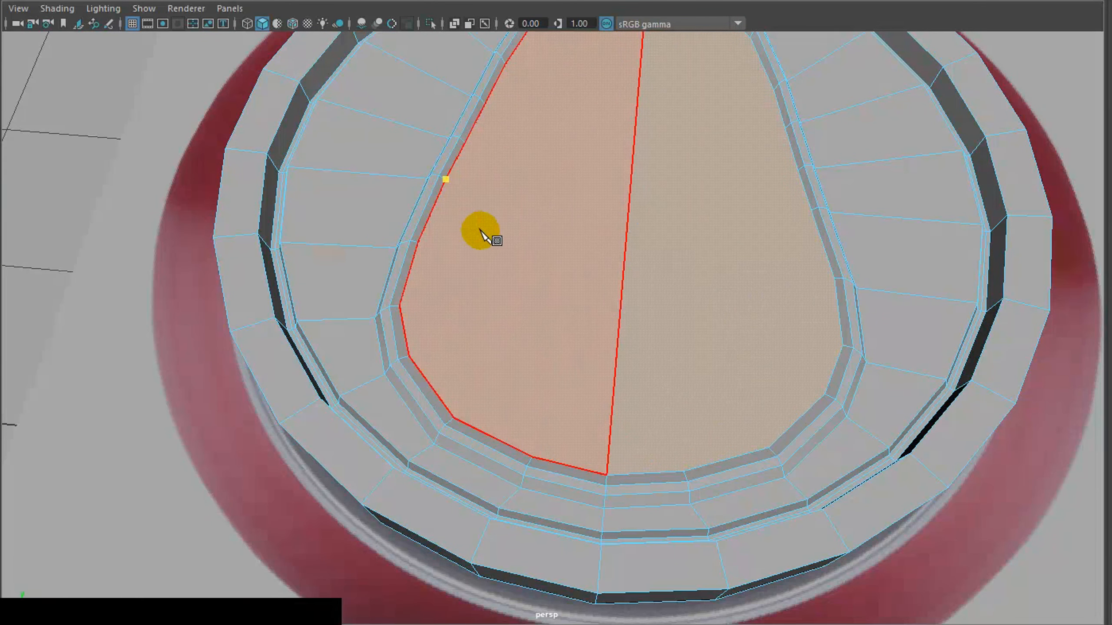
{"action": "left_click_drag", "start_coordinate": [483, 232], "coordinate": [509, 237], "text": "alt"}
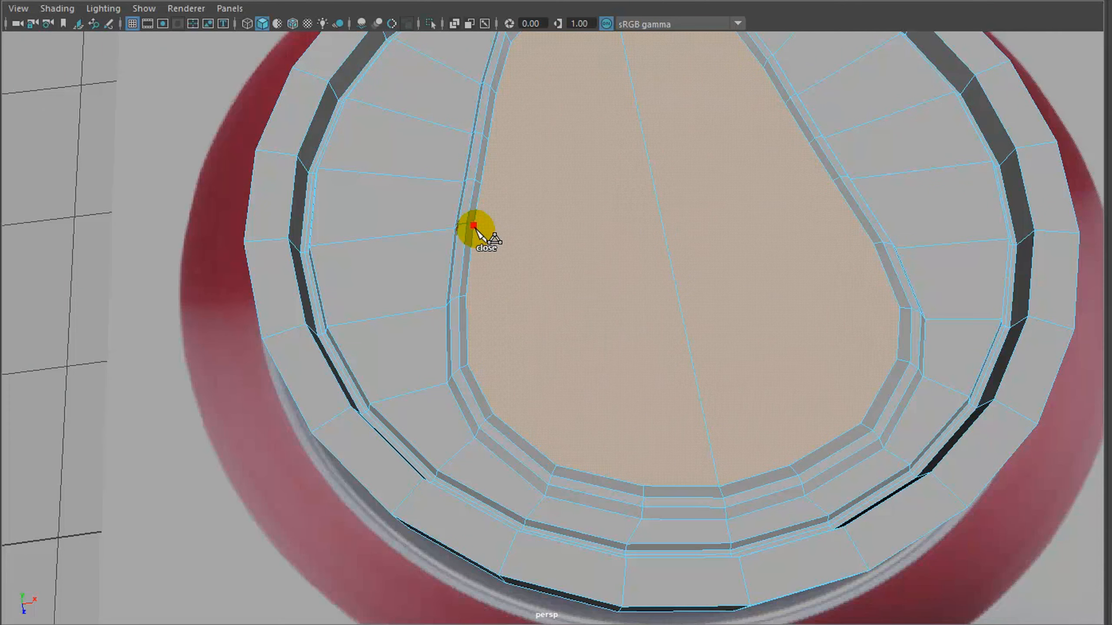
{"action": "scroll", "coordinate": [519, 258], "scroll_direction": "up", "scroll_amount": 5}
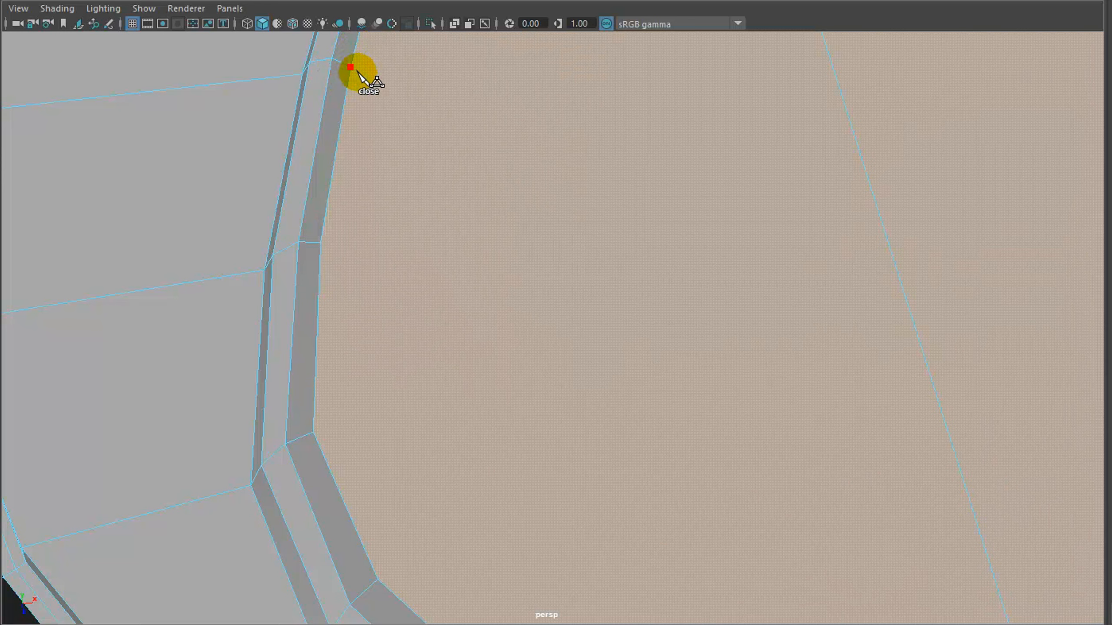
Cut an edge across the lid's inset face between two opposite border vertices, crossing the centre line, and leave the Multi-Cut tool.
{"action": "scroll", "coordinate": [372, 92], "scroll_direction": "down", "scroll_amount": 3}
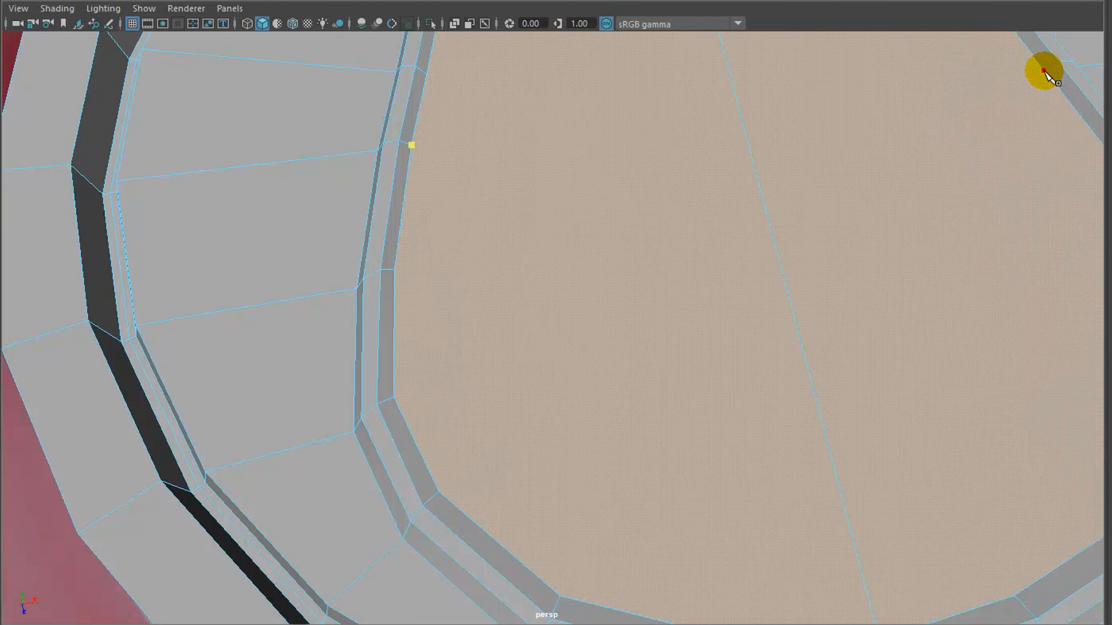
{"action": "left_click", "coordinate": [1044, 70]}
{"action": "key", "text": "Return"}
{"action": "left_click", "coordinate": [1045, 70]}
{"action": "left_click", "coordinate": [739, 107]}
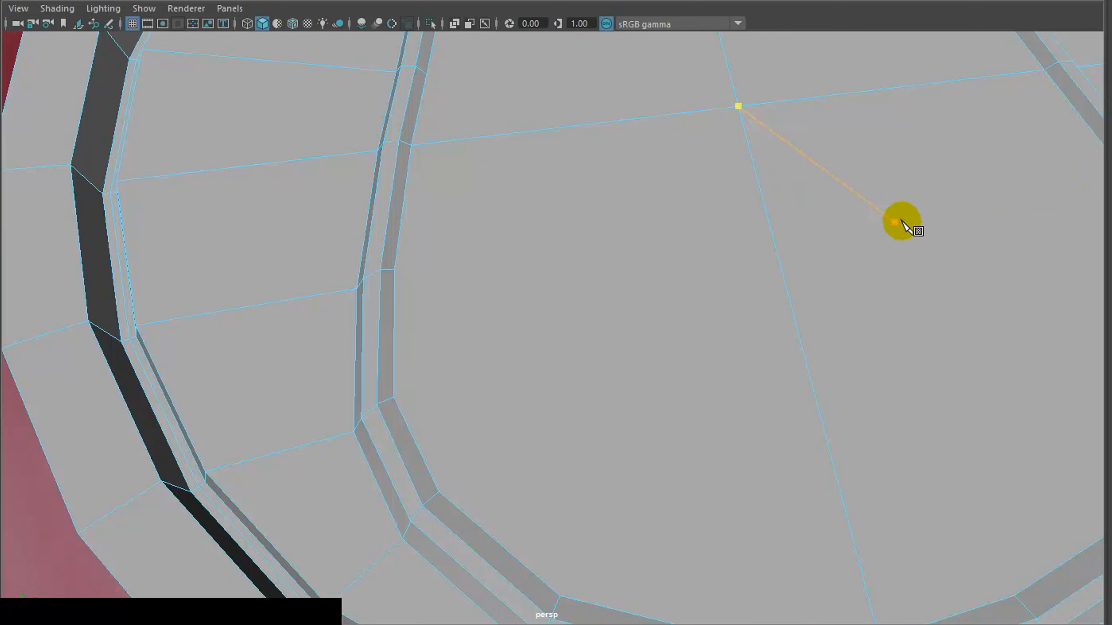
{"action": "left_click", "coordinate": [412, 146]}
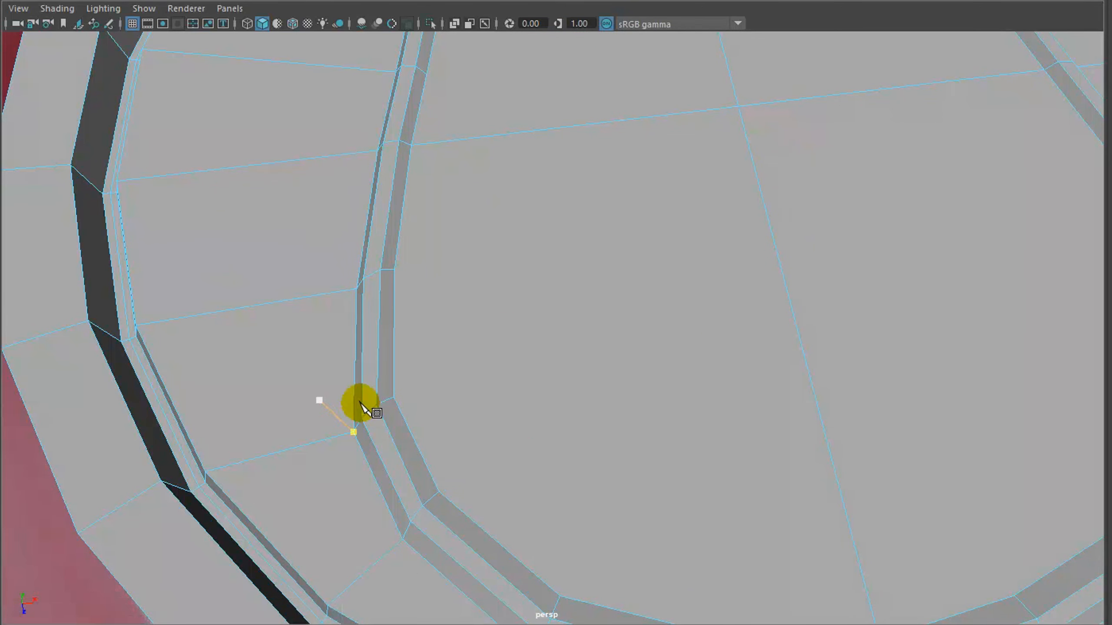
{"action": "key", "text": "q"}
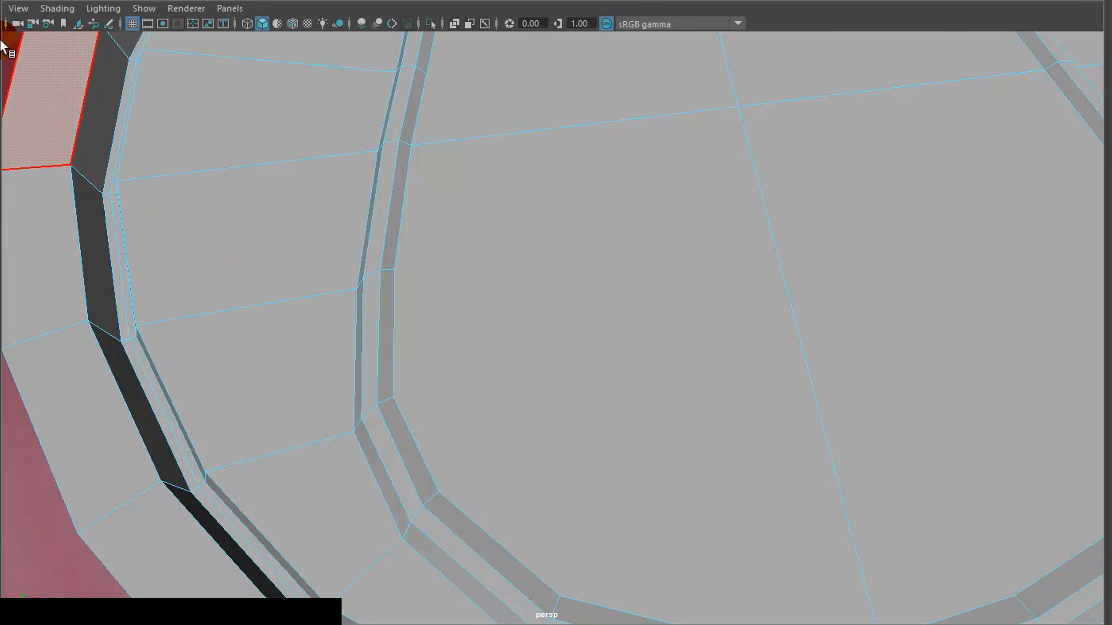
With Multi-Cut, cut a second edge across the inset face between the next pair of opposite border vertices toward its wide end.
{"action": "scroll", "coordinate": [477, 206], "scroll_direction": "down", "scroll_amount": 6}
{"action": "scroll", "coordinate": [485, 206], "scroll_direction": "up", "scroll_amount": 8}
{"action": "scroll", "coordinate": [484, 213], "scroll_direction": "down", "scroll_amount": 5}
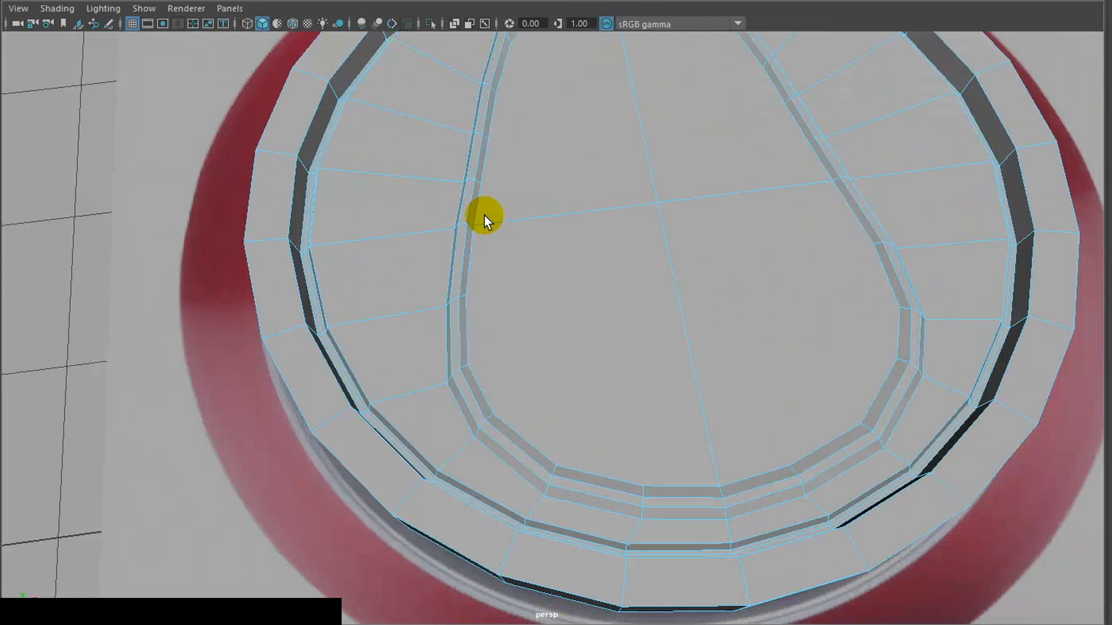
{"action": "scroll", "coordinate": [101, 191], "scroll_direction": "up", "scroll_amount": 2}
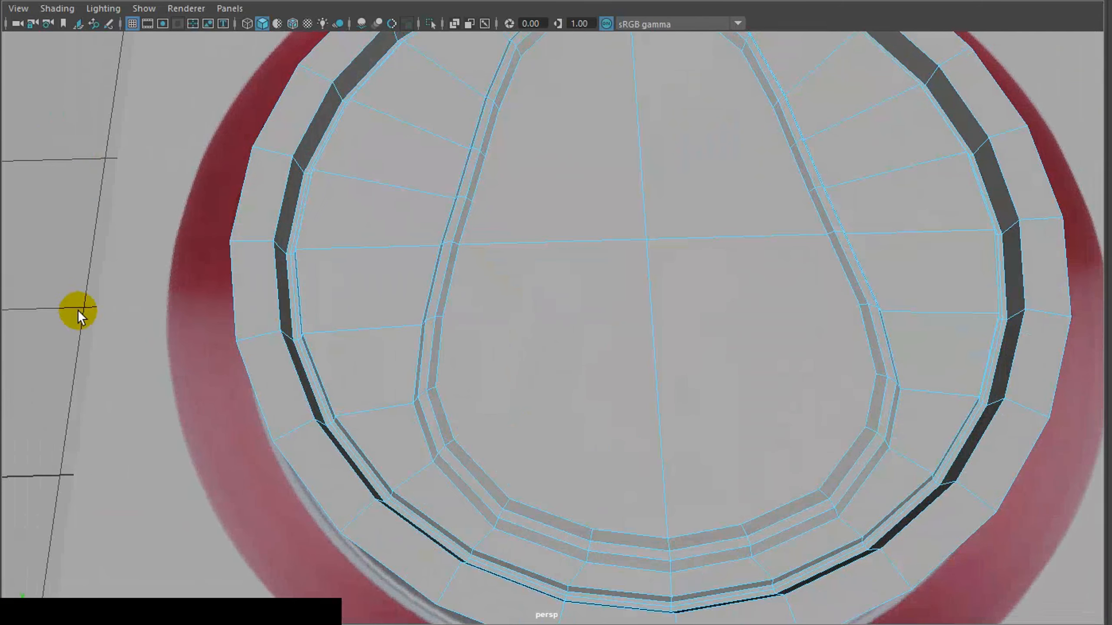
{"action": "left_click", "coordinate": [0, 243]}
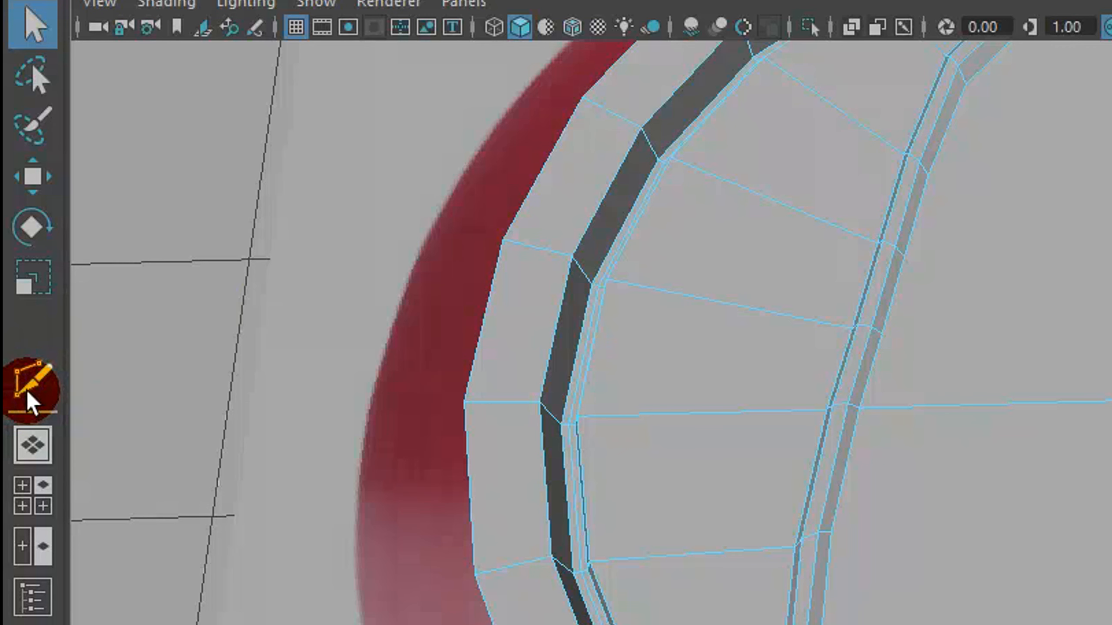
{"action": "left_click", "coordinate": [829, 535]}
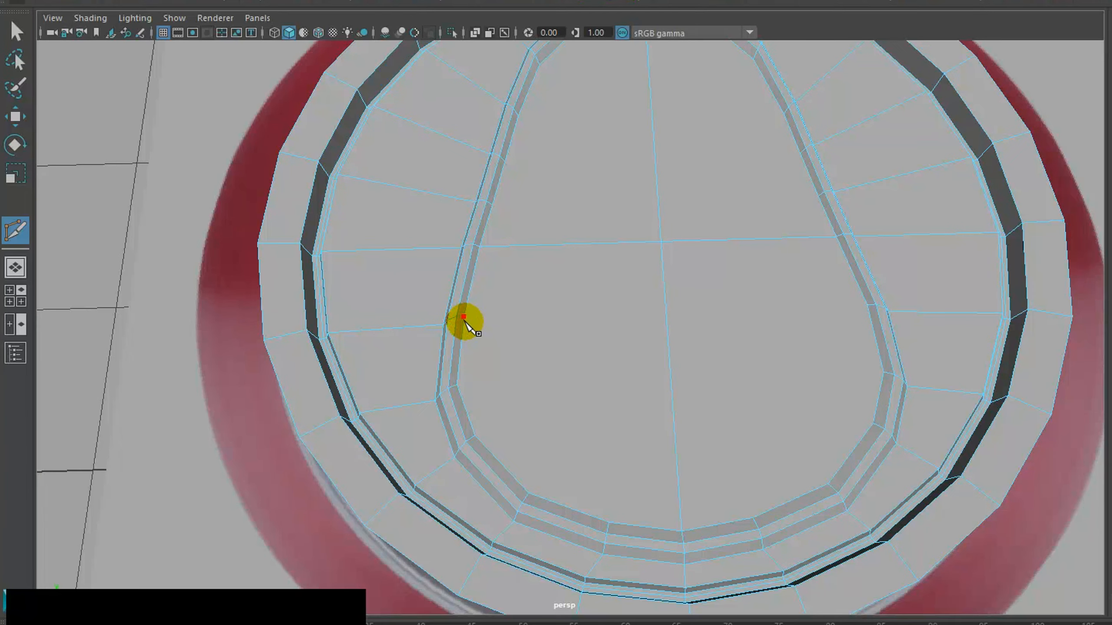
{"action": "left_click", "coordinate": [464, 316]}
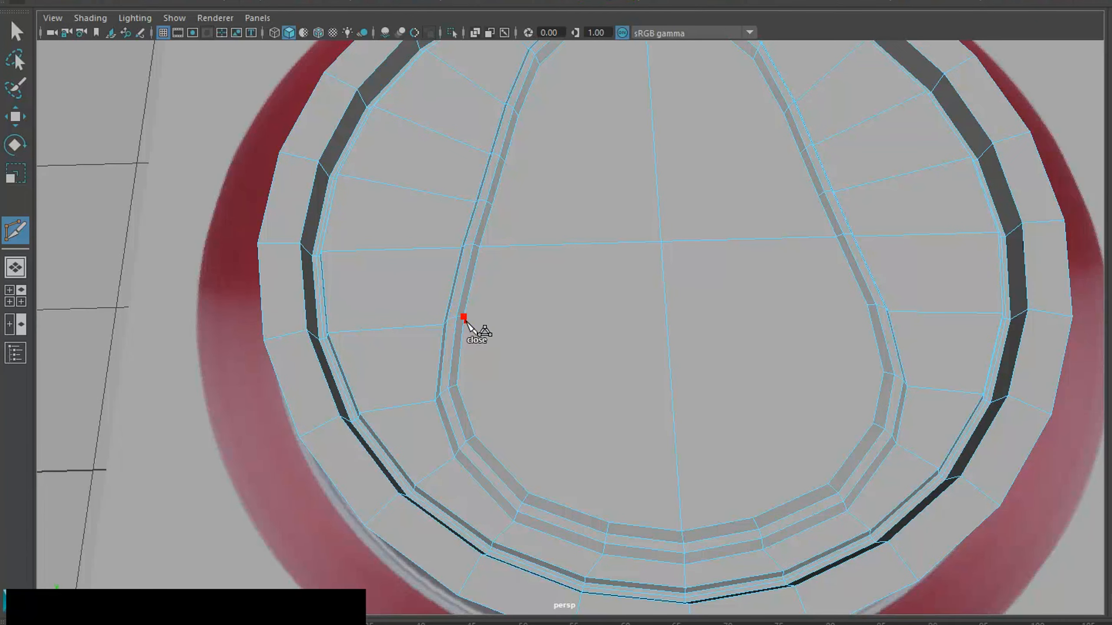
{"action": "left_click", "coordinate": [867, 307]}
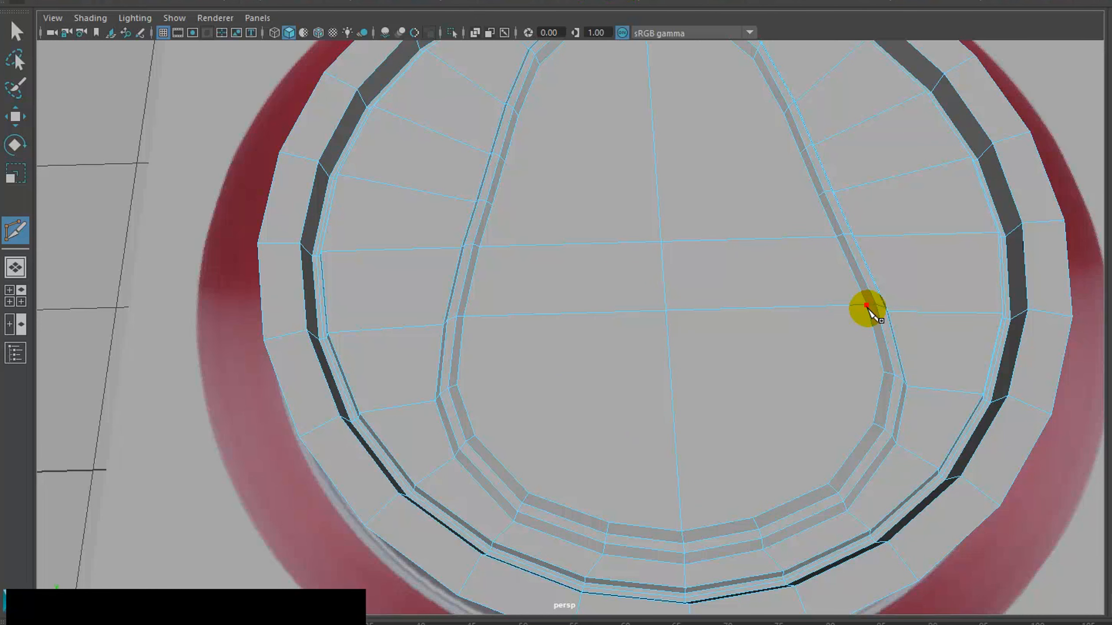
Cut a third edge across the inset face, joining the next pair of border vertices beyond the second cut, and discard the stray cut point.
{"action": "left_click_drag", "start_coordinate": [868, 309], "coordinate": [883, 301], "text": "alt"}
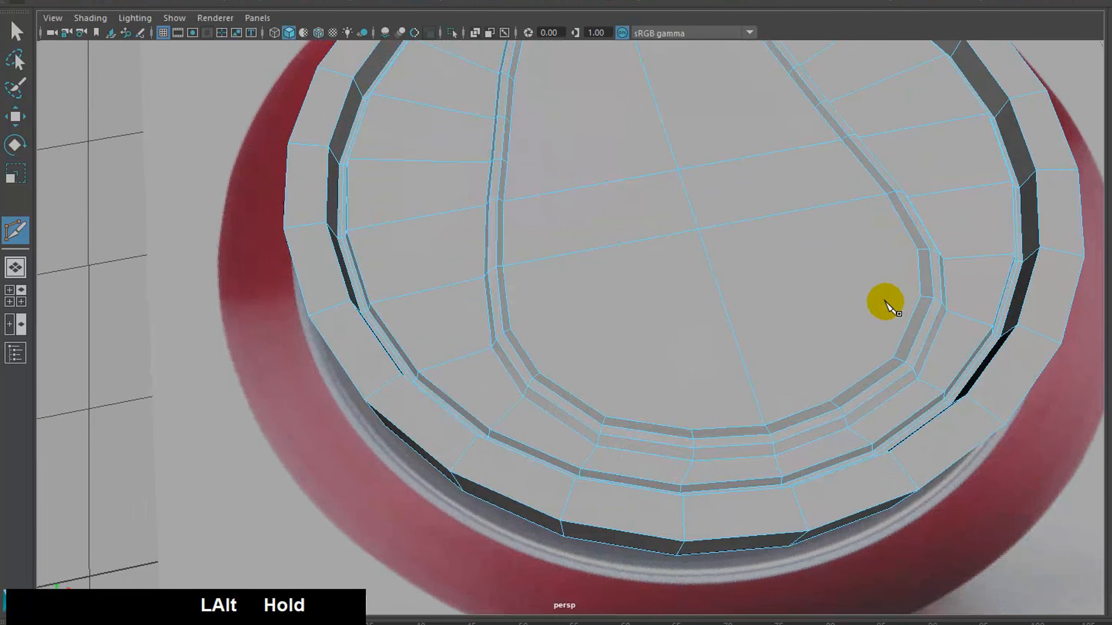
{"action": "left_click", "coordinate": [901, 192]}
{"action": "scroll", "coordinate": [934, 188], "scroll_direction": "up", "scroll_amount": 5}
{"action": "scroll", "coordinate": [933, 189], "scroll_direction": "down", "scroll_amount": 4}
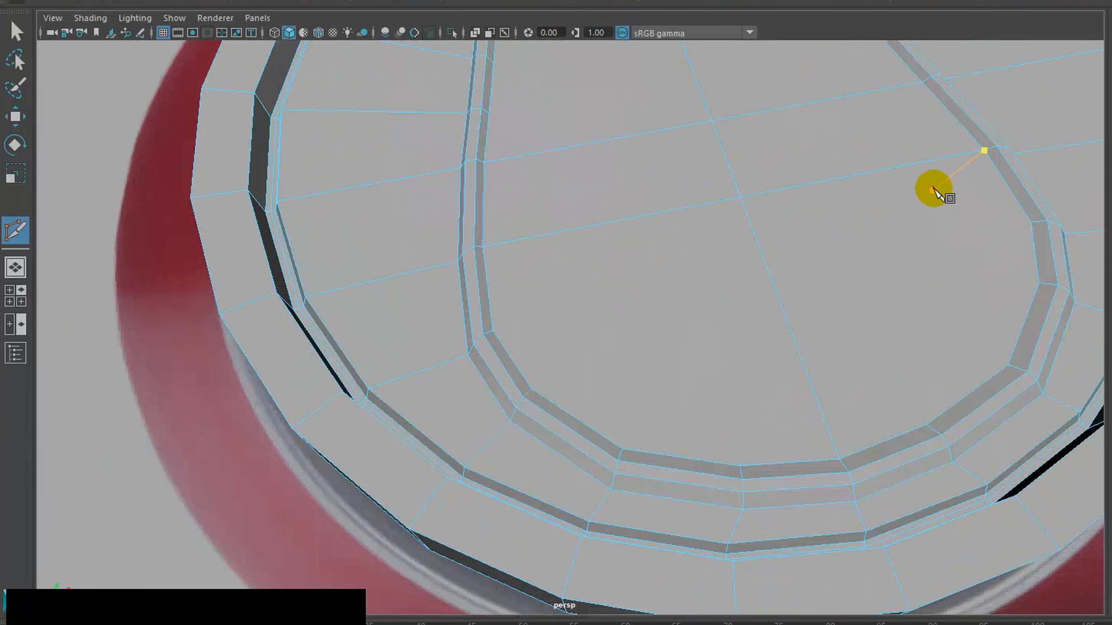
{"action": "left_click", "coordinate": [985, 152]}
{"action": "mouse_move", "coordinate": [950, 194]}
{"action": "left_mouse_down", "text": "alt"}
{"action": "mouse_move", "coordinate": [848, 249]}
{"action": "mouse_move", "coordinate": [435, 260]}
{"action": "left_mouse_up", "text": "alt"}
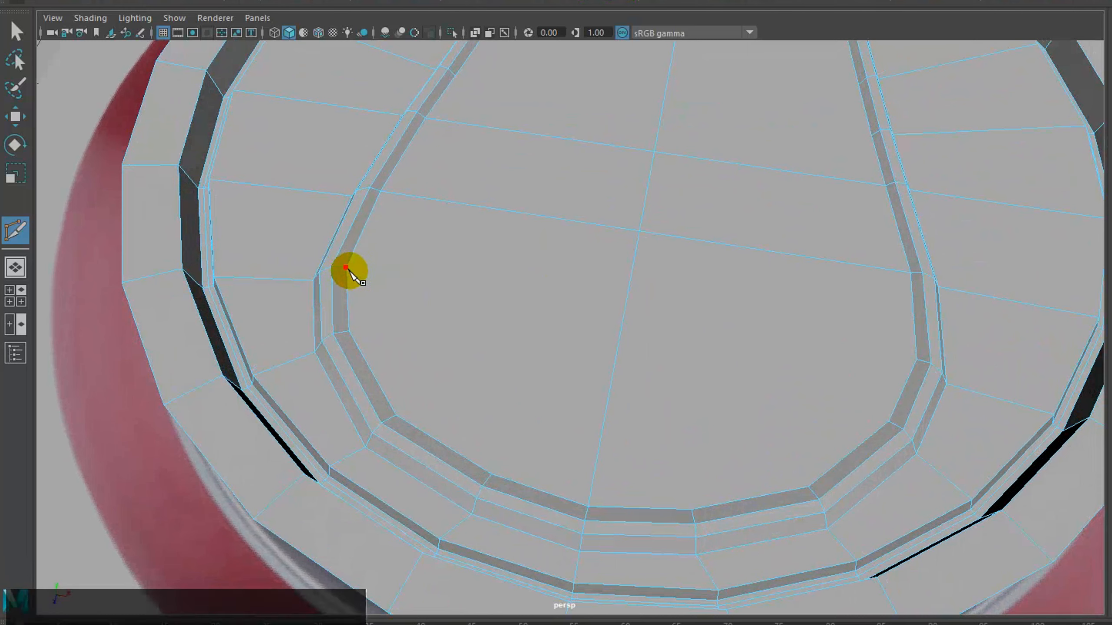
{"action": "left_click", "coordinate": [916, 360]}
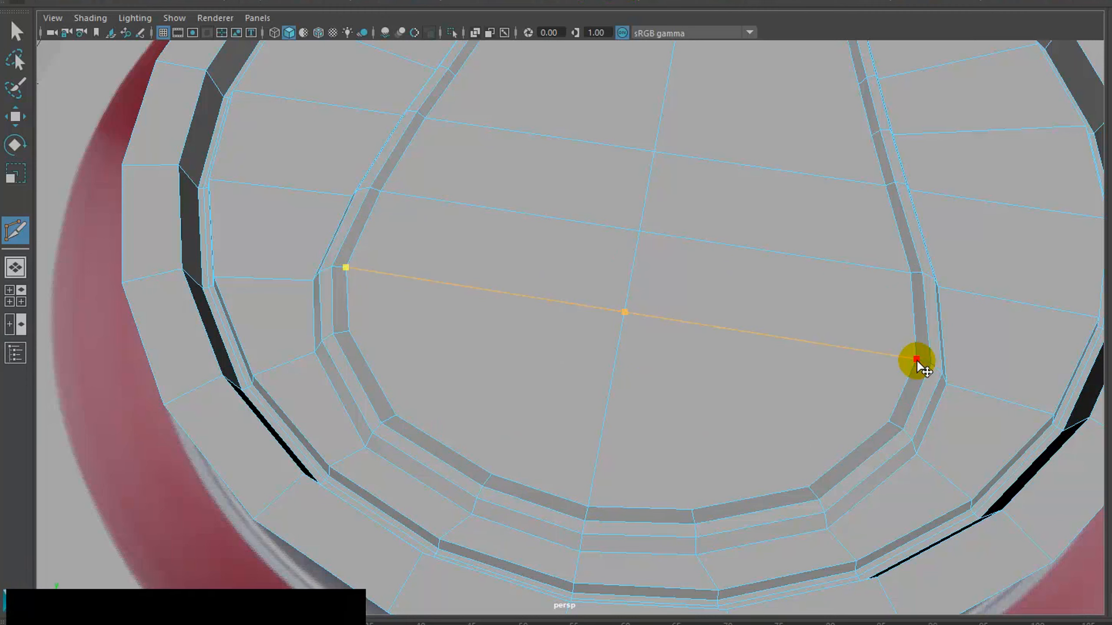
{"action": "left_click", "coordinate": [916, 360]}
{"action": "key", "text": "Return"}
{"action": "left_click", "coordinate": [624, 312]}
{"action": "scroll", "coordinate": [670, 300], "scroll_direction": "down", "scroll_amount": 3}
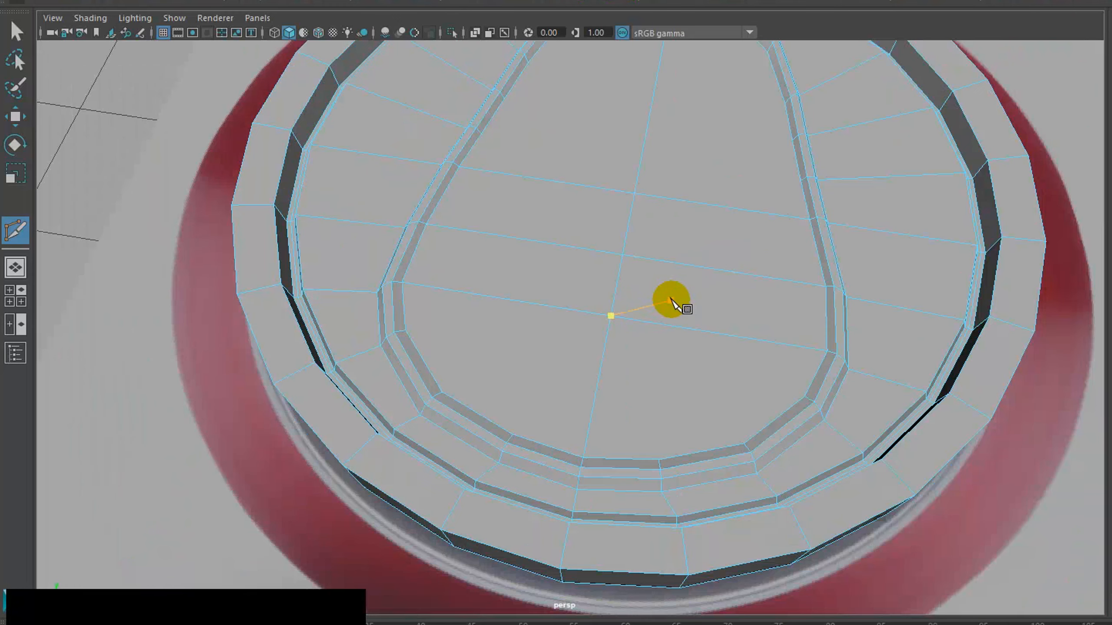
{"action": "key", "text": "Escape"}
Cut a fourth edge across the inset face, snapping both ends exactly to the opposite border vertices beyond the third cut.
{"action": "left_click", "coordinate": [406, 331]}
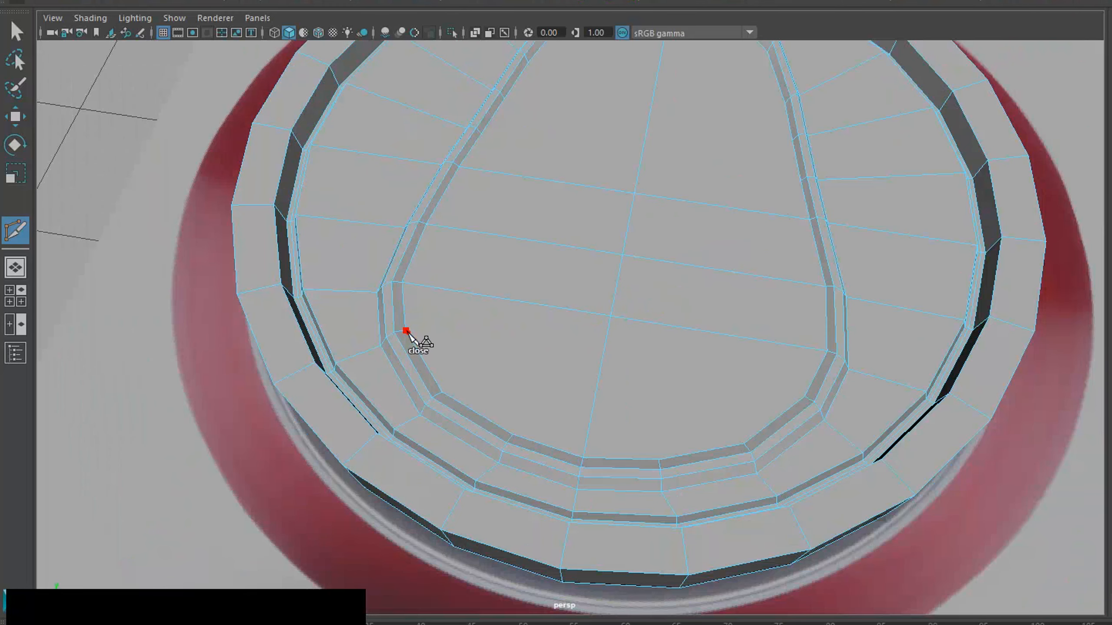
{"action": "left_click", "coordinate": [807, 398]}
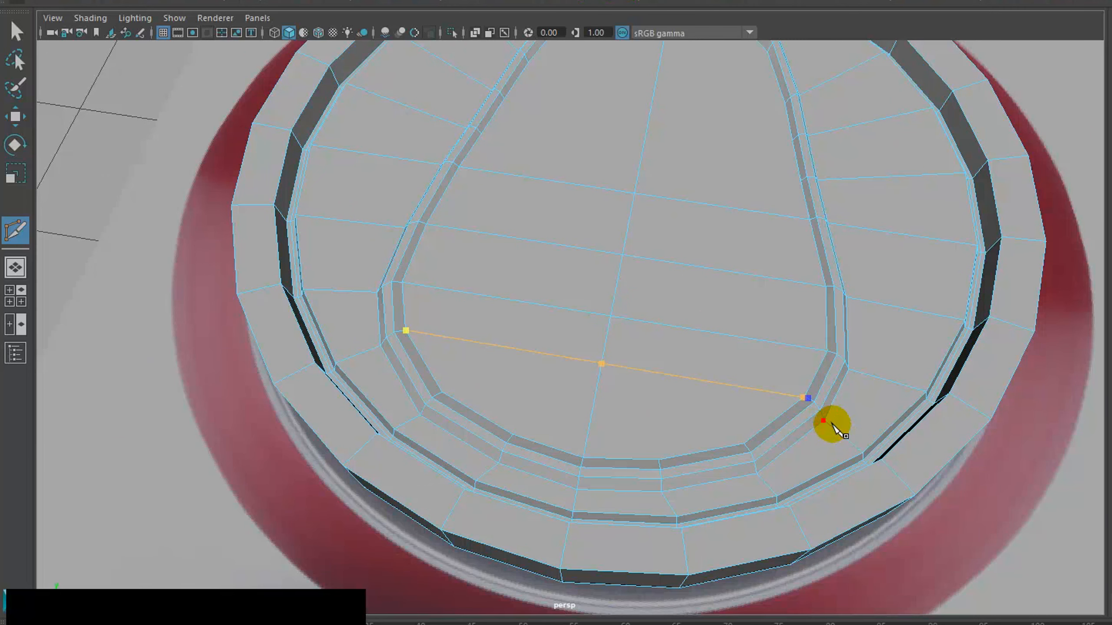
{"action": "scroll", "coordinate": [833, 427], "scroll_direction": "up", "scroll_amount": 5}
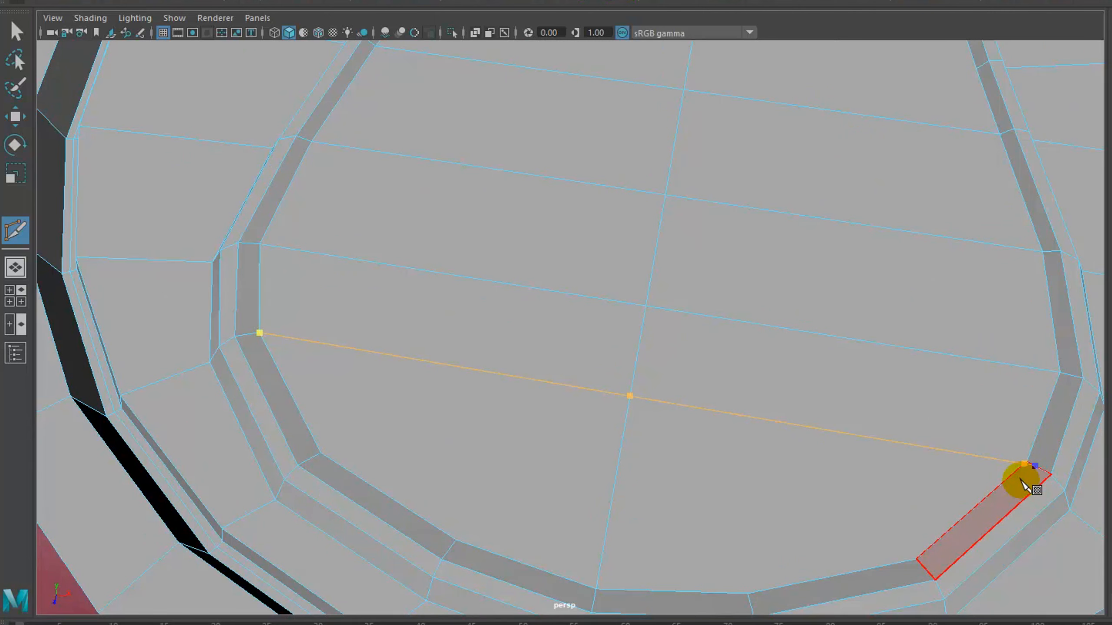
{"action": "key", "text": "ctrl+z"}
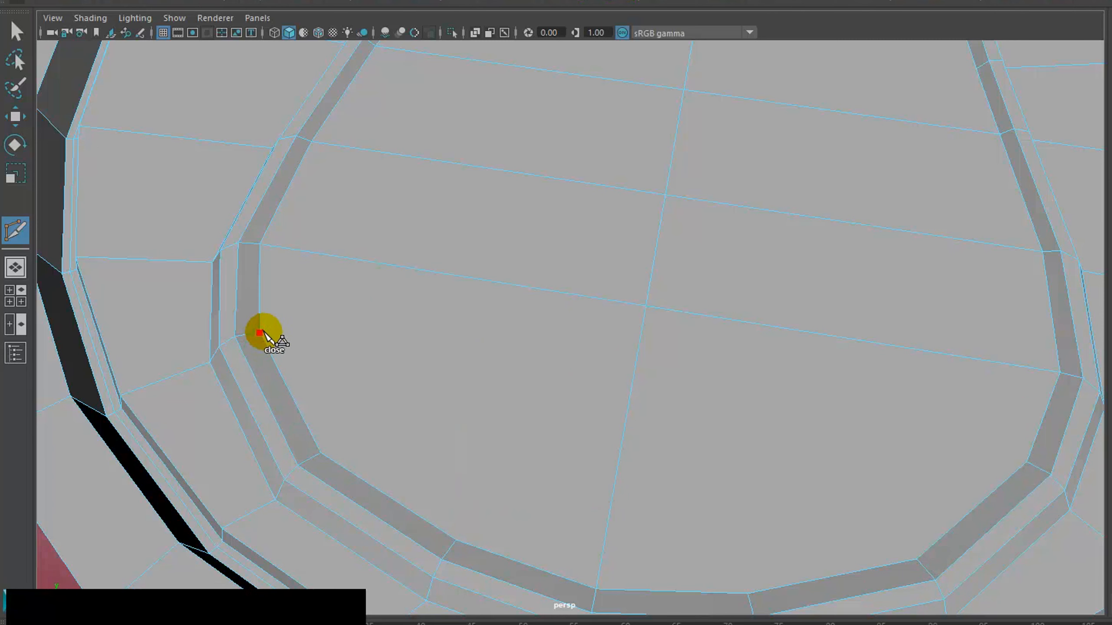
{"action": "left_click", "coordinate": [1027, 463]}
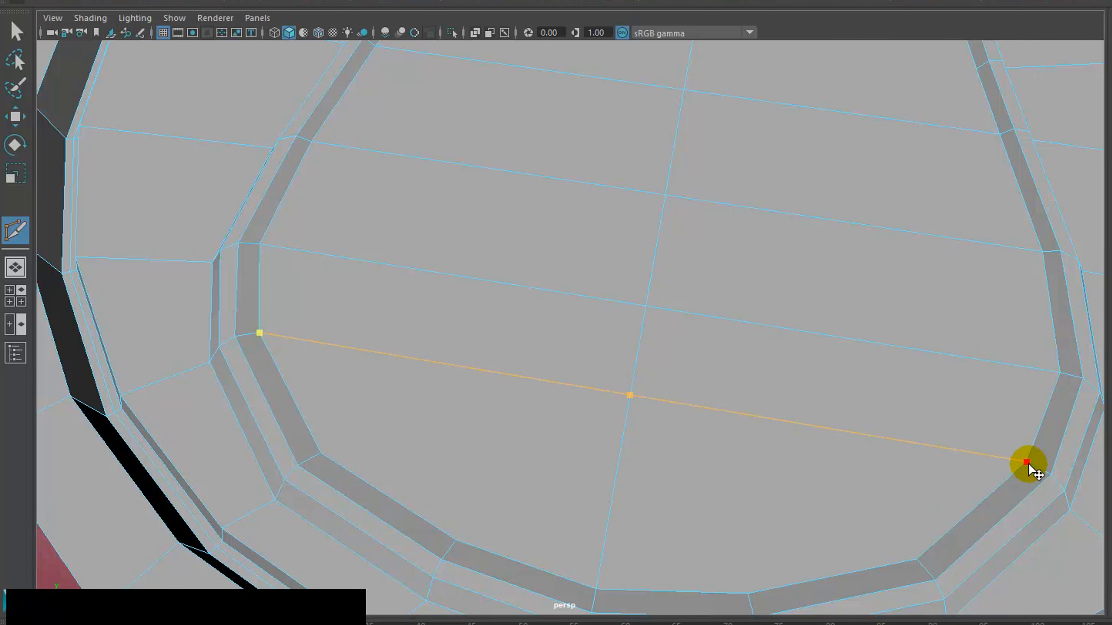
{"action": "key", "text": "Return"}
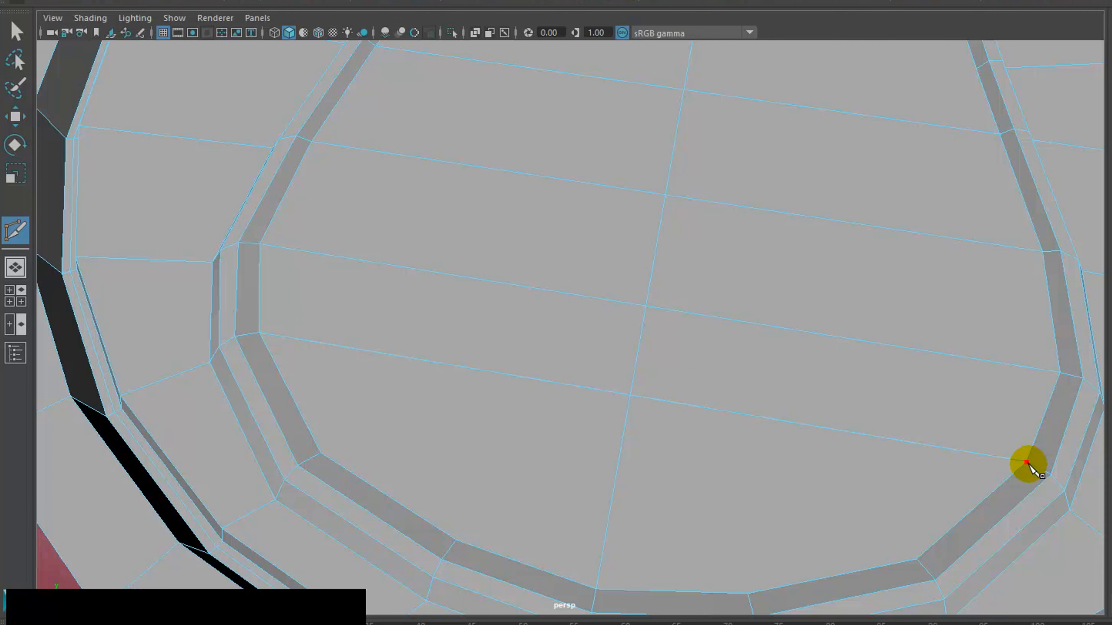
{"action": "scroll", "coordinate": [926, 471], "scroll_direction": "down", "scroll_amount": 3}
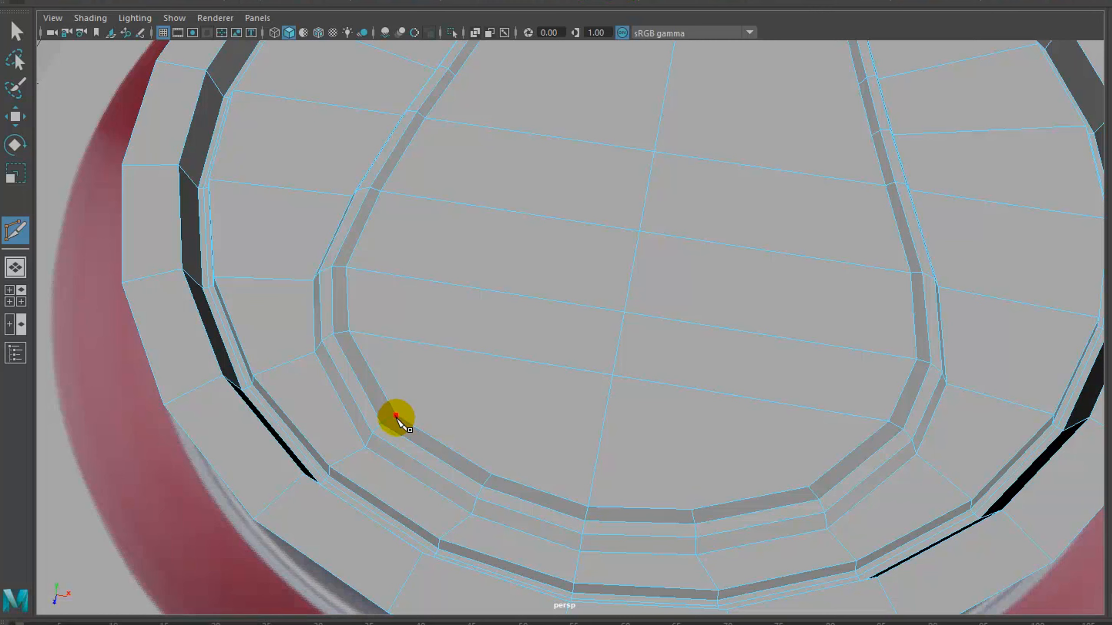
{"action": "left_click", "coordinate": [396, 415]}
{"action": "left_click", "coordinate": [462, 349]}
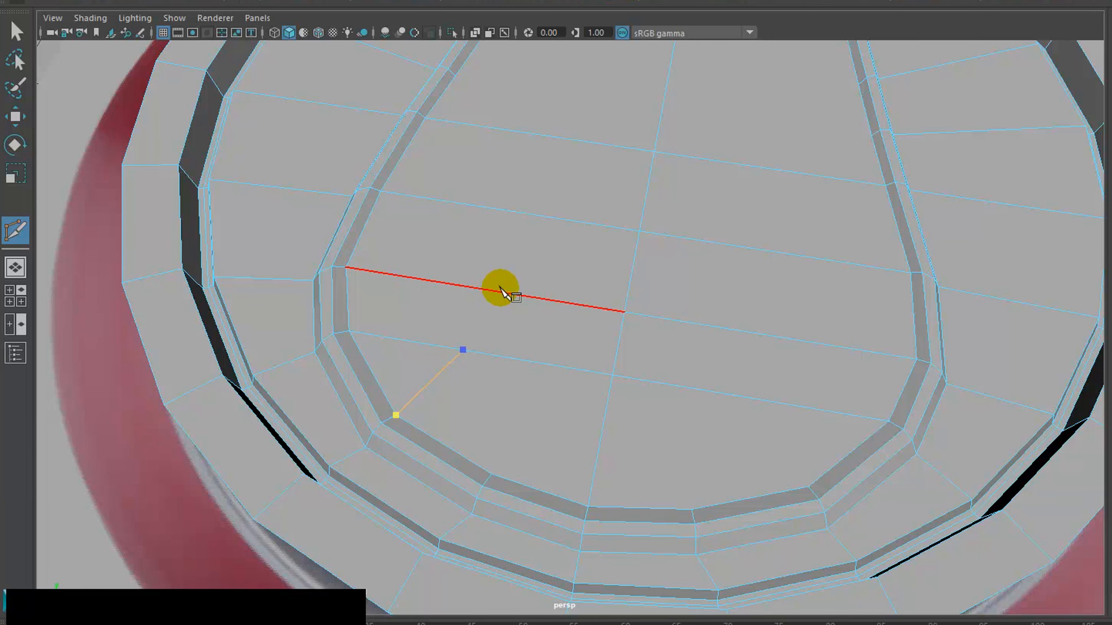
{"action": "left_click", "coordinate": [496, 291]}
{"action": "left_click", "coordinate": [515, 212]}
{"action": "left_click", "coordinate": [514, 133]}
{"action": "key", "text": "ctrl+z"}
{"action": "key", "text": "ctrl+z"}
{"action": "key", "text": "ctrl+z"}
{"action": "key", "text": "ctrl+z"}
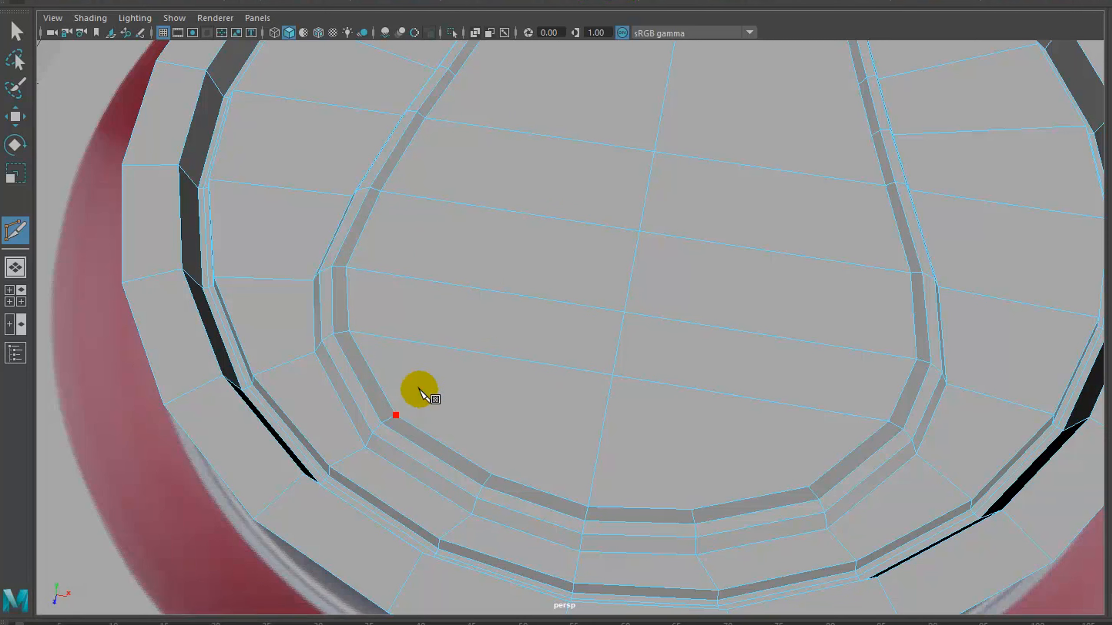
Cut a fifth edge across the rounded wide end of the inset face, joining the next pair of opposite border vertices.
{"action": "left_click", "coordinate": [808, 488]}
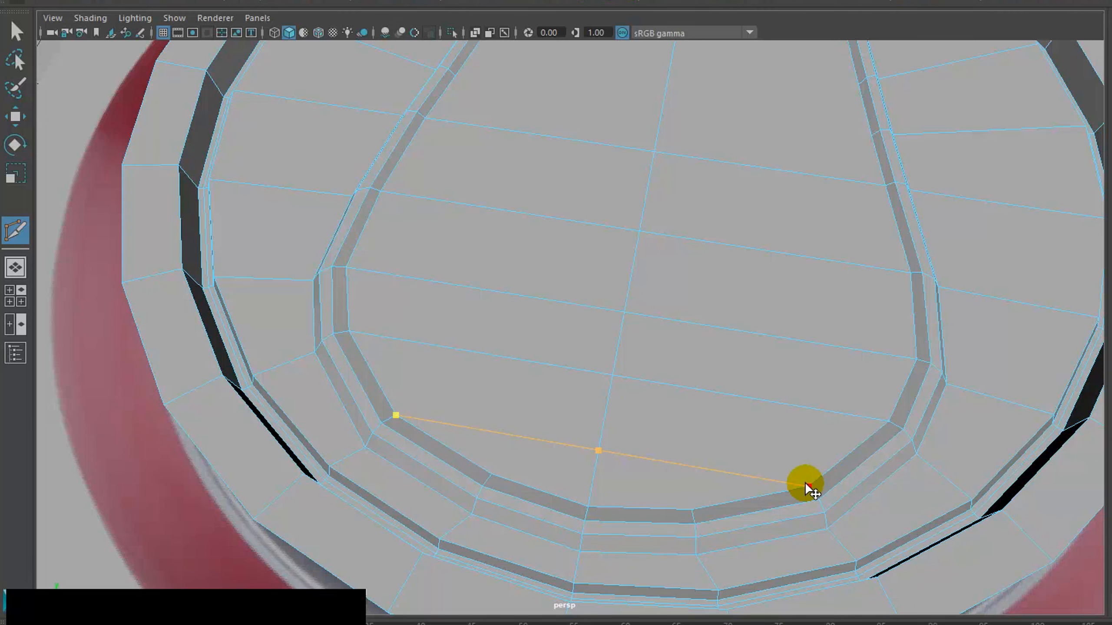
{"action": "left_click_drag", "start_coordinate": [809, 488], "coordinate": [762, 394], "text": "alt"}
{"action": "right_click_drag", "start_coordinate": [757, 387], "coordinate": [922, 381], "text": "alt"}
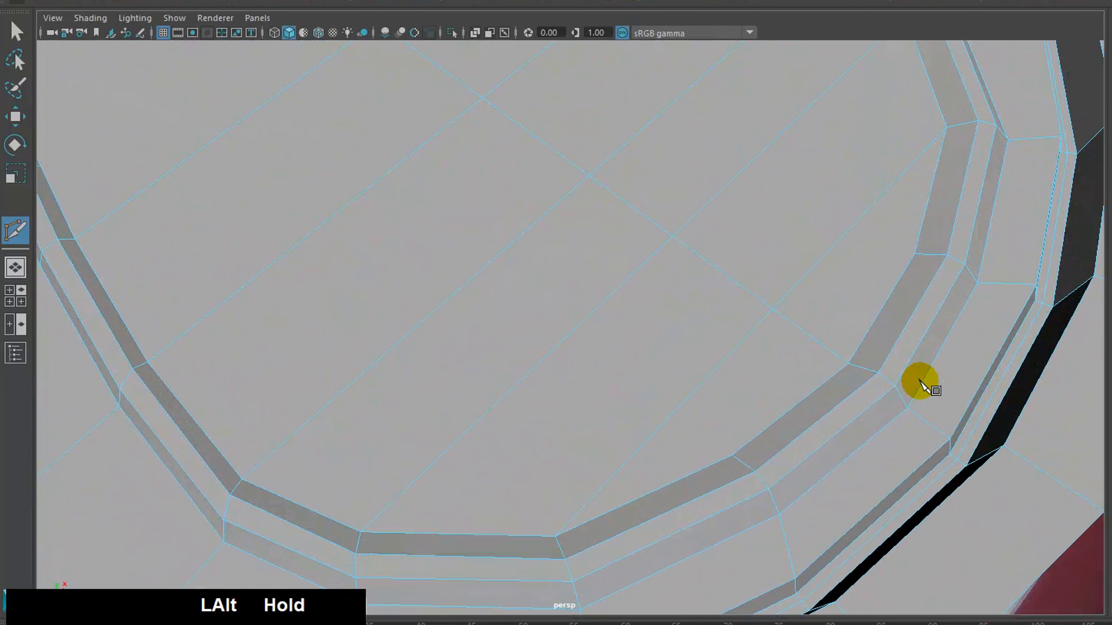
{"action": "left_click_drag", "start_coordinate": [924, 382], "coordinate": [805, 391], "text": "alt"}
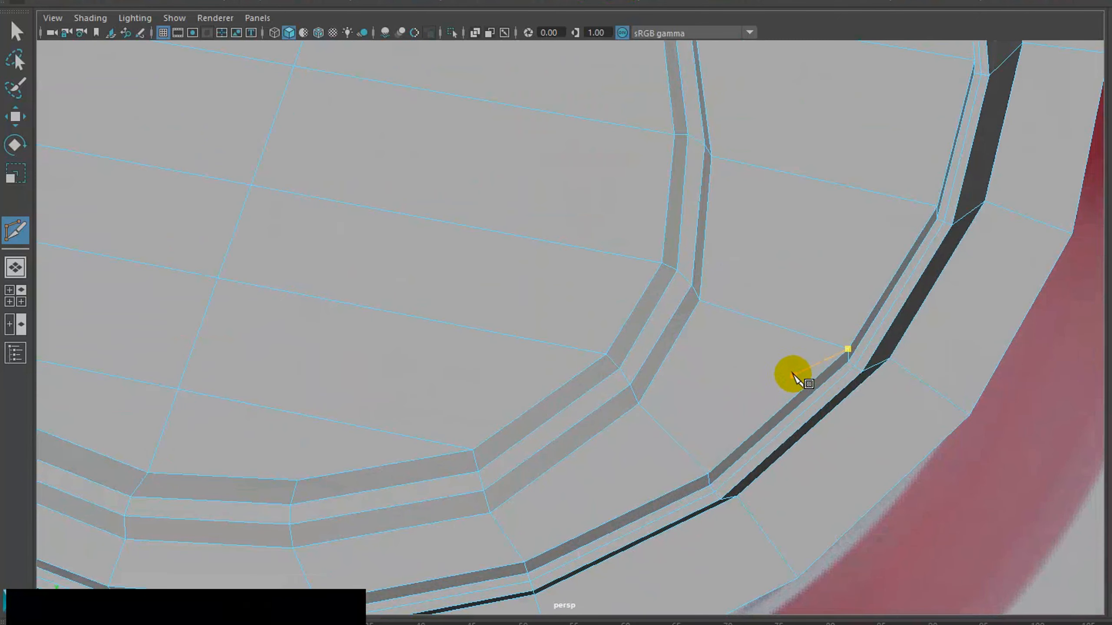
{"action": "scroll", "coordinate": [737, 369], "scroll_direction": "down", "scroll_amount": 4}
{"action": "scroll", "coordinate": [538, 329], "scroll_direction": "up", "scroll_amount": 6}
{"action": "middle_click_drag", "start_coordinate": [524, 361], "coordinate": [744, 326], "text": "alt"}
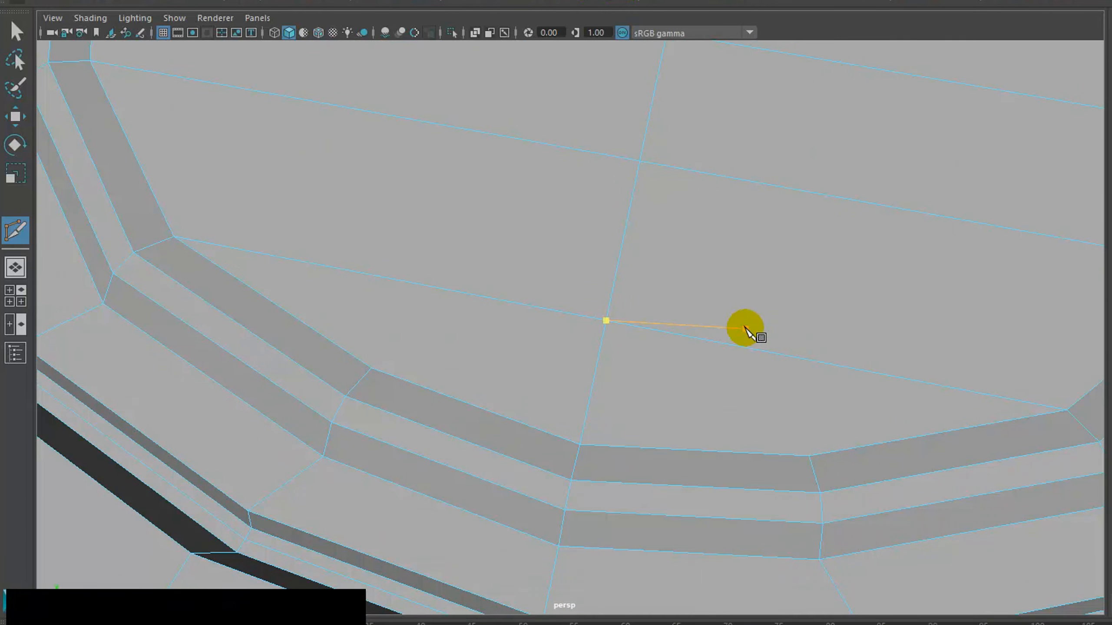
{"action": "scroll", "coordinate": [744, 325], "scroll_direction": "down", "scroll_amount": 6}
{"action": "scroll", "coordinate": [744, 326], "scroll_direction": "up", "scroll_amount": 1}
{"action": "left_click_drag", "start_coordinate": [624, 301], "coordinate": [645, 314], "text": "alt"}
Switch to the maximized top view and frame the lid over the reference image.
{"action": "key", "text": "space"}
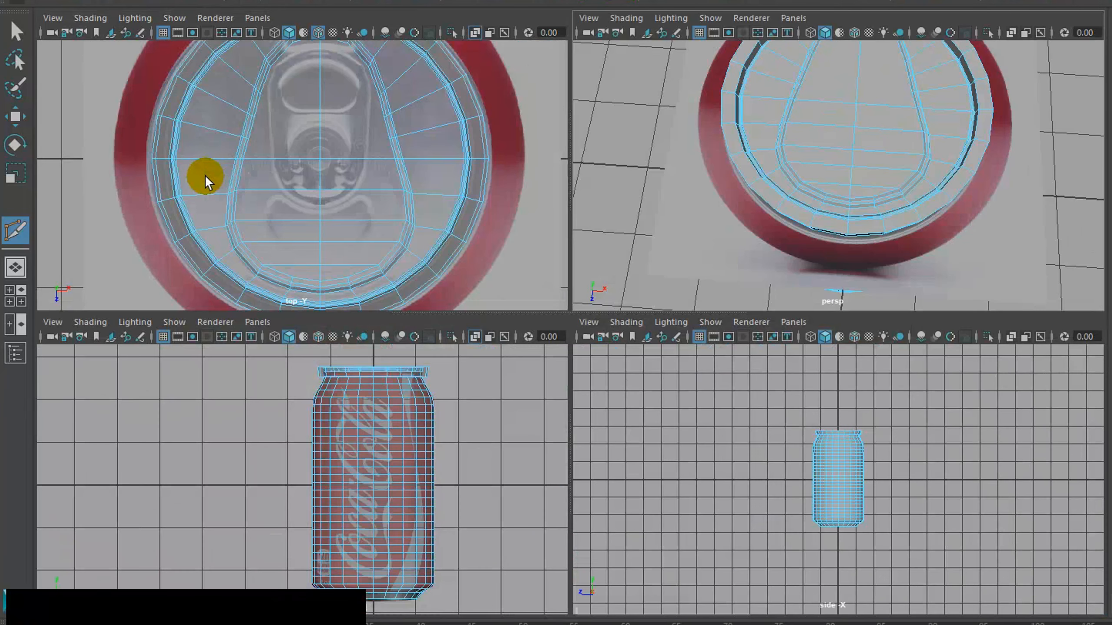
{"action": "key", "text": "space"}
{"action": "left_click", "coordinate": [461, 253]}
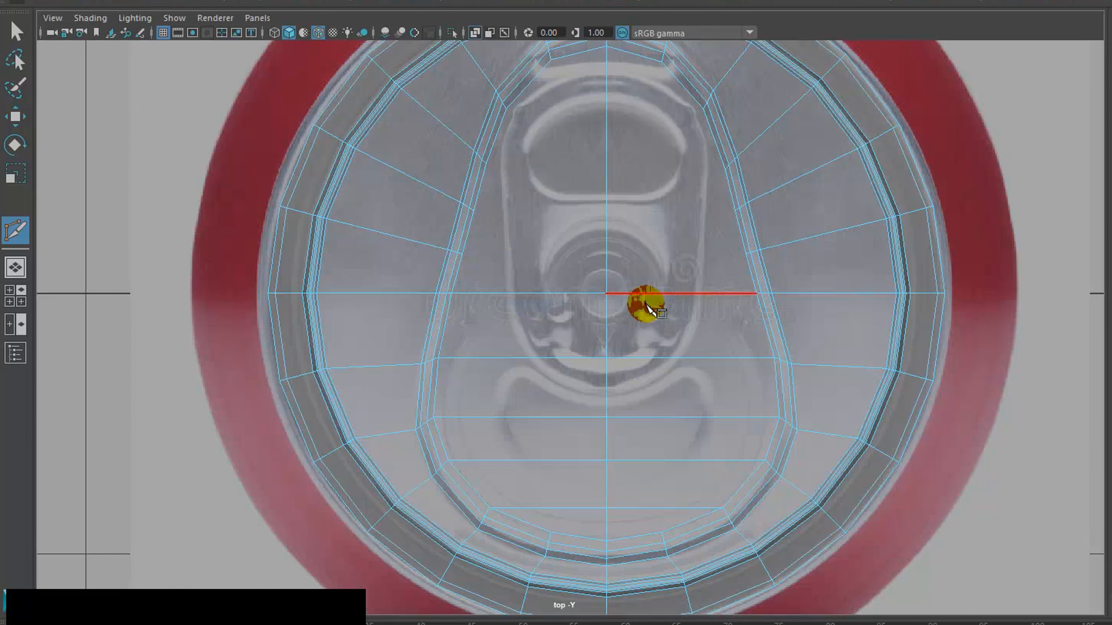
{"action": "middle_click_drag", "start_coordinate": [674, 331], "coordinate": [696, 268], "text": "alt"}
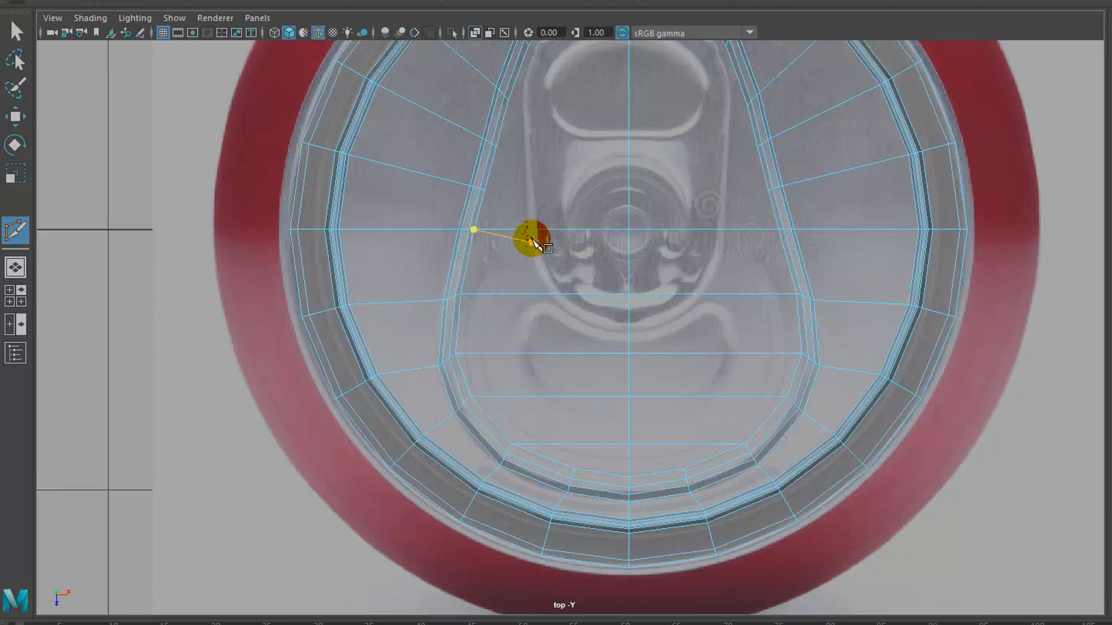
{"action": "left_click", "coordinate": [510, 441]}
{"action": "key", "text": "ctrl+z"}
{"action": "left_click", "coordinate": [461, 294]}
{"action": "key", "text": "ctrl+z"}
{"action": "left_click", "coordinate": [8, 40]}
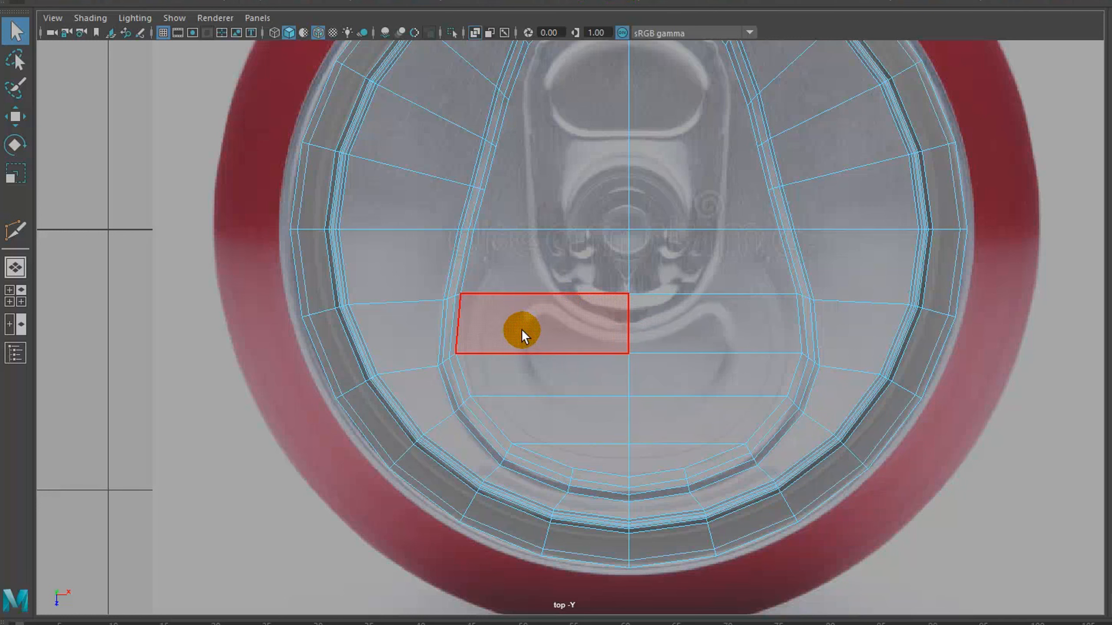
Cut an edge across the inset face halfway between the first two cross edges at the tab's lower end, snapping both ends to 50%.
{"action": "left_click", "coordinate": [15, 221]}
{"action": "left_click_drag", "start_coordinate": [553, 297], "coordinate": [533, 292]}
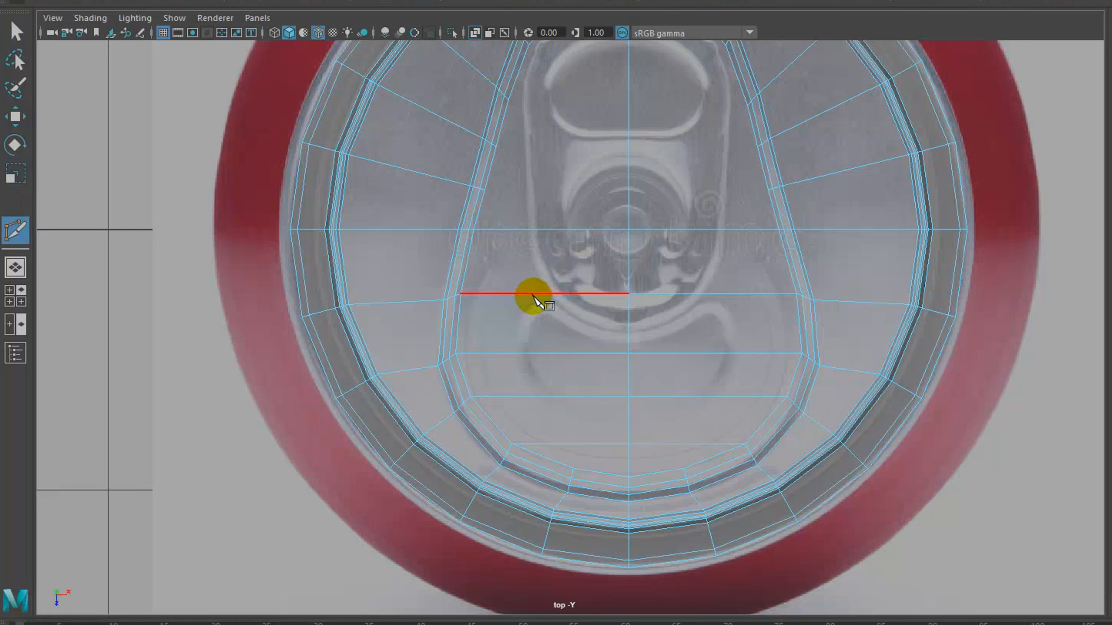
{"action": "left_click_drag", "start_coordinate": [540, 295], "coordinate": [464, 326]}
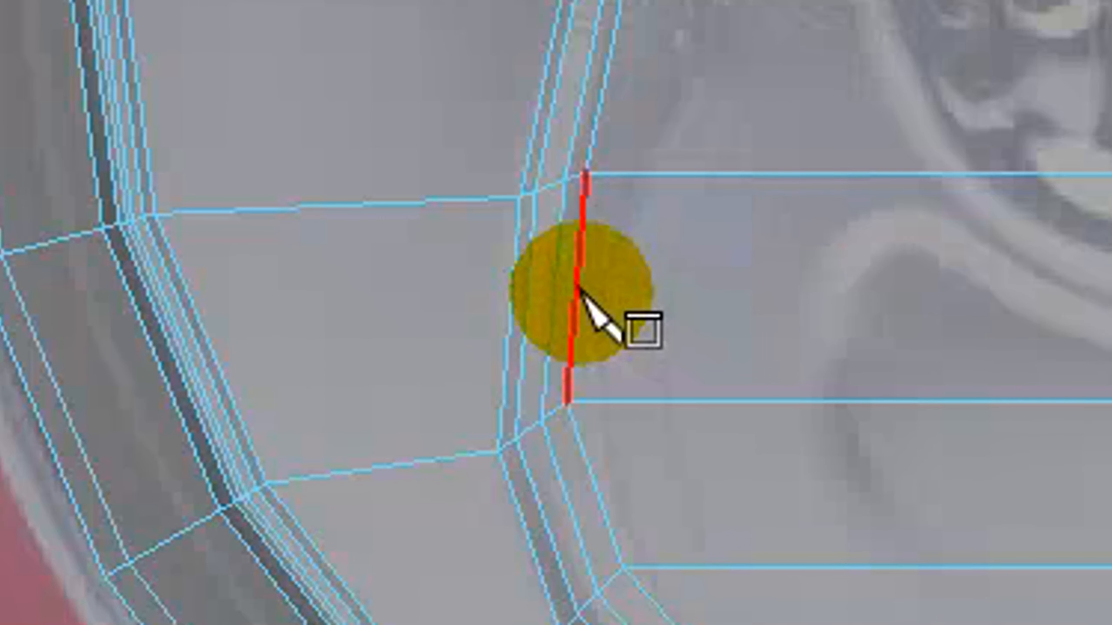
{"action": "left_click", "coordinate": [459, 324], "text": "shift"}
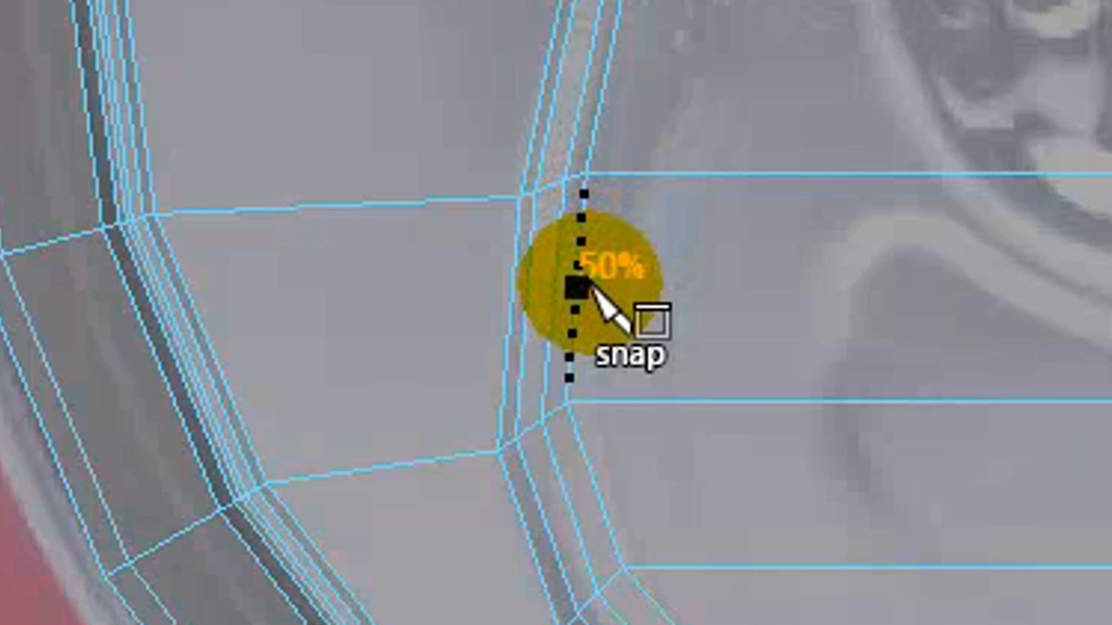
{"action": "left_click", "coordinate": [582, 284]}
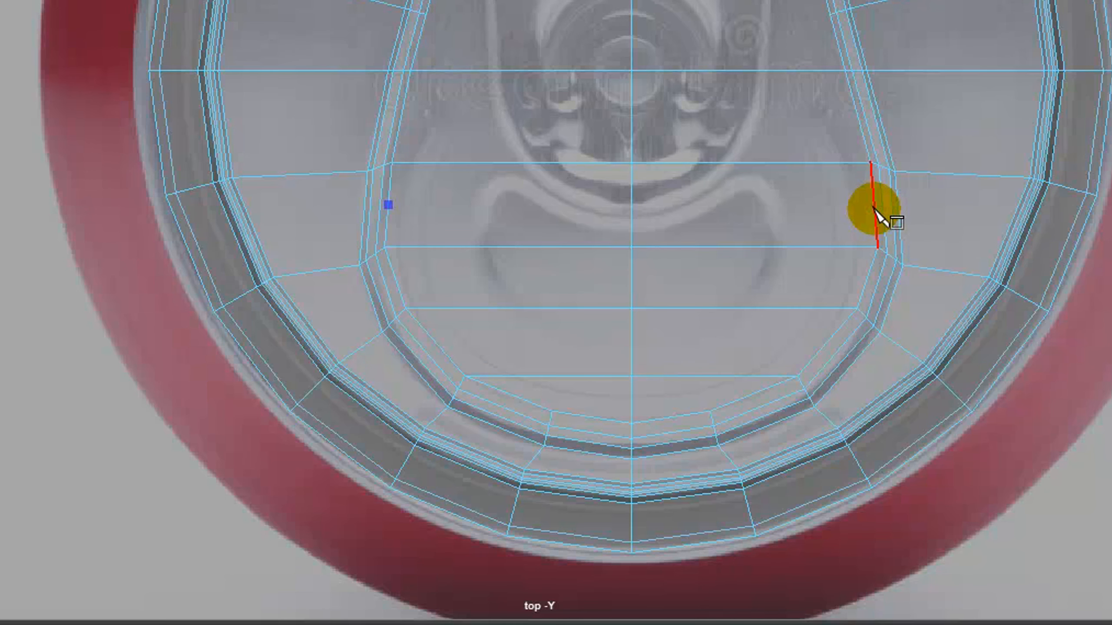
{"action": "key", "text": "shift"}
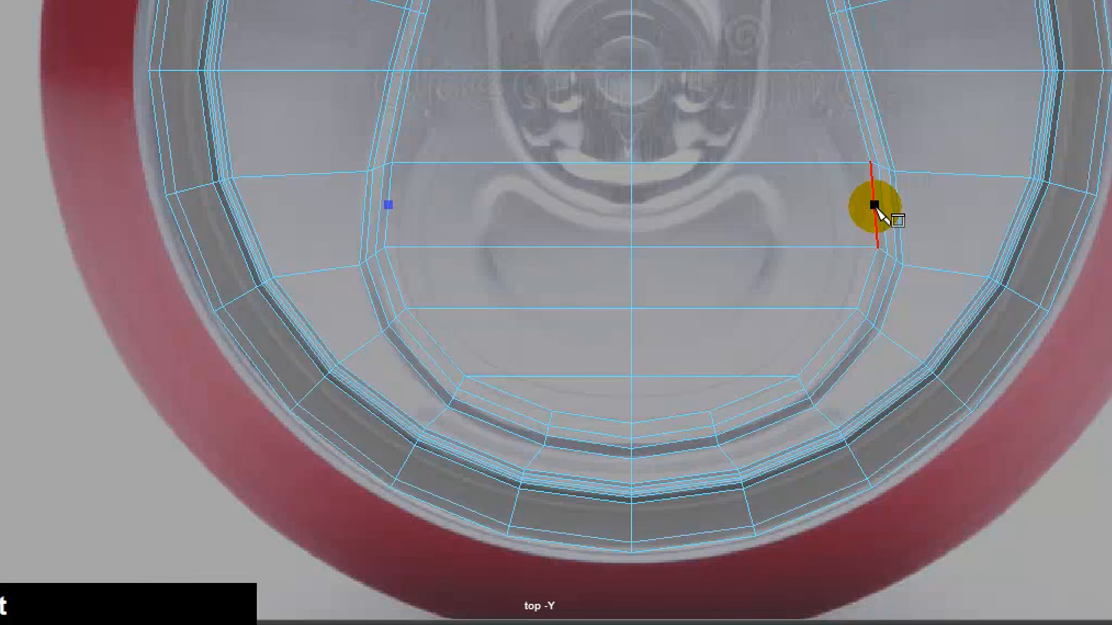
{"action": "left_click", "coordinate": [874, 205]}
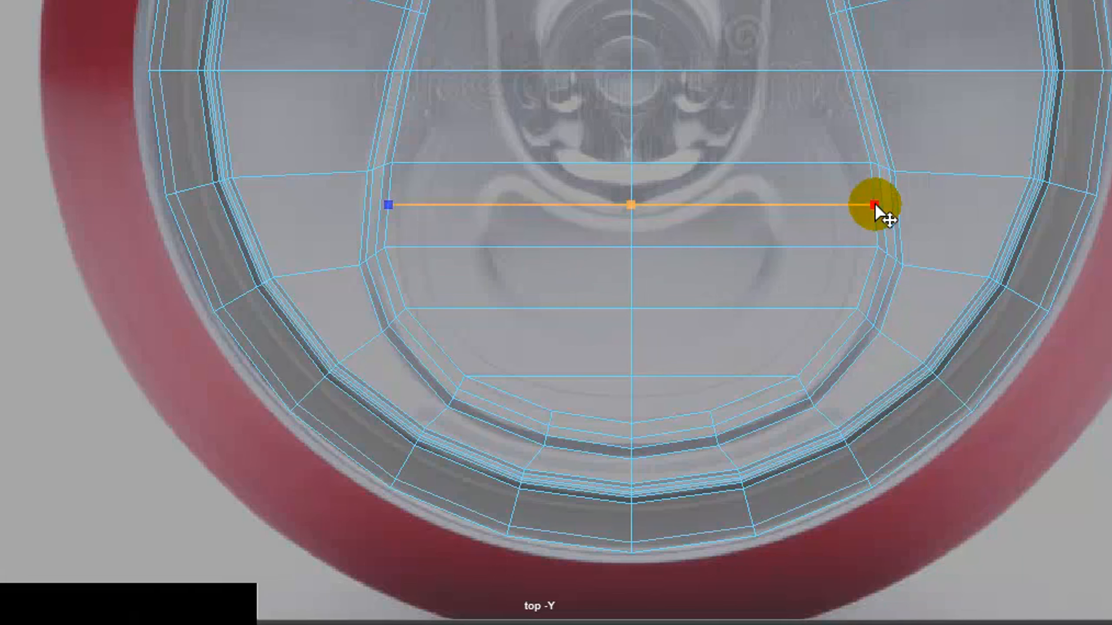
{"action": "key", "text": "Return"}
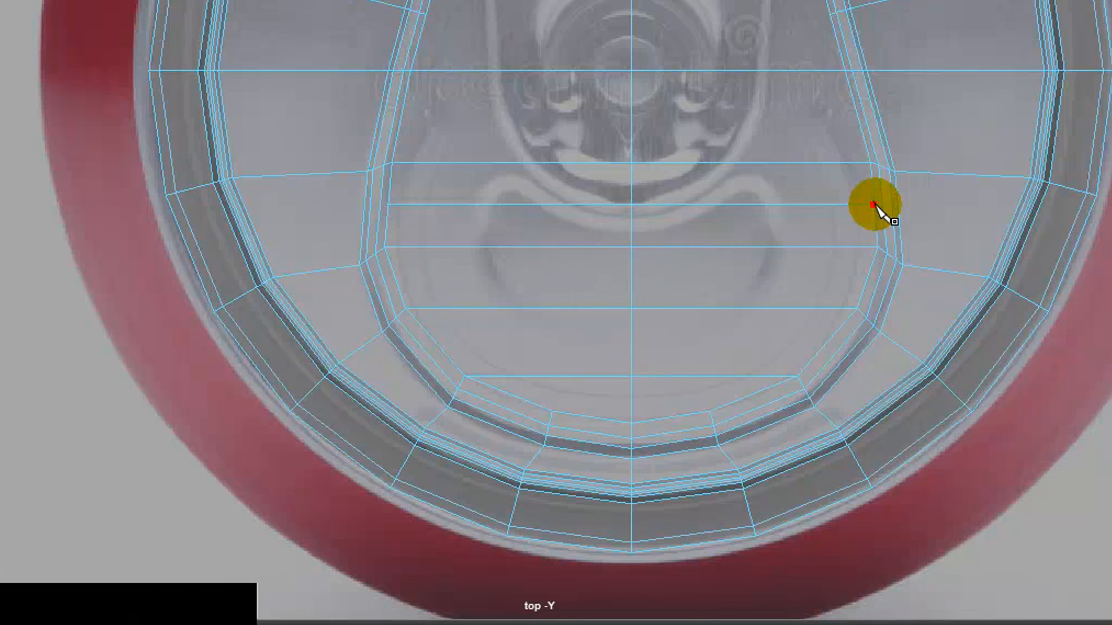
Cut two more edges across the inset face, joining the 50% points of the next two border segments toward the rounded wide end.
{"action": "left_click", "coordinate": [394, 277]}
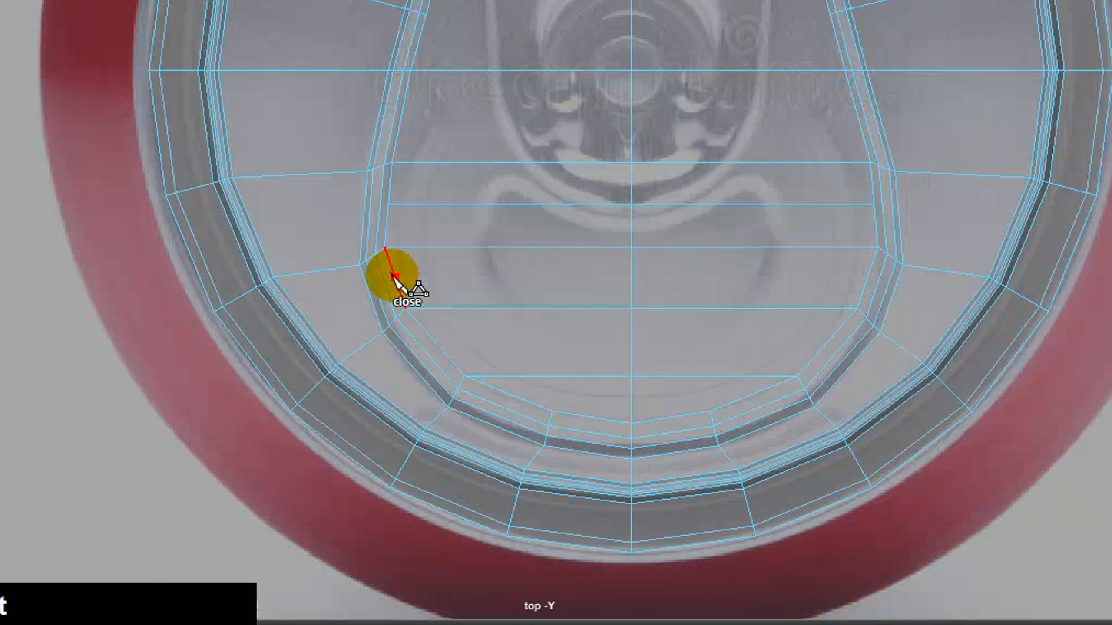
{"action": "left_click", "coordinate": [868, 278]}
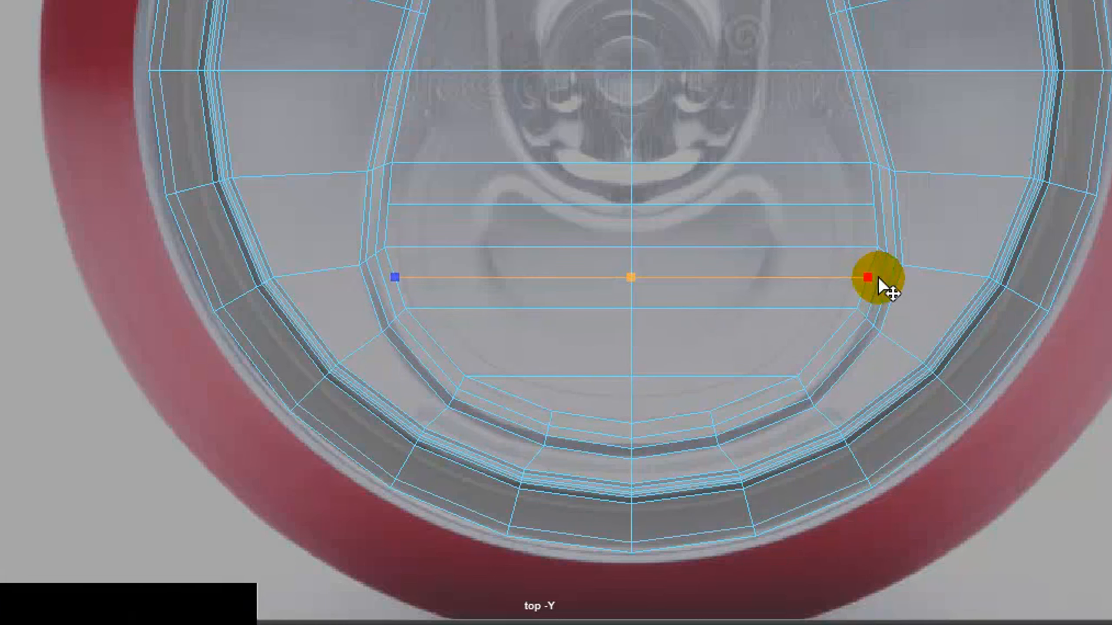
{"action": "key", "text": "Return"}
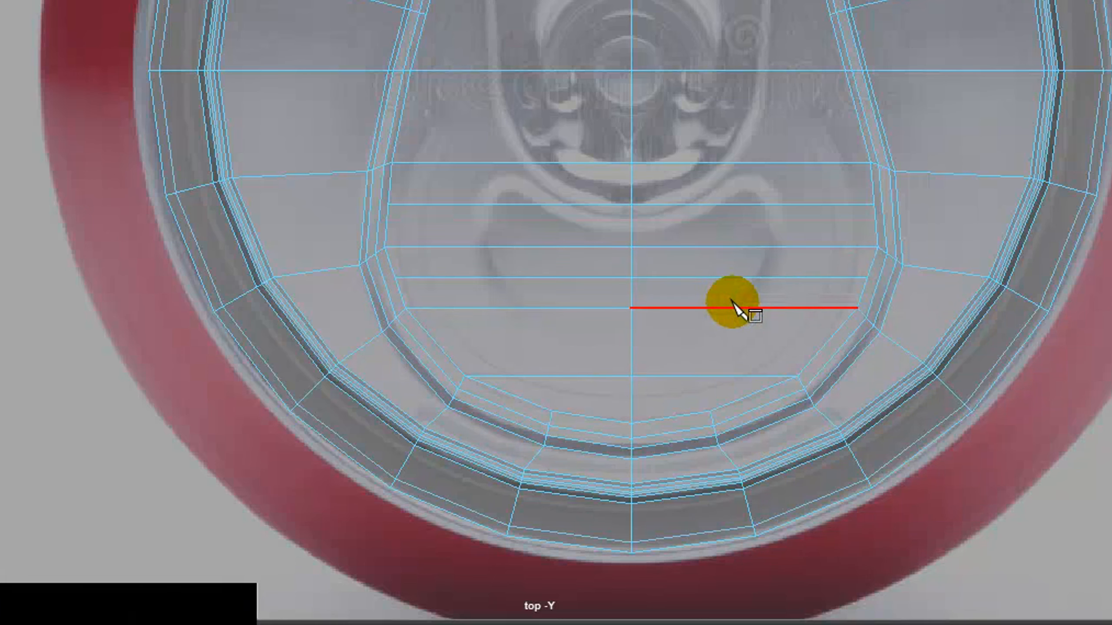
{"action": "left_click", "coordinate": [435, 342]}
{"action": "left_click", "coordinate": [436, 341]}
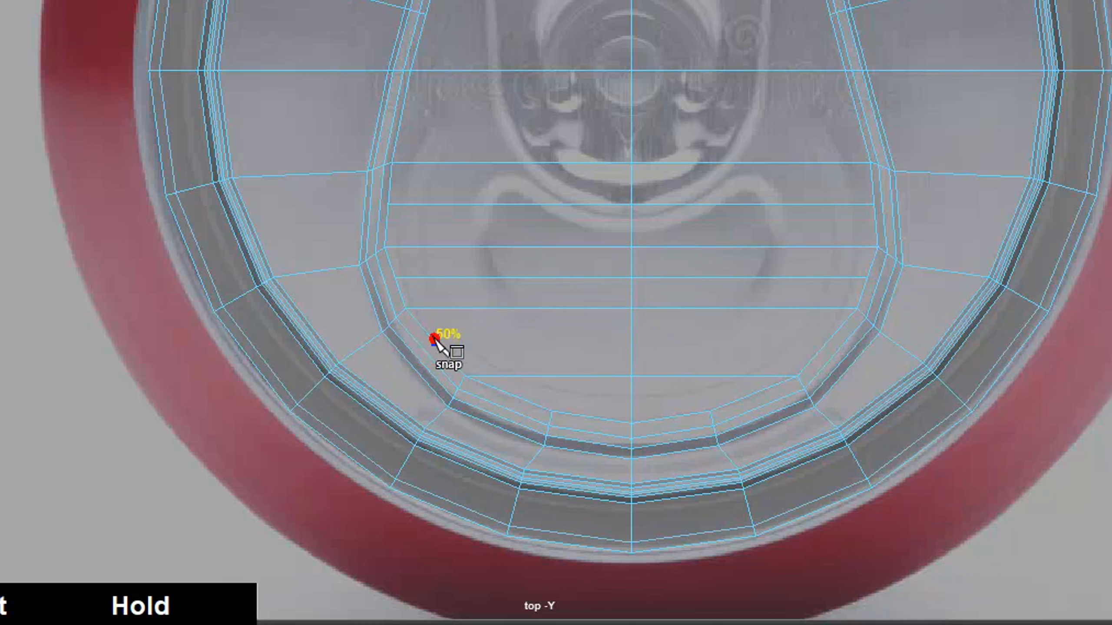
{"action": "left_click", "coordinate": [828, 342]}
{"action": "key", "text": "Return"}
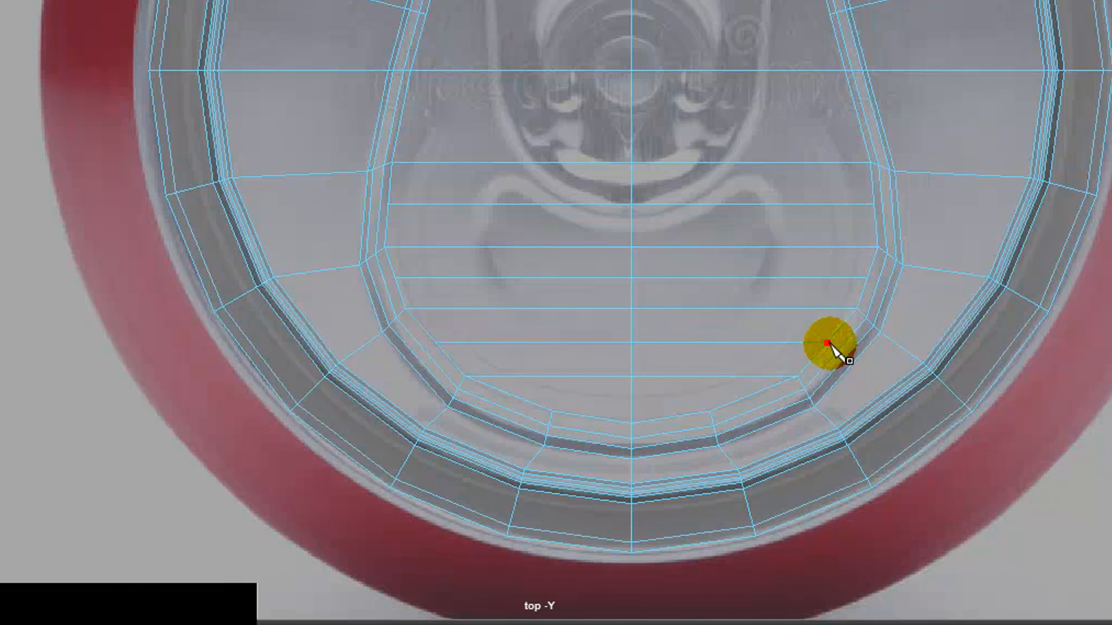
Cut a lengthwise edge through the left half, from about 46% along the tab-end cross edge to the second-last cross edge, discarding the stray point.
{"action": "scroll", "coordinate": [830, 345], "scroll_direction": "up", "scroll_amount": 1}
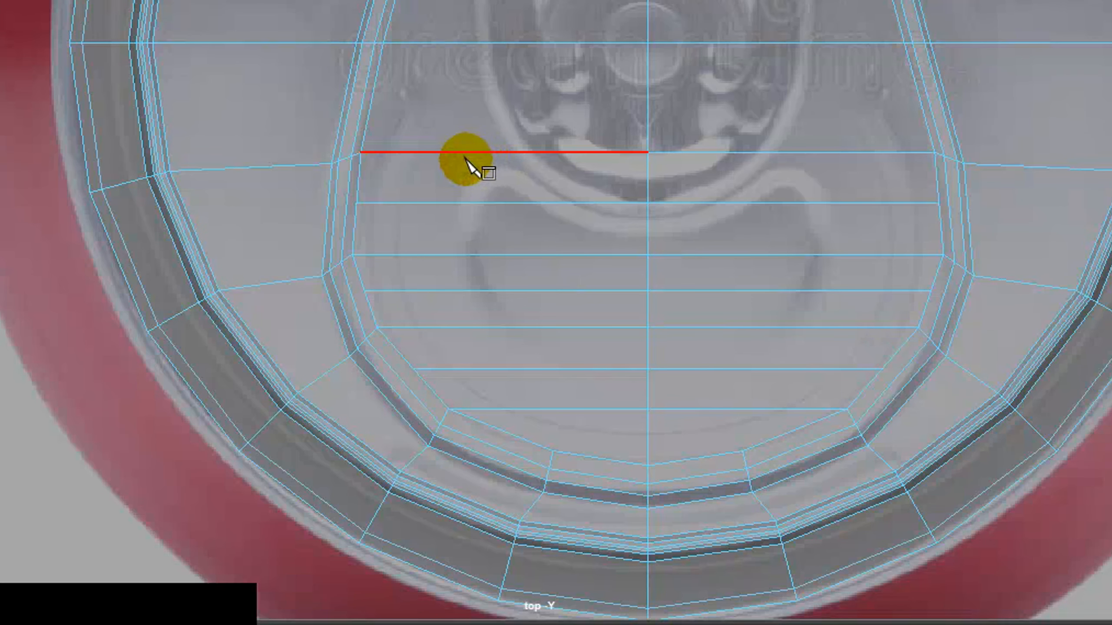
{"action": "left_click", "coordinate": [465, 154]}
{"action": "key", "text": "BackSpace"}
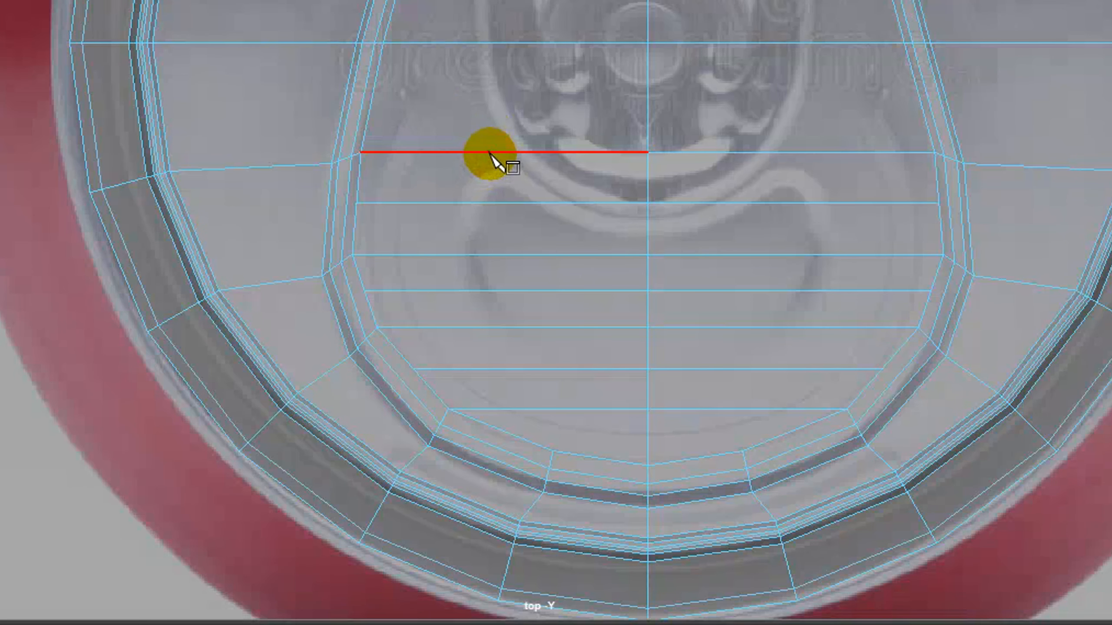
{"action": "left_click_drag", "start_coordinate": [489, 153], "coordinate": [582, 175]}
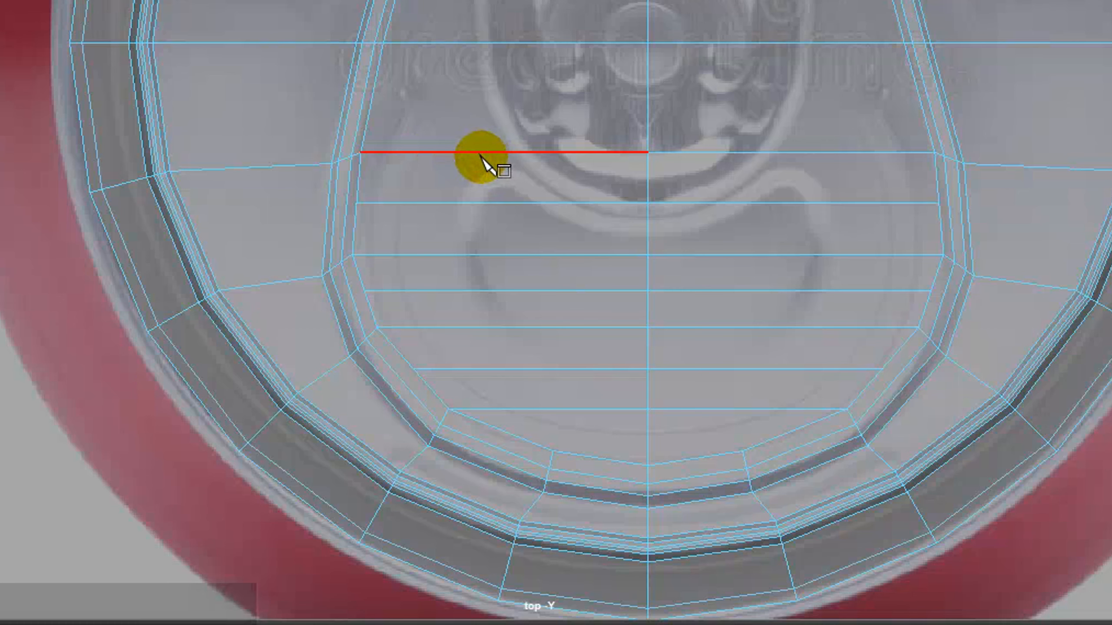
{"action": "left_click", "coordinate": [489, 152]}
{"action": "mouse_move", "coordinate": [489, 152]}
{"action": "left_mouse_down"}
{"action": "mouse_move", "coordinate": [504, 163]}
{"action": "mouse_move", "coordinate": [492, 165]}
{"action": "left_mouse_up"}
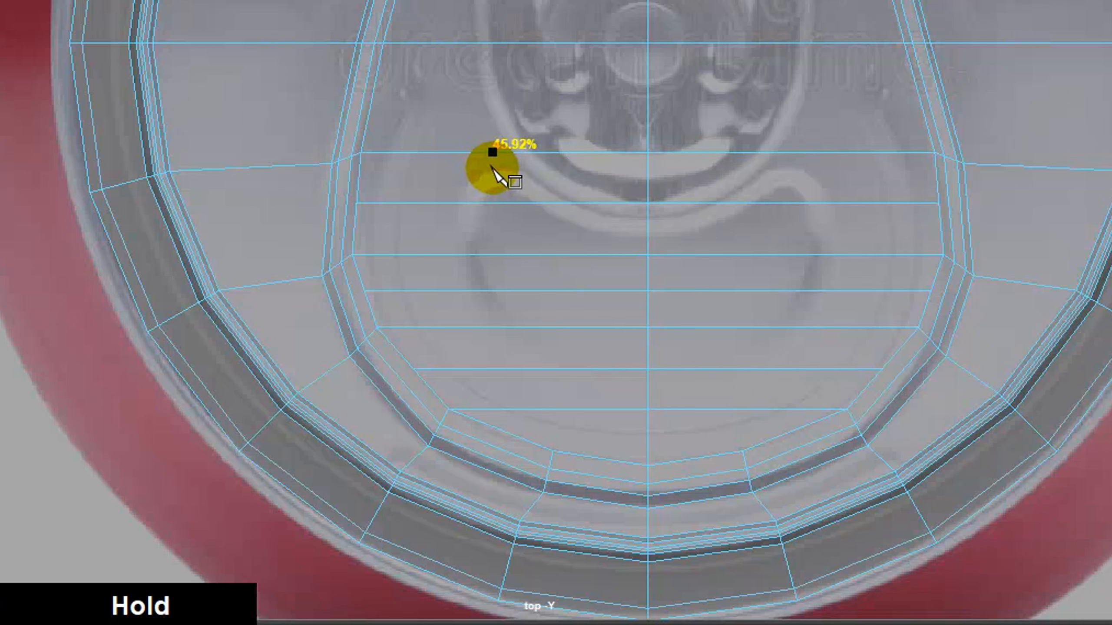
{"action": "left_click_drag", "start_coordinate": [492, 165], "coordinate": [491, 169]}
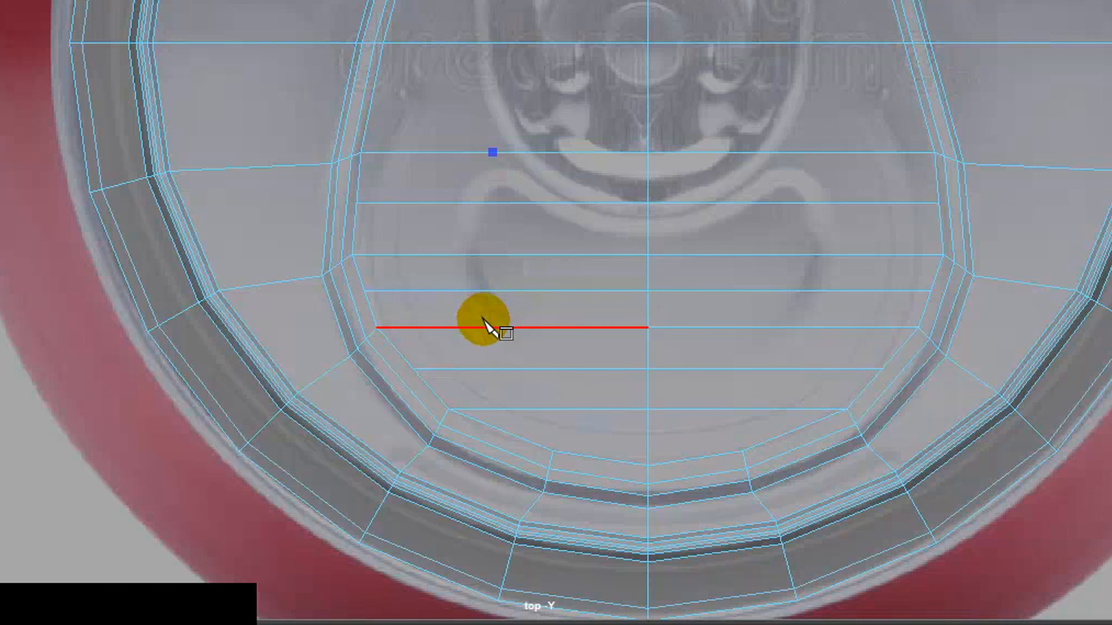
{"action": "left_click_drag", "start_coordinate": [502, 369], "coordinate": [502, 371]}
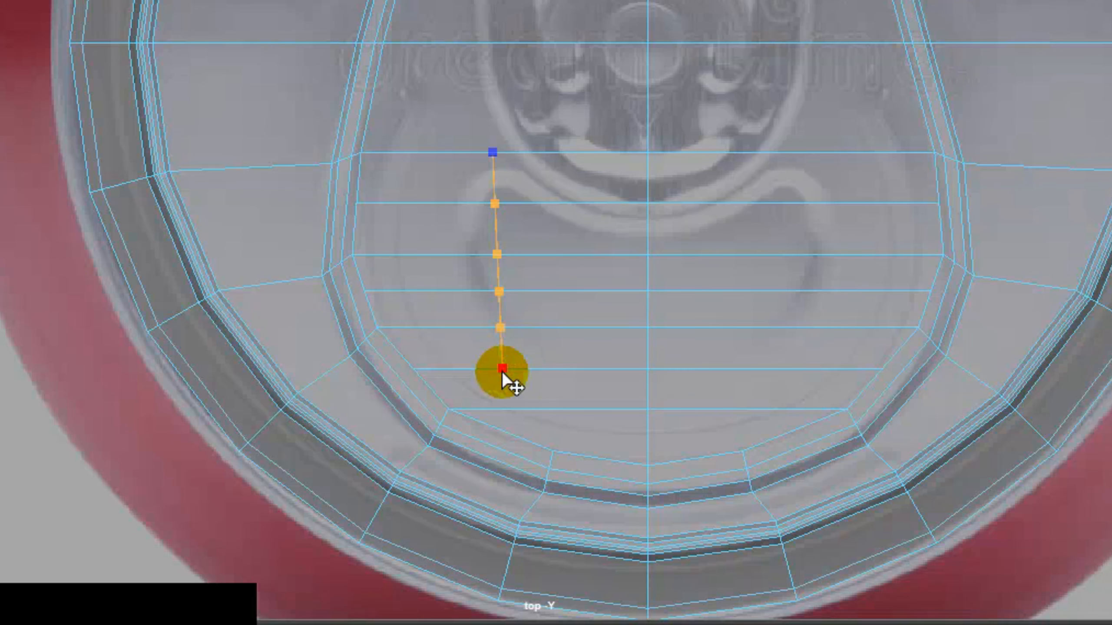
{"action": "key", "text": "Return"}
Cut the matching lengthwise edge through the right half, from the tab-end cross edge to the second-last cross edge.
{"action": "left_click_drag", "start_coordinate": [803, 153], "coordinate": [801, 153]}
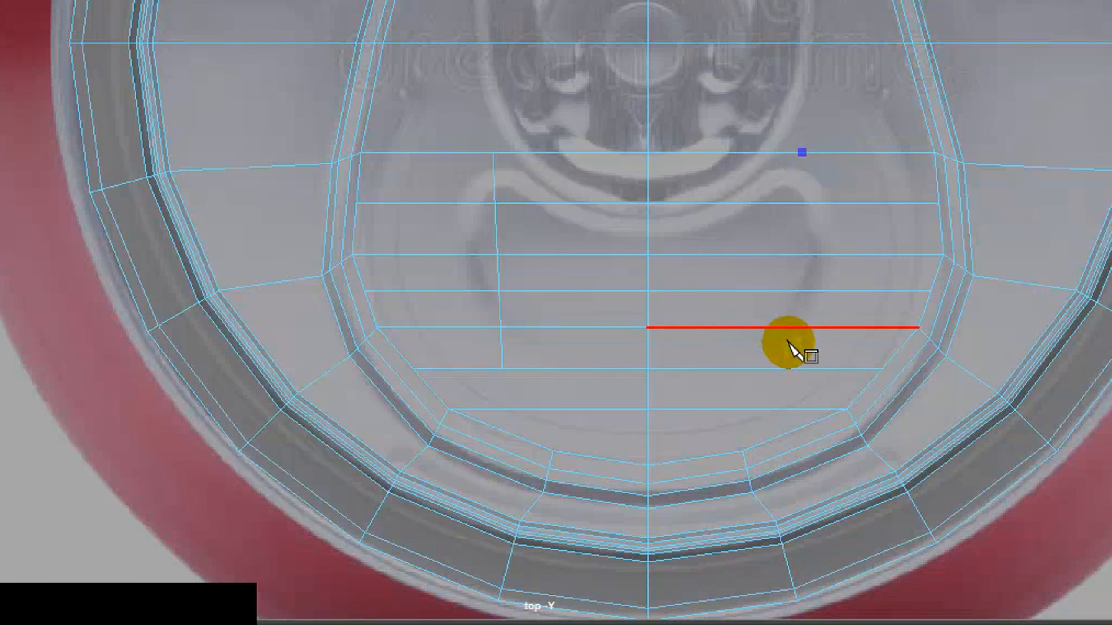
{"action": "left_click", "coordinate": [769, 368]}
{"action": "left_click_drag", "start_coordinate": [769, 369], "coordinate": [774, 369]}
{"action": "right_click", "coordinate": [774, 369]}
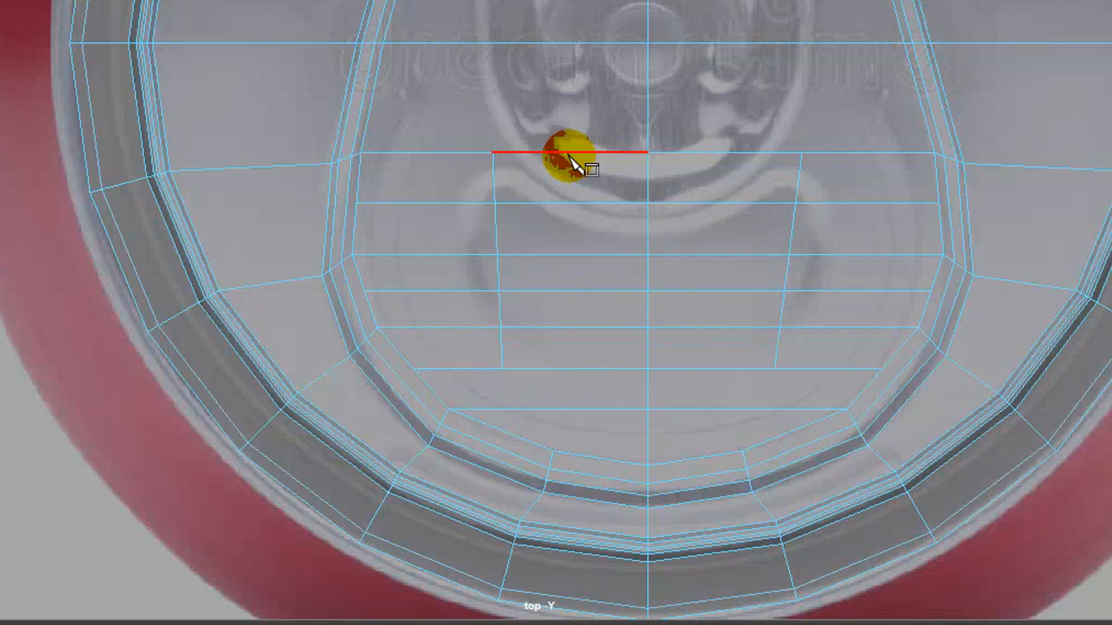
Cut a lengthwise edge midway between the centre line and the existing lengthwise cut on each half of the opening area.
{"action": "mouse_move", "coordinate": [573, 153]}
{"action": "left_mouse_down"}
{"action": "mouse_move", "coordinate": [586, 153]}
{"action": "mouse_move", "coordinate": [571, 152]}
{"action": "left_mouse_up"}
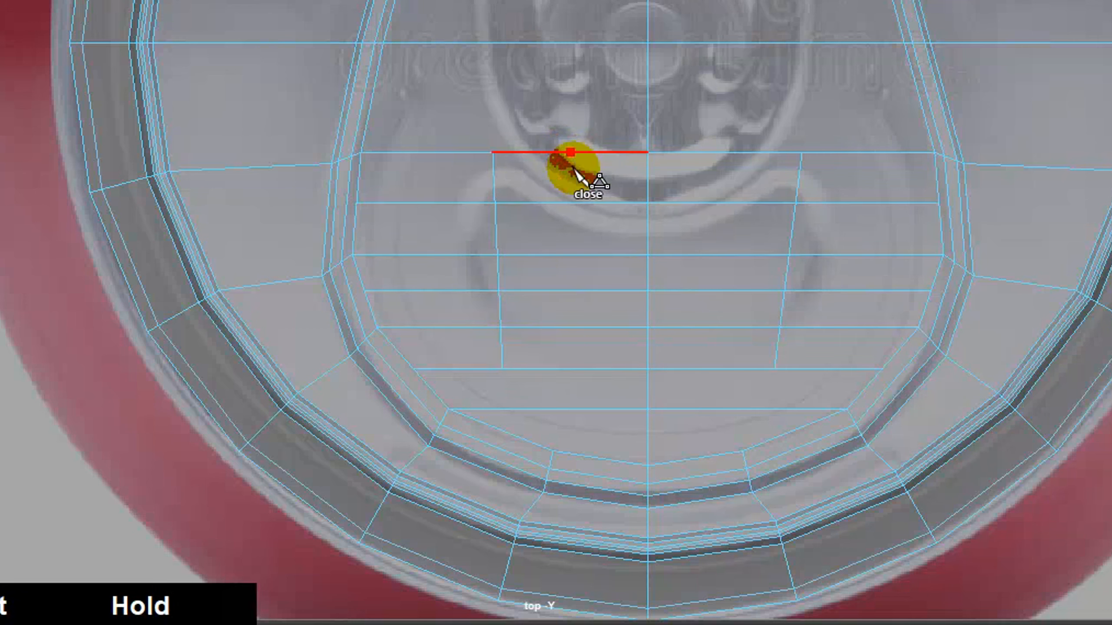
{"action": "left_click_drag", "start_coordinate": [574, 368], "coordinate": [573, 370]}
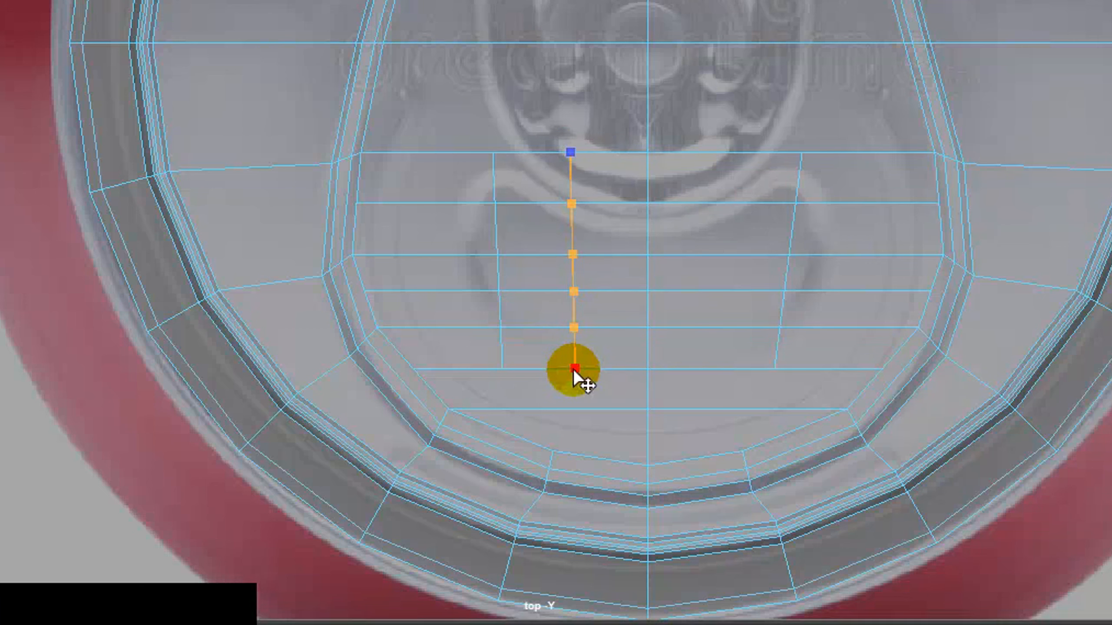
{"action": "key", "text": "Return"}
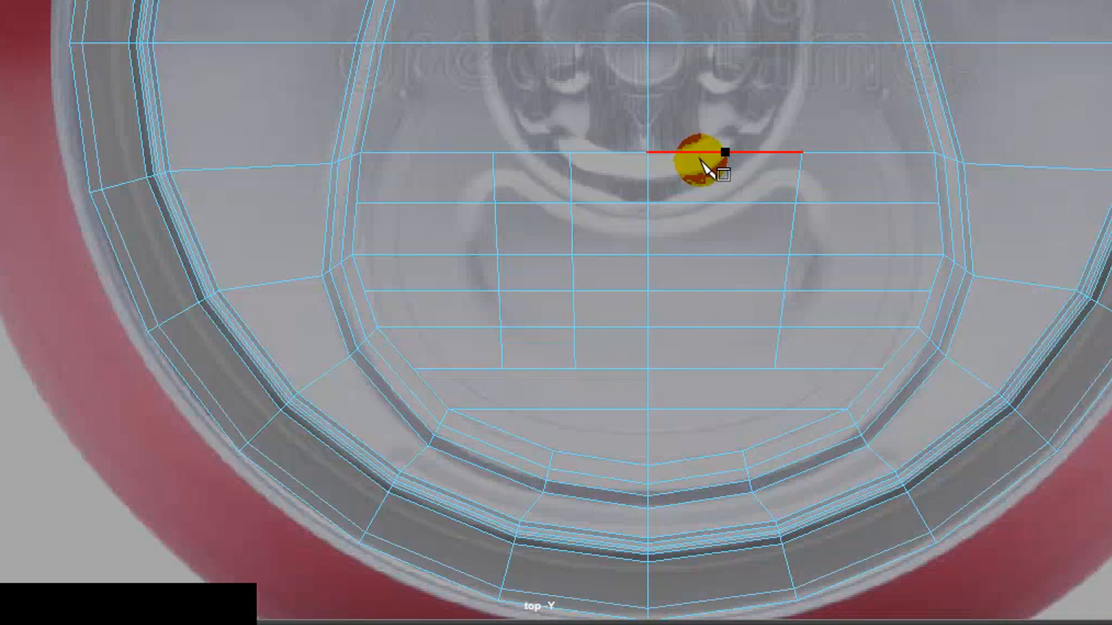
{"action": "left_click_drag", "start_coordinate": [725, 152], "coordinate": [725, 153]}
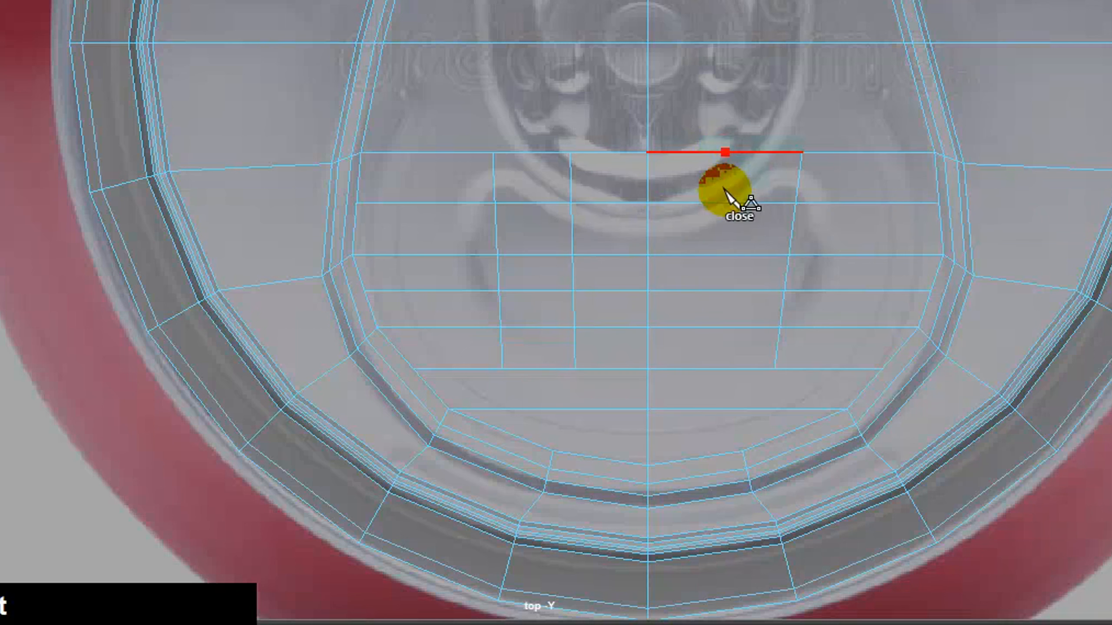
{"action": "left_click_drag", "start_coordinate": [710, 368], "coordinate": [710, 369]}
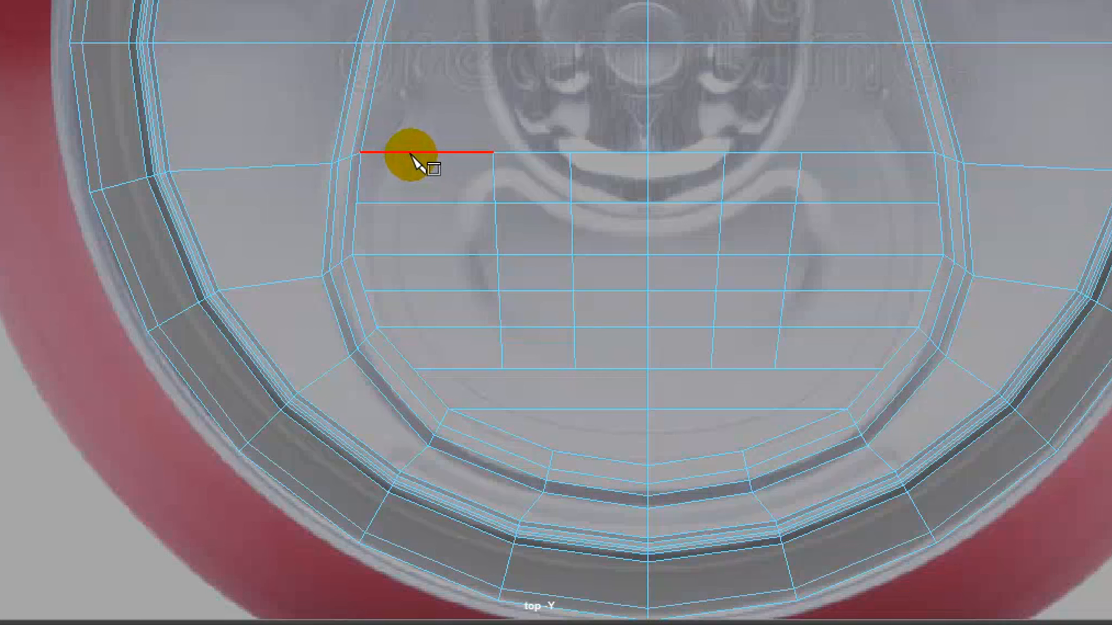
Cut a lengthwise edge on each half between the outer lengthwise cut and the inset border, starting from the 50% point of the tab-end cross edge.
{"action": "left_click_drag", "start_coordinate": [411, 153], "coordinate": [427, 153], "text": "shift"}
{"action": "left_click_drag", "start_coordinate": [459, 367], "coordinate": [457, 368], "text": "shift"}
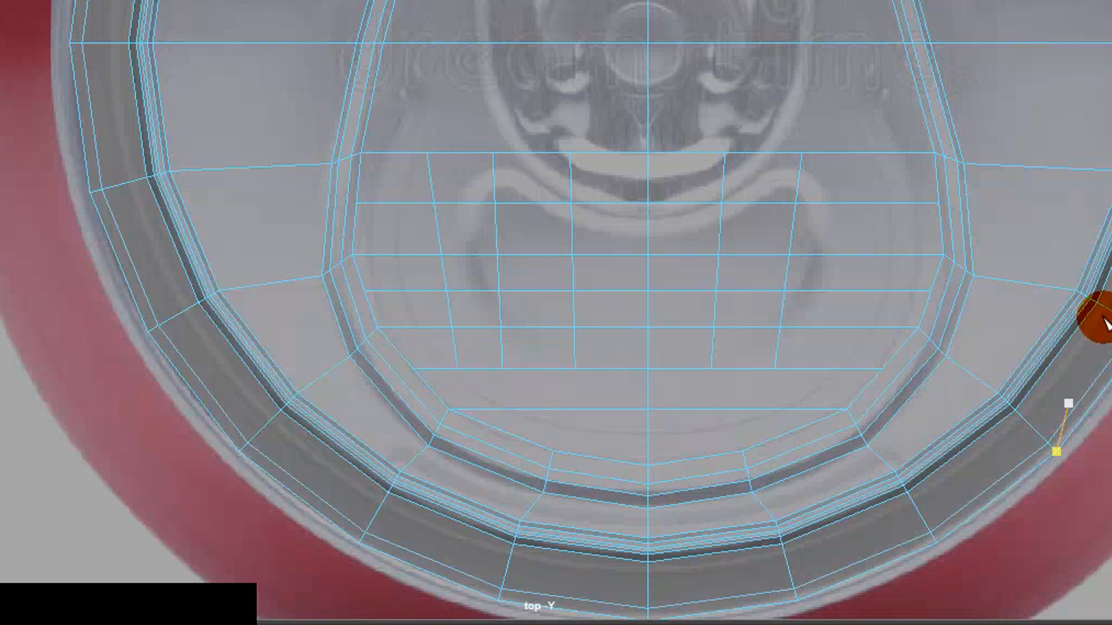
{"action": "left_click_drag", "start_coordinate": [875, 155], "coordinate": [867, 152]}
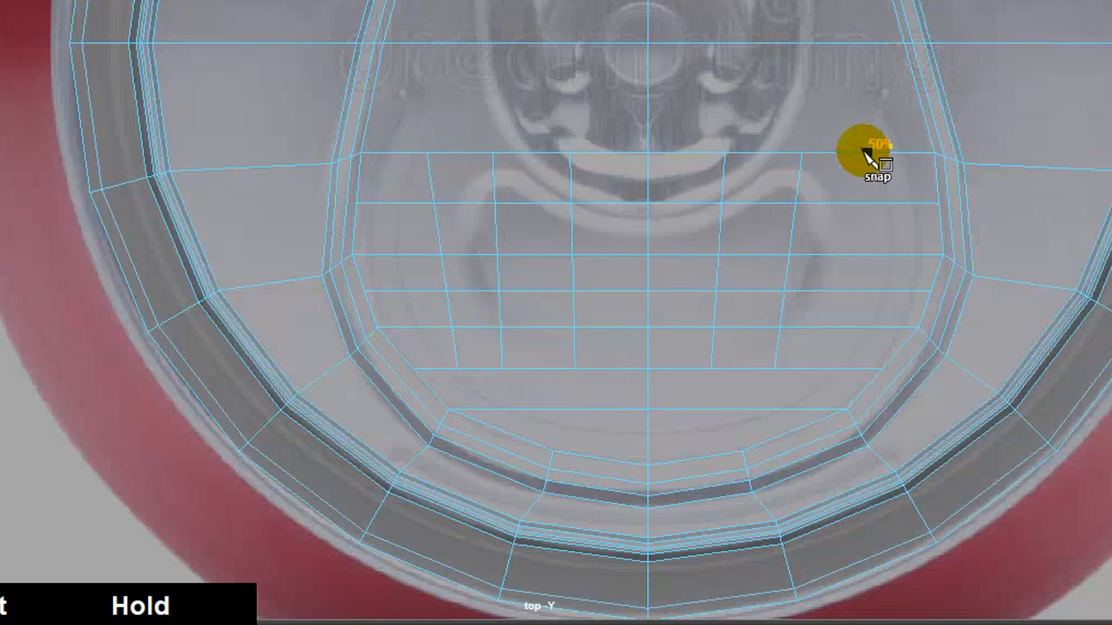
{"action": "left_click_drag", "start_coordinate": [837, 363], "coordinate": [838, 364], "text": "shift"}
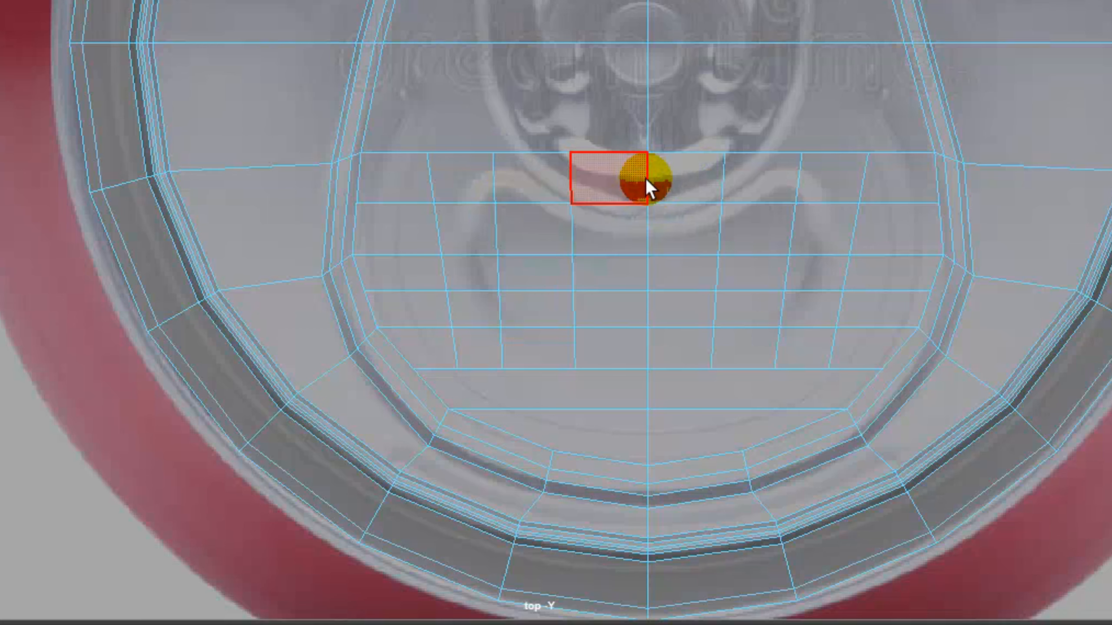
Move the upper centre-line vertices down toward the opening so the first one sits on the rim of the tab's rounded end.
{"action": "right_click_drag", "start_coordinate": [648, 153], "coordinate": [575, 153]}
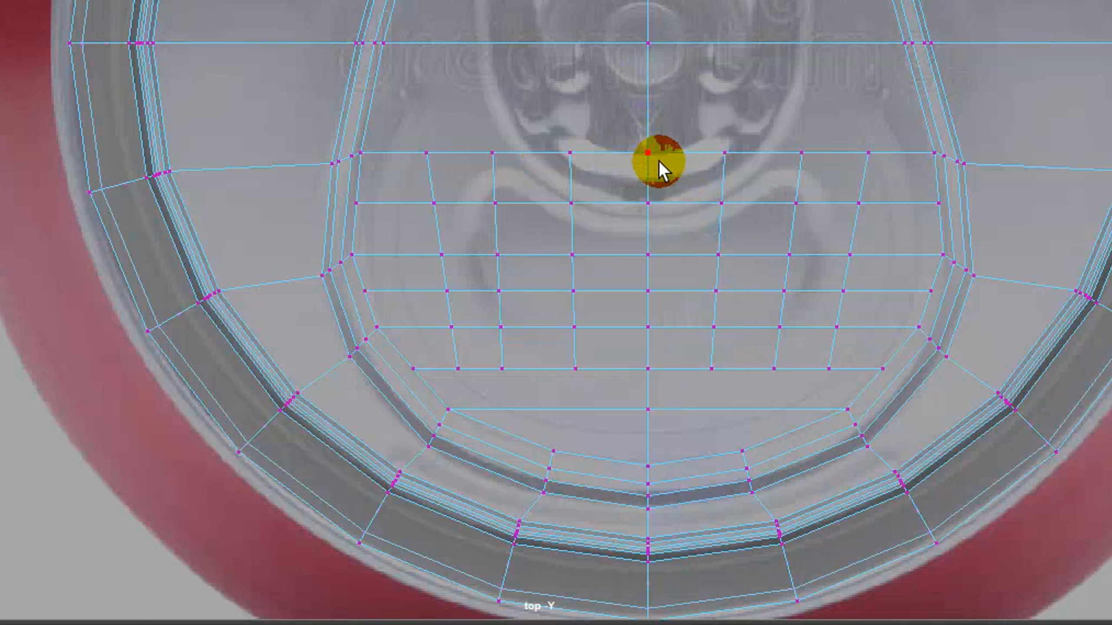
{"action": "left_click", "coordinate": [649, 201], "text": "shift"}
{"action": "key", "text": "w"}
{"action": "left_click_drag", "start_coordinate": [648, 287], "coordinate": [646, 314]}
{"action": "left_click_drag", "start_coordinate": [627, 165], "coordinate": [652, 351]}
{"action": "left_click_drag", "start_coordinate": [628, 229], "coordinate": [665, 259]}
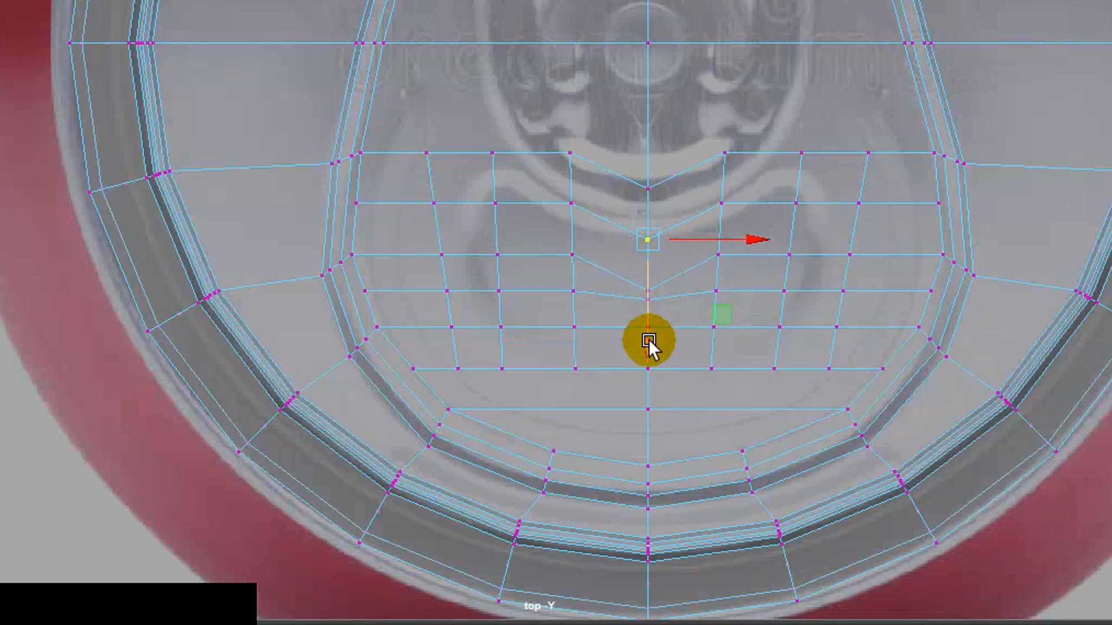
{"action": "left_click_drag", "start_coordinate": [653, 343], "coordinate": [650, 372]}
{"action": "left_click", "coordinate": [650, 187]}
{"action": "left_click_drag", "start_coordinate": [651, 290], "coordinate": [650, 324]}
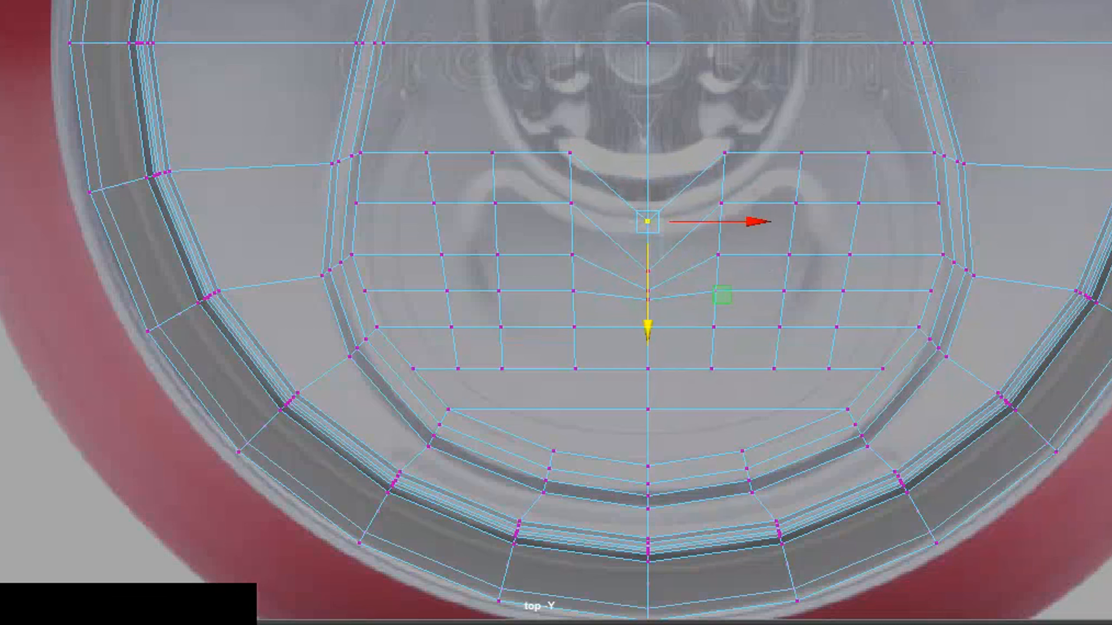
Reselect the lid's vertices and move the upper vertices of the column just left of the centre line slightly down.
{"action": "left_click", "coordinate": [1103, 464]}
{"action": "left_click", "coordinate": [650, 275]}
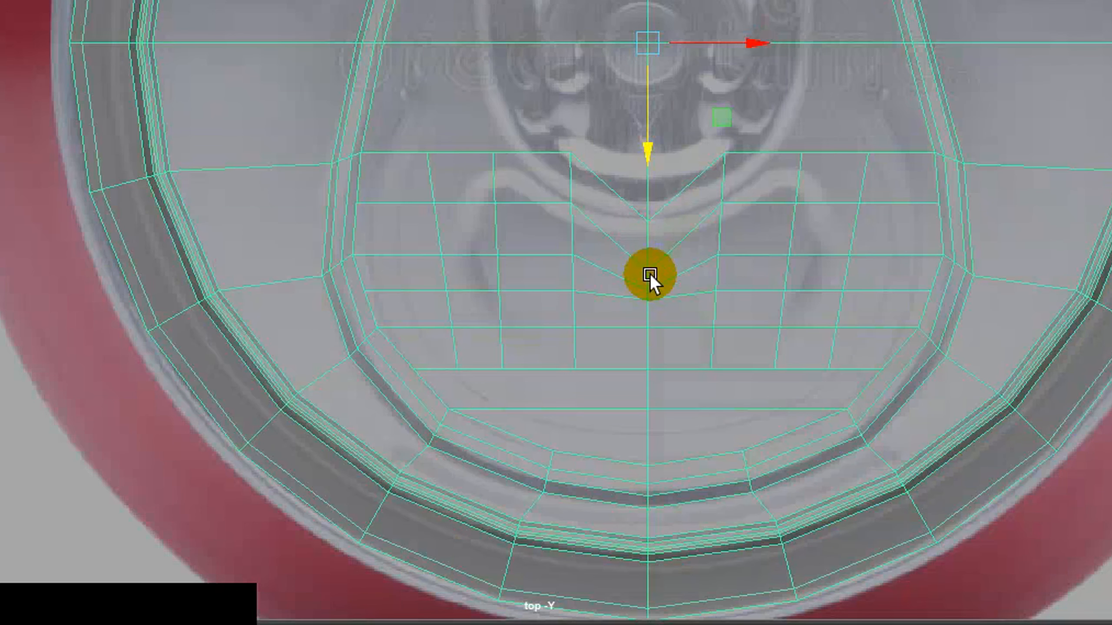
{"action": "right_click_drag", "start_coordinate": [648, 263], "coordinate": [547, 151]}
{"action": "left_click", "coordinate": [659, 222]}
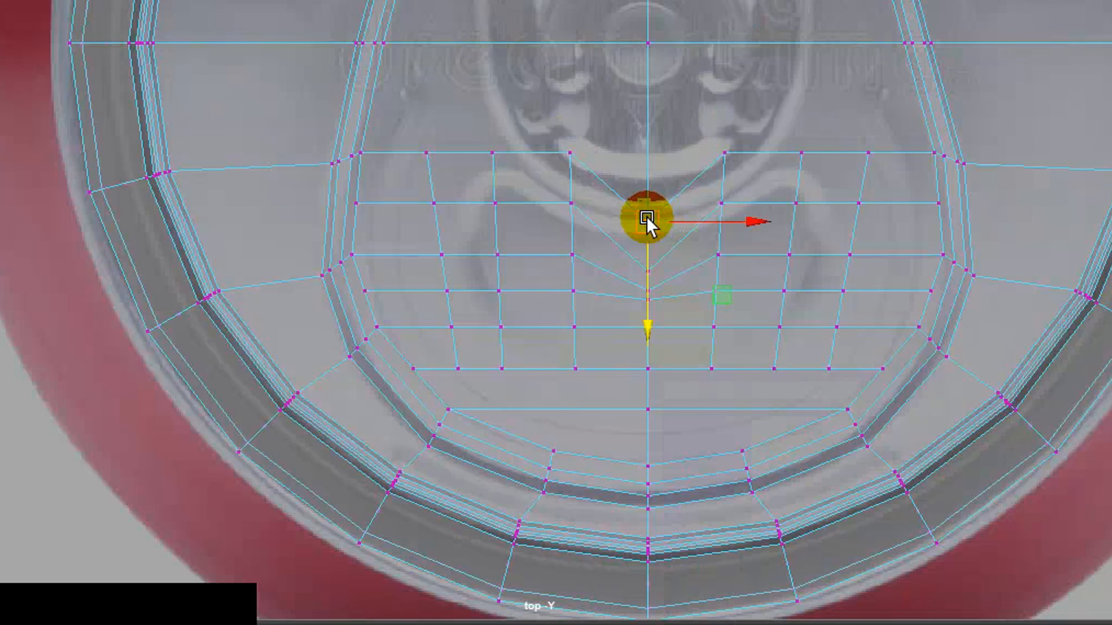
{"action": "left_click_drag", "start_coordinate": [545, 141], "coordinate": [596, 209]}
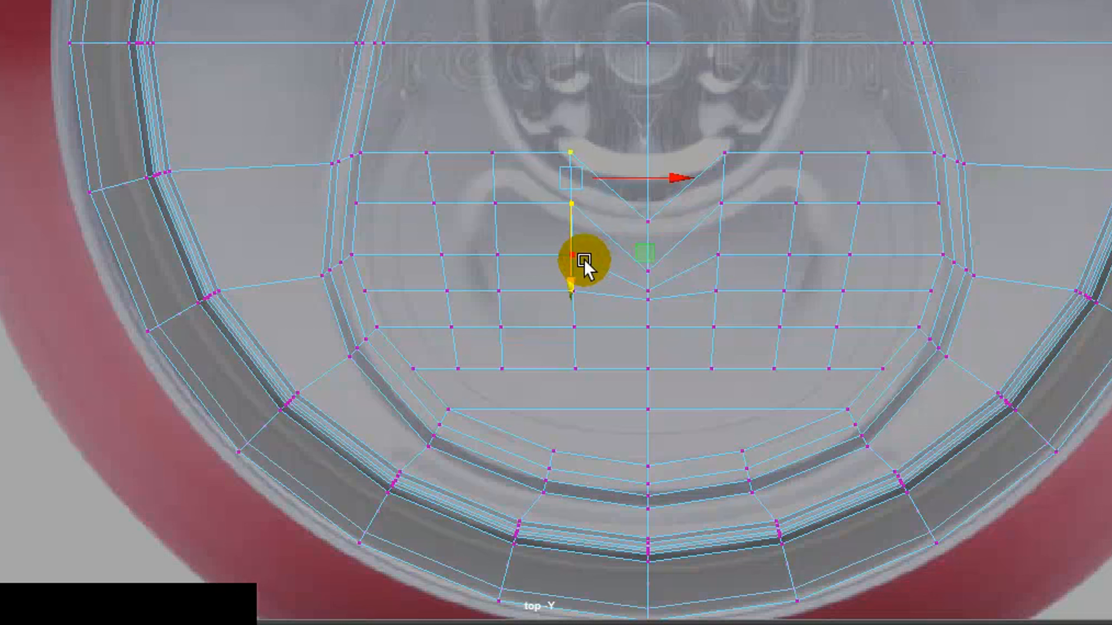
{"action": "left_click_drag", "start_coordinate": [580, 250], "coordinate": [573, 329]}
Move the third-row vertex of the column just left of the centre line slightly down, keeping it below the two lowered vertices.
{"action": "left_click", "coordinate": [532, 143]}
{"action": "left_click", "coordinate": [567, 236]}
{"action": "left_click_drag", "start_coordinate": [556, 231], "coordinate": [598, 242]}
{"action": "key", "text": "ctrl+z"}
{"action": "key", "text": "ctrl+z"}
{"action": "left_click_drag", "start_coordinate": [785, 146], "coordinate": [805, 208], "text": "shift"}
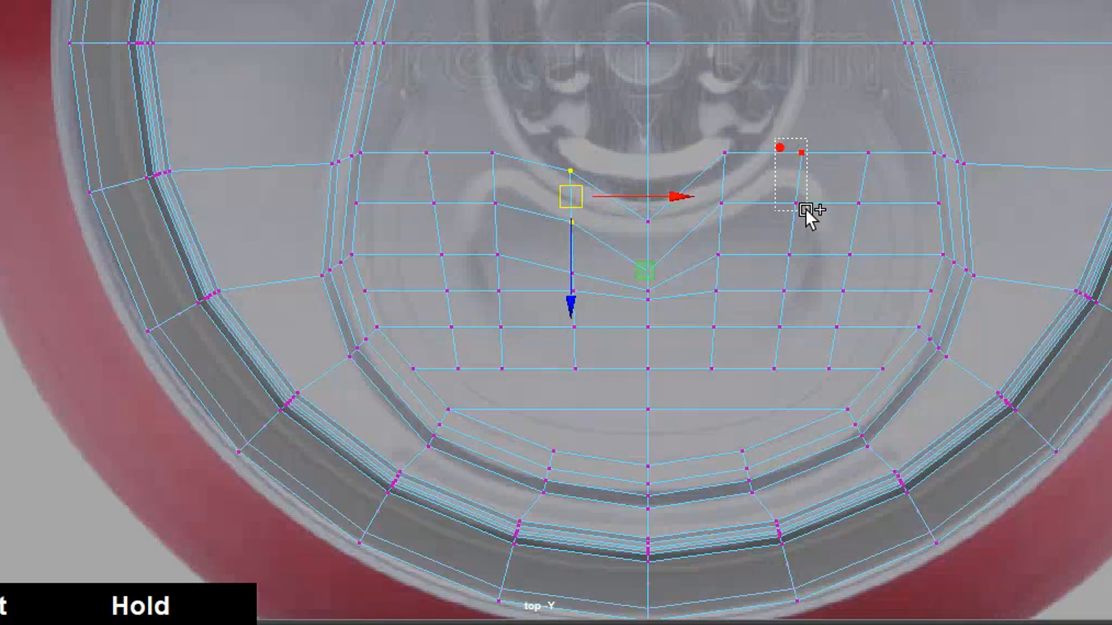
{"action": "left_click_drag", "start_coordinate": [696, 284], "coordinate": [684, 312]}
{"action": "key", "text": "ctrl+z"}
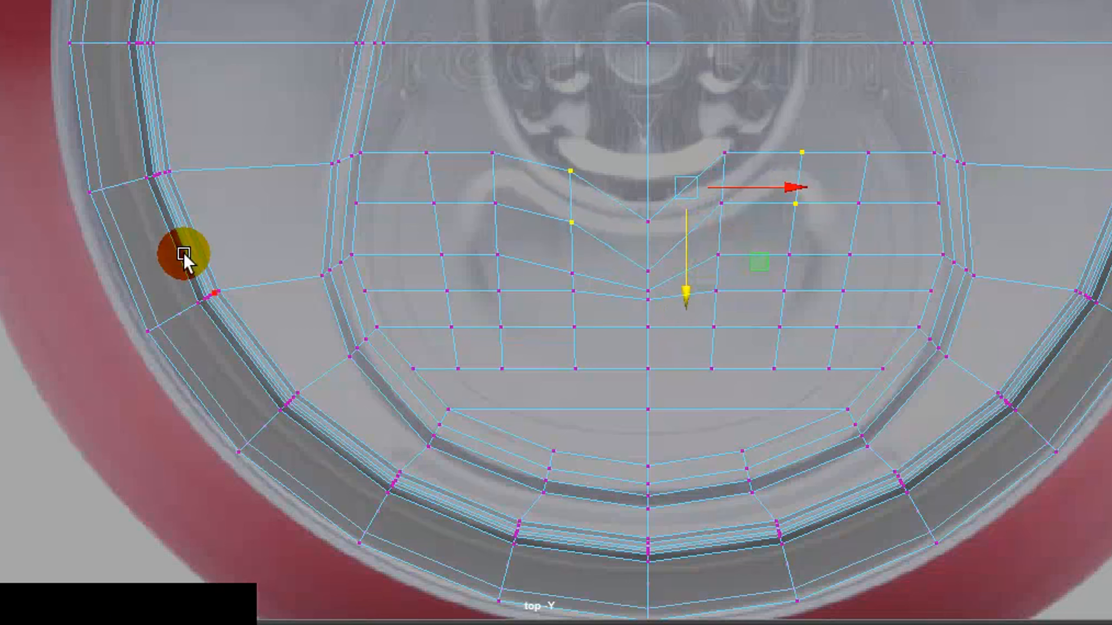
{"action": "key", "text": "ctrl+z"}
{"action": "key", "text": "ctrl+z"}
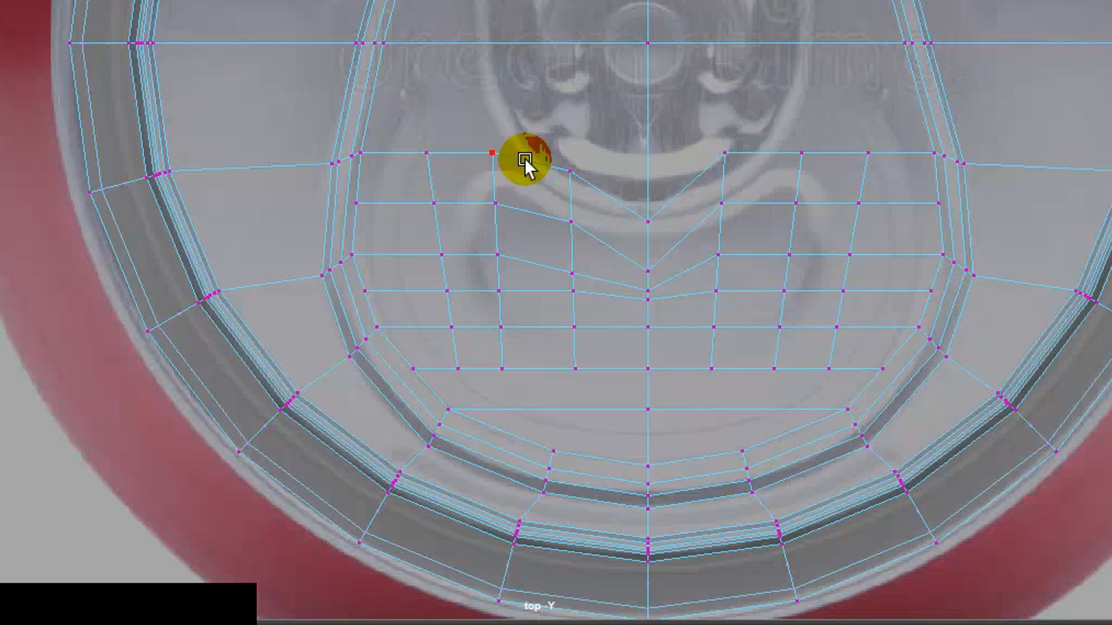
Lower the top two vertices just right of the centre line, and shift them further down together with the matching left vertices and top centre vertex.
{"action": "left_click_drag", "start_coordinate": [710, 144], "coordinate": [743, 232]}
{"action": "left_click_drag", "start_coordinate": [728, 276], "coordinate": [724, 296]}
{"action": "left_click_drag", "start_coordinate": [549, 150], "coordinate": [739, 242]}
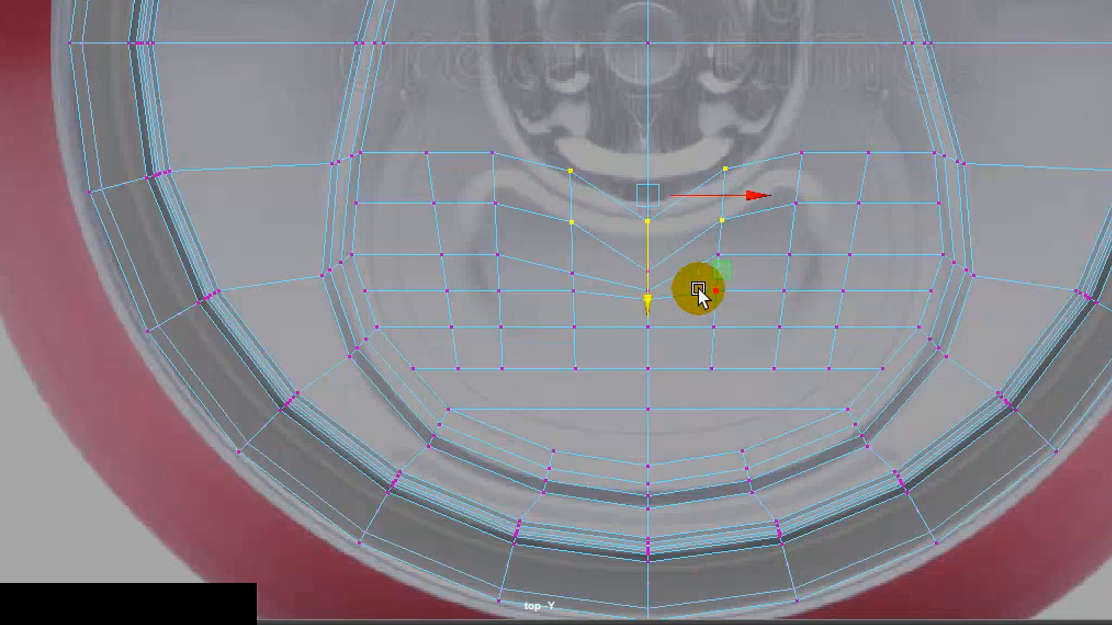
{"action": "left_click_drag", "start_coordinate": [651, 300], "coordinate": [648, 324]}
{"action": "left_click", "coordinate": [1, 312]}
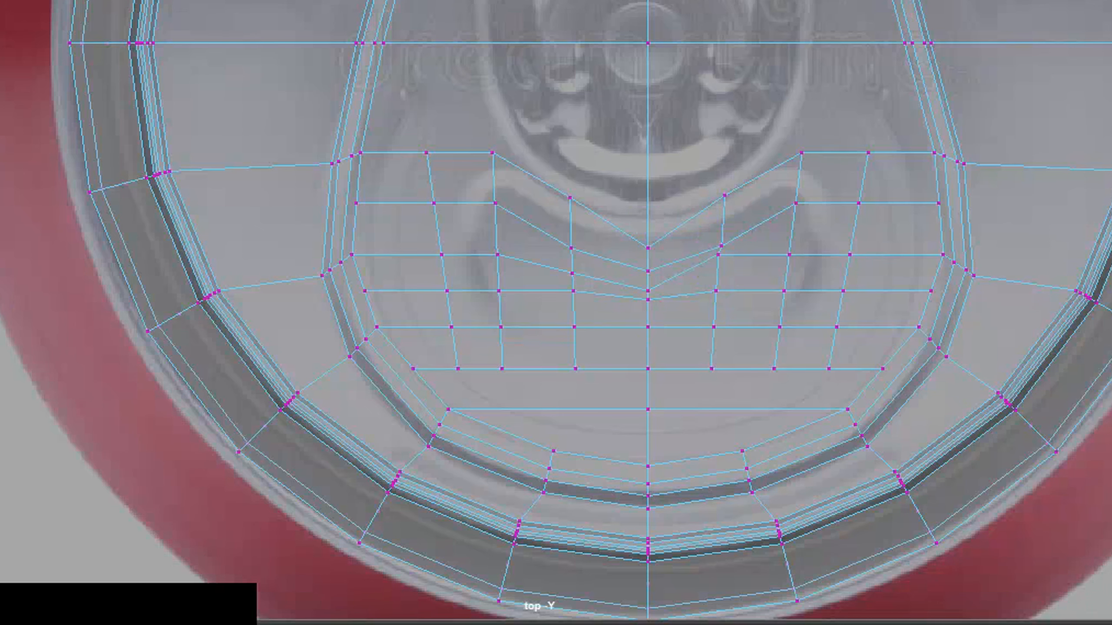
Move the third-row vertex just right of the centre line down and slightly outward, clear of the vertex above it.
{"action": "middle_click_drag", "start_coordinate": [364, 274], "coordinate": [377, 274], "text": "alt"}
{"action": "left_click", "coordinate": [733, 255]}
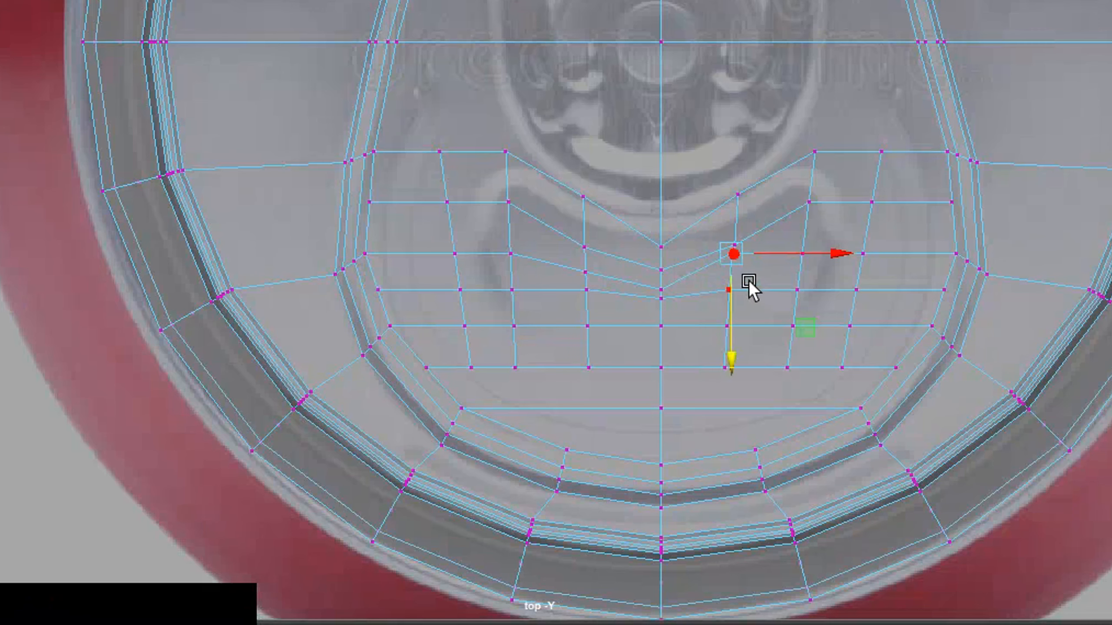
{"action": "left_click_drag", "start_coordinate": [743, 254], "coordinate": [754, 274]}
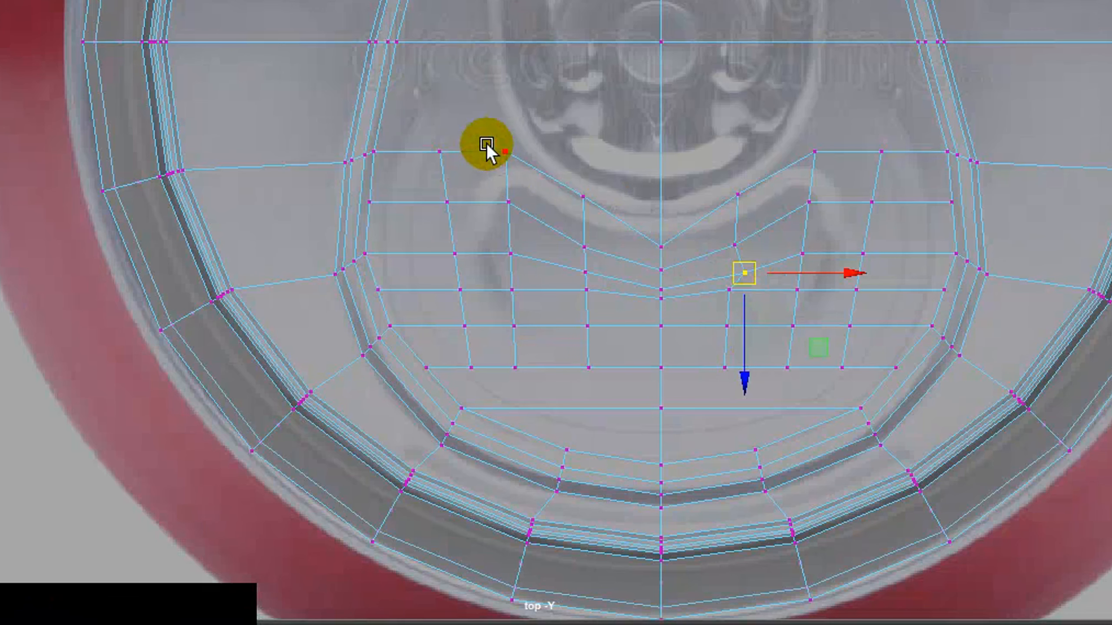
Move the top vertices of the outermost lengthwise cuts down on both halves and scale them inward toward the opening's raised outline.
{"action": "left_click", "coordinate": [440, 150]}
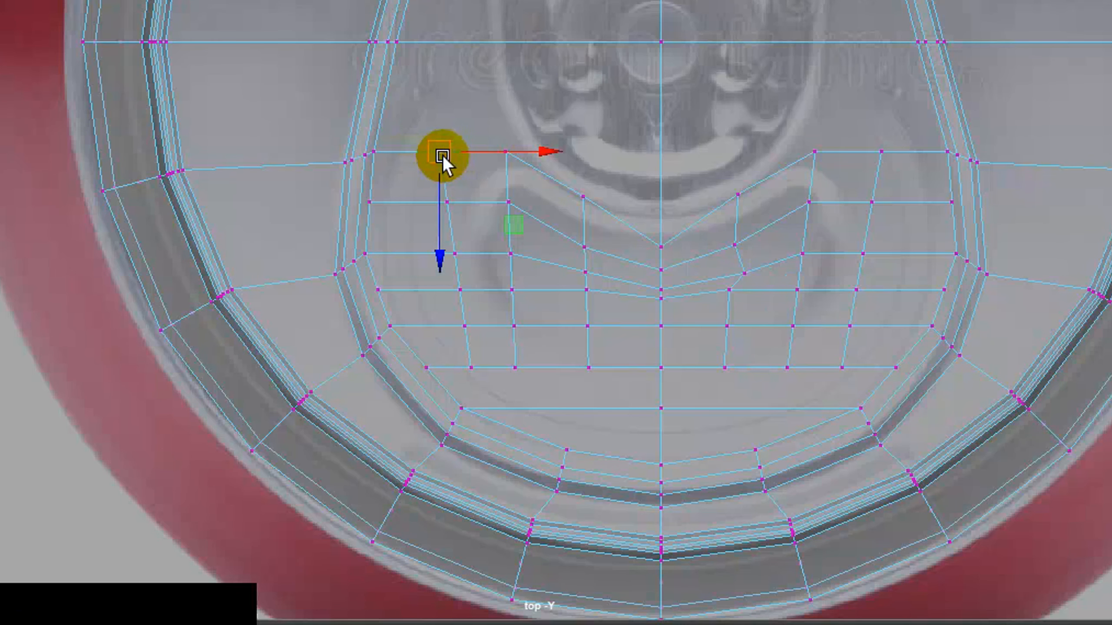
{"action": "mouse_move", "coordinate": [442, 155]}
{"action": "left_mouse_down"}
{"action": "mouse_move", "coordinate": [482, 191]}
{"action": "mouse_move", "coordinate": [436, 156]}
{"action": "left_mouse_up"}
{"action": "left_click", "coordinate": [879, 150], "text": "ctrl+shift"}
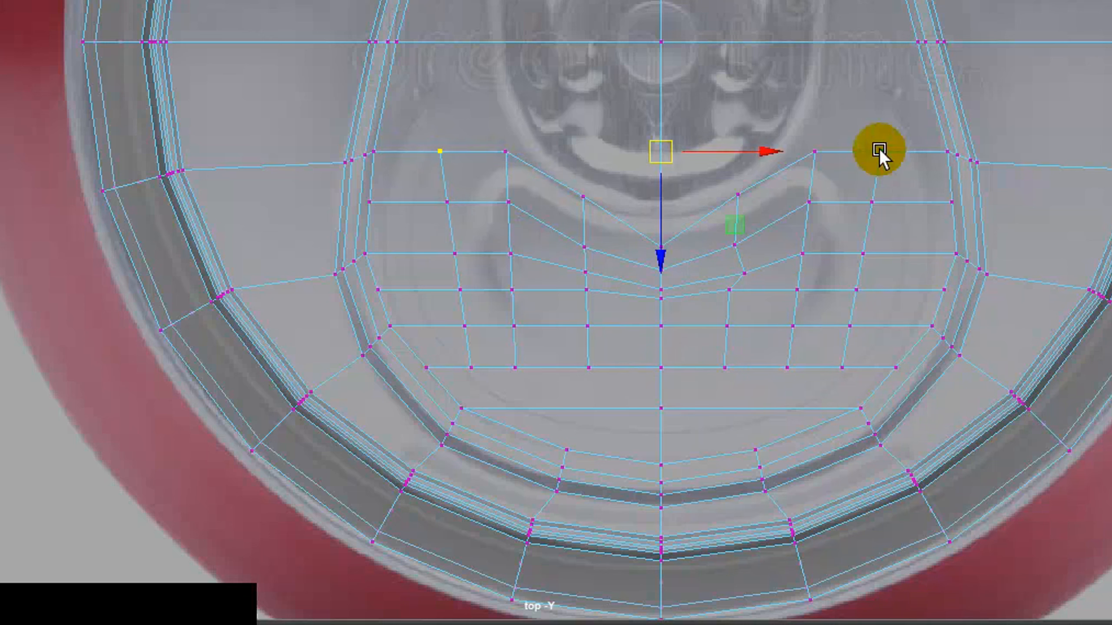
{"action": "left_click_drag", "start_coordinate": [661, 265], "coordinate": [662, 296]}
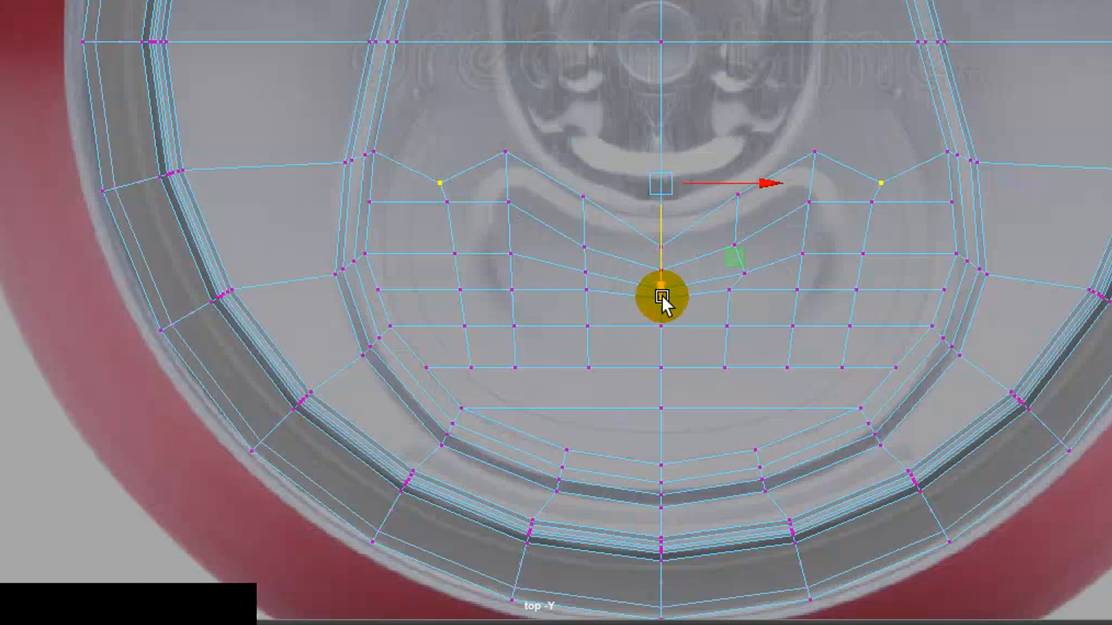
{"action": "key", "text": "r"}
{"action": "left_click_drag", "start_coordinate": [763, 187], "coordinate": [747, 183]}
Lower the top vertex of the second column from the centre on each half onto the raised outline, and nudge the inner left top vertex outward.
{"action": "left_click", "coordinate": [504, 149]}
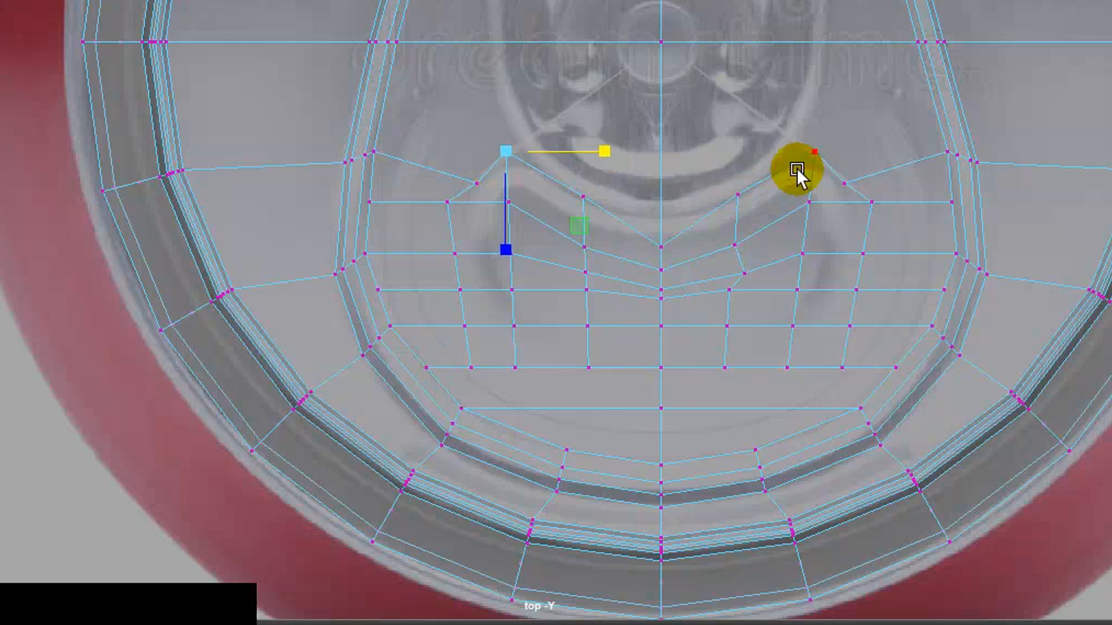
{"action": "left_click", "coordinate": [818, 157]}
{"action": "left_click", "coordinate": [826, 179]}
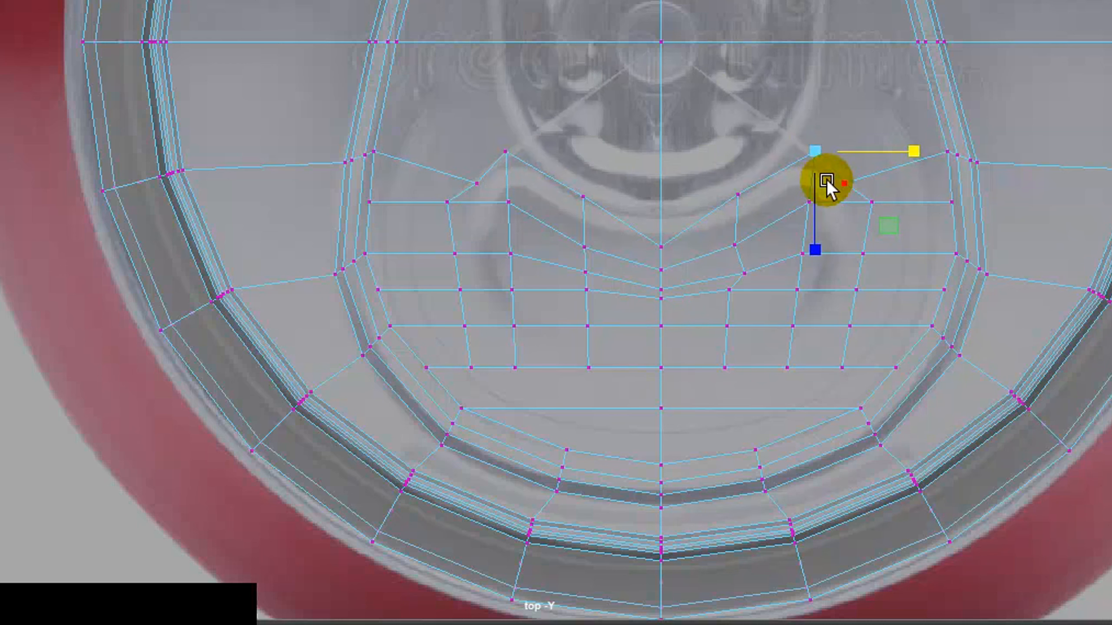
{"action": "left_click_drag", "start_coordinate": [815, 235], "coordinate": [809, 263]}
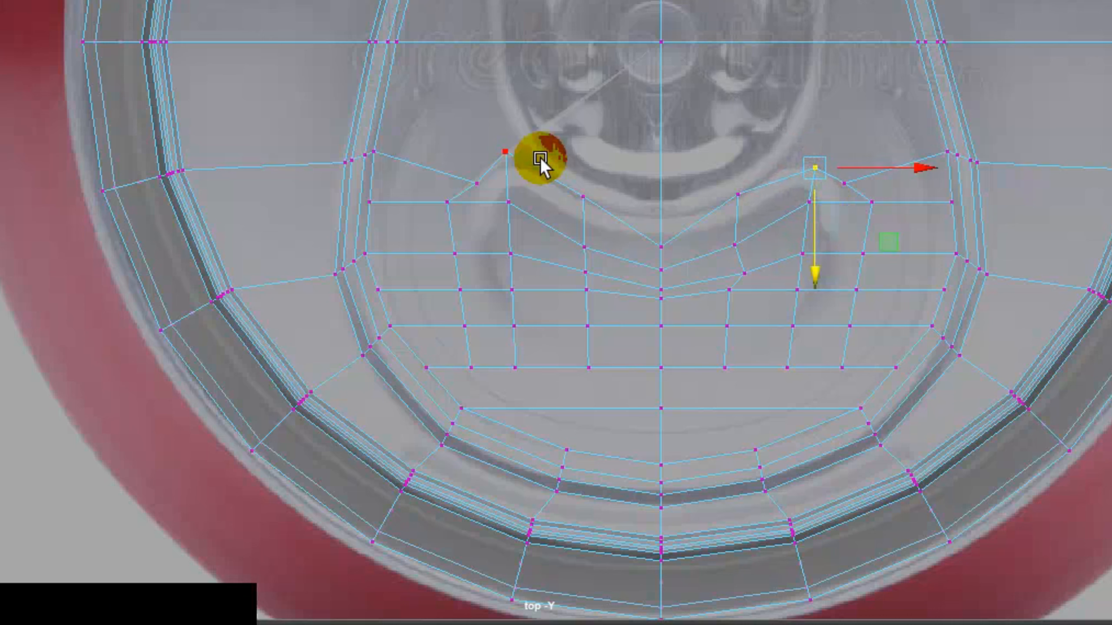
{"action": "left_click", "coordinate": [503, 147]}
{"action": "left_click_drag", "start_coordinate": [503, 253], "coordinate": [504, 267]}
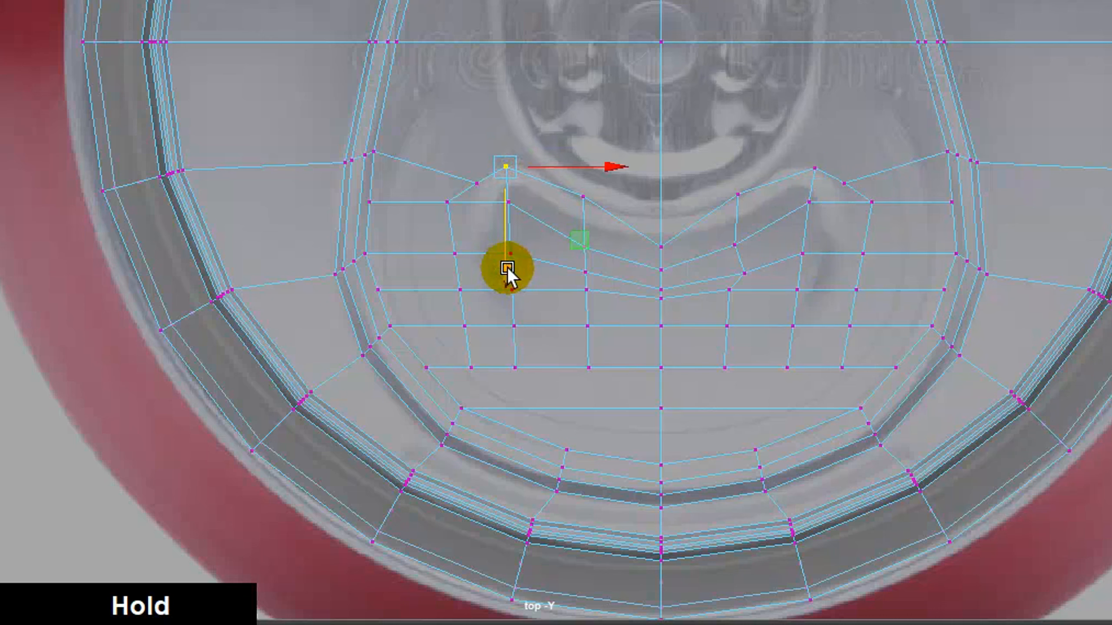
{"action": "left_click_drag", "start_coordinate": [585, 191], "coordinate": [540, 216]}
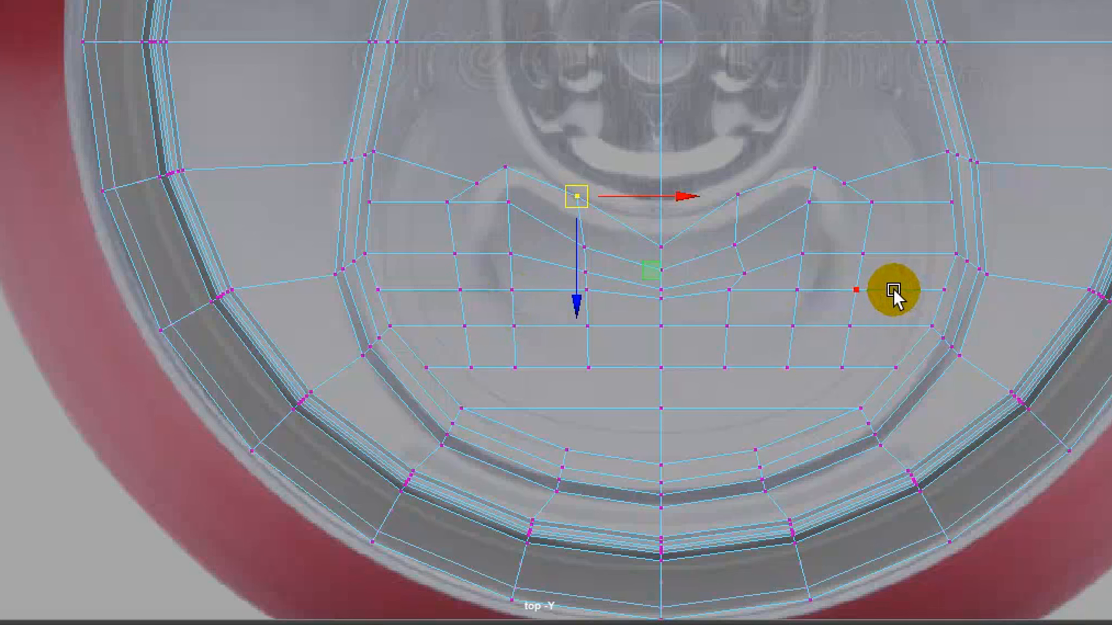
Delete the full cross edge row just below the V-shaped rows using Delete Edge/Vertex.
{"action": "right_click_drag", "start_coordinate": [895, 290], "coordinate": [896, 86]}
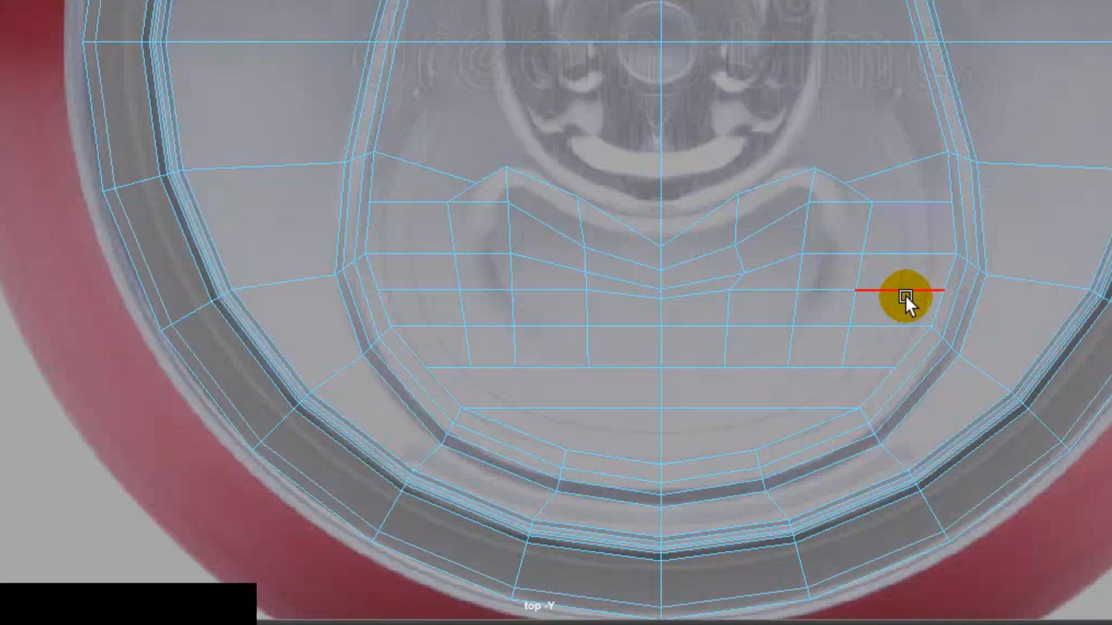
{"action": "left_click", "coordinate": [904, 291]}
{"action": "mouse_move", "coordinate": [823, 292]}
{"action": "middle_mouse_down"}
{"action": "mouse_move", "coordinate": [425, 291]}
{"action": "mouse_move", "coordinate": [494, 290]}
{"action": "middle_mouse_up"}
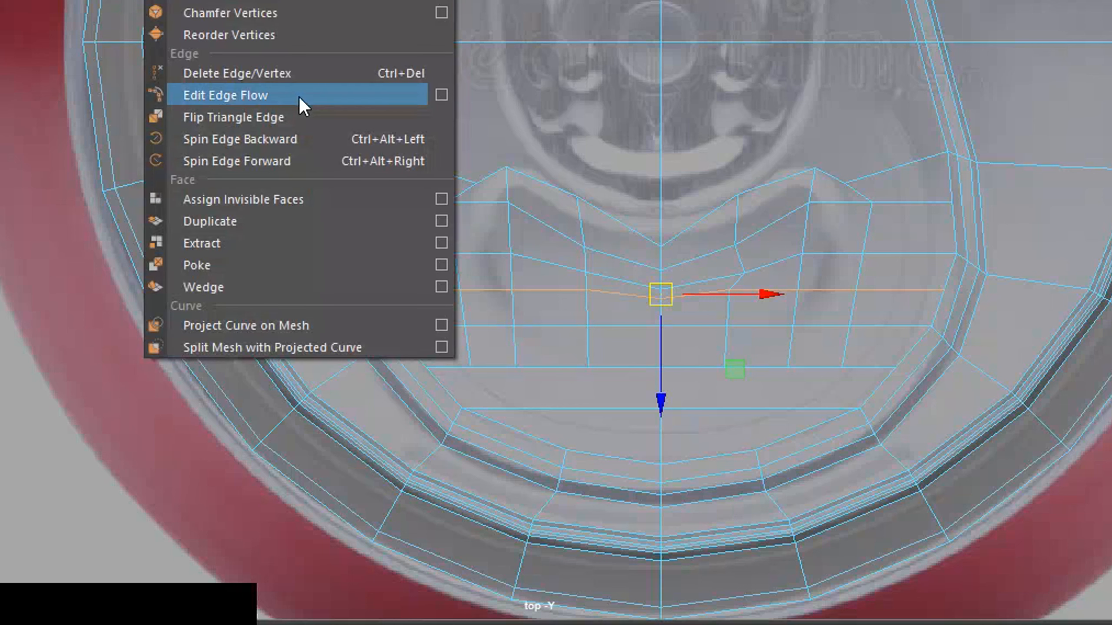
{"action": "left_click_drag", "start_coordinate": [263, 106], "coordinate": [250, 69]}
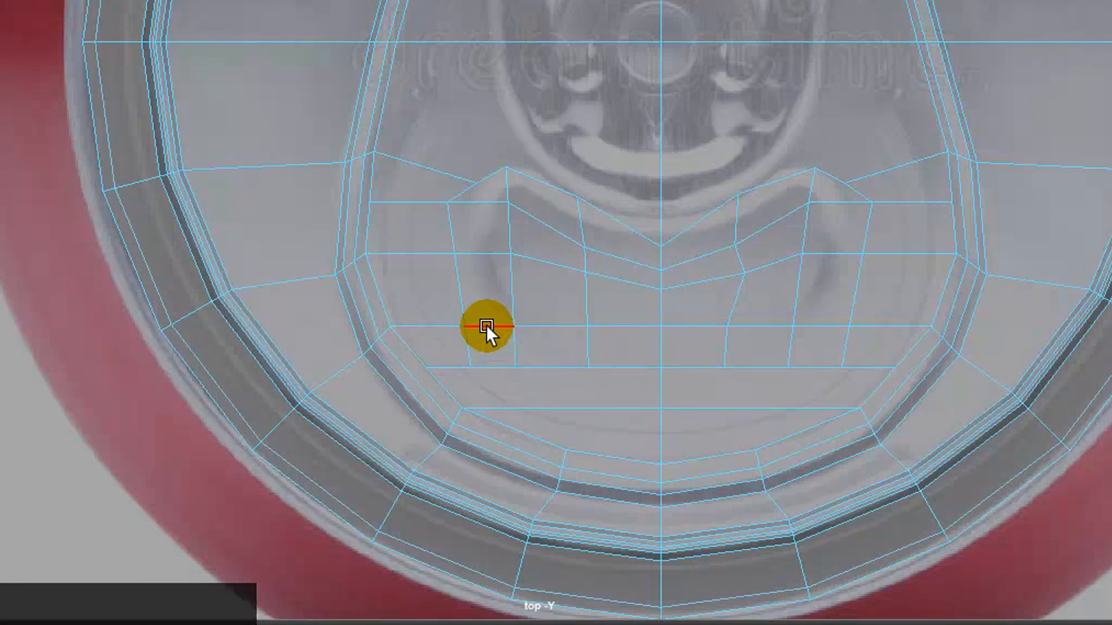
Move the third-row vertices of the outermost lengthwise cuts down together on both halves of the opening area.
{"action": "key", "text": "F9"}
{"action": "left_click", "coordinate": [455, 253]}
{"action": "key", "text": "t"}
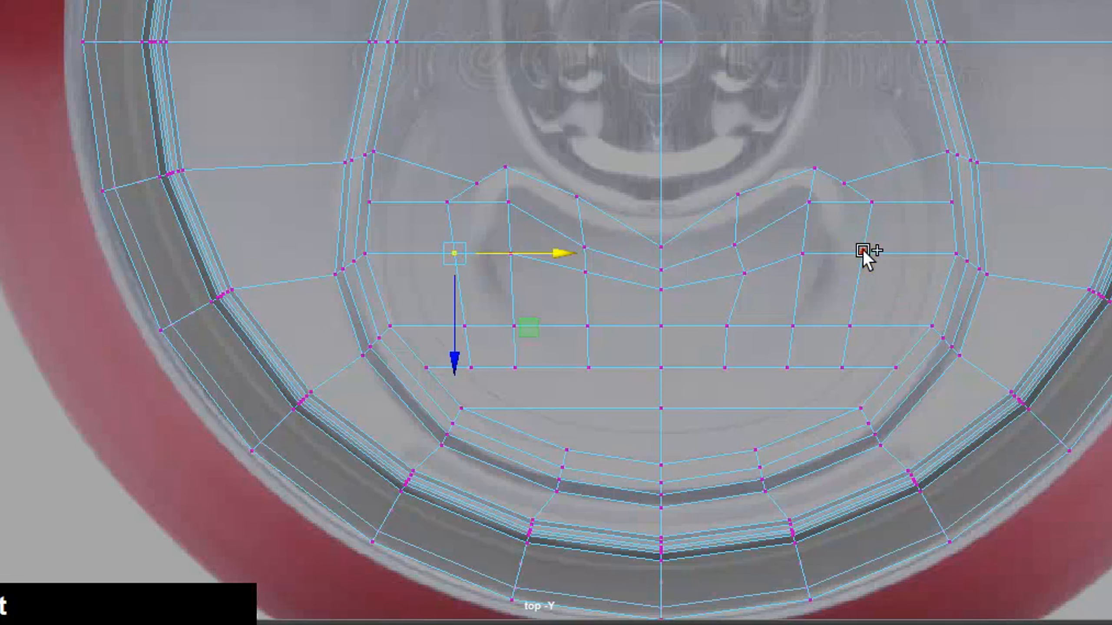
{"action": "left_click", "coordinate": [863, 251], "text": "shift"}
{"action": "left_click", "coordinate": [657, 360]}
{"action": "left_click_drag", "start_coordinate": [656, 360], "coordinate": [657, 375]}
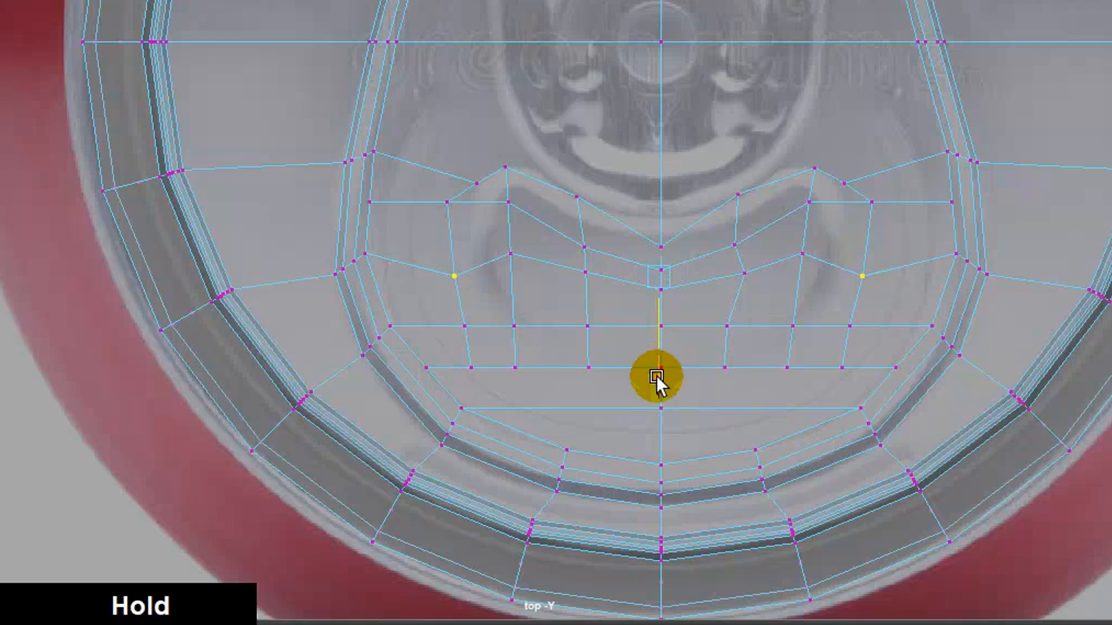
Move the second-row vertices of the outermost lengthwise cuts down on both halves and scale them inward to the opening's outline.
{"action": "left_click", "coordinate": [445, 196]}
{"action": "left_click", "coordinate": [870, 199], "text": "shift"}
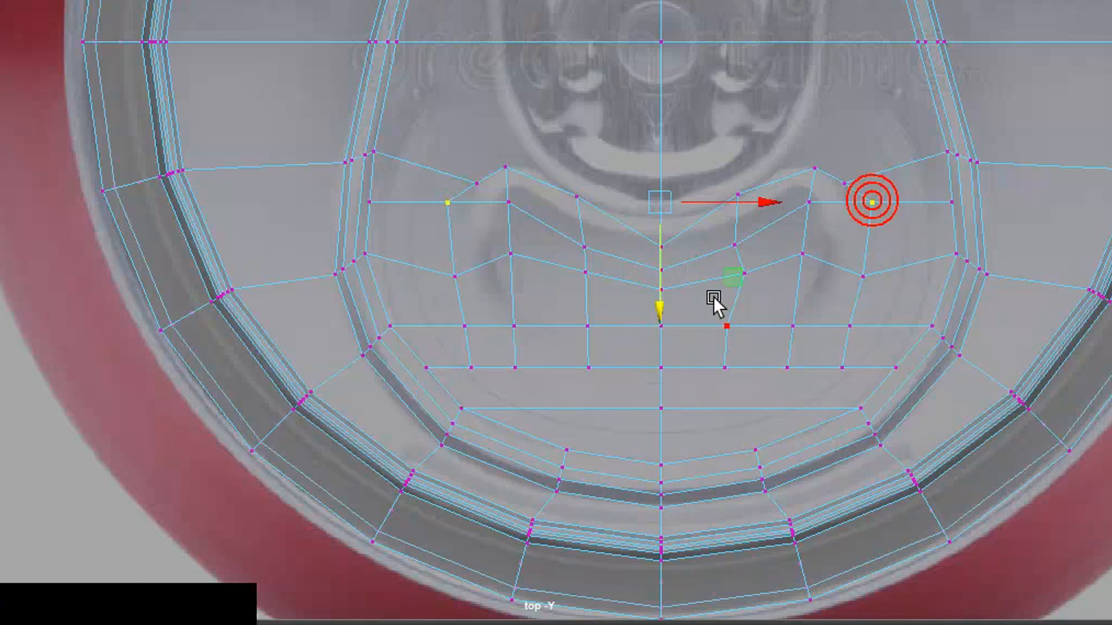
{"action": "left_click_drag", "start_coordinate": [668, 302], "coordinate": [671, 318]}
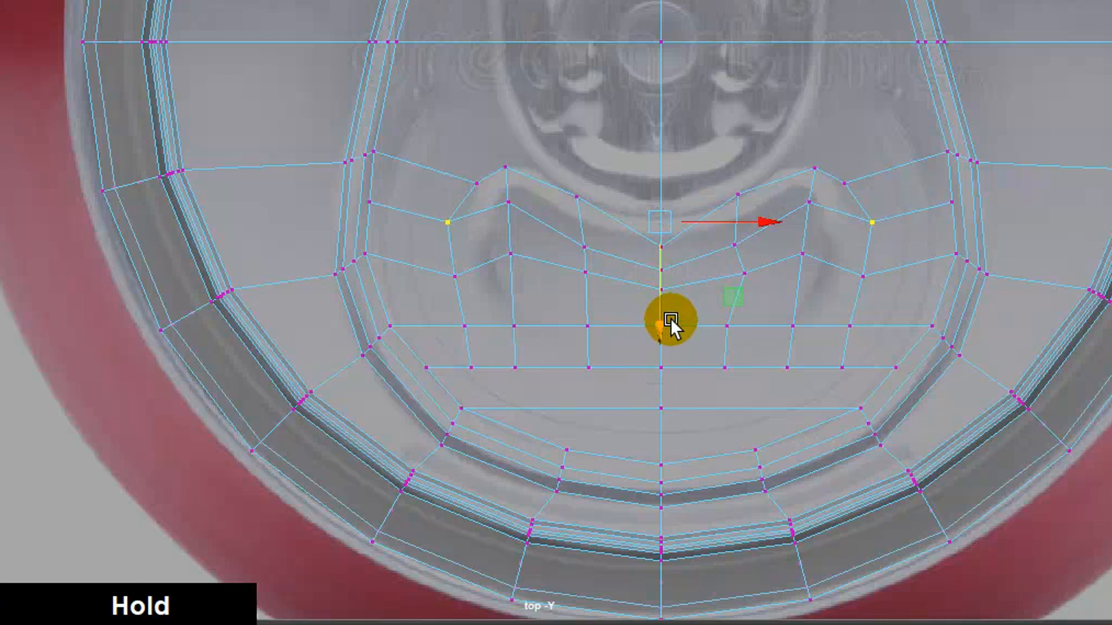
{"action": "key", "text": "r"}
{"action": "mouse_move", "coordinate": [772, 251]}
{"action": "left_mouse_down"}
{"action": "mouse_move", "coordinate": [784, 249]}
{"action": "mouse_move", "coordinate": [746, 219]}
{"action": "left_mouse_up"}
{"action": "left_click", "coordinate": [809, 178]}
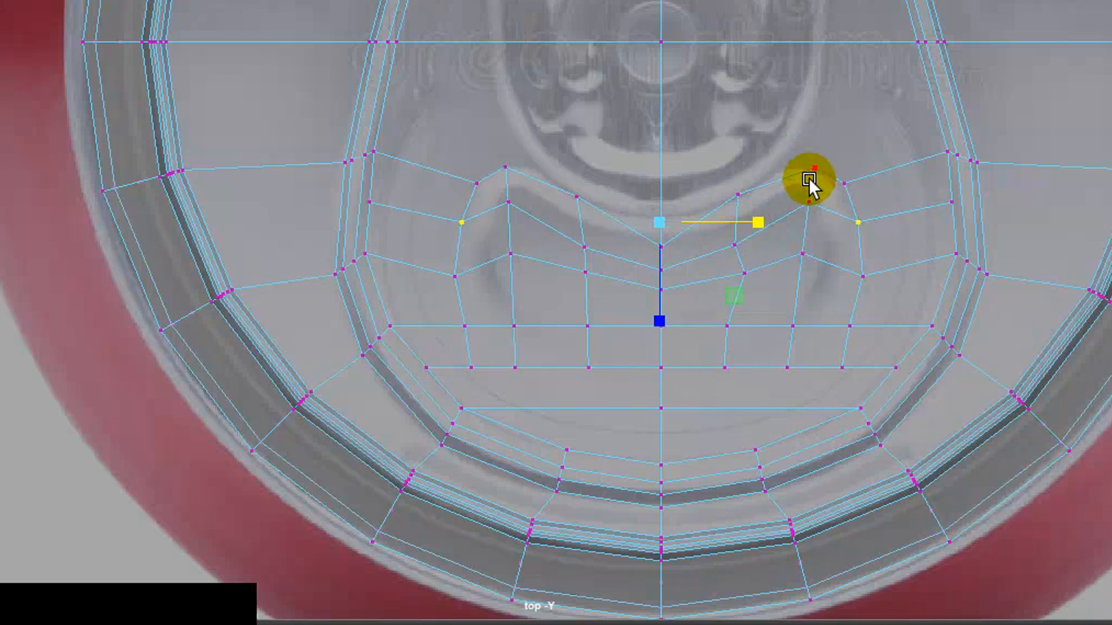
{"action": "left_click", "coordinate": [738, 192]}
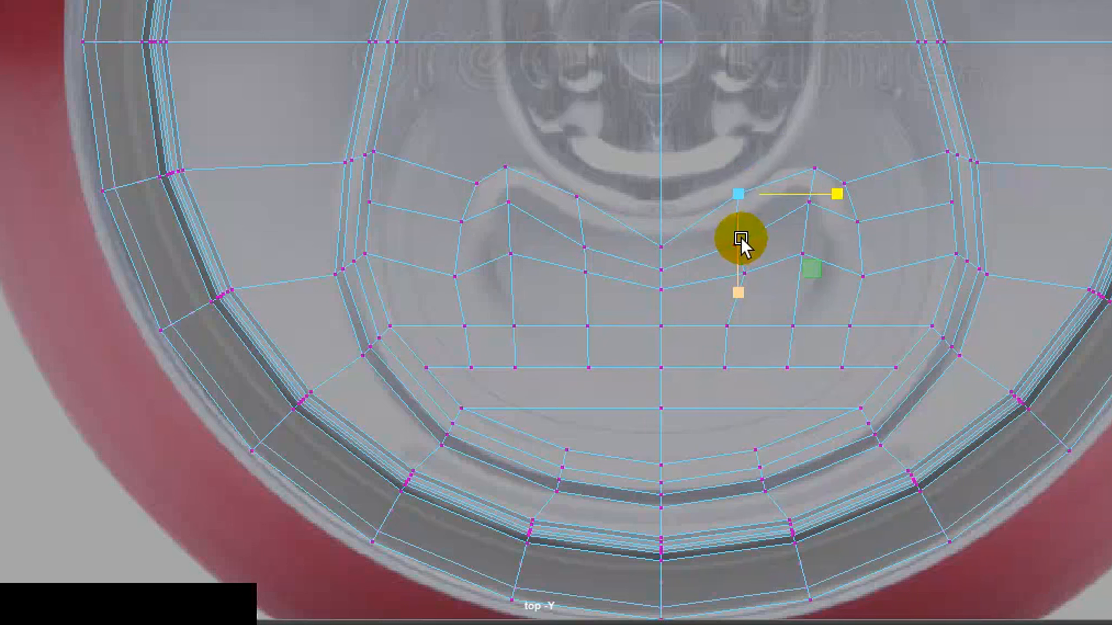
Move the lowest vertices of the outermost lengthwise cuts up on both halves and scale them inward to round the opening's corners.
{"action": "left_click", "coordinate": [471, 366]}
{"action": "left_click", "coordinate": [844, 366], "text": "shift"}
{"action": "key", "text": "w"}
{"action": "left_click_drag", "start_coordinate": [660, 475], "coordinate": [659, 461]}
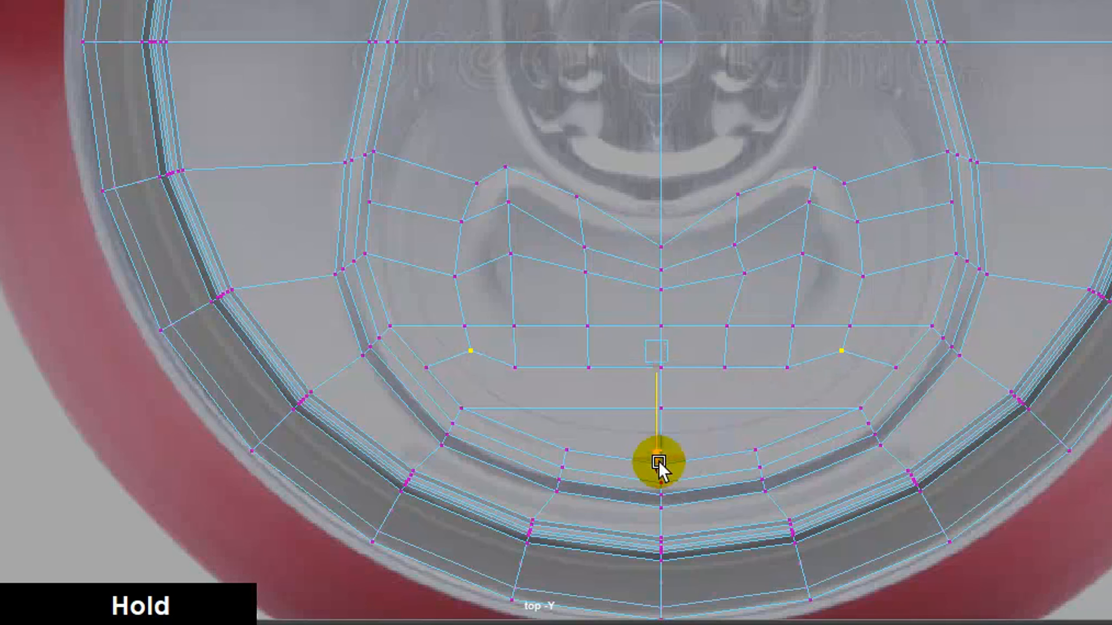
{"action": "key", "text": "r"}
{"action": "left_click_drag", "start_coordinate": [764, 354], "coordinate": [752, 355]}
Move the three middle vertices of the grid's lowest row down to follow the curved lower outline of the opening.
{"action": "middle_click_drag", "start_coordinate": [722, 368], "coordinate": [763, 179], "text": "alt"}
{"action": "left_click", "coordinate": [612, 179]}
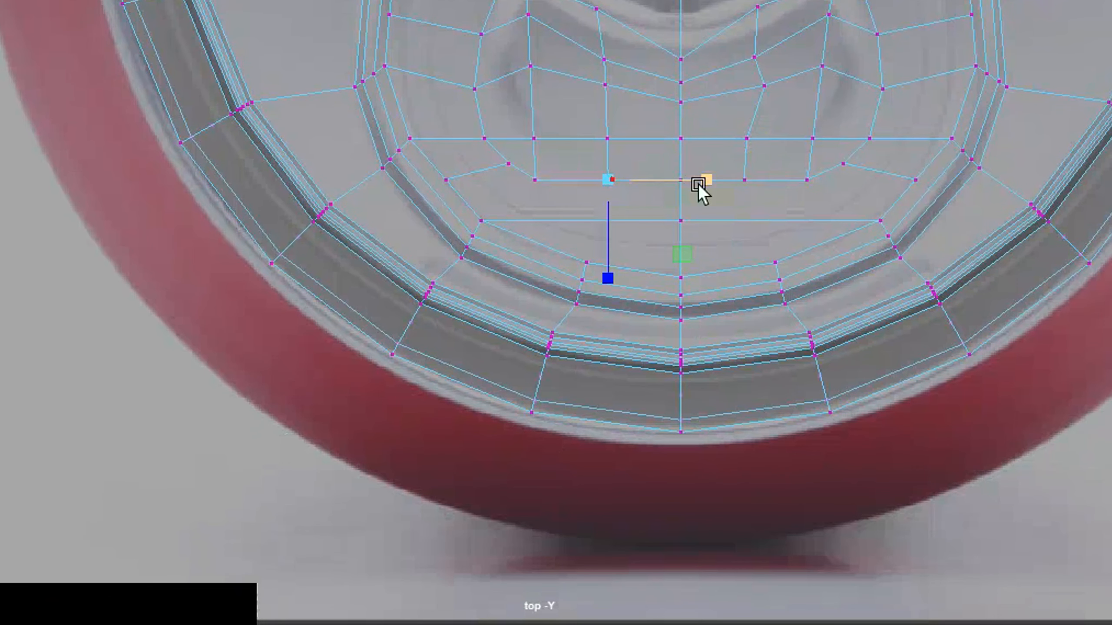
{"action": "left_click", "coordinate": [471, 199]}
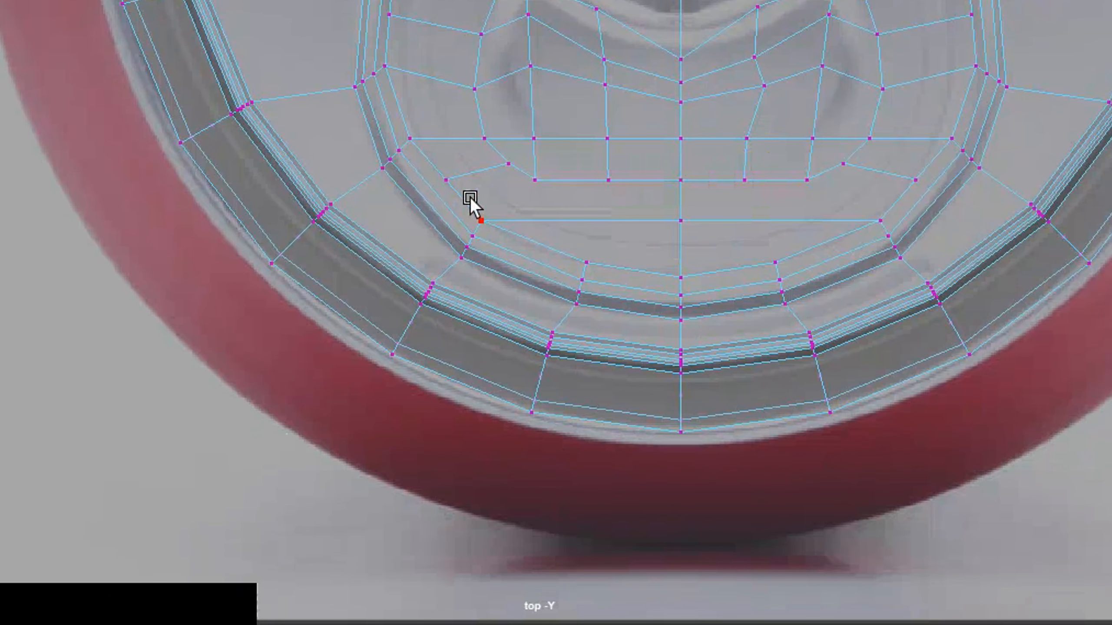
{"action": "left_click", "coordinate": [608, 180]}
{"action": "left_click", "coordinate": [680, 180], "text": "shift"}
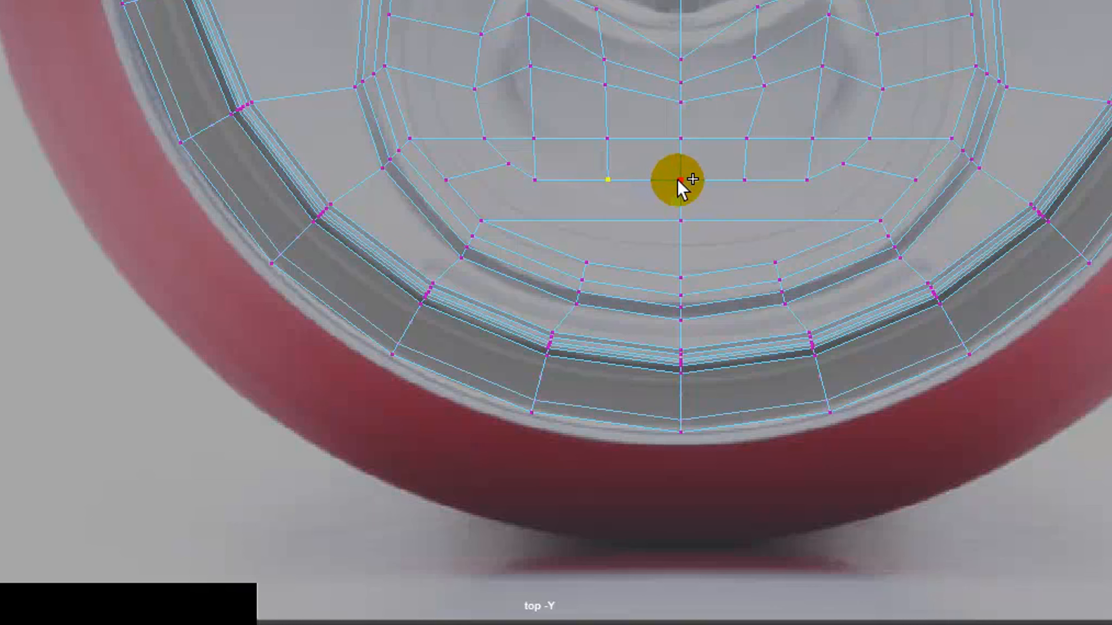
{"action": "left_click", "coordinate": [744, 179], "text": "shift"}
{"action": "left_click_drag", "start_coordinate": [680, 290], "coordinate": [667, 314]}
{"action": "left_click", "coordinate": [695, 233]}
{"action": "left_click", "coordinate": [461, 207]}
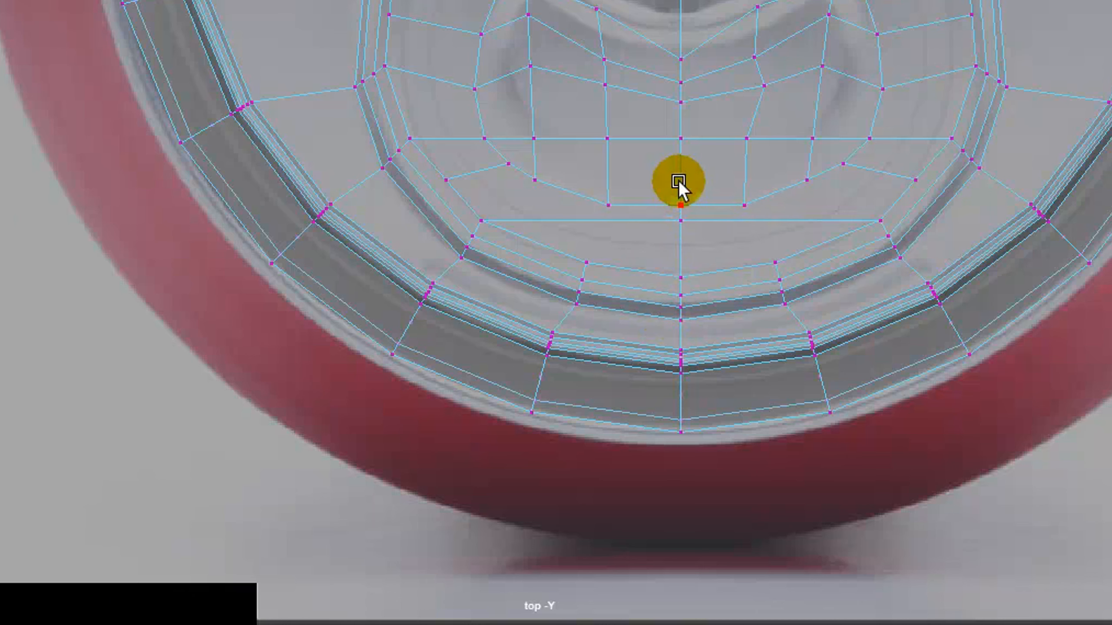
Select the centre vertices of the grid's lowest row and the cross edge below it, and move both down to complete the lower curve.
{"action": "left_click_drag", "start_coordinate": [678, 180], "coordinate": [683, 204]}
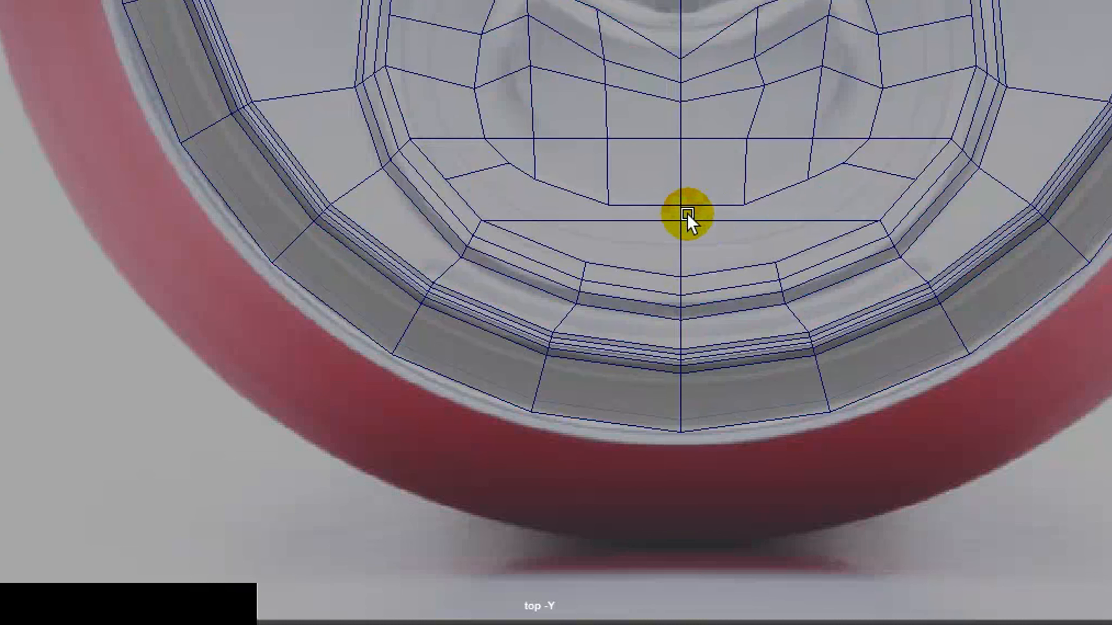
{"action": "left_click", "coordinate": [687, 214]}
{"action": "right_click_drag", "start_coordinate": [686, 150], "coordinate": [525, 173]}
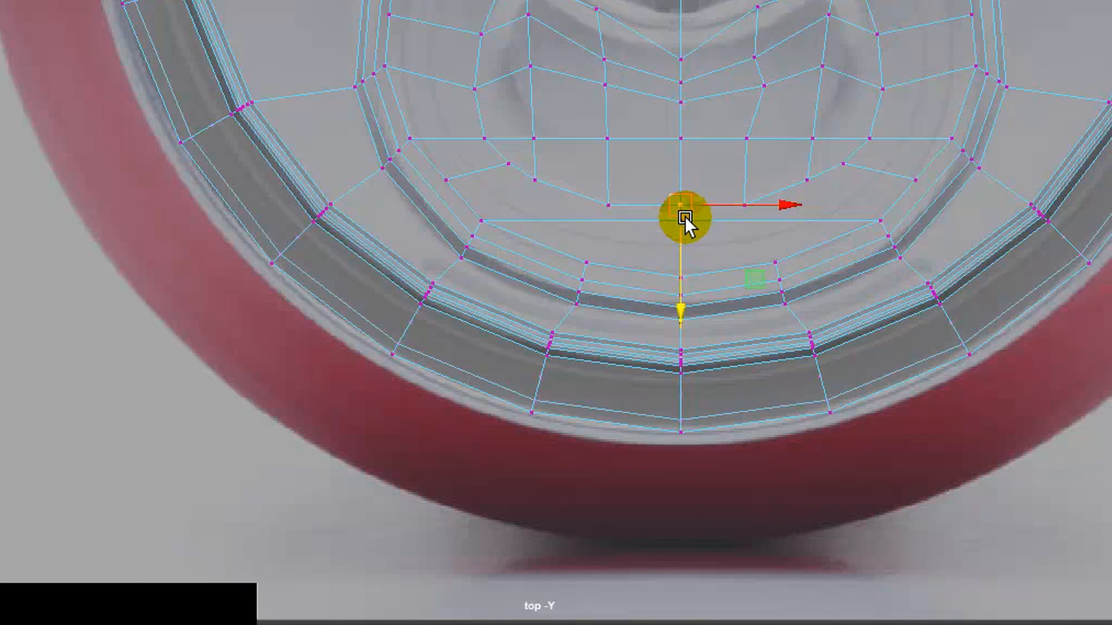
{"action": "key", "text": "Up"}
{"action": "key", "text": "Down"}
{"action": "key", "text": "Down"}
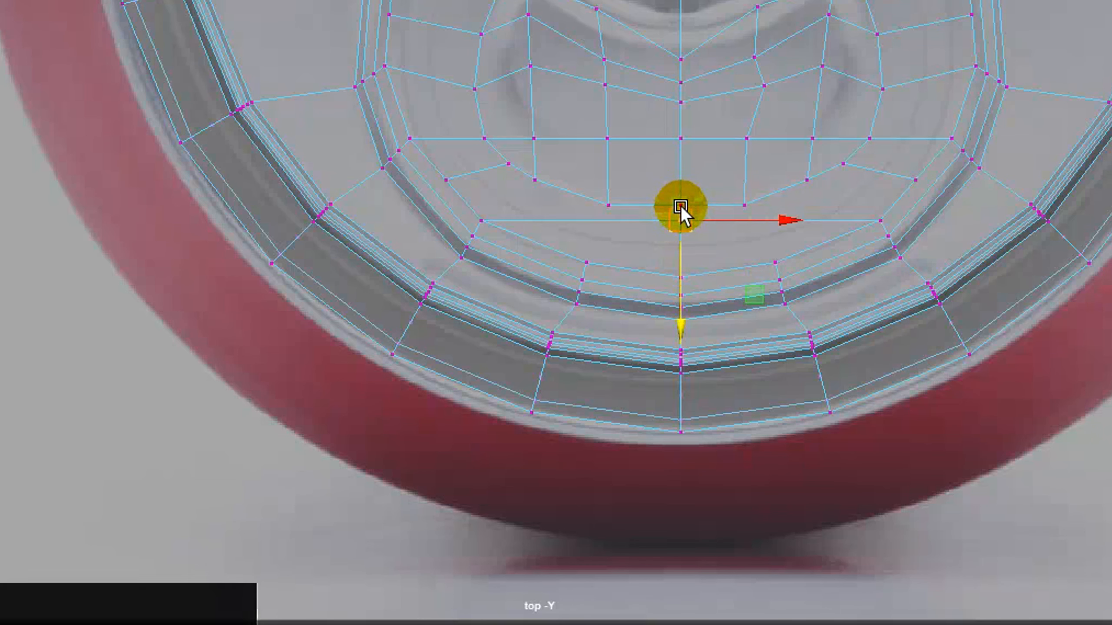
{"action": "left_click", "coordinate": [677, 188], "text": "shift"}
{"action": "left_click_drag", "start_coordinate": [677, 293], "coordinate": [677, 330]}
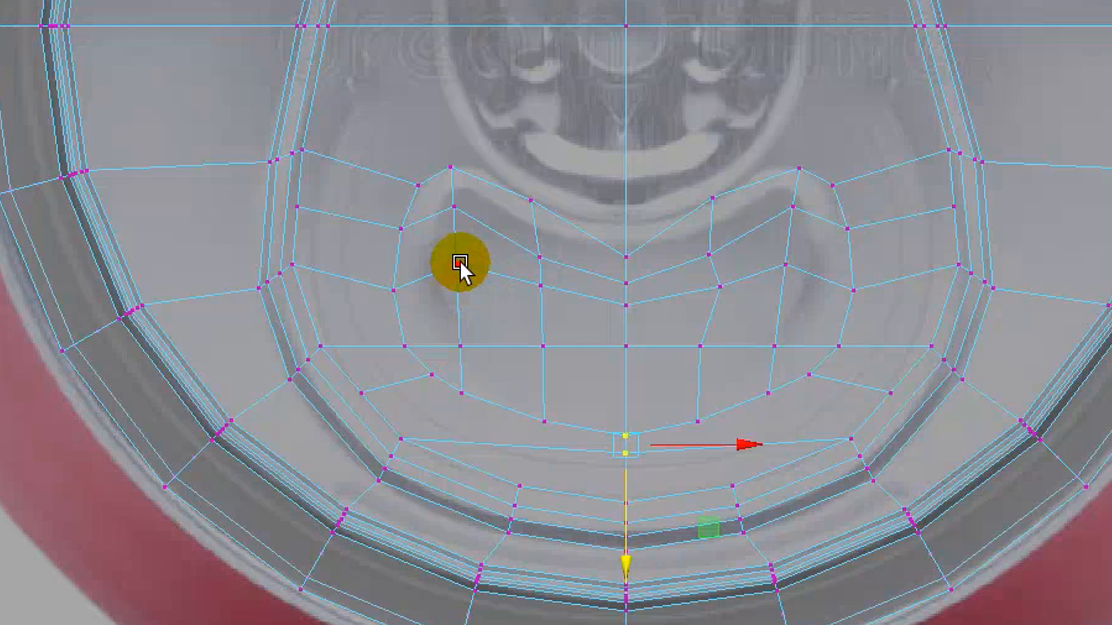
Cut an additional lengthwise edge on each half, from the opening's upper outline to its lower outline, between the two existing lengthwise cuts.
{"action": "left_click", "coordinate": [533, 196]}
{"action": "left_click", "coordinate": [712, 195]}
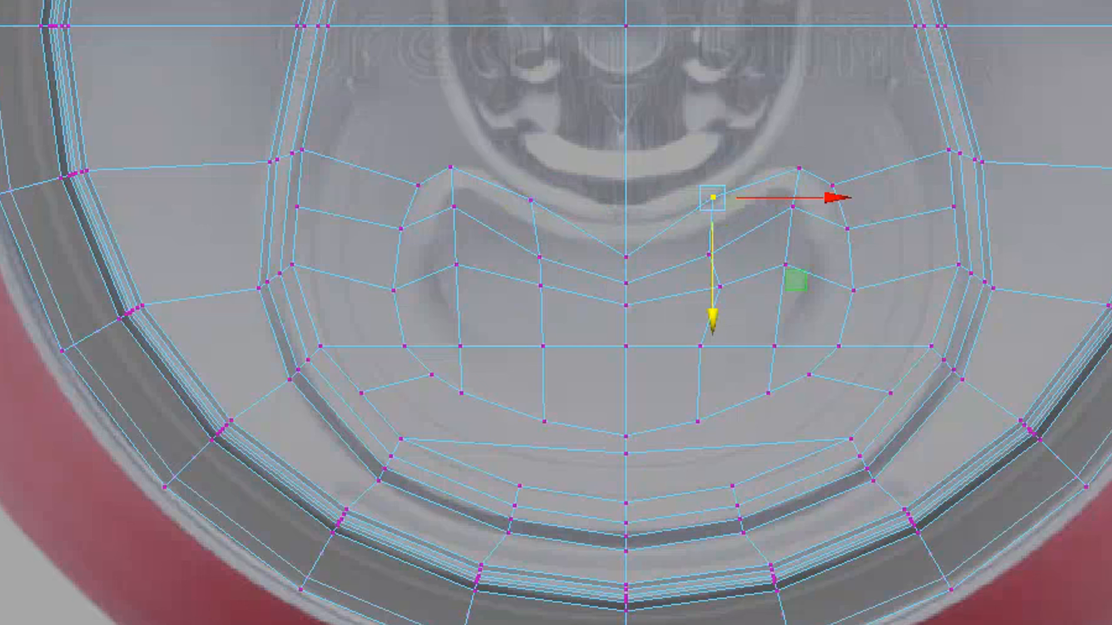
{"action": "left_click", "coordinate": [501, 188]}
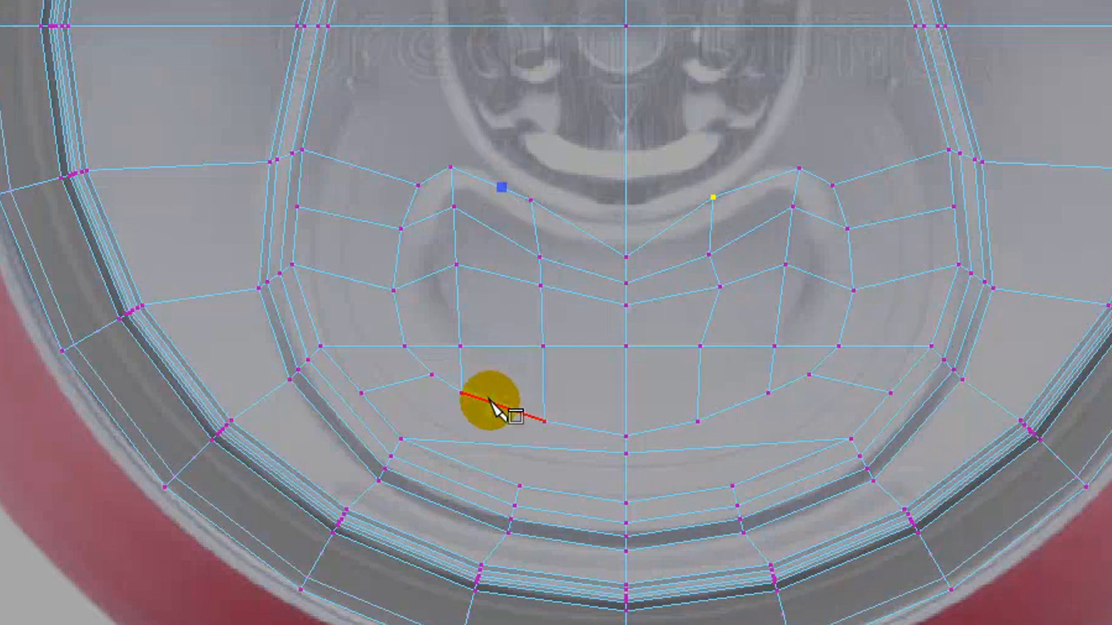
{"action": "left_click", "coordinate": [504, 409]}
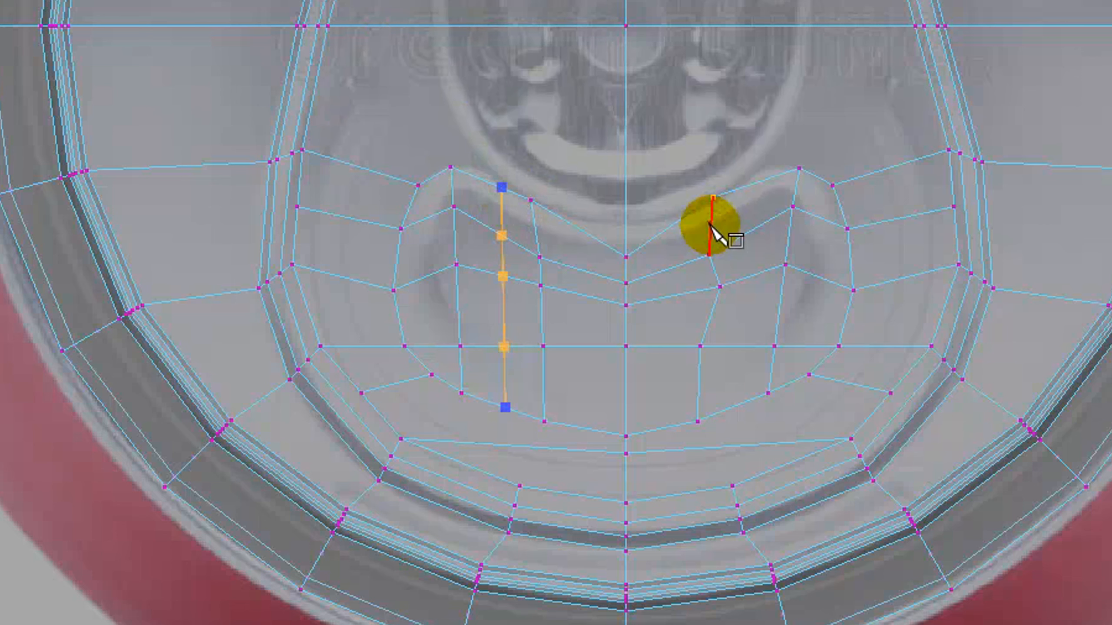
{"action": "key", "text": "Return"}
{"action": "left_click", "coordinate": [757, 182]}
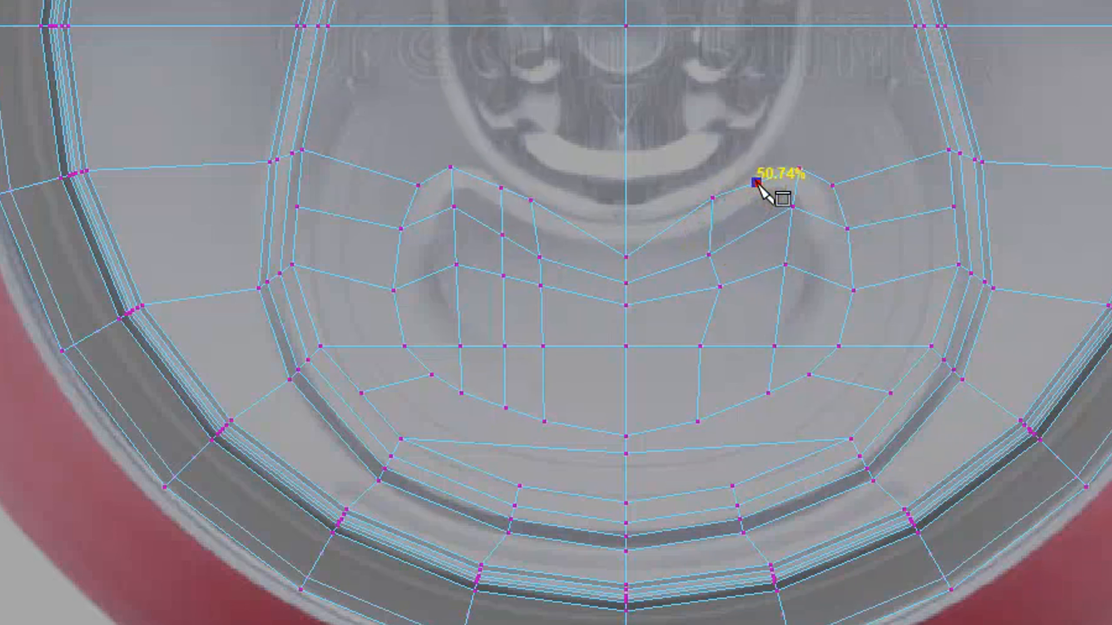
{"action": "left_click", "coordinate": [735, 408]}
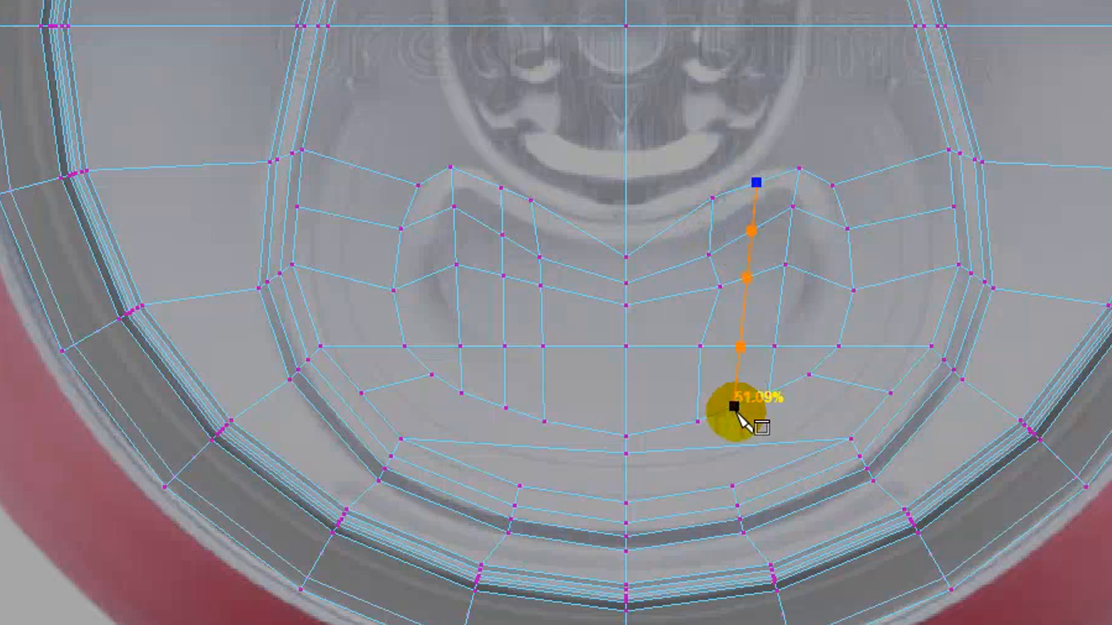
{"action": "key", "text": "Return"}
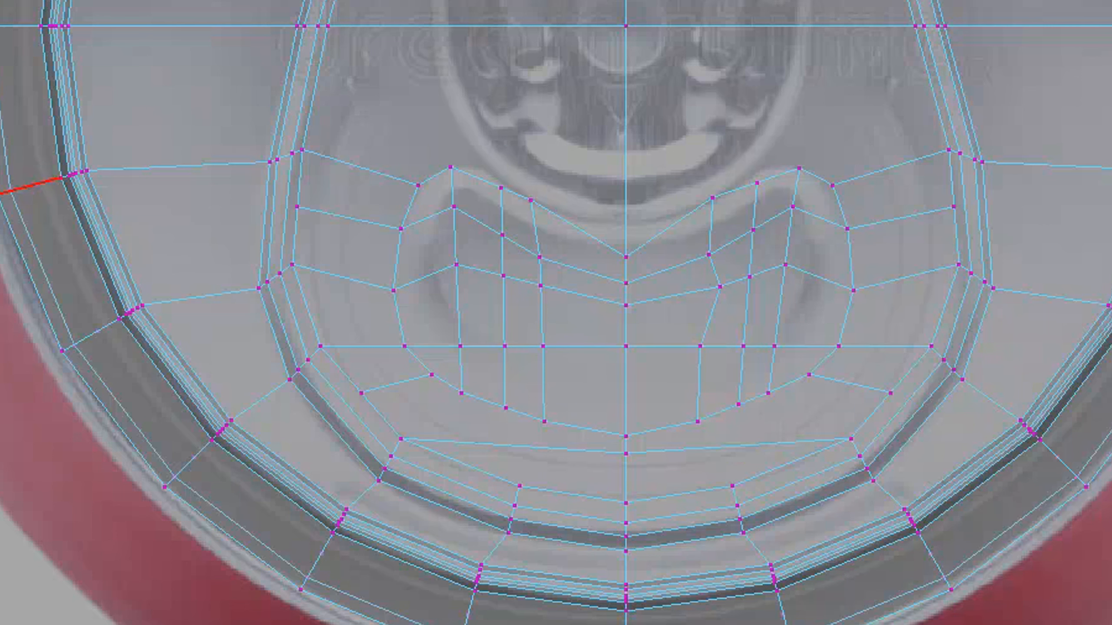
{"action": "key", "text": "Return"}
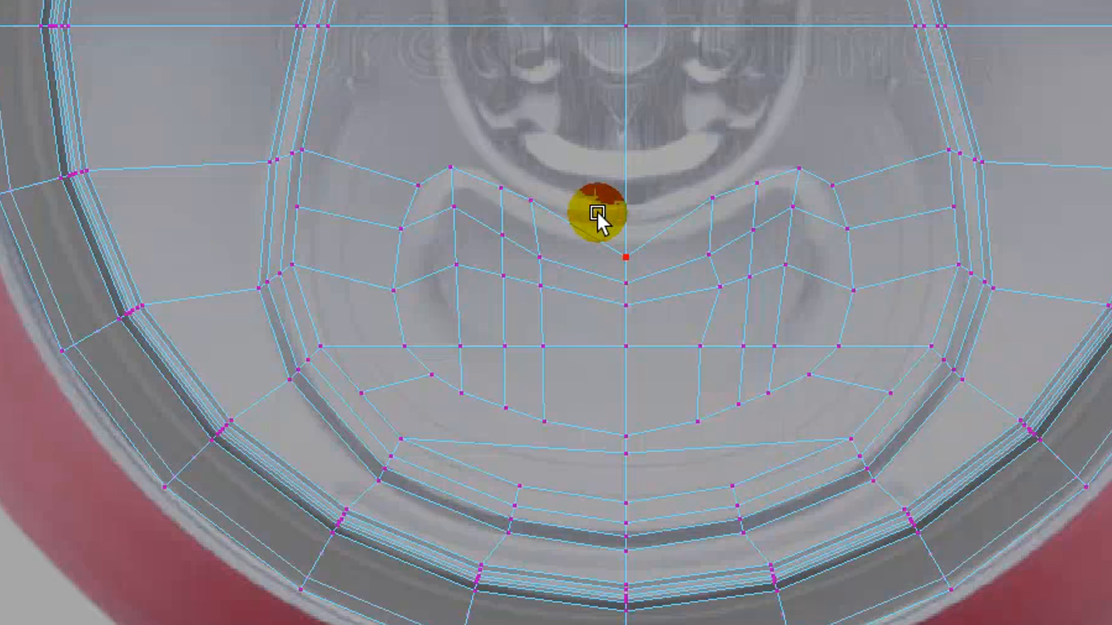
Move the upper-row vertices flanking the centre down and the centre vertex up to follow the opening's upper curve.
{"action": "left_click", "coordinate": [532, 200]}
{"action": "left_click_drag", "start_coordinate": [544, 197], "coordinate": [543, 212]}
{"action": "left_click", "coordinate": [709, 198]}
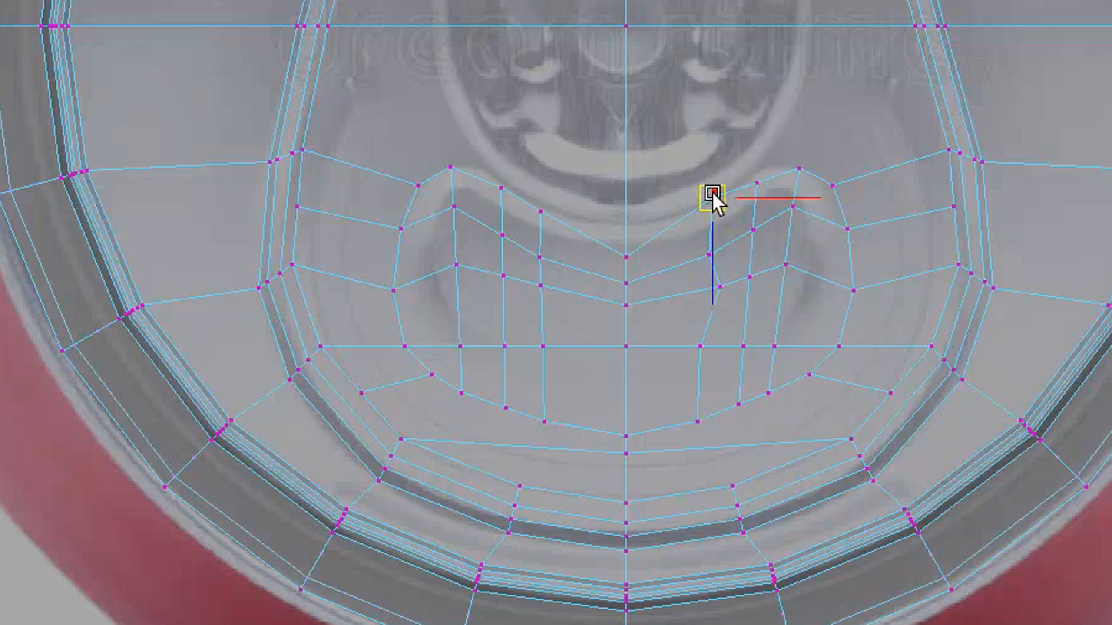
{"action": "left_click_drag", "start_coordinate": [712, 196], "coordinate": [710, 203]}
{"action": "left_click", "coordinate": [626, 258]}
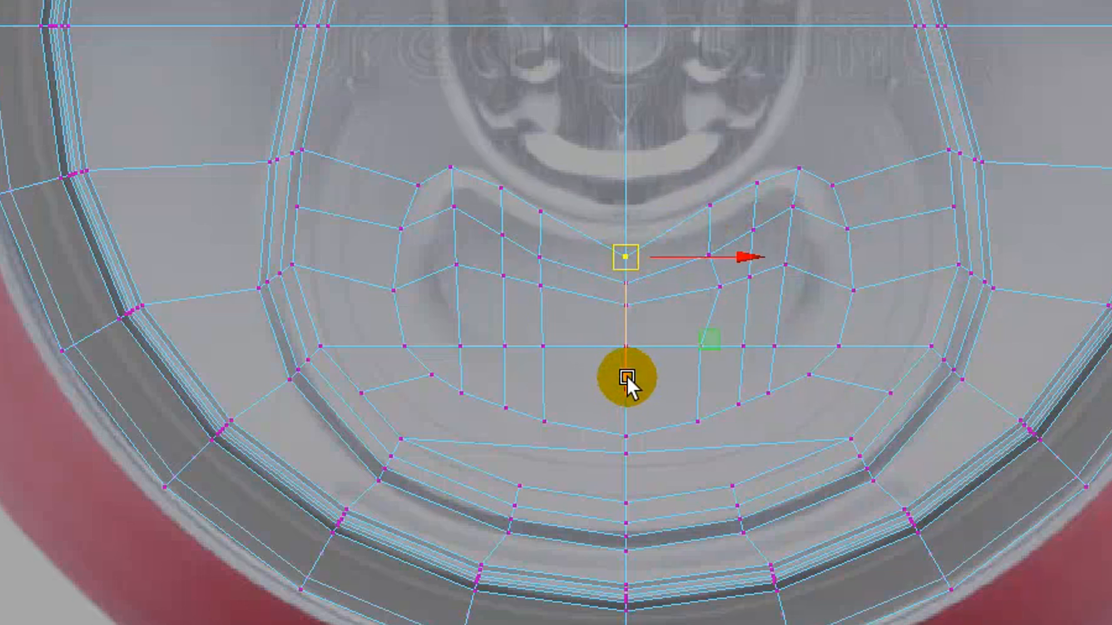
{"action": "left_click_drag", "start_coordinate": [625, 377], "coordinate": [624, 347]}
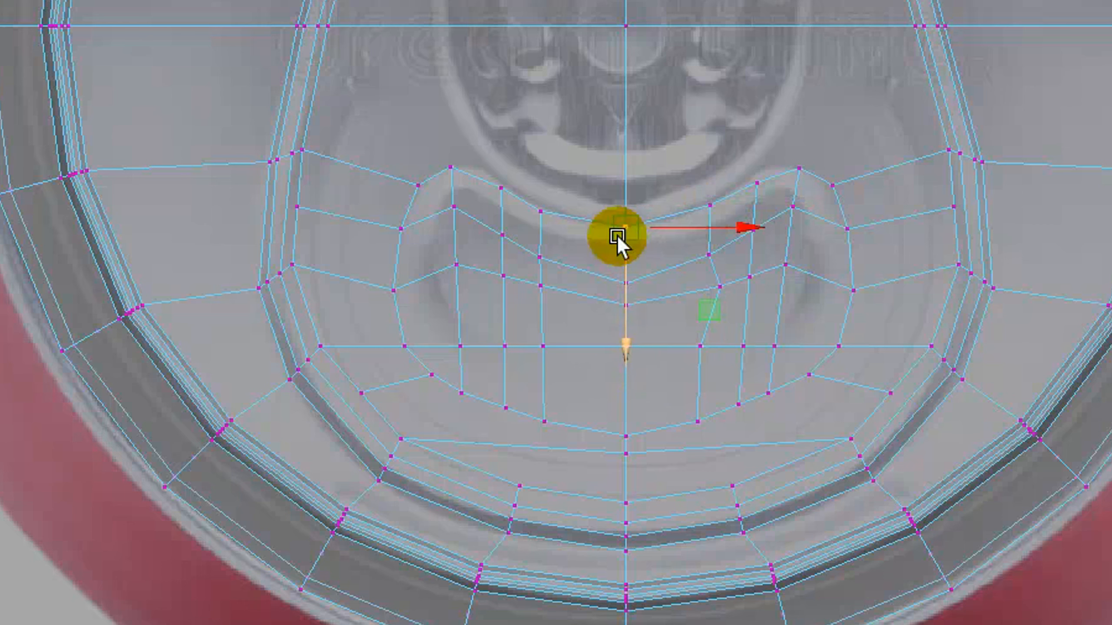
Move the upper-row vertices flanking the centre inward, and nudge the top vertices of the new cuts onto the opening's upper outline.
{"action": "left_click", "coordinate": [539, 209]}
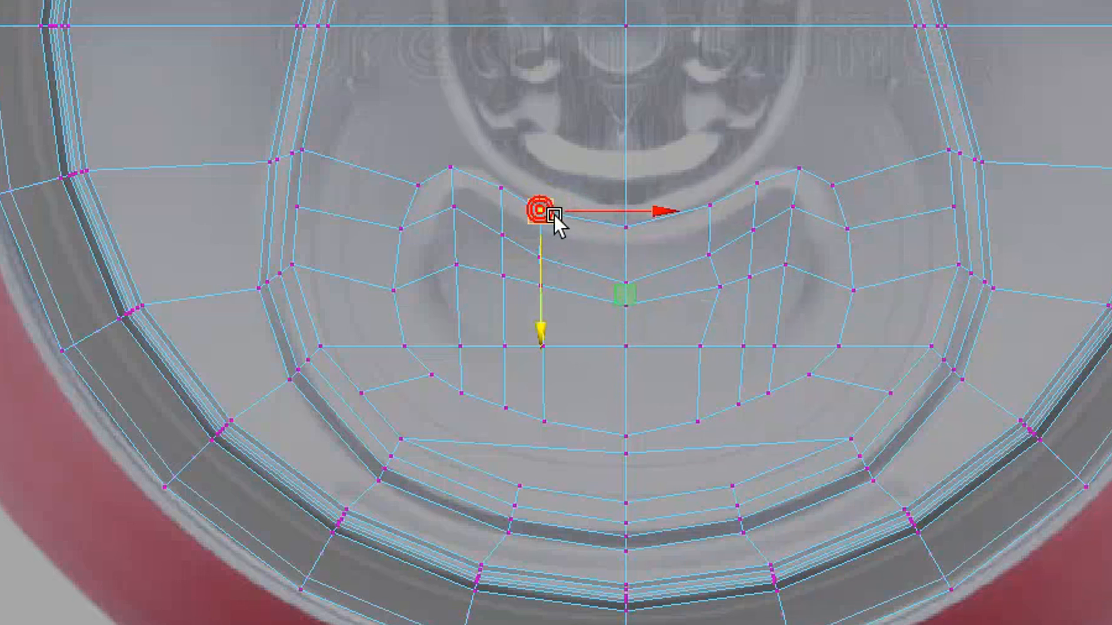
{"action": "left_click_drag", "start_coordinate": [548, 212], "coordinate": [574, 218]}
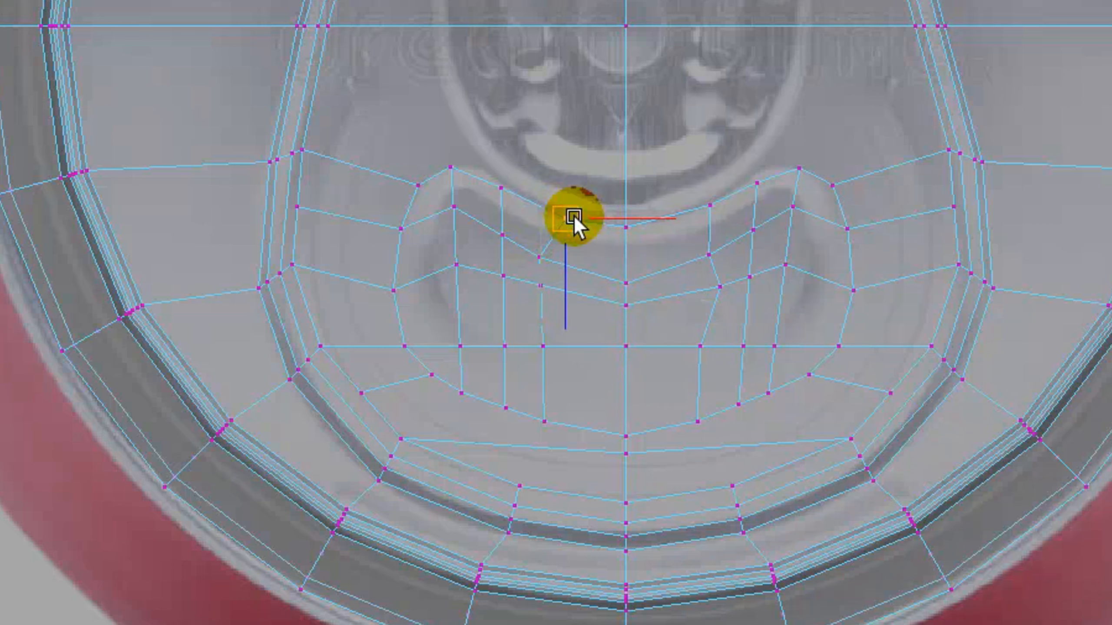
{"action": "left_click", "coordinate": [713, 205]}
{"action": "left_click_drag", "start_coordinate": [708, 202], "coordinate": [692, 215]}
{"action": "left_click", "coordinate": [757, 181]}
{"action": "left_click_drag", "start_coordinate": [762, 188], "coordinate": [759, 177]}
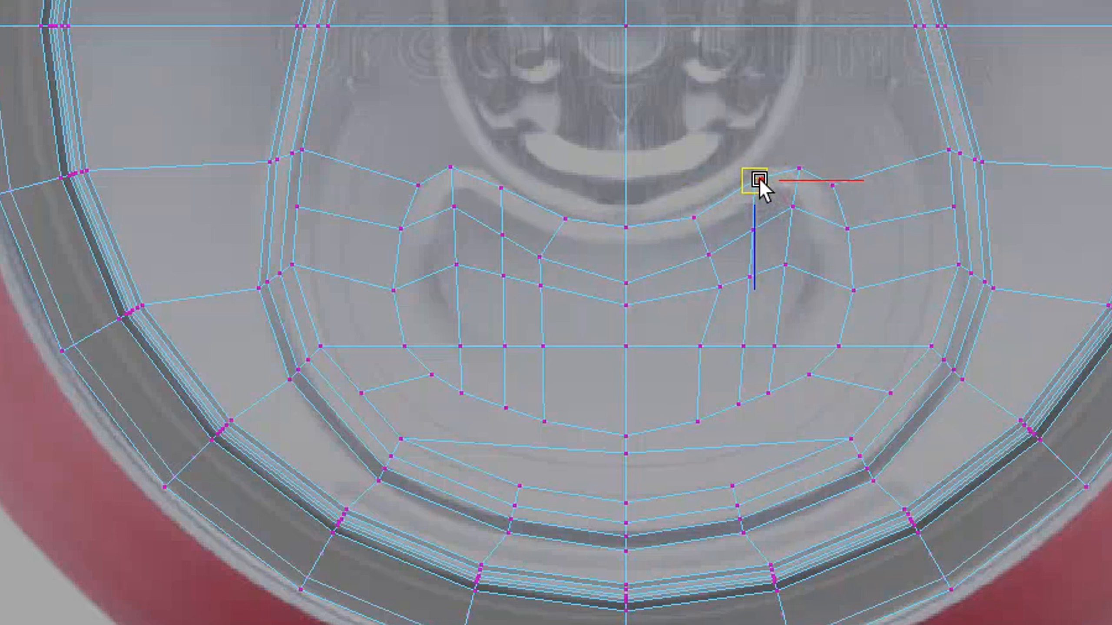
{"action": "left_click", "coordinate": [501, 191]}
{"action": "left_click_drag", "start_coordinate": [506, 191], "coordinate": [501, 188]}
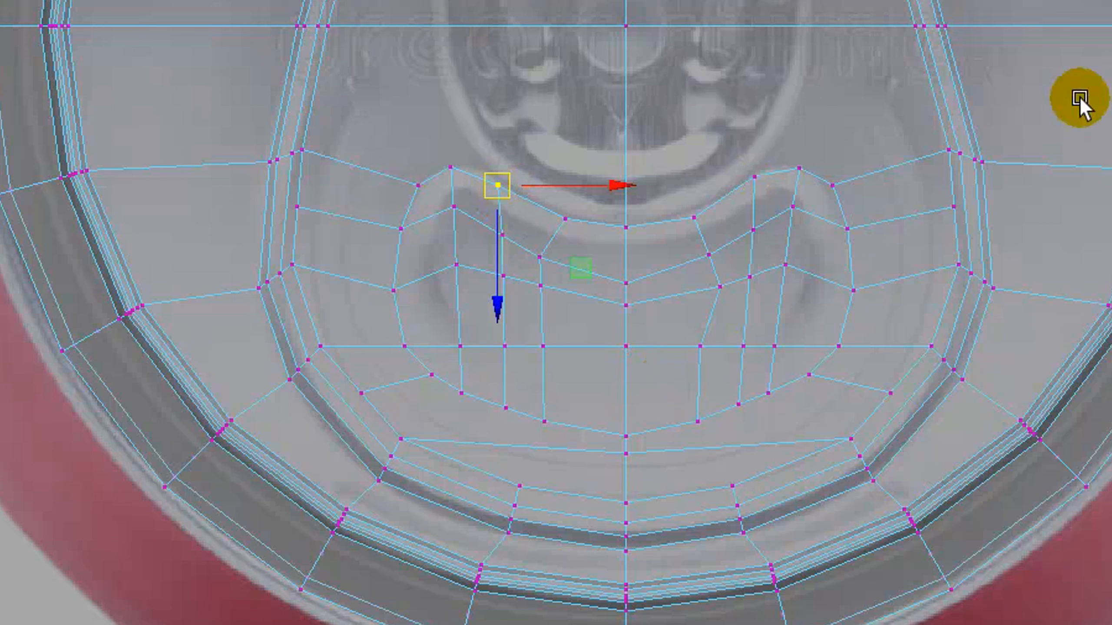
Move the end vertices of the straight cross cut up and inward on both sides, and raise the centre vertex of the lower outline slightly.
{"action": "left_click", "coordinate": [838, 345]}
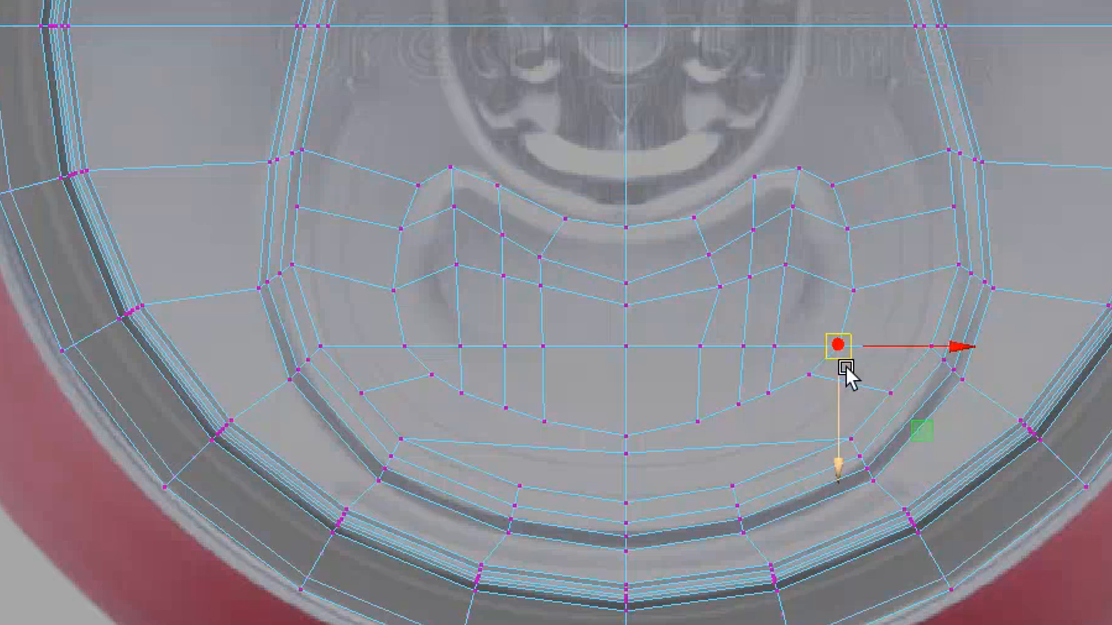
{"action": "left_click_drag", "start_coordinate": [839, 348], "coordinate": [851, 228]}
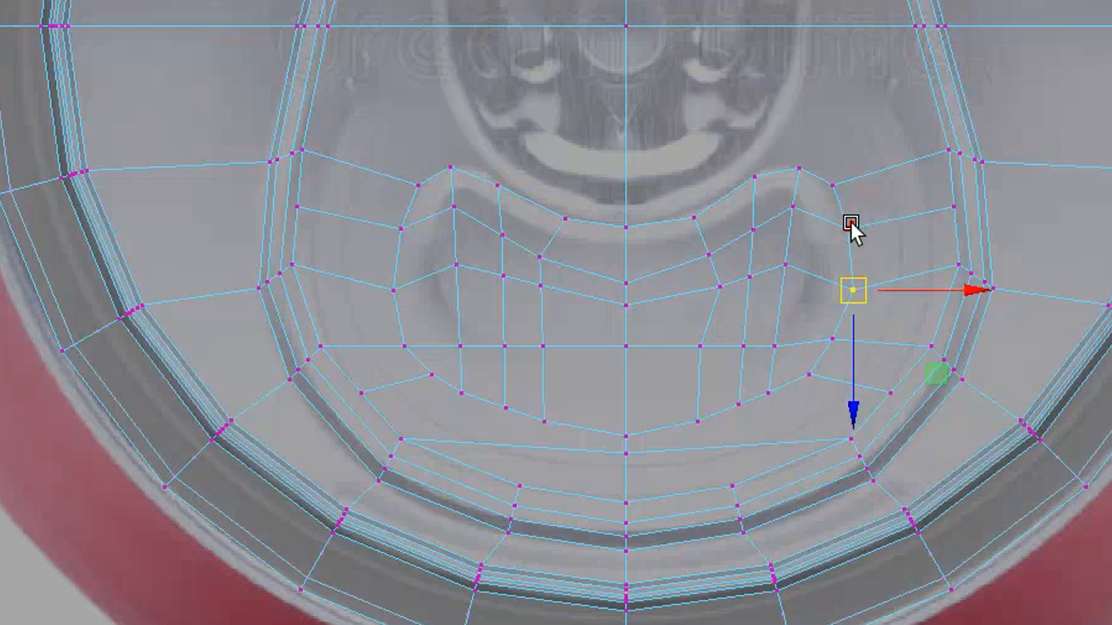
{"action": "left_click", "coordinate": [403, 340]}
{"action": "left_click_drag", "start_coordinate": [411, 343], "coordinate": [412, 340]}
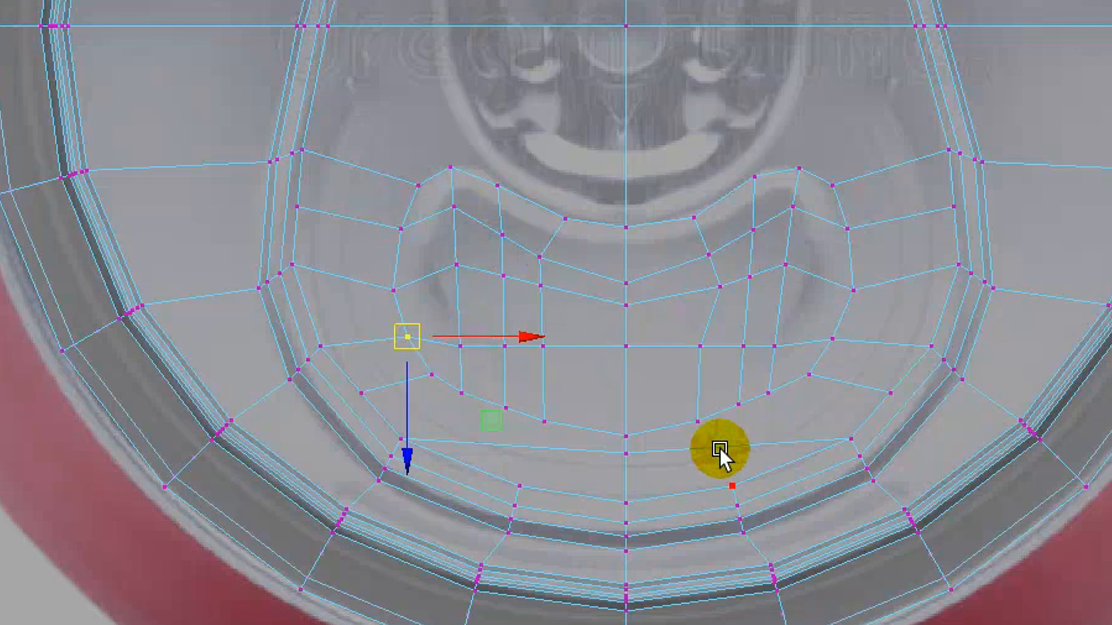
{"action": "left_click", "coordinate": [629, 432]}
{"action": "left_click_drag", "start_coordinate": [631, 554], "coordinate": [630, 546]}
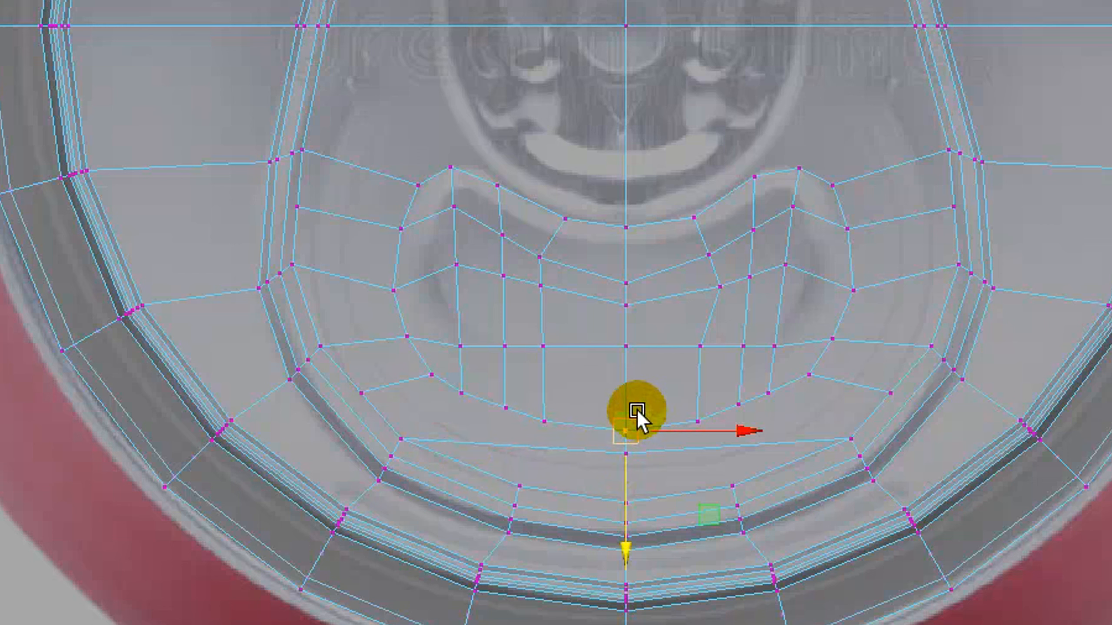
Select all edges inside the opening's outline and delete only the edges, keeping the outline's vertices.
{"action": "right_click_drag", "start_coordinate": [505, 282], "coordinate": [506, 219]}
{"action": "left_click", "coordinate": [438, 215]}
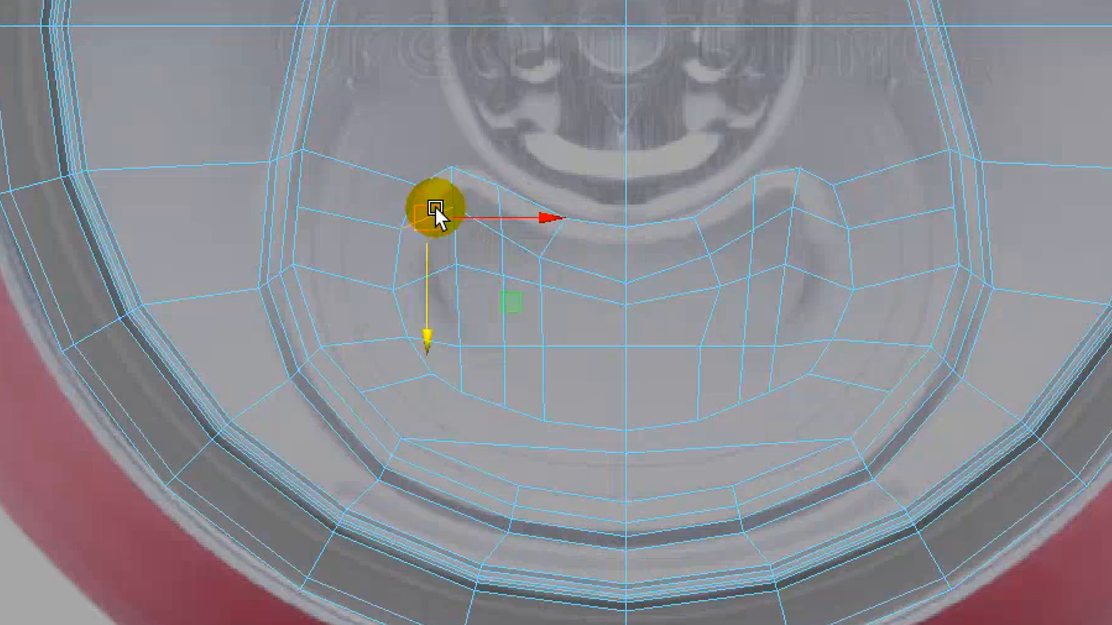
{"action": "key", "text": "Tab"}
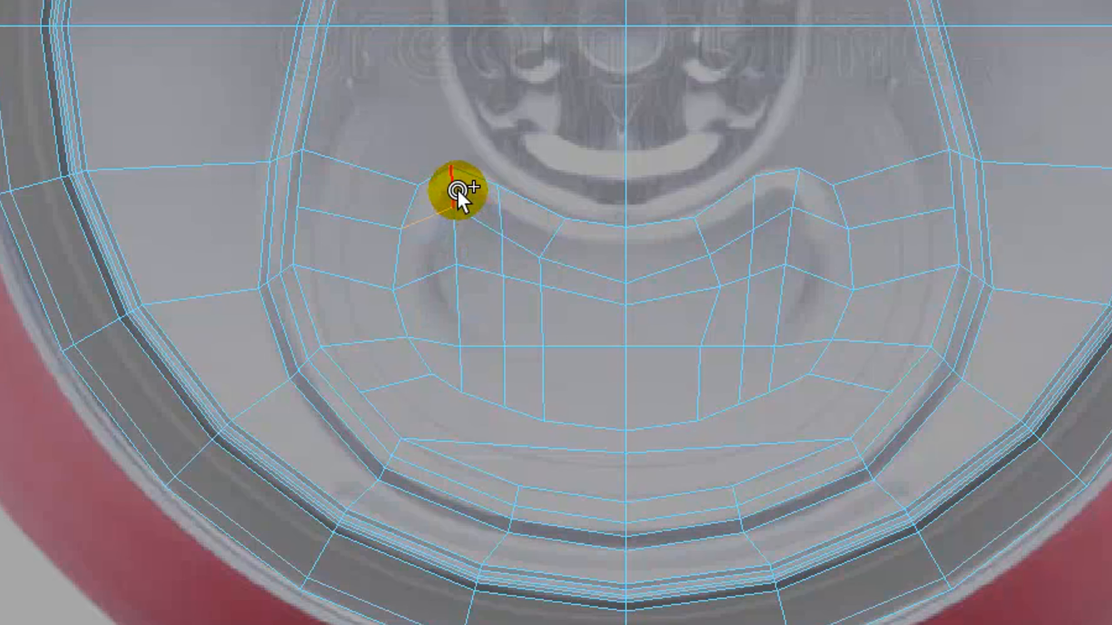
{"action": "left_click", "coordinate": [457, 188]}
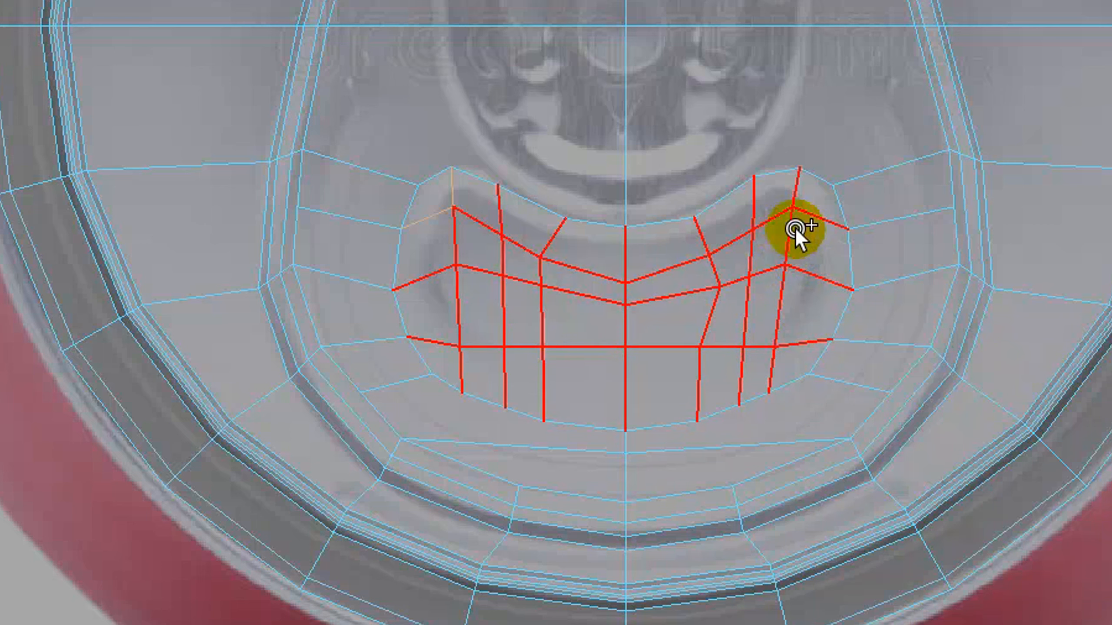
{"action": "left_click", "coordinate": [687, 276]}
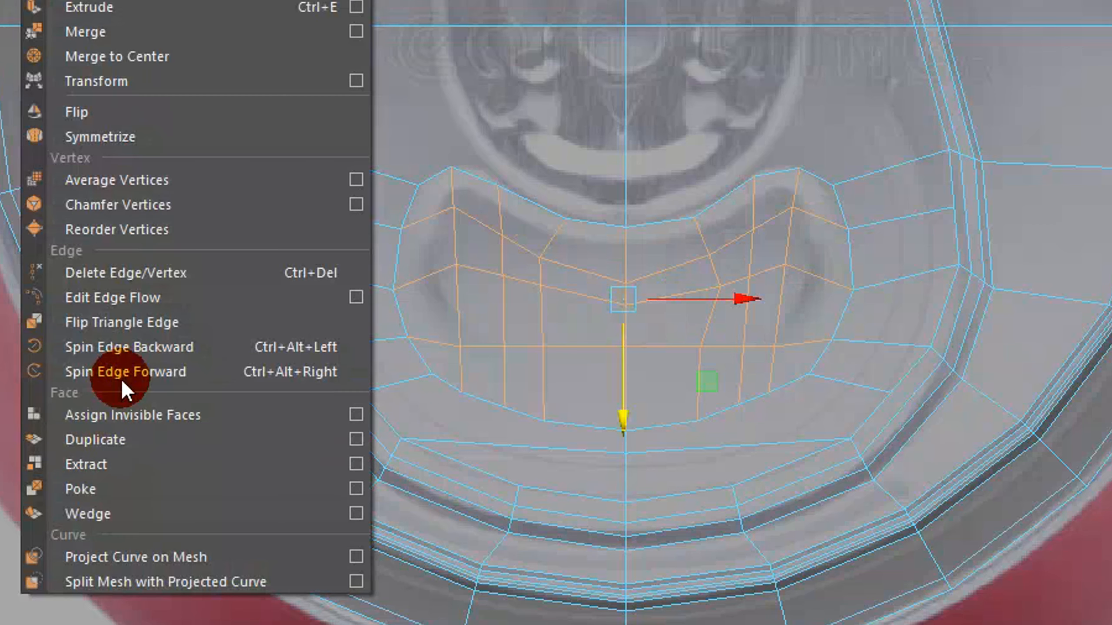
{"action": "left_click", "coordinate": [118, 271]}
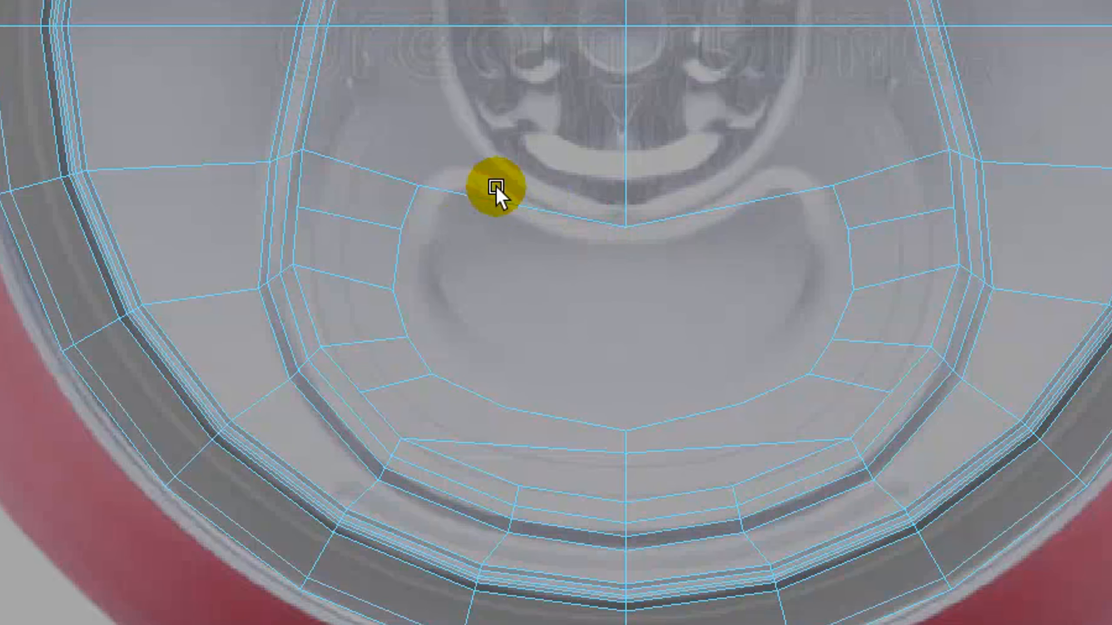
{"action": "double_click", "coordinate": [842, 175]}
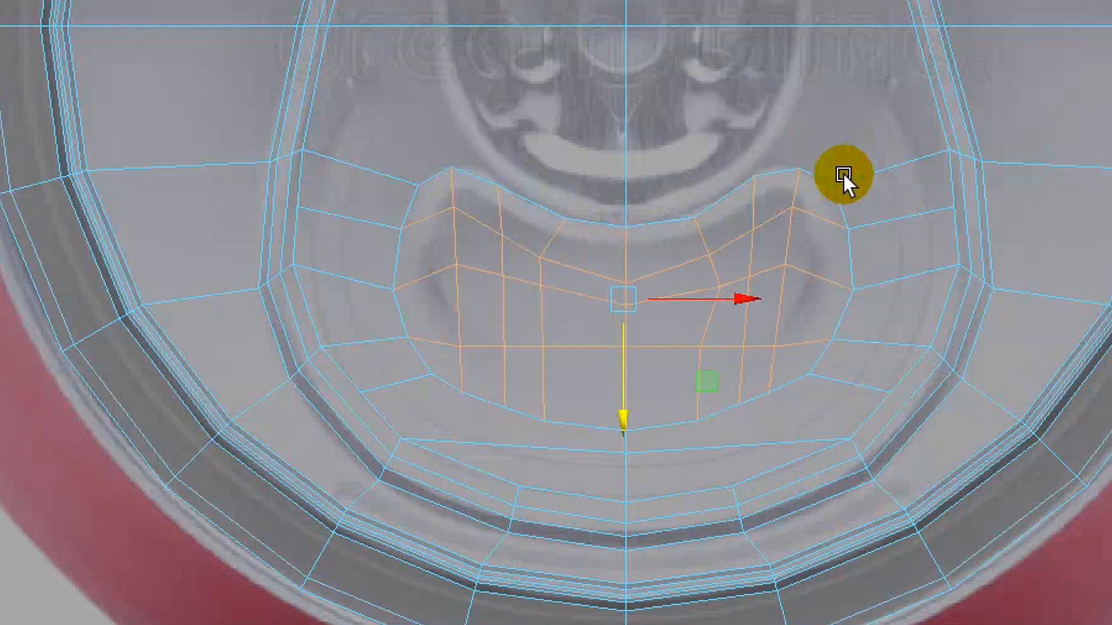
{"action": "key", "text": "Delete"}
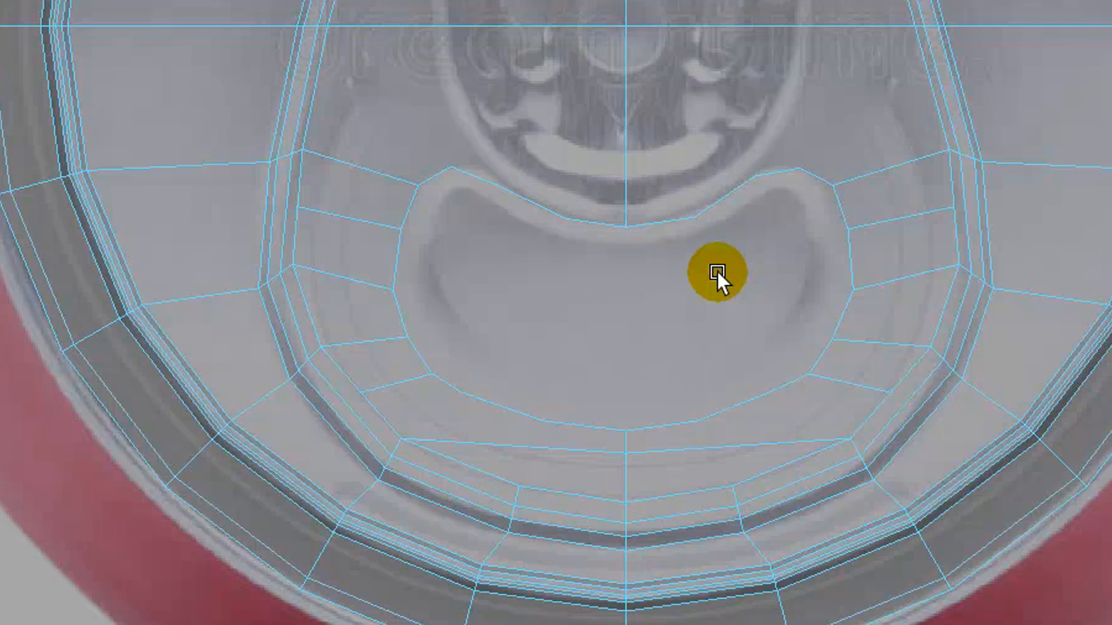
{"action": "left_click", "coordinate": [74, 1]}
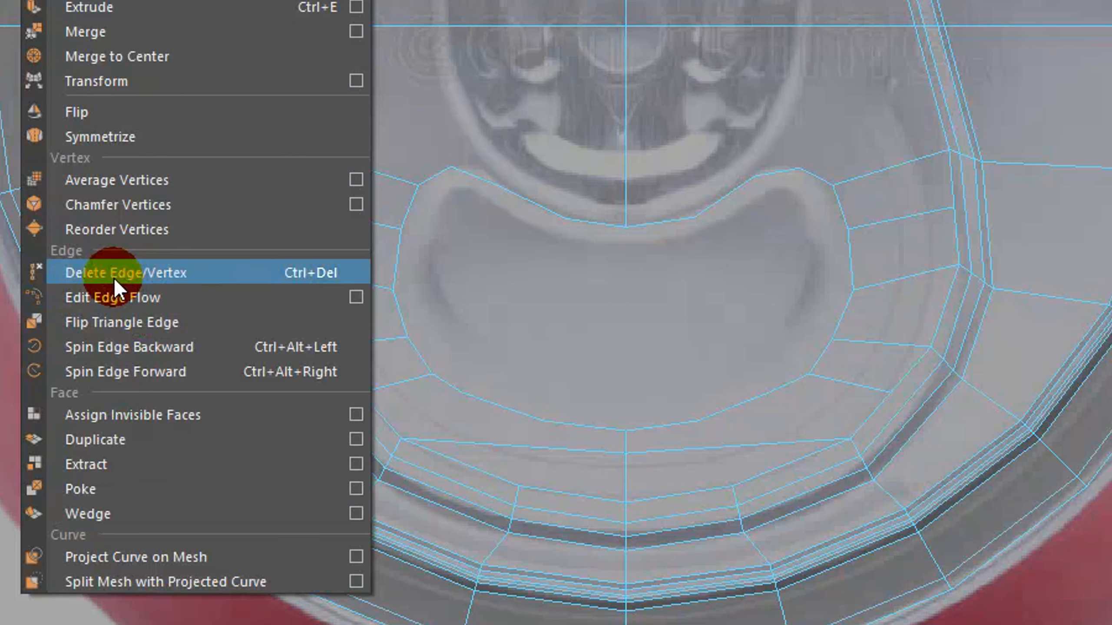
{"action": "left_click", "coordinate": [160, 275]}
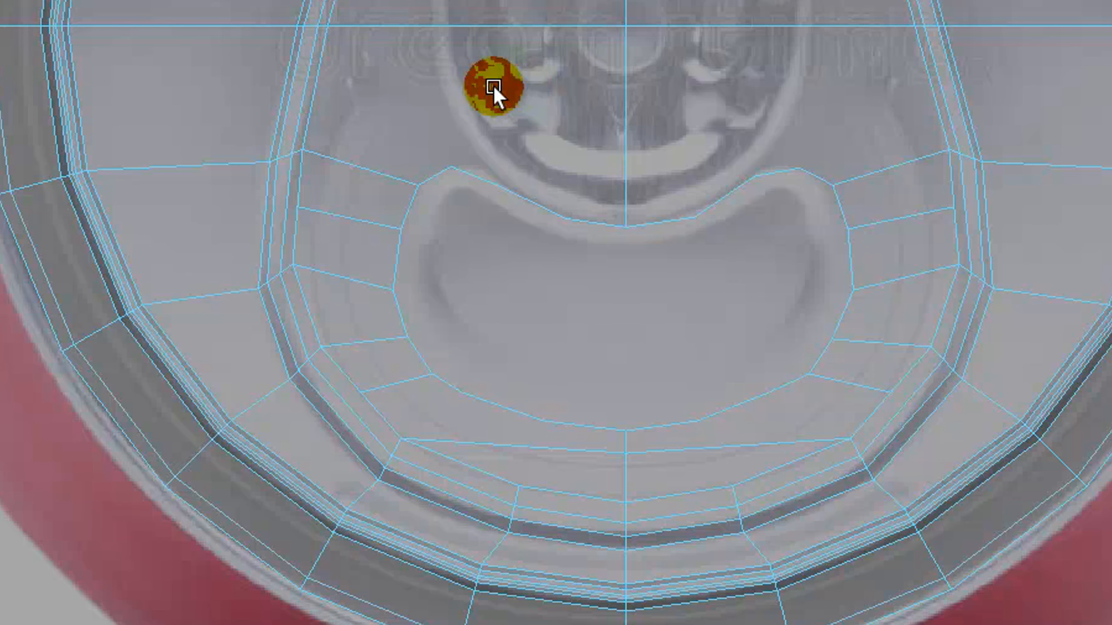
Cut an edge on each half with Multi-Cut from the peak vertex of the opening's upper outline to the lid's horizontal centre edge.
{"action": "right_click", "coordinate": [484, 175]}
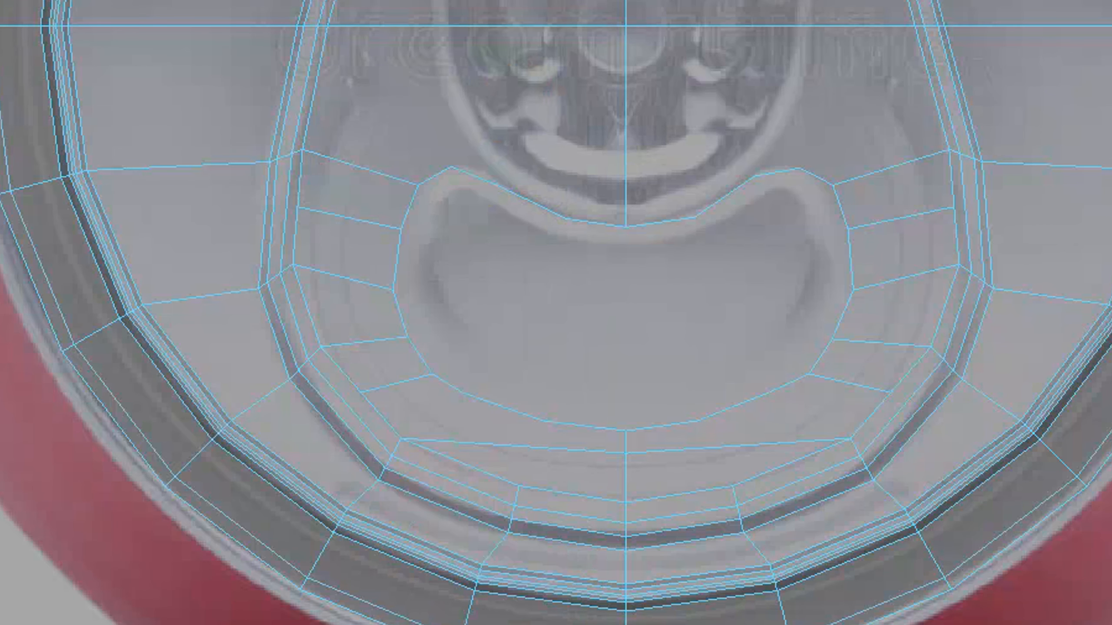
{"action": "left_click", "coordinate": [449, 164]}
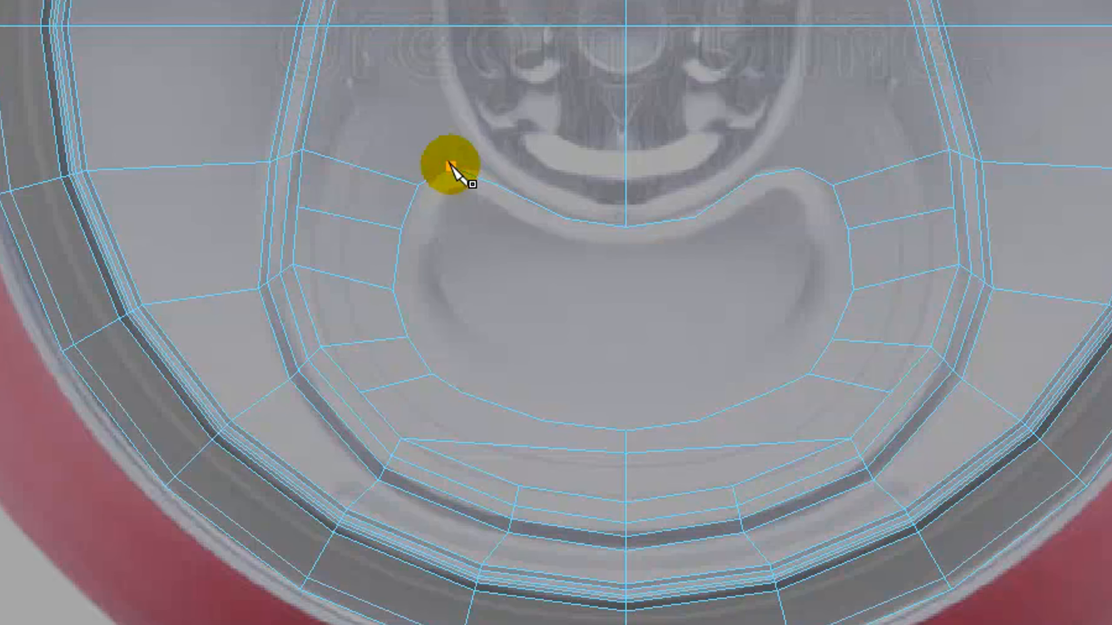
{"action": "left_click", "coordinate": [476, 28]}
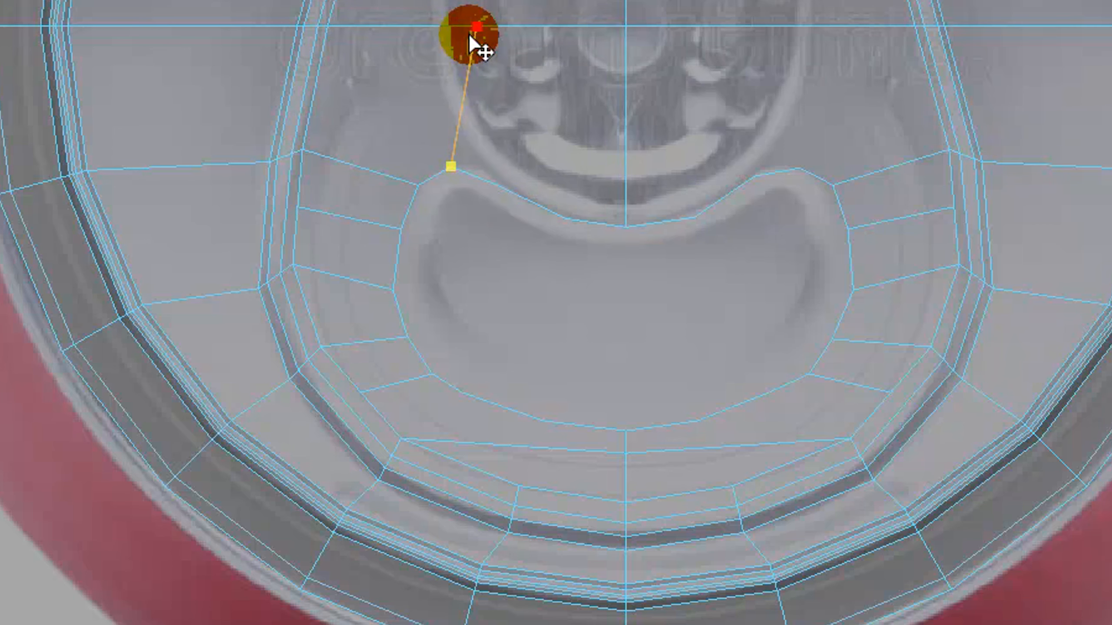
{"action": "right_click", "coordinate": [469, 34]}
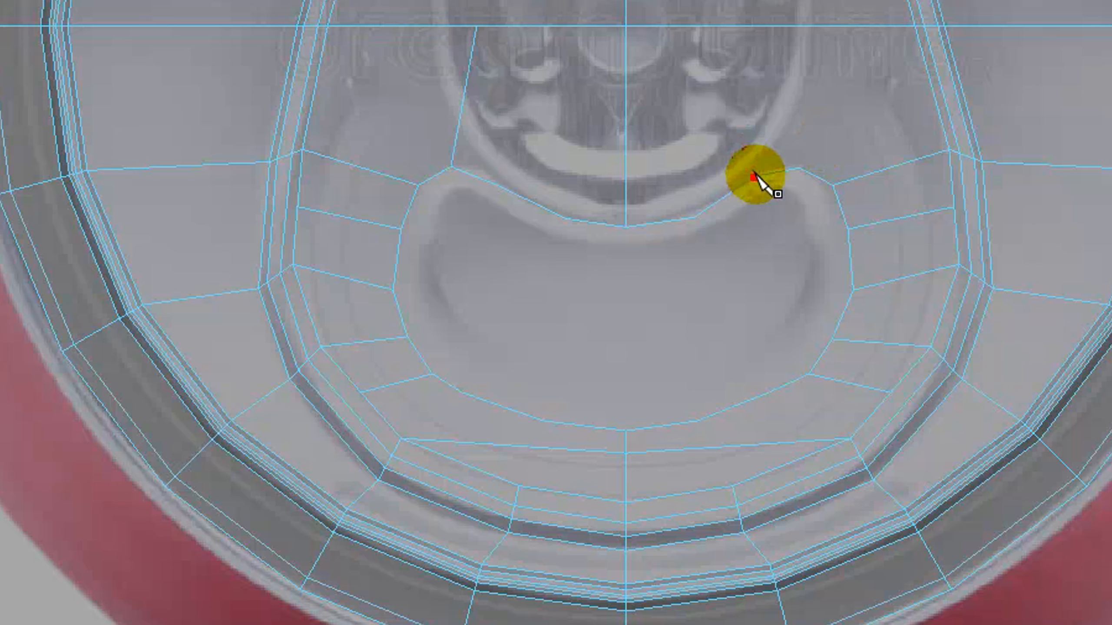
{"action": "left_click_drag", "start_coordinate": [755, 173], "coordinate": [800, 170]}
{"action": "left_click", "coordinate": [800, 170]}
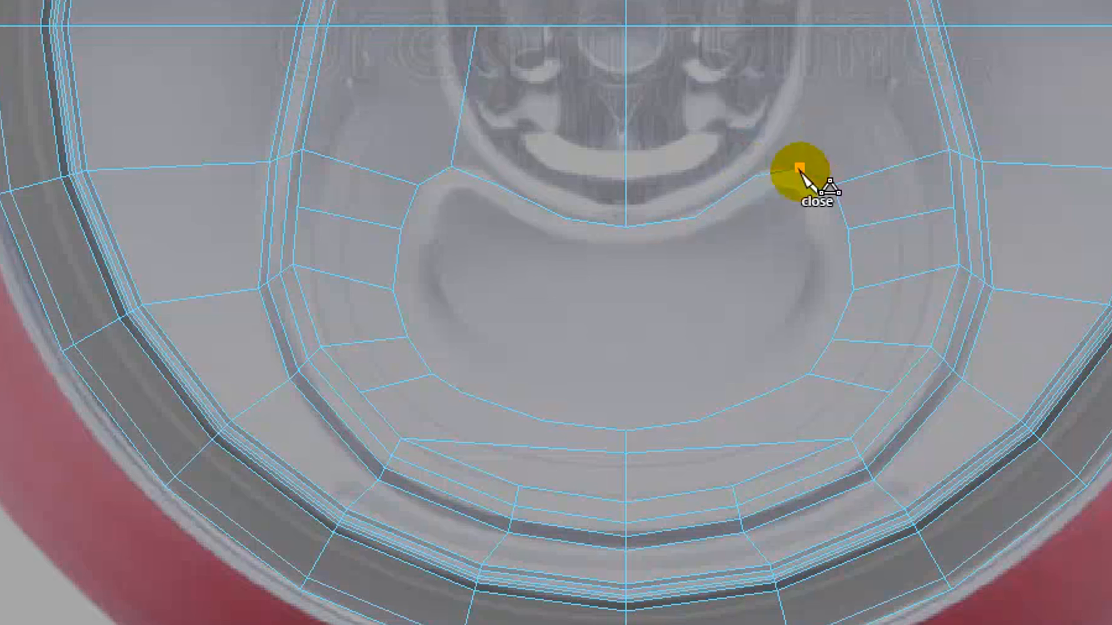
{"action": "left_click", "coordinate": [769, 26]}
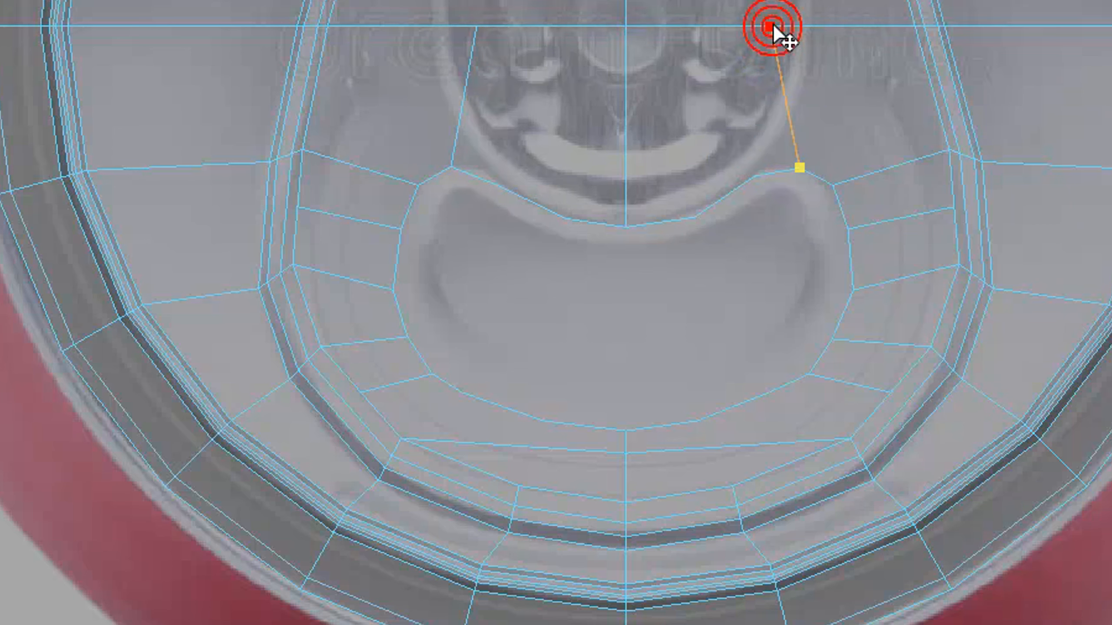
{"action": "key", "text": "Return"}
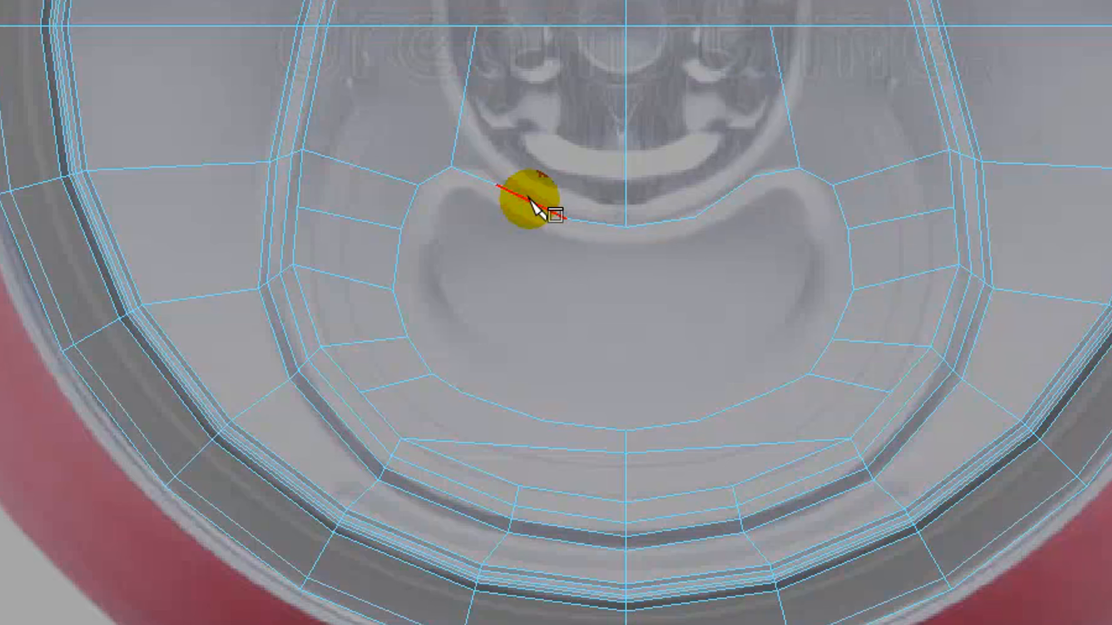
{"action": "left_click", "coordinate": [565, 218]}
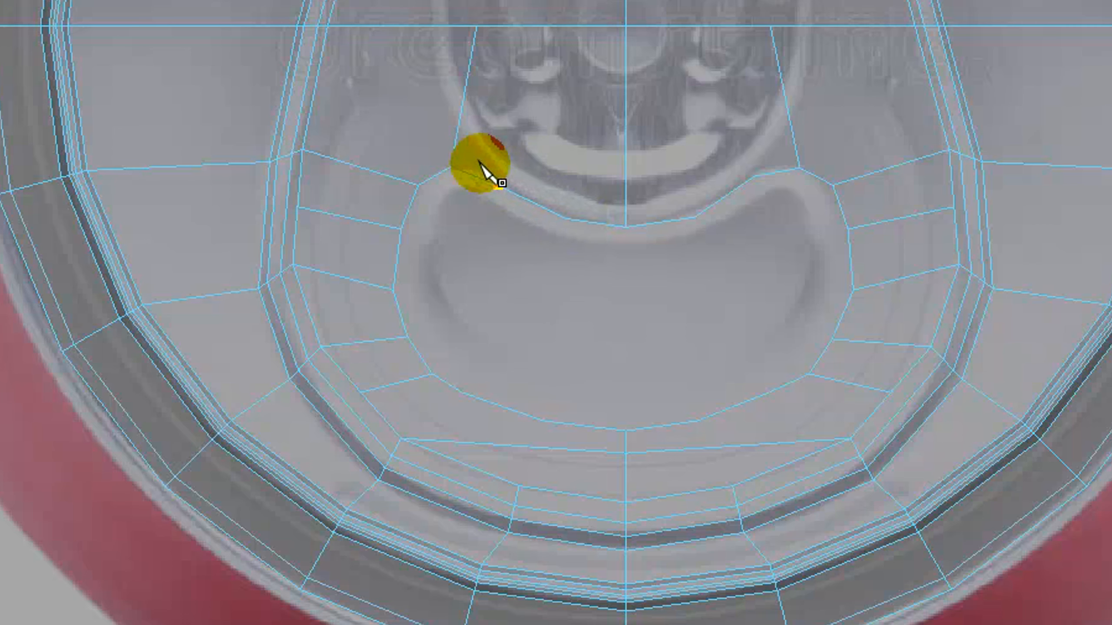
Cut an edge on each half with Multi-Cut from the next inner vertex of the opening's upper outline to the lid's horizontal centre edge.
{"action": "left_click", "coordinate": [515, 194]}
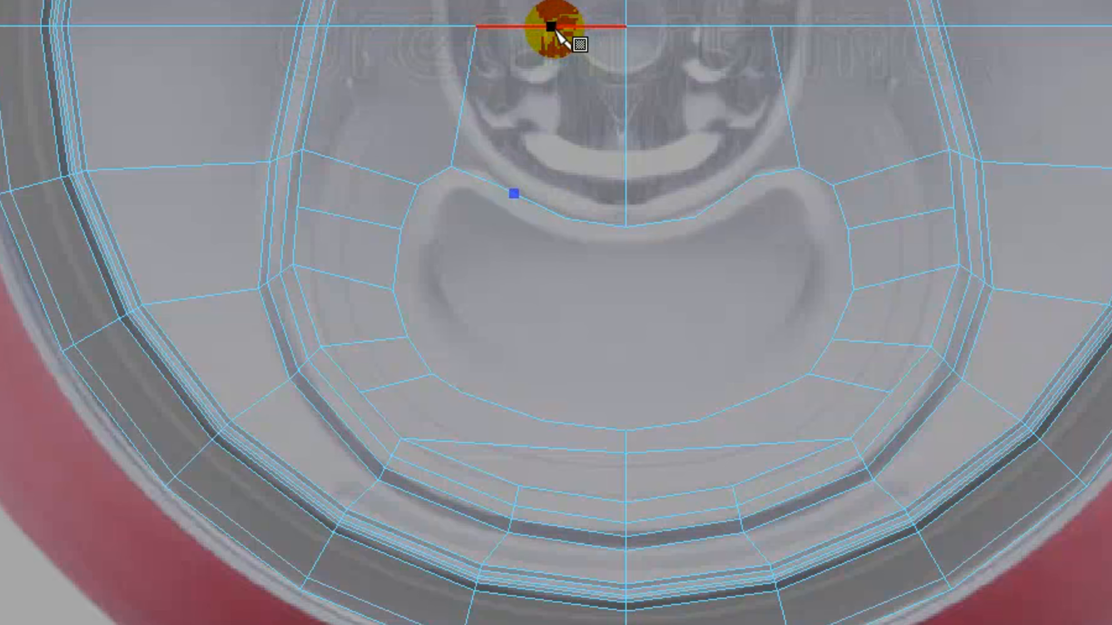
{"action": "left_click", "coordinate": [554, 29], "text": "shift"}
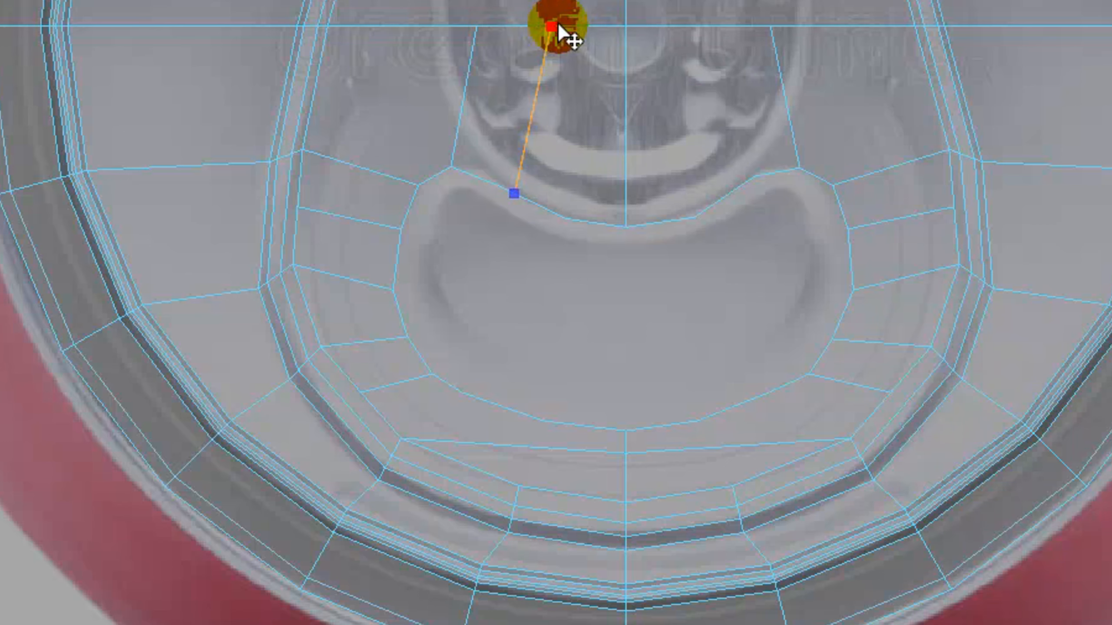
{"action": "right_click", "coordinate": [556, 28]}
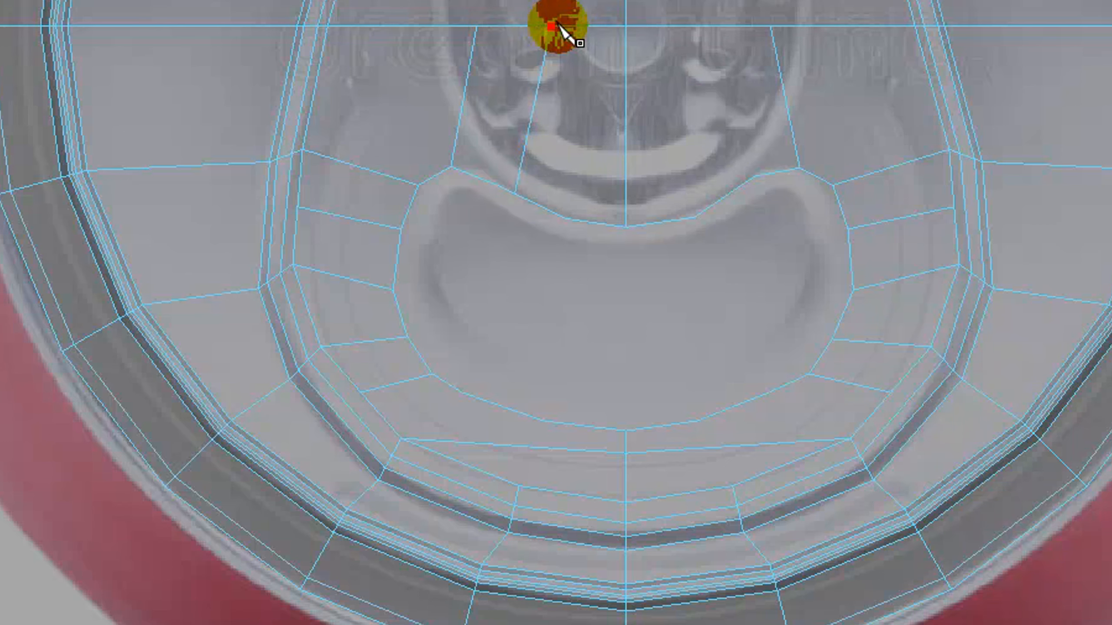
{"action": "left_click", "coordinate": [729, 194]}
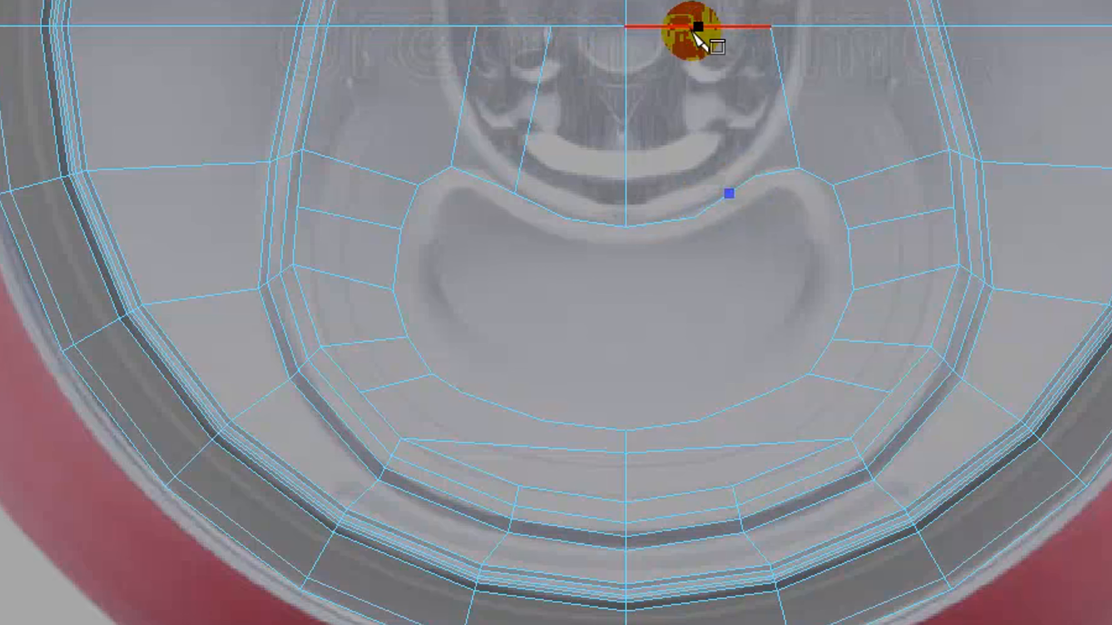
{"action": "left_click", "coordinate": [712, 27]}
{"action": "right_click", "coordinate": [712, 26]}
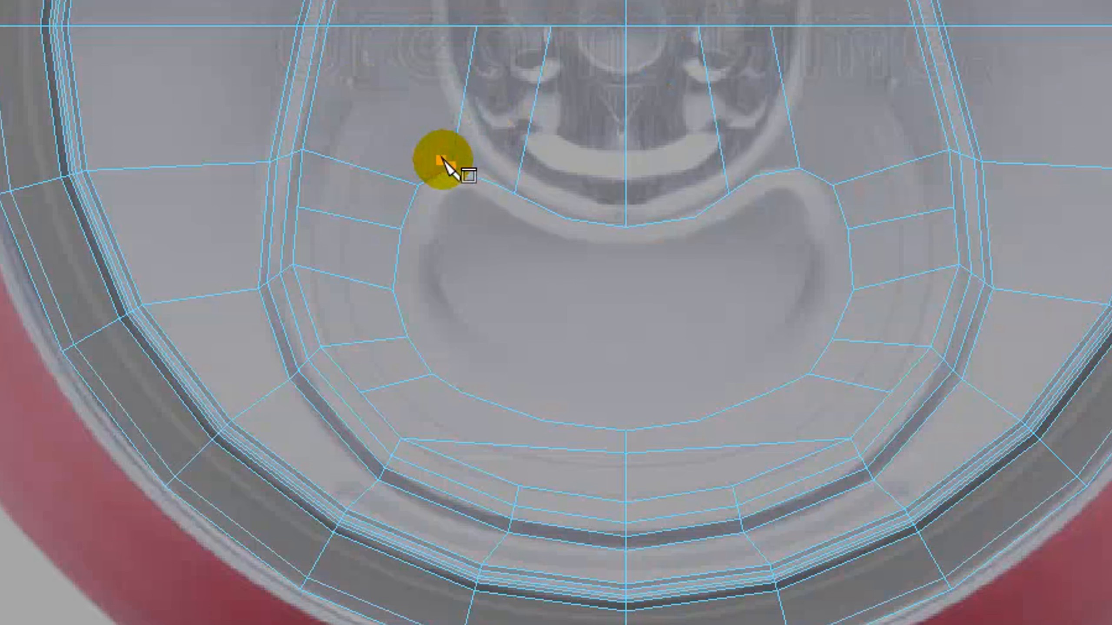
Preview the lid smoothed in the perspective view, examine the surface around the opening, and restore the unsmoothed display.
{"action": "right_click_drag", "start_coordinate": [485, 296], "coordinate": [483, 354]}
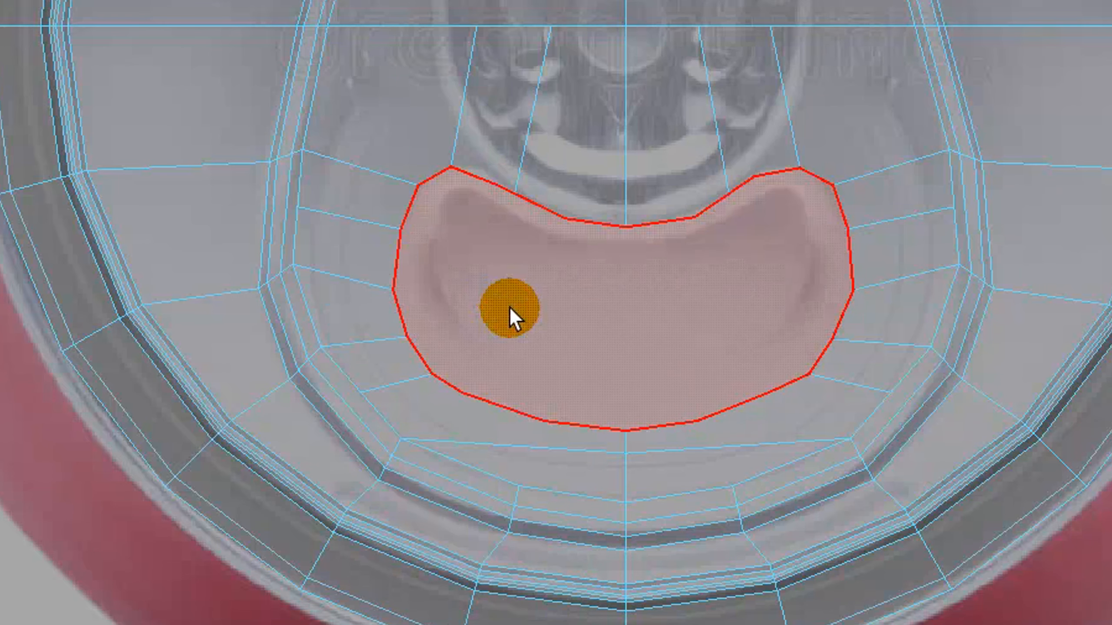
{"action": "left_click", "coordinate": [514, 297]}
{"action": "key", "text": "space"}
{"action": "key", "text": "space"}
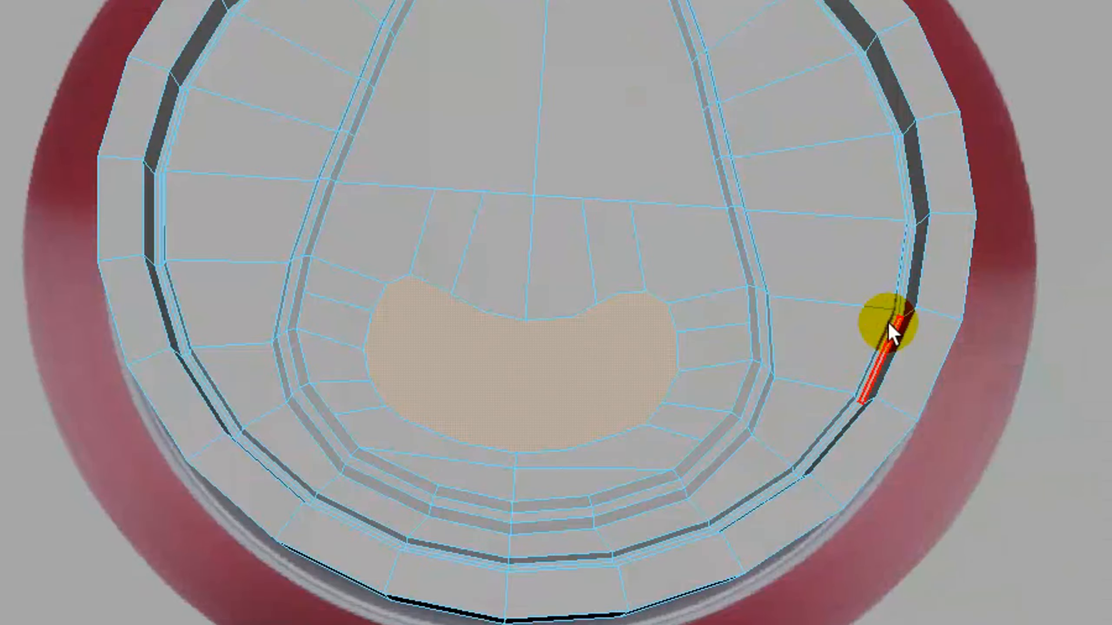
{"action": "left_click_drag", "start_coordinate": [886, 317], "coordinate": [930, 261], "text": "alt"}
{"action": "middle_click_drag", "start_coordinate": [929, 259], "coordinate": [924, 426], "text": "alt"}
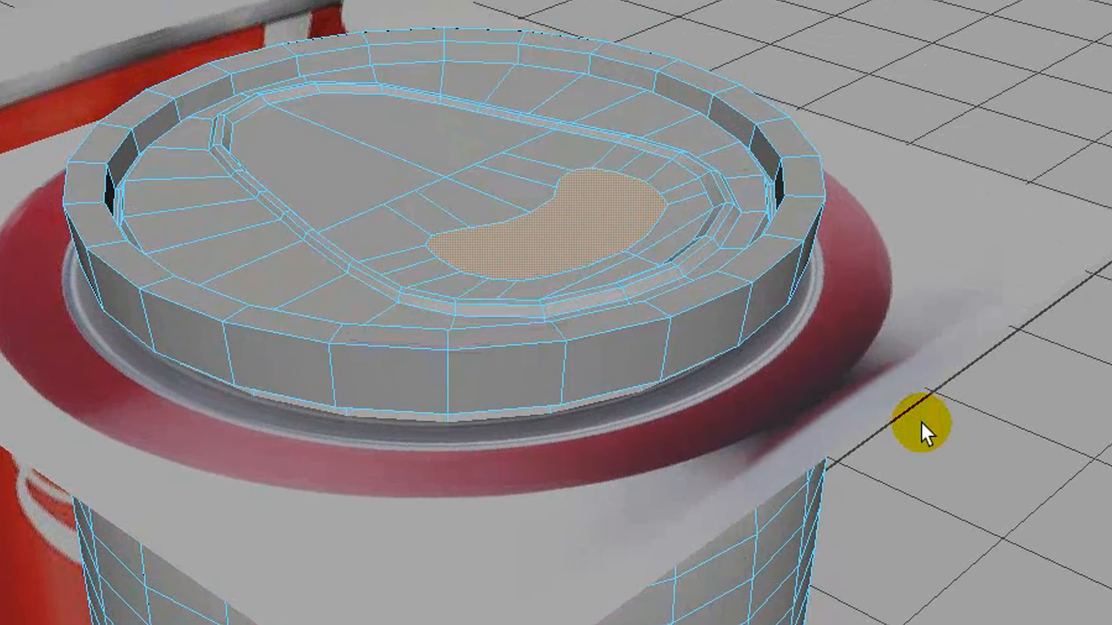
{"action": "key", "text": "3"}
{"action": "left_click", "coordinate": [967, 369]}
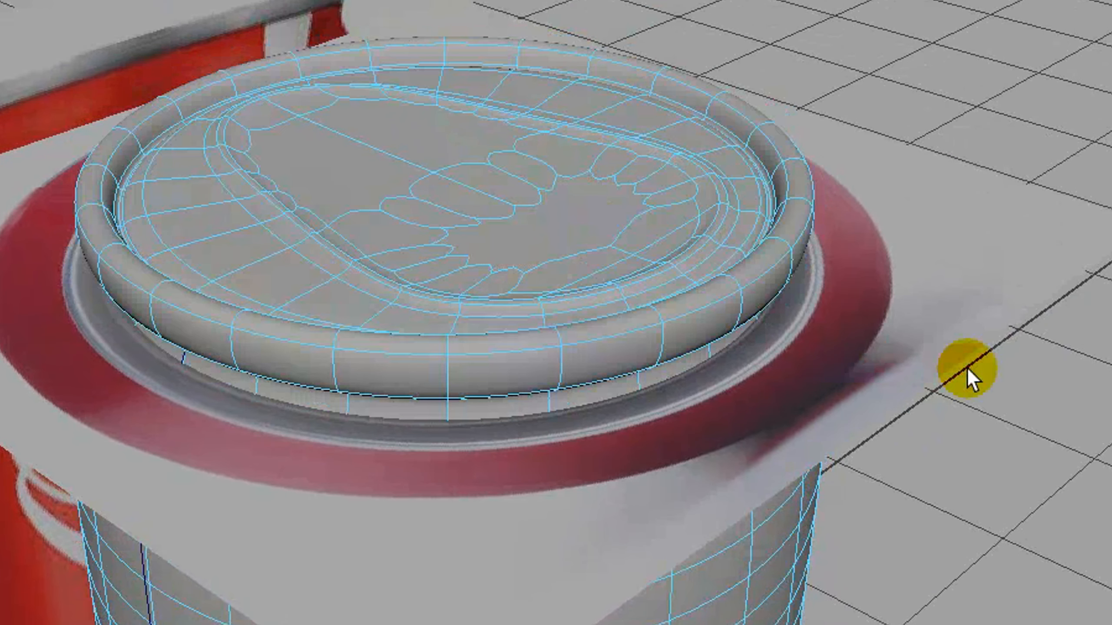
{"action": "key", "text": "F8"}
{"action": "left_click", "coordinate": [963, 369]}
{"action": "left_click_drag", "start_coordinate": [769, 338], "coordinate": [977, 380], "text": "alt"}
{"action": "left_click", "coordinate": [566, 226]}
{"action": "left_click_drag", "start_coordinate": [594, 333], "coordinate": [586, 343], "text": "alt"}
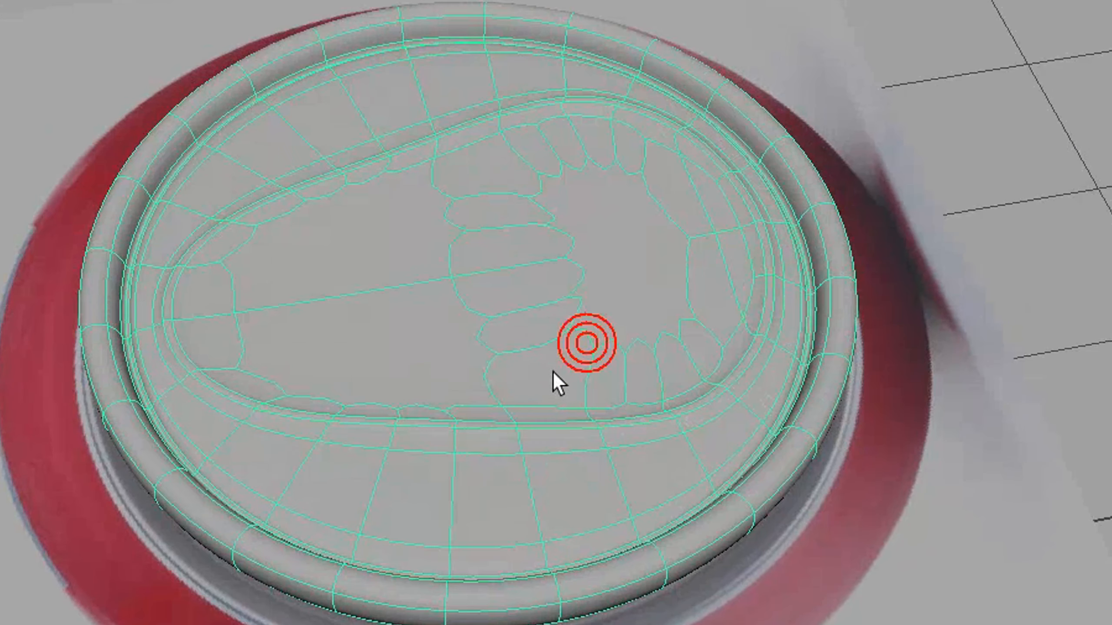
{"action": "key", "text": "1"}
Select the opening's face in the top view, extrude it and scale the new face inward uniformly.
{"action": "key", "text": "space"}
{"action": "key", "text": "space"}
{"action": "scroll", "coordinate": [460, 358], "scroll_direction": "up", "scroll_amount": 2}
{"action": "scroll", "coordinate": [650, 327], "scroll_direction": "up", "scroll_amount": 1}
{"action": "middle_click_drag", "start_coordinate": [649, 327], "coordinate": [494, 412], "text": "alt"}
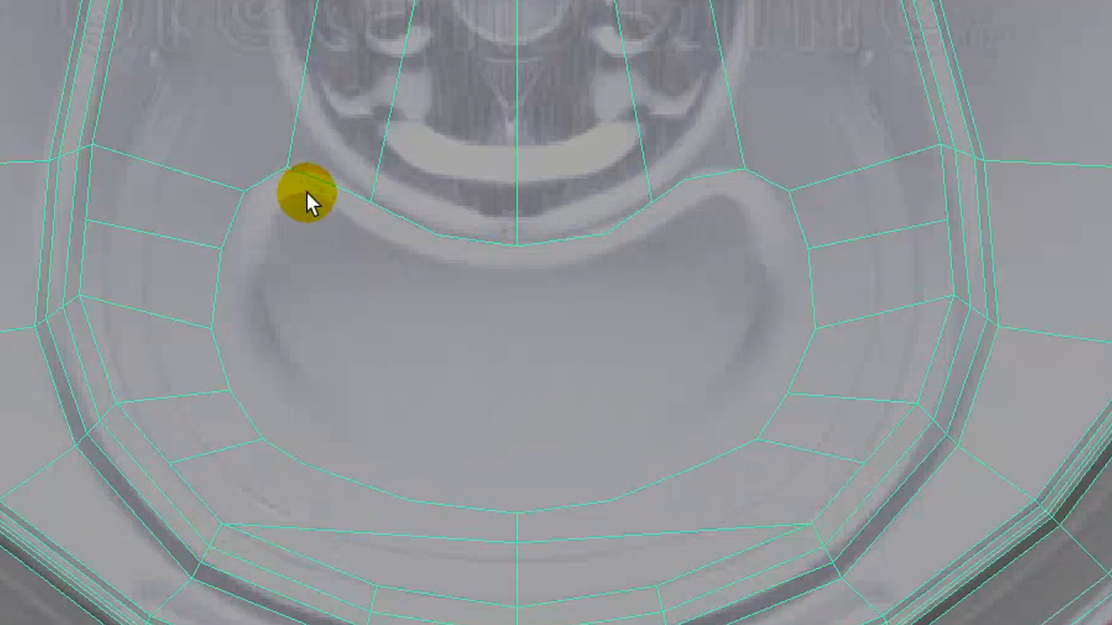
{"action": "right_click_drag", "start_coordinate": [461, 232], "coordinate": [459, 154]}
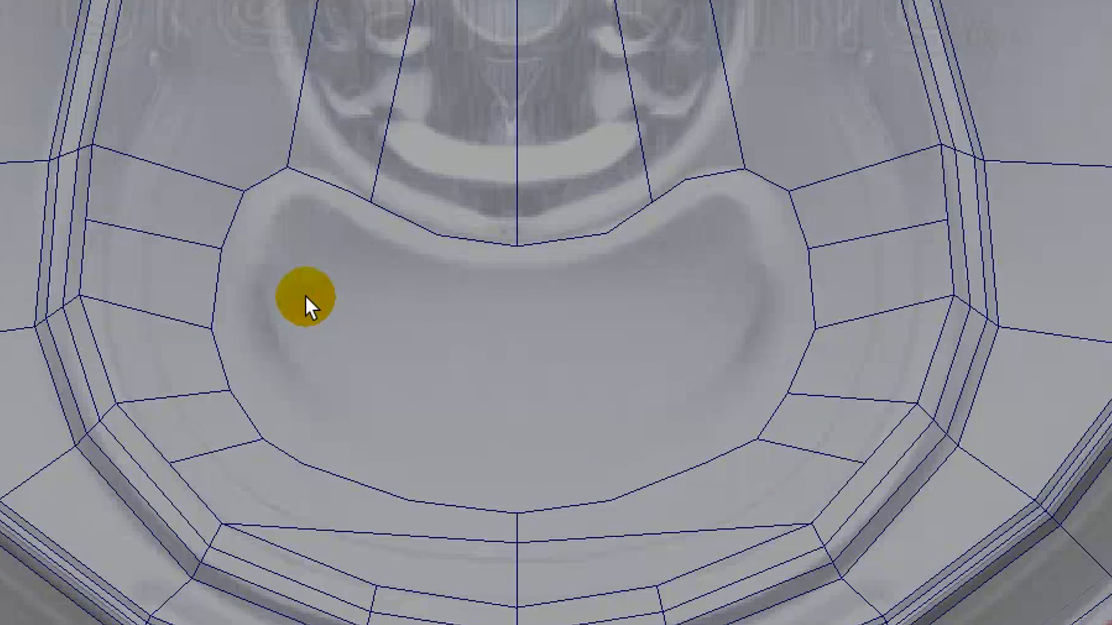
{"action": "left_click", "coordinate": [399, 215]}
{"action": "scroll", "coordinate": [495, 367], "scroll_direction": "down", "scroll_amount": 3}
{"action": "right_click_drag", "start_coordinate": [495, 367], "coordinate": [496, 423]}
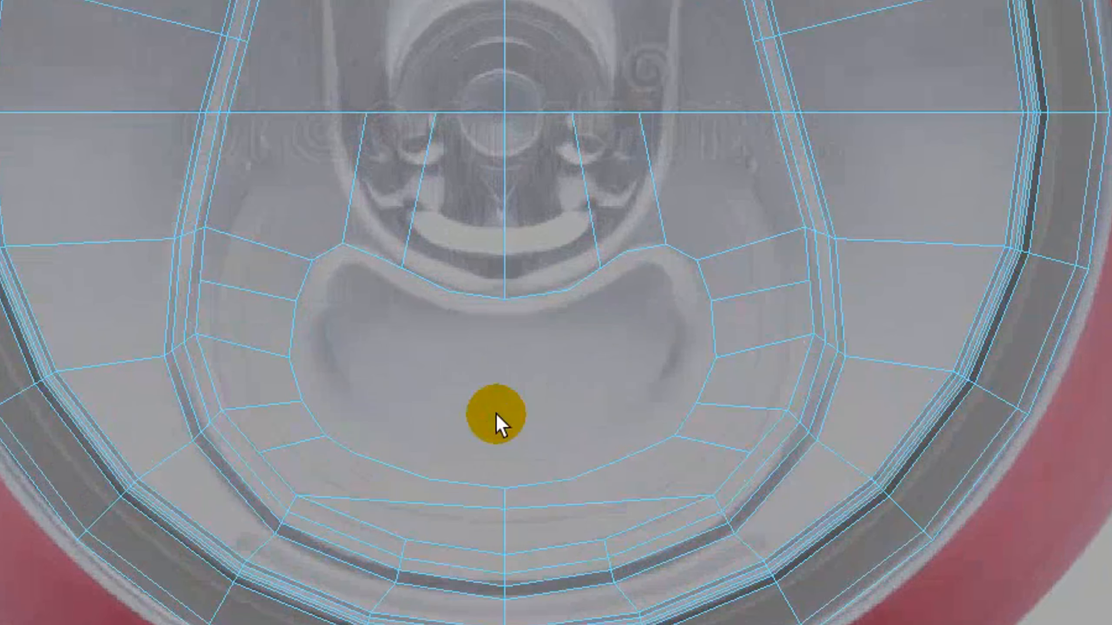
{"action": "left_click", "coordinate": [482, 336]}
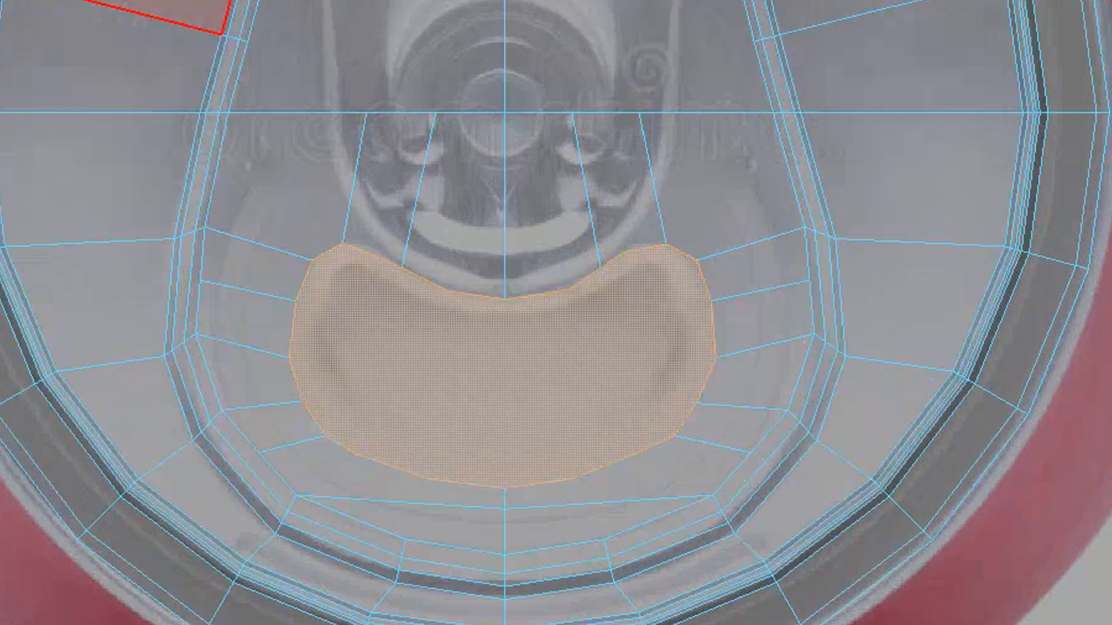
{"action": "key", "text": "ctrl+e"}
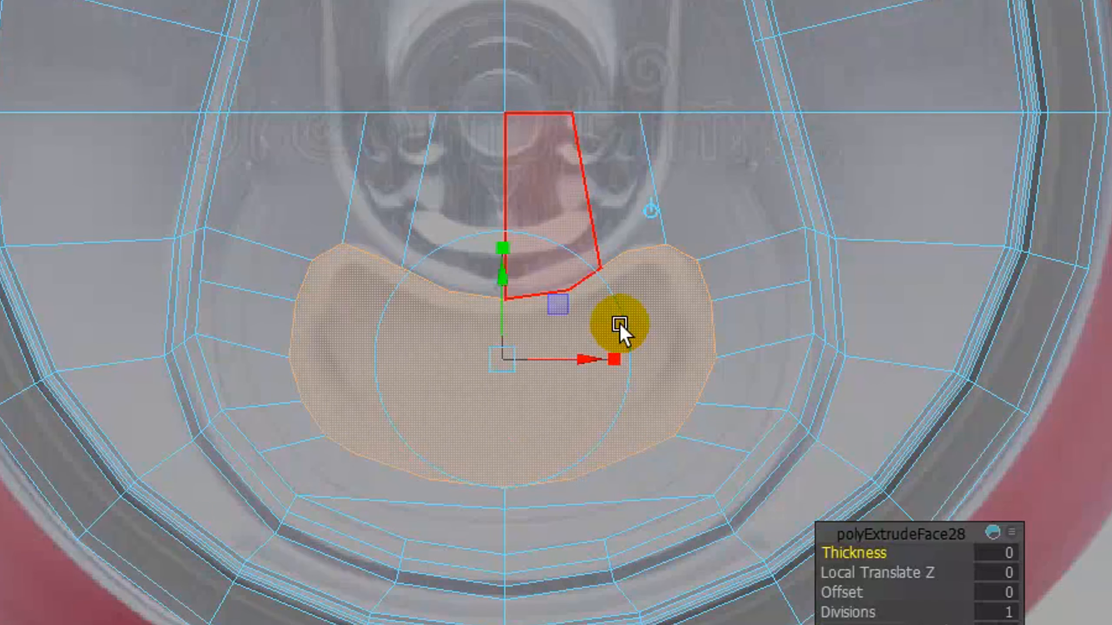
{"action": "key", "text": "r"}
{"action": "left_click_drag", "start_coordinate": [509, 364], "coordinate": [474, 400]}
{"action": "key", "text": "w"}
Check the inset in perspective, and adjust the extruded face's scale along its depth axis to match the reference in the top view.
{"action": "key", "text": "space"}
{"action": "key", "text": "space"}
{"action": "left_click_drag", "start_coordinate": [802, 315], "coordinate": [720, 260], "text": "alt"}
{"action": "key", "text": "f"}
{"action": "left_click_drag", "start_coordinate": [938, 206], "coordinate": [586, 302], "text": "alt"}
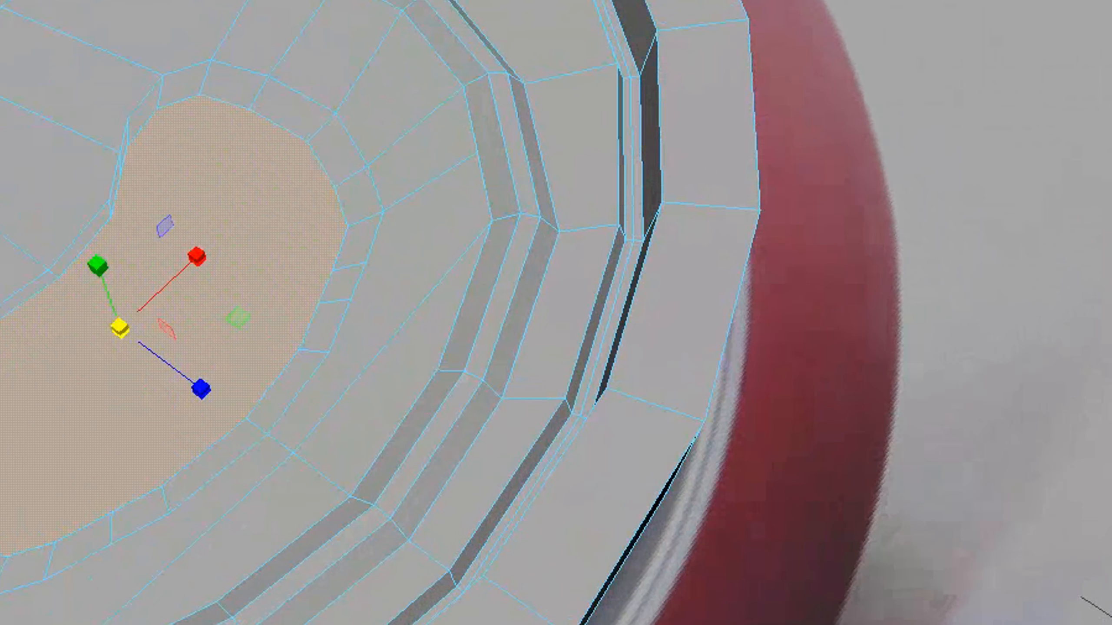
{"action": "key", "text": "space"}
{"action": "key", "text": "space"}
{"action": "scroll", "coordinate": [516, 367], "scroll_direction": "up", "scroll_amount": 3}
{"action": "scroll", "coordinate": [516, 367], "scroll_direction": "up", "scroll_amount": 4}
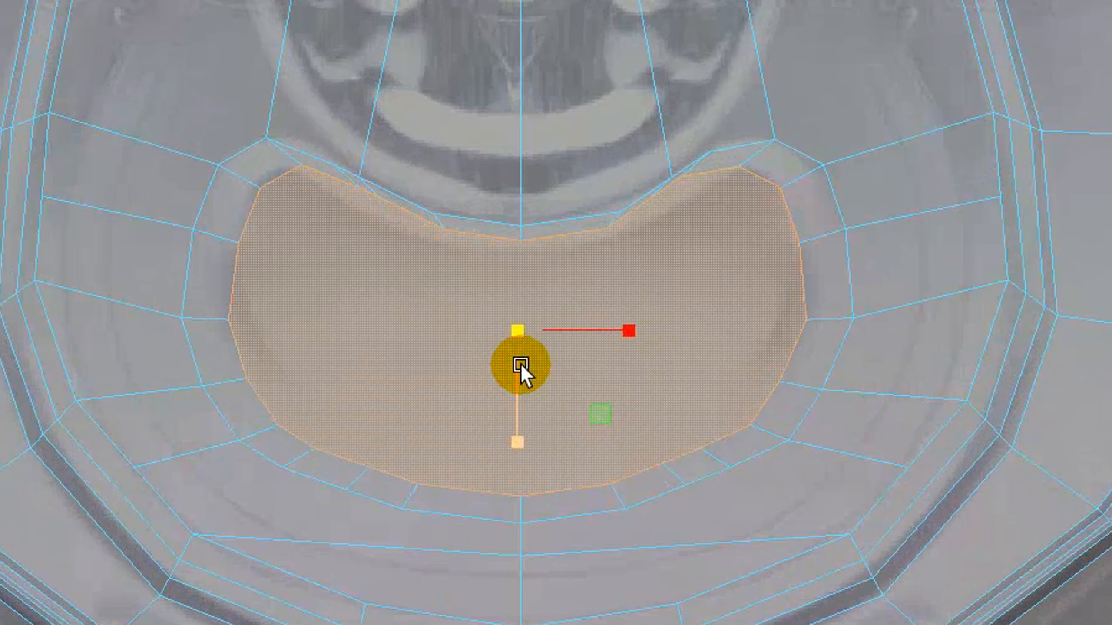
{"action": "middle_click_drag", "start_coordinate": [583, 366], "coordinate": [591, 461], "text": "alt"}
{"action": "mouse_move", "coordinate": [547, 500]}
{"action": "left_mouse_down"}
{"action": "mouse_move", "coordinate": [546, 469]}
{"action": "mouse_move", "coordinate": [546, 483]}
{"action": "left_mouse_up"}
{"action": "mouse_move", "coordinate": [389, 241]}
{"action": "right_mouse_down"}
{"action": "mouse_move", "coordinate": [404, 274]}
{"action": "mouse_move", "coordinate": [380, 233]}
{"action": "right_mouse_up"}
{"action": "left_click_drag", "start_coordinate": [544, 495], "coordinate": [547, 515]}
{"action": "left_click_drag", "start_coordinate": [547, 464], "coordinate": [547, 463]}
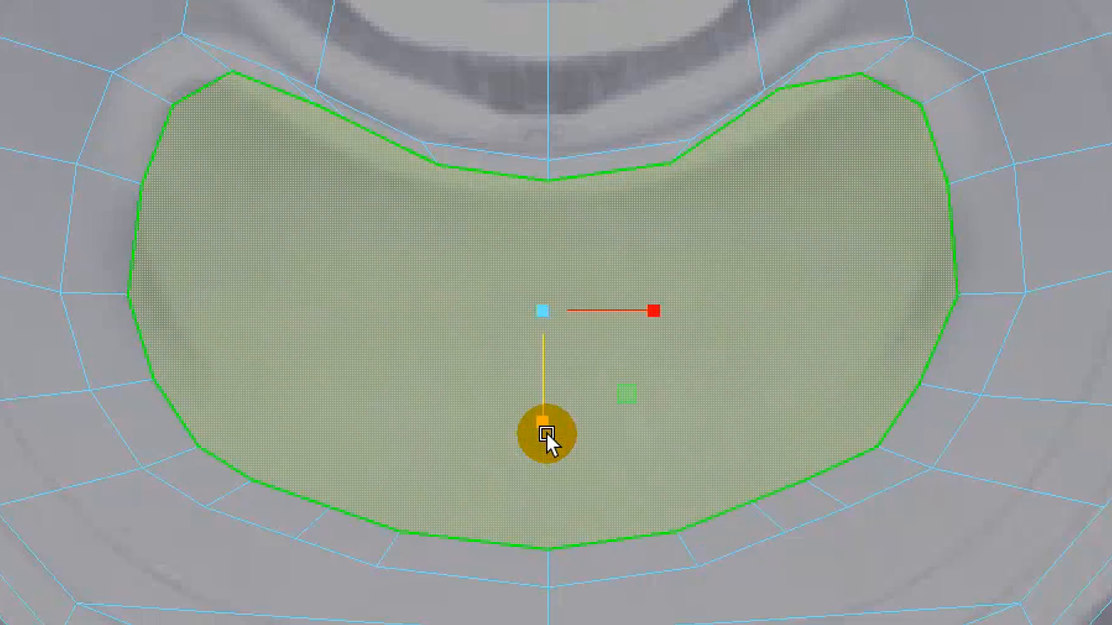
Move the two vertices at the inner loop's upper-left corner up and outward to even the border's width.
{"action": "right_click_drag", "start_coordinate": [228, 70], "coordinate": [132, 65]}
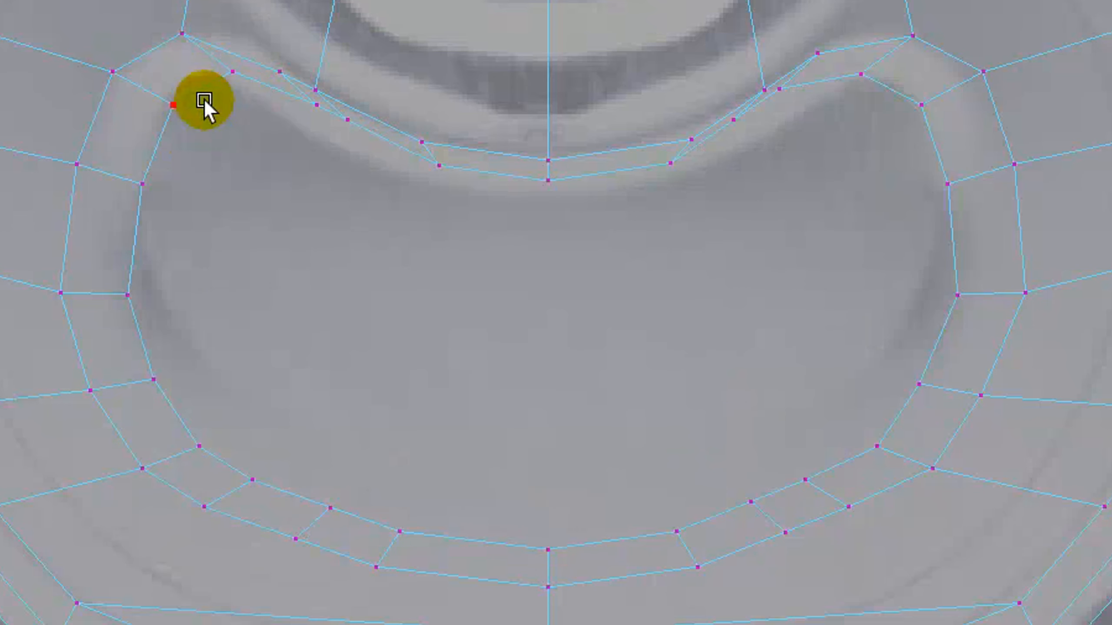
{"action": "left_click", "coordinate": [233, 72]}
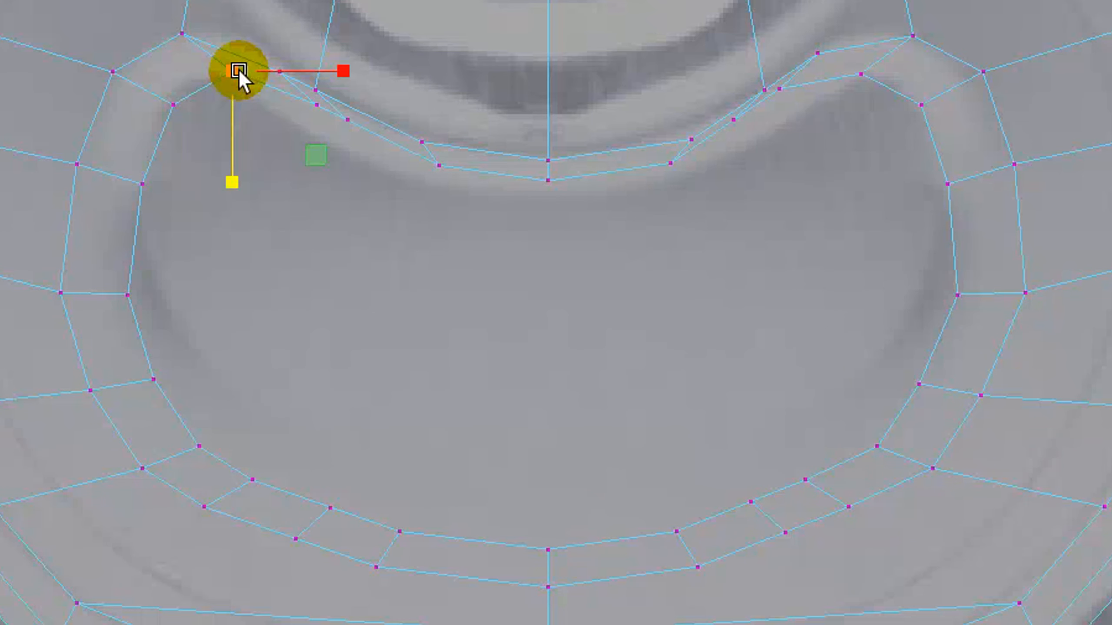
{"action": "left_click_drag", "start_coordinate": [239, 71], "coordinate": [206, 55]}
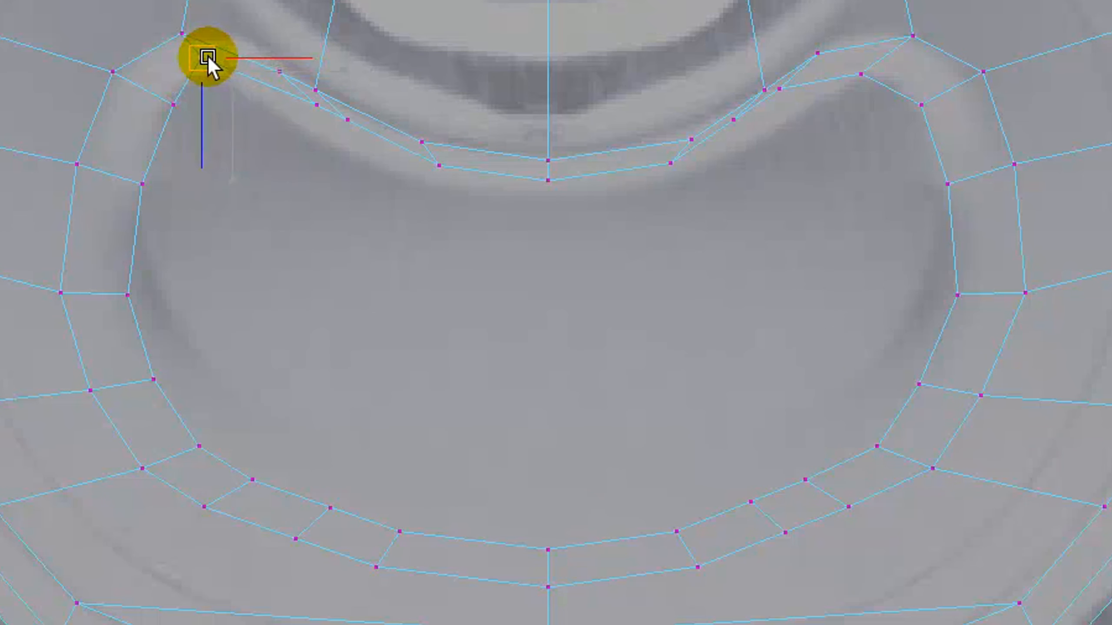
{"action": "double_click", "coordinate": [176, 104]}
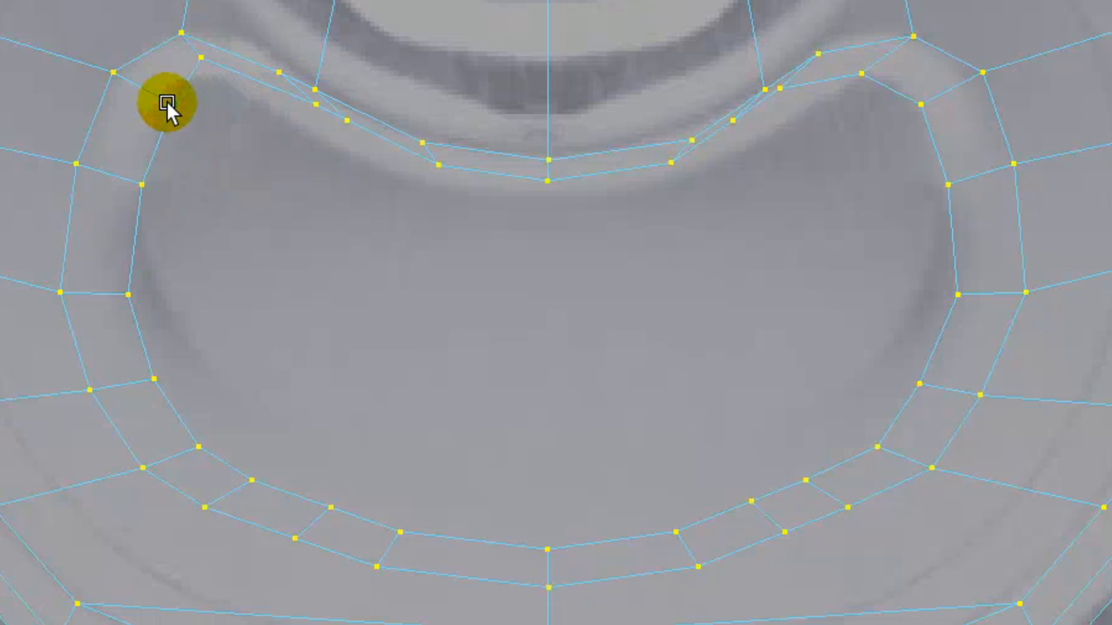
{"action": "left_click_drag", "start_coordinate": [166, 105], "coordinate": [90, 134]}
{"action": "key", "text": "ctrl+z"}
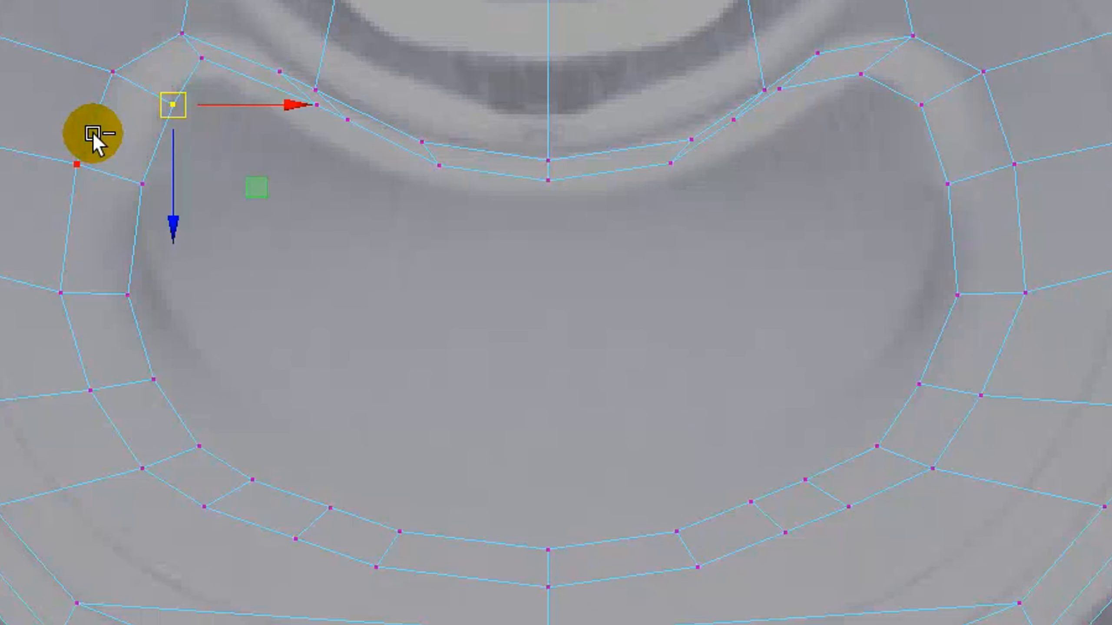
{"action": "left_click_drag", "start_coordinate": [176, 107], "coordinate": [149, 91]}
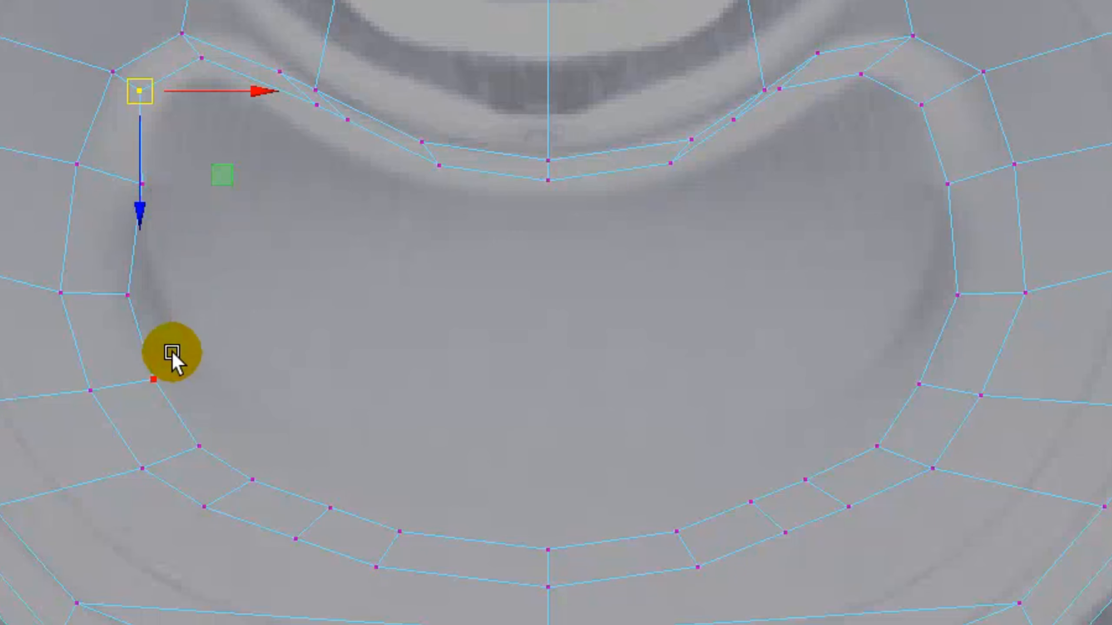
Move the next two vertices down the inner loop's left side outward toward the outer outline, and select the vertex below them.
{"action": "left_click", "coordinate": [128, 294]}
{"action": "left_click", "coordinate": [143, 178]}
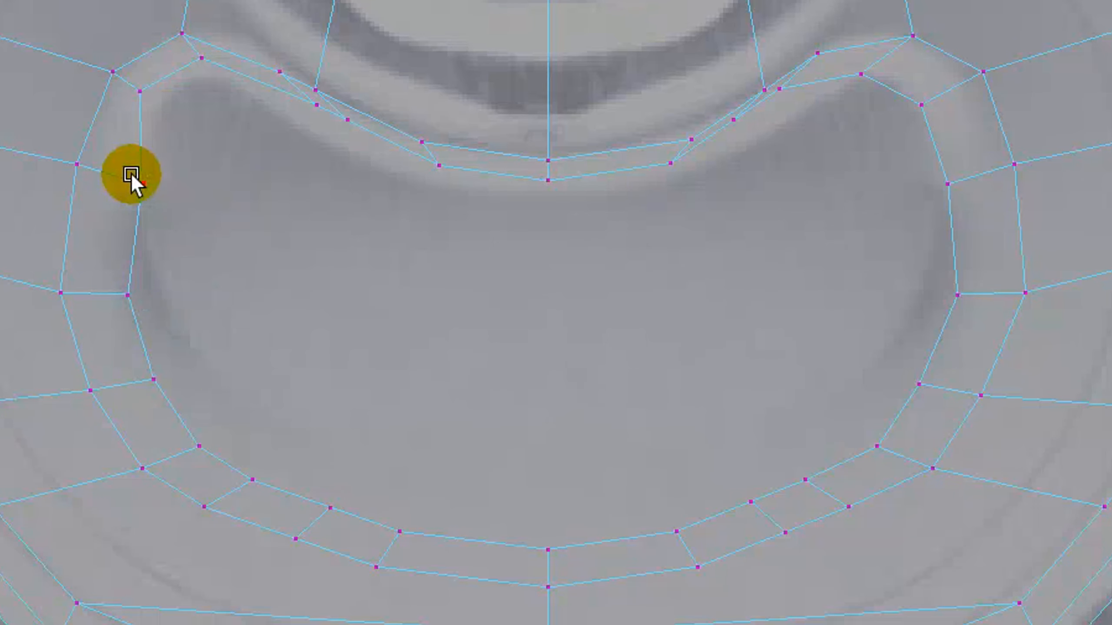
{"action": "left_click_drag", "start_coordinate": [142, 195], "coordinate": [116, 176]}
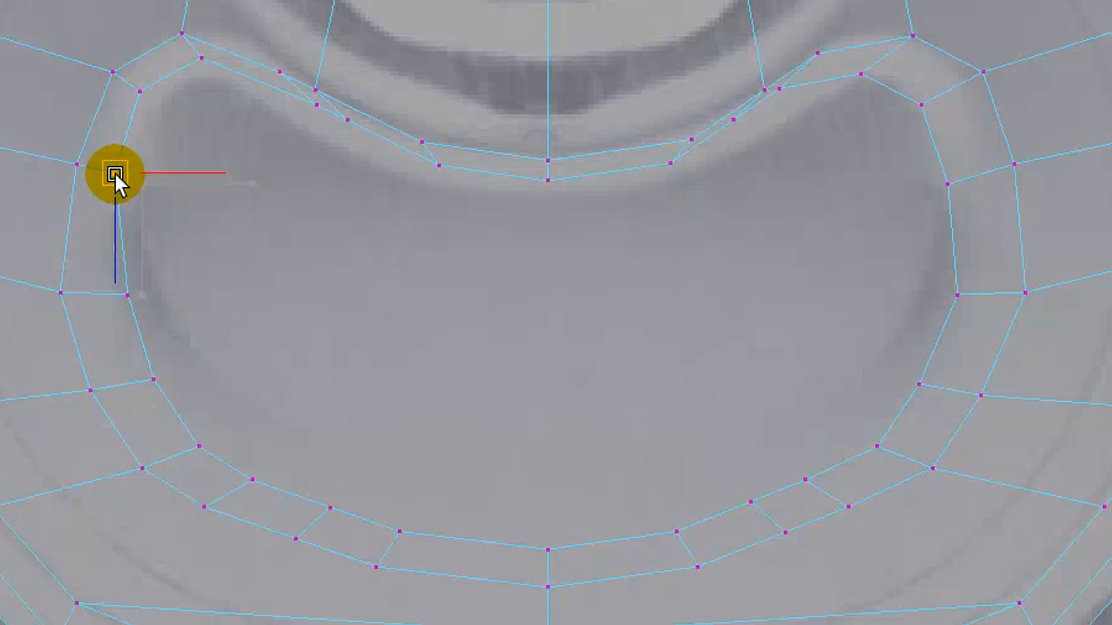
{"action": "left_click", "coordinate": [127, 296]}
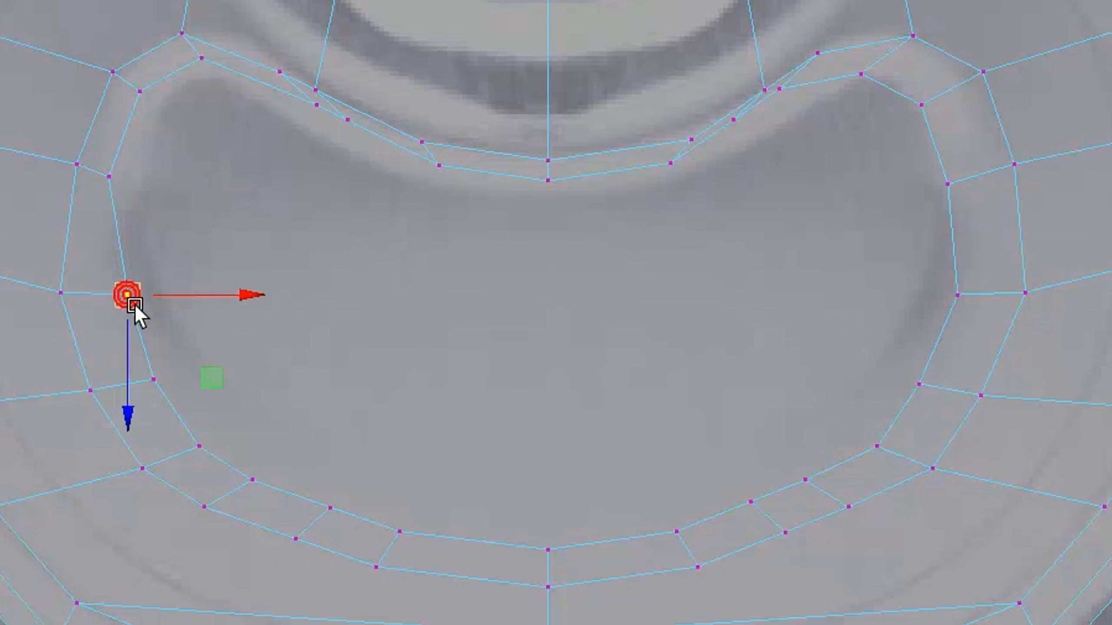
{"action": "left_click_drag", "start_coordinate": [133, 300], "coordinate": [101, 300]}
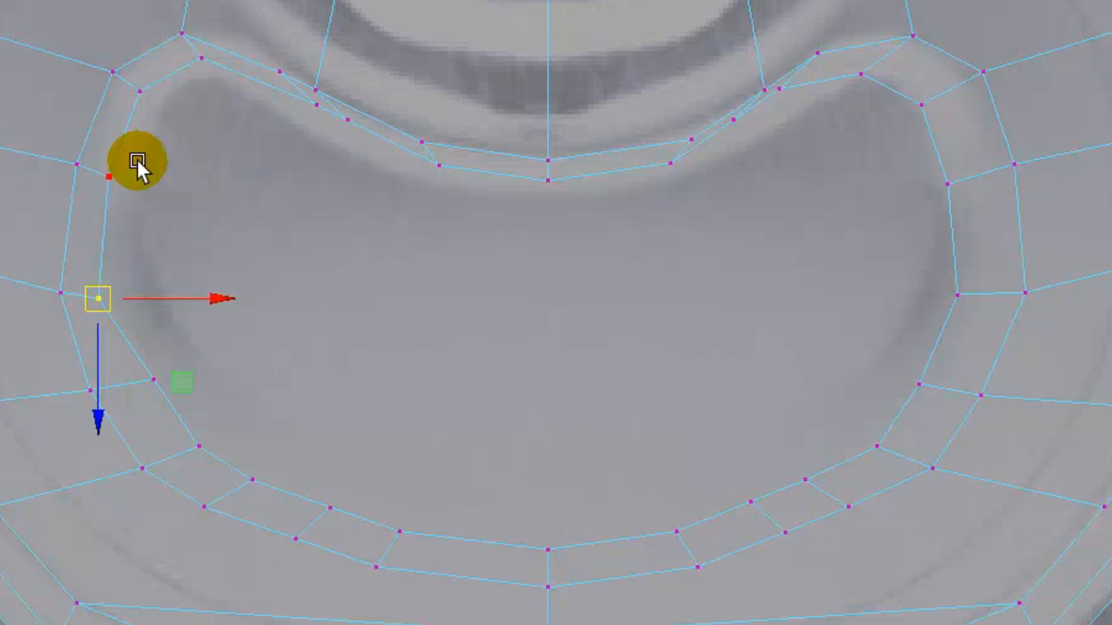
{"action": "left_click", "coordinate": [154, 379]}
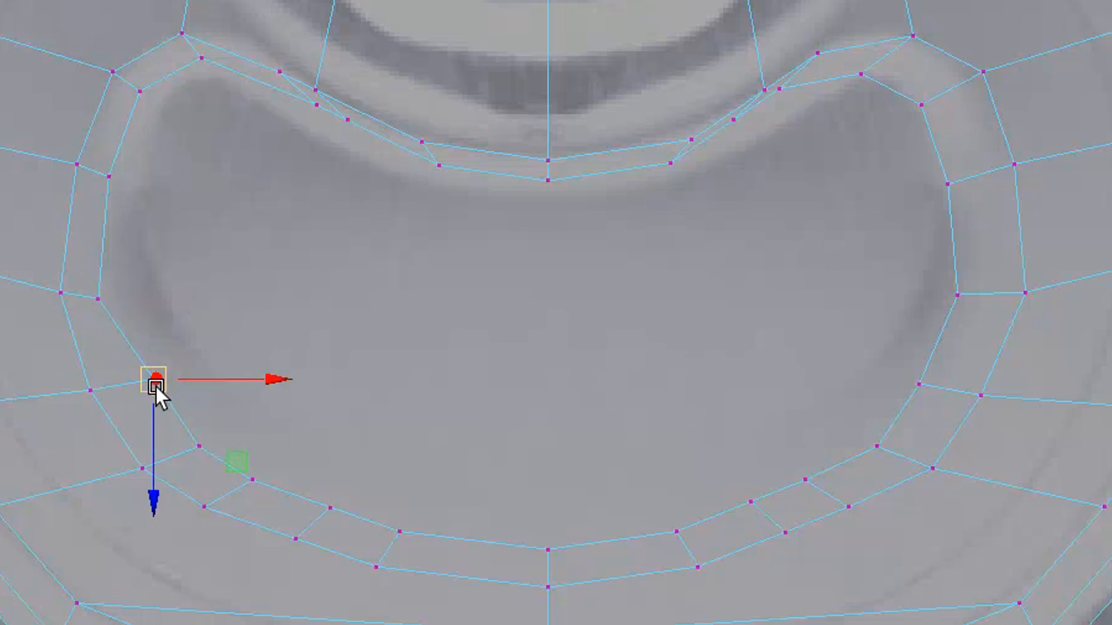
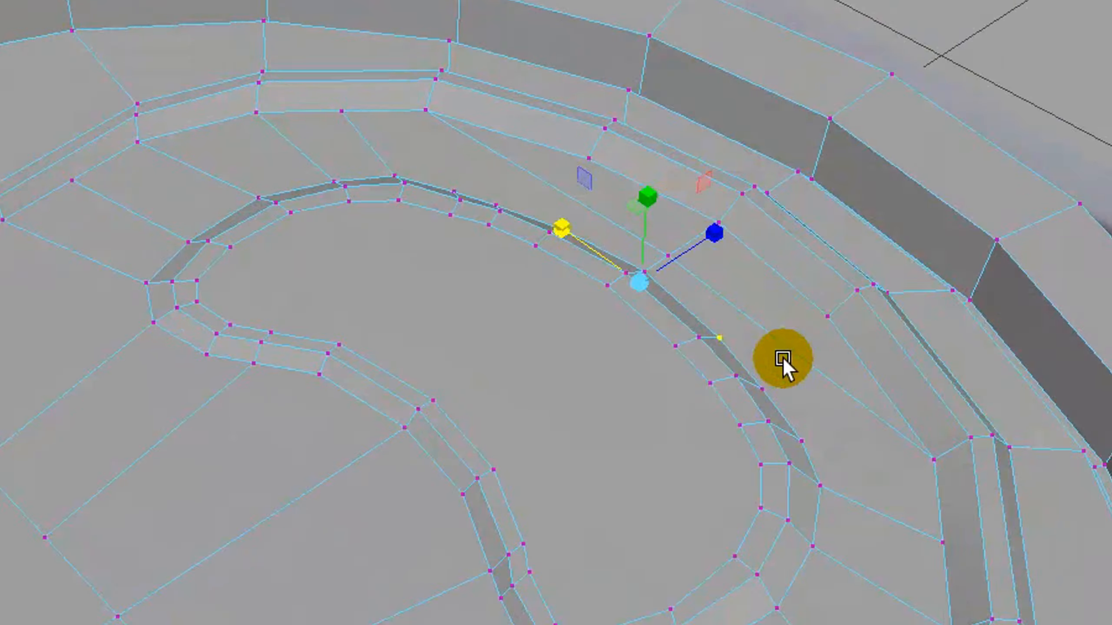
Select the opening's innermost face and adjust its height along the vertical axis.
{"action": "left_click_drag", "start_coordinate": [238, 177], "coordinate": [76, 149], "text": "alt"}
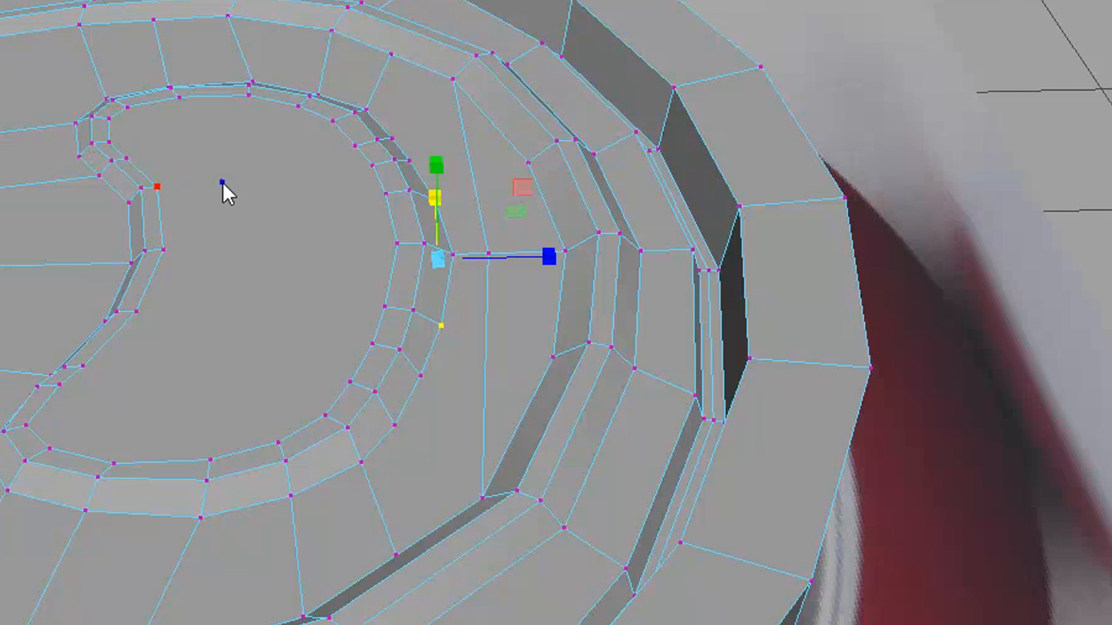
{"action": "right_click", "coordinate": [222, 169]}
{"action": "right_click_drag", "start_coordinate": [219, 127], "coordinate": [217, 252]}
{"action": "left_click", "coordinate": [247, 200]}
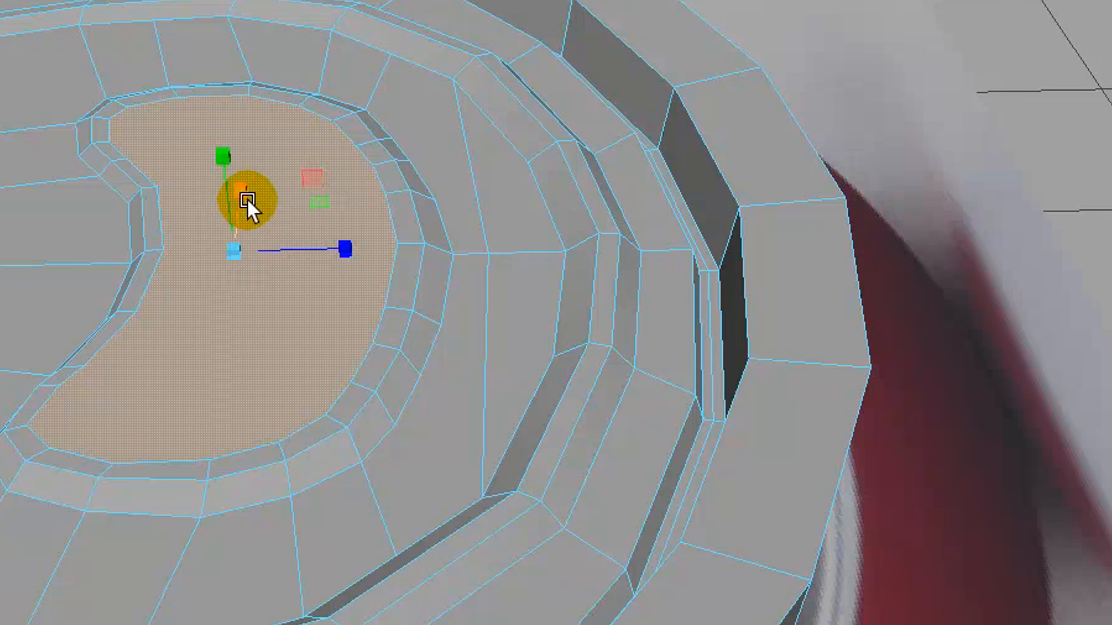
{"action": "left_click_drag", "start_coordinate": [244, 191], "coordinate": [227, 158]}
Return to object mode and preview the whole lid smoothed to examine the shape of the opening.
{"action": "left_click_drag", "start_coordinate": [308, 193], "coordinate": [564, 385], "text": "alt"}
{"action": "scroll", "coordinate": [231, 261], "scroll_direction": "down", "scroll_amount": 5}
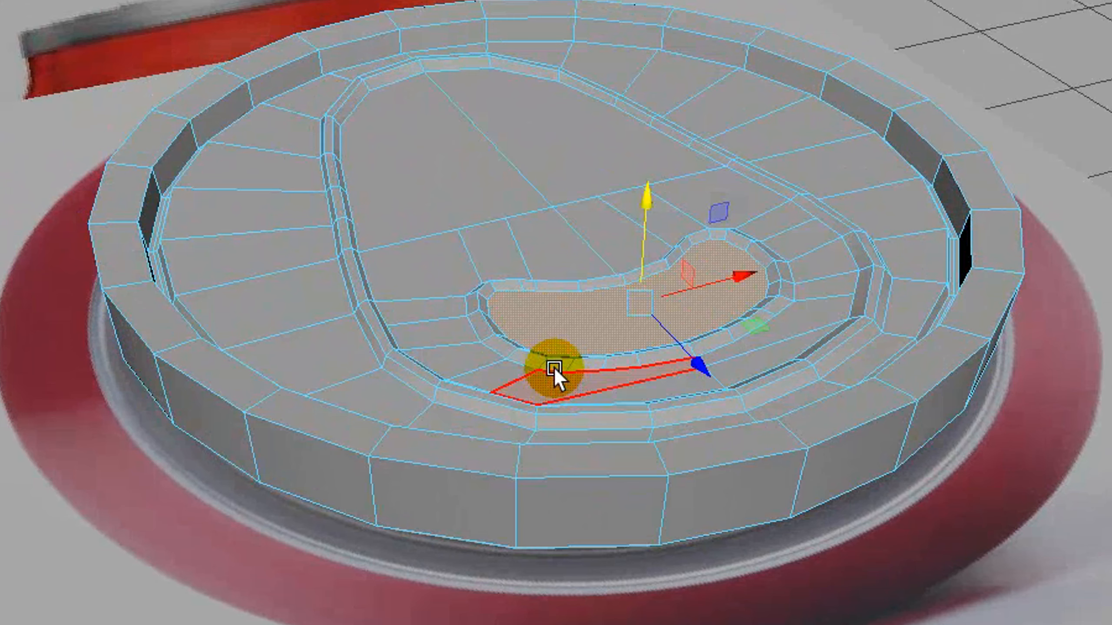
{"action": "key", "text": "F8"}
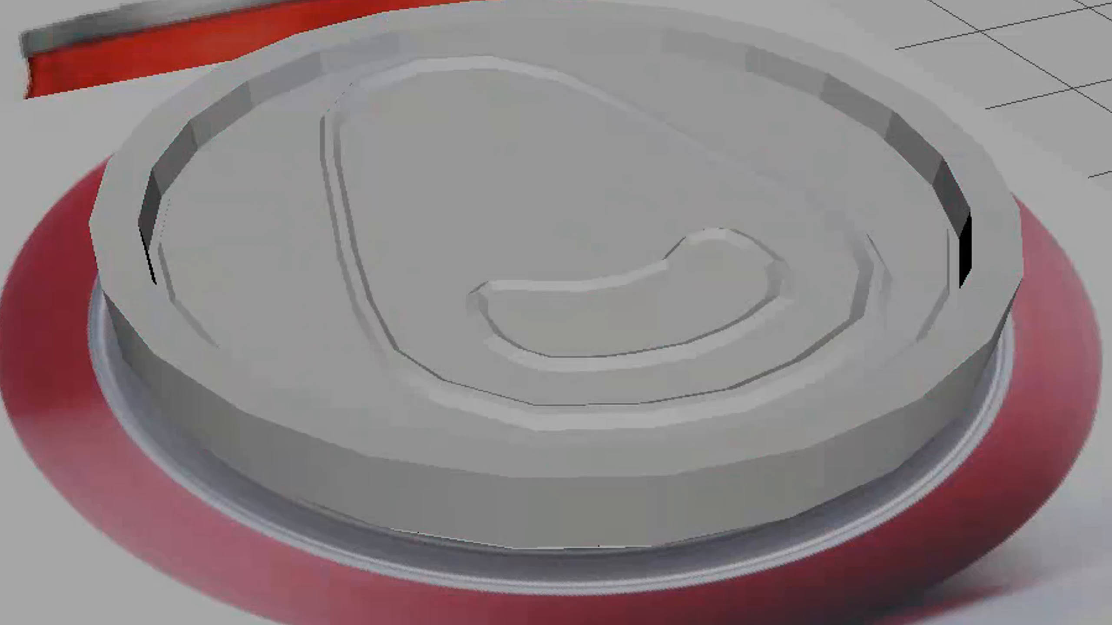
{"action": "left_click", "coordinate": [260, 231]}
{"action": "key", "text": "3"}
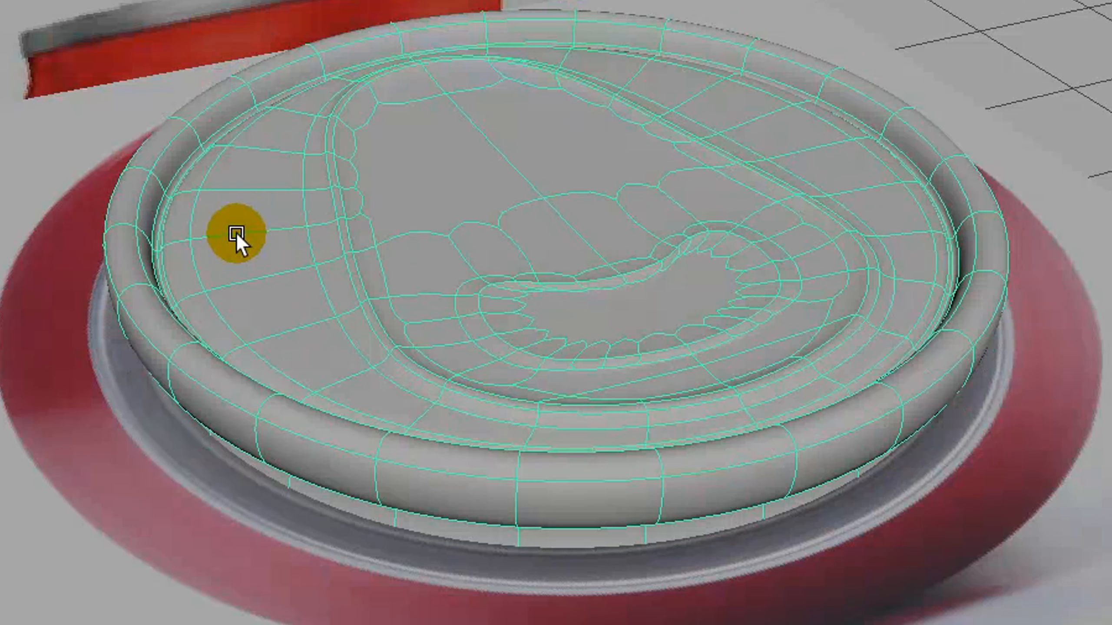
Examine the opening up close from several angles, comparing the lid's unsmoothed and smoothed displays.
{"action": "left_click_drag", "start_coordinate": [218, 396], "coordinate": [167, 453], "text": "alt"}
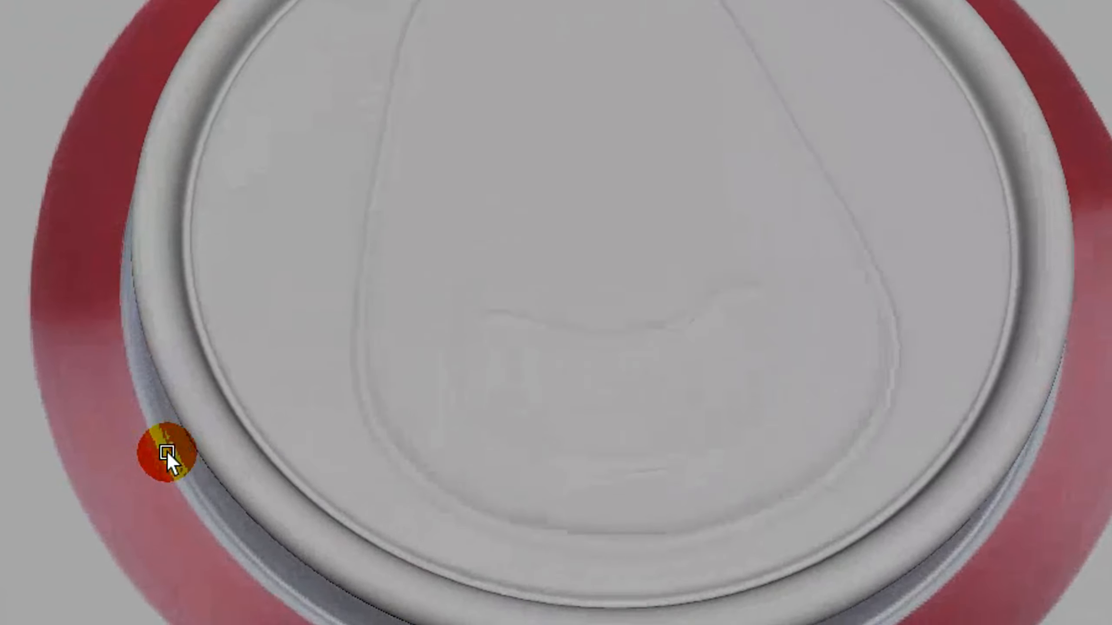
{"action": "scroll", "coordinate": [487, 414], "scroll_direction": "up", "scroll_amount": 4}
{"action": "left_click_drag", "start_coordinate": [556, 412], "coordinate": [623, 442], "text": "alt"}
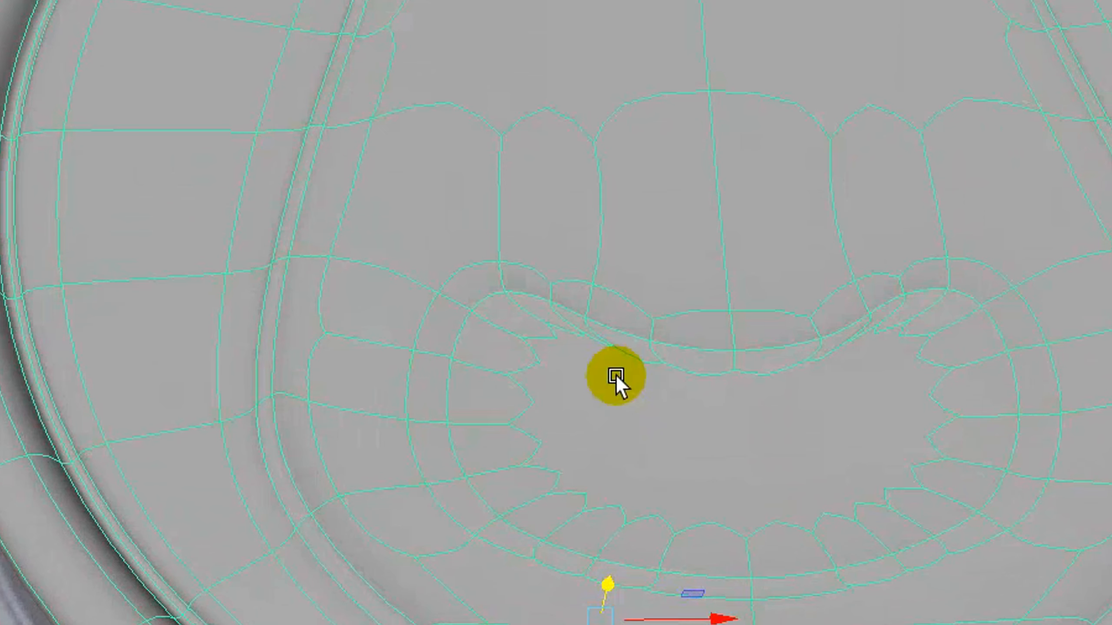
{"action": "key", "text": "1"}
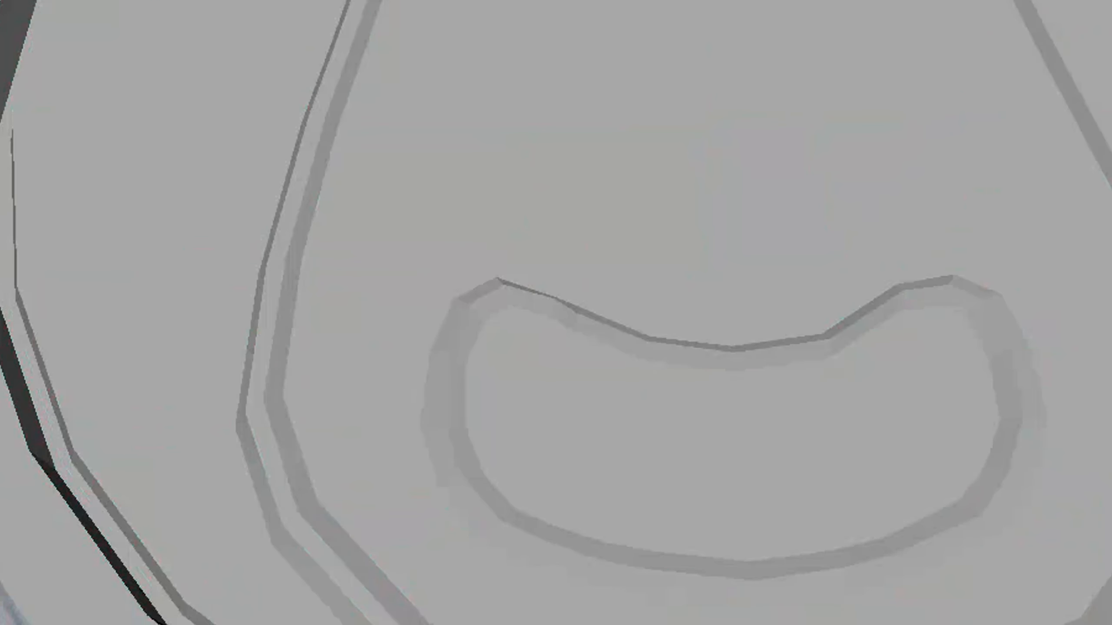
{"action": "left_click", "coordinate": [634, 368]}
{"action": "key", "text": "3"}
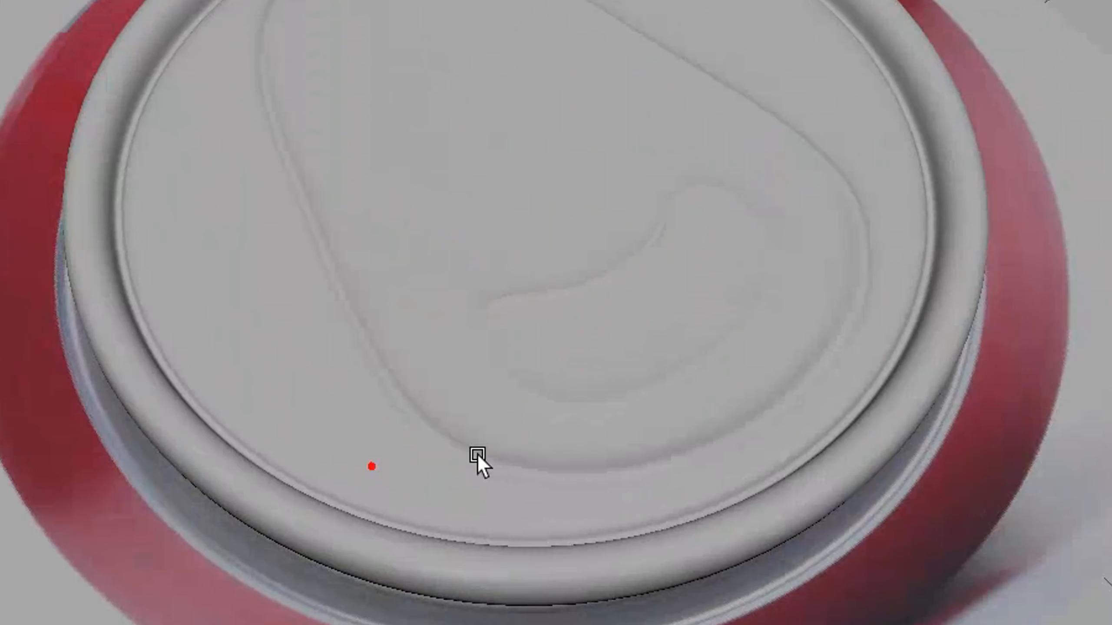
{"action": "scroll", "coordinate": [693, 292], "scroll_direction": "up", "scroll_amount": 4}
{"action": "scroll", "coordinate": [693, 292], "scroll_direction": "up", "scroll_amount": 1}
{"action": "left_click_drag", "start_coordinate": [845, 187], "coordinate": [943, 208], "text": "alt"}
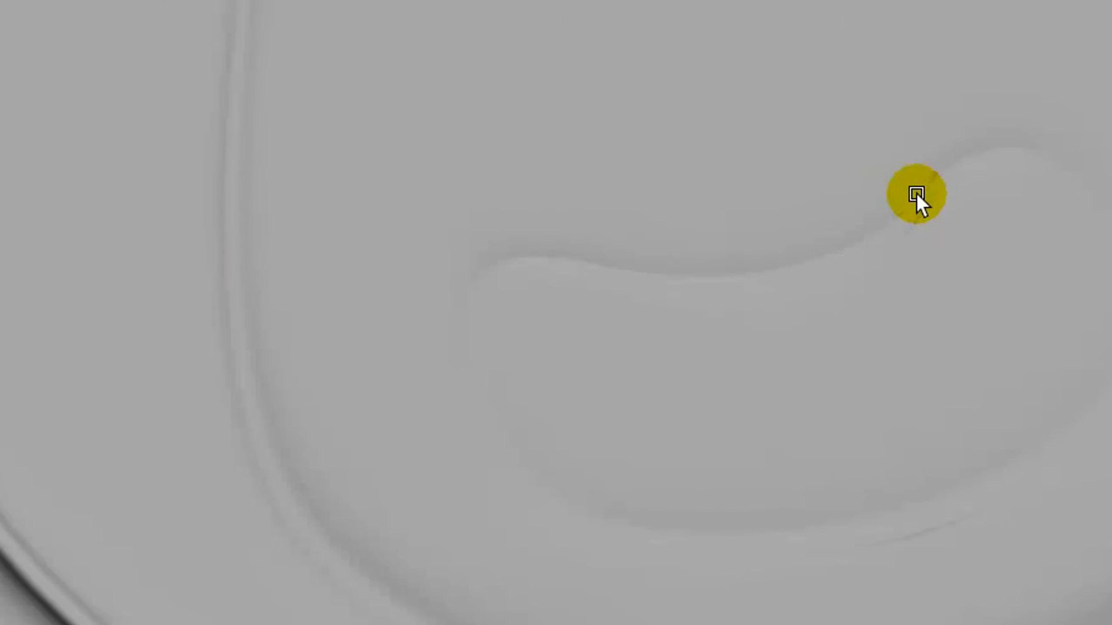
{"action": "left_click_drag", "start_coordinate": [874, 287], "coordinate": [682, 441], "text": "alt"}
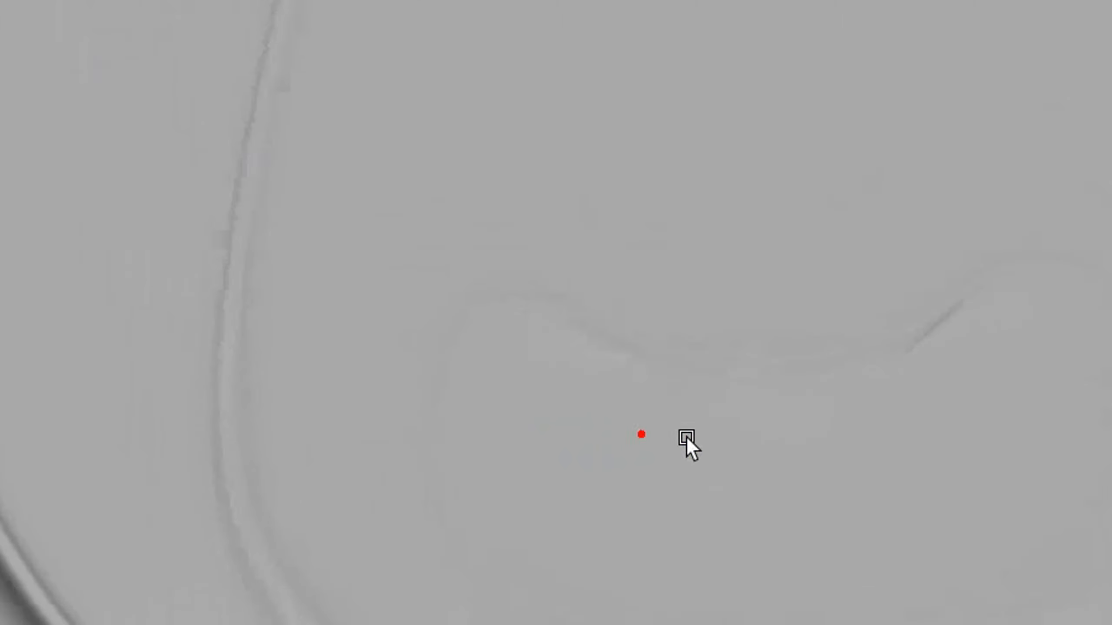
Turn off the smooth preview, adjust the symmetrical vertex pair on the inner loop's upper edge along the depth axis, and return to object mode.
{"action": "left_click", "coordinate": [630, 375]}
{"action": "key", "text": "1"}
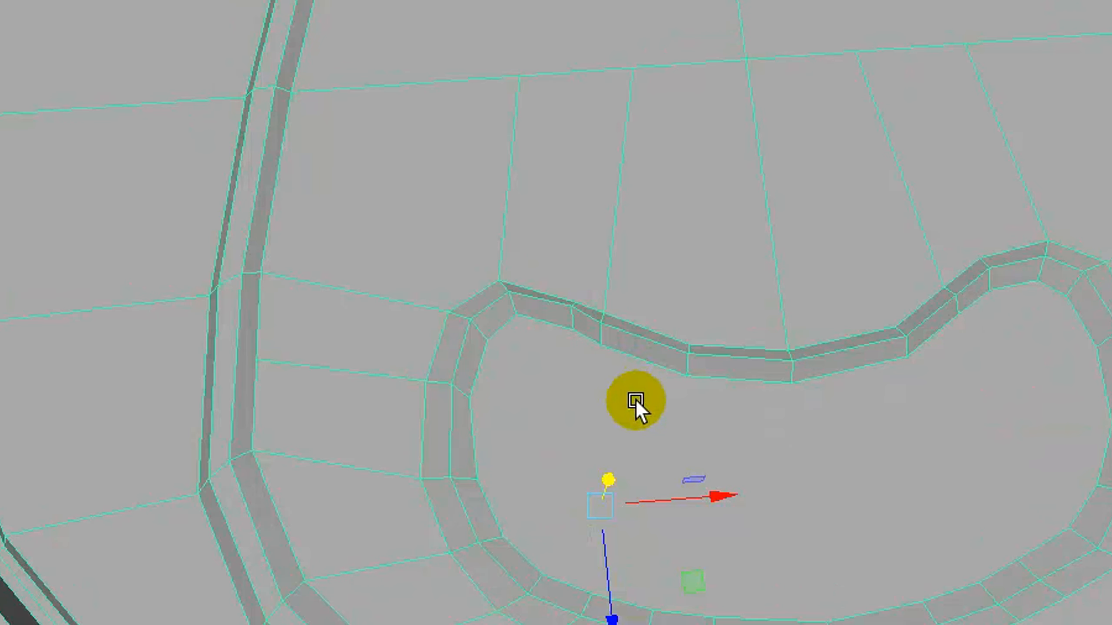
{"action": "left_click_drag", "start_coordinate": [637, 409], "coordinate": [682, 454], "text": "alt"}
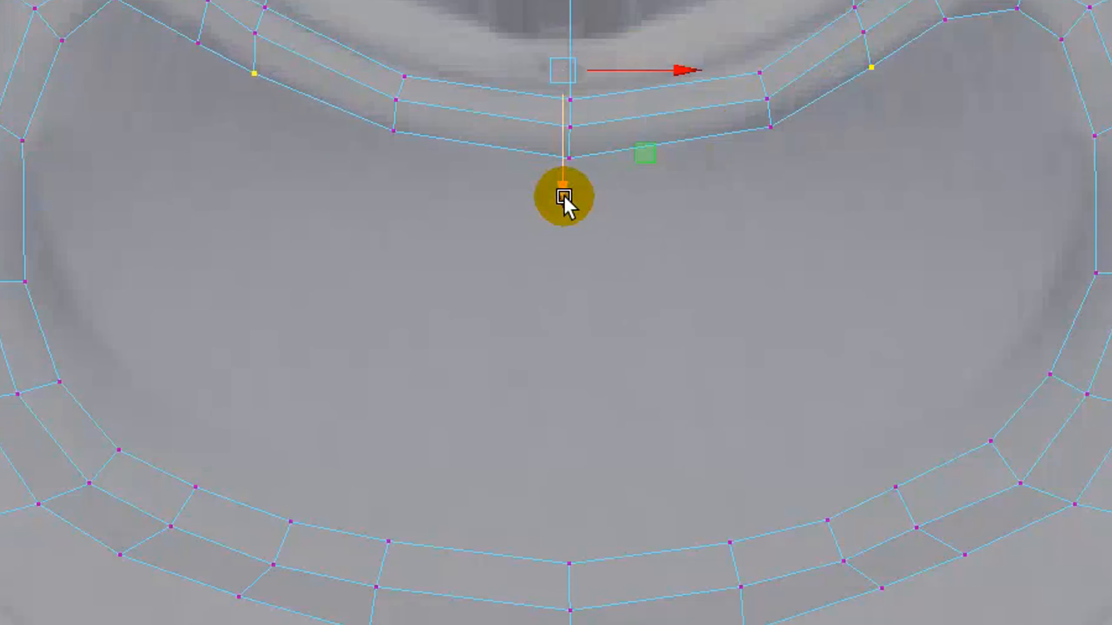
{"action": "left_click", "coordinate": [563, 194]}
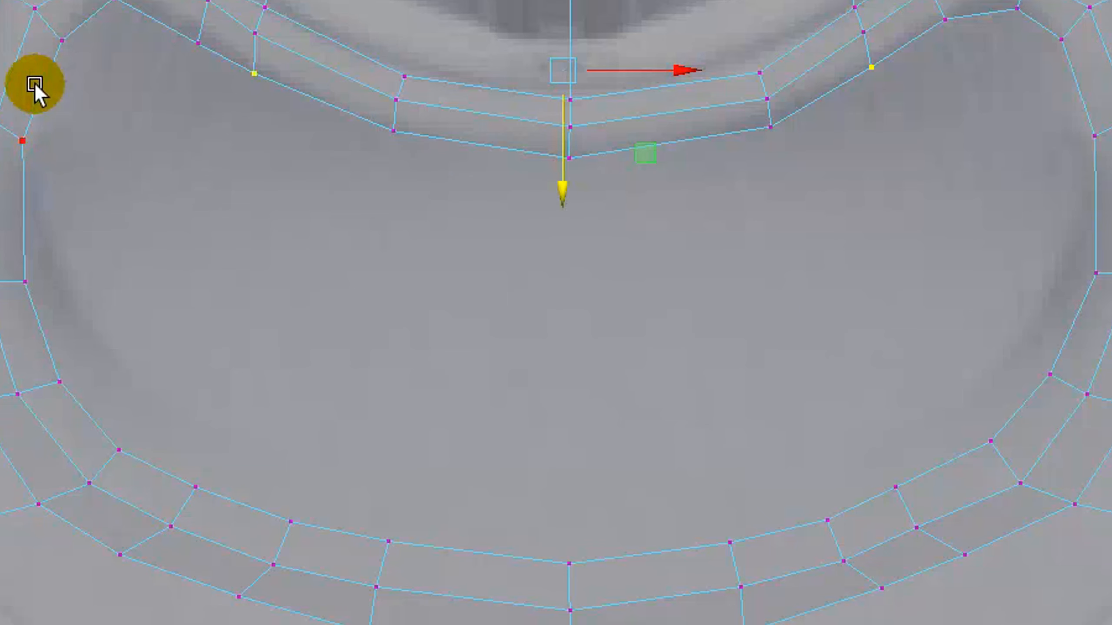
{"action": "key", "text": "space"}
{"action": "key", "text": "space"}
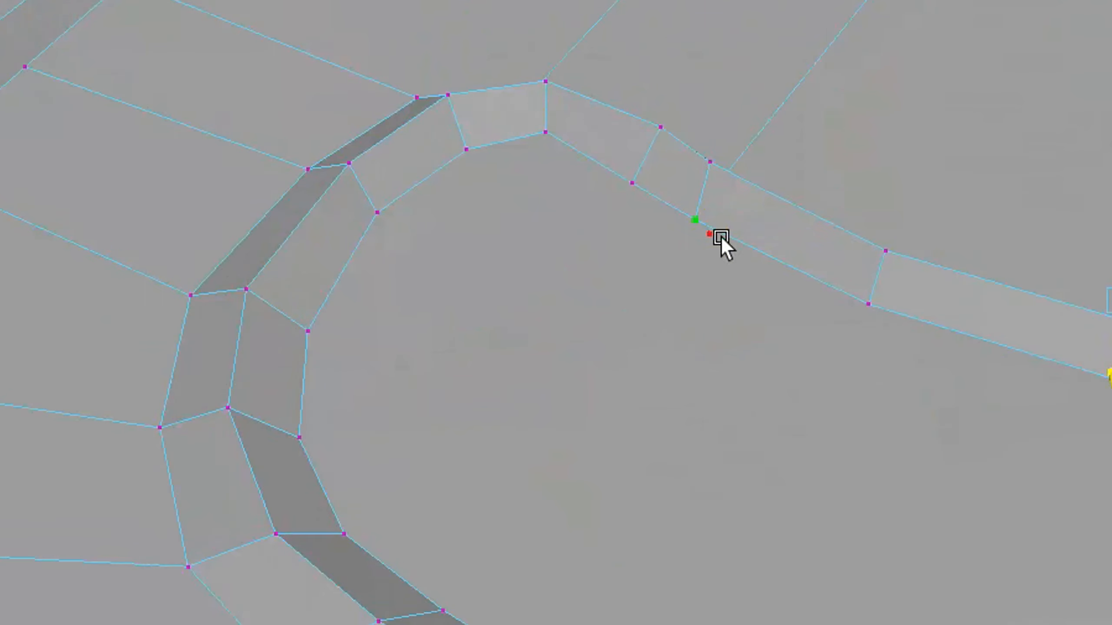
{"action": "left_click_drag", "start_coordinate": [723, 242], "coordinate": [904, 215], "text": "alt"}
{"action": "left_click_drag", "start_coordinate": [805, 269], "coordinate": [761, 273], "text": "alt"}
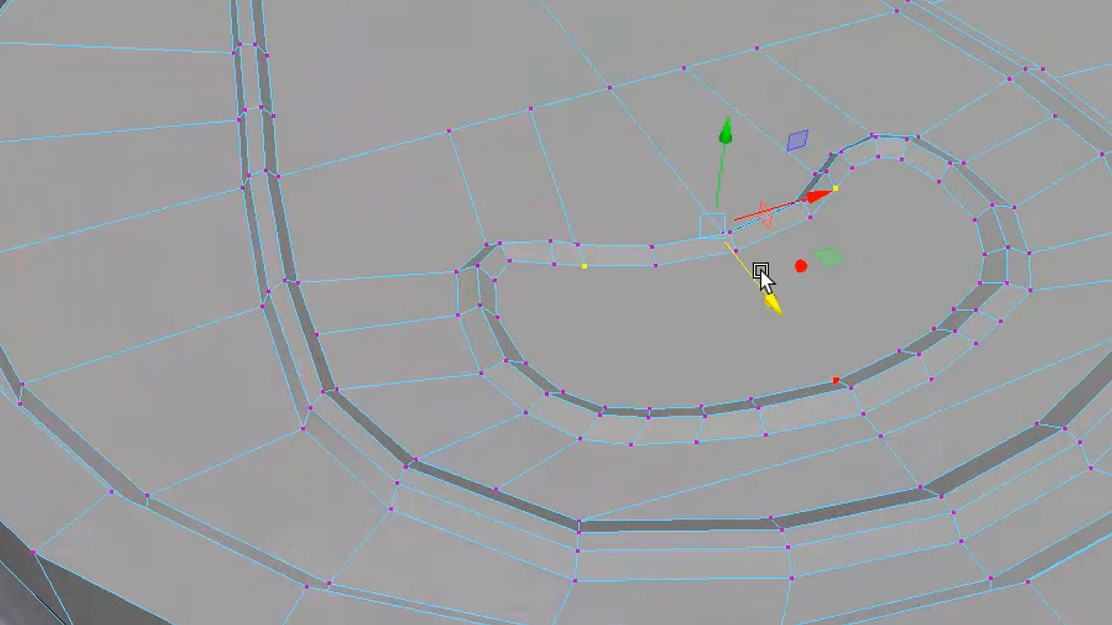
{"action": "right_click_drag", "start_coordinate": [761, 273], "coordinate": [764, 258], "text": "alt"}
{"action": "key", "text": "F8"}
Preview the lid smoothed again and examine the opening's upper edge from near and far.
{"action": "scroll", "coordinate": [33, 195], "scroll_direction": "down", "scroll_amount": 5}
{"action": "left_click", "coordinate": [5, 193]}
{"action": "scroll", "coordinate": [345, 264], "scroll_direction": "up", "scroll_amount": 9}
{"action": "left_click", "coordinate": [581, 298]}
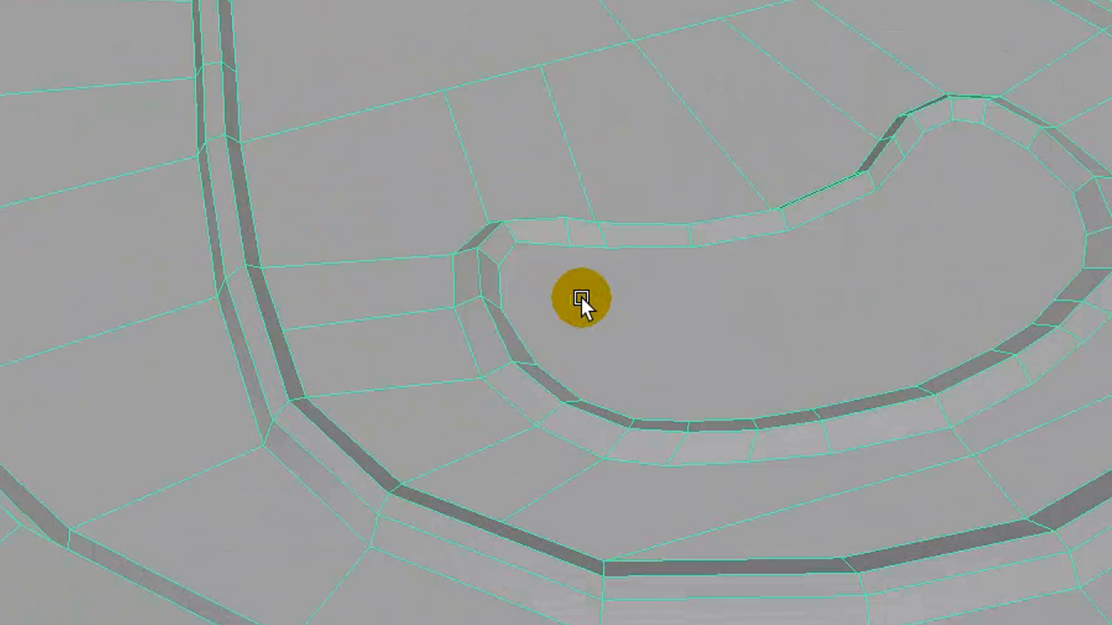
{"action": "key", "text": "3"}
{"action": "left_click_drag", "start_coordinate": [598, 320], "coordinate": [467, 308], "text": "alt"}
{"action": "scroll", "coordinate": [387, 333], "scroll_direction": "down", "scroll_amount": 9}
{"action": "left_click", "coordinate": [44, 158]}
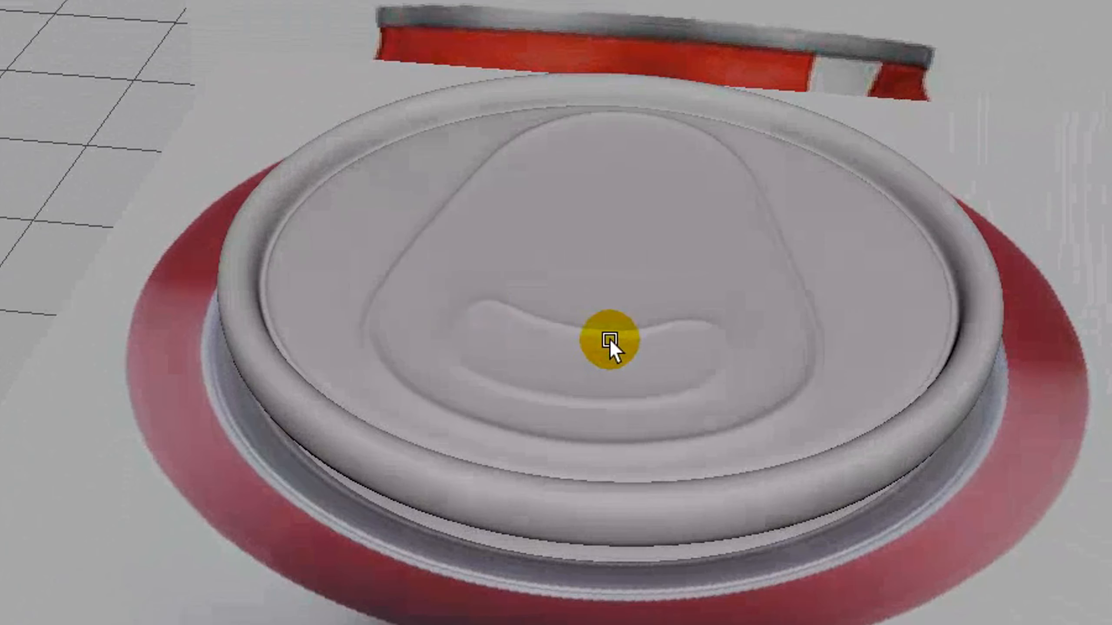
{"action": "scroll", "coordinate": [610, 340], "scroll_direction": "up", "scroll_amount": 6}
{"action": "left_click_drag", "start_coordinate": [611, 355], "coordinate": [709, 422], "text": "alt"}
Return the lid to unsmoothed display and cut an edge with Multi-Cut across the opening's inner face, between its lower and upper borders.
{"action": "left_click", "coordinate": [615, 416]}
{"action": "key", "text": "1"}
{"action": "key", "text": "w"}
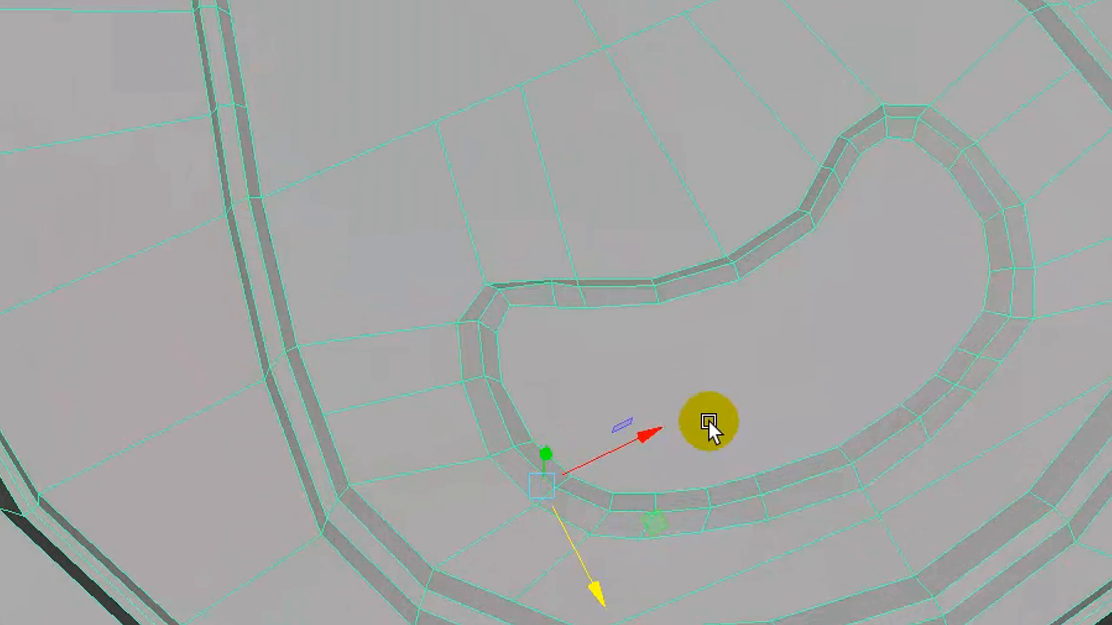
{"action": "scroll", "coordinate": [709, 422], "scroll_direction": "up", "scroll_amount": 3}
{"action": "middle_click_drag", "start_coordinate": [573, 344], "coordinate": [510, 302], "text": "alt"}
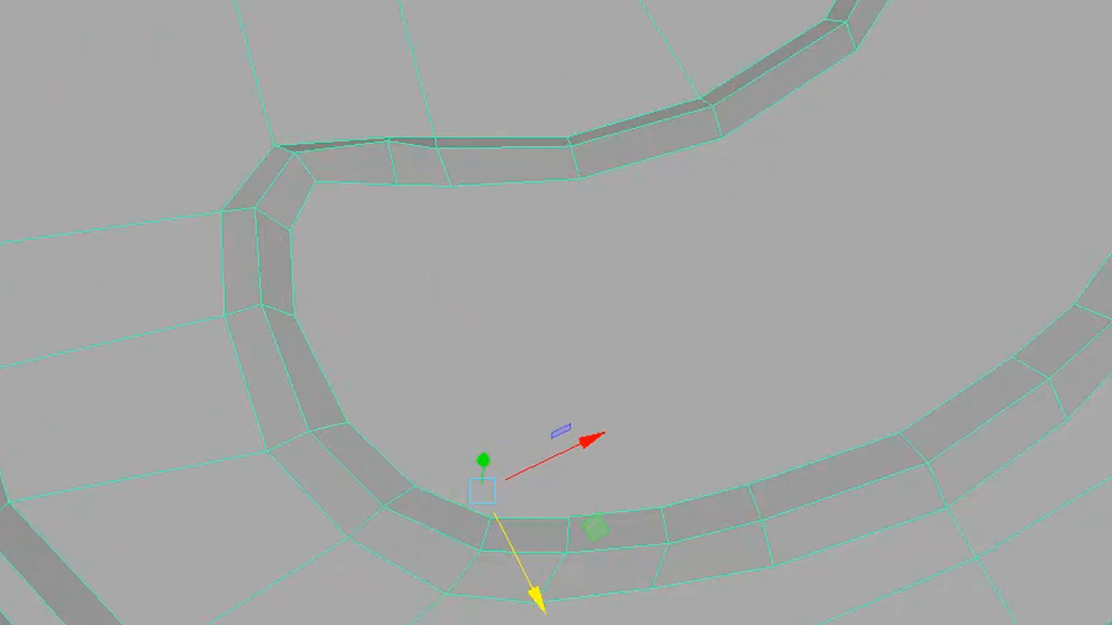
{"action": "left_click", "coordinate": [372, 12]}
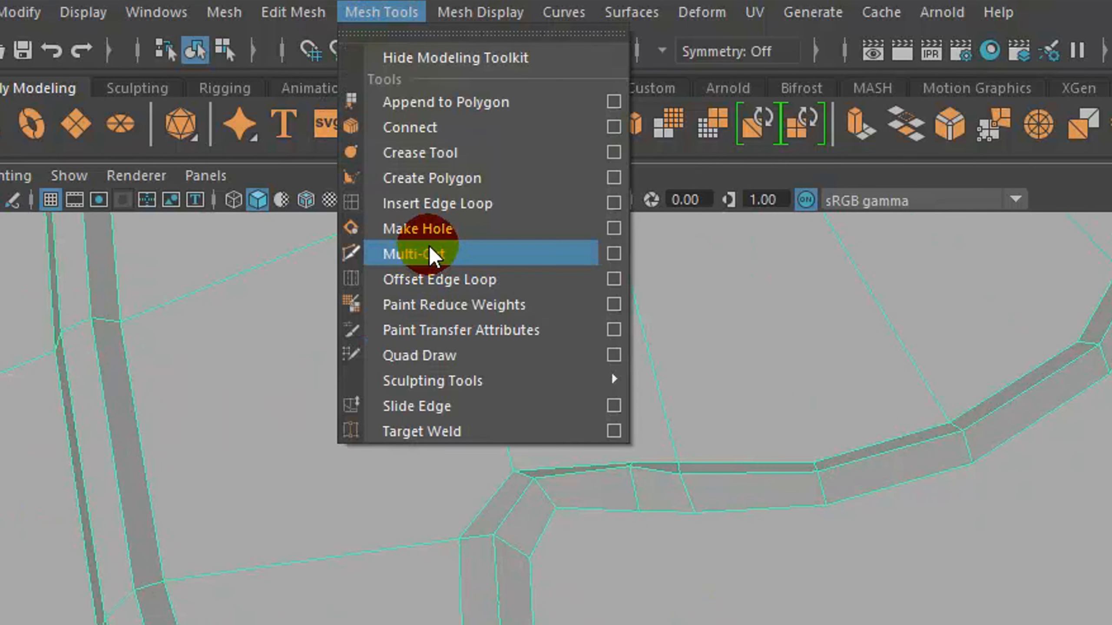
{"action": "left_click", "coordinate": [452, 256]}
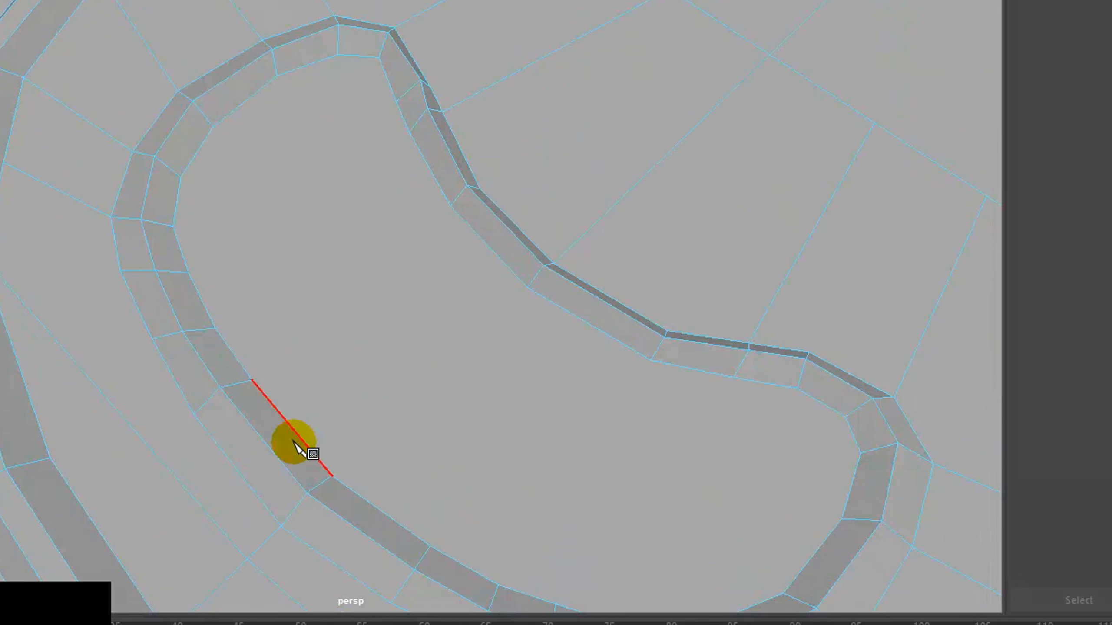
{"action": "left_click_drag", "start_coordinate": [308, 429], "coordinate": [252, 380]}
{"action": "left_click", "coordinate": [252, 380]}
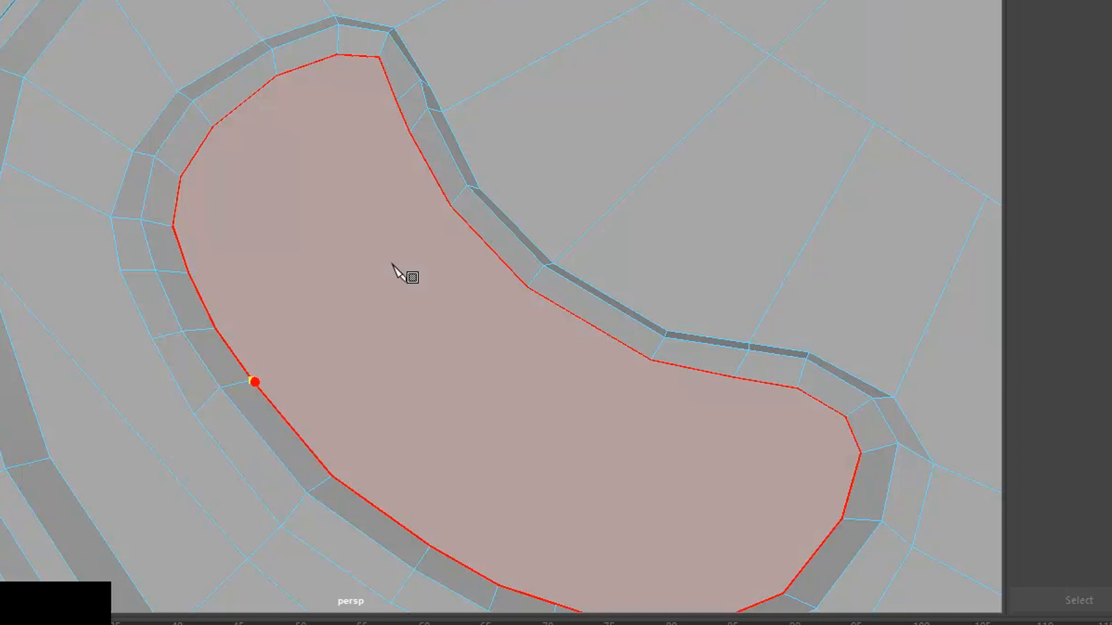
{"action": "left_click", "coordinate": [450, 207]}
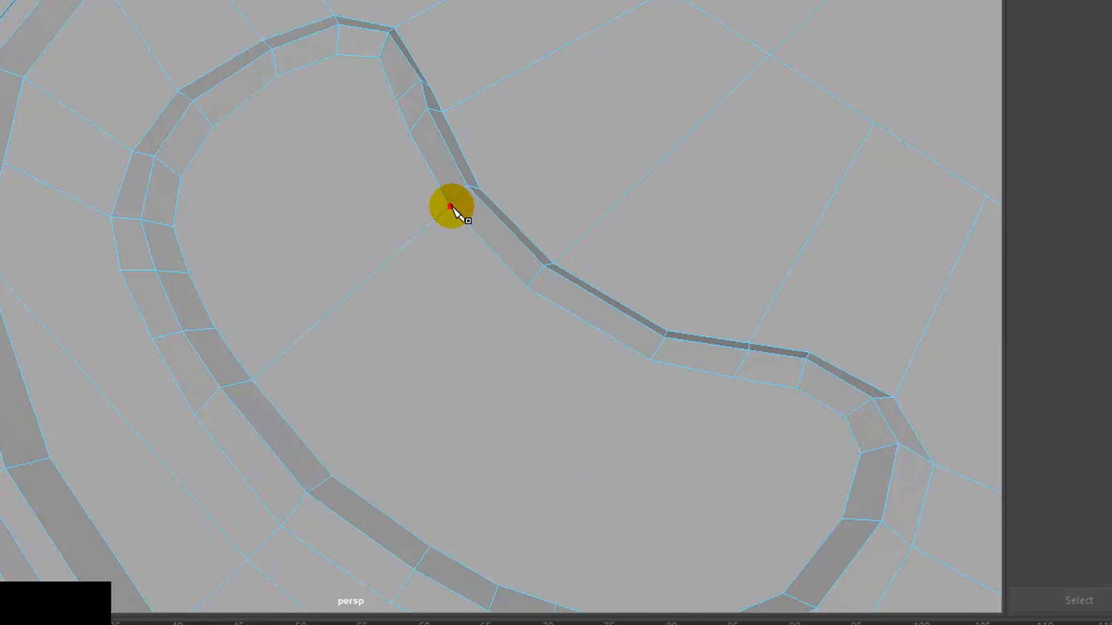
Cut two more edges across the opening's inner face, joining facing vertices at and beyond its centre, and leave the Multi-Cut tool.
{"action": "left_click", "coordinate": [332, 476]}
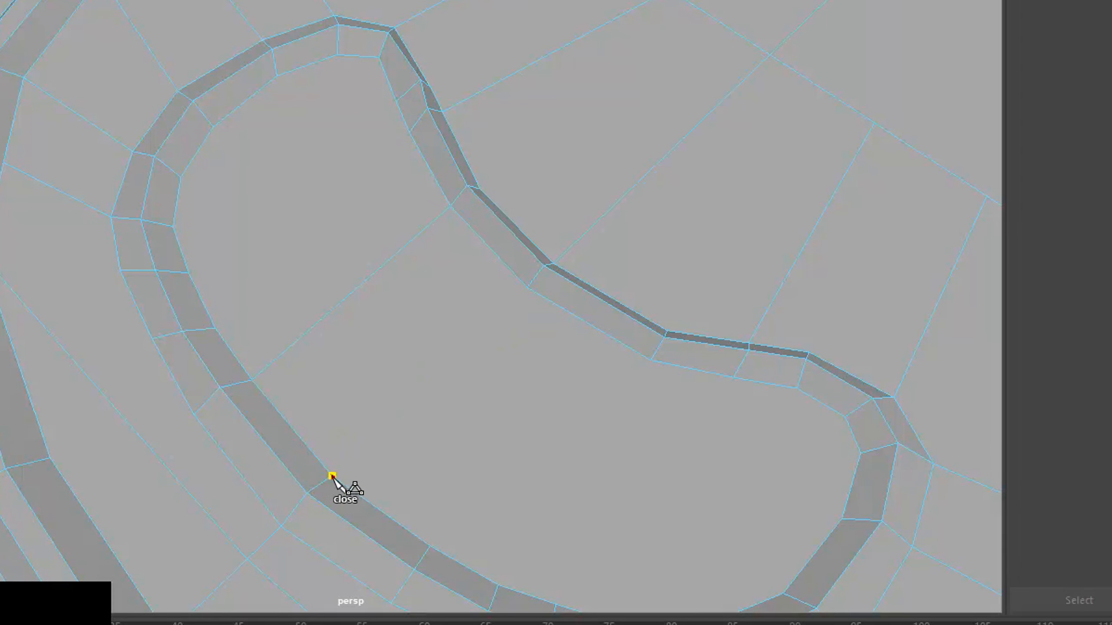
{"action": "left_click", "coordinate": [527, 290]}
{"action": "left_click", "coordinate": [651, 360]}
{"action": "middle_click_drag", "start_coordinate": [626, 372], "coordinate": [576, 270], "text": "alt"}
{"action": "left_click", "coordinate": [361, 403]}
{"action": "left_click", "coordinate": [586, 230]}
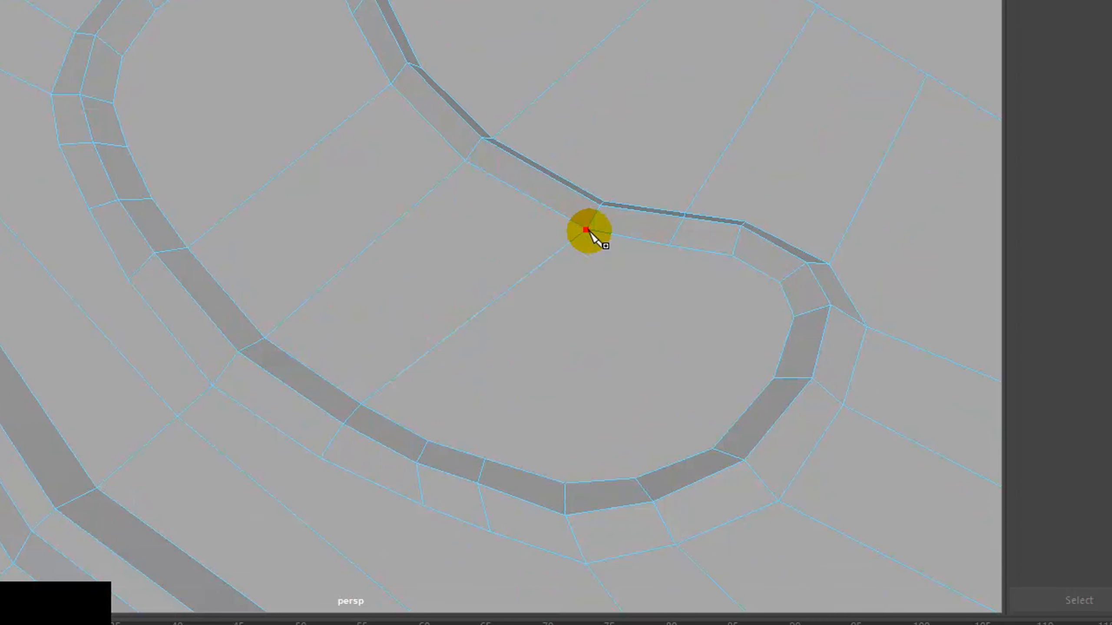
{"action": "left_click_drag", "start_coordinate": [612, 238], "coordinate": [733, 206], "text": "alt"}
{"action": "left_click", "coordinate": [337, 36]}
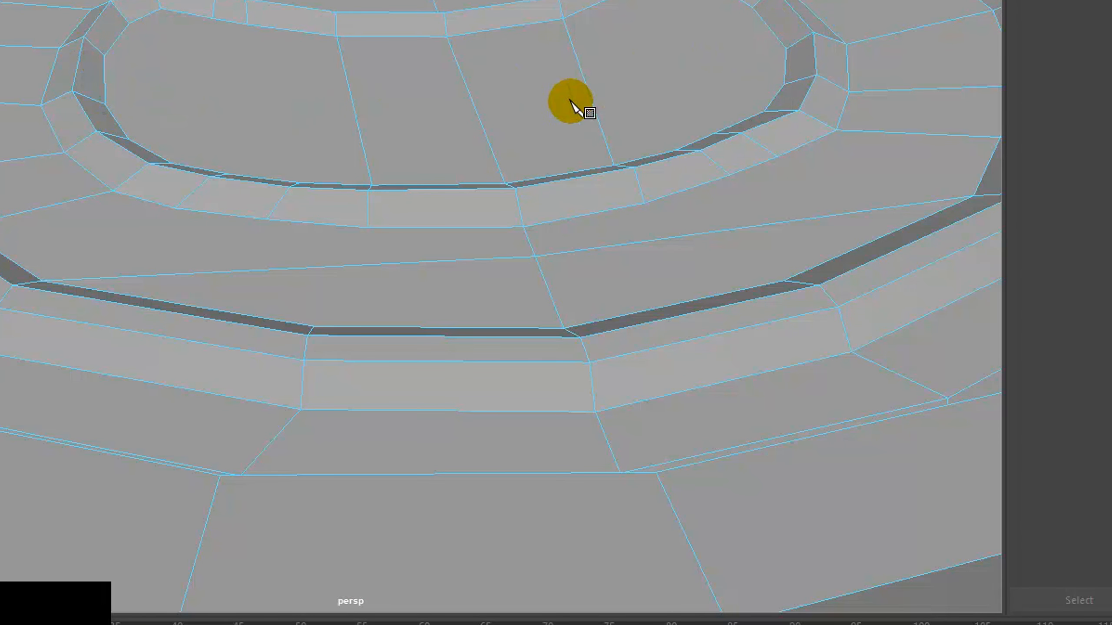
{"action": "scroll", "coordinate": [551, 149], "scroll_direction": "down", "scroll_amount": 5}
{"action": "scroll", "coordinate": [541, 175], "scroll_direction": "down", "scroll_amount": 4}
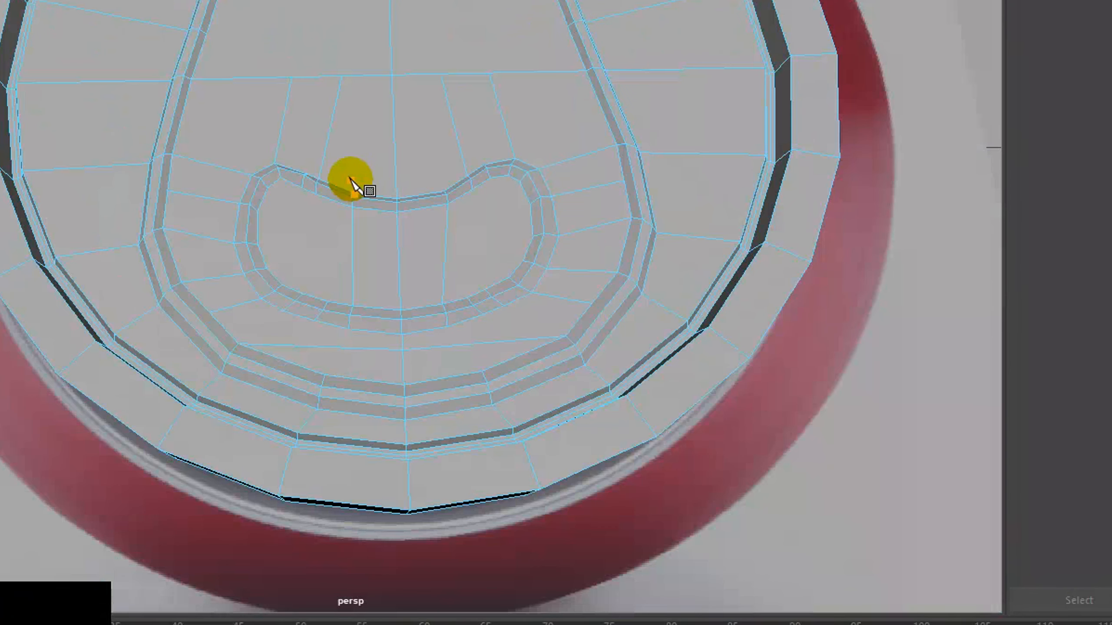
{"action": "scroll", "coordinate": [341, 179], "scroll_direction": "down", "scroll_amount": 4}
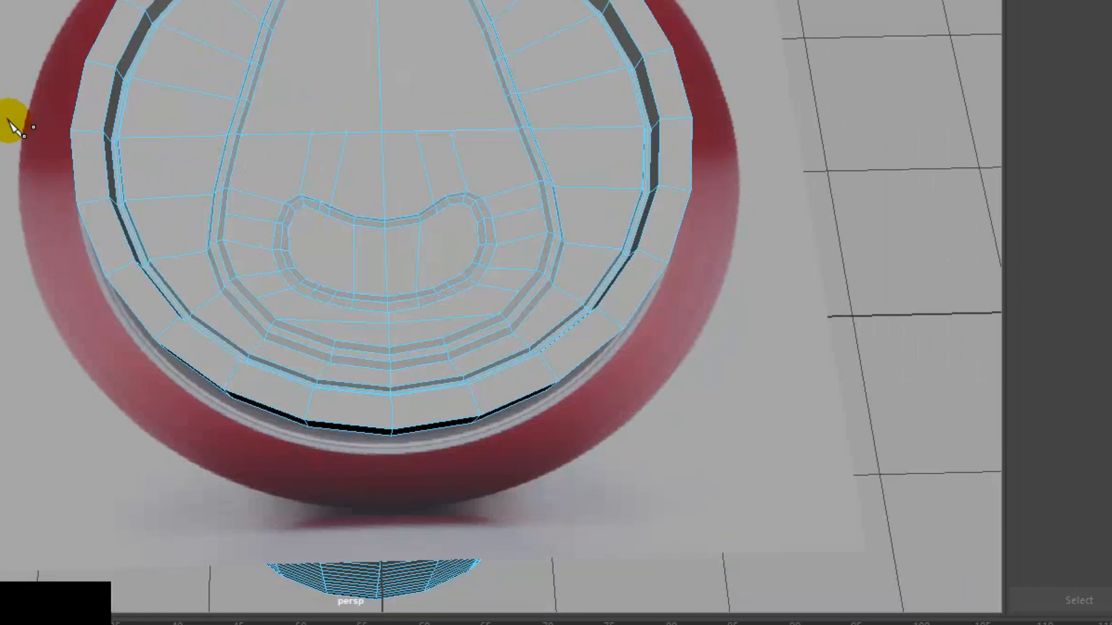
{"action": "left_click_drag", "start_coordinate": [2, 124], "coordinate": [0, 93], "text": "alt"}
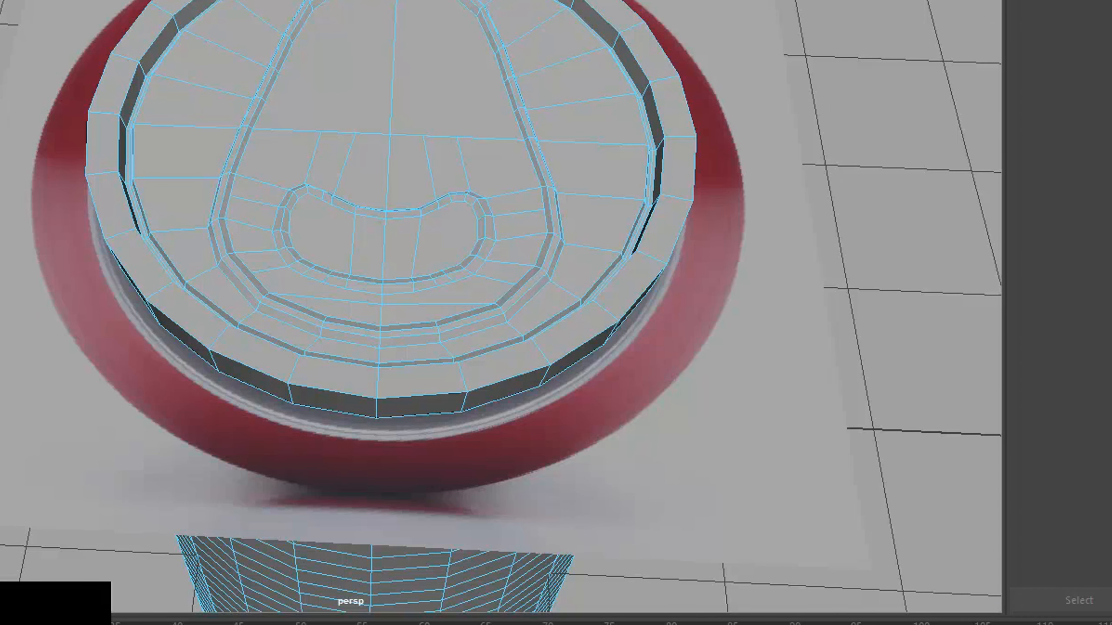
{"action": "key", "text": "q"}
{"action": "left_click", "coordinate": [0, 93]}
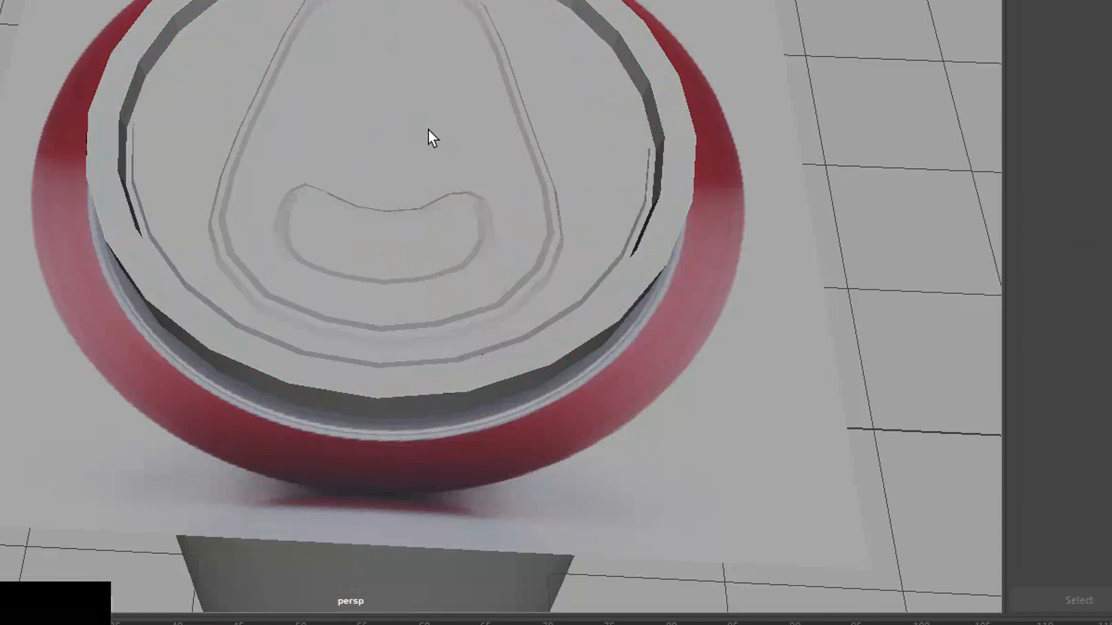
Preview the lid smoothed and examine the opening with its new cross edges from several angles.
{"action": "left_click", "coordinate": [419, 132]}
{"action": "key", "text": "3"}
{"action": "scroll", "coordinate": [420, 134], "scroll_direction": "up", "scroll_amount": 5}
{"action": "scroll", "coordinate": [175, 151], "scroll_direction": "down", "scroll_amount": 5}
{"action": "left_click", "coordinate": [2, 206]}
{"action": "left_click_drag", "start_coordinate": [137, 209], "coordinate": [373, 215], "text": "alt"}
{"action": "left_click", "coordinate": [372, 214]}
{"action": "left_click_drag", "start_coordinate": [413, 245], "coordinate": [301, 249], "text": "alt"}
{"action": "middle_click_drag", "start_coordinate": [409, 236], "coordinate": [358, 244], "text": "alt"}
{"action": "right_click_drag", "start_coordinate": [358, 244], "coordinate": [670, 207], "text": "alt"}
{"action": "left_click_drag", "start_coordinate": [363, 255], "coordinate": [523, 227], "text": "alt"}
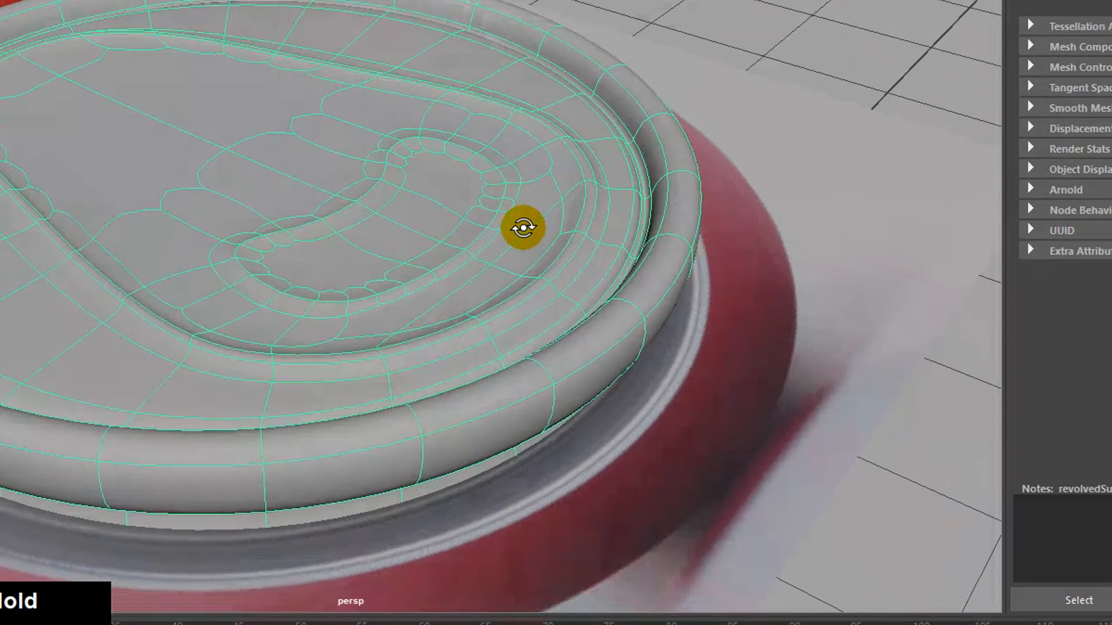
{"action": "middle_click_drag", "start_coordinate": [479, 221], "coordinate": [571, 252], "text": "alt"}
{"action": "left_click_drag", "start_coordinate": [571, 252], "coordinate": [486, 287], "text": "alt"}
{"action": "left_click", "coordinate": [905, 6]}
{"action": "left_click_drag", "start_coordinate": [670, 215], "coordinate": [707, 211], "text": "alt"}
{"action": "left_click", "coordinate": [555, 190]}
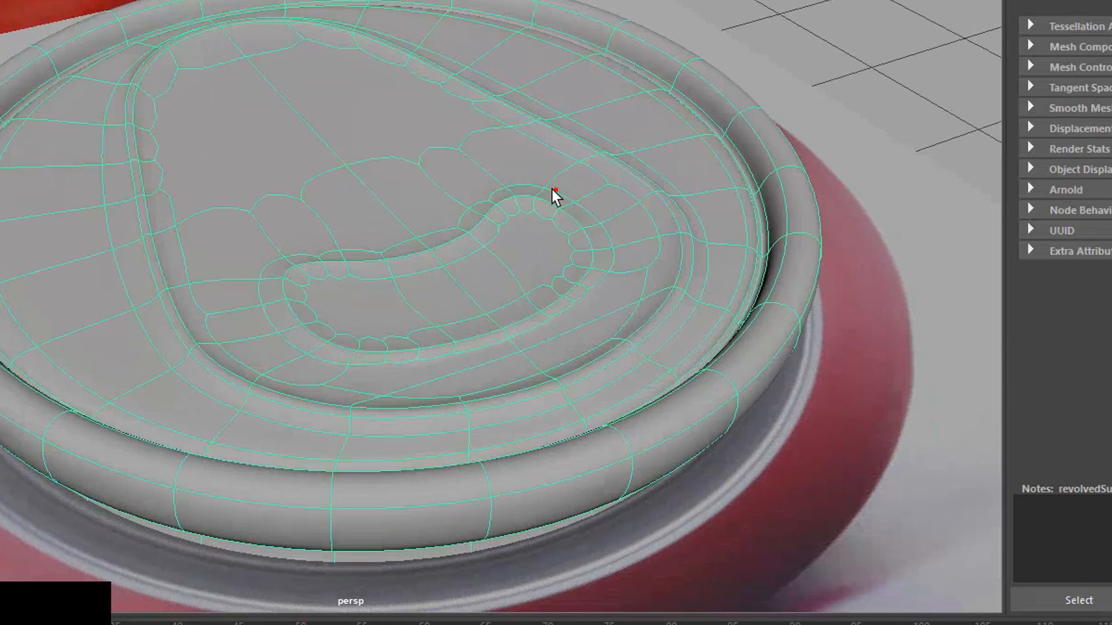
Return the lid to unsmoothed display and compare its topology with the reference image in the top view.
{"action": "key", "text": "1"}
{"action": "left_click_drag", "start_coordinate": [519, 204], "coordinate": [560, 265], "text": "alt"}
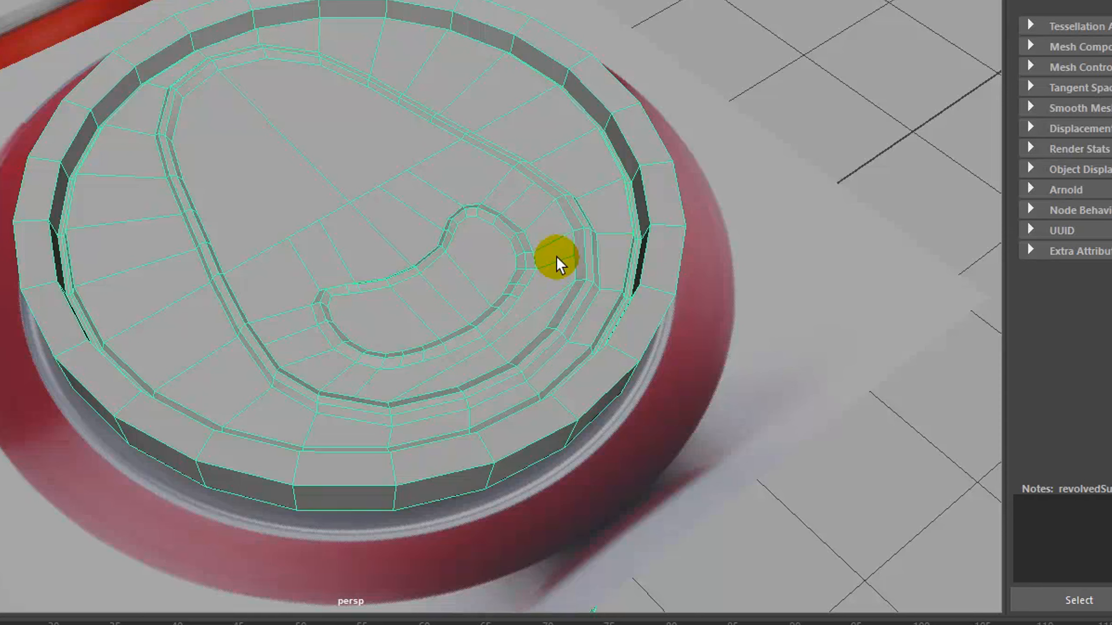
{"action": "left_click_drag", "start_coordinate": [481, 180], "coordinate": [472, 258], "text": "alt"}
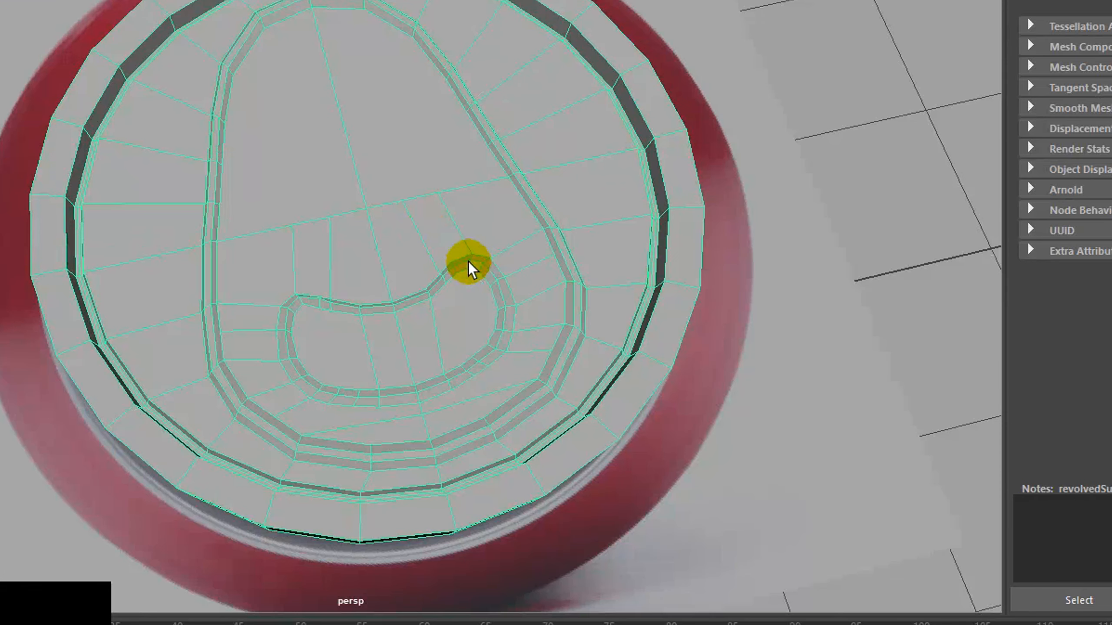
{"action": "key", "text": "space"}
{"action": "key", "text": "space"}
{"action": "scroll", "coordinate": [312, 197], "scroll_direction": "down", "scroll_amount": 10}
{"action": "scroll", "coordinate": [350, 206], "scroll_direction": "up", "scroll_amount": 5}
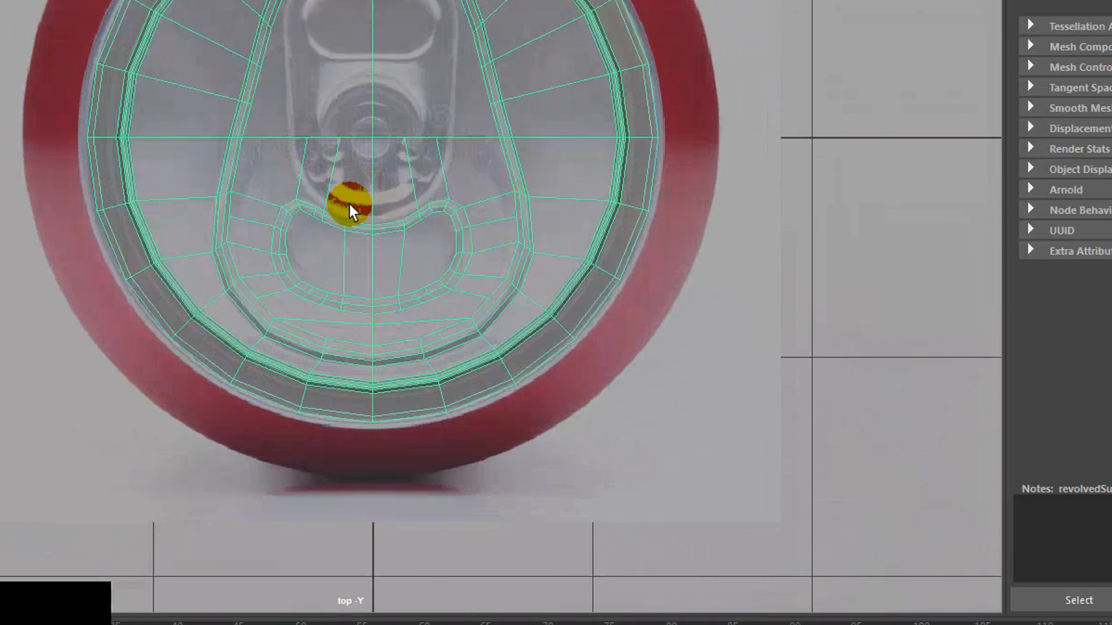
{"action": "scroll", "coordinate": [269, 186], "scroll_direction": "up", "scroll_amount": 2}
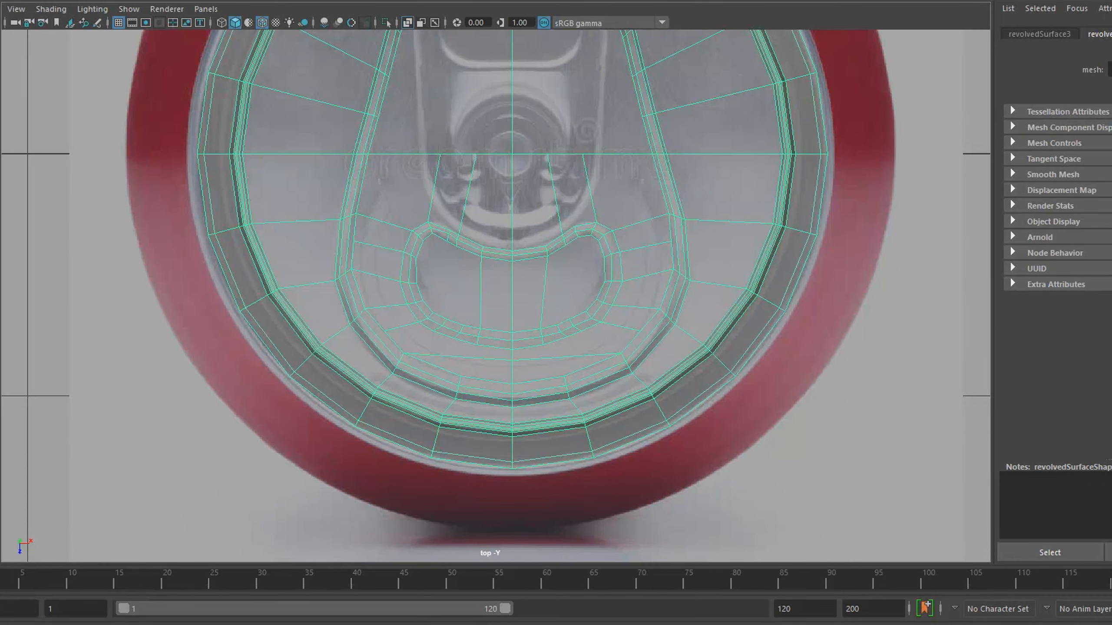
Switch to the Photos app, examine the colour-marked outlines around the opening in Coke Can Top View02.jpg, and close the image.
{"action": "left_click", "coordinate": [933, 622]}
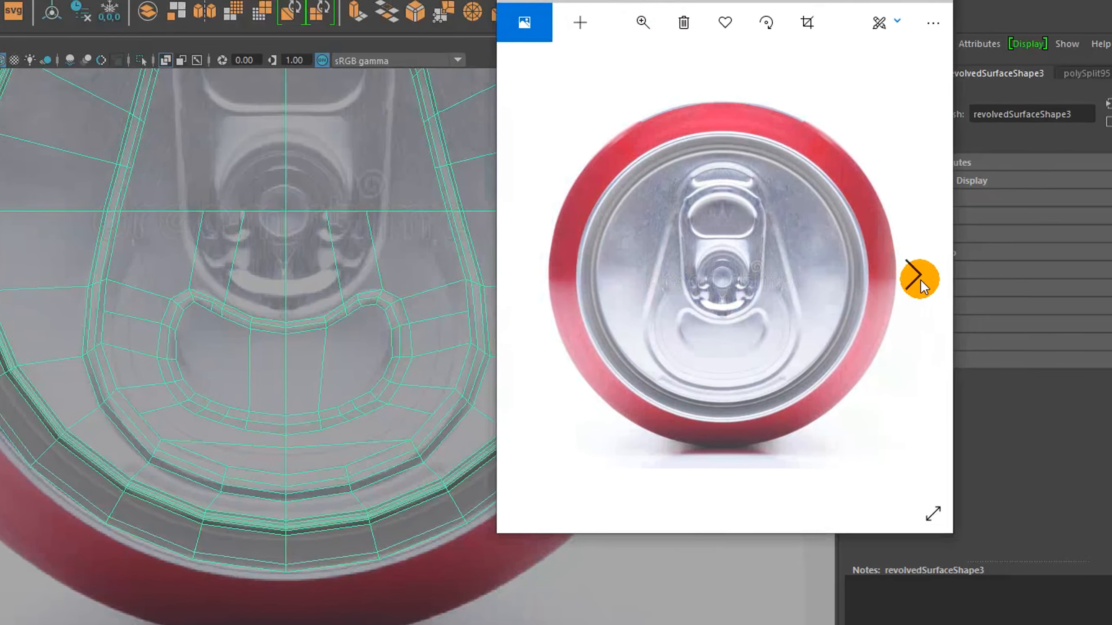
{"action": "left_click", "coordinate": [1062, 210]}
{"action": "left_click", "coordinate": [537, 360]}
{"action": "left_click", "coordinate": [482, 51]}
{"action": "left_click_drag", "start_coordinate": [400, 97], "coordinate": [444, 97]}
{"action": "left_click_drag", "start_coordinate": [588, 420], "coordinate": [429, 264]}
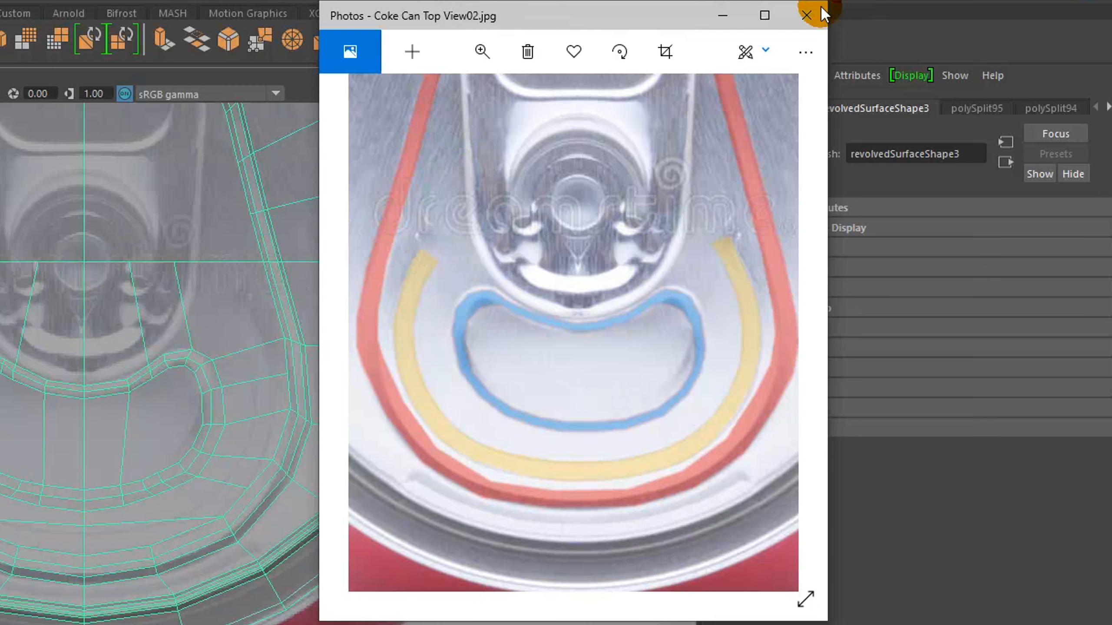
{"action": "left_click", "coordinate": [807, 16]}
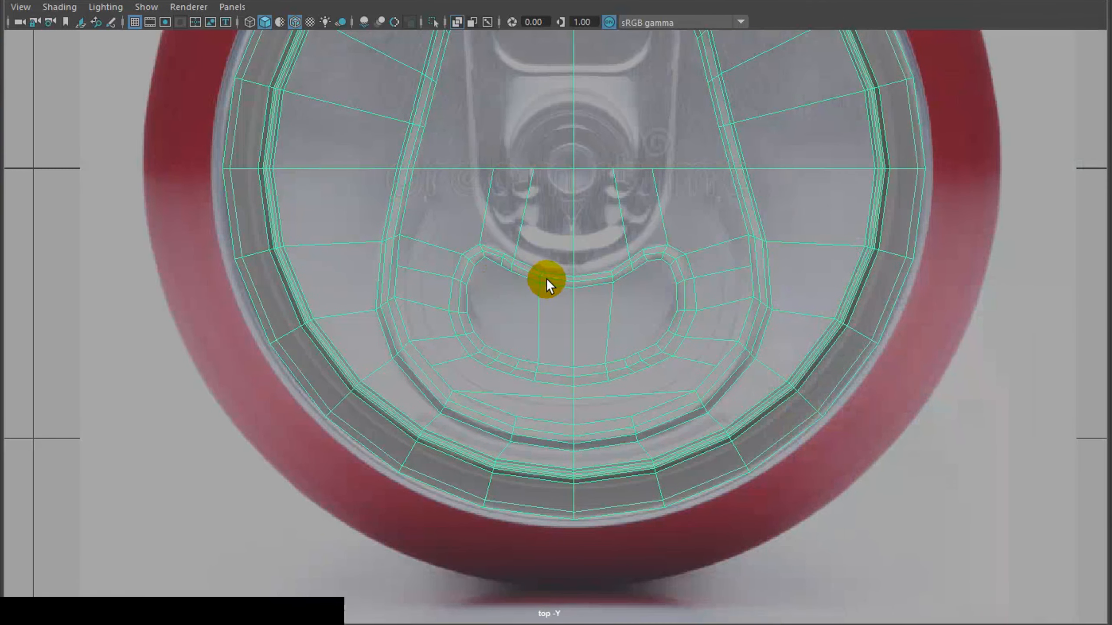
Delete the two cross edges that span the area between the opening's front edge and the surrounding recess rim.
{"action": "middle_click_drag", "start_coordinate": [551, 278], "coordinate": [564, 267], "text": "alt"}
{"action": "right_click_drag", "start_coordinate": [565, 267], "coordinate": [885, 259], "text": "alt"}
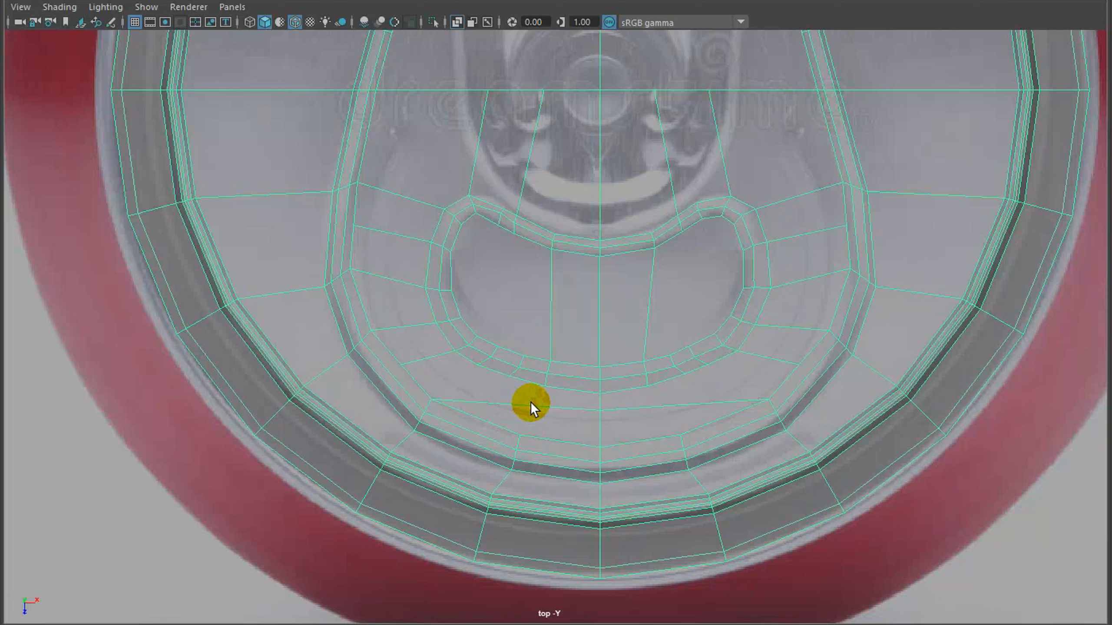
{"action": "right_click_drag", "start_coordinate": [530, 402], "coordinate": [529, 240]}
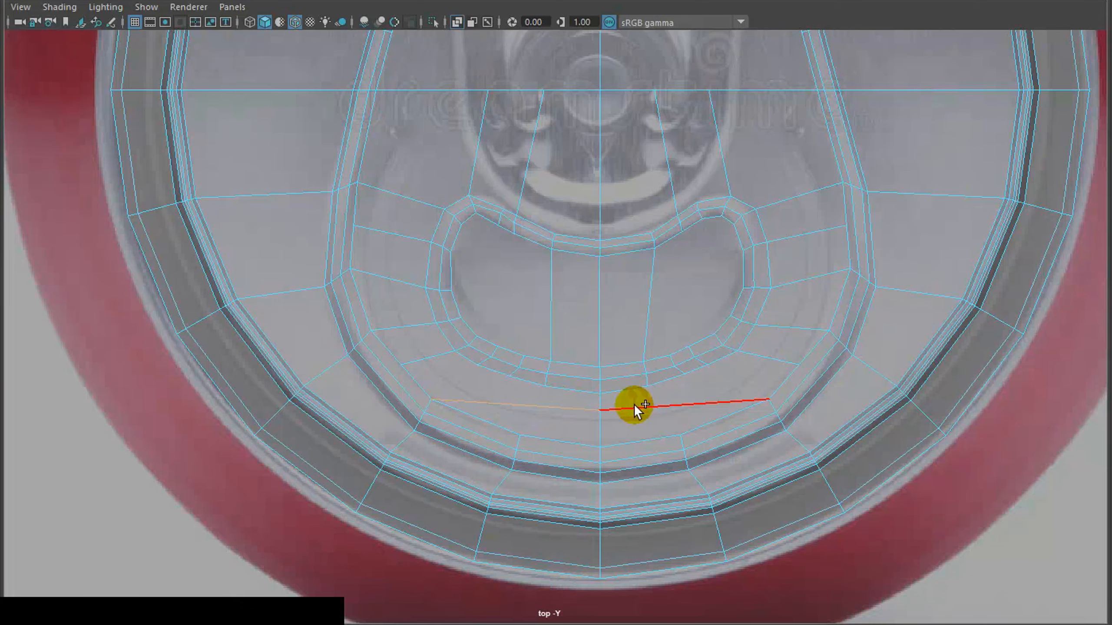
{"action": "left_click", "coordinate": [646, 405], "text": "shift"}
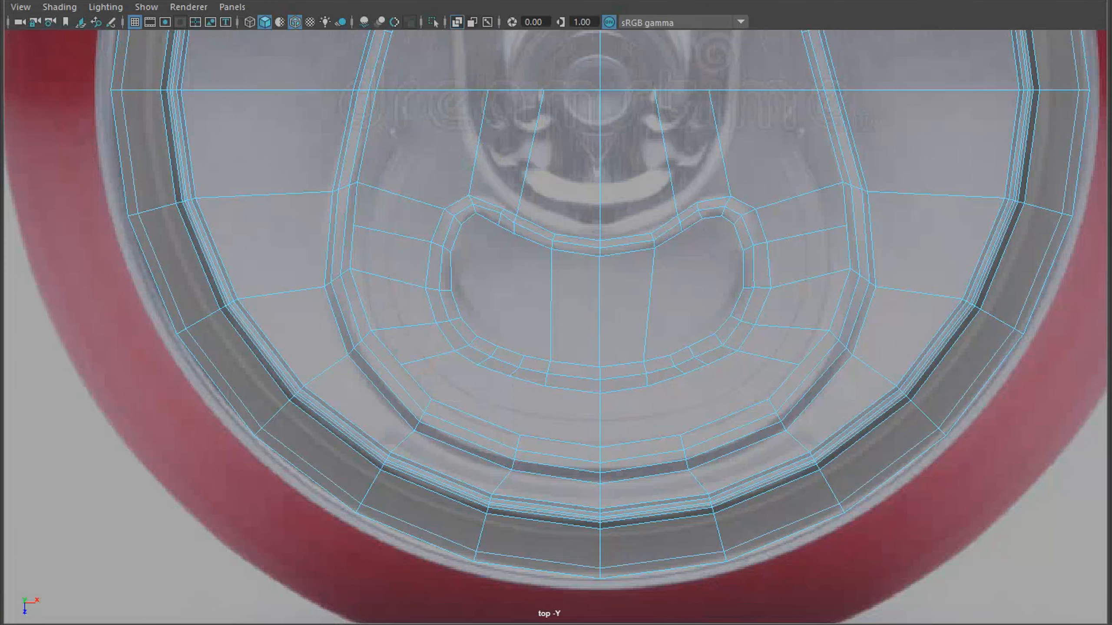
{"action": "left_click", "coordinate": [291, 1]}
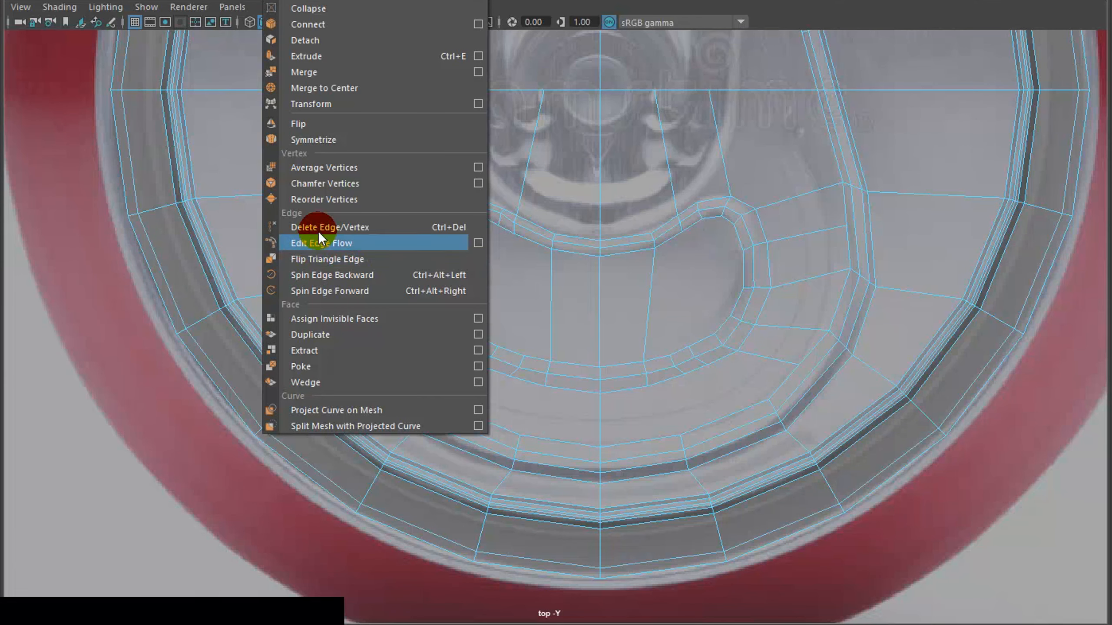
{"action": "left_click", "coordinate": [454, 227]}
{"action": "scroll", "coordinate": [721, 298], "scroll_direction": "up", "scroll_amount": 5}
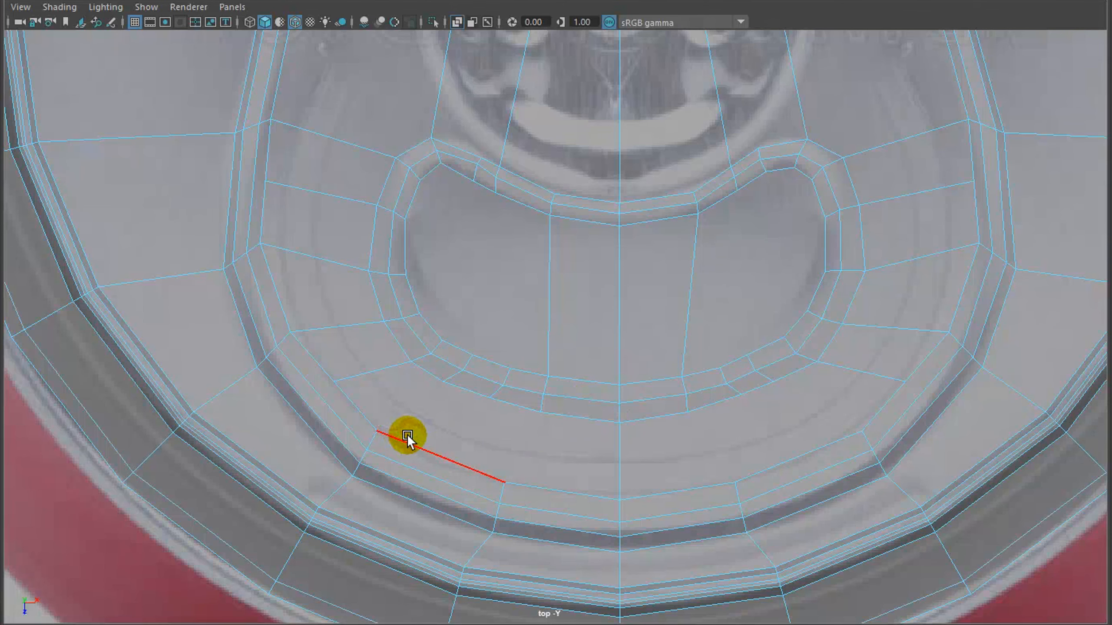
{"action": "left_click", "coordinate": [0, 230]}
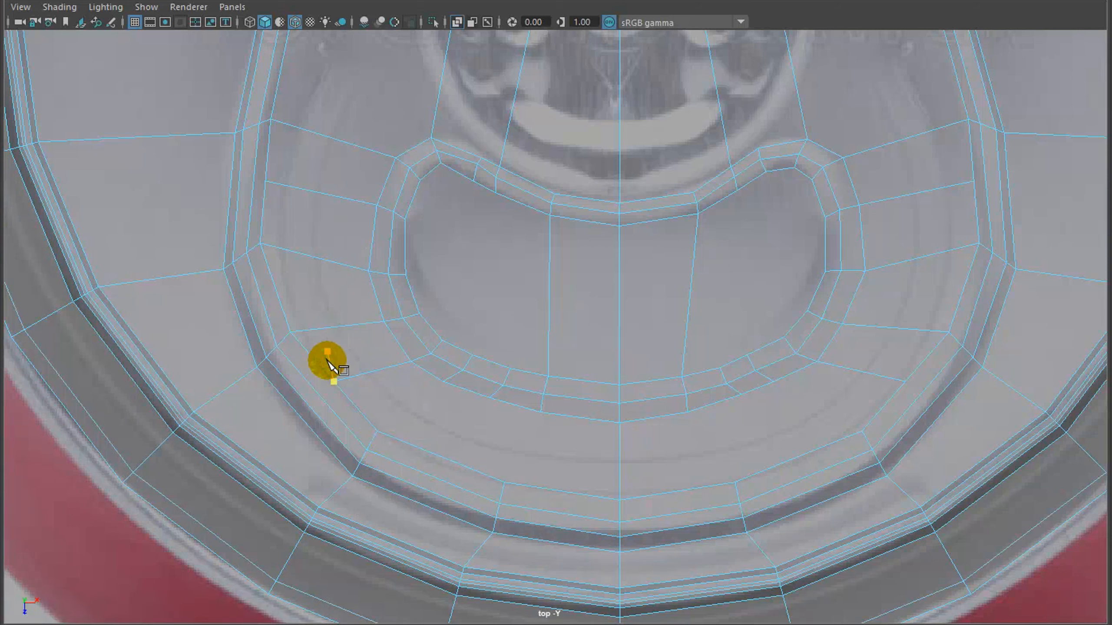
{"action": "left_click", "coordinate": [377, 431]}
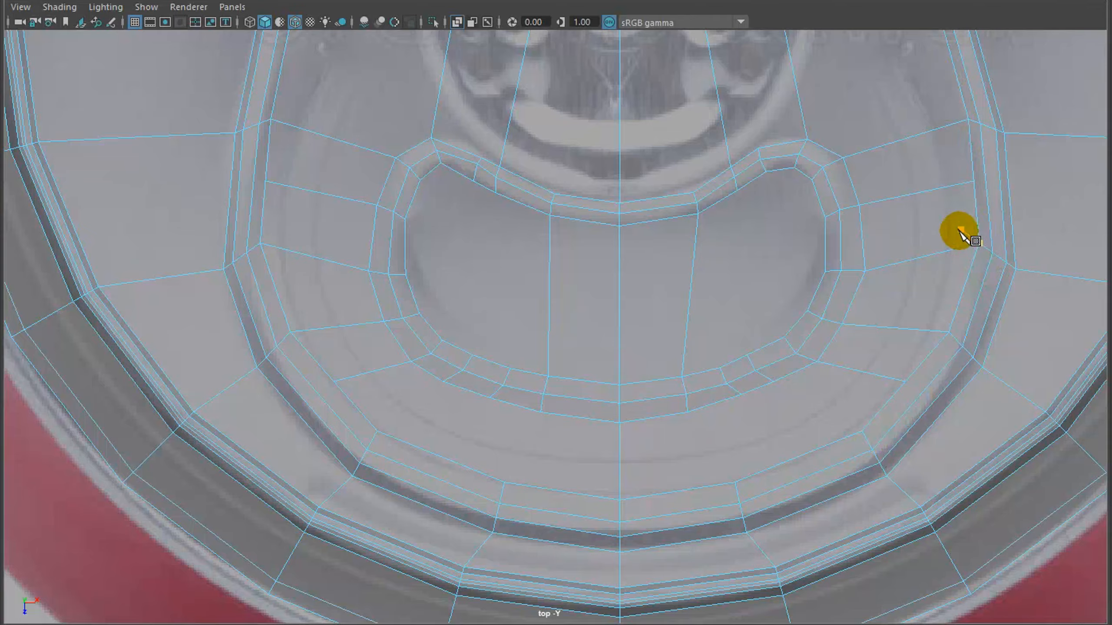
{"action": "scroll", "coordinate": [960, 230], "scroll_direction": "down", "scroll_amount": 5}
{"action": "scroll", "coordinate": [600, 401], "scroll_direction": "up", "scroll_amount": 5}
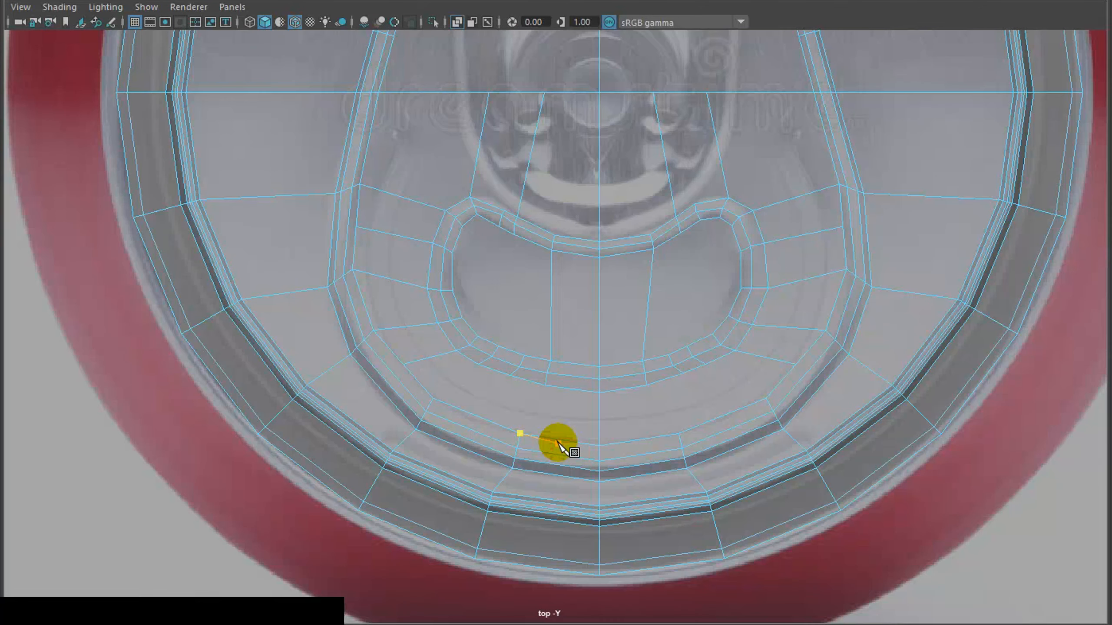
{"action": "left_click_drag", "start_coordinate": [906, 126], "coordinate": [761, 313], "text": "alt"}
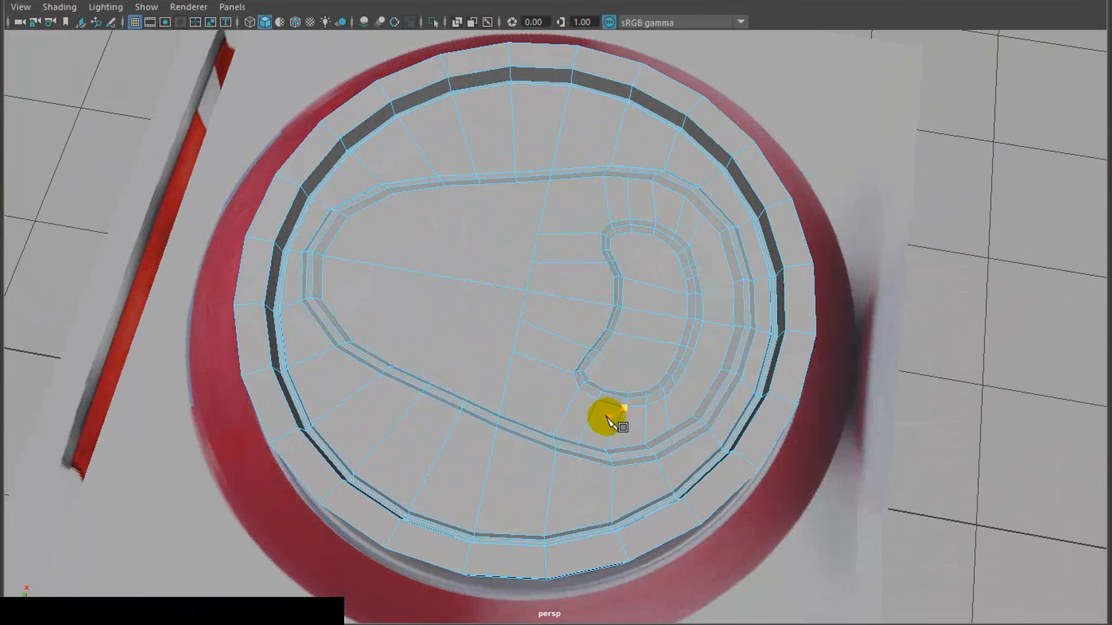
{"action": "key", "text": "space"}
{"action": "key", "text": "space"}
Select the three-face strips flanking the front of the recess rim on both sides, move them slightly outward and scale them slightly wider apart.
{"action": "scroll", "coordinate": [404, 276], "scroll_direction": "up", "scroll_amount": 2}
{"action": "left_click", "coordinate": [422, 409]}
{"action": "scroll", "coordinate": [422, 409], "scroll_direction": "up", "scroll_amount": 2}
{"action": "right_click_drag", "start_coordinate": [412, 282], "coordinate": [412, 327]}
{"action": "left_click", "coordinate": [428, 392]}
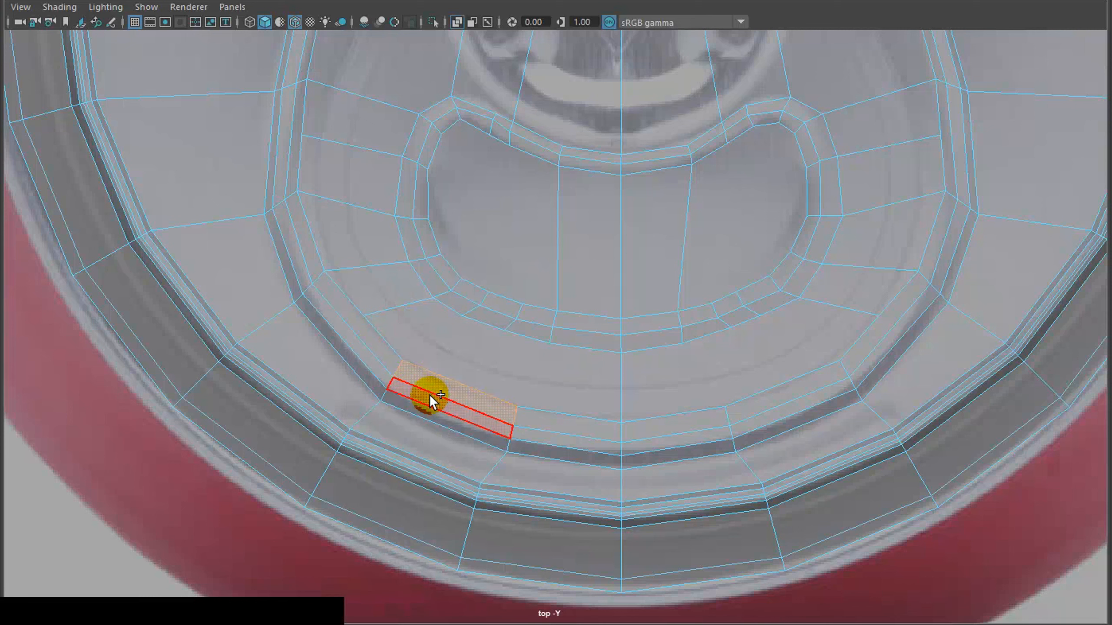
{"action": "left_click", "coordinate": [424, 405], "text": "shift"}
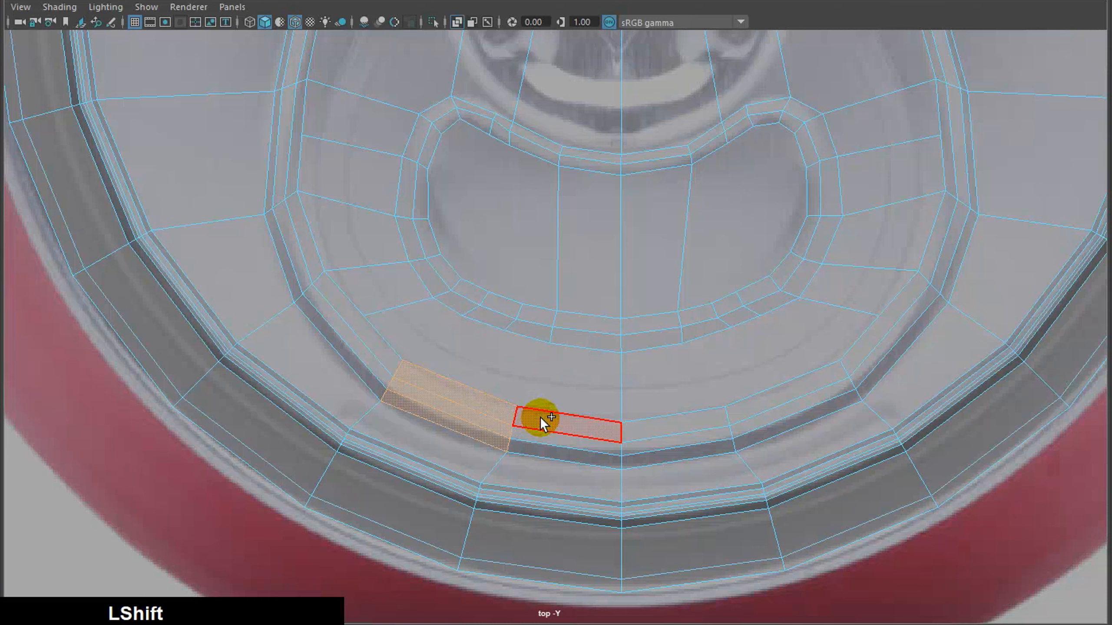
{"action": "left_click", "coordinate": [784, 391], "text": "shift"}
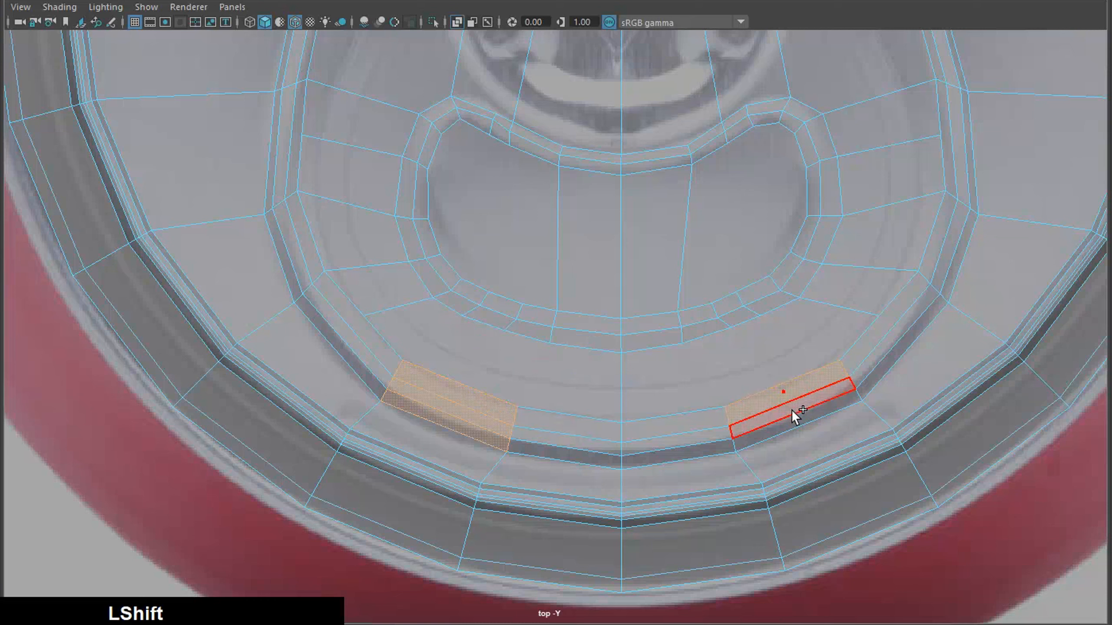
{"action": "left_click", "coordinate": [791, 419], "text": "shift"}
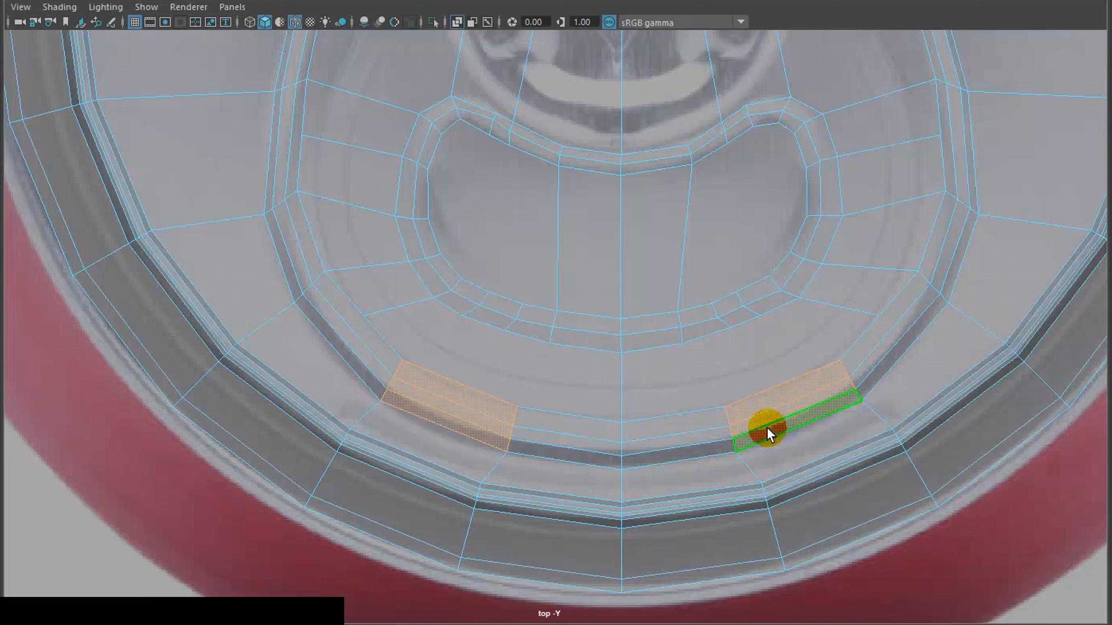
{"action": "key", "text": "w"}
{"action": "left_click_drag", "start_coordinate": [621, 474], "coordinate": [623, 485]}
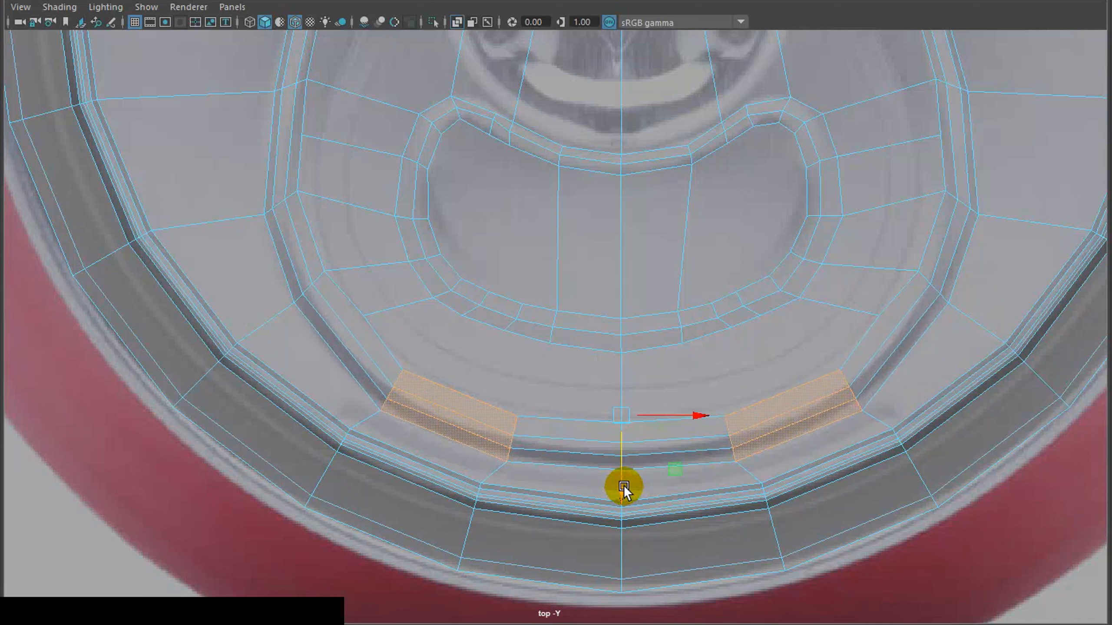
{"action": "left_click_drag", "start_coordinate": [699, 412], "coordinate": [701, 412]}
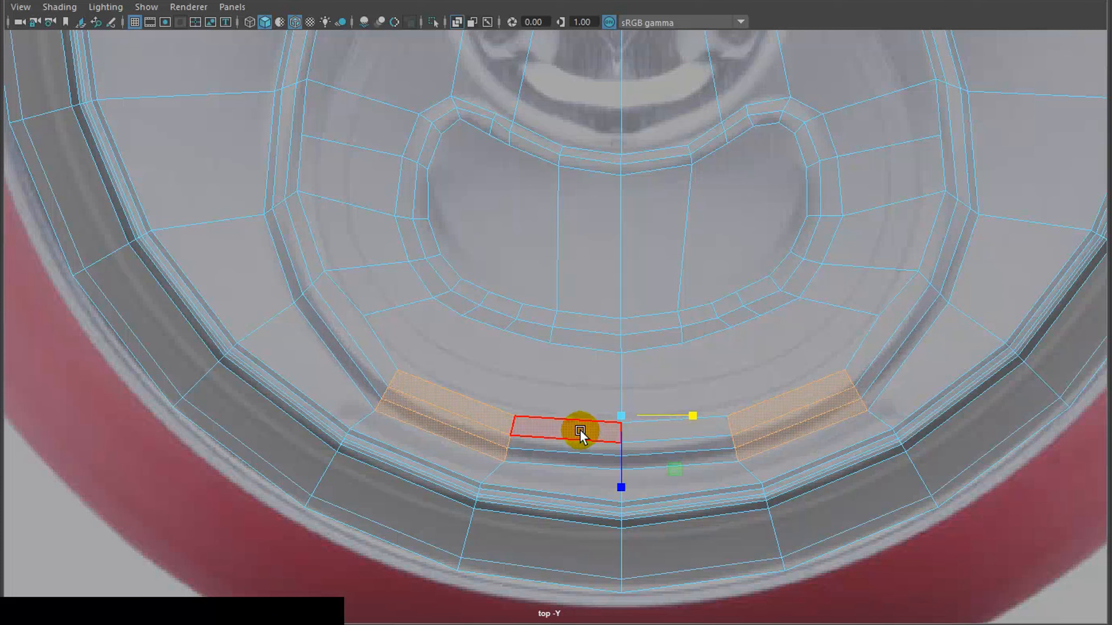
Select the six rim faces at the front centre of the recess and move them slightly toward the can's outer edge.
{"action": "left_click", "coordinate": [577, 430]}
{"action": "left_click", "coordinate": [654, 431], "text": "shift"}
{"action": "left_click_drag", "start_coordinate": [651, 442], "coordinate": [599, 447], "text": "shift"}
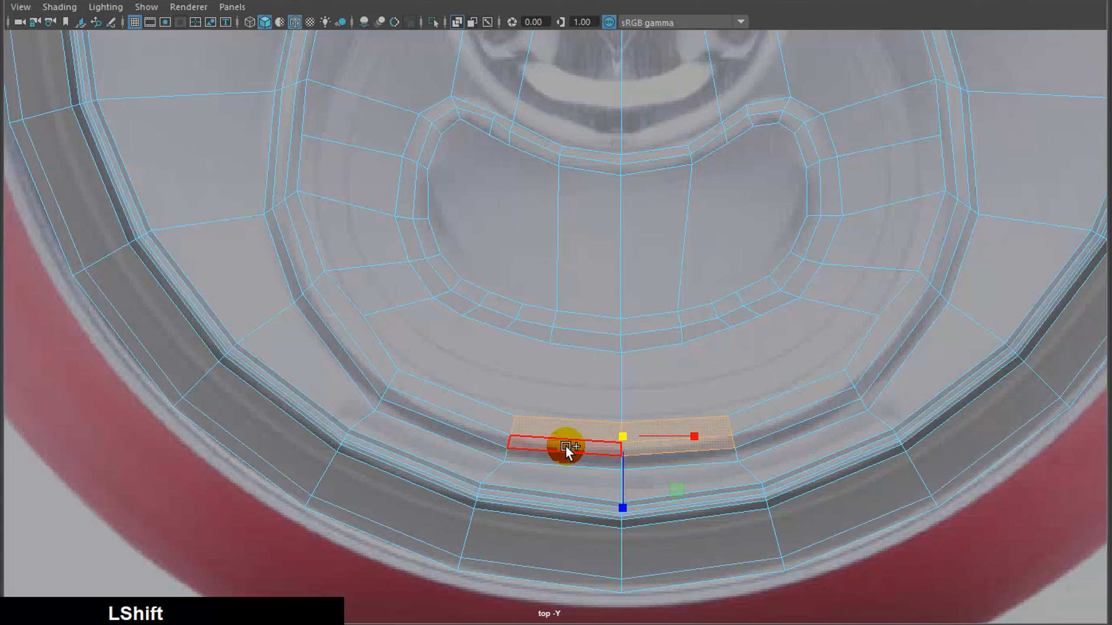
{"action": "scroll", "coordinate": [565, 445], "scroll_direction": "down", "scroll_amount": 10}
{"action": "scroll", "coordinate": [565, 427], "scroll_direction": "up", "scroll_amount": 12}
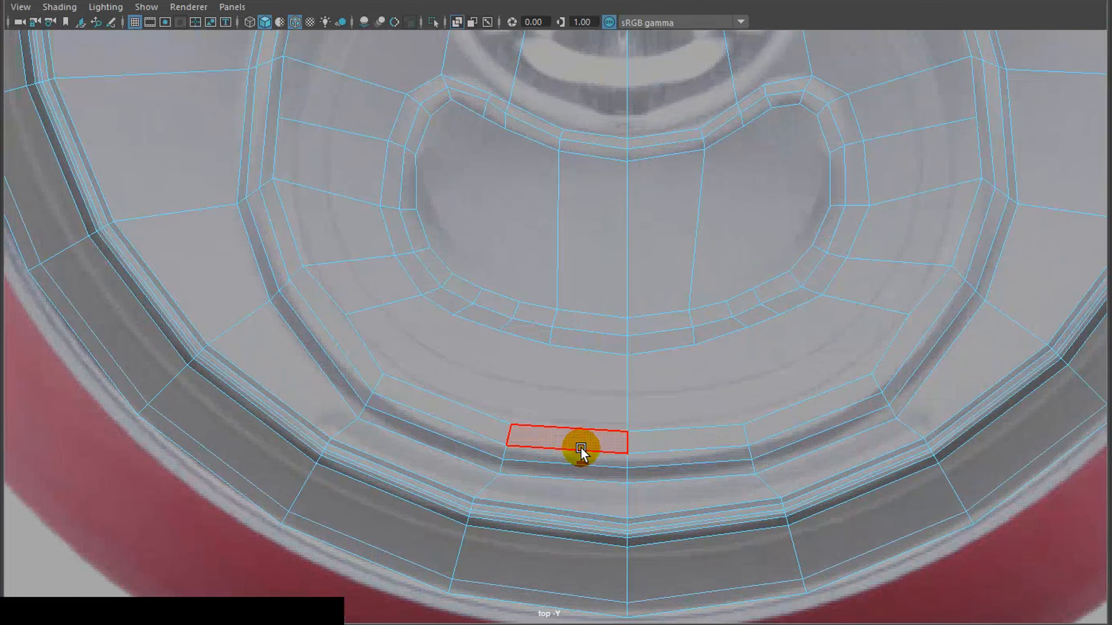
{"action": "left_click", "coordinate": [580, 439]}
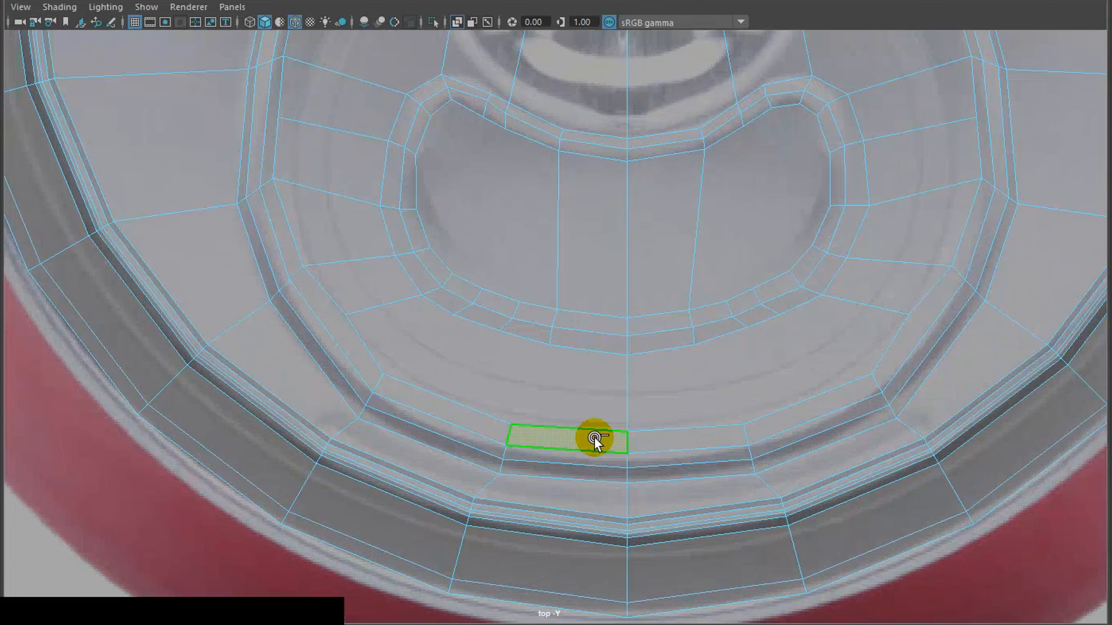
{"action": "mouse_move", "coordinate": [655, 441]}
{"action": "left_mouse_down"}
{"action": "mouse_move", "coordinate": [655, 466]}
{"action": "mouse_move", "coordinate": [615, 468]}
{"action": "mouse_move", "coordinate": [602, 457]}
{"action": "left_mouse_up"}
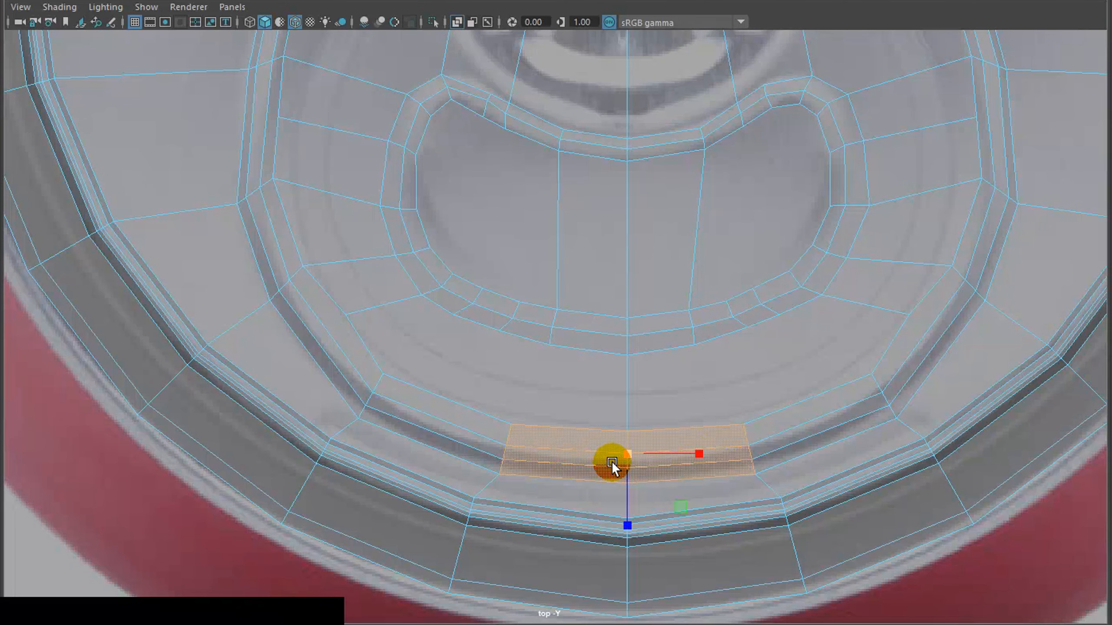
{"action": "left_click_drag", "start_coordinate": [627, 530], "coordinate": [627, 536]}
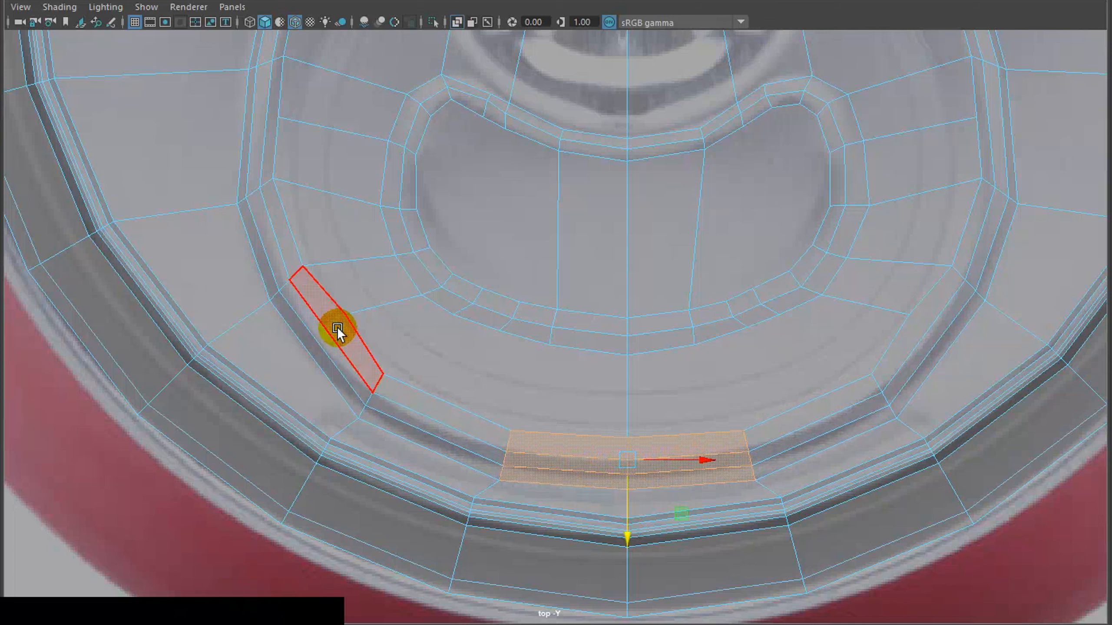
Move the single vertex on each side of the recess's inner outline slightly outward to round the curve.
{"action": "right_click_drag", "start_coordinate": [345, 283], "coordinate": [243, 285]}
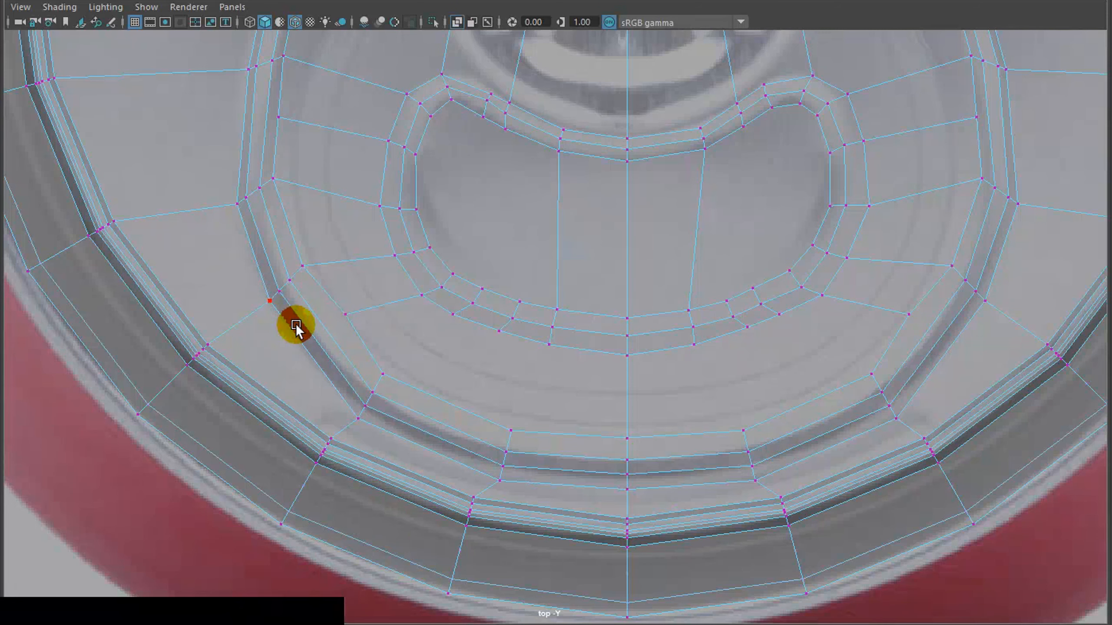
{"action": "left_click_drag", "start_coordinate": [349, 313], "coordinate": [319, 329]}
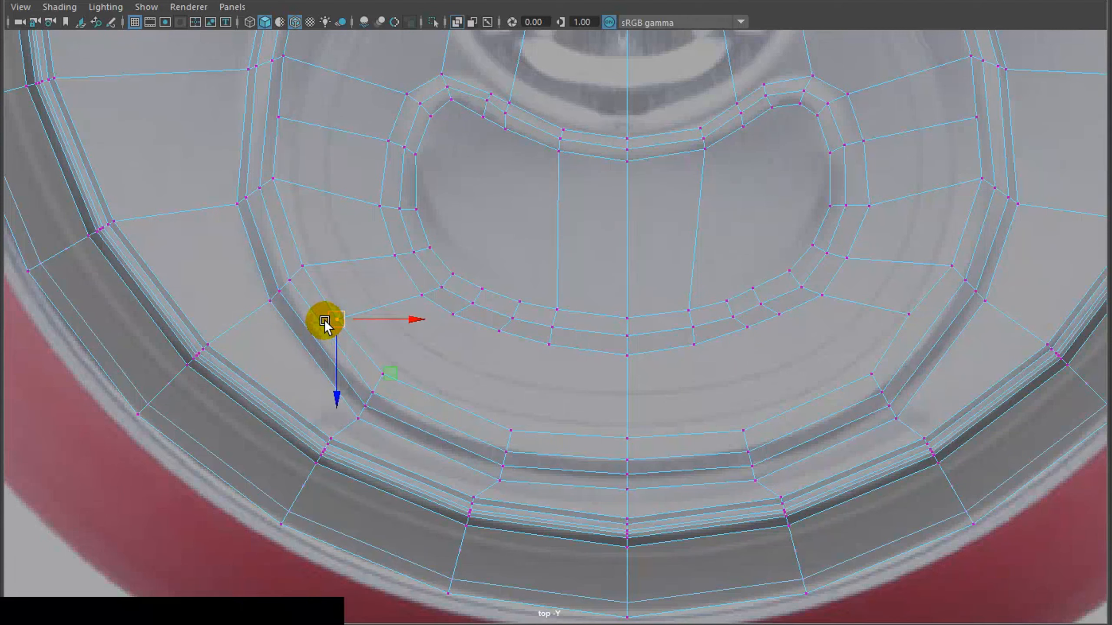
{"action": "left_click", "coordinate": [913, 315]}
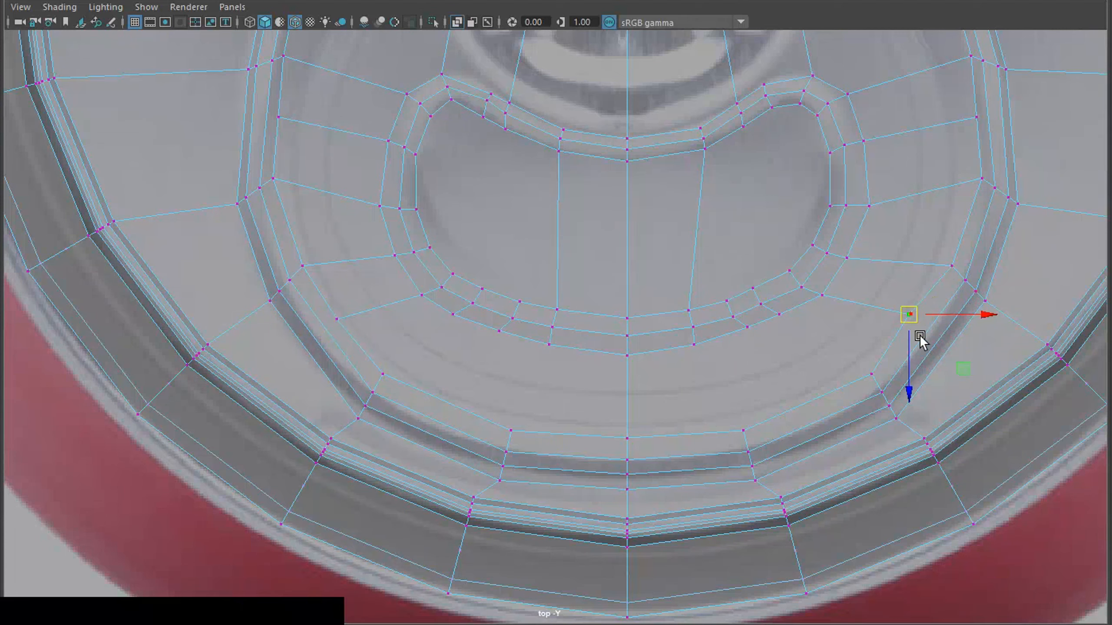
{"action": "left_click_drag", "start_coordinate": [918, 318], "coordinate": [922, 317]}
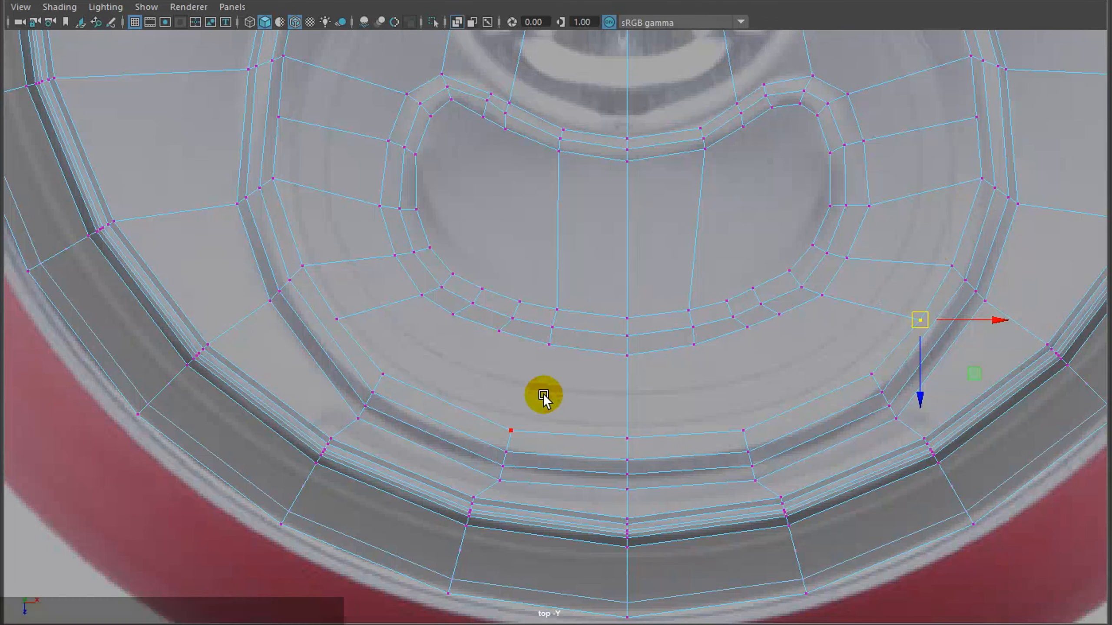
Multi-Cut a diagonal edge on each side from the recess rim's front corner vertex to the nearest vertex on the opening's outer loop.
{"action": "left_click", "coordinate": [500, 331]}
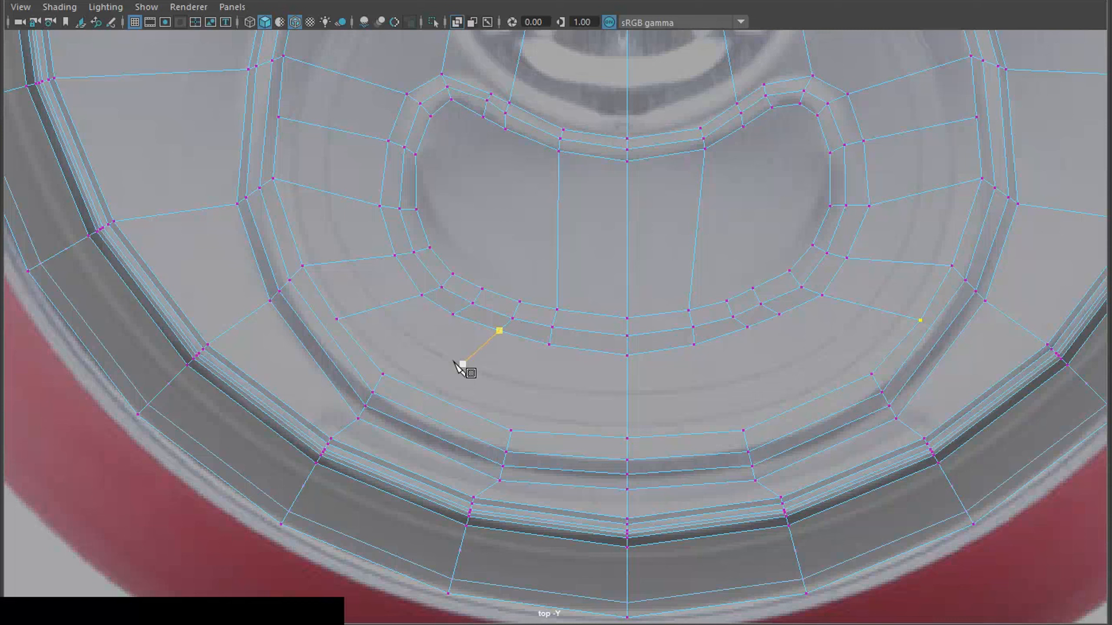
{"action": "left_click", "coordinate": [391, 372]}
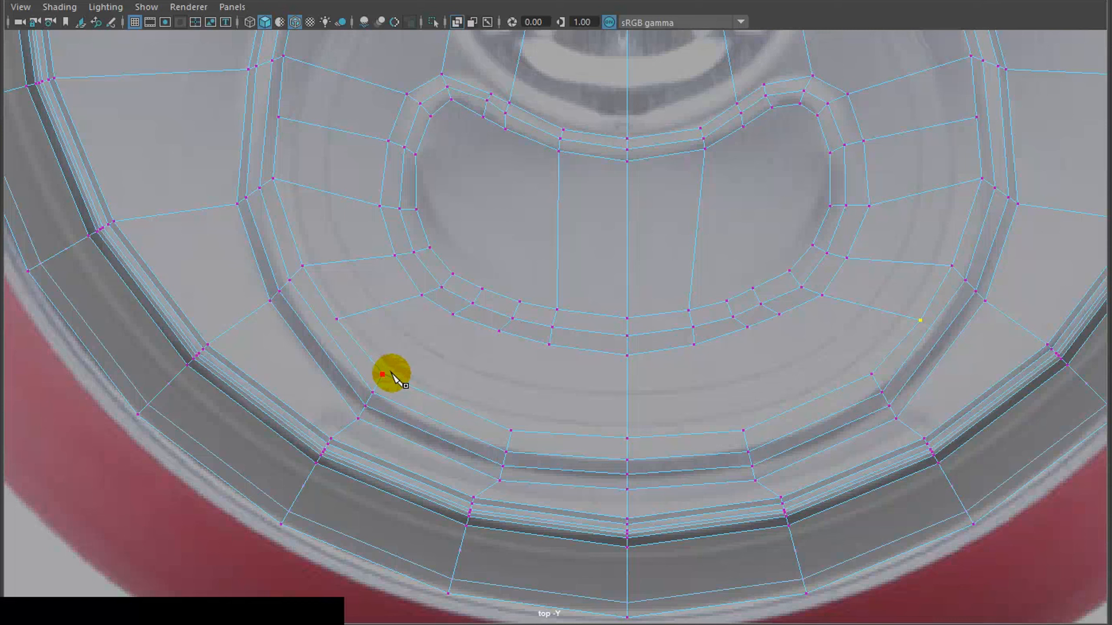
{"action": "left_click", "coordinate": [454, 316]}
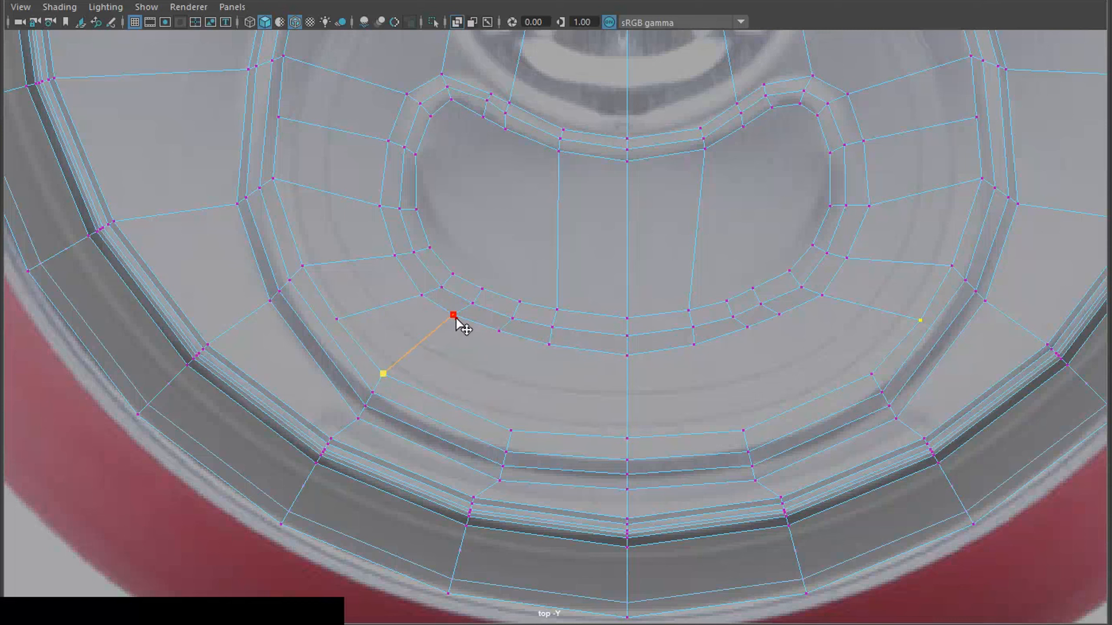
{"action": "key", "text": "Return"}
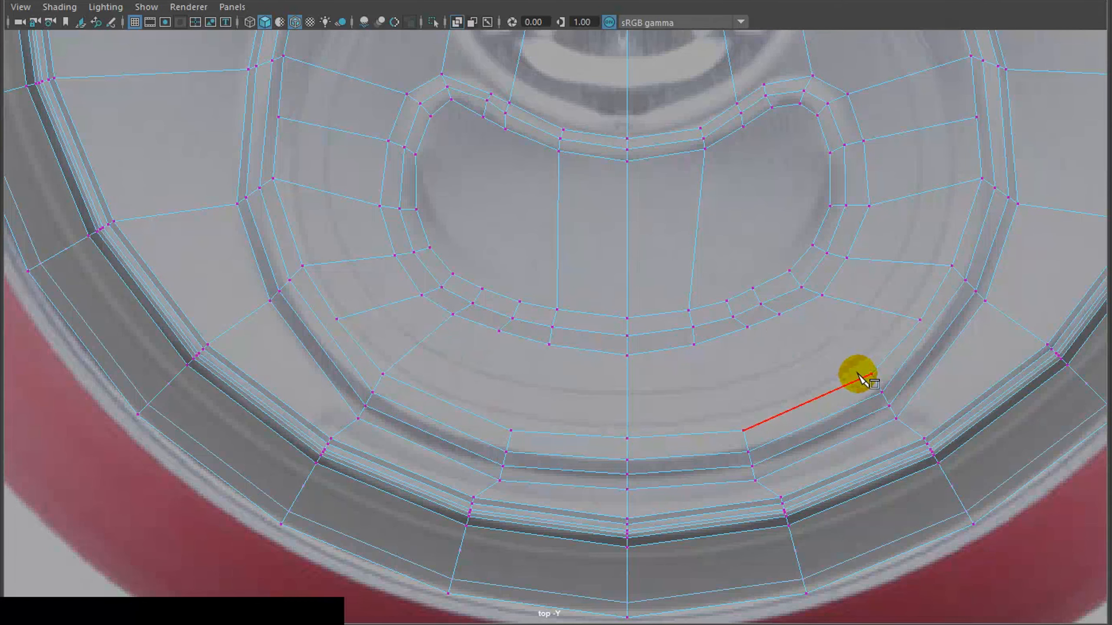
{"action": "left_click", "coordinate": [871, 375]}
{"action": "left_click", "coordinate": [779, 315]}
{"action": "left_click", "coordinate": [796, 358]}
{"action": "right_click", "coordinate": [795, 357]}
Cut two more edges from the rim vertices beside the centre line to the opening's outer loop, and leave the Multi-Cut tool.
{"action": "left_click", "coordinate": [743, 431]}
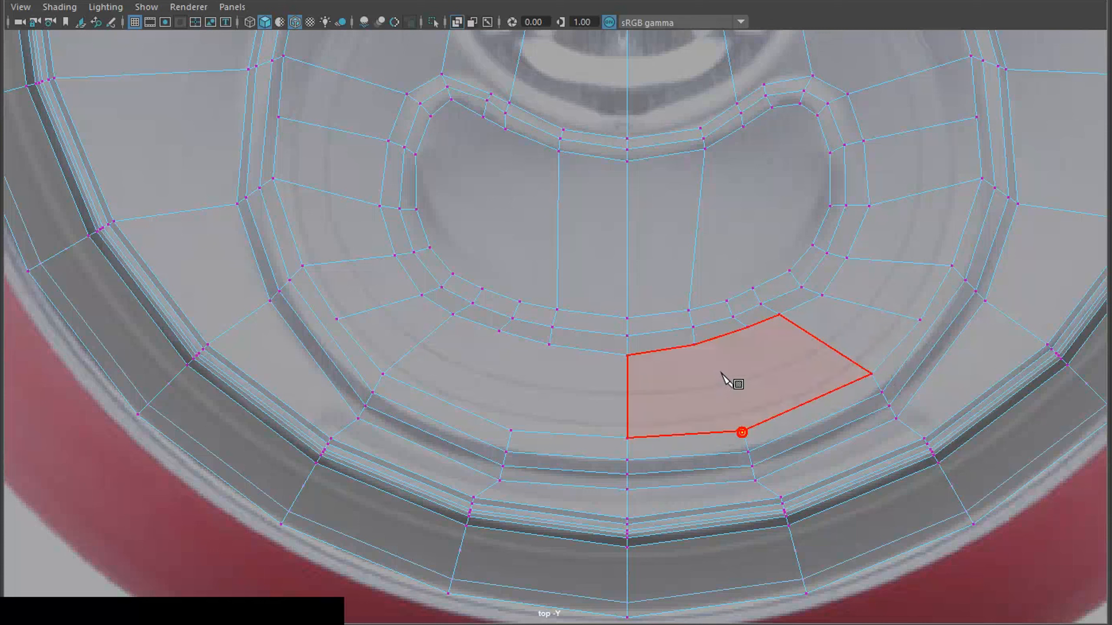
{"action": "left_click", "coordinate": [698, 350]}
{"action": "right_click", "coordinate": [661, 363]}
{"action": "left_click", "coordinate": [510, 432]}
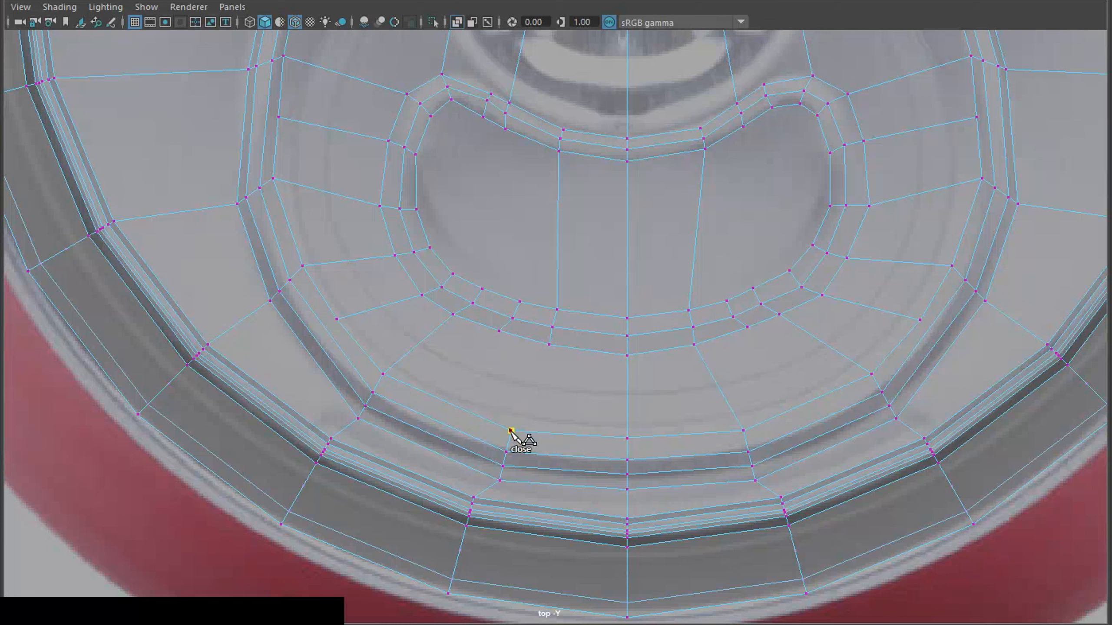
{"action": "left_click", "coordinate": [549, 345]}
{"action": "right_click", "coordinate": [549, 345]}
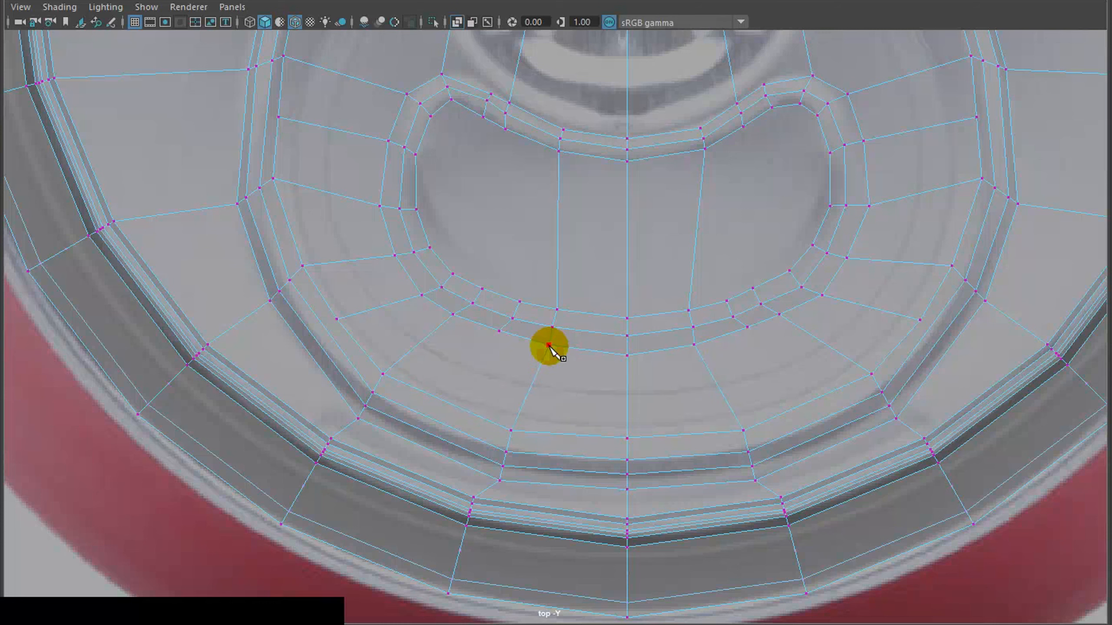
{"action": "left_click", "coordinate": [627, 438]}
{"action": "right_click", "coordinate": [668, 413]}
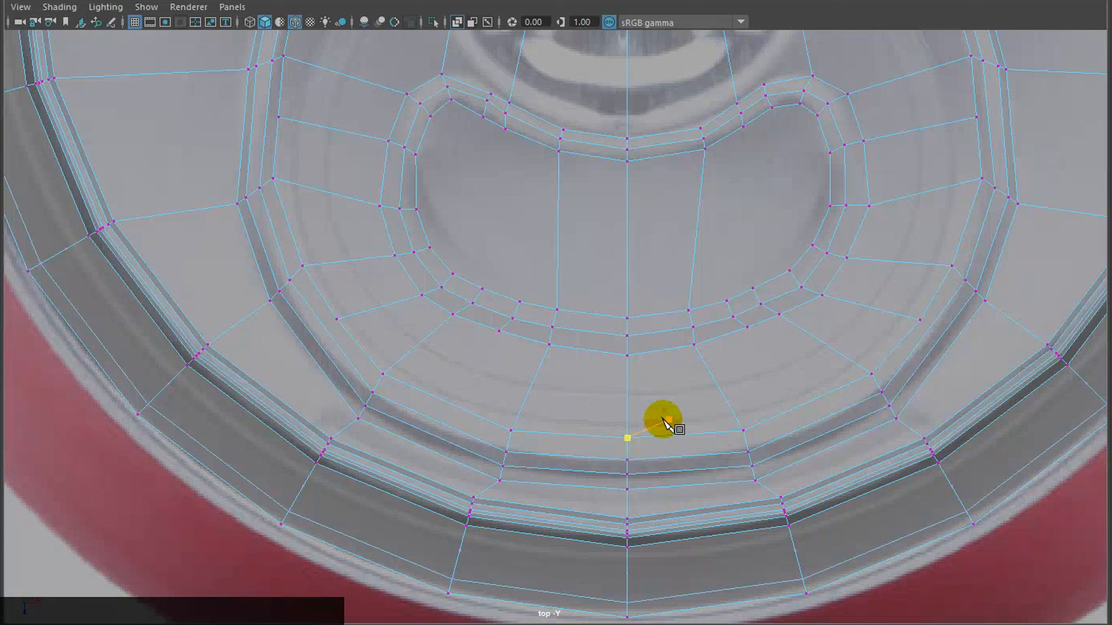
{"action": "key", "text": "q"}
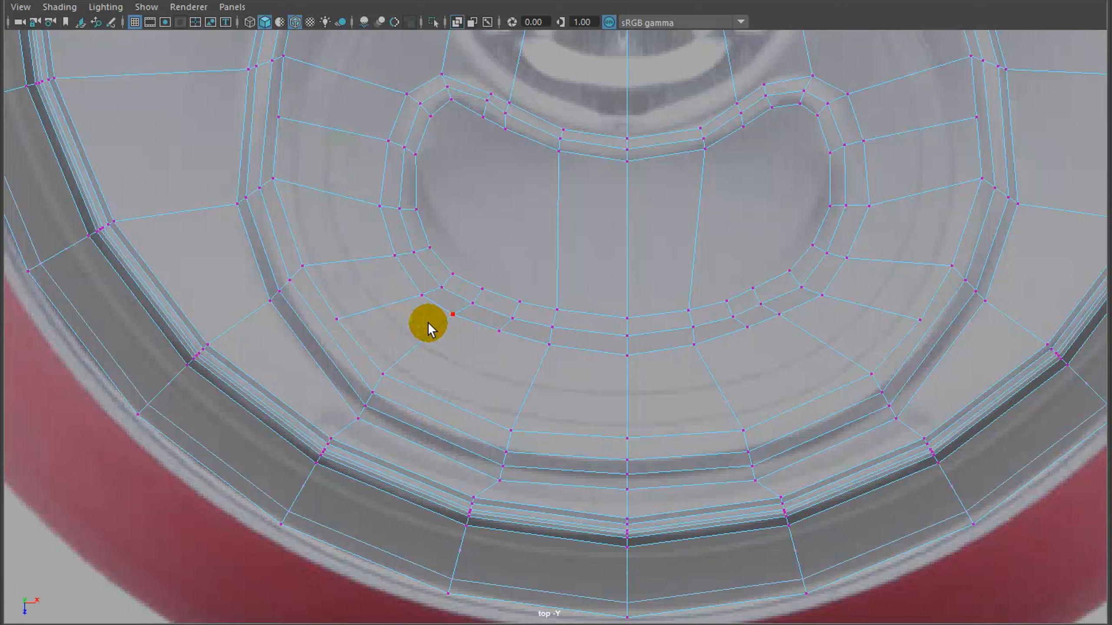
Start a Multi-Cut at the opening outline's left vertex on the horizontal centre line and trace the ring's outer line down the left side.
{"action": "middle_click_drag", "start_coordinate": [476, 278], "coordinate": [505, 407], "text": "alt"}
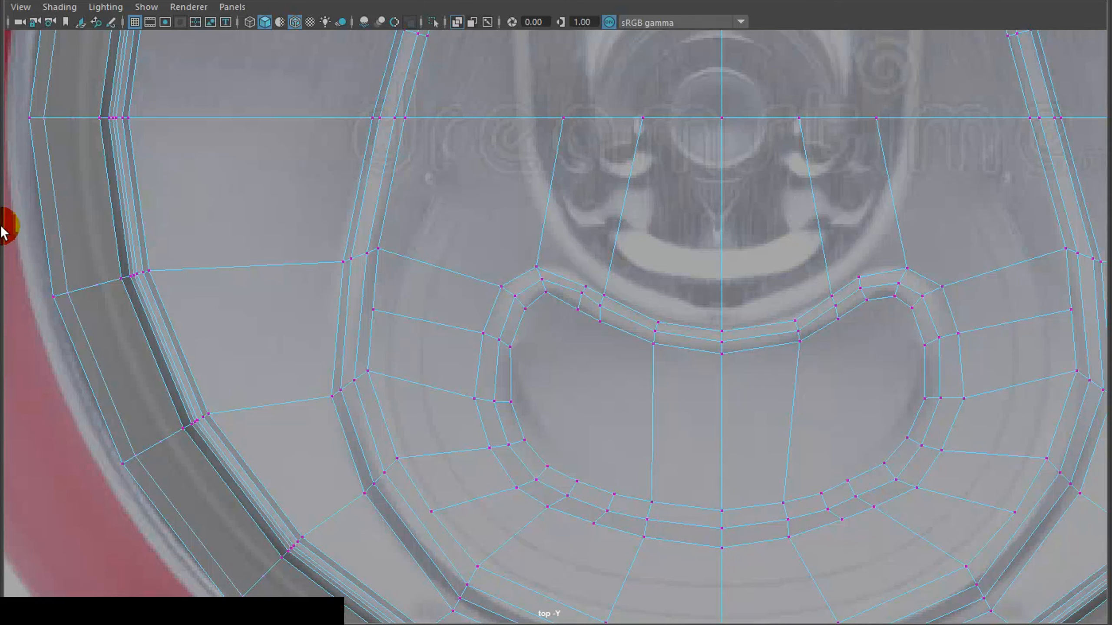
{"action": "left_click_drag", "start_coordinate": [500, 219], "coordinate": [451, 175]}
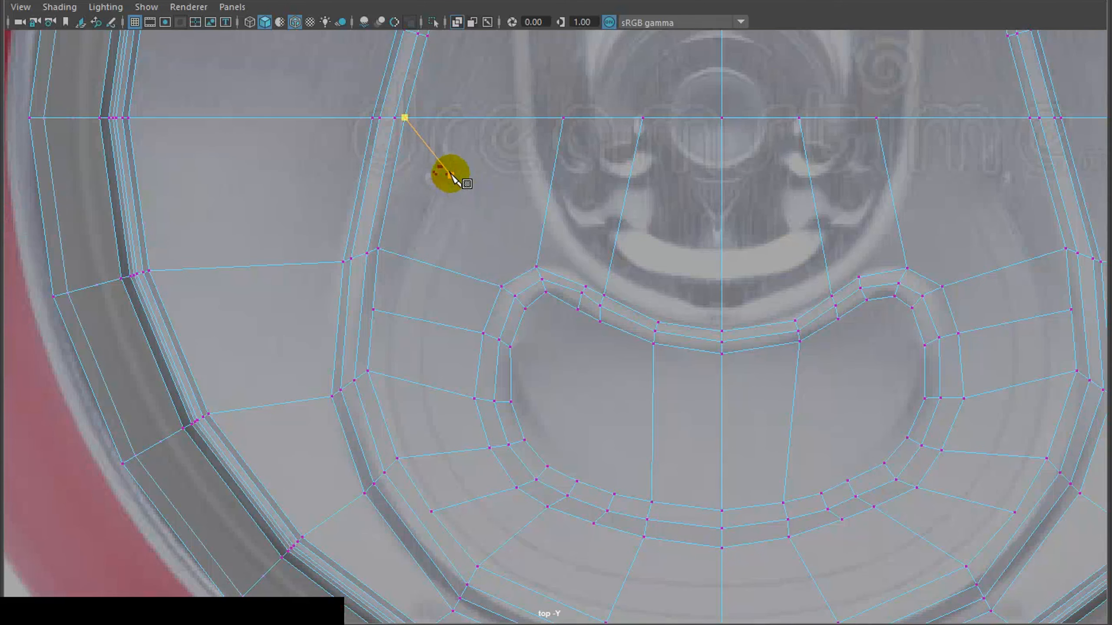
{"action": "left_click", "coordinate": [437, 192]}
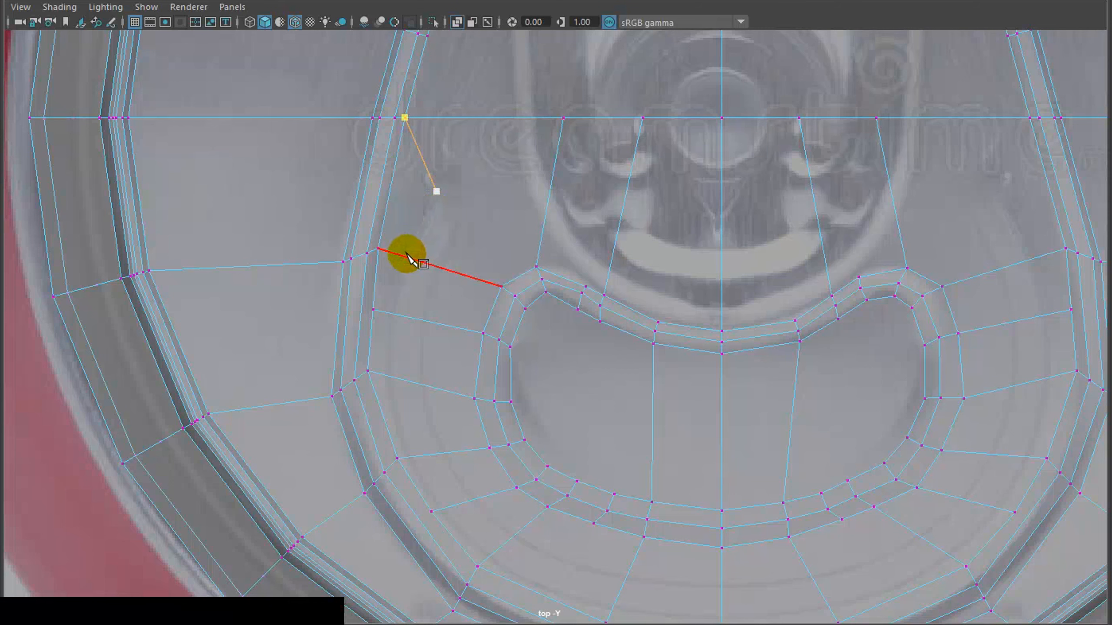
{"action": "left_click_drag", "start_coordinate": [404, 256], "coordinate": [405, 259]}
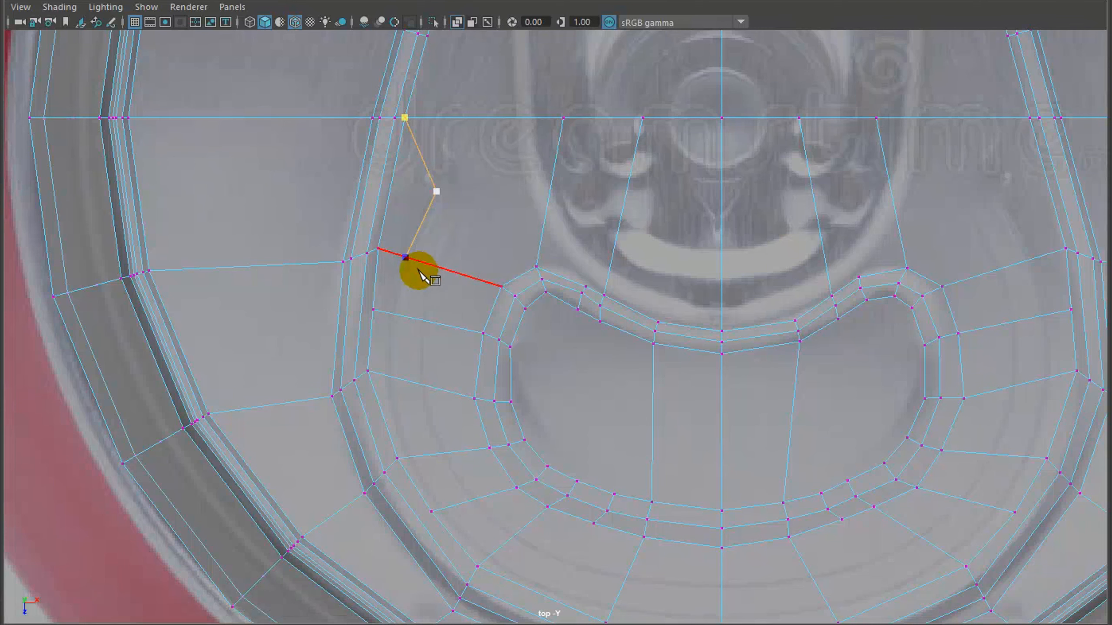
{"action": "left_click_drag", "start_coordinate": [394, 314], "coordinate": [395, 315]}
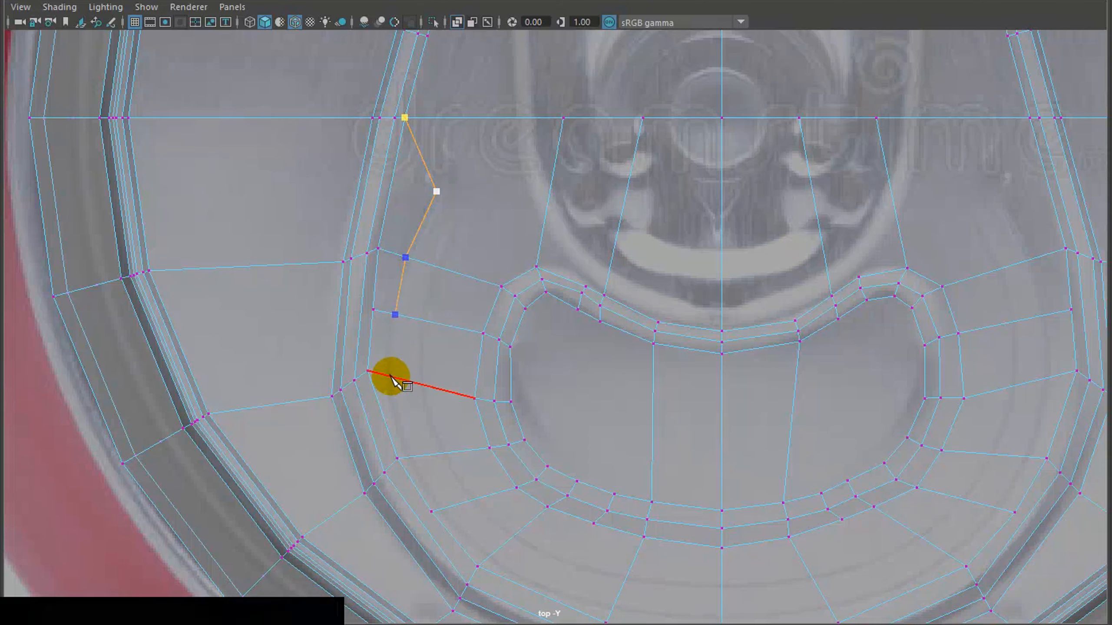
{"action": "left_click", "coordinate": [390, 377]}
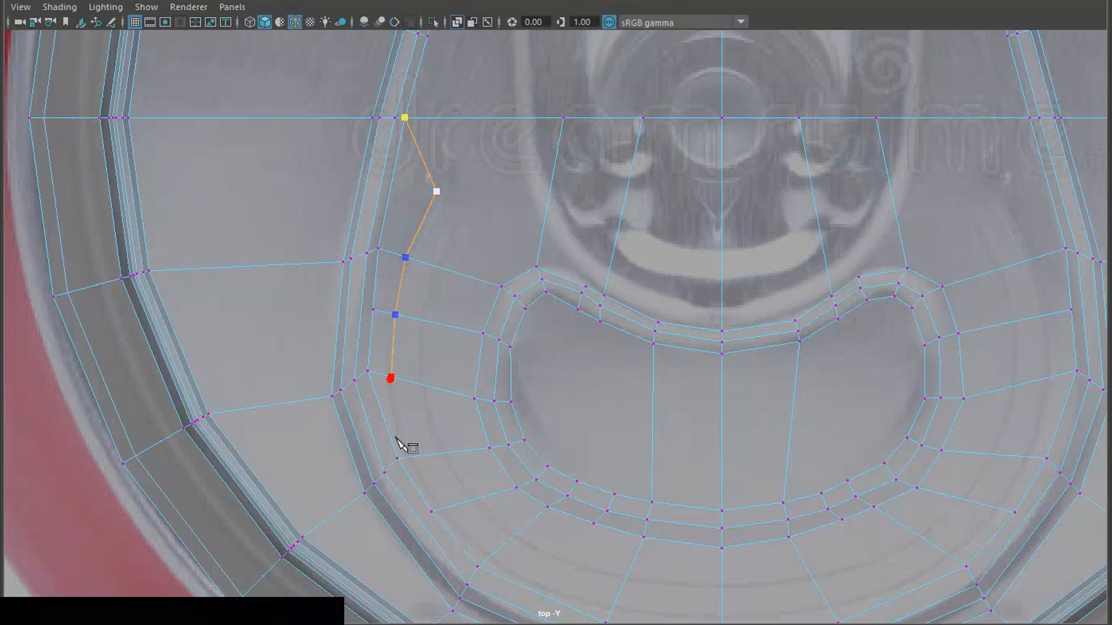
{"action": "left_click", "coordinate": [413, 458]}
{"action": "middle_click_drag", "start_coordinate": [640, 446], "coordinate": [699, 147], "text": "alt"}
{"action": "left_click_drag", "start_coordinate": [496, 213], "coordinate": [496, 209]}
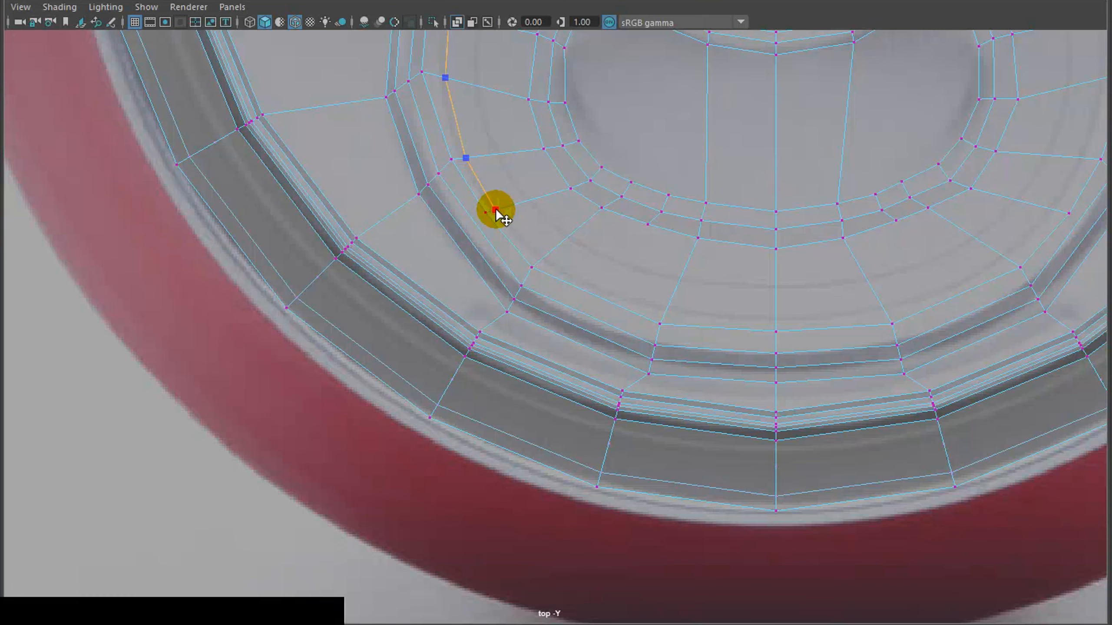
{"action": "left_click", "coordinate": [543, 257]}
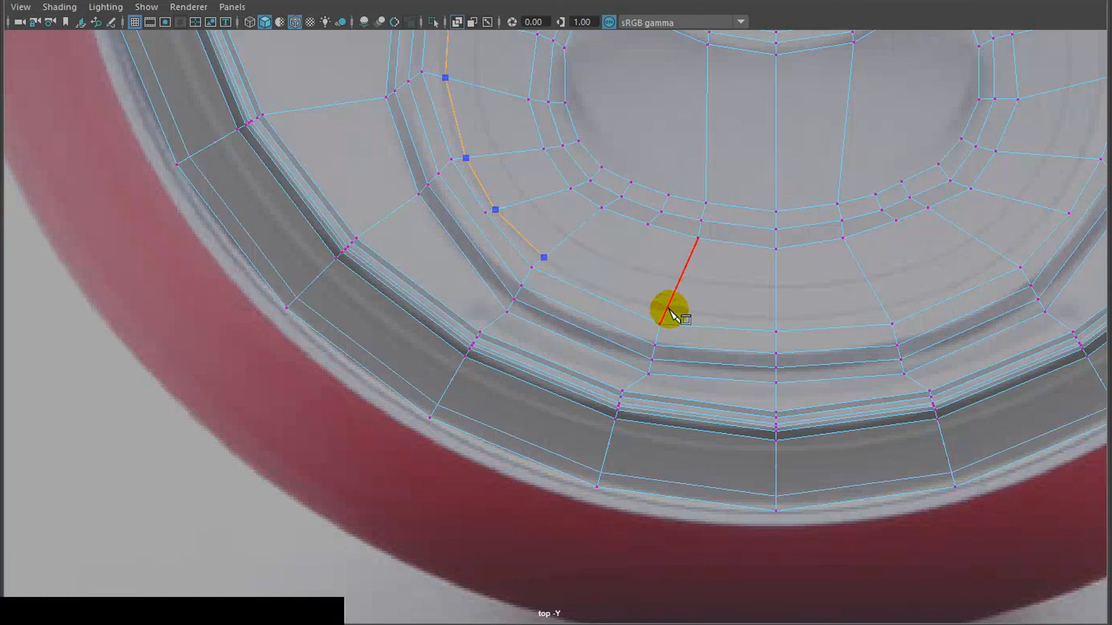
Continue the cut along the ring's outer line across the front and up the lower right side, undoing the misplaced point.
{"action": "left_click_drag", "start_coordinate": [669, 310], "coordinate": [672, 312]}
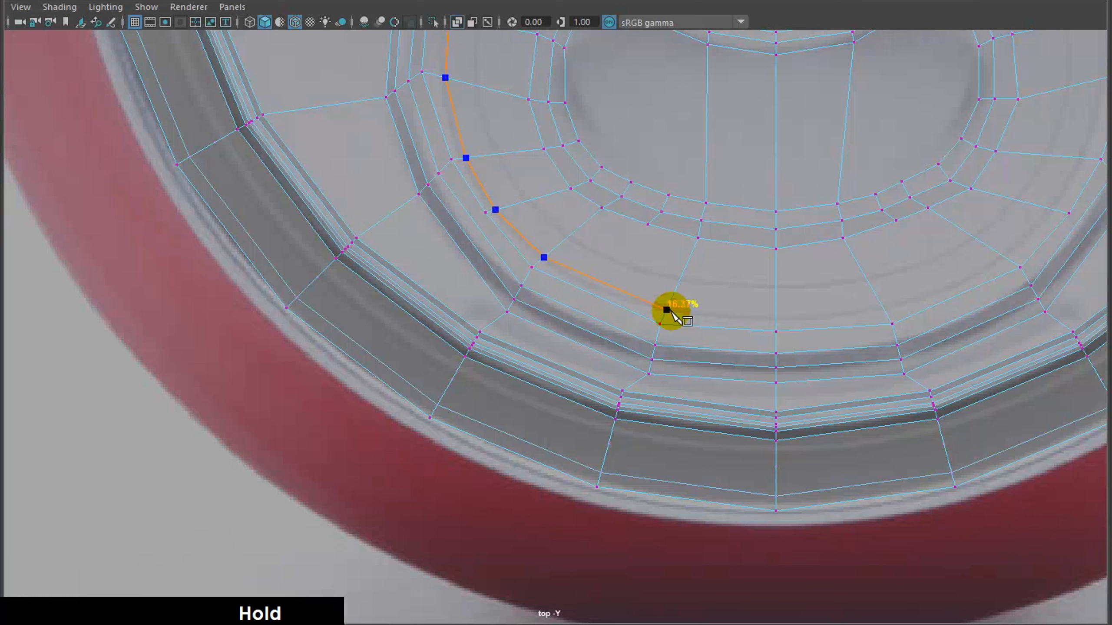
{"action": "left_click_drag", "start_coordinate": [673, 313], "coordinate": [673, 315]}
{"action": "left_click_drag", "start_coordinate": [778, 317], "coordinate": [777, 317]}
{"action": "left_click_drag", "start_coordinate": [892, 319], "coordinate": [936, 263]}
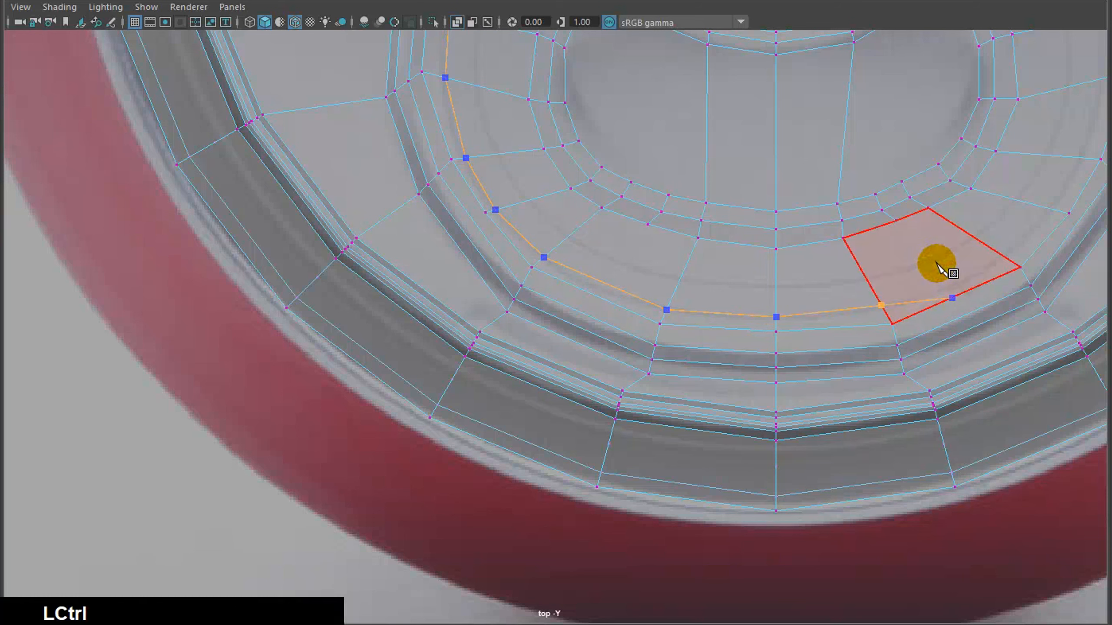
{"action": "key", "text": "ctrl+z"}
{"action": "left_click_drag", "start_coordinate": [884, 307], "coordinate": [883, 308]}
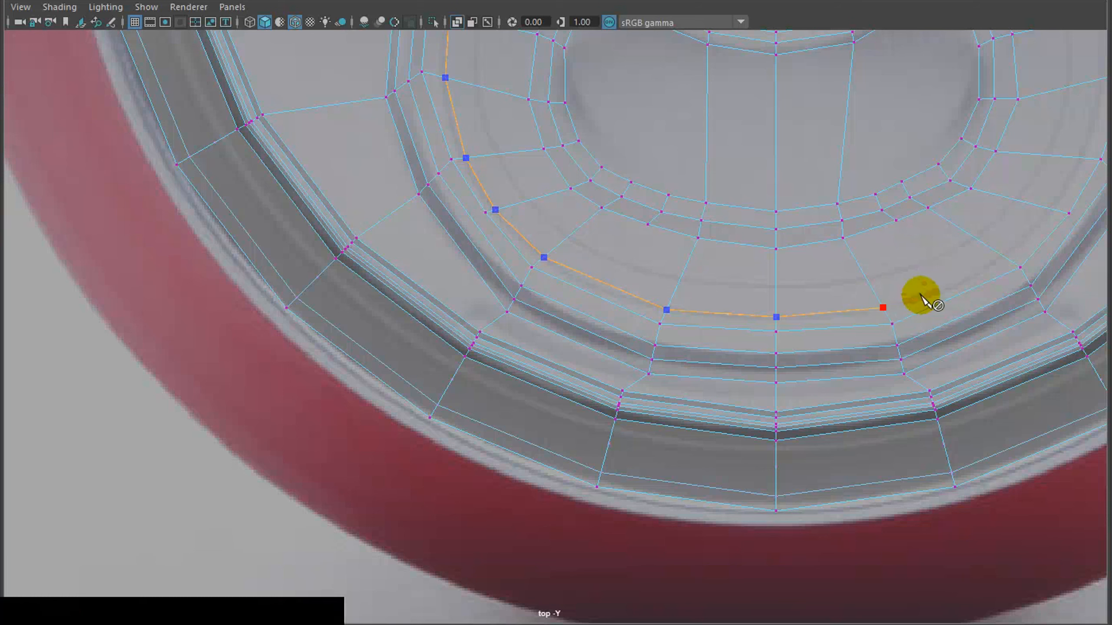
{"action": "left_click_drag", "start_coordinate": [1004, 257], "coordinate": [1004, 258]}
{"action": "left_click_drag", "start_coordinate": [1050, 211], "coordinate": [1049, 210]}
{"action": "left_click_drag", "start_coordinate": [1081, 158], "coordinate": [1080, 158]}
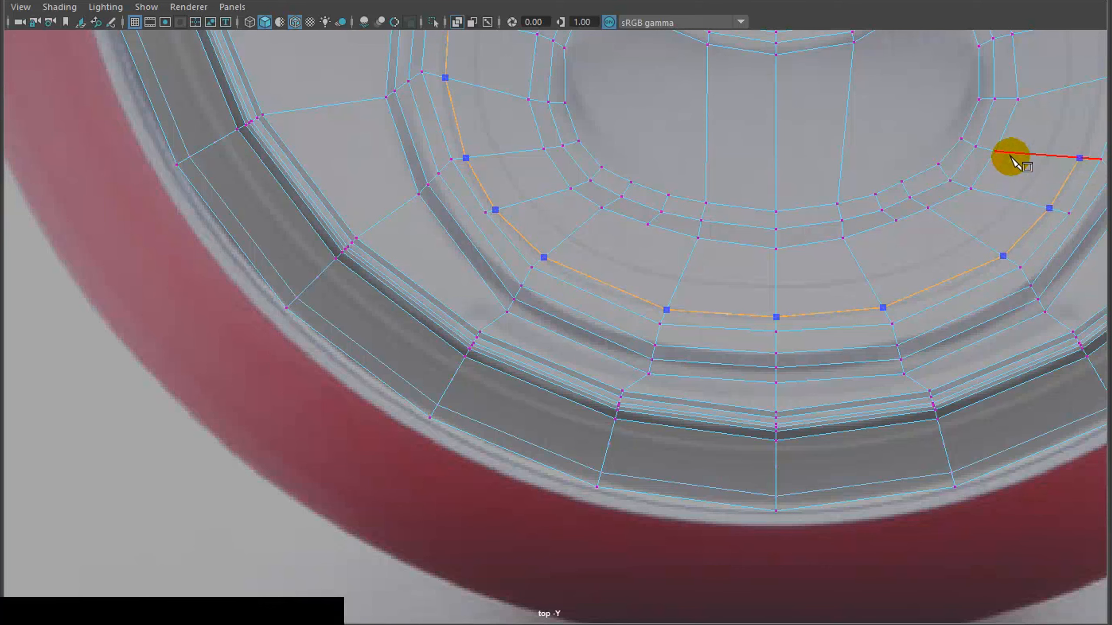
Carry the outer cut up the right side to the ring's upper end and turn it inward to the ring's inner line.
{"action": "middle_click_drag", "start_coordinate": [1005, 157], "coordinate": [665, 342], "text": "alt"}
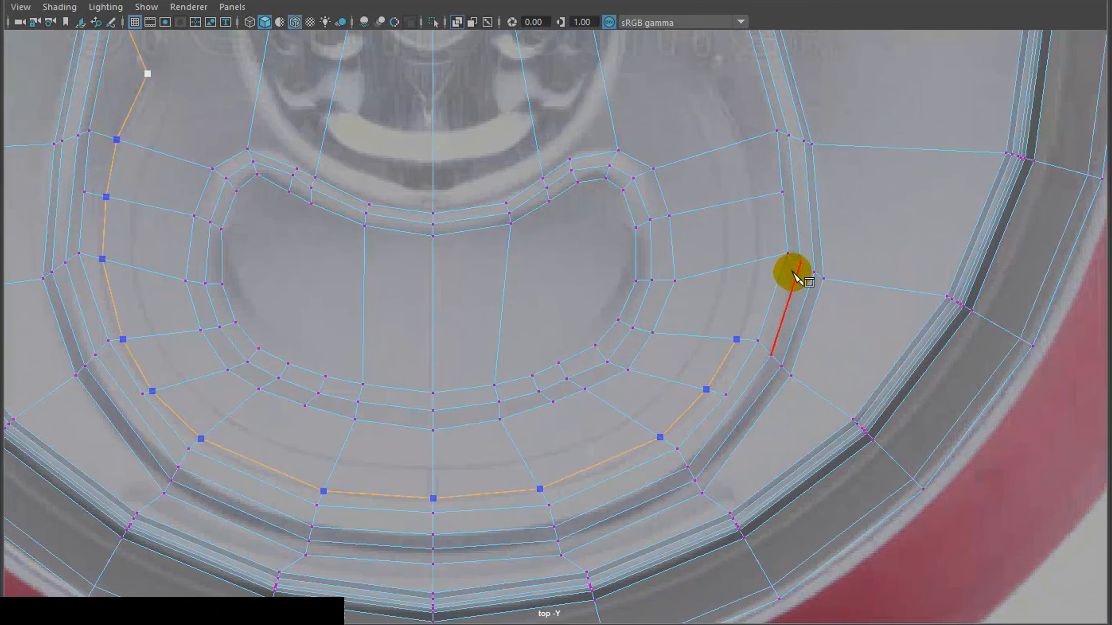
{"action": "left_click_drag", "start_coordinate": [757, 262], "coordinate": [741, 141]}
{"action": "left_click_drag", "start_coordinate": [709, 74], "coordinate": [709, 151]}
{"action": "left_click", "coordinate": [680, 88]}
Trace the cut back along the ring's inner line, down the right side and across the front.
{"action": "left_click_drag", "start_coordinate": [725, 207], "coordinate": [725, 204]}
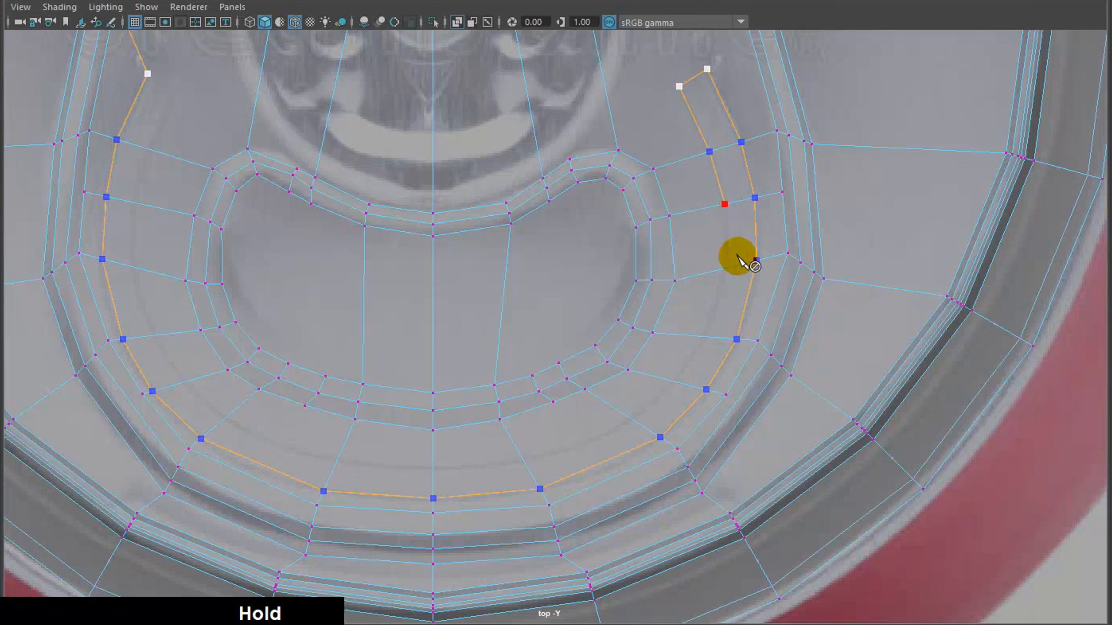
{"action": "left_click_drag", "start_coordinate": [727, 268], "coordinate": [725, 268]}
{"action": "left_click_drag", "start_coordinate": [703, 337], "coordinate": [703, 338]}
{"action": "left_click_drag", "start_coordinate": [675, 383], "coordinate": [673, 382]}
{"action": "left_click_drag", "start_coordinate": [630, 419], "coordinate": [630, 418]}
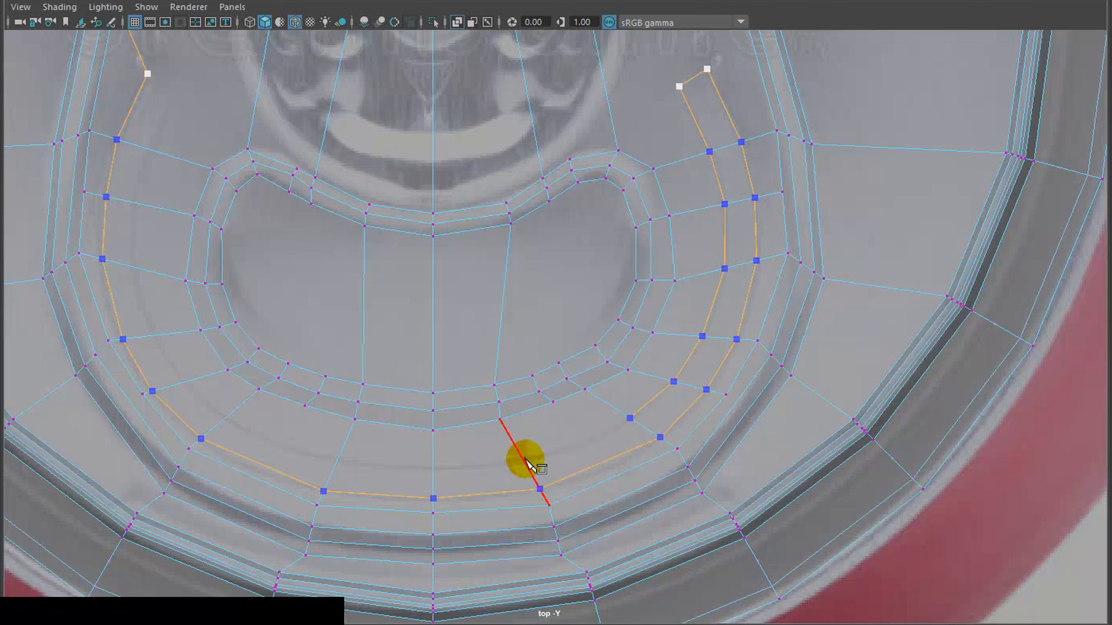
{"action": "left_click_drag", "start_coordinate": [525, 459], "coordinate": [524, 460]}
{"action": "left_click_drag", "start_coordinate": [433, 470], "coordinate": [433, 466]}
{"action": "left_click_drag", "start_coordinate": [340, 459], "coordinate": [337, 461]}
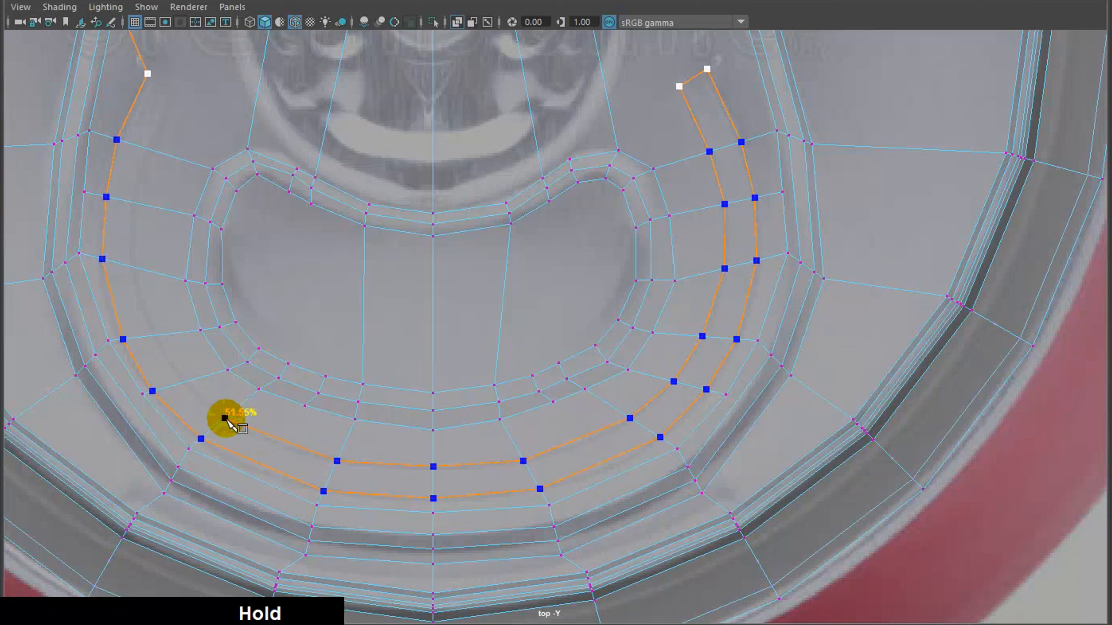
Continue the inner cut up the left side, end it at the left tab vertex on the horizontal centre line, and commit it.
{"action": "left_click", "coordinate": [225, 418]}
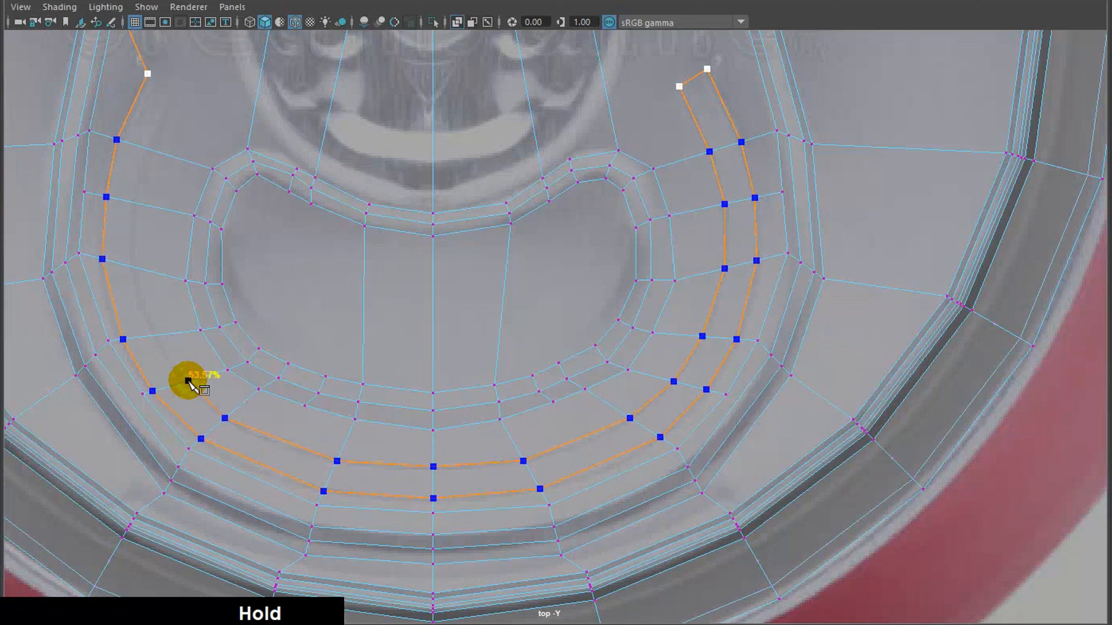
{"action": "left_click", "coordinate": [188, 381]}
{"action": "left_click", "coordinate": [158, 335]}
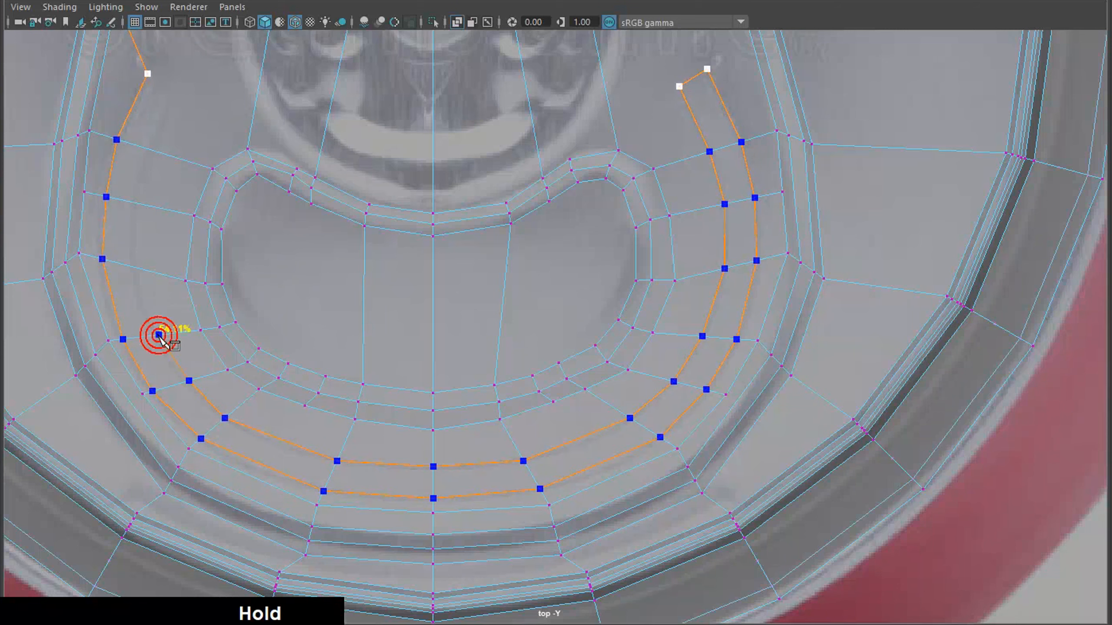
{"action": "left_click", "coordinate": [133, 267]}
{"action": "left_click", "coordinate": [136, 203]}
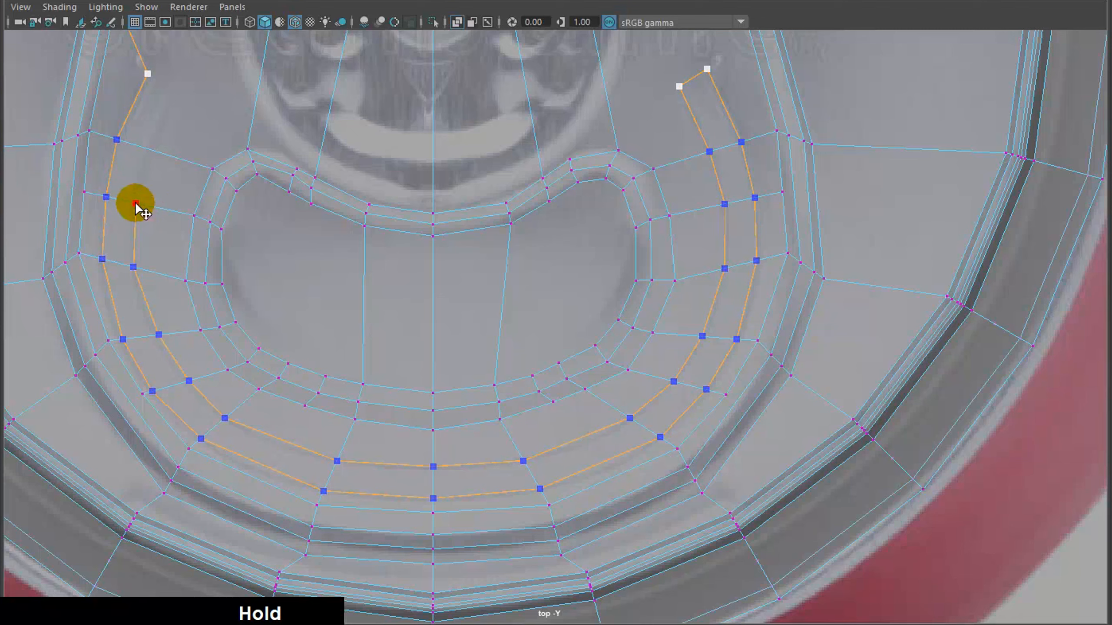
{"action": "left_click", "coordinate": [152, 151]}
{"action": "middle_click_drag", "start_coordinate": [432, 255], "coordinate": [746, 459], "text": "alt"}
{"action": "left_click", "coordinate": [501, 284]}
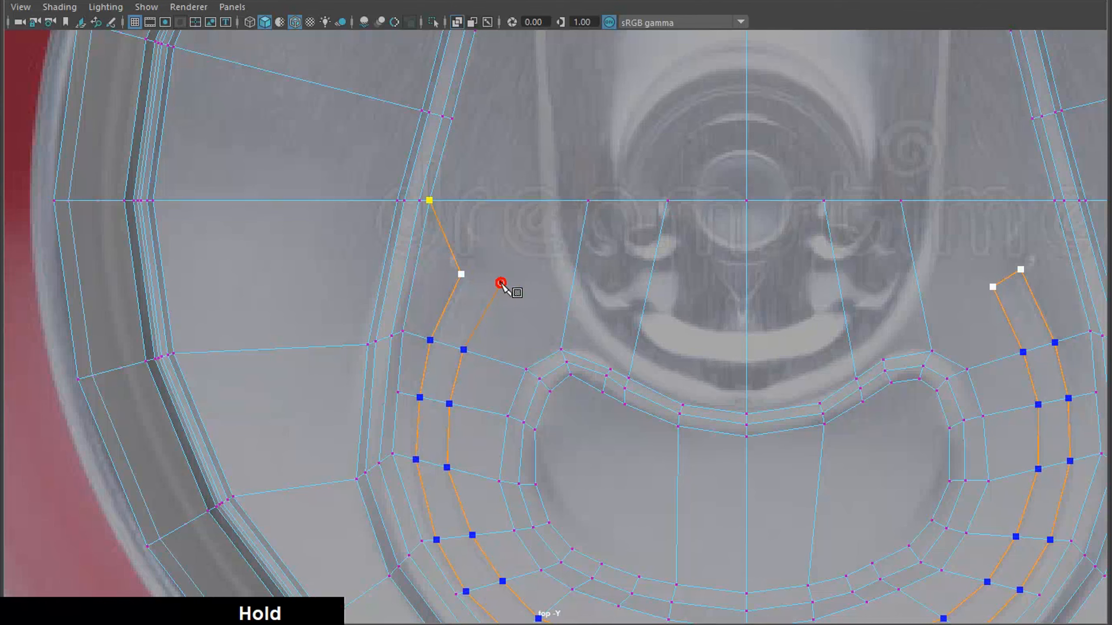
{"action": "left_click_drag", "start_coordinate": [491, 280], "coordinate": [490, 284]}
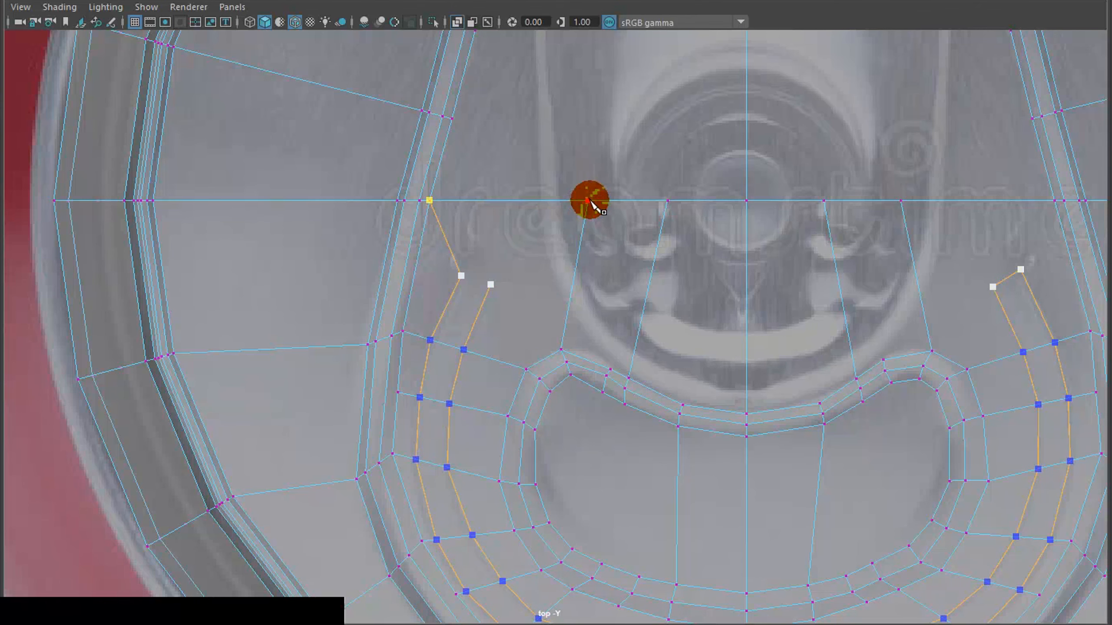
{"action": "left_click", "coordinate": [588, 200]}
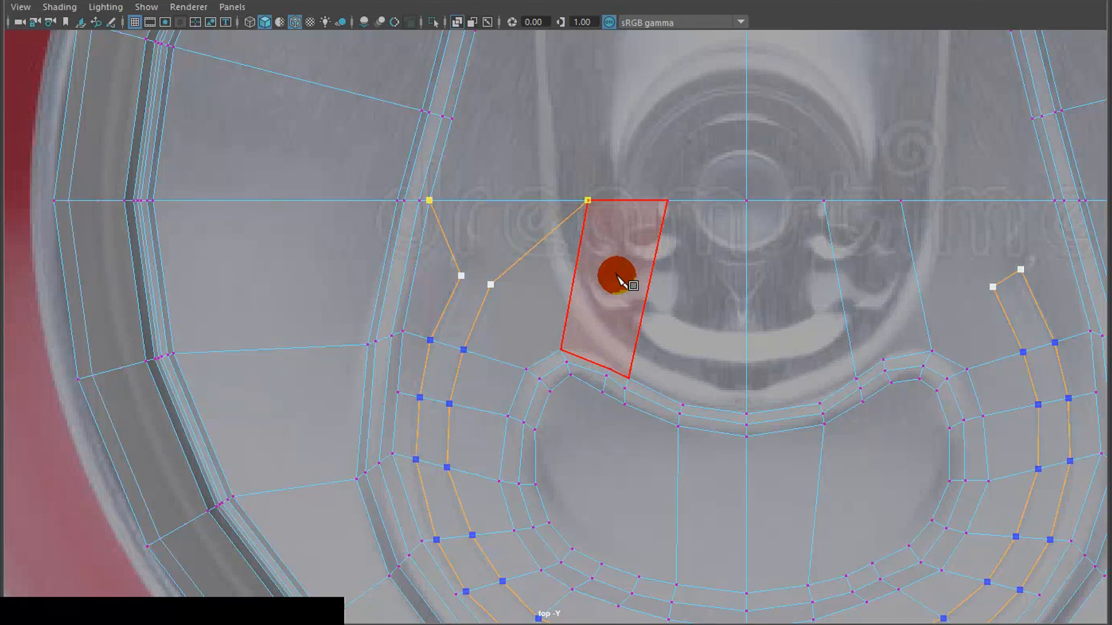
{"action": "right_click", "coordinate": [616, 275]}
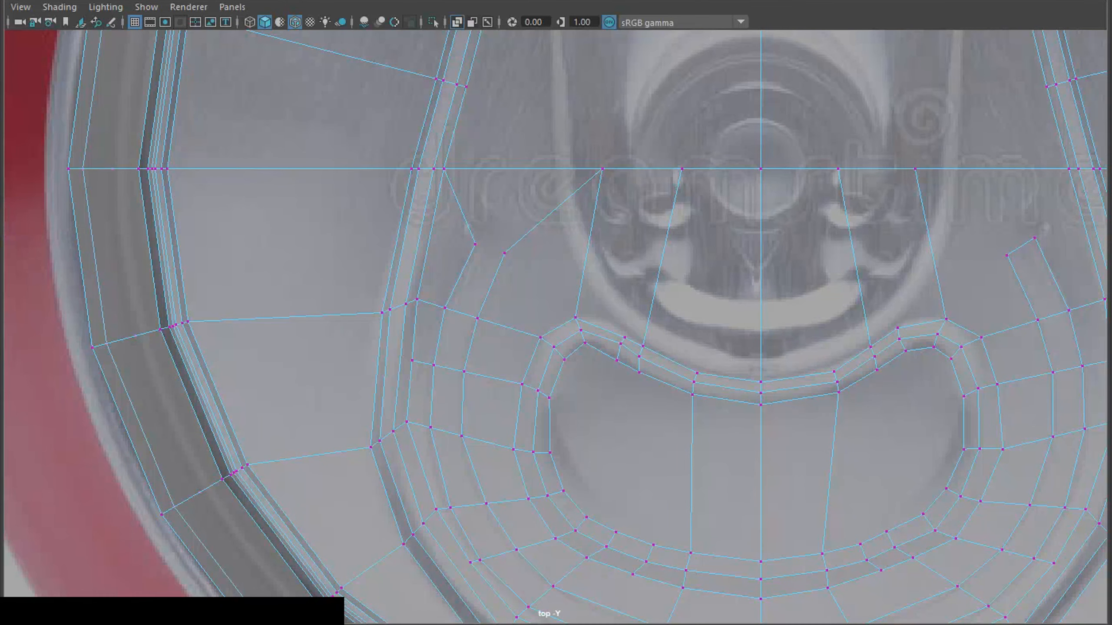
Cut an edge between the two upper end vertices of the ring on the left side to close that end.
{"action": "left_click", "coordinate": [476, 244]}
{"action": "left_click", "coordinate": [505, 253]}
{"action": "right_click", "coordinate": [512, 253]}
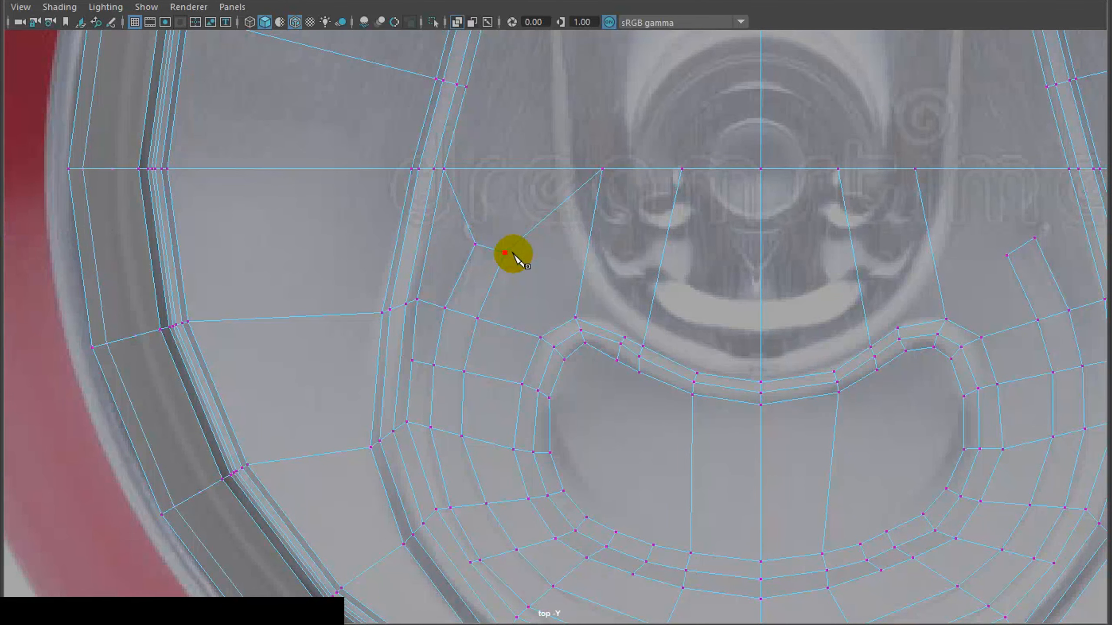
{"action": "left_click", "coordinate": [602, 169]}
{"action": "key", "text": "q"}
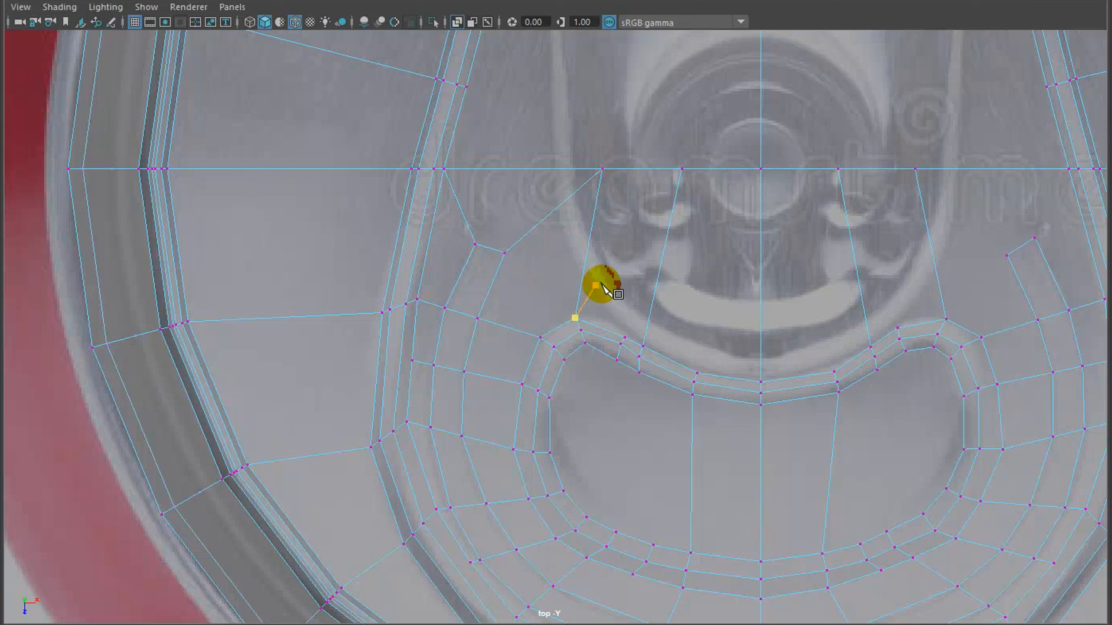
Cut edges from the ring's two right end vertices to the nearest tab and outline vertices on the horizontal centre line.
{"action": "left_click", "coordinate": [916, 172]}
{"action": "left_click", "coordinate": [915, 171]}
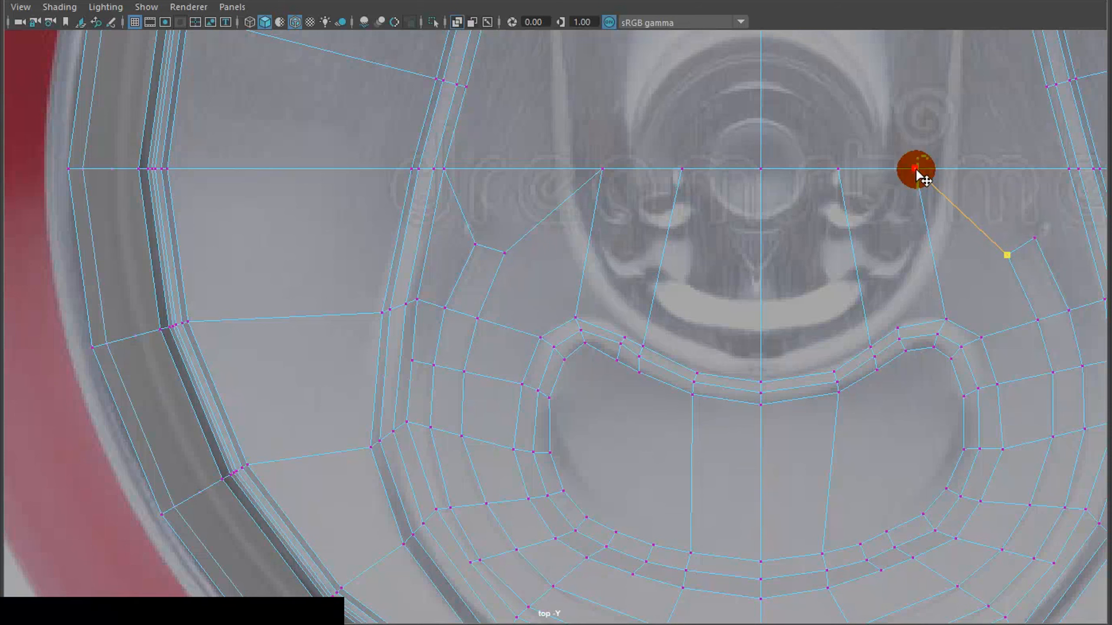
{"action": "mouse_move", "coordinate": [916, 171]}
{"action": "left_mouse_down"}
{"action": "mouse_move", "coordinate": [950, 206]}
{"action": "mouse_move", "coordinate": [1037, 237]}
{"action": "left_mouse_up"}
{"action": "left_click", "coordinate": [1068, 170]}
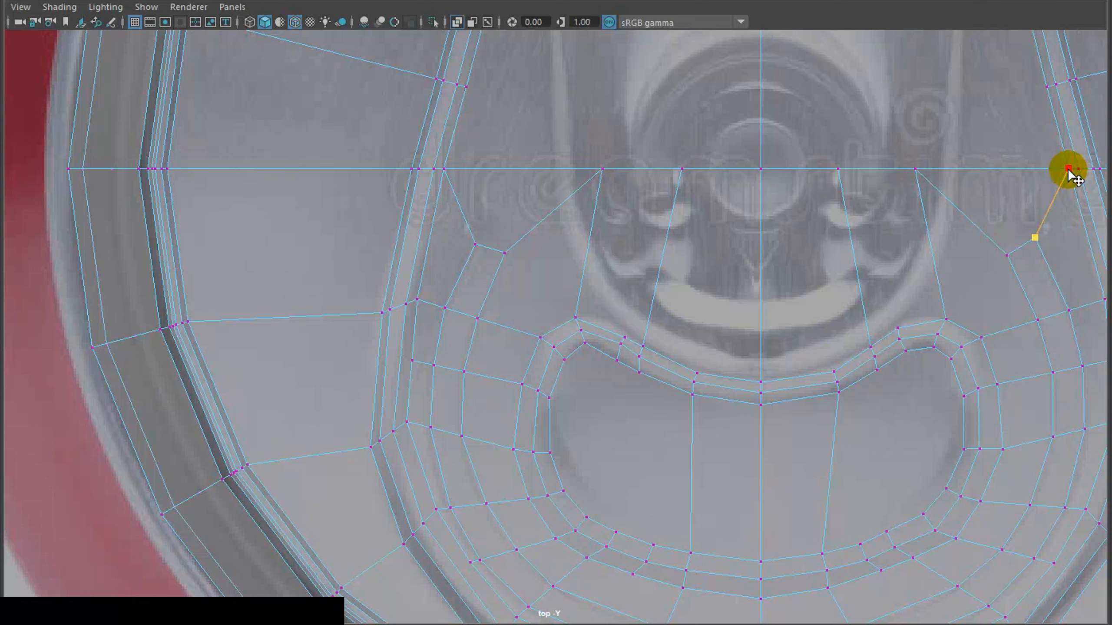
{"action": "left_click", "coordinate": [1068, 169]}
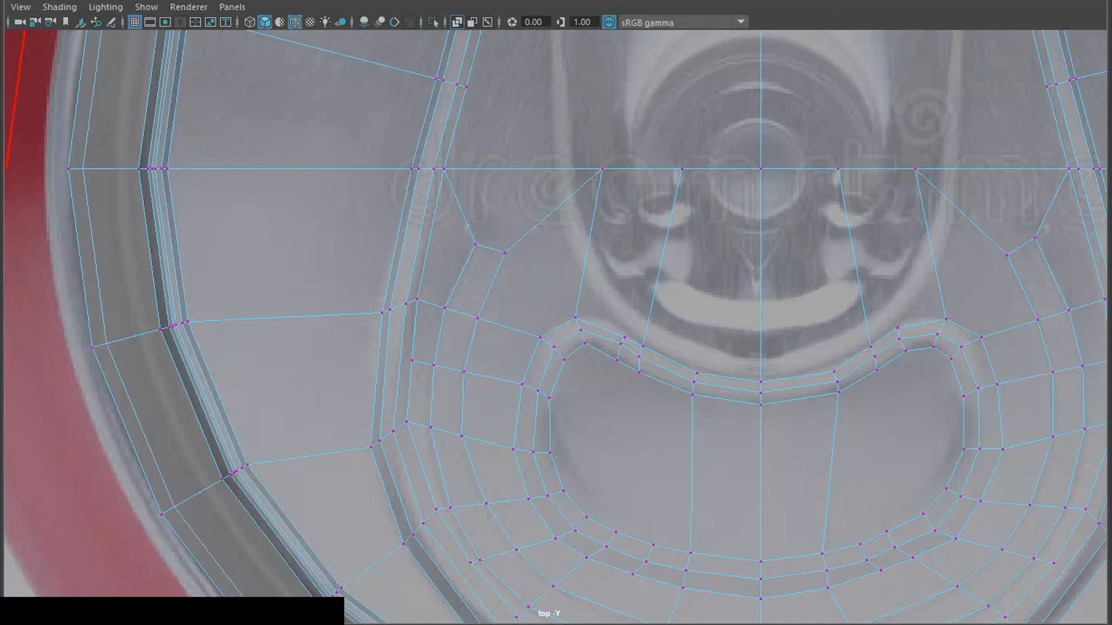
{"action": "scroll", "coordinate": [549, 308], "scroll_direction": "down", "scroll_amount": 10}
{"action": "scroll", "coordinate": [562, 300], "scroll_direction": "up", "scroll_amount": 8}
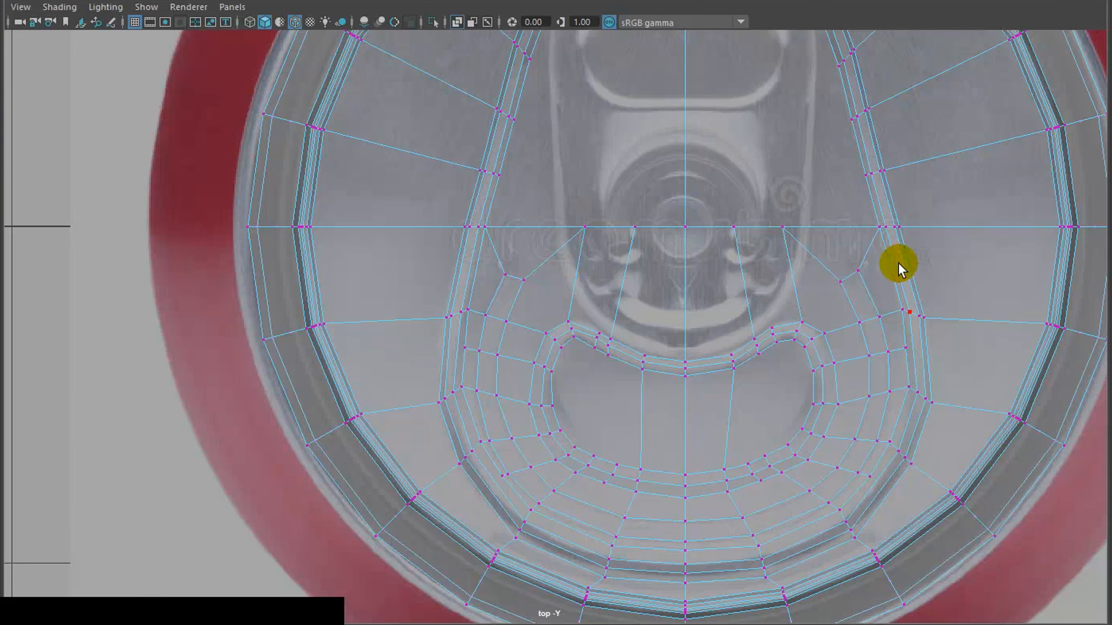
{"action": "mouse_move", "coordinate": [857, 285]}
{"action": "right_mouse_down"}
{"action": "mouse_move", "coordinate": [856, 218]}
{"action": "mouse_move", "coordinate": [847, 318]}
{"action": "mouse_move", "coordinate": [855, 305]}
{"action": "right_mouse_up"}
{"action": "double_click", "coordinate": [857, 289]}
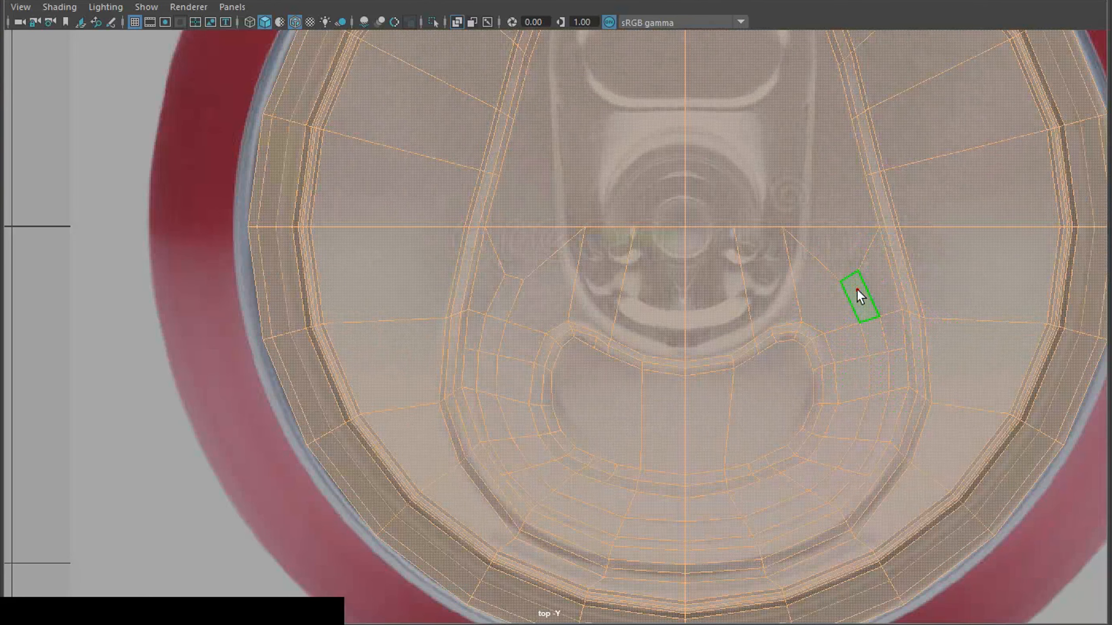
{"action": "scroll", "coordinate": [64, 218], "scroll_direction": "down", "scroll_amount": 10}
{"action": "left_click", "coordinate": [218, 277]}
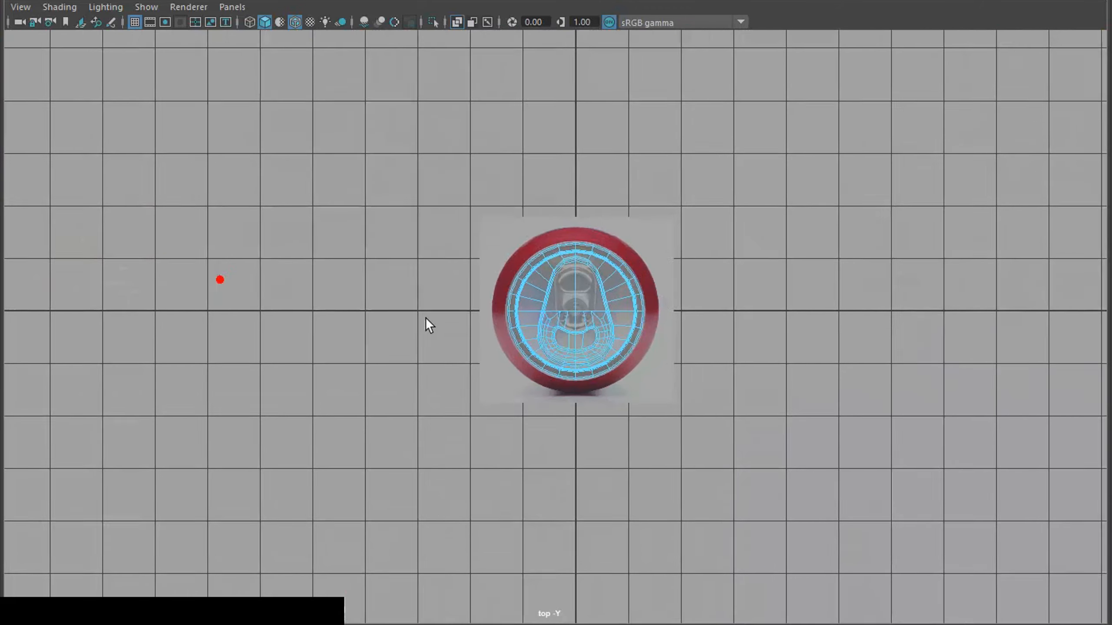
Select every face of the narrow curved band between the two traced lines, from the left end around the front to the right end.
{"action": "scroll", "coordinate": [427, 322], "scroll_direction": "up", "scroll_amount": 10}
{"action": "right_click_drag", "start_coordinate": [509, 287], "coordinate": [500, 316]}
{"action": "left_click", "coordinate": [498, 329], "text": "shift"}
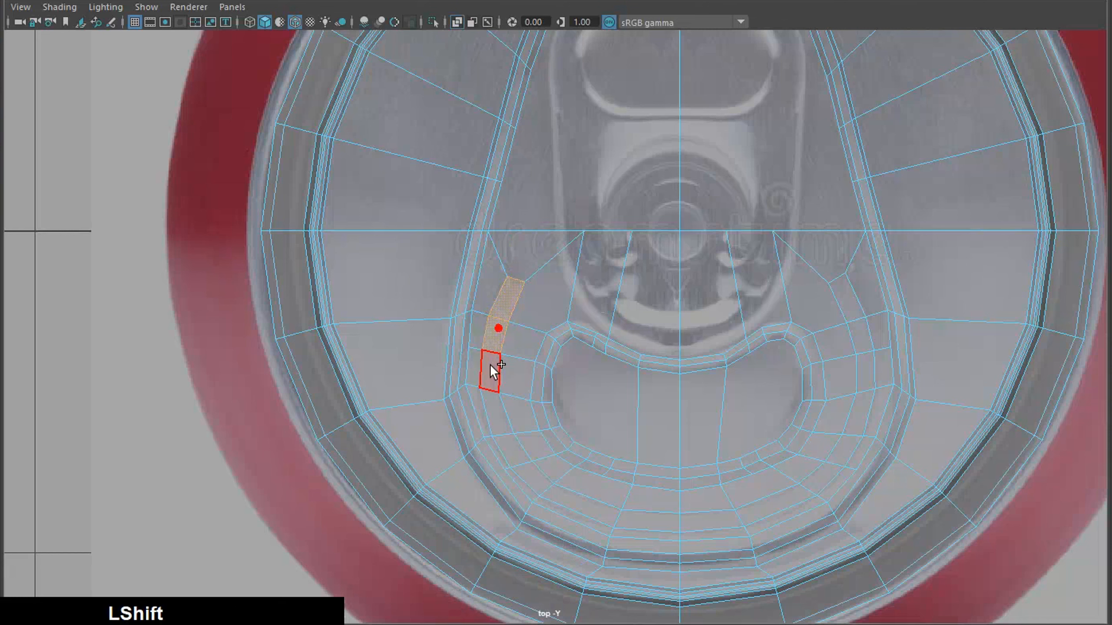
{"action": "left_click", "coordinate": [499, 410], "text": "shift"}
{"action": "left_click", "coordinate": [518, 455], "text": "shift"}
{"action": "left_click", "coordinate": [542, 474], "text": "shift"}
{"action": "left_click", "coordinate": [564, 496], "text": "shift"}
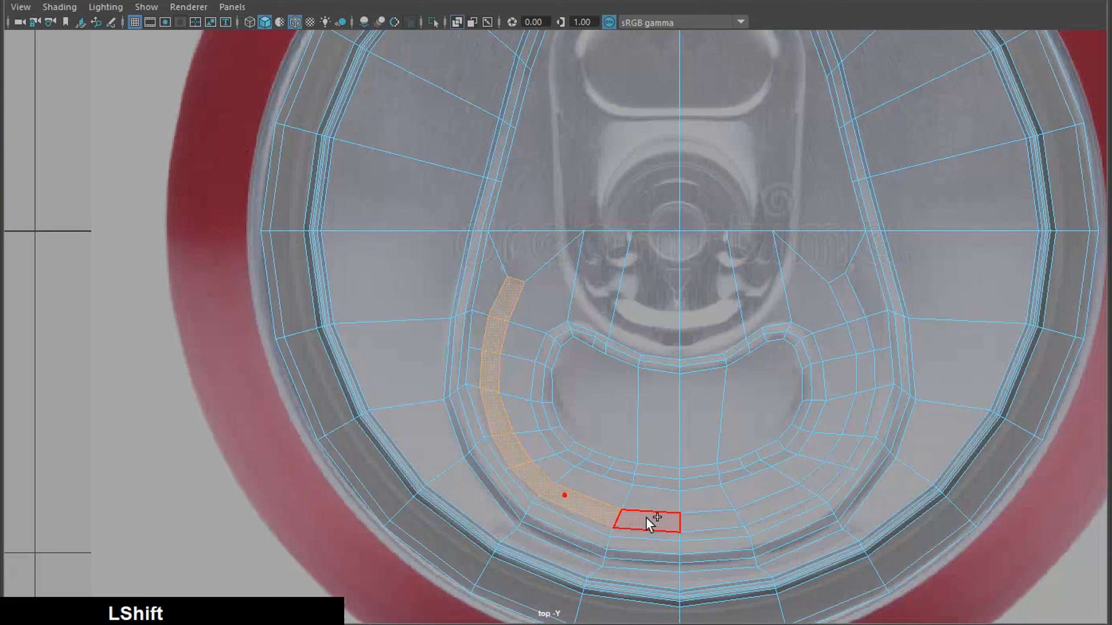
{"action": "left_click", "coordinate": [647, 518], "text": "shift"}
{"action": "left_click", "coordinate": [711, 515], "text": "shift"}
{"action": "left_click", "coordinate": [822, 476], "text": "shift"}
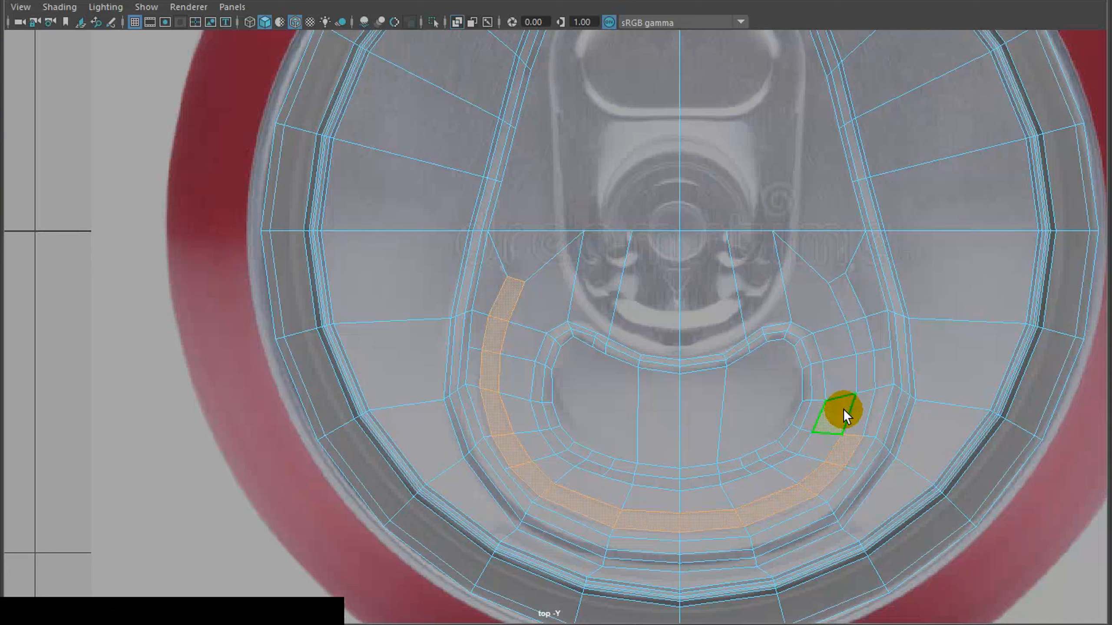
{"action": "left_click", "coordinate": [866, 413], "text": "shift"}
{"action": "left_click", "coordinate": [865, 362], "text": "shift"}
{"action": "left_click", "coordinate": [858, 332], "text": "shift"}
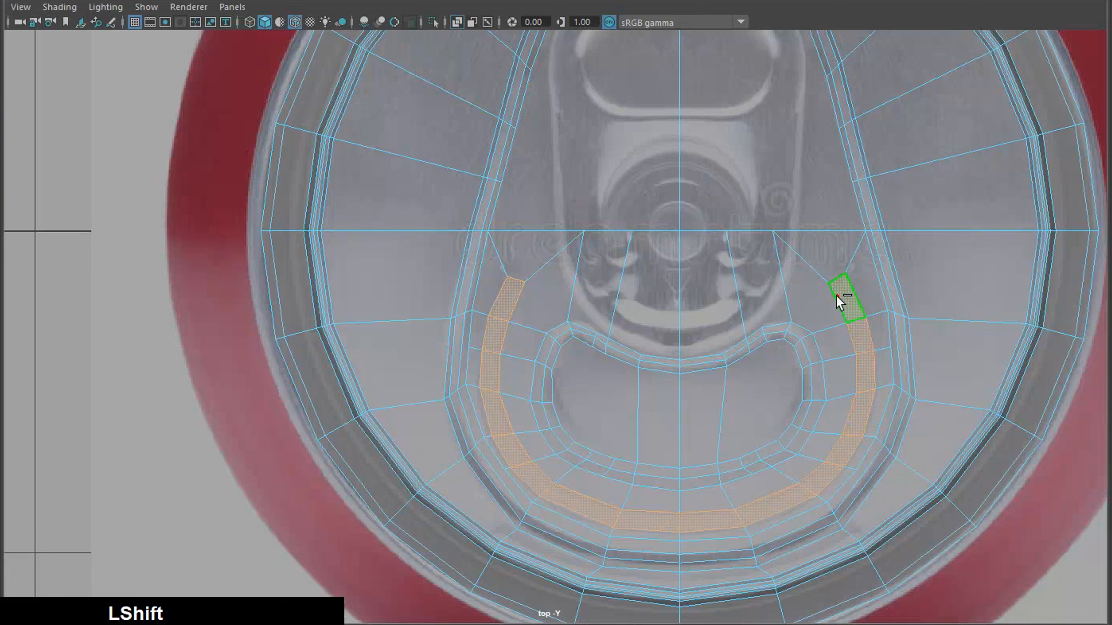
Extrude the selected curved band faces and raise them slightly above the lid surface to form a ridge around the opening.
{"action": "key", "text": "space"}
{"action": "key", "text": "space"}
{"action": "left_click_drag", "start_coordinate": [744, 266], "coordinate": [797, 235], "text": "alt"}
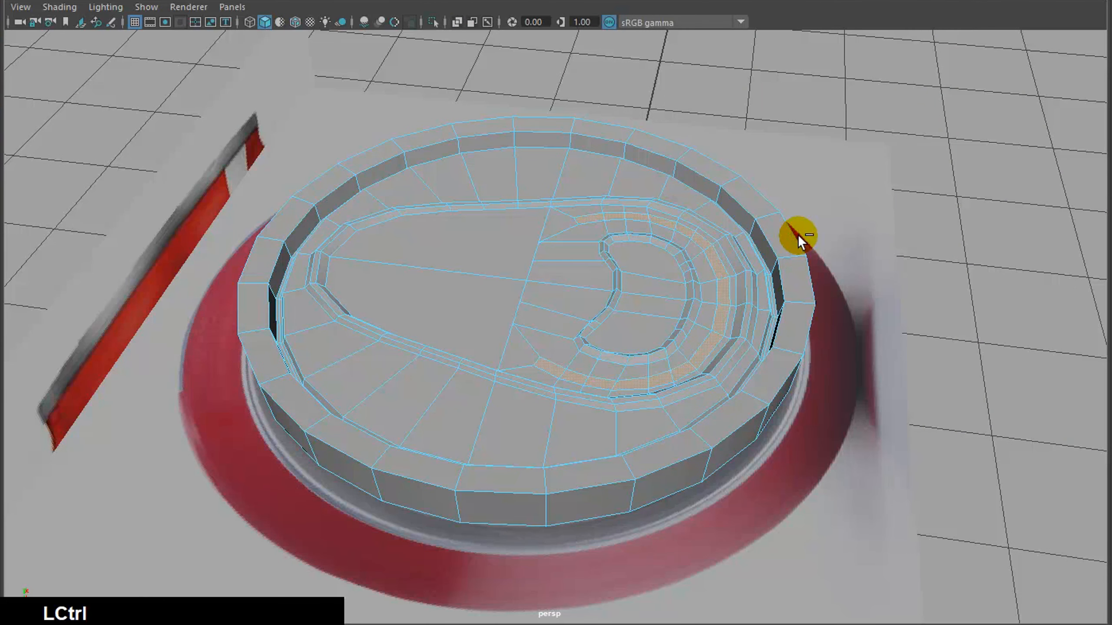
{"action": "key", "text": "ctrl+e"}
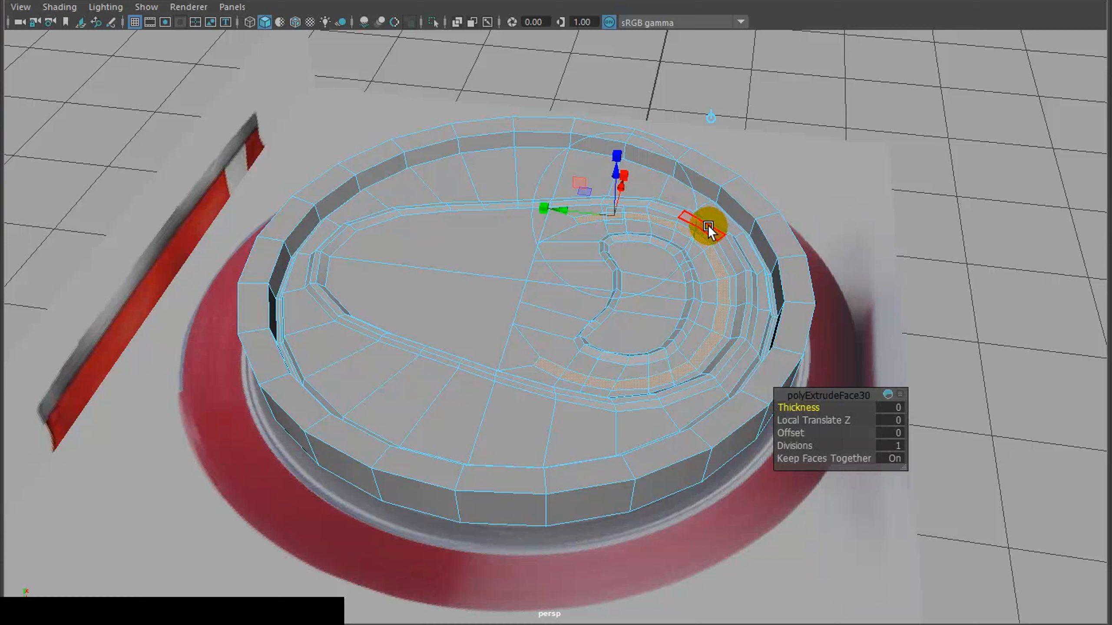
{"action": "left_click_drag", "start_coordinate": [708, 225], "coordinate": [647, 223]}
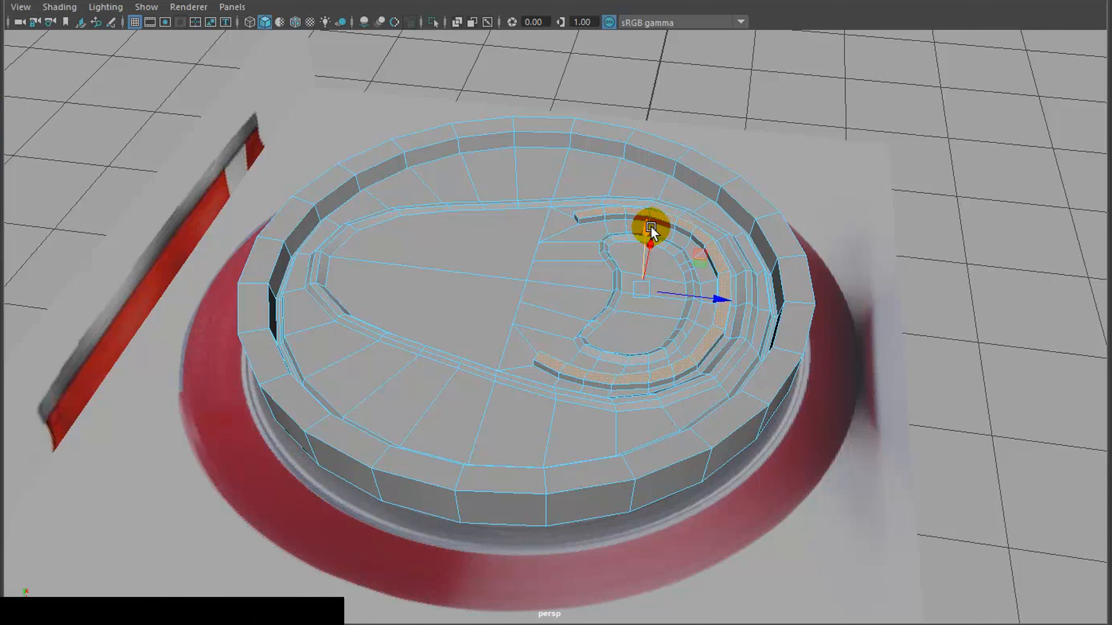
{"action": "key", "text": "space"}
{"action": "key", "text": "space"}
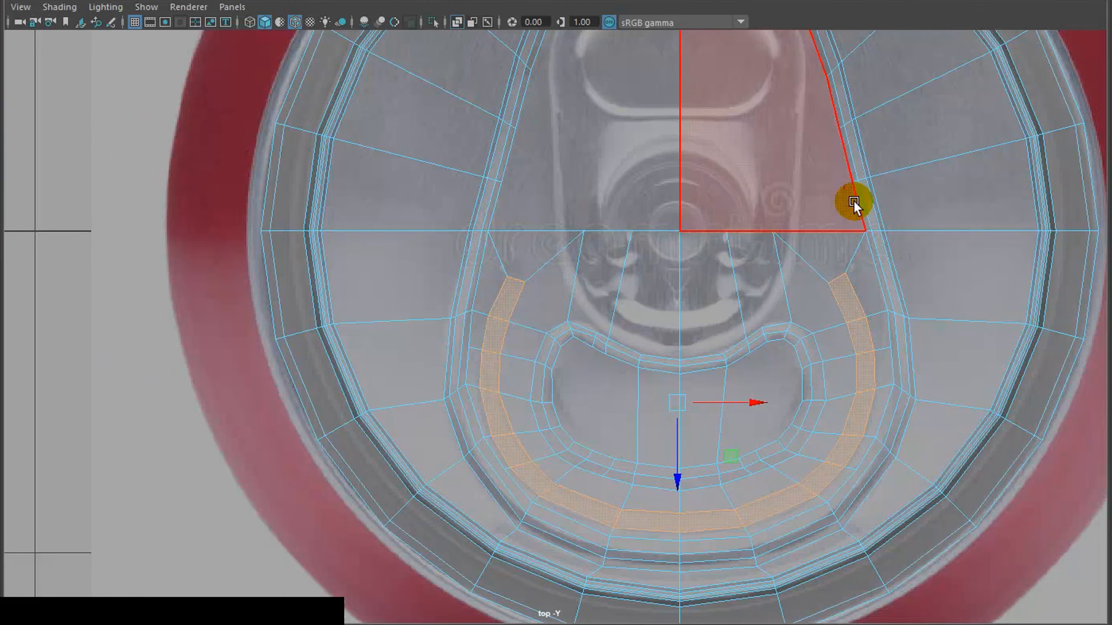
{"action": "key", "text": "space"}
{"action": "key", "text": "space"}
{"action": "left_click_drag", "start_coordinate": [726, 250], "coordinate": [702, 347], "text": "alt"}
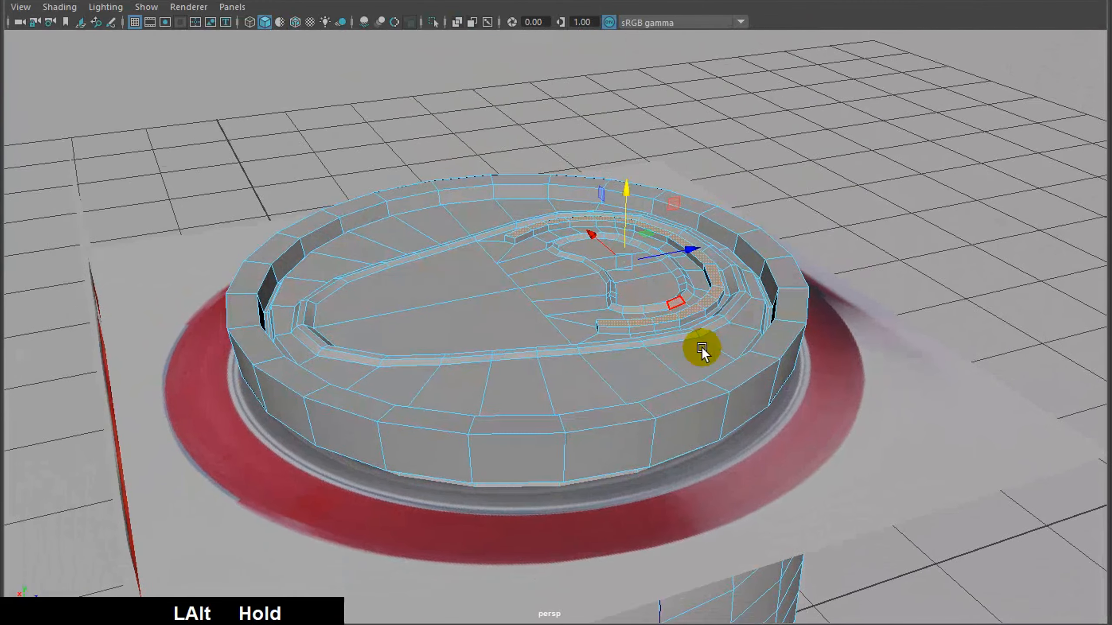
Select the top edges at both ends of the raised band and lower them to the lid surface so the ends slope down.
{"action": "scroll", "coordinate": [704, 342], "scroll_direction": "up", "scroll_amount": 8, "text": "alt"}
{"action": "left_click", "coordinate": [771, 372]}
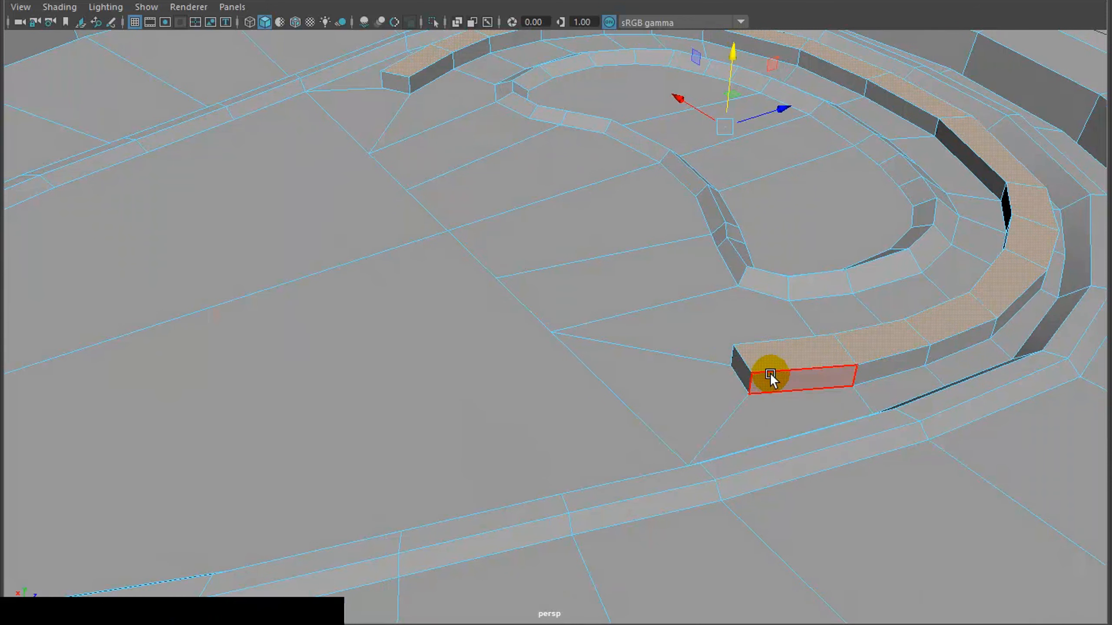
{"action": "left_click", "coordinate": [744, 367]}
{"action": "right_click_drag", "start_coordinate": [744, 364], "coordinate": [741, 239]}
{"action": "left_click", "coordinate": [746, 359]}
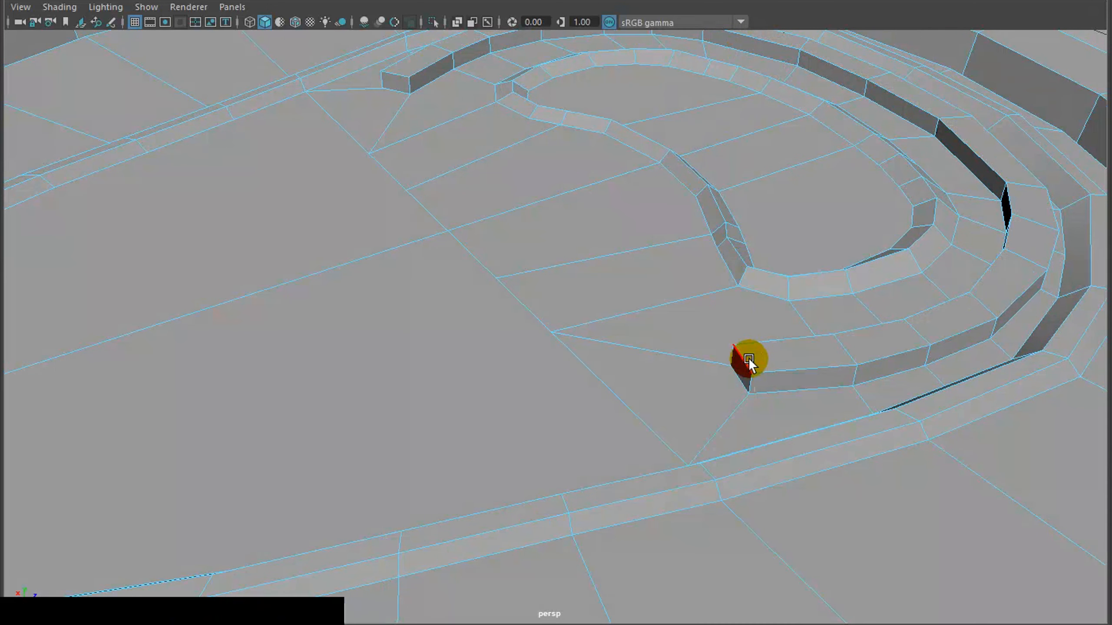
{"action": "left_click", "coordinate": [392, 75], "text": "shift"}
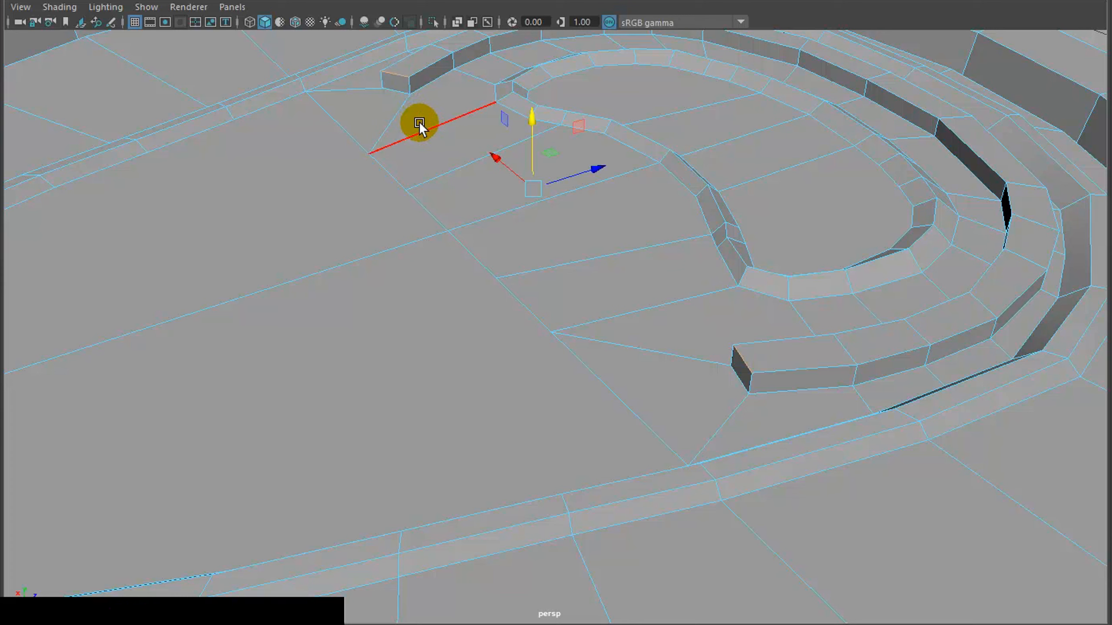
{"action": "mouse_move", "coordinate": [536, 113]}
{"action": "left_mouse_down"}
{"action": "mouse_move", "coordinate": [533, 146]}
{"action": "mouse_move", "coordinate": [533, 130]}
{"action": "left_mouse_up"}
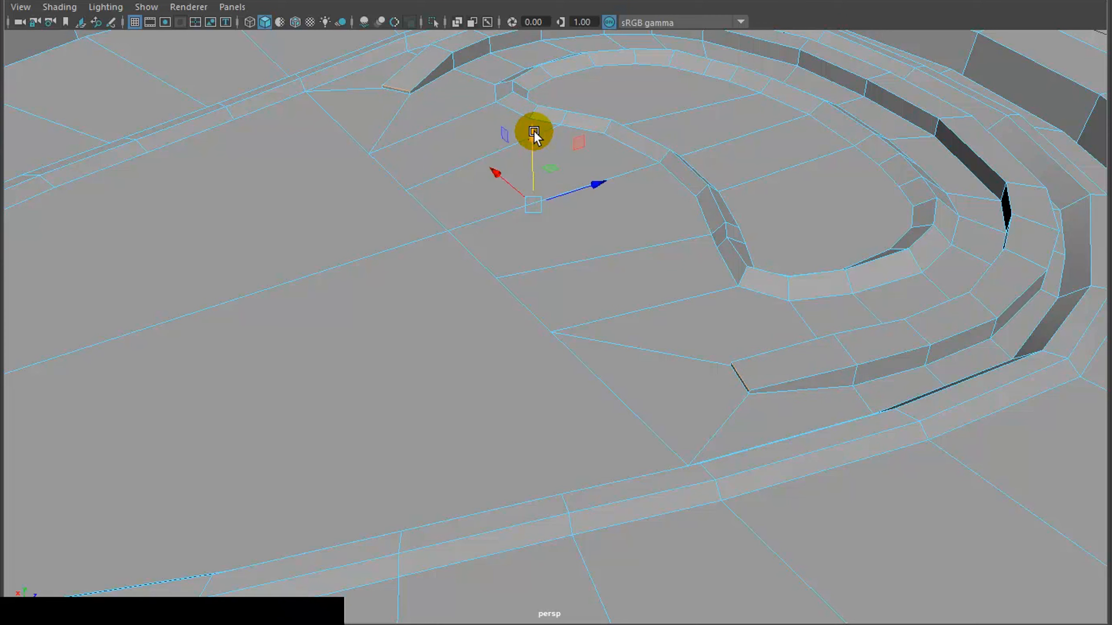
Slightly lower the next two pairs of cross edges inward from the band's ends to soften the slope.
{"action": "left_click", "coordinate": [839, 344]}
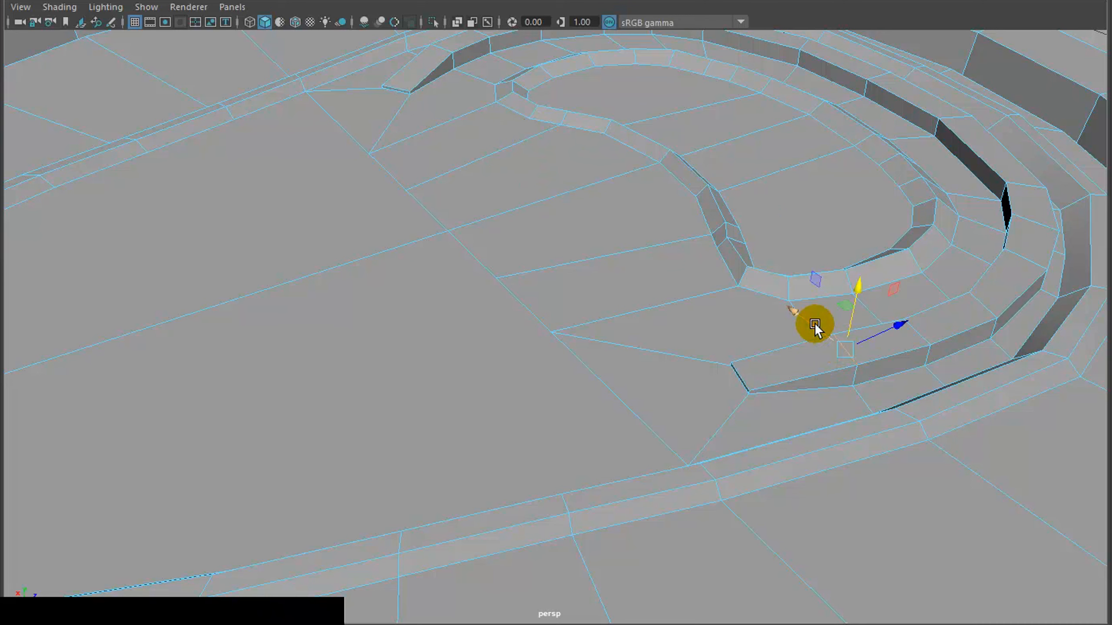
{"action": "left_click_drag", "start_coordinate": [573, 156], "coordinate": [443, 55], "text": "alt"}
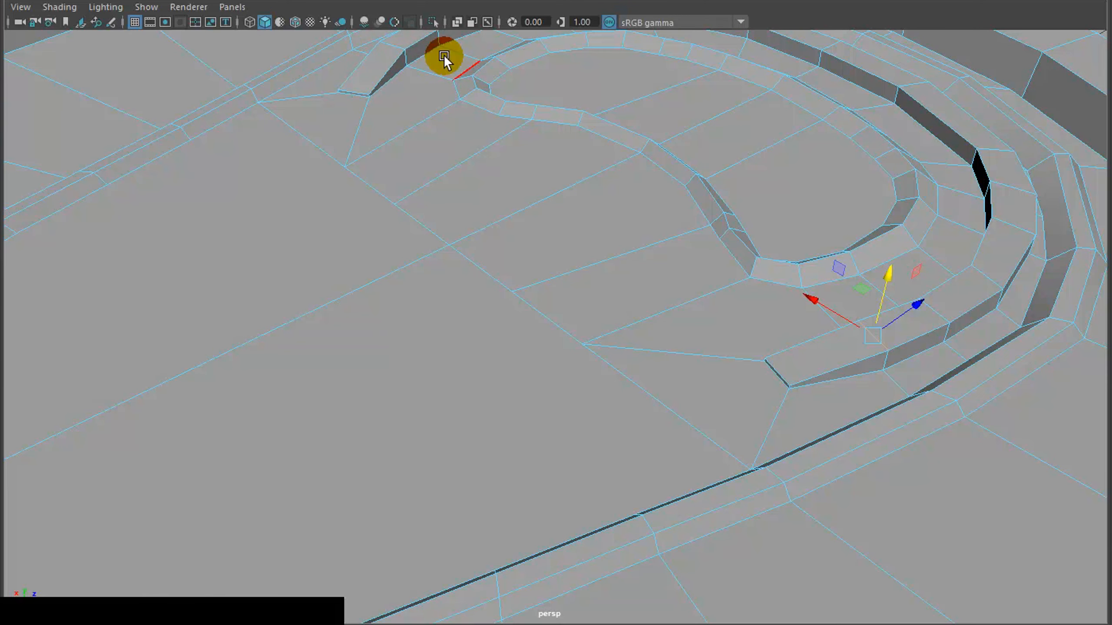
{"action": "left_click", "coordinate": [386, 42], "text": "shift"}
{"action": "left_click_drag", "start_coordinate": [589, 92], "coordinate": [589, 97]}
{"action": "left_click", "coordinate": [934, 303]}
{"action": "middle_click_drag", "start_coordinate": [714, 160], "coordinate": [714, 214], "text": "alt"}
{"action": "left_click", "coordinate": [423, 67], "text": "shift"}
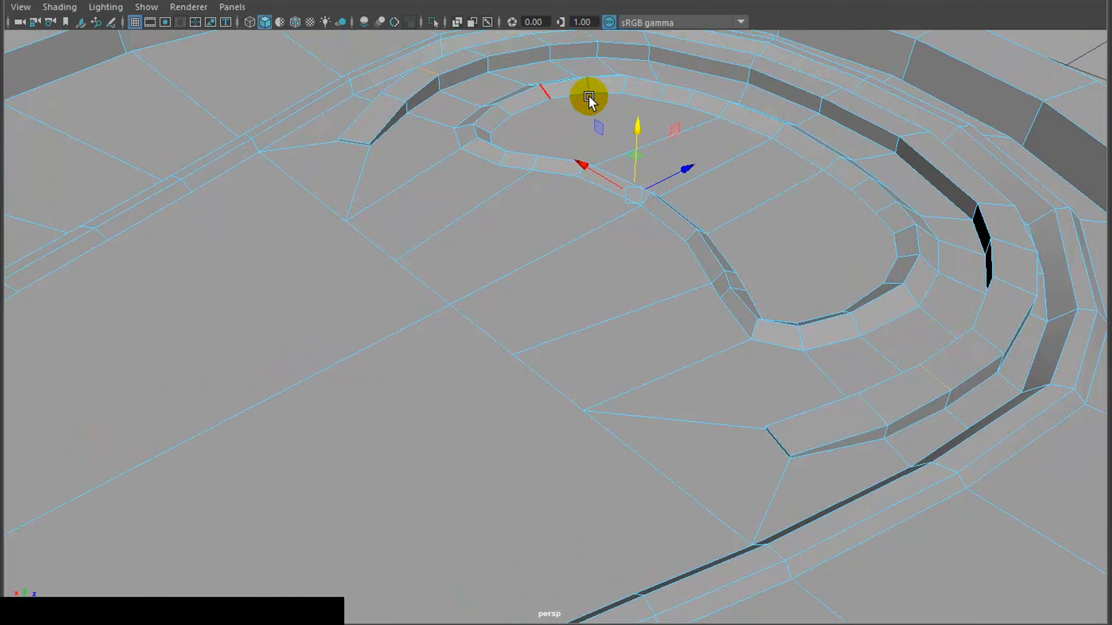
{"action": "left_click_drag", "start_coordinate": [637, 122], "coordinate": [637, 124]}
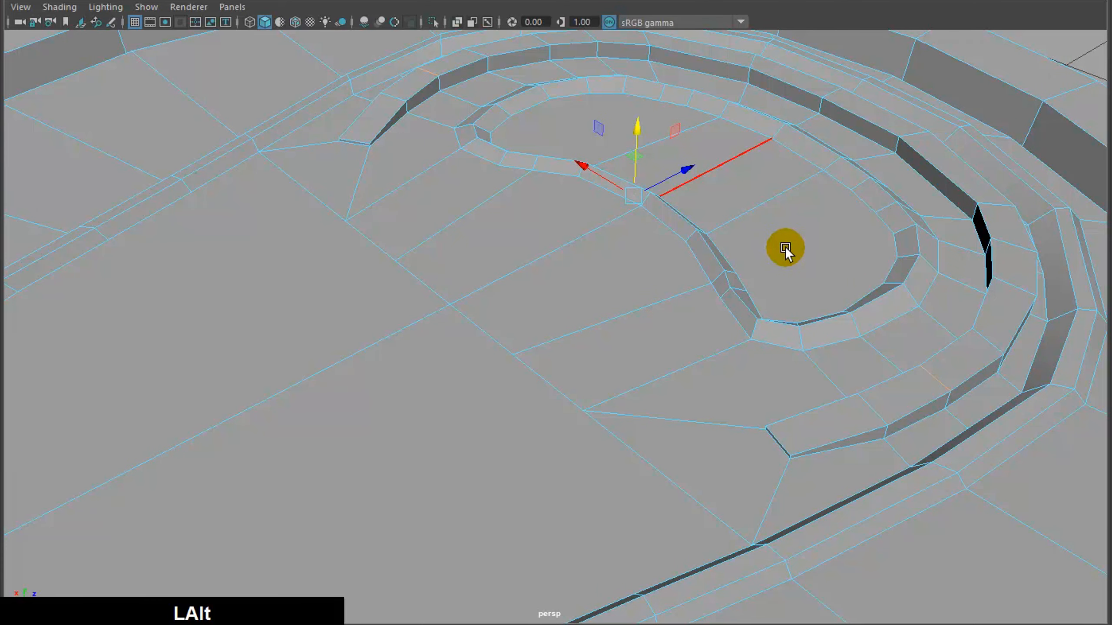
Inspect the lid from several angles and preview it smoothed to examine the raised band around the opening.
{"action": "left_click_drag", "start_coordinate": [802, 261], "coordinate": [582, 304], "text": "alt"}
{"action": "scroll", "coordinate": [723, 247], "scroll_direction": "down", "scroll_amount": 3}
{"action": "middle_click_drag", "start_coordinate": [624, 291], "coordinate": [696, 127], "text": "alt"}
{"action": "scroll", "coordinate": [629, 245], "scroll_direction": "down", "scroll_amount": 5}
{"action": "left_click_drag", "start_coordinate": [580, 241], "coordinate": [622, 247], "text": "alt"}
{"action": "scroll", "coordinate": [633, 245], "scroll_direction": "up", "scroll_amount": 5}
{"action": "left_click", "coordinate": [620, 239]}
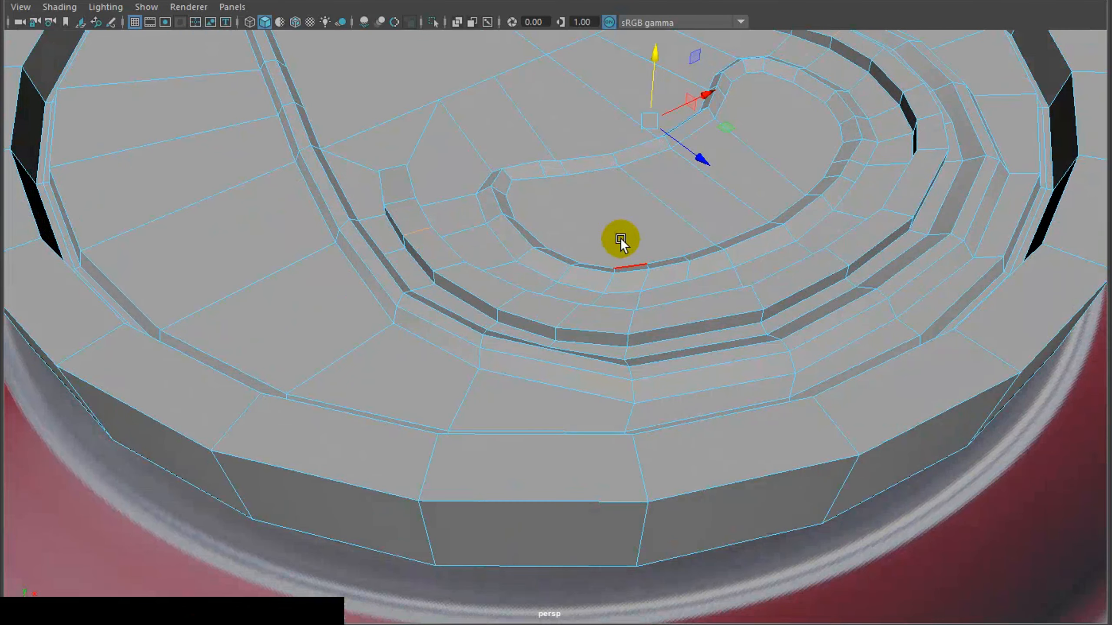
{"action": "key", "text": "F8"}
{"action": "scroll", "coordinate": [555, 197], "scroll_direction": "down", "scroll_amount": 7}
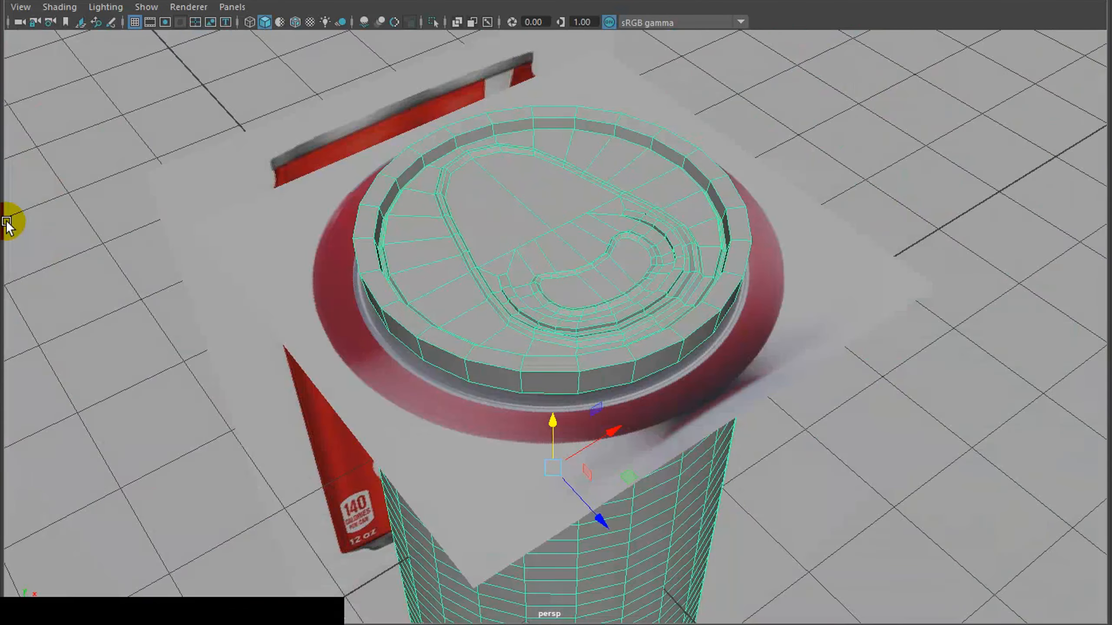
{"action": "scroll", "coordinate": [332, 238], "scroll_direction": "up", "scroll_amount": 10}
{"action": "scroll", "coordinate": [434, 272], "scroll_direction": "down", "scroll_amount": 4}
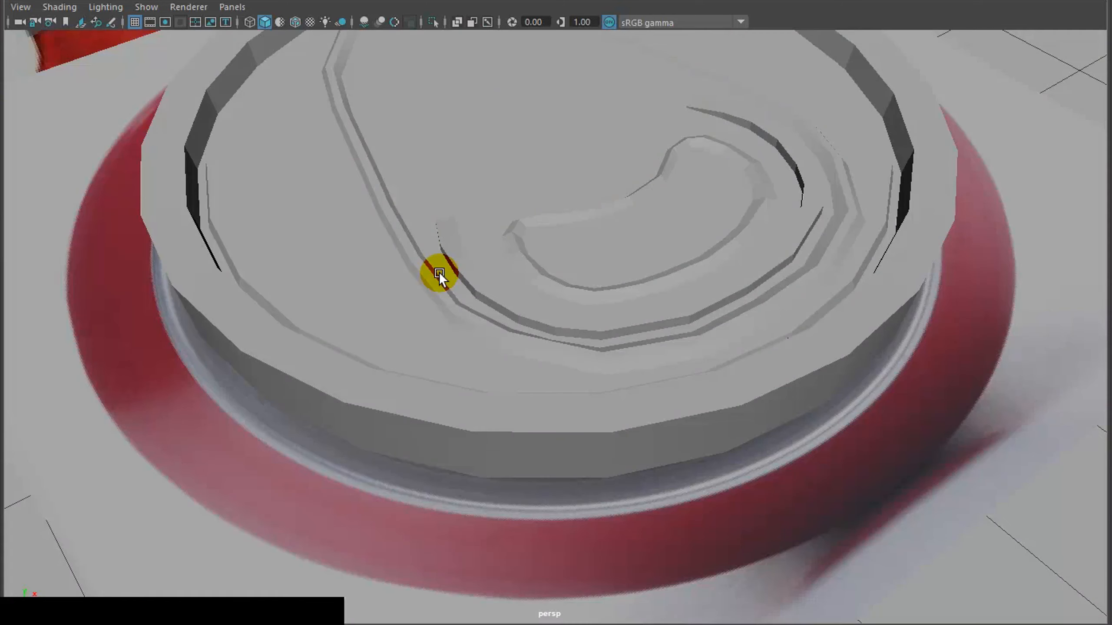
{"action": "key", "text": "3"}
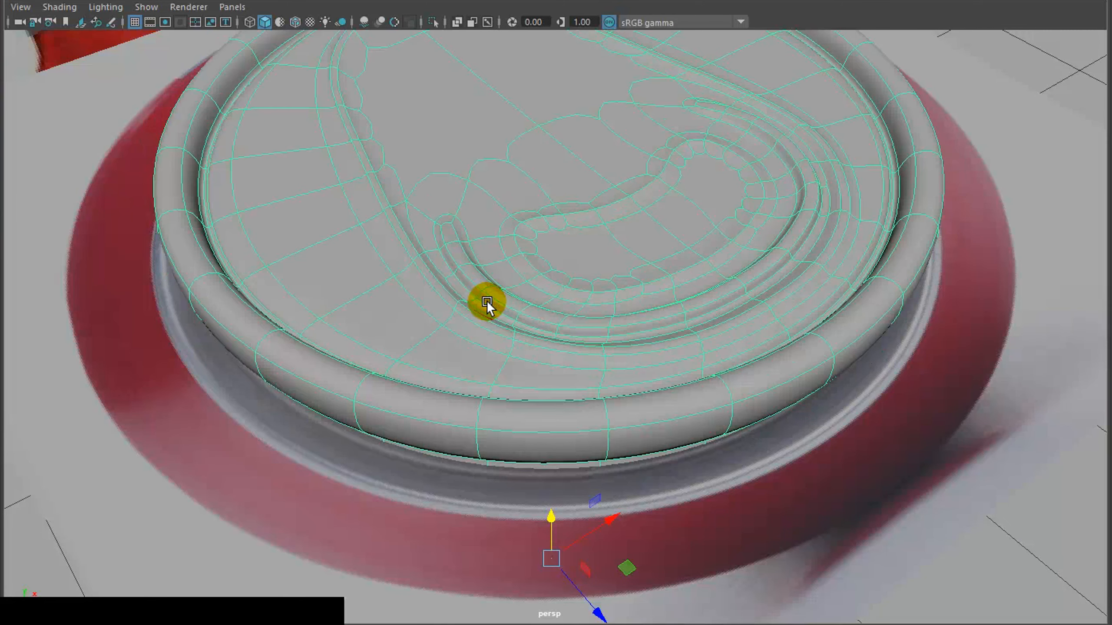
{"action": "left_click_drag", "start_coordinate": [486, 301], "coordinate": [565, 331], "text": "alt"}
{"action": "scroll", "coordinate": [382, 287], "scroll_direction": "up", "scroll_amount": 3}
Return to the unsmoothed mesh, select the raised band's top faces except the sloped end faces, and lower them slightly.
{"action": "key", "text": "1"}
{"action": "right_click_drag", "start_coordinate": [493, 319], "coordinate": [492, 319]}
{"action": "mouse_move", "coordinate": [491, 319]}
{"action": "left_mouse_down", "text": "alt"}
{"action": "mouse_move", "coordinate": [520, 346]}
{"action": "mouse_move", "coordinate": [494, 298]}
{"action": "left_mouse_up", "text": "alt"}
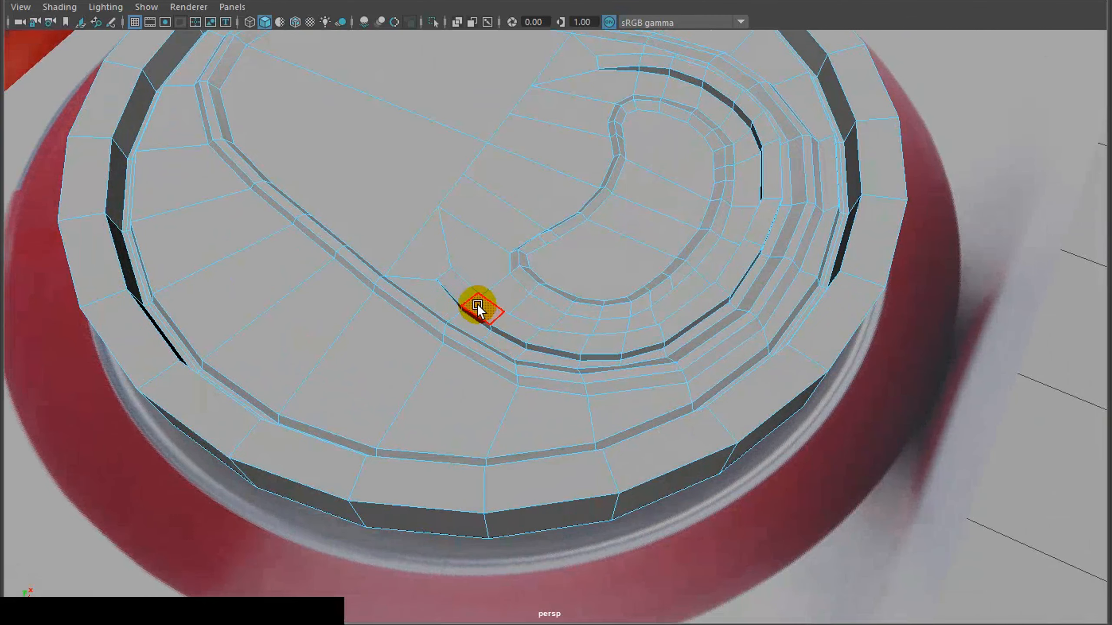
{"action": "left_click", "coordinate": [489, 308]}
{"action": "key", "text": "ctrl+e"}
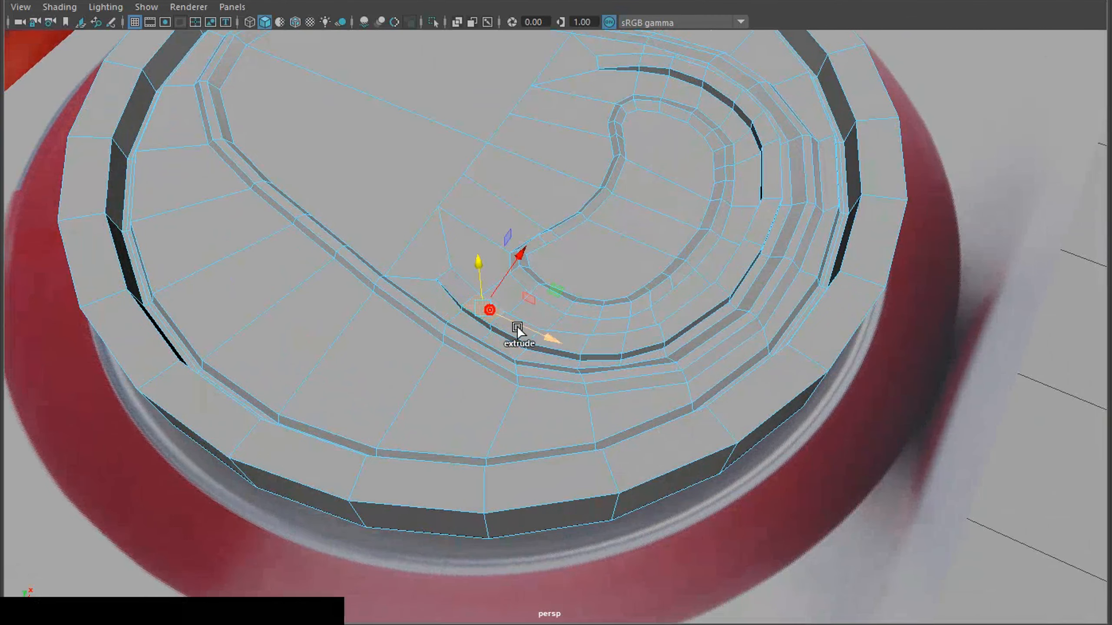
{"action": "left_click", "coordinate": [511, 326]}
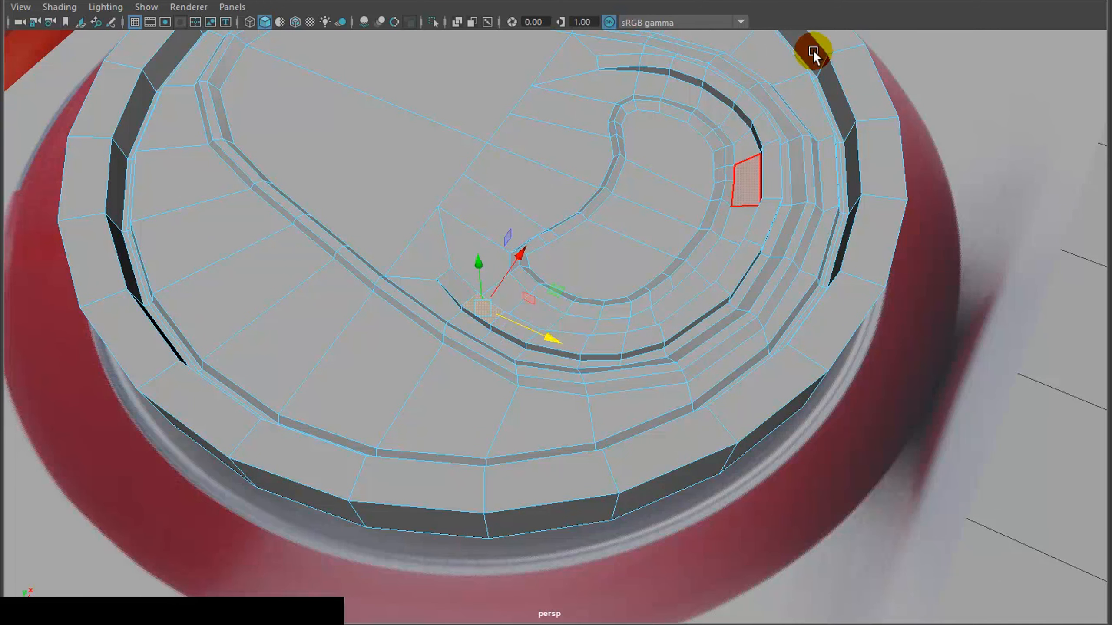
{"action": "left_click_drag", "start_coordinate": [647, 188], "coordinate": [616, 227], "text": "alt"}
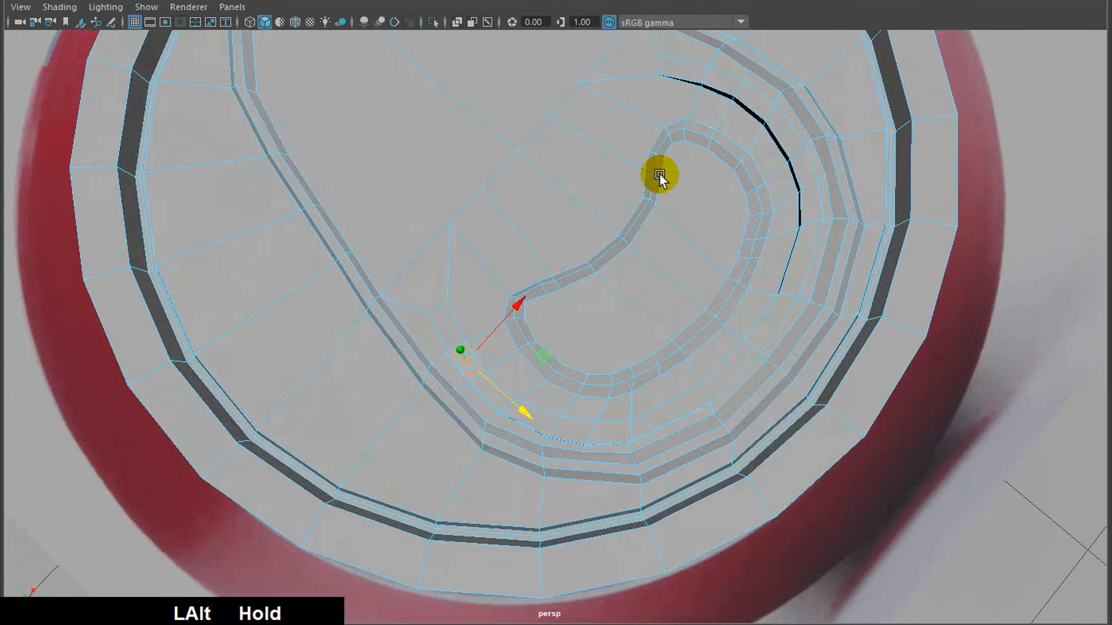
{"action": "left_click", "coordinate": [726, 79], "text": "shift"}
{"action": "left_click", "coordinate": [752, 106], "text": "shift"}
{"action": "left_click", "coordinate": [788, 131], "text": "shift"}
{"action": "left_click", "coordinate": [807, 180], "text": "shift"}
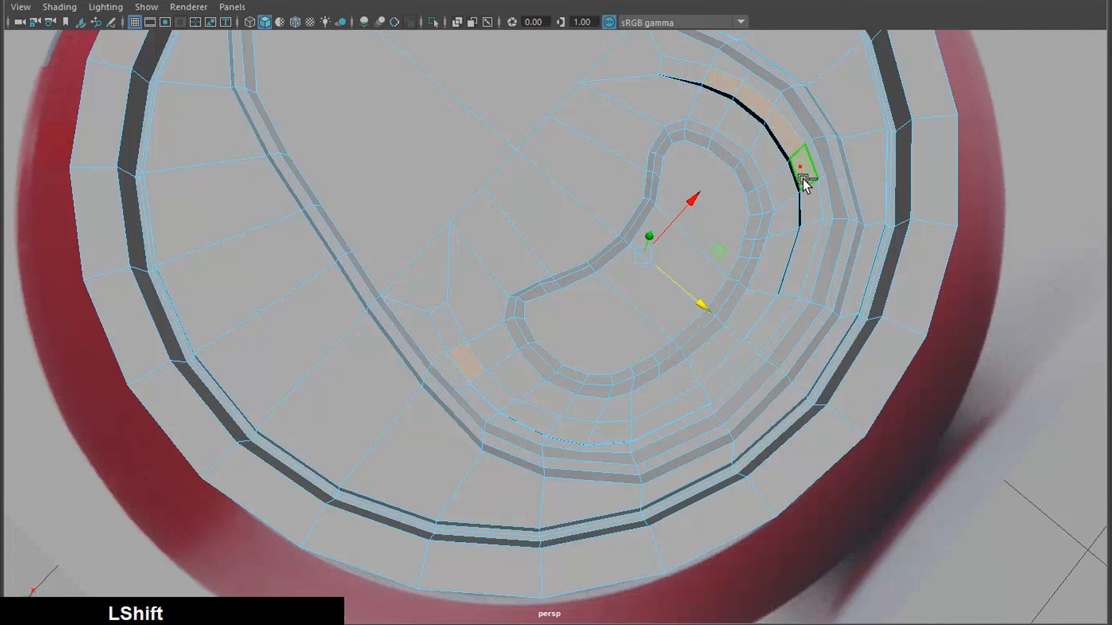
{"action": "left_click", "coordinate": [808, 212], "text": "shift"}
{"action": "left_click", "coordinate": [806, 252], "text": "shift"}
{"action": "left_click", "coordinate": [773, 323], "text": "shift"}
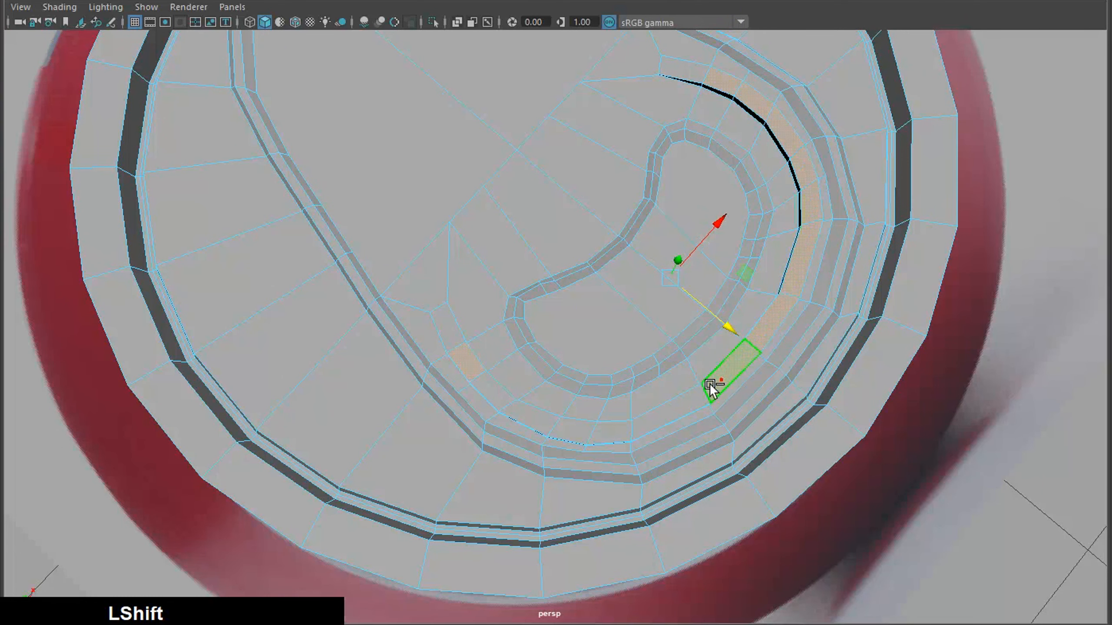
{"action": "left_click", "coordinate": [654, 419], "text": "shift"}
{"action": "left_click", "coordinate": [607, 435], "text": "shift"}
{"action": "left_click", "coordinate": [557, 425], "text": "shift"}
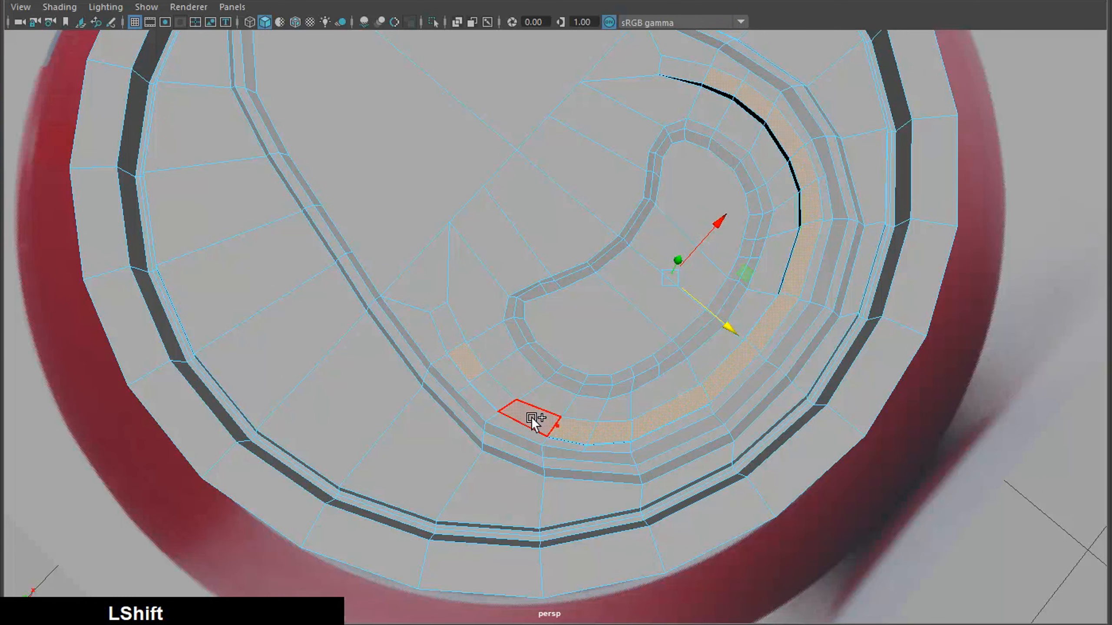
{"action": "left_click", "coordinate": [530, 420], "text": "shift"}
{"action": "left_click", "coordinate": [476, 376], "text": "shift"}
{"action": "scroll", "coordinate": [701, 298], "scroll_direction": "down", "scroll_amount": 5}
{"action": "left_click_drag", "start_coordinate": [664, 330], "coordinate": [660, 218], "text": "alt"}
{"action": "scroll", "coordinate": [572, 291], "scroll_direction": "up", "scroll_amount": 5}
{"action": "left_click_drag", "start_coordinate": [675, 76], "coordinate": [677, 85]}
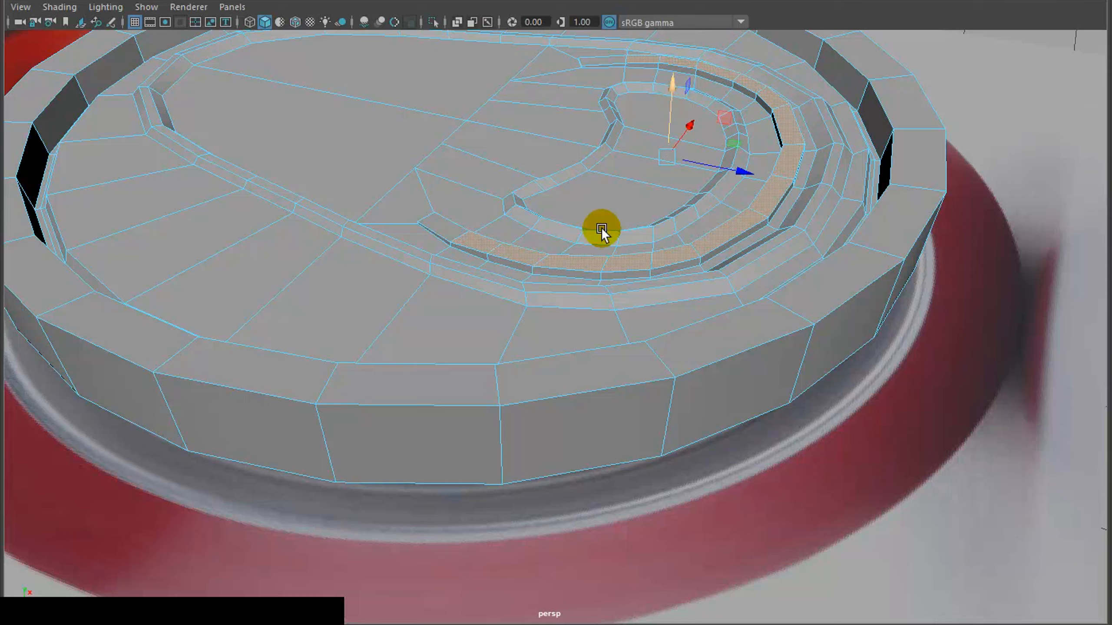
{"action": "left_click_drag", "start_coordinate": [602, 228], "coordinate": [574, 222], "text": "alt"}
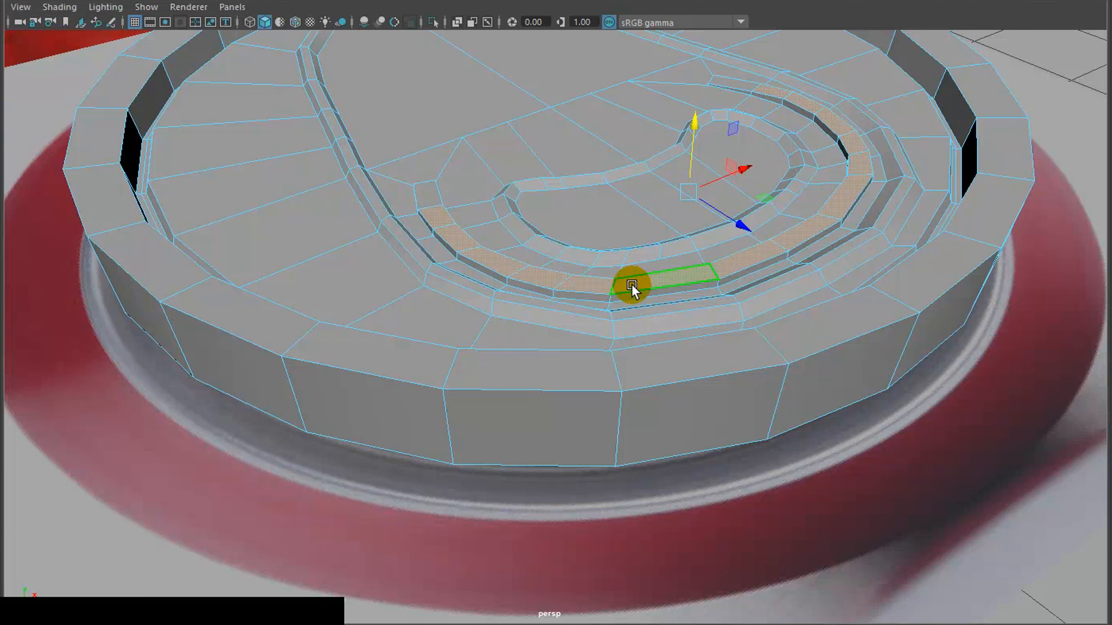
Preview the lid smoothed and examine the lowered band and its tapered ends from the opposite side.
{"action": "left_click", "coordinate": [1072, 183]}
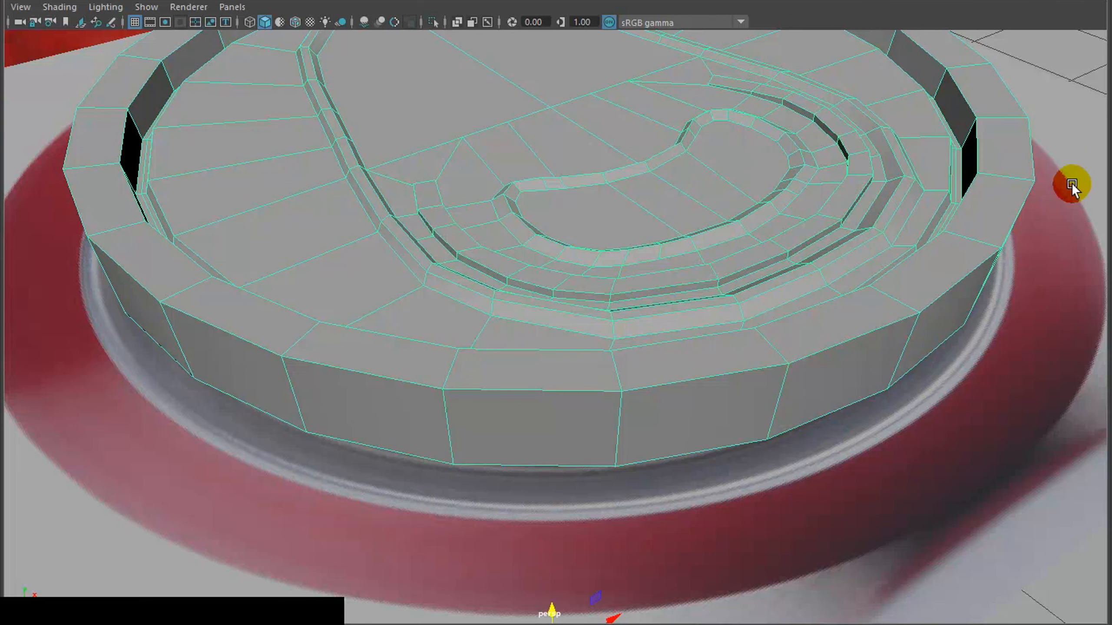
{"action": "left_click", "coordinate": [1074, 40]}
{"action": "left_click", "coordinate": [741, 202]}
{"action": "key", "text": "3"}
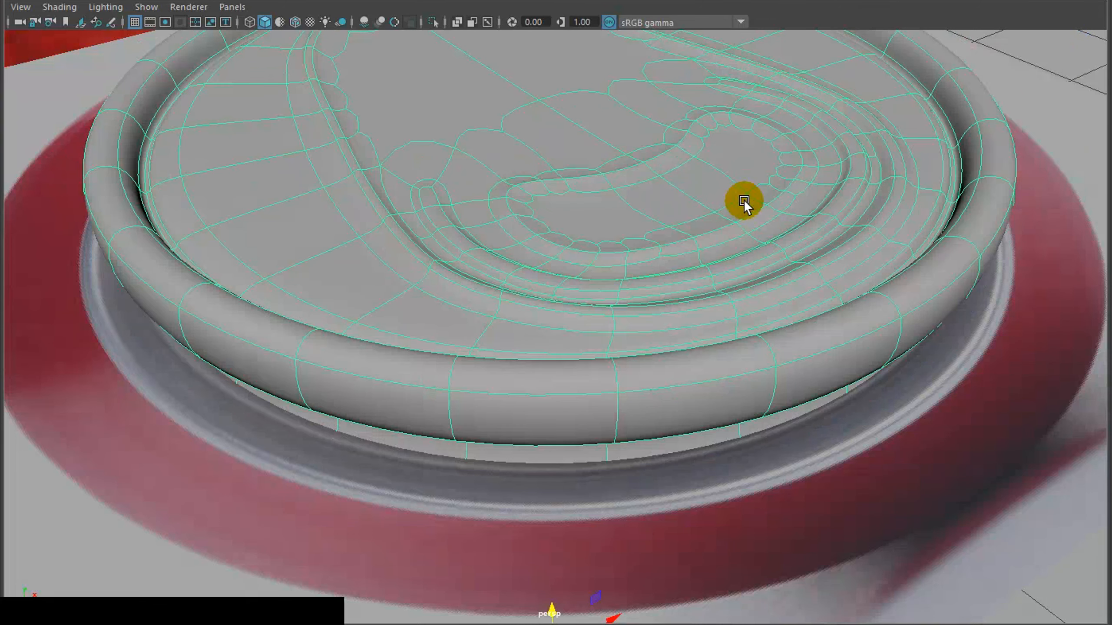
{"action": "scroll", "coordinate": [780, 180], "scroll_direction": "down", "scroll_amount": 6}
{"action": "left_click", "coordinate": [905, 109]}
{"action": "left_click_drag", "start_coordinate": [866, 253], "coordinate": [563, 132], "text": "alt"}
{"action": "scroll", "coordinate": [640, 259], "scroll_direction": "up", "scroll_amount": 5}
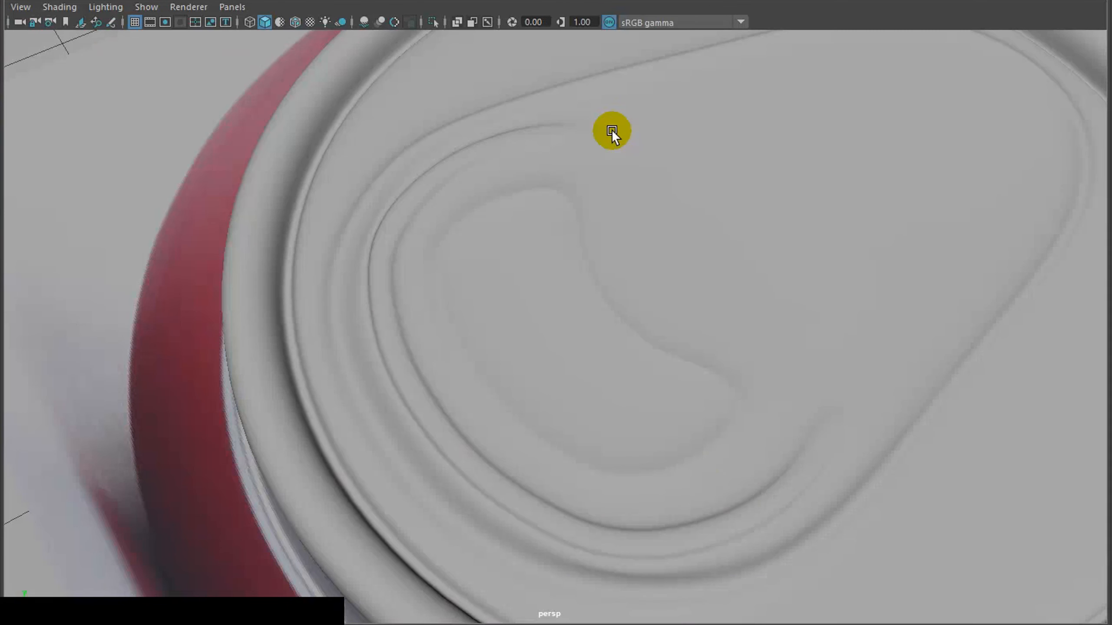
{"action": "left_click_drag", "start_coordinate": [853, 461], "coordinate": [794, 450], "text": "alt"}
{"action": "left_click", "coordinate": [731, 265]}
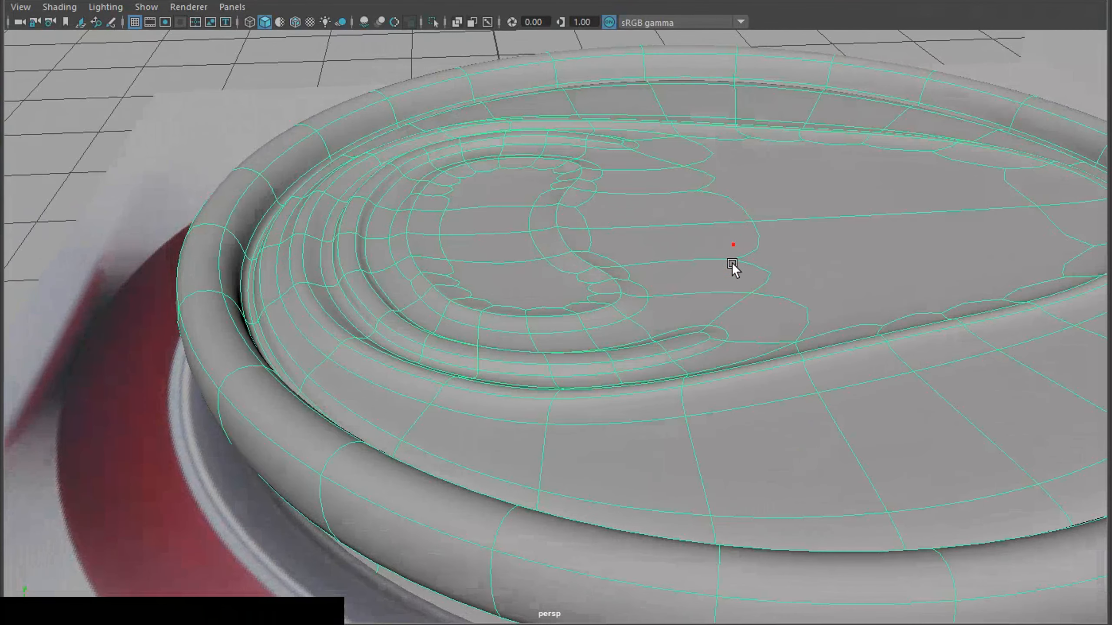
{"action": "left_click_drag", "start_coordinate": [731, 266], "coordinate": [796, 349], "text": "alt"}
Compare the unsmoothed and smoothed mesh up close around the opening's recess and the surrounding ridge.
{"action": "key", "text": "1"}
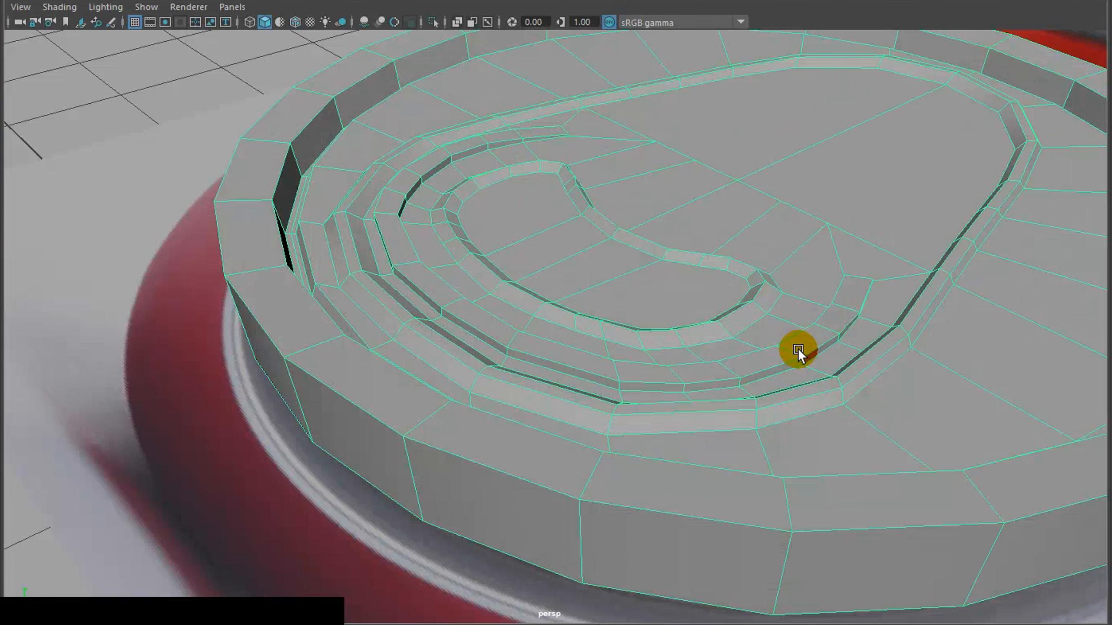
{"action": "scroll", "coordinate": [240, 141], "scroll_direction": "down", "scroll_amount": 5}
{"action": "scroll", "coordinate": [687, 309], "scroll_direction": "up", "scroll_amount": 8}
{"action": "scroll", "coordinate": [696, 306], "scroll_direction": "up", "scroll_amount": 4}
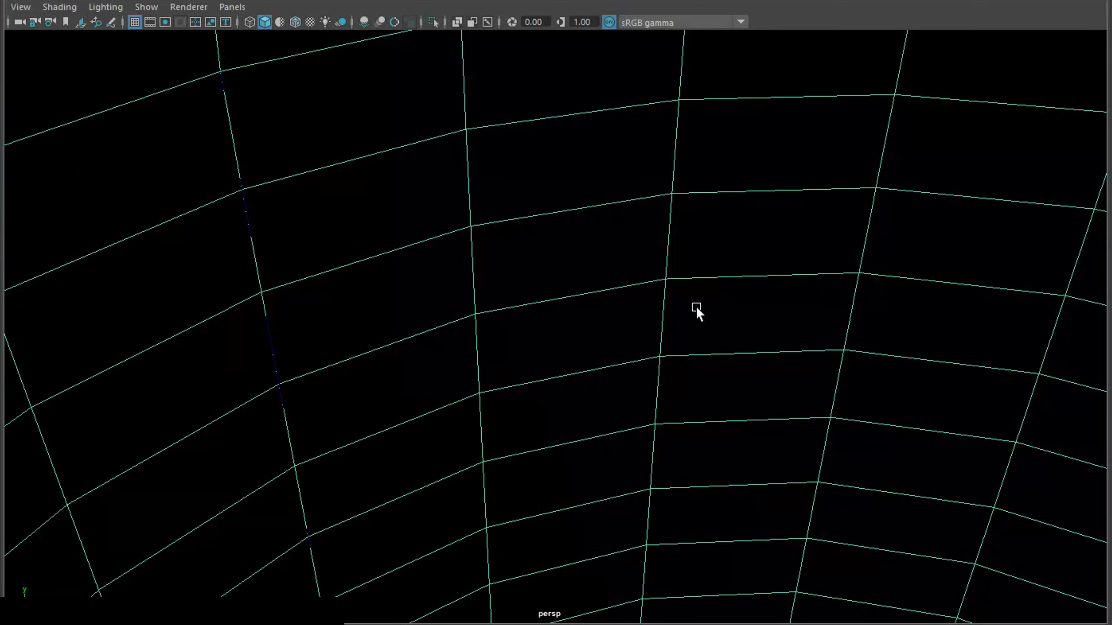
{"action": "scroll", "coordinate": [698, 303], "scroll_direction": "down", "scroll_amount": 4}
{"action": "left_click_drag", "start_coordinate": [699, 303], "coordinate": [676, 351], "text": "alt"}
{"action": "key", "text": "3"}
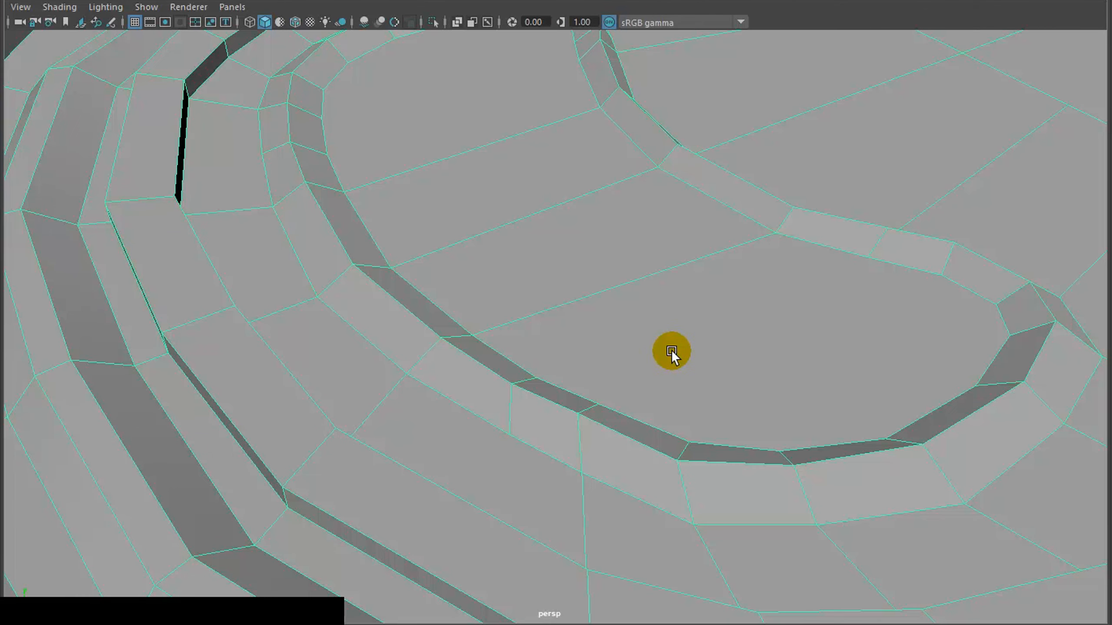
{"action": "scroll", "coordinate": [128, 136], "scroll_direction": "down", "scroll_amount": 5}
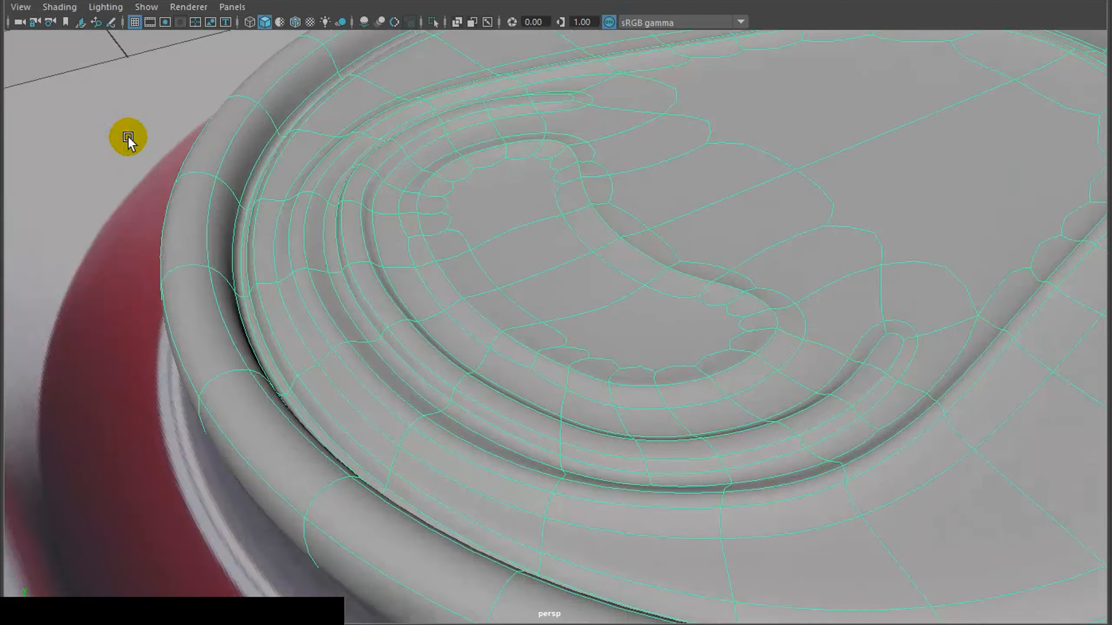
{"action": "left_click", "coordinate": [97, 59]}
{"action": "scroll", "coordinate": [561, 277], "scroll_direction": "up", "scroll_amount": 10}
{"action": "scroll", "coordinate": [573, 276], "scroll_direction": "down", "scroll_amount": 5}
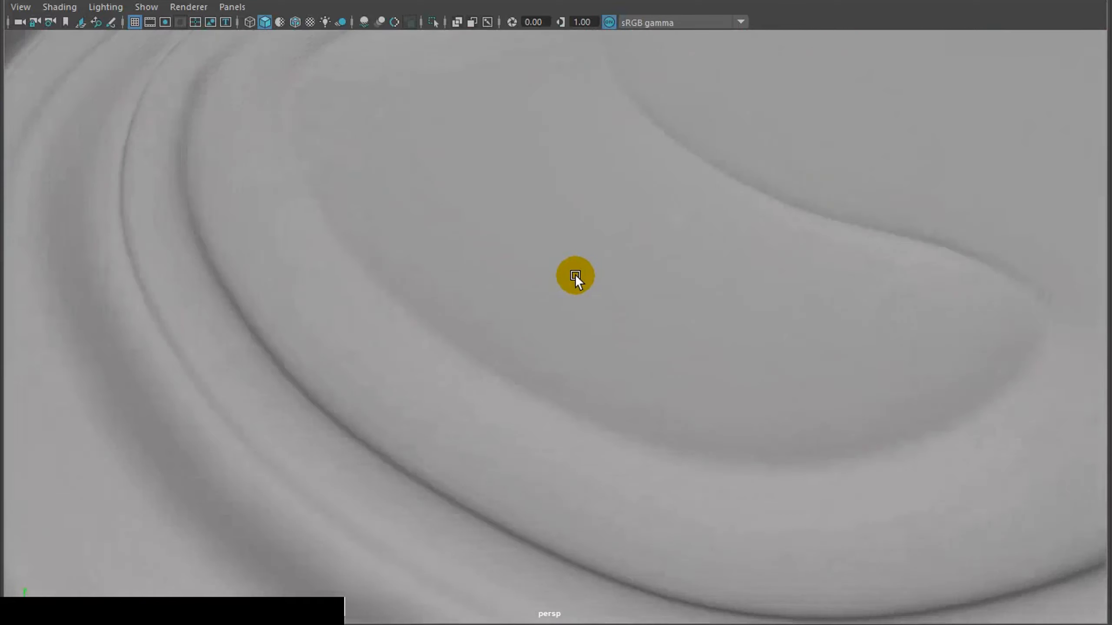
Inspect the smoothed lid from above and from low side angles, examining the opening's recess and the tapered ridge around it.
{"action": "left_click_drag", "start_coordinate": [559, 372], "coordinate": [830, 400], "text": "alt"}
{"action": "scroll", "coordinate": [832, 409], "scroll_direction": "down", "scroll_amount": 10, "text": "alt"}
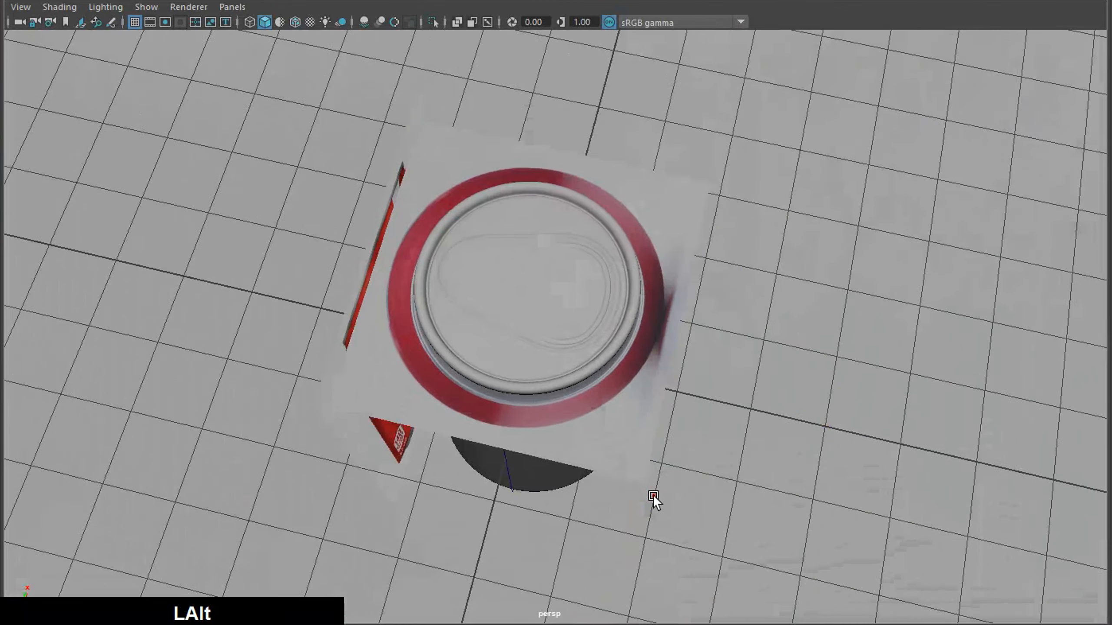
{"action": "mouse_move", "coordinate": [653, 496]}
{"action": "left_mouse_down", "text": "alt"}
{"action": "mouse_move", "coordinate": [707, 415]}
{"action": "mouse_move", "coordinate": [712, 380]}
{"action": "mouse_move", "coordinate": [712, 503]}
{"action": "left_mouse_up", "text": "alt"}
{"action": "scroll", "coordinate": [681, 430], "scroll_direction": "up", "scroll_amount": 10}
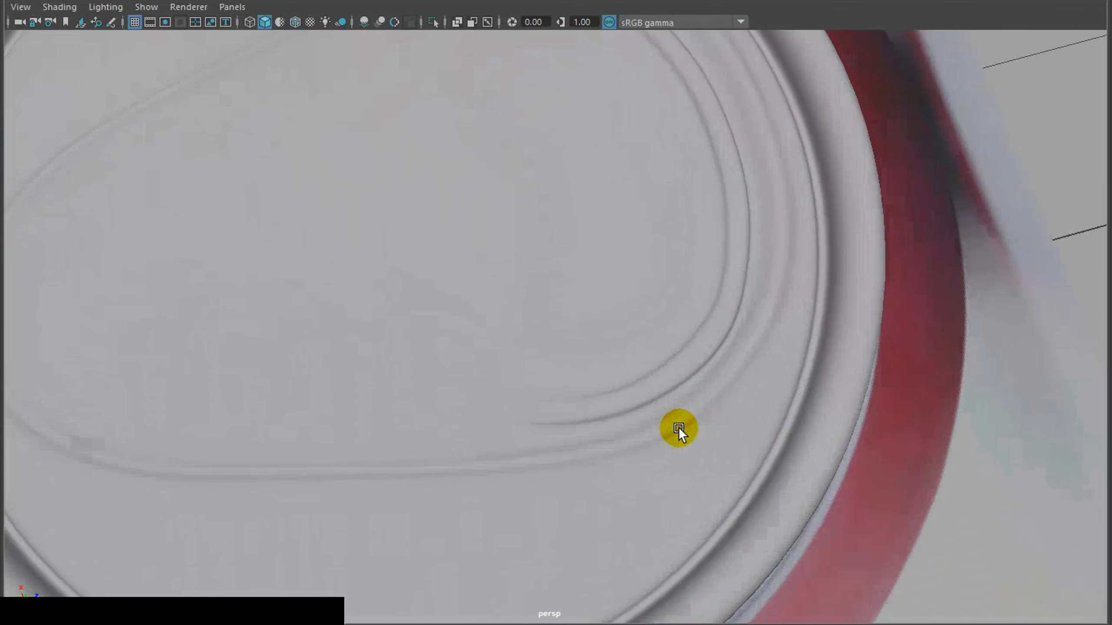
{"action": "left_click_drag", "start_coordinate": [679, 429], "coordinate": [692, 379], "text": "alt"}
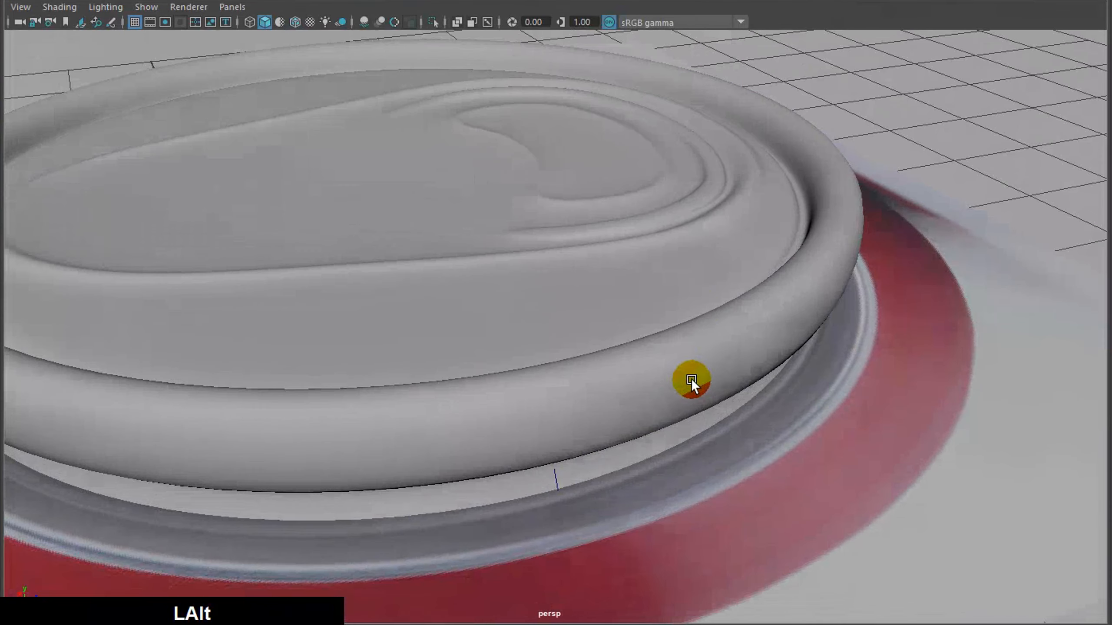
{"action": "mouse_move", "coordinate": [721, 250]}
{"action": "left_mouse_down", "text": "alt"}
{"action": "mouse_move", "coordinate": [846, 395]}
{"action": "mouse_move", "coordinate": [789, 410]}
{"action": "mouse_move", "coordinate": [778, 375]}
{"action": "left_mouse_up", "text": "alt"}
{"action": "scroll", "coordinate": [777, 376], "scroll_direction": "down", "scroll_amount": 8}
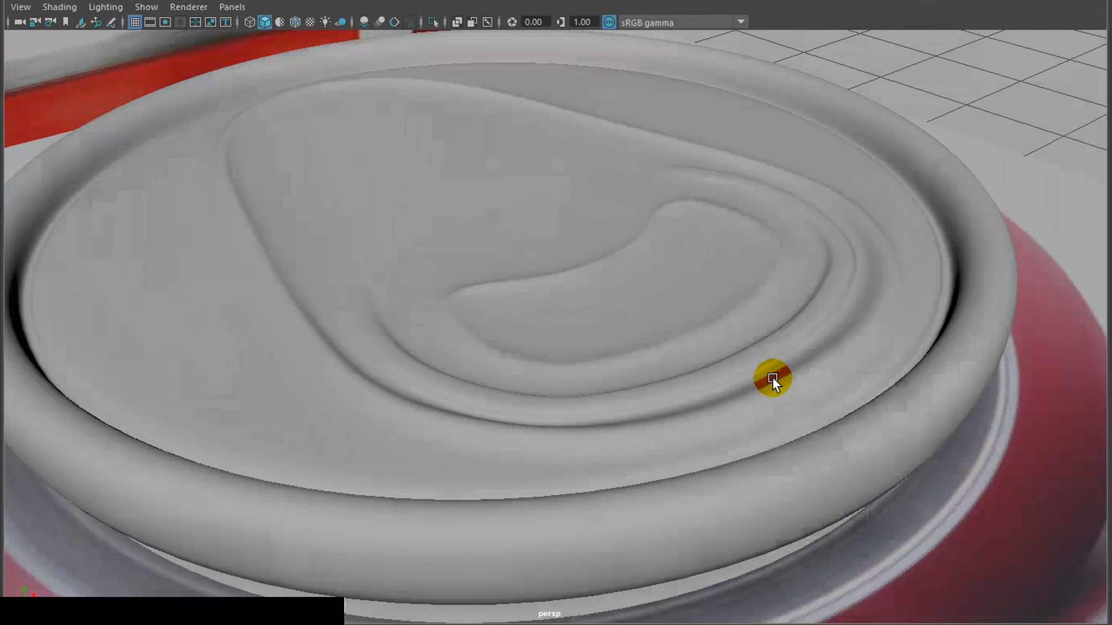
{"action": "left_click_drag", "start_coordinate": [721, 408], "coordinate": [372, 389], "text": "alt"}
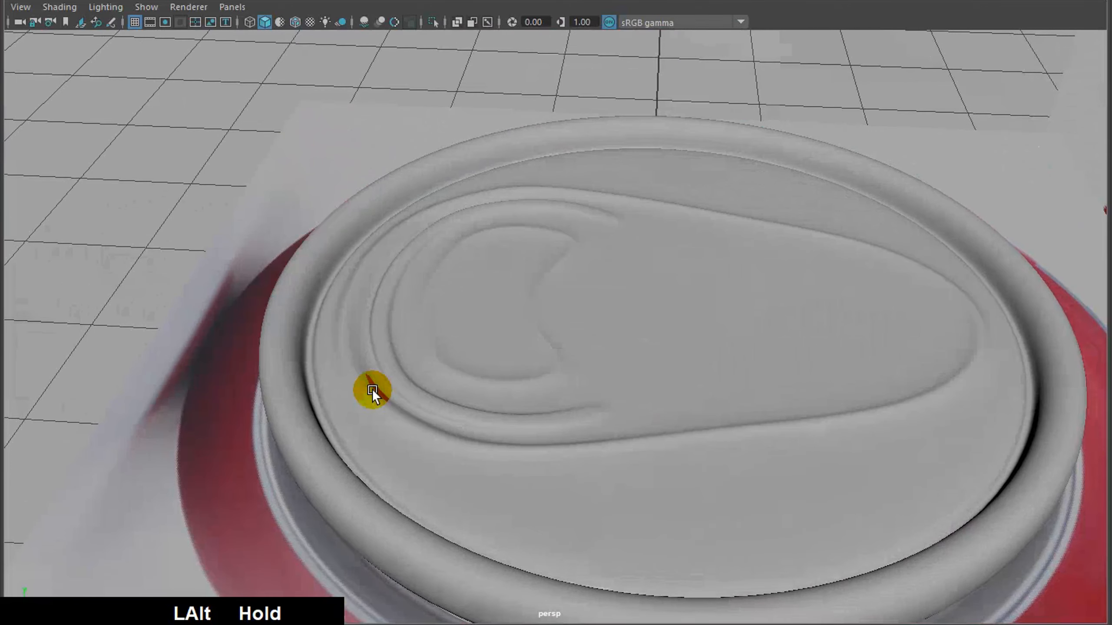
On the unsmoothed lid, use Multi-Cut to cut a straight edge line across the flat area between the inner corners of the ridge's two ends.
{"action": "left_click", "coordinate": [525, 303]}
{"action": "left_click_drag", "start_coordinate": [525, 303], "coordinate": [571, 260], "text": "alt"}
{"action": "left_click_drag", "start_coordinate": [375, 166], "coordinate": [14, 159], "text": "alt"}
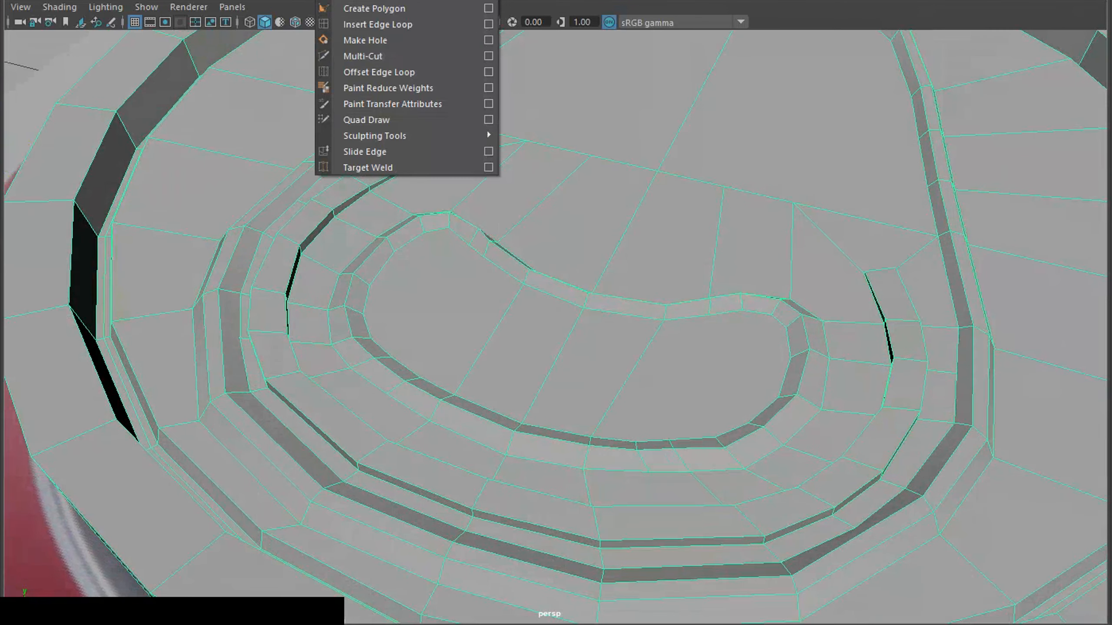
{"action": "left_click", "coordinate": [372, 22]}
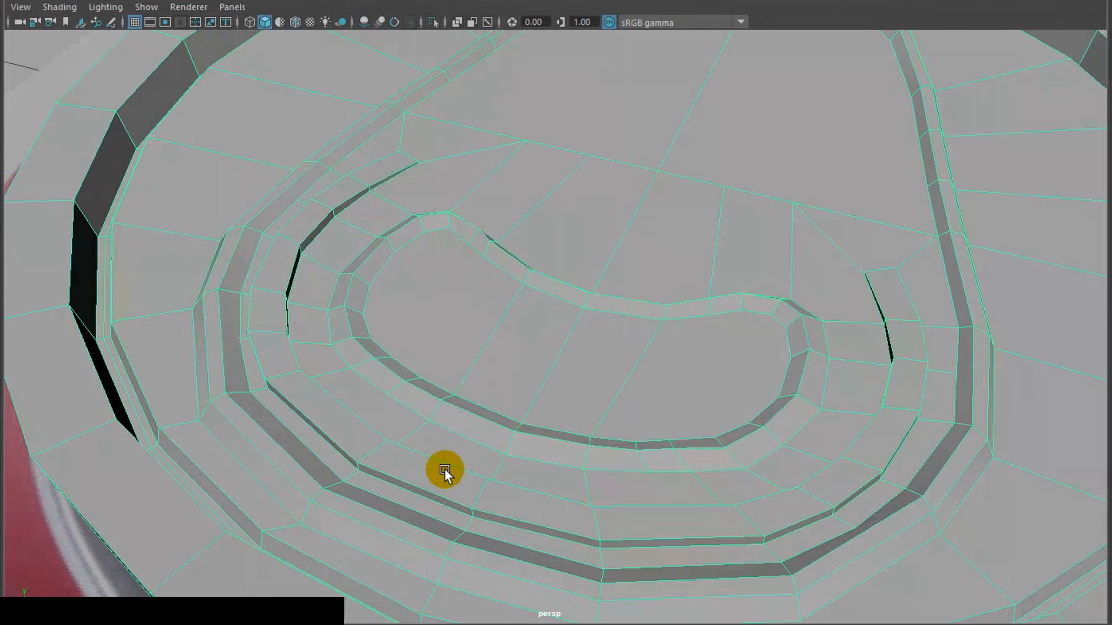
{"action": "key", "text": "space"}
{"action": "left_click_drag", "start_coordinate": [287, 467], "coordinate": [323, 219]}
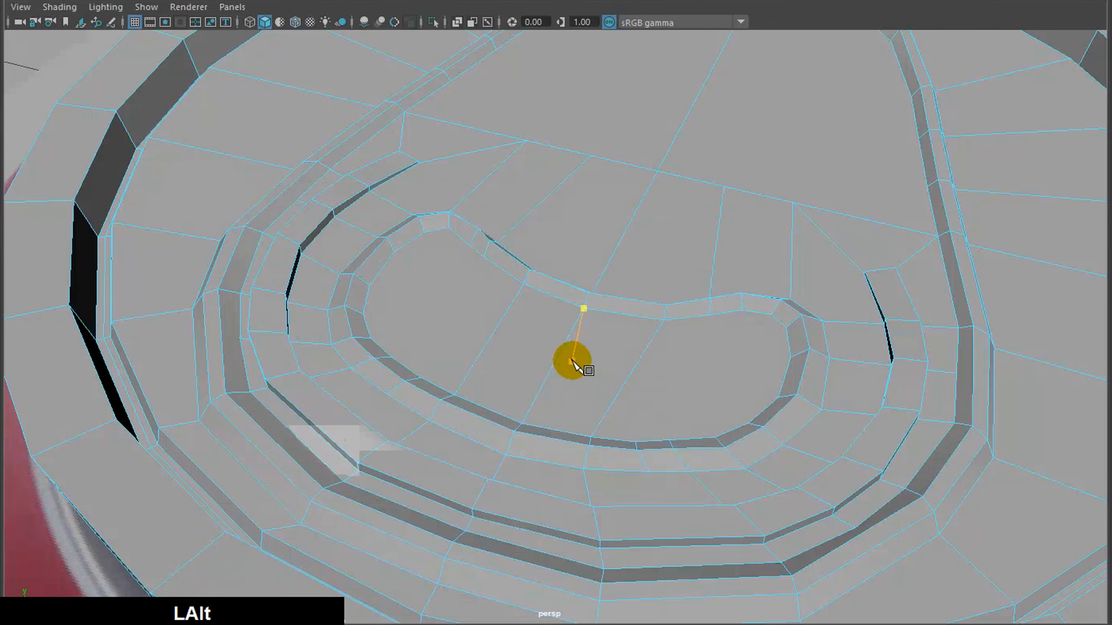
{"action": "left_click_drag", "start_coordinate": [570, 360], "coordinate": [734, 351], "text": "alt"}
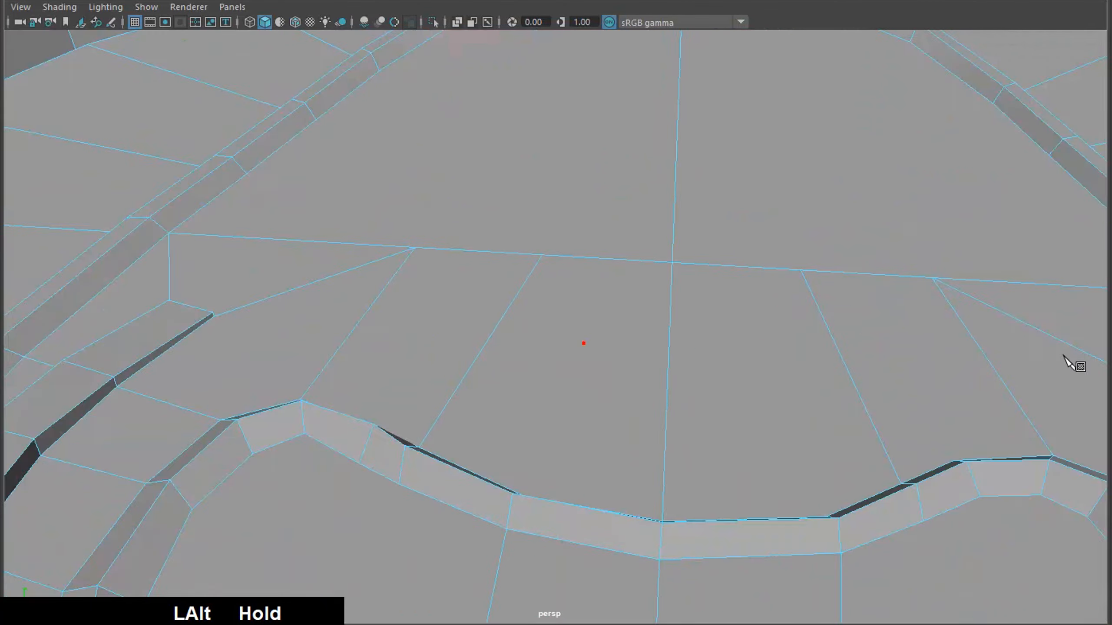
{"action": "right_click_drag", "start_coordinate": [735, 350], "coordinate": [789, 390], "text": "alt"}
{"action": "left_click", "coordinate": [86, 302]}
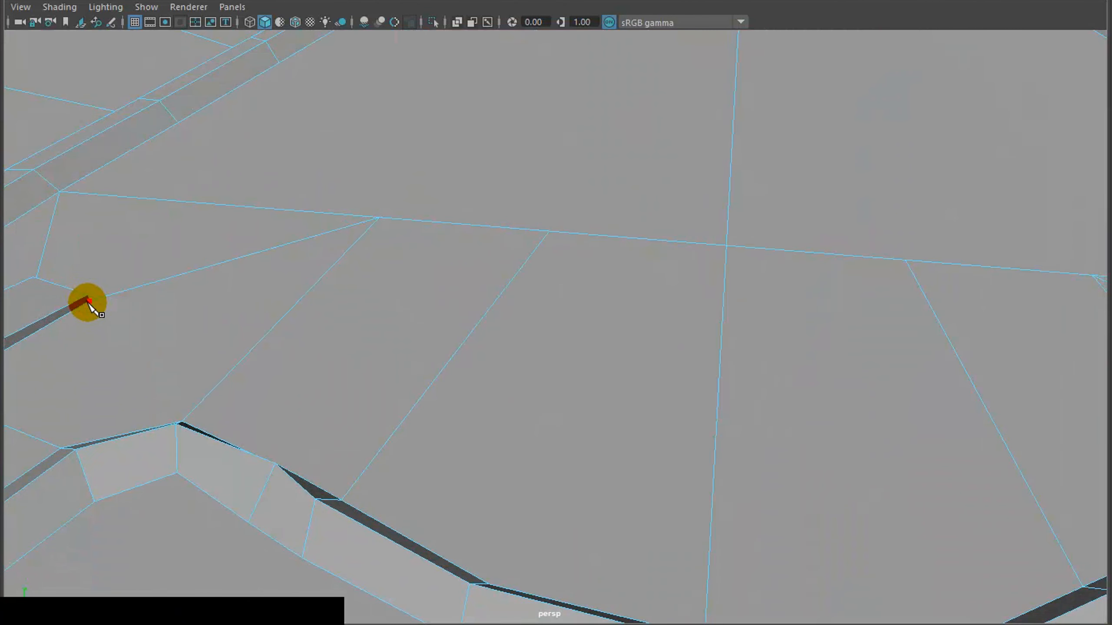
{"action": "left_click_drag", "start_coordinate": [308, 360], "coordinate": [547, 363], "text": "alt"}
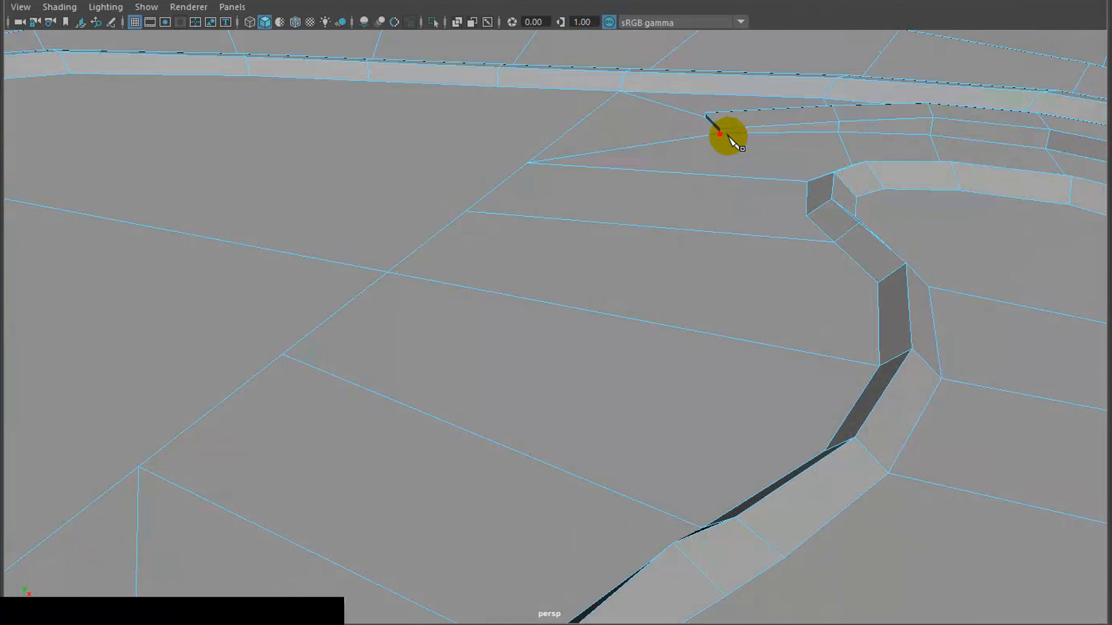
{"action": "left_click", "coordinate": [744, 176]}
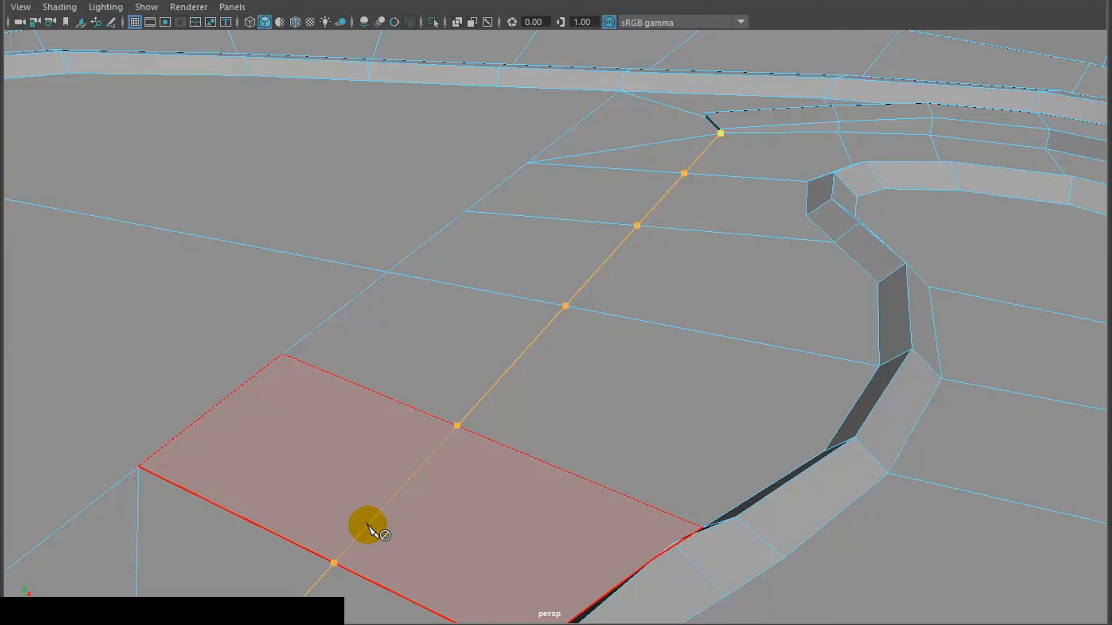
{"action": "left_click", "coordinate": [457, 425]}
{"action": "scroll", "coordinate": [529, 441], "scroll_direction": "down", "scroll_amount": 5}
{"action": "left_click_drag", "start_coordinate": [532, 439], "coordinate": [221, 455], "text": "alt"}
{"action": "left_click_drag", "start_coordinate": [380, 318], "coordinate": [499, 356], "text": "alt"}
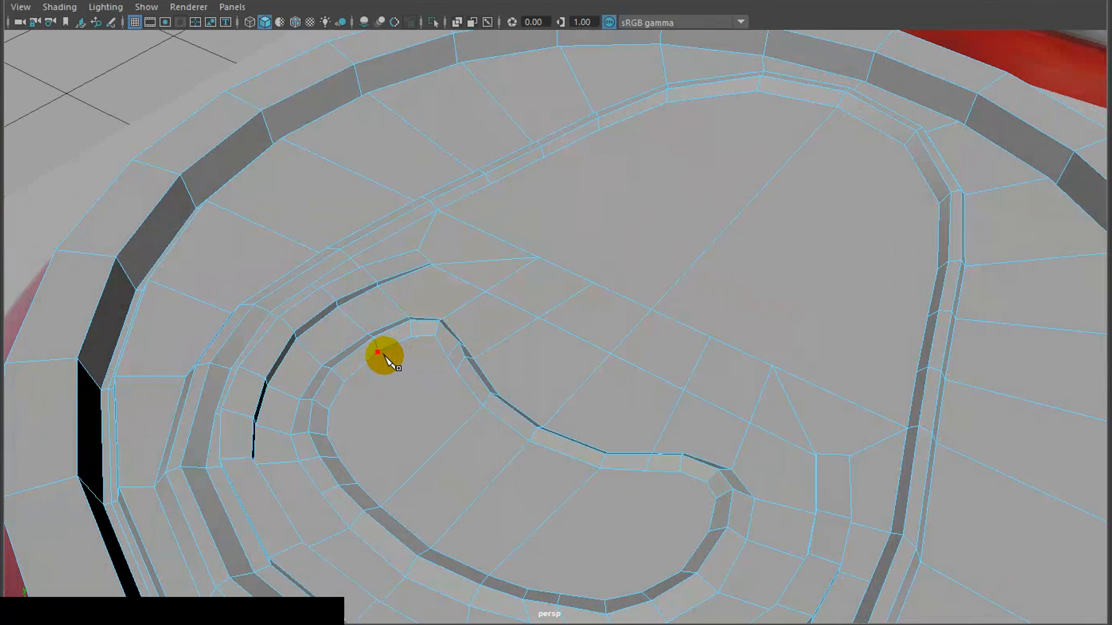
{"action": "key", "text": "q"}
{"action": "left_click", "coordinate": [90, 65]}
Select all faces of the opening's recess and the surrounding surface enclosed by the ridge's inner edge and the new cut.
{"action": "right_click_drag", "start_coordinate": [436, 313], "coordinate": [426, 377], "text": "alt"}
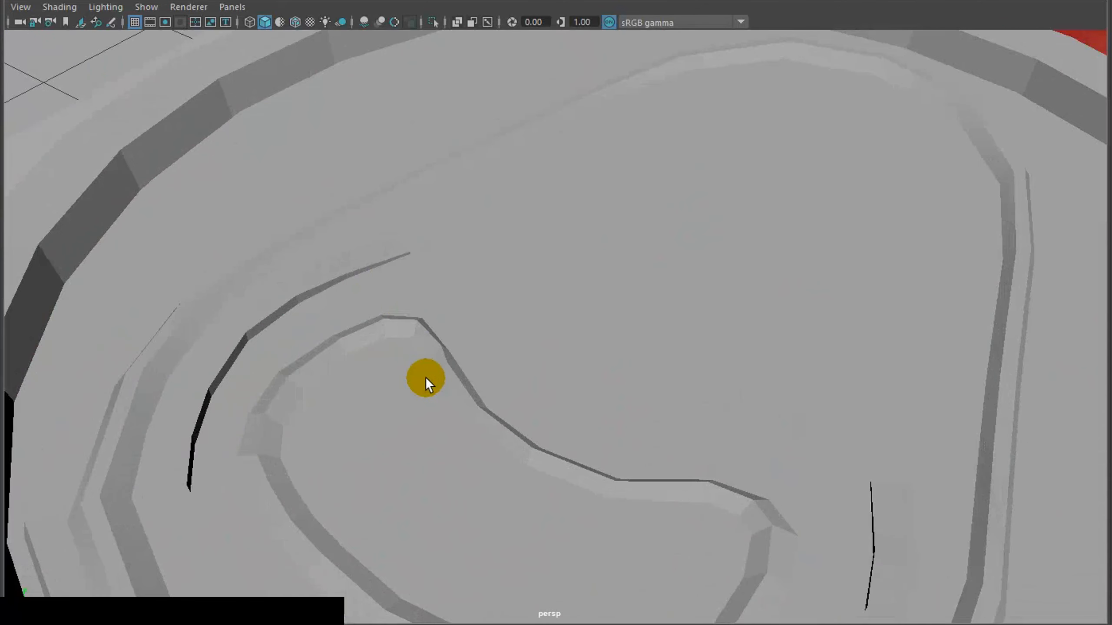
{"action": "middle_click_drag", "start_coordinate": [499, 353], "coordinate": [621, 175], "text": "alt"}
{"action": "left_click", "coordinate": [564, 312]}
{"action": "left_click_drag", "start_coordinate": [628, 353], "coordinate": [626, 369], "text": "alt"}
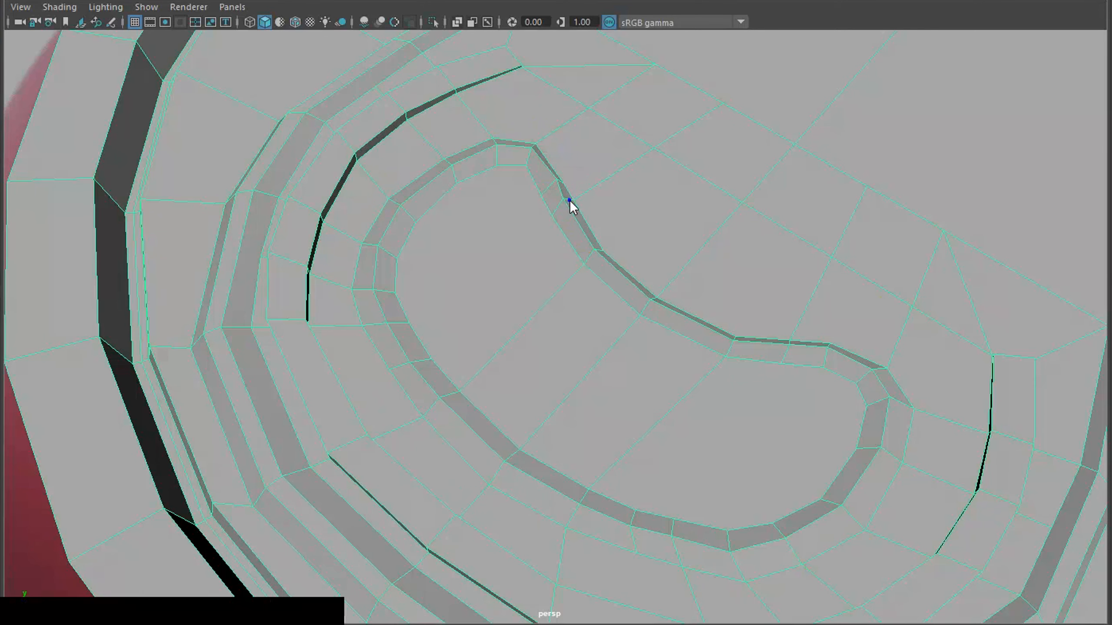
{"action": "right_click_drag", "start_coordinate": [570, 200], "coordinate": [528, 201]}
{"action": "right_click_drag", "start_coordinate": [563, 245], "coordinate": [564, 245]}
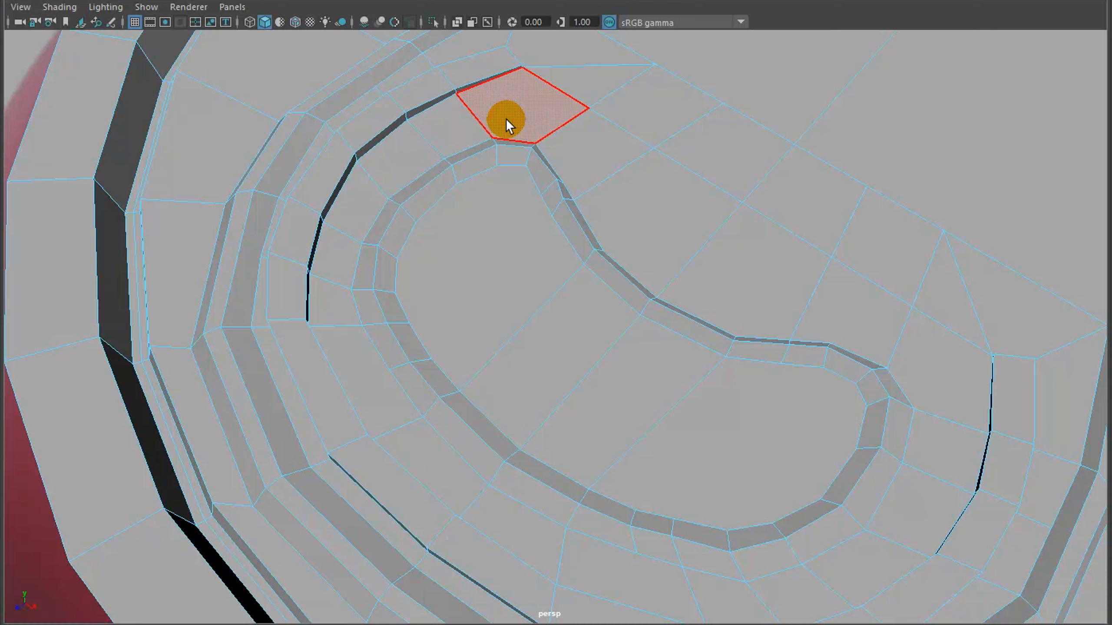
{"action": "left_click", "coordinate": [505, 118]}
{"action": "mouse_move", "coordinate": [605, 184]}
{"action": "left_mouse_down", "text": "shift"}
{"action": "mouse_move", "coordinate": [911, 392]}
{"action": "mouse_move", "coordinate": [873, 511]}
{"action": "mouse_move", "coordinate": [836, 502]}
{"action": "mouse_move", "coordinate": [859, 437]}
{"action": "mouse_move", "coordinate": [775, 340]}
{"action": "mouse_move", "coordinate": [677, 324]}
{"action": "mouse_move", "coordinate": [579, 249]}
{"action": "mouse_move", "coordinate": [523, 156]}
{"action": "mouse_move", "coordinate": [379, 223]}
{"action": "mouse_move", "coordinate": [404, 238]}
{"action": "left_mouse_up", "text": "shift"}
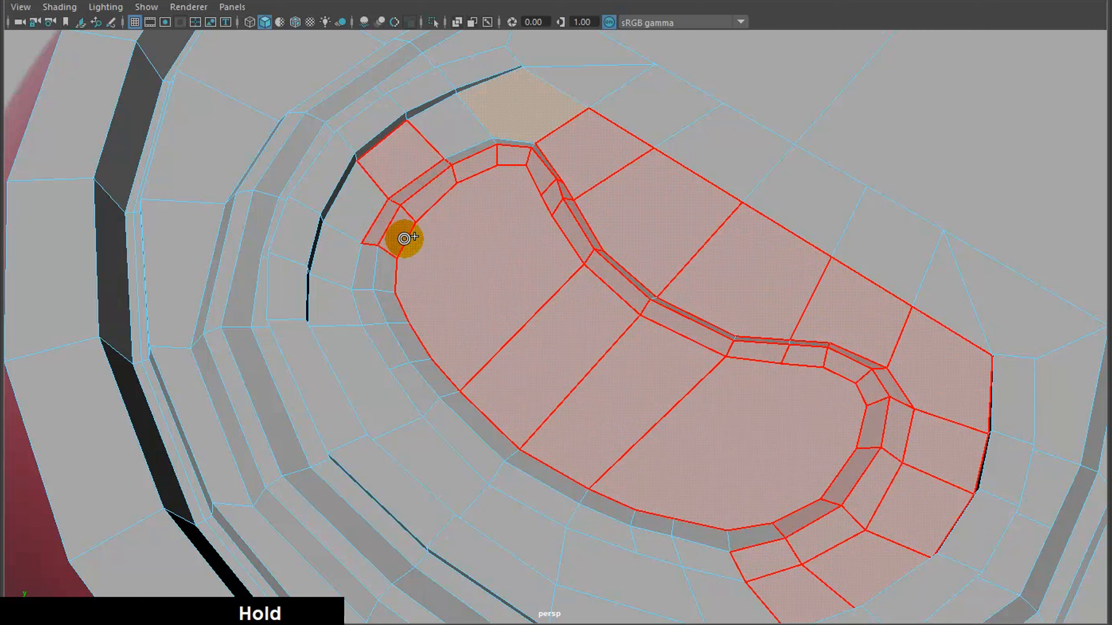
{"action": "mouse_move", "coordinate": [372, 280]}
{"action": "left_mouse_down", "text": "shift"}
{"action": "mouse_move", "coordinate": [360, 268]}
{"action": "mouse_move", "coordinate": [447, 123]}
{"action": "mouse_move", "coordinate": [351, 319]}
{"action": "mouse_move", "coordinate": [382, 410]}
{"action": "mouse_move", "coordinate": [593, 557]}
{"action": "mouse_move", "coordinate": [740, 592]}
{"action": "mouse_move", "coordinate": [685, 548]}
{"action": "mouse_move", "coordinate": [514, 472]}
{"action": "mouse_move", "coordinate": [409, 375]}
{"action": "mouse_move", "coordinate": [401, 321]}
{"action": "left_mouse_up", "text": "shift"}
{"action": "left_click_drag", "start_coordinate": [520, 436], "coordinate": [511, 442], "text": "shift"}
{"action": "left_click_drag", "start_coordinate": [597, 487], "coordinate": [773, 530], "text": "shift"}
{"action": "mouse_move", "coordinate": [863, 412]}
{"action": "left_mouse_down", "text": "shift"}
{"action": "mouse_move", "coordinate": [893, 447]}
{"action": "mouse_move", "coordinate": [591, 206]}
{"action": "mouse_move", "coordinate": [450, 131]}
{"action": "mouse_move", "coordinate": [488, 109]}
{"action": "mouse_move", "coordinate": [565, 139]}
{"action": "mouse_move", "coordinate": [831, 393]}
{"action": "mouse_move", "coordinate": [755, 575]}
{"action": "mouse_move", "coordinate": [486, 497]}
{"action": "mouse_move", "coordinate": [372, 340]}
{"action": "left_mouse_up", "text": "shift"}
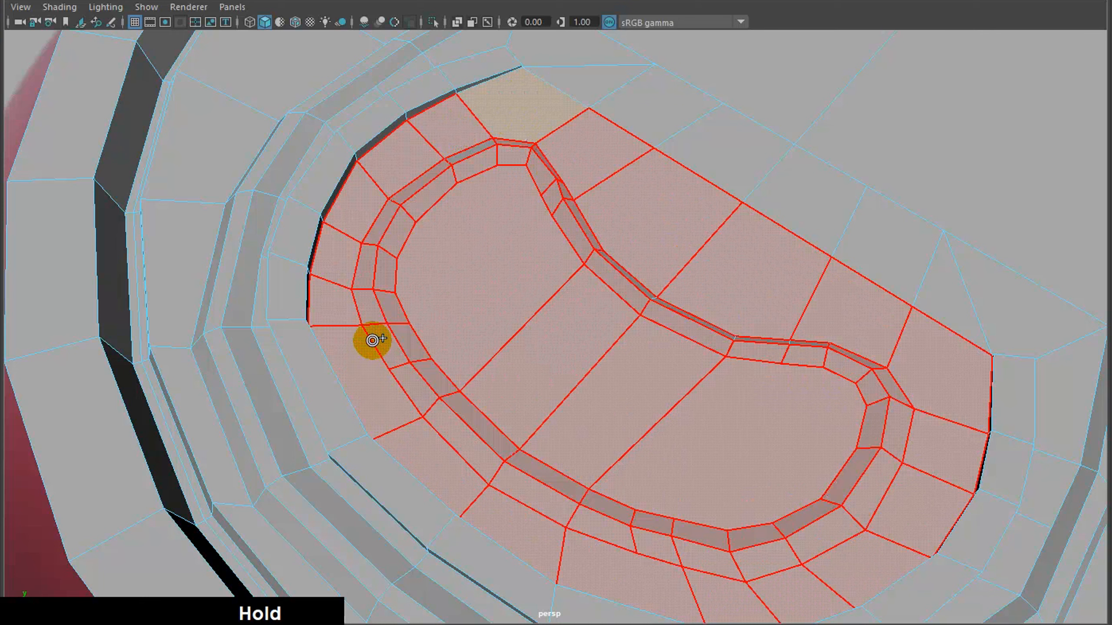
{"action": "left_click_drag", "start_coordinate": [423, 164], "coordinate": [521, 161], "text": "shift"}
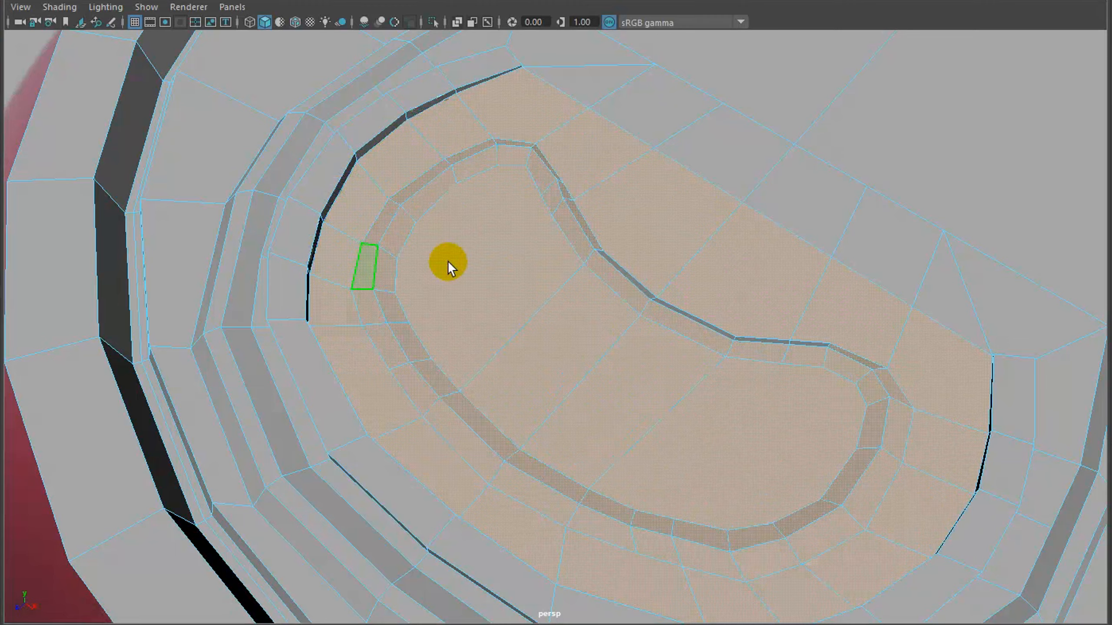
Try to detach the selected faces around the opening and lift them off the lid.
{"action": "left_click_drag", "start_coordinate": [448, 263], "coordinate": [608, 322], "text": "alt"}
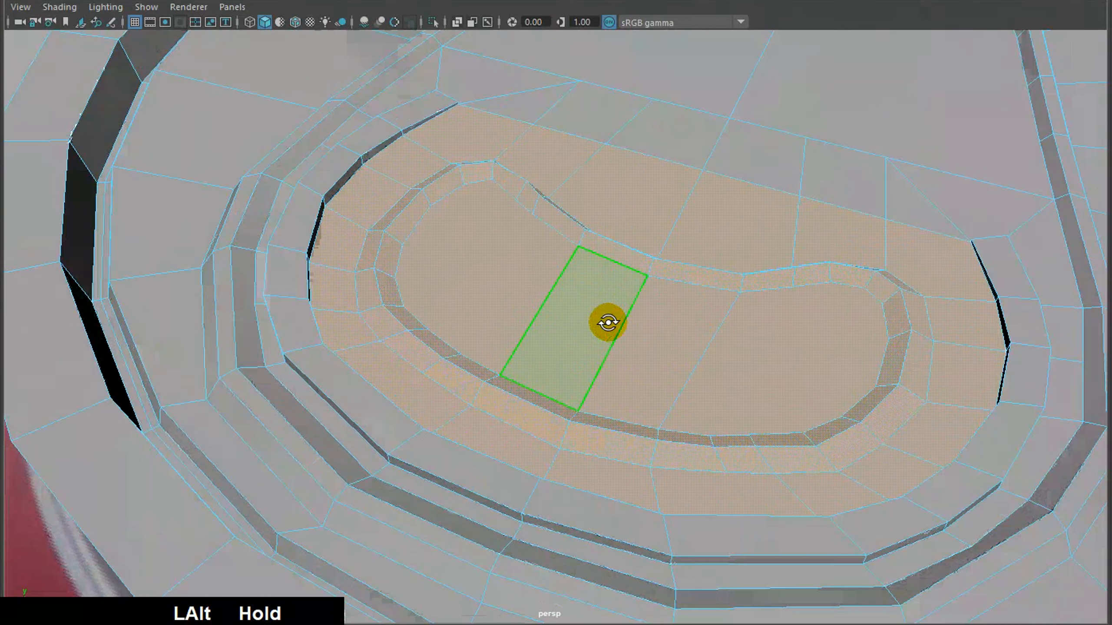
{"action": "scroll", "coordinate": [618, 319], "scroll_direction": "down", "scroll_amount": 3}
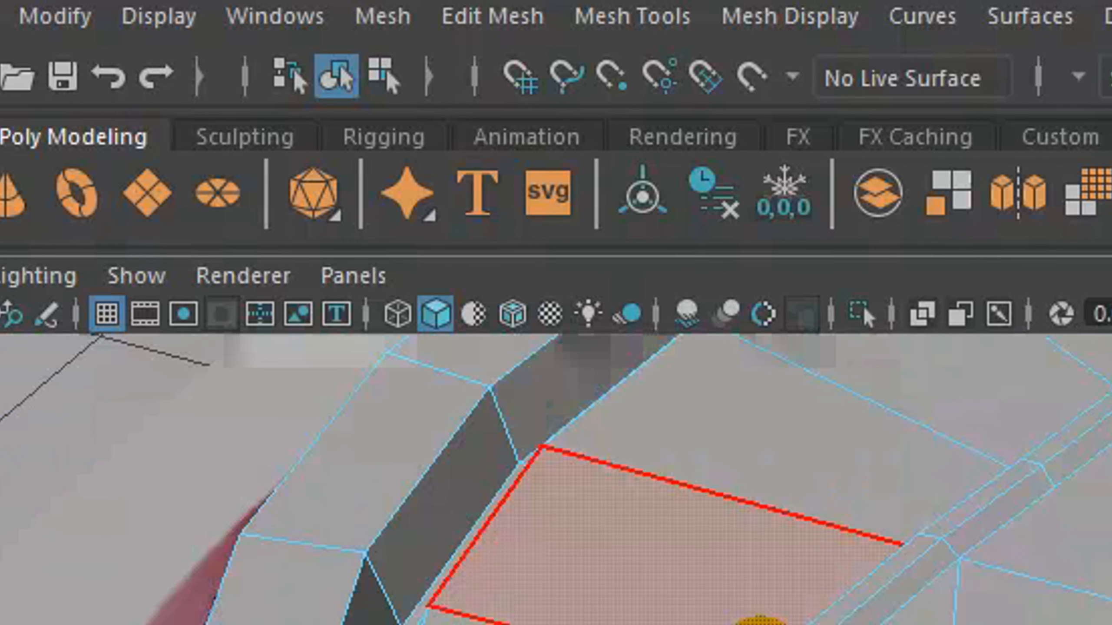
{"action": "left_click", "coordinate": [550, 30]}
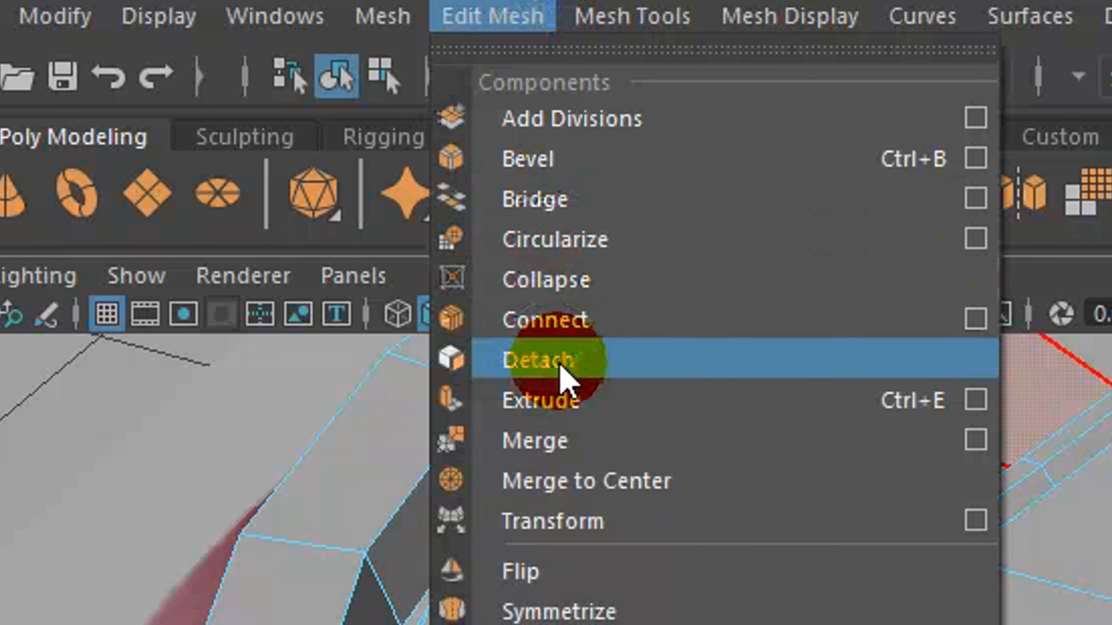
{"action": "left_click", "coordinate": [556, 366]}
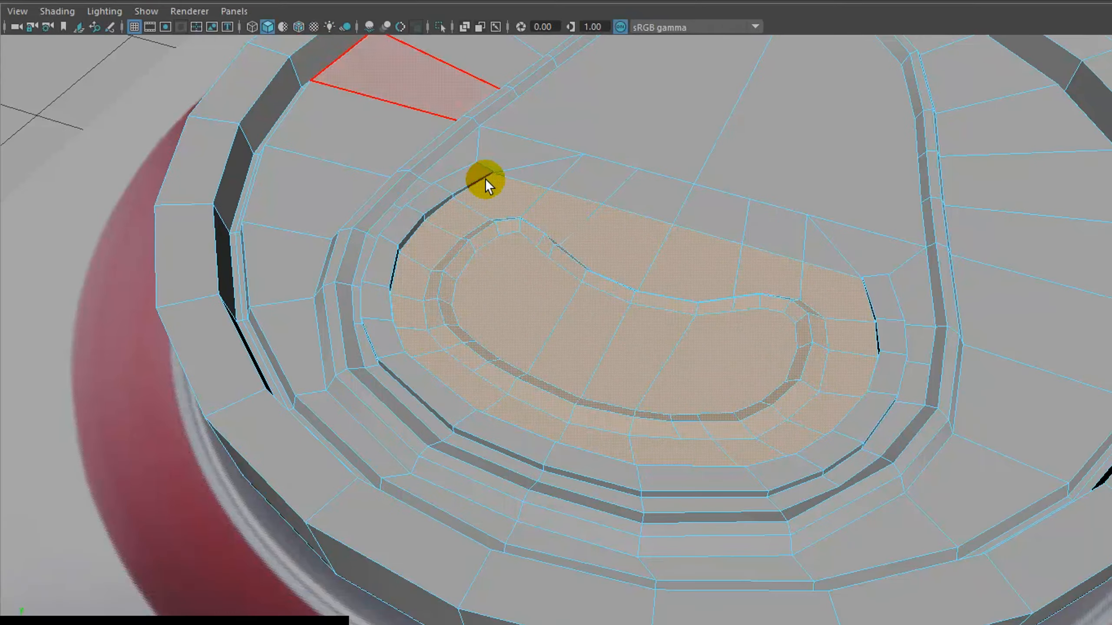
{"action": "left_click_drag", "start_coordinate": [772, 378], "coordinate": [650, 376], "text": "alt"}
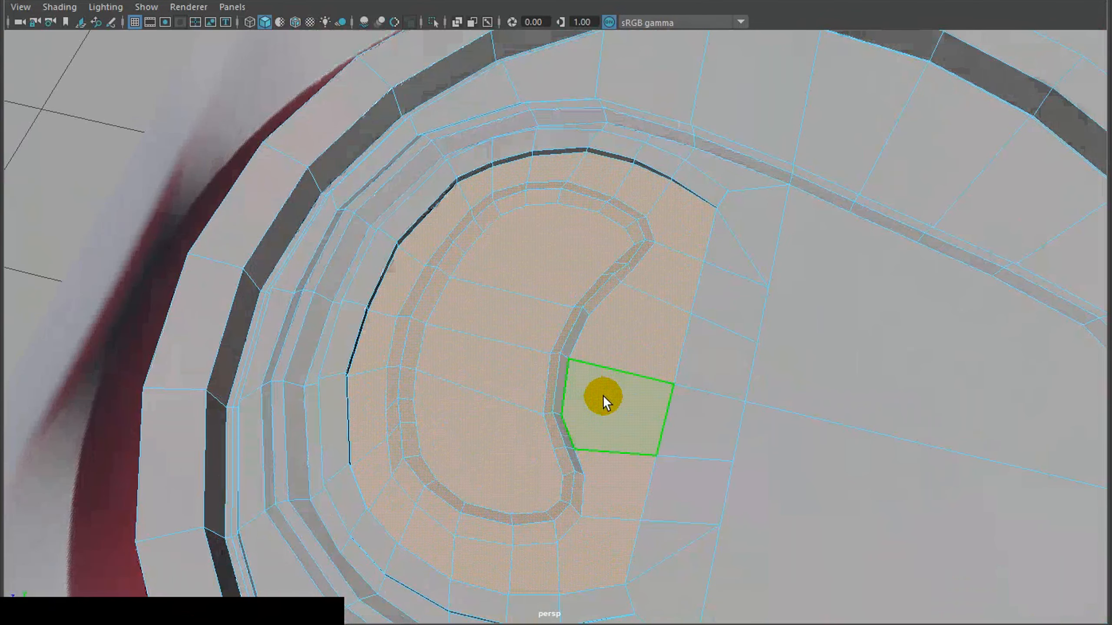
{"action": "key", "text": "ctrl+e"}
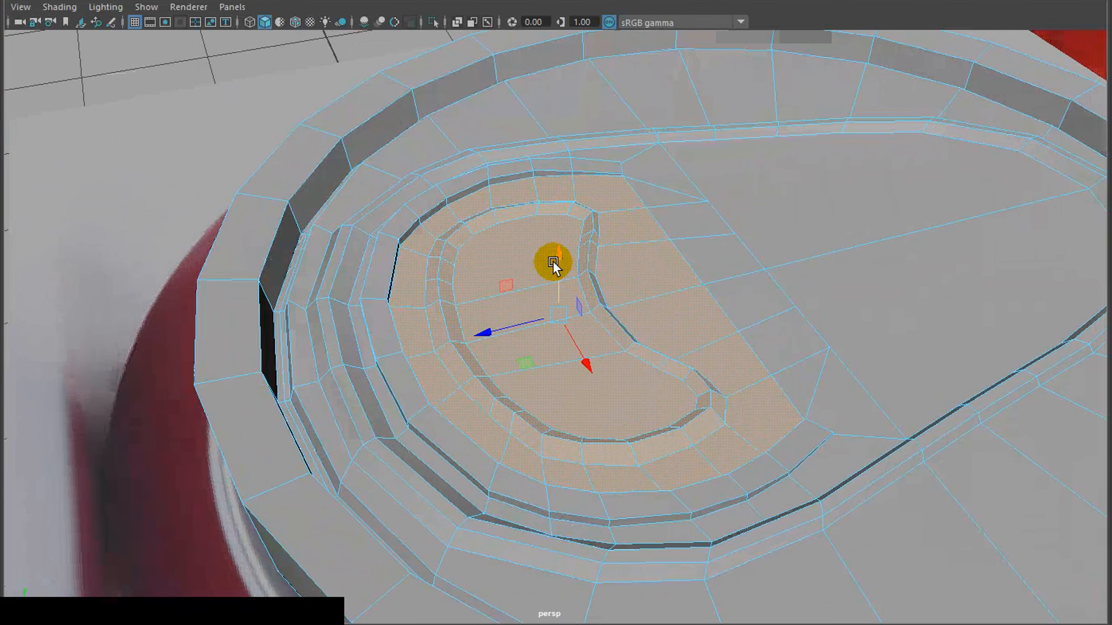
{"action": "left_click_drag", "start_coordinate": [557, 255], "coordinate": [551, 193]}
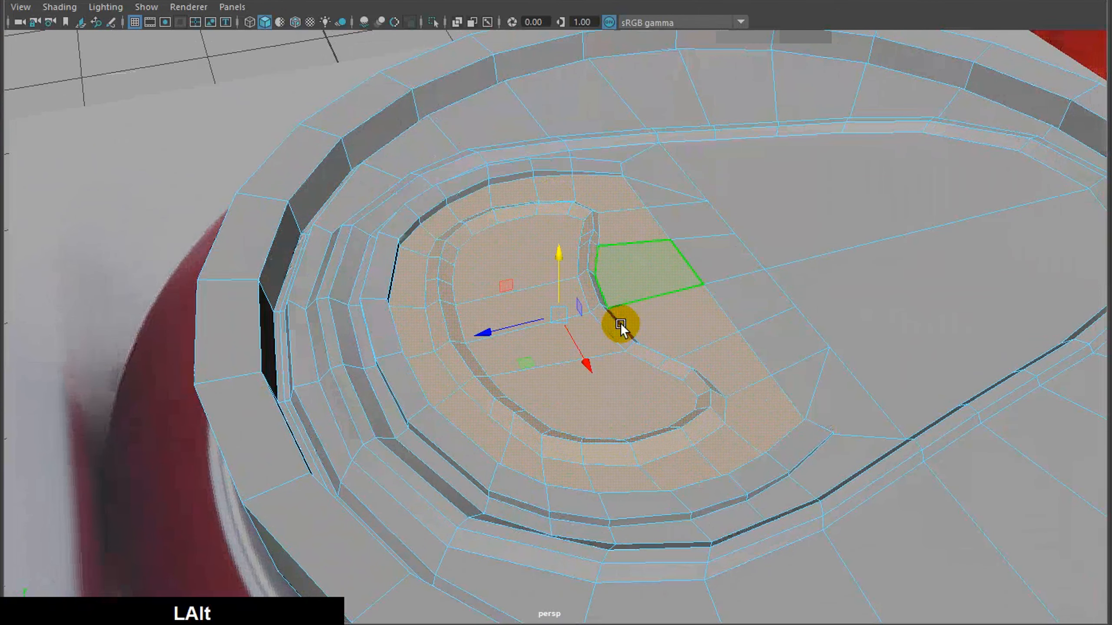
{"action": "left_click_drag", "start_coordinate": [620, 323], "coordinate": [479, 383], "text": "alt"}
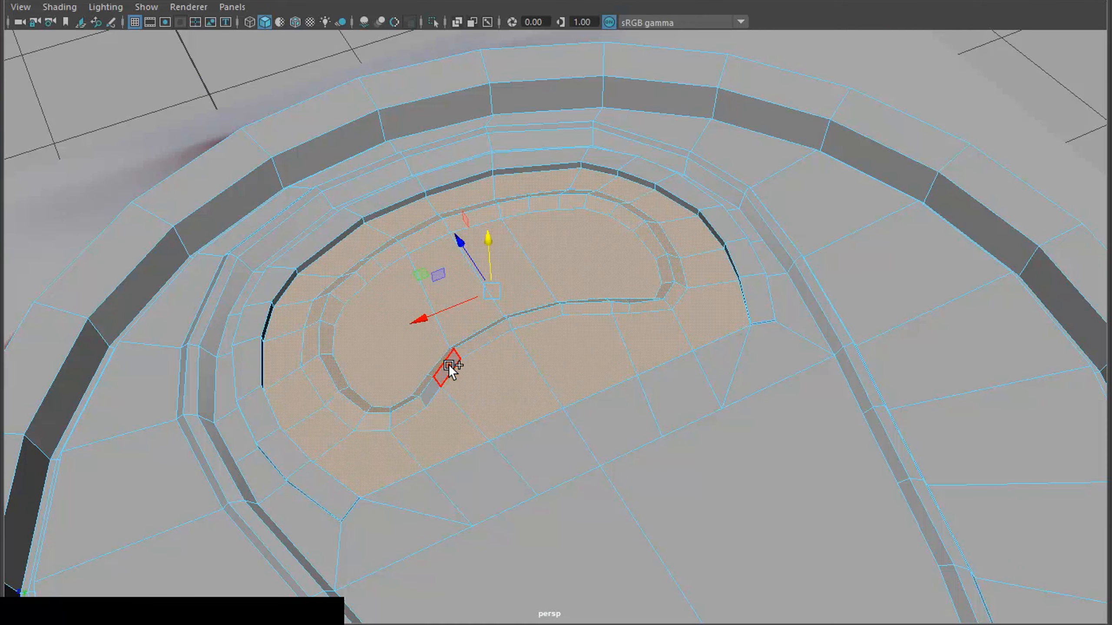
{"action": "left_click_drag", "start_coordinate": [499, 444], "coordinate": [530, 75], "text": "alt"}
{"action": "left_click_drag", "start_coordinate": [513, 406], "coordinate": [658, 396], "text": "alt"}
{"action": "key", "text": "ctrl+z"}
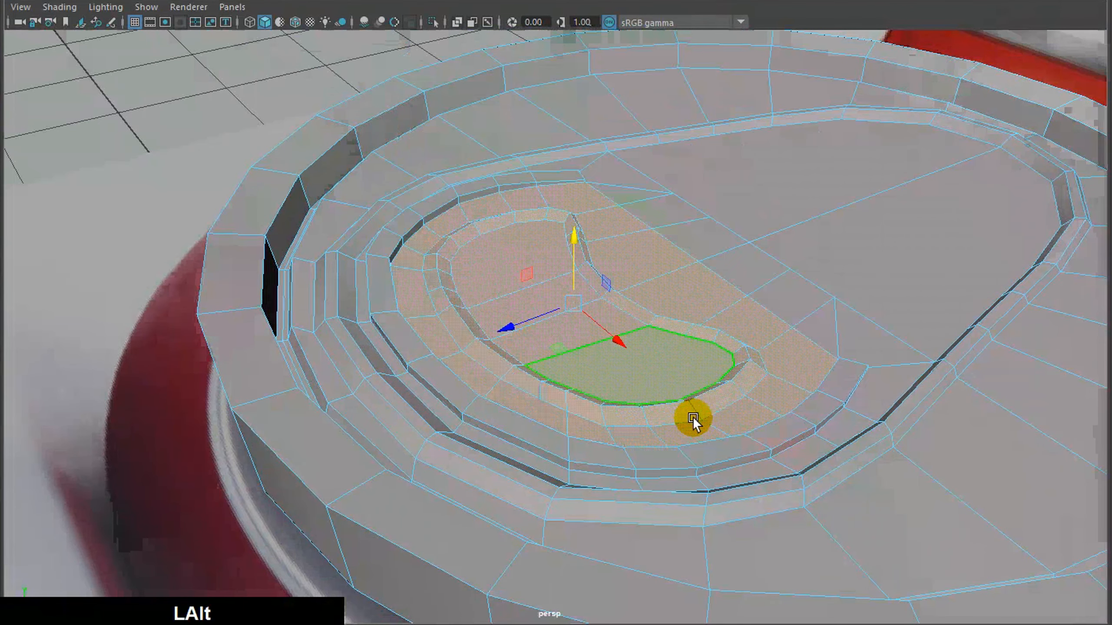
Detach the selected faces around the opening from the rest of the lid mesh.
{"action": "right_click_drag", "start_coordinate": [690, 417], "coordinate": [662, 414], "text": "alt"}
{"action": "left_click_drag", "start_coordinate": [662, 414], "coordinate": [669, 408], "text": "alt"}
{"action": "left_click", "coordinate": [280, 0]}
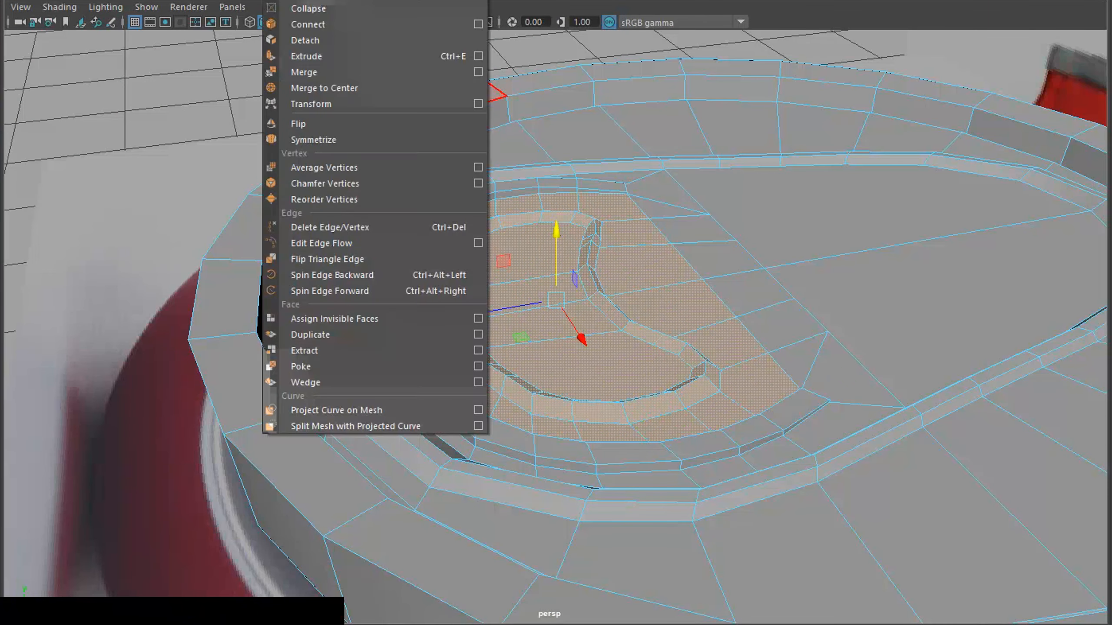
{"action": "left_click", "coordinate": [308, 41]}
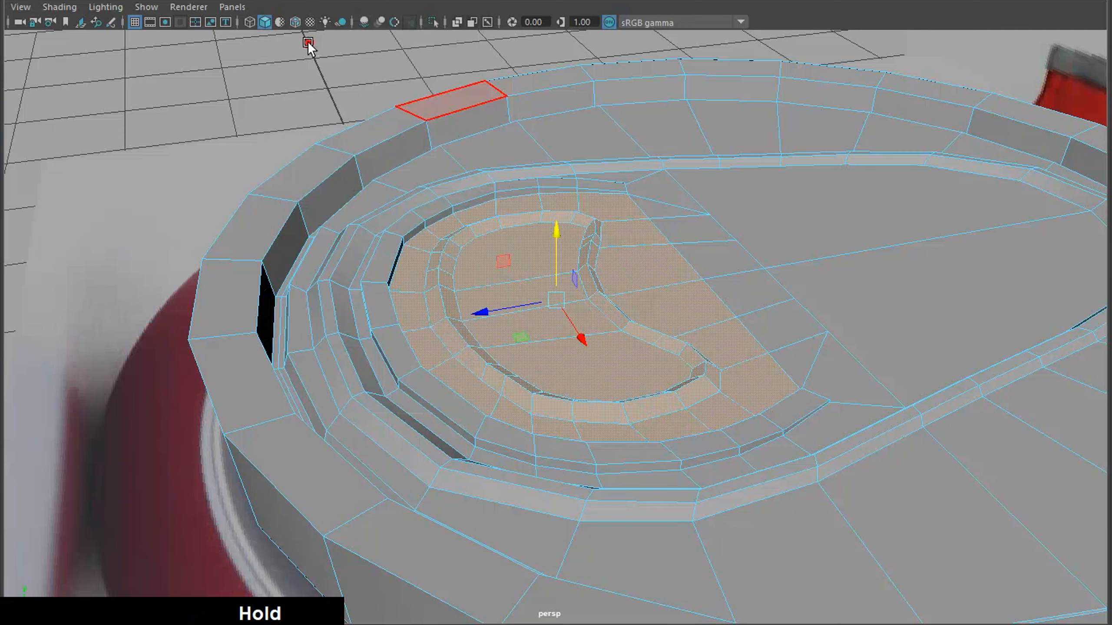
Separate the detached opening faces from the lid into their own object.
{"action": "left_click_drag", "start_coordinate": [608, 355], "coordinate": [565, 362], "text": "alt"}
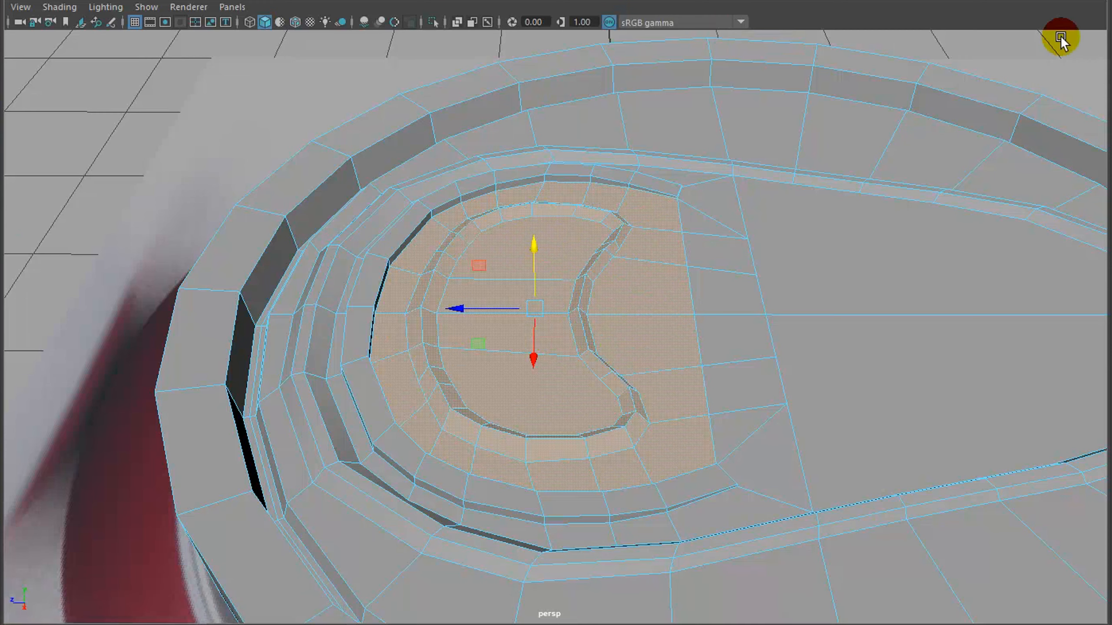
{"action": "left_click_drag", "start_coordinate": [596, 263], "coordinate": [523, 212], "text": "alt"}
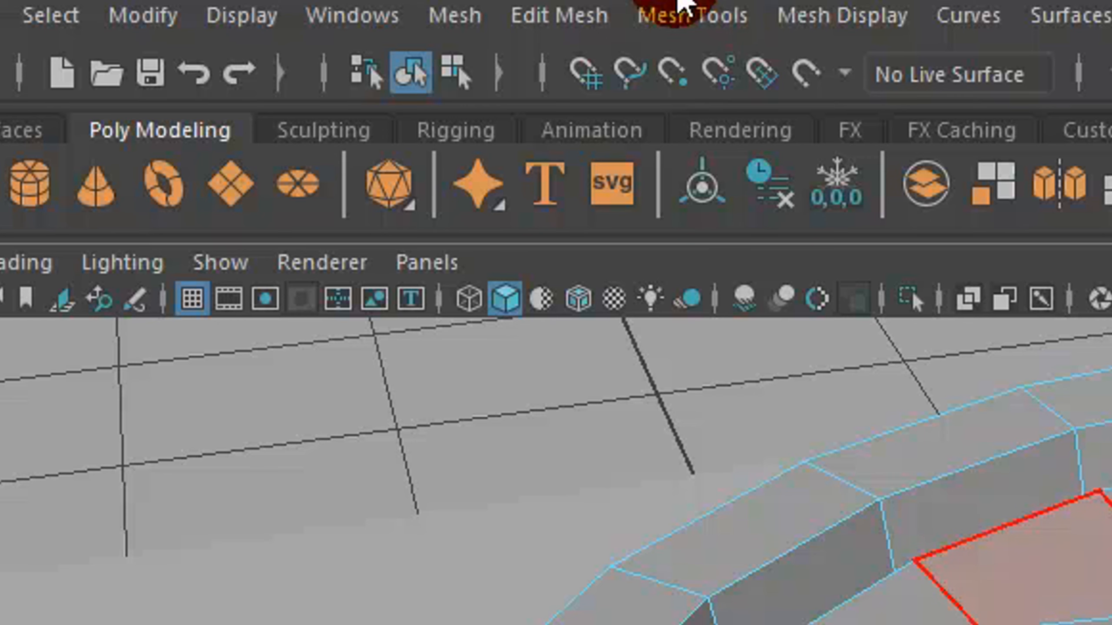
{"action": "left_click", "coordinate": [587, 14]}
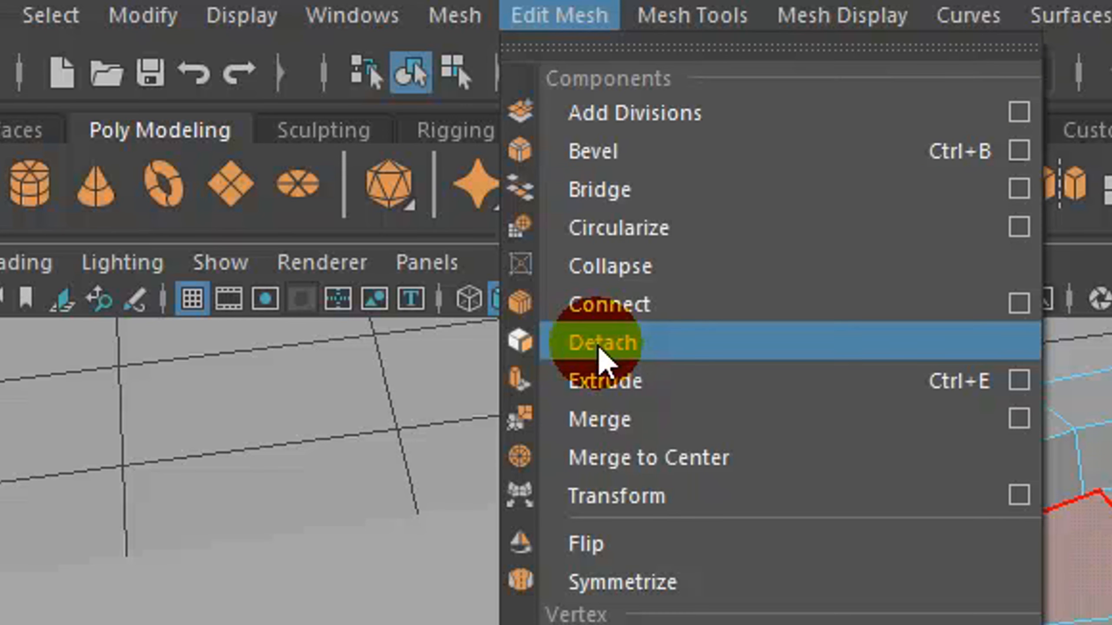
{"action": "mouse_move", "coordinate": [457, 15]}
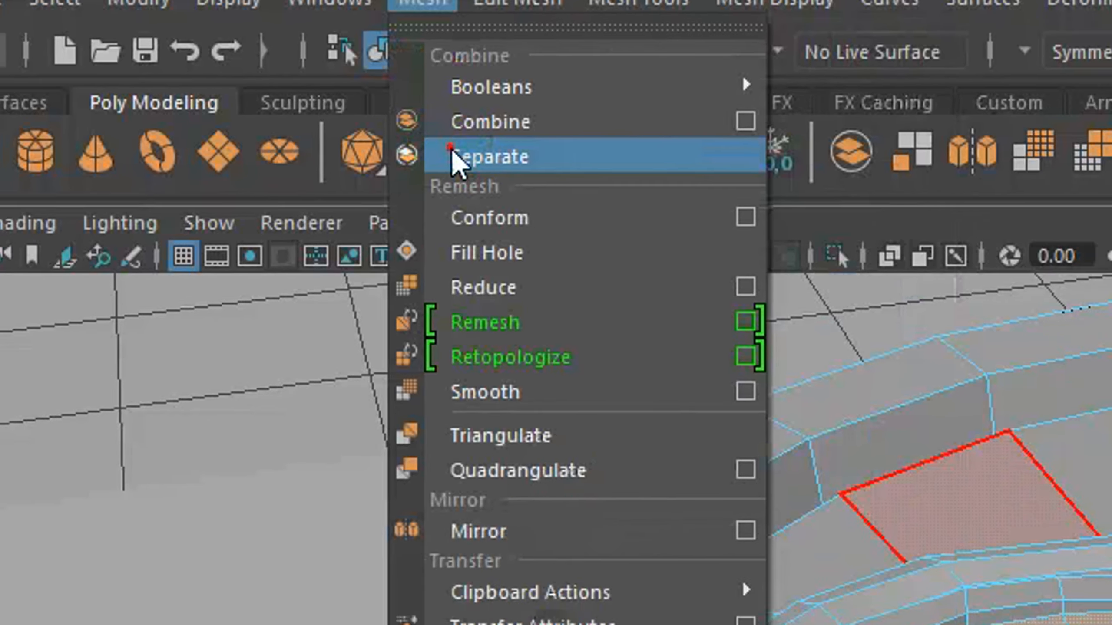
{"action": "left_click", "coordinate": [486, 189]}
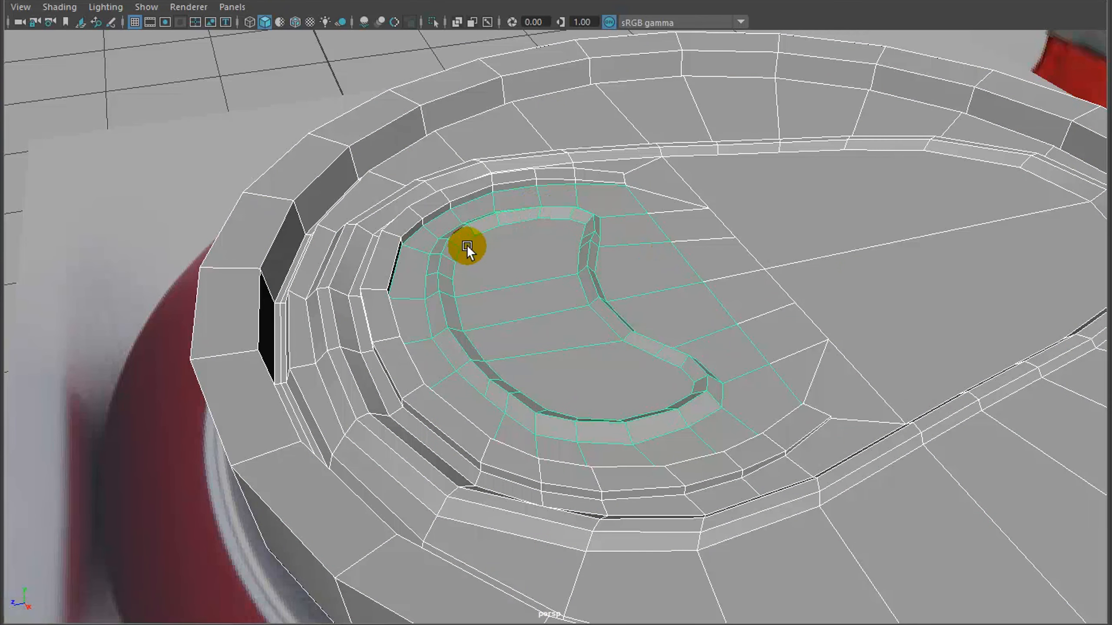
Examine the lid and the separated opening piece in smooth mesh preview, deselected and from several angles.
{"action": "left_click_drag", "start_coordinate": [619, 292], "coordinate": [636, 378], "text": "alt"}
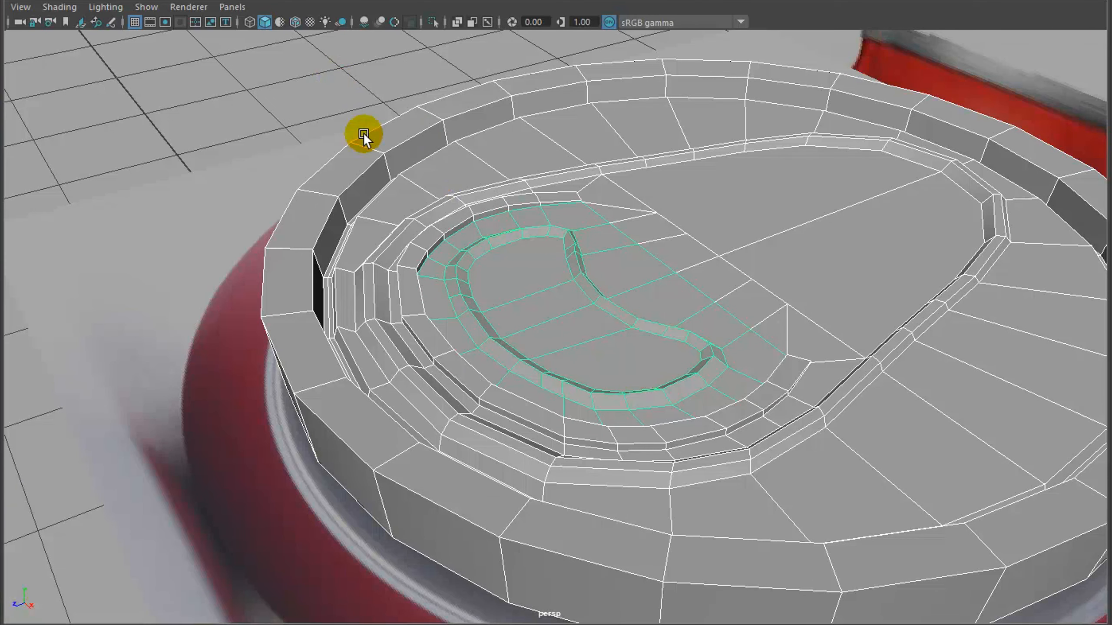
{"action": "key", "text": "3"}
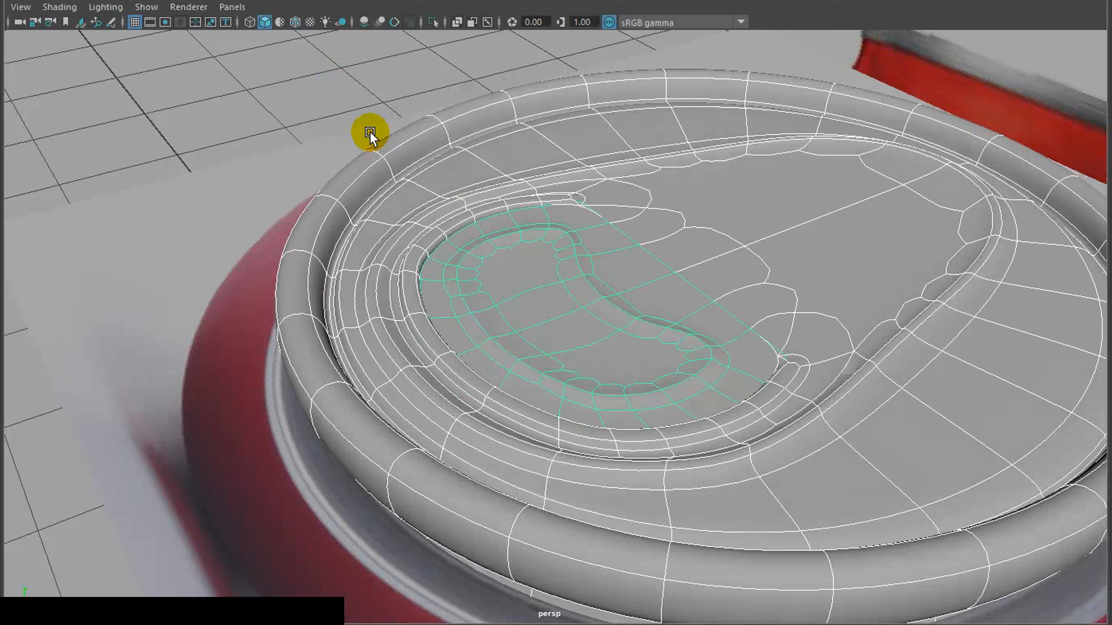
{"action": "left_click", "coordinate": [372, 89]}
{"action": "mouse_move", "coordinate": [660, 316]}
{"action": "left_mouse_down", "text": "alt"}
{"action": "mouse_move", "coordinate": [216, 318]}
{"action": "mouse_move", "coordinate": [218, 392]}
{"action": "mouse_move", "coordinate": [473, 405]}
{"action": "mouse_move", "coordinate": [602, 334]}
{"action": "mouse_move", "coordinate": [543, 266]}
{"action": "left_mouse_up", "text": "alt"}
{"action": "left_click", "coordinate": [543, 266]}
{"action": "left_click", "coordinate": [857, 254]}
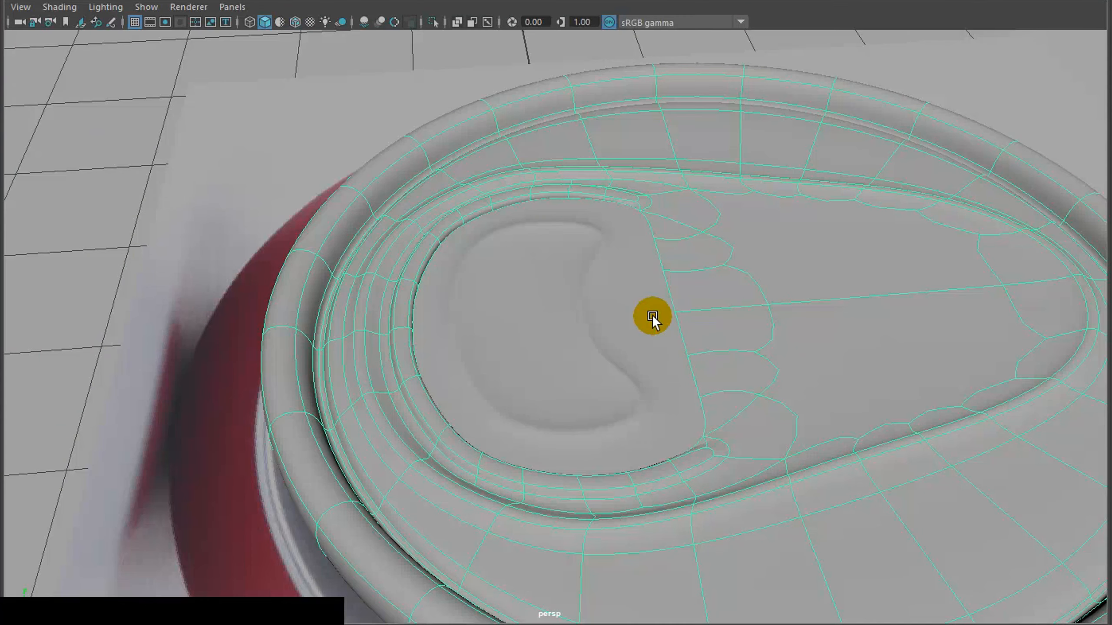
{"action": "left_click", "coordinate": [228, 60]}
{"action": "left_click_drag", "start_coordinate": [529, 292], "coordinate": [565, 283], "text": "alt"}
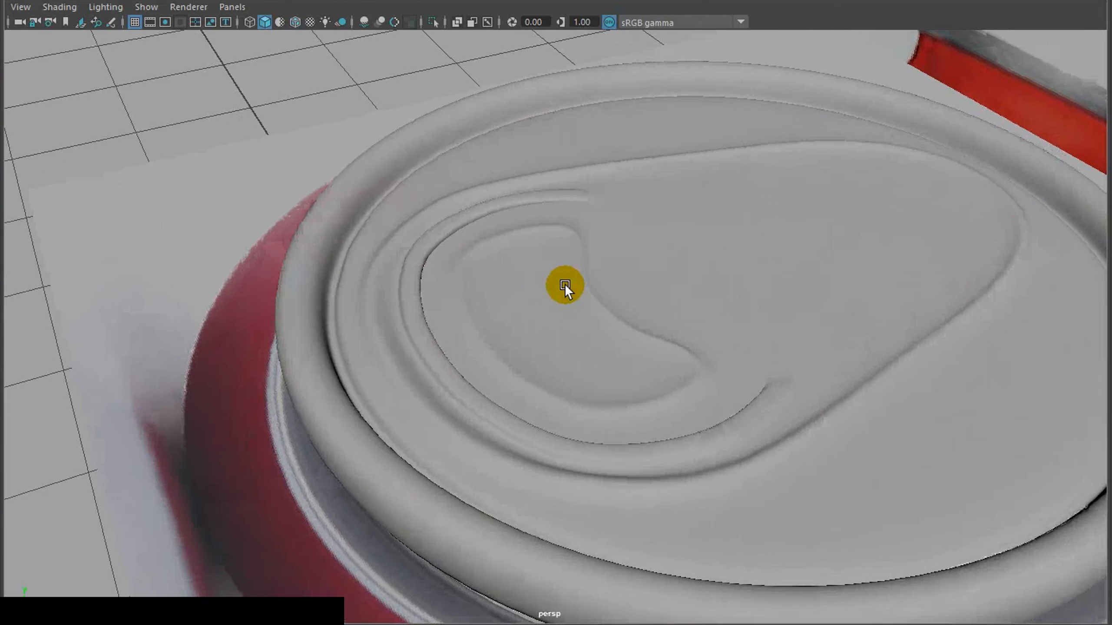
Turn off smooth mesh preview on the opening piece and on the can mesh.
{"action": "left_click", "coordinate": [565, 285]}
{"action": "scroll", "coordinate": [634, 321], "scroll_direction": "down", "scroll_amount": 5}
{"action": "middle_click_drag", "start_coordinate": [637, 335], "coordinate": [634, 249], "text": "alt"}
{"action": "key", "text": "1"}
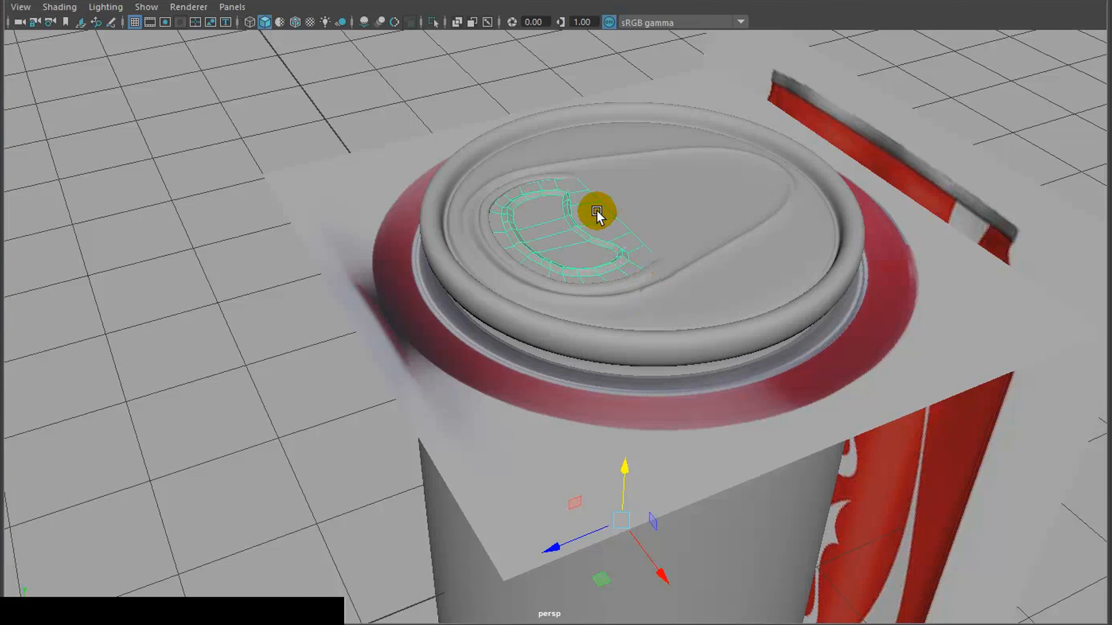
{"action": "left_click", "coordinate": [686, 170]}
{"action": "key", "text": "1"}
Select the opening piece and center its pivot.
{"action": "left_click", "coordinate": [598, 208]}
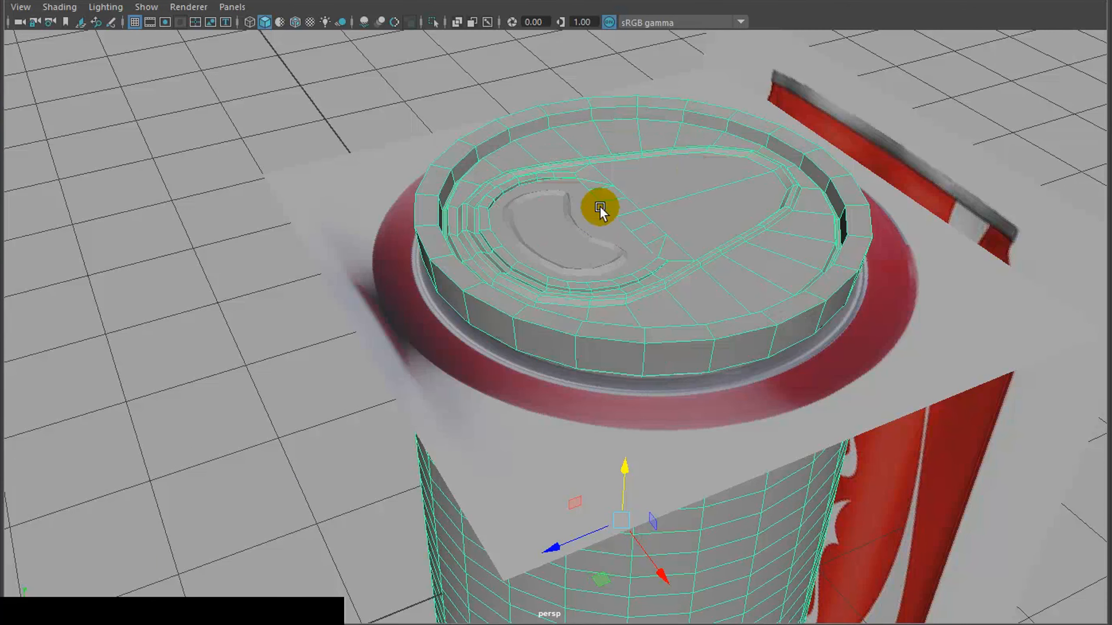
{"action": "left_click_drag", "start_coordinate": [543, 214], "coordinate": [615, 472], "text": "alt"}
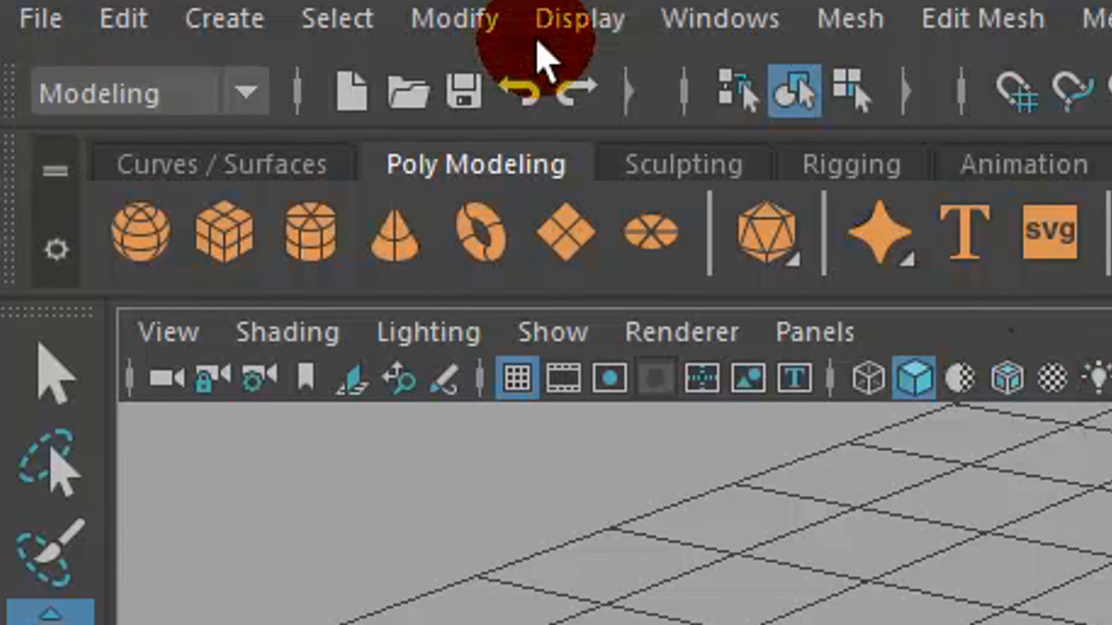
{"action": "left_click", "coordinate": [457, 19]}
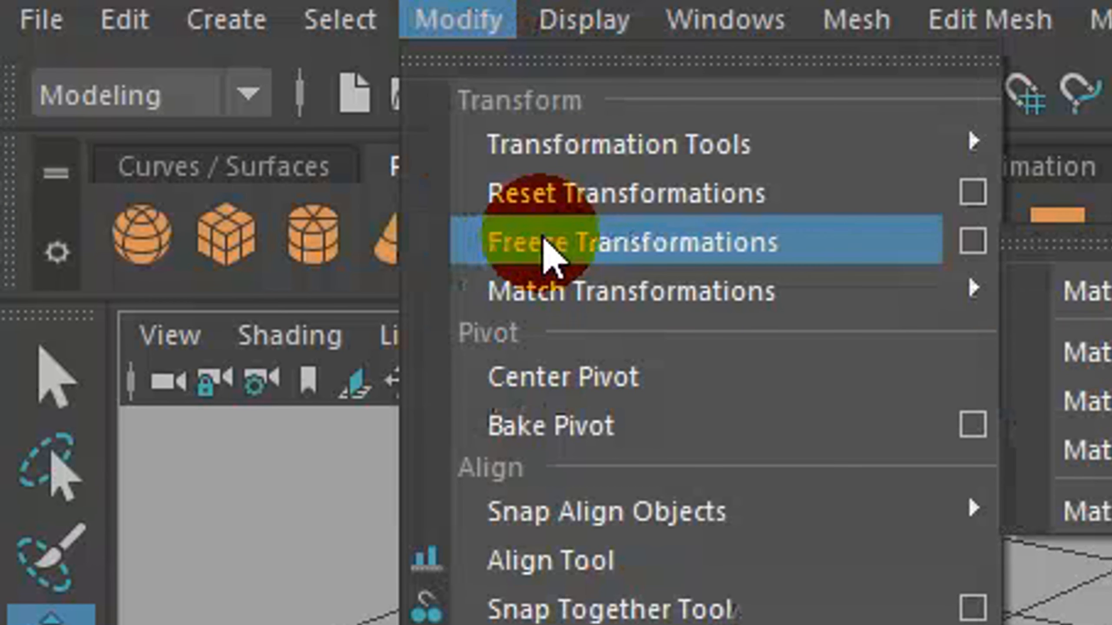
{"action": "left_click", "coordinate": [561, 385]}
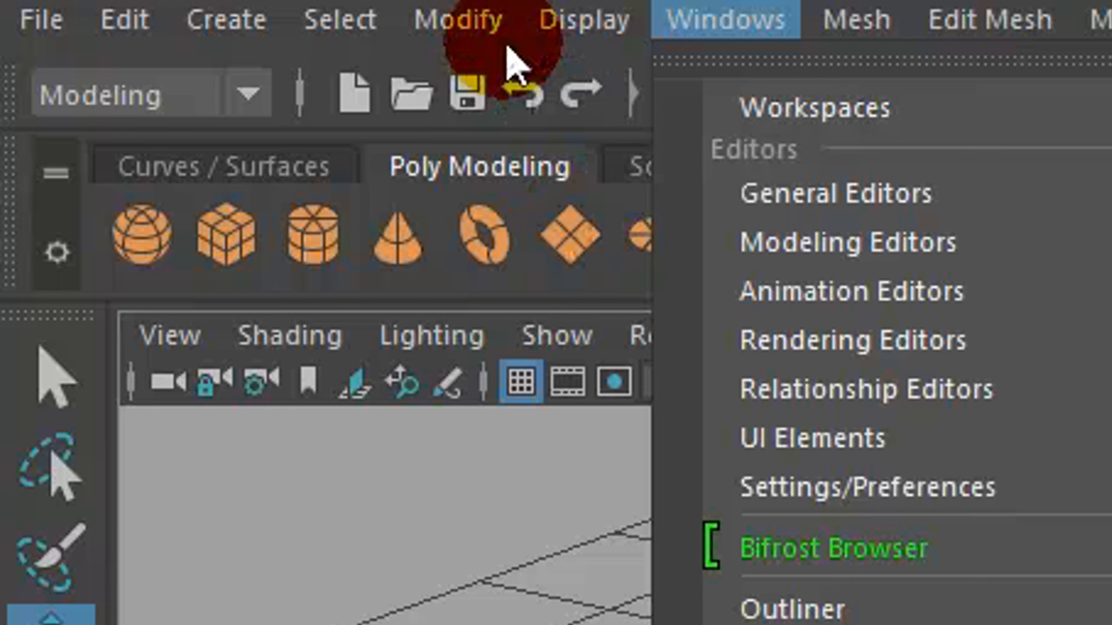
{"action": "mouse_move", "coordinate": [492, 20]}
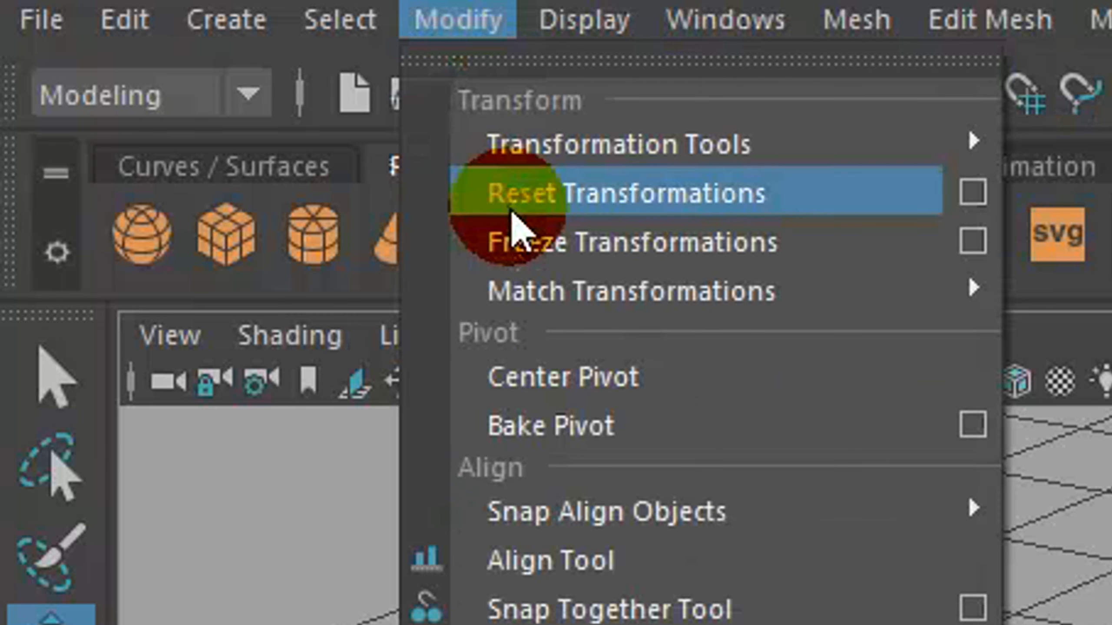
{"action": "left_click", "coordinate": [518, 380]}
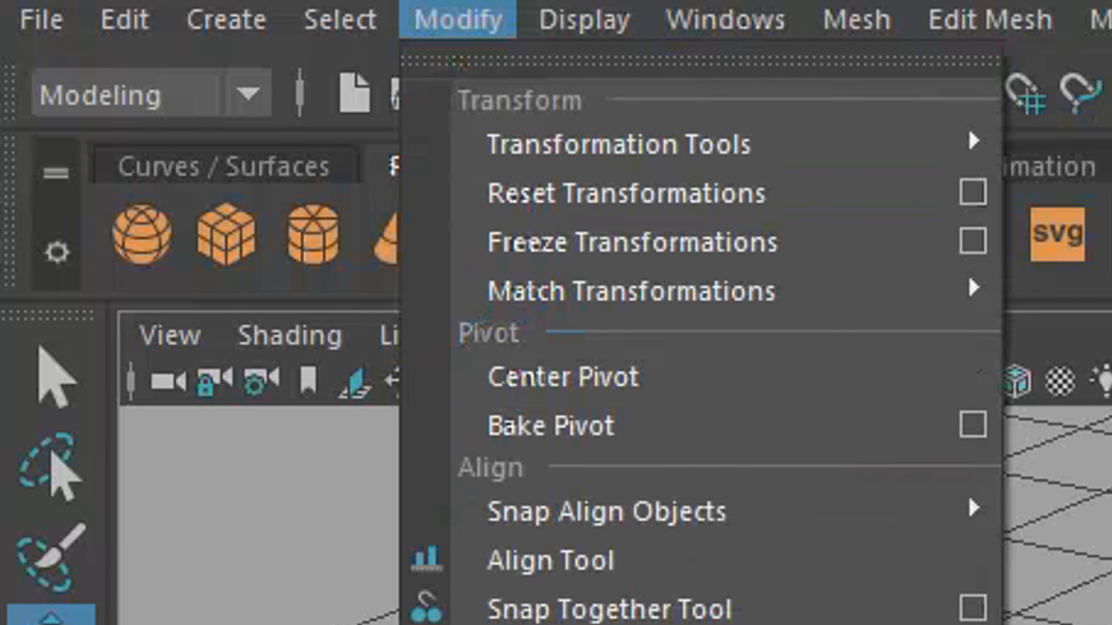
{"action": "left_click", "coordinate": [626, 390]}
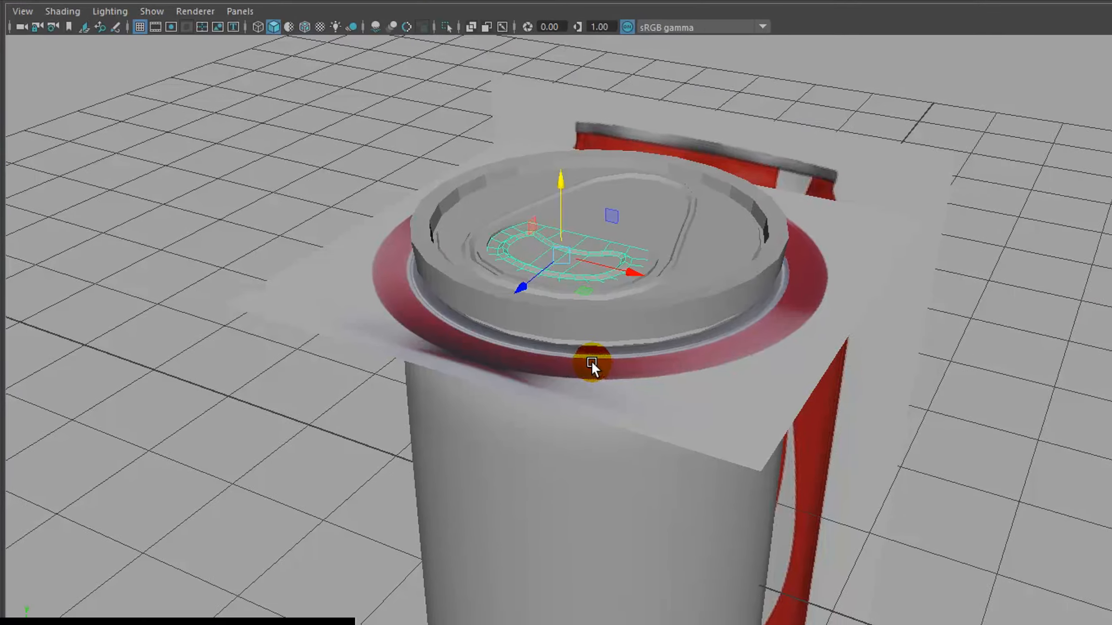
Move the opening piece's pivot to the middle of its straight cut edge, where it hinges on the lid.
{"action": "left_click_drag", "start_coordinate": [592, 362], "coordinate": [509, 379], "text": "alt"}
{"action": "right_click_drag", "start_coordinate": [522, 378], "coordinate": [549, 381], "text": "alt"}
{"action": "middle_click_drag", "start_coordinate": [556, 317], "coordinate": [519, 515], "text": "alt"}
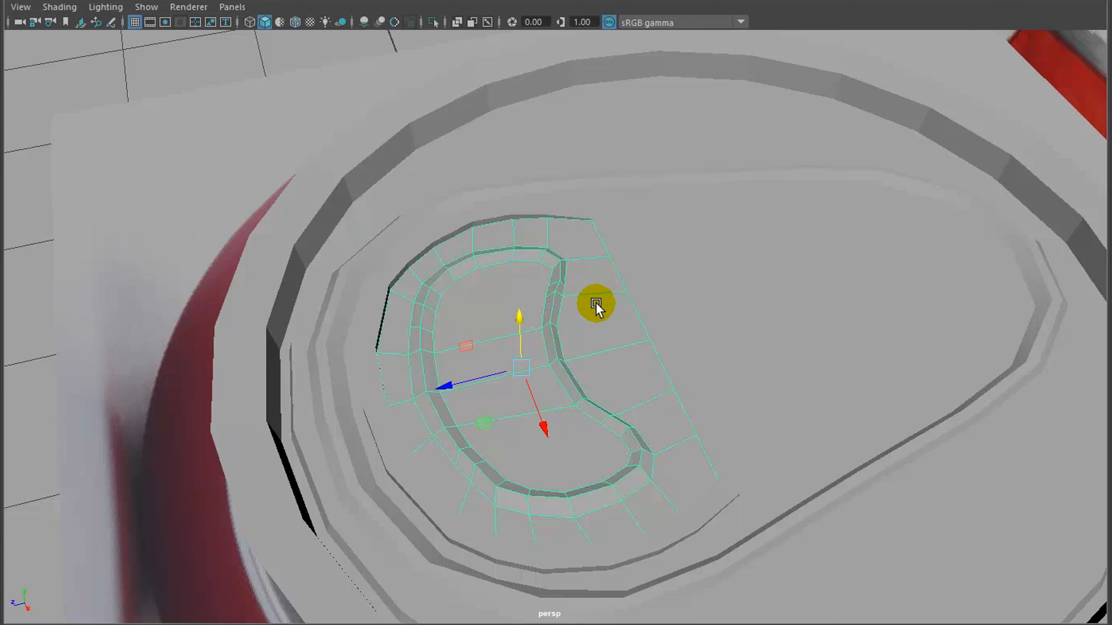
{"action": "key", "text": "d"}
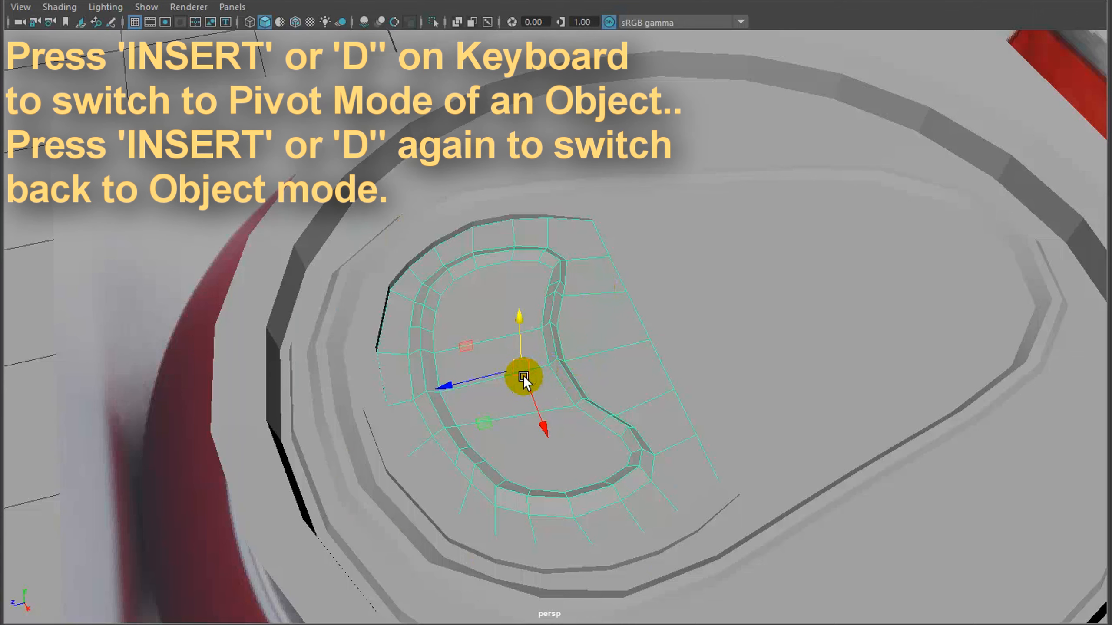
{"action": "left_click_drag", "start_coordinate": [523, 375], "coordinate": [587, 373]}
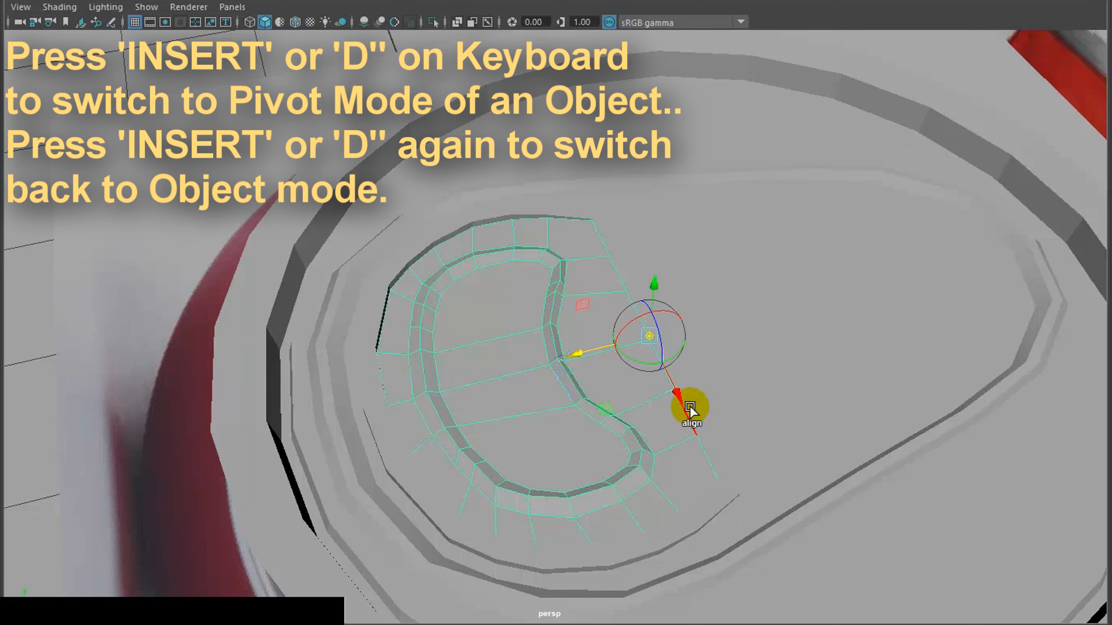
{"action": "key", "text": "d"}
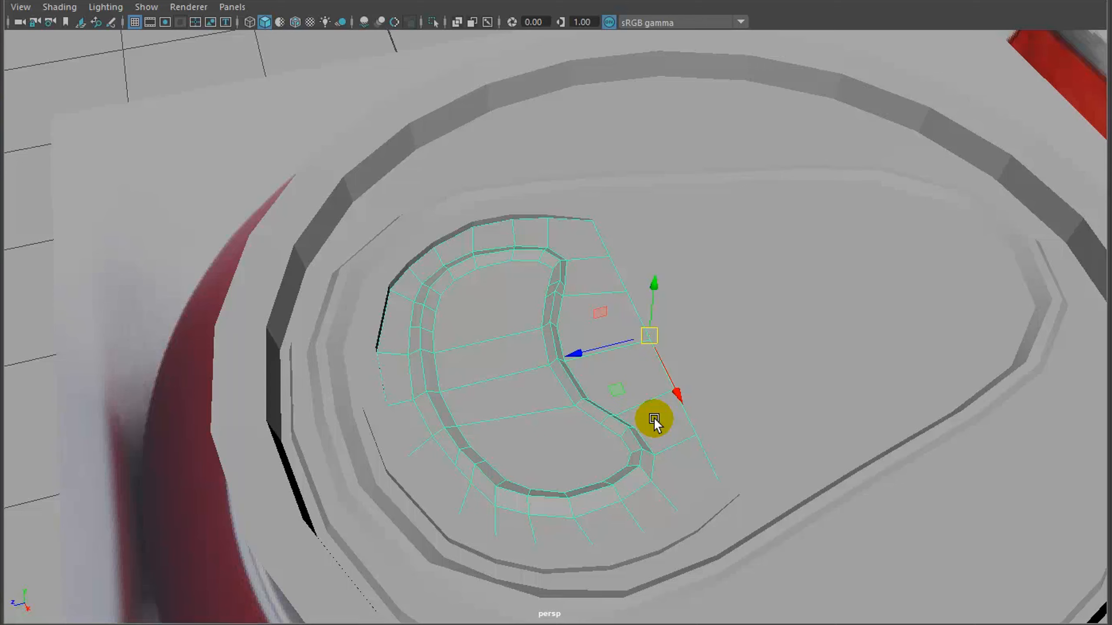
Try rotating the opening piece about -7.4 degrees around X at its new pivot, and undo the rotation.
{"action": "scroll", "coordinate": [653, 417], "scroll_direction": "down", "scroll_amount": 5}
{"action": "left_click_drag", "start_coordinate": [712, 436], "coordinate": [694, 412], "text": "alt"}
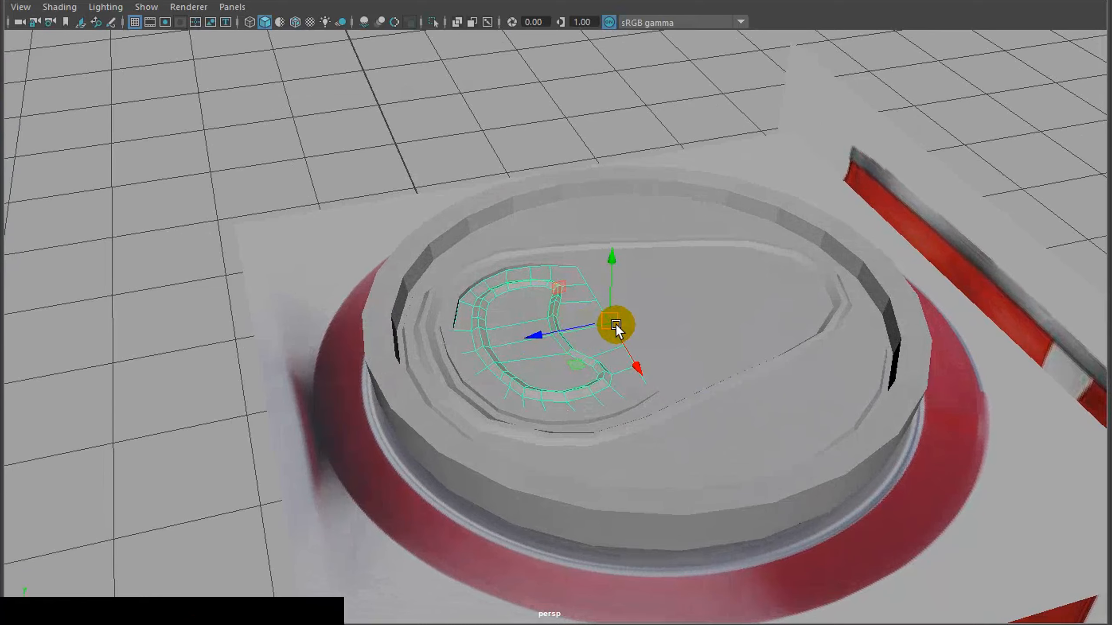
{"action": "left_click_drag", "start_coordinate": [616, 362], "coordinate": [553, 332], "text": "alt"}
{"action": "key", "text": "e"}
{"action": "left_click_drag", "start_coordinate": [582, 370], "coordinate": [563, 303]}
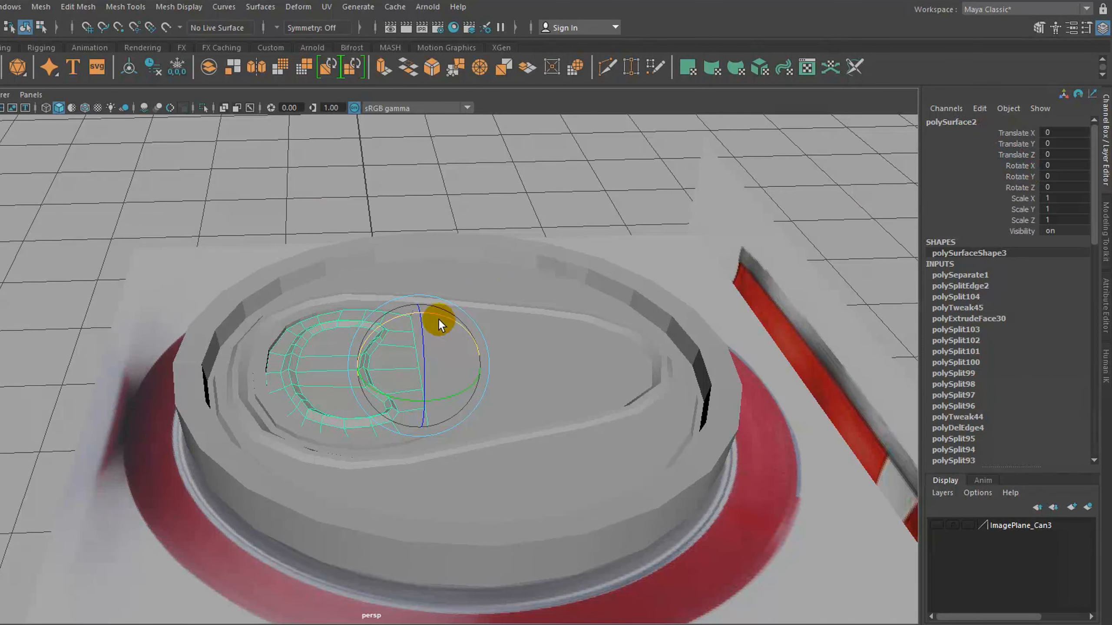
{"action": "left_click_drag", "start_coordinate": [437, 314], "coordinate": [480, 314]}
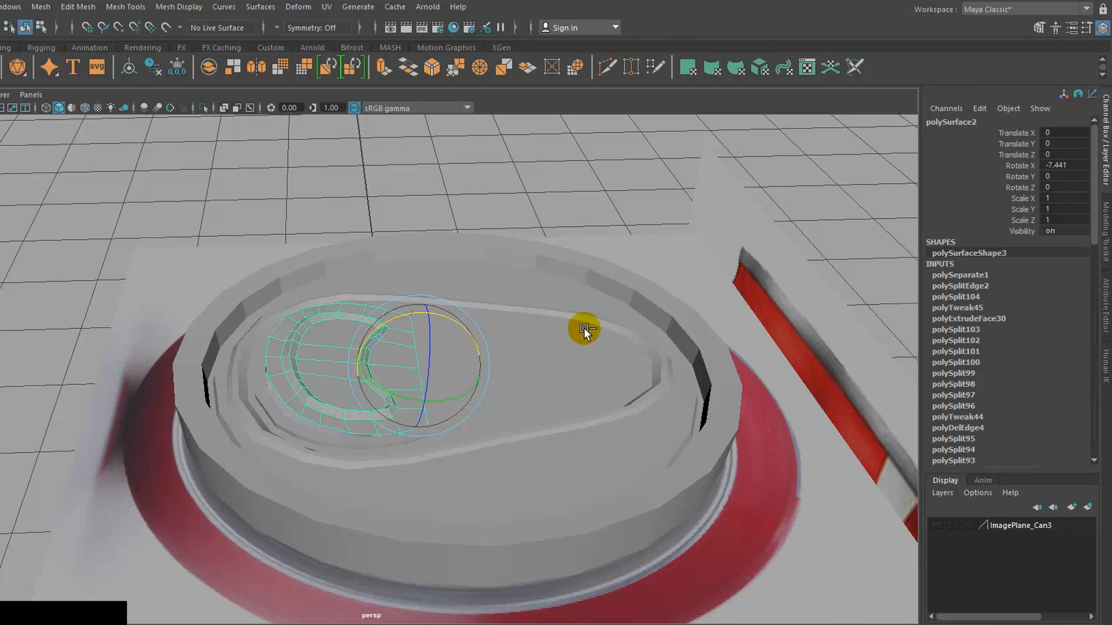
{"action": "key", "text": "ctrl+z"}
Set a key on the opening piece's Rotate X at 0 on frame 1.
{"action": "left_click", "coordinate": [1020, 165]}
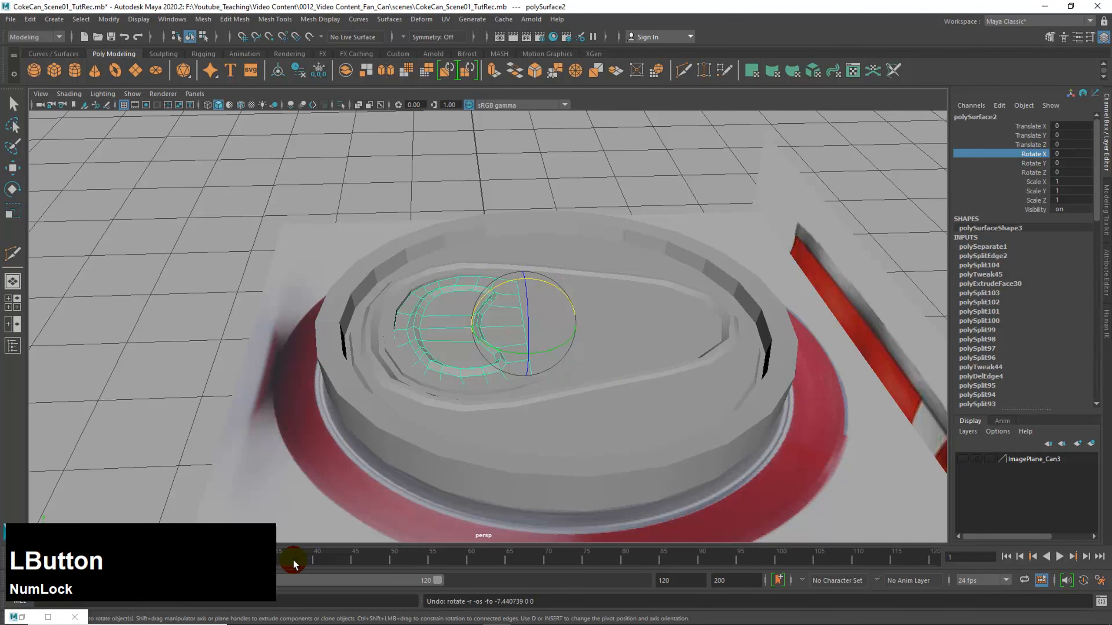
{"action": "left_click_drag", "start_coordinate": [293, 561], "coordinate": [164, 562]}
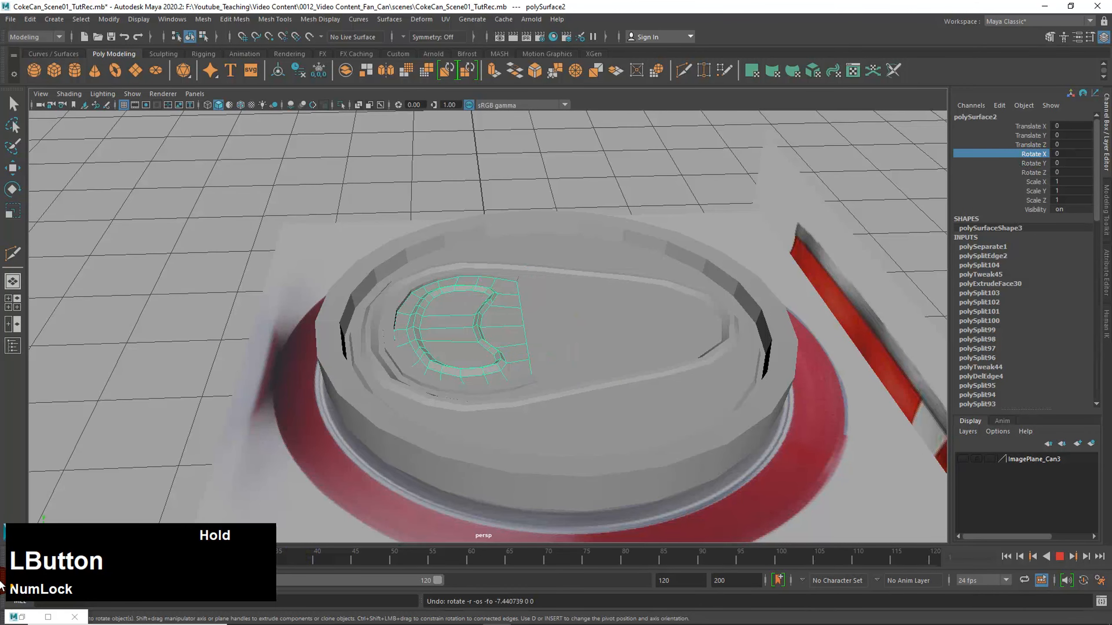
{"action": "left_click_drag", "start_coordinate": [2, 587], "coordinate": [3, 585]}
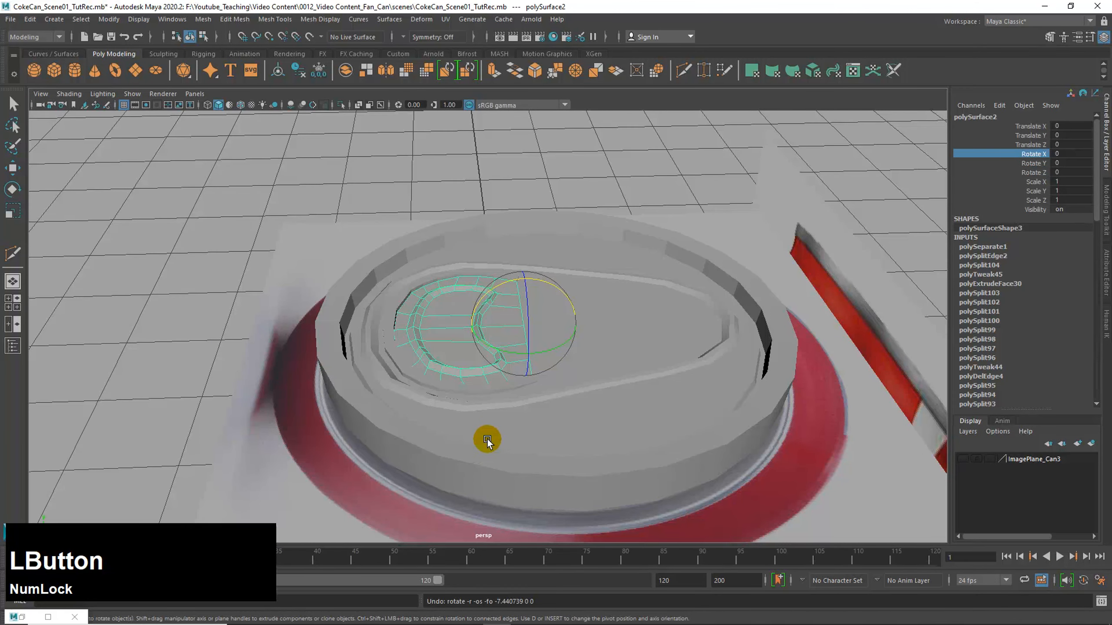
{"action": "right_click_drag", "start_coordinate": [1032, 154], "coordinate": [1017, 181]}
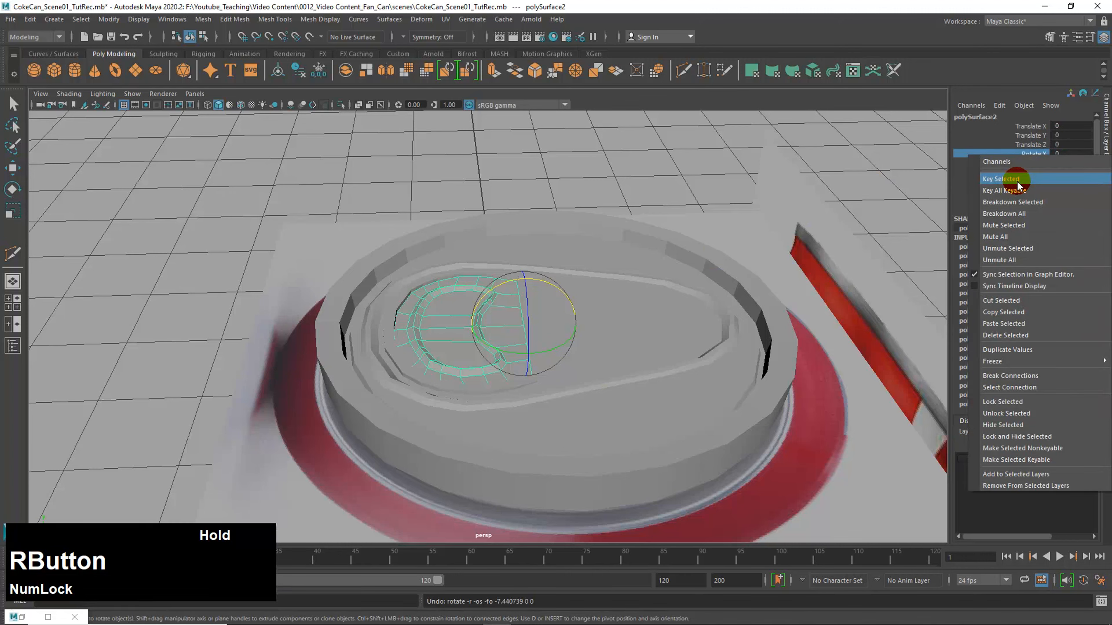
{"action": "right_click_drag", "start_coordinate": [1016, 181], "coordinate": [1017, 181]}
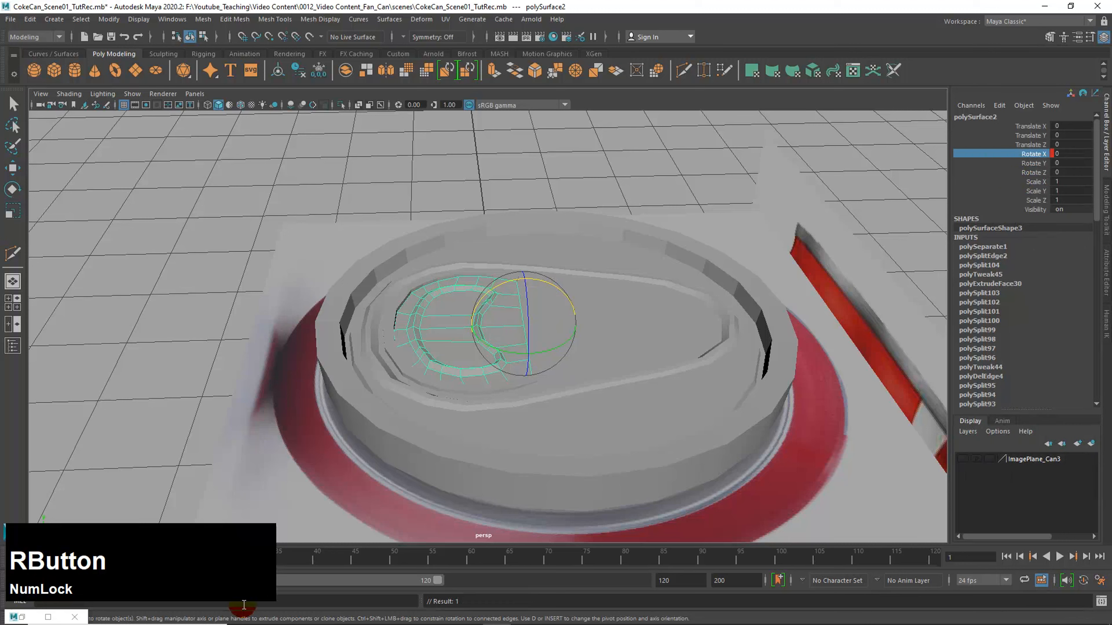
Key the opening piece's Rotate X at 70 on frame 50, and scrub back to frame 1 to preview it.
{"action": "left_click_drag", "start_coordinate": [311, 559], "coordinate": [394, 563]}
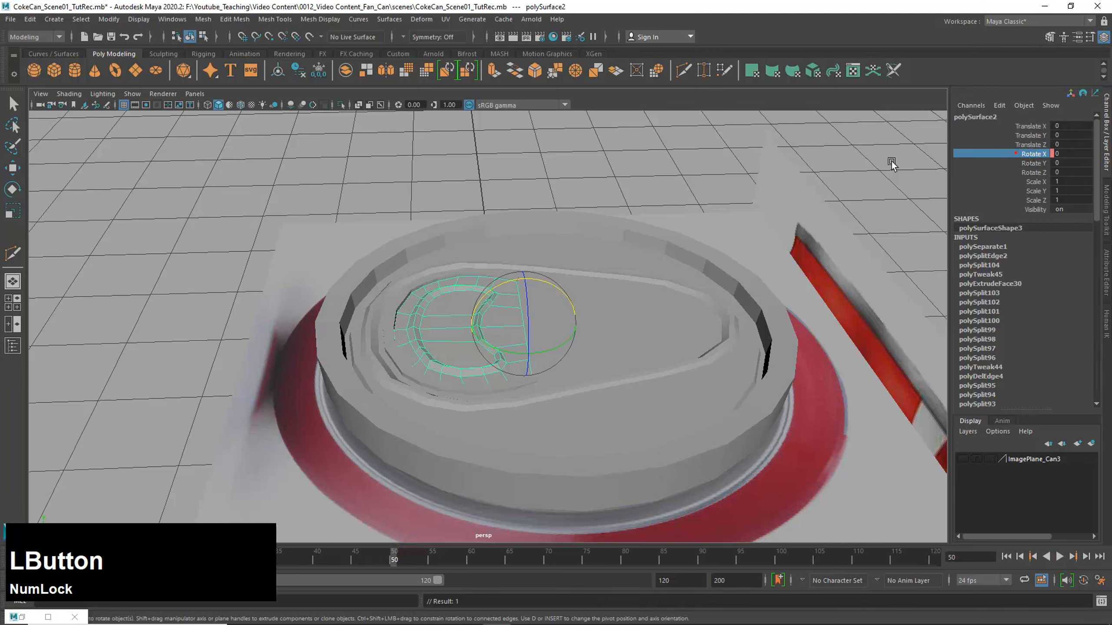
{"action": "middle_click_drag", "start_coordinate": [841, 161], "coordinate": [771, 208]}
{"action": "right_click", "coordinate": [967, 152]}
{"action": "left_click", "coordinate": [970, 229]}
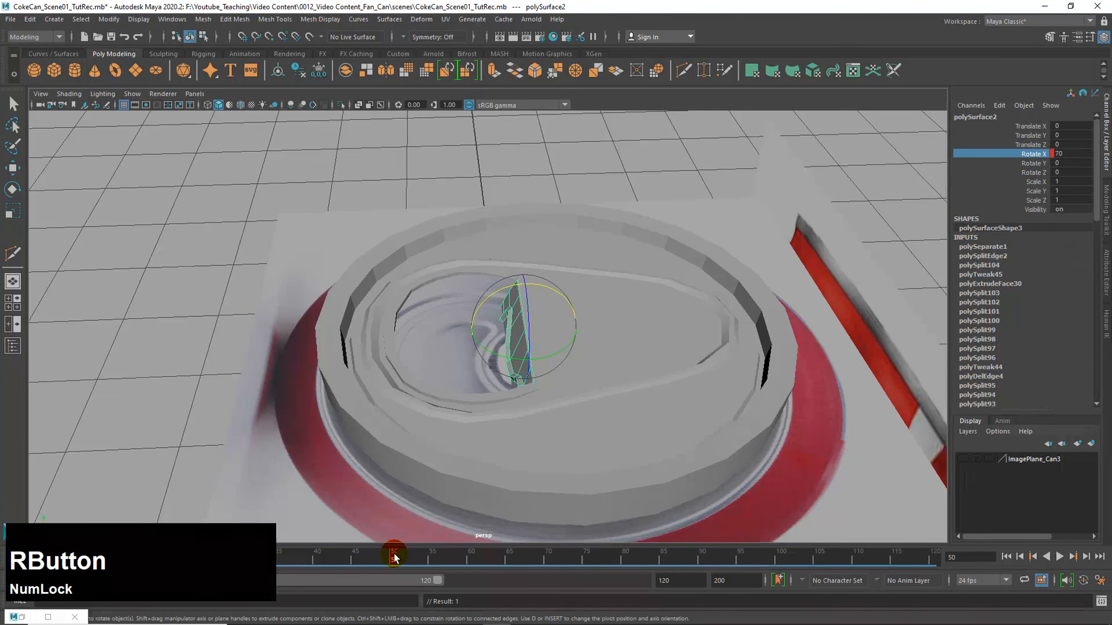
{"action": "left_click_drag", "start_coordinate": [393, 559], "coordinate": [5, 551]}
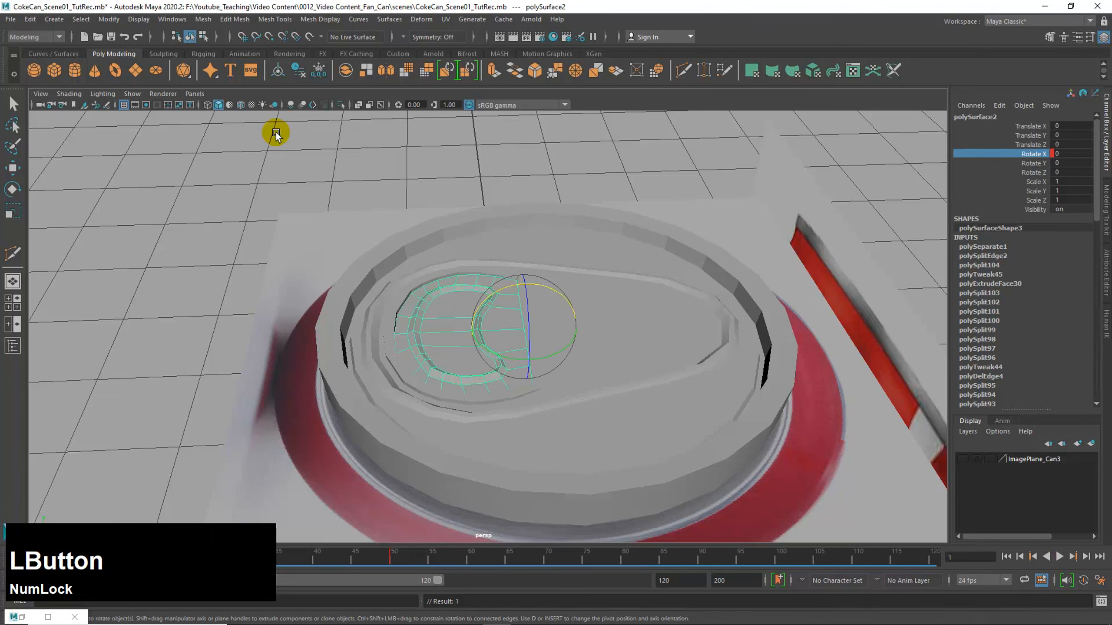
Hide the image planes in the perspective view.
{"action": "left_click", "coordinate": [132, 93]}
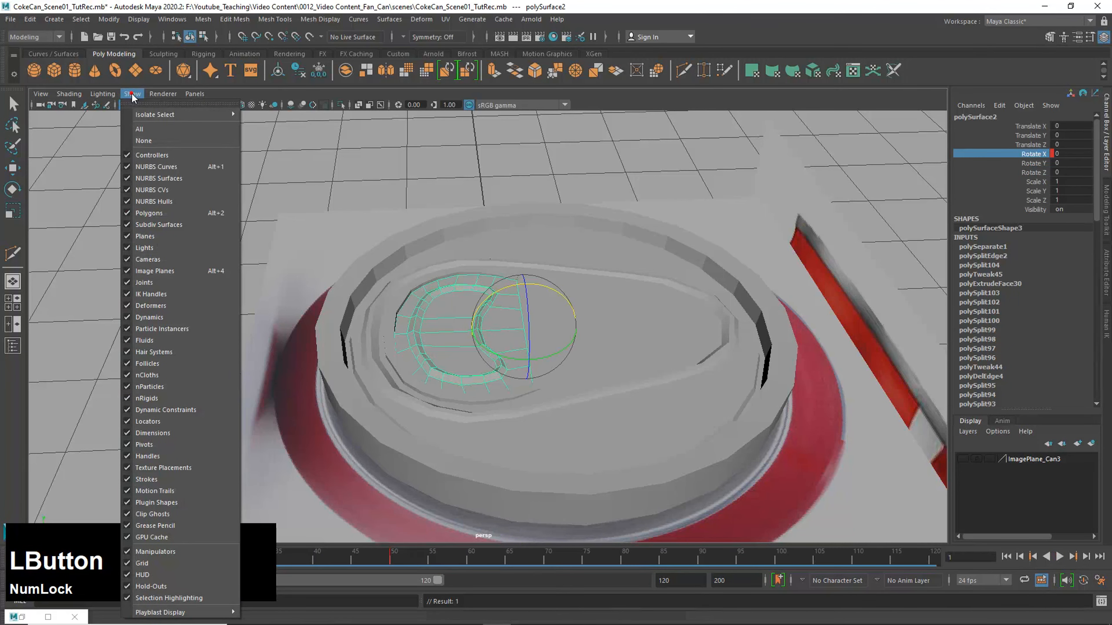
{"action": "left_click", "coordinate": [154, 271]}
{"action": "left_click_drag", "start_coordinate": [496, 286], "coordinate": [563, 308], "text": "alt"}
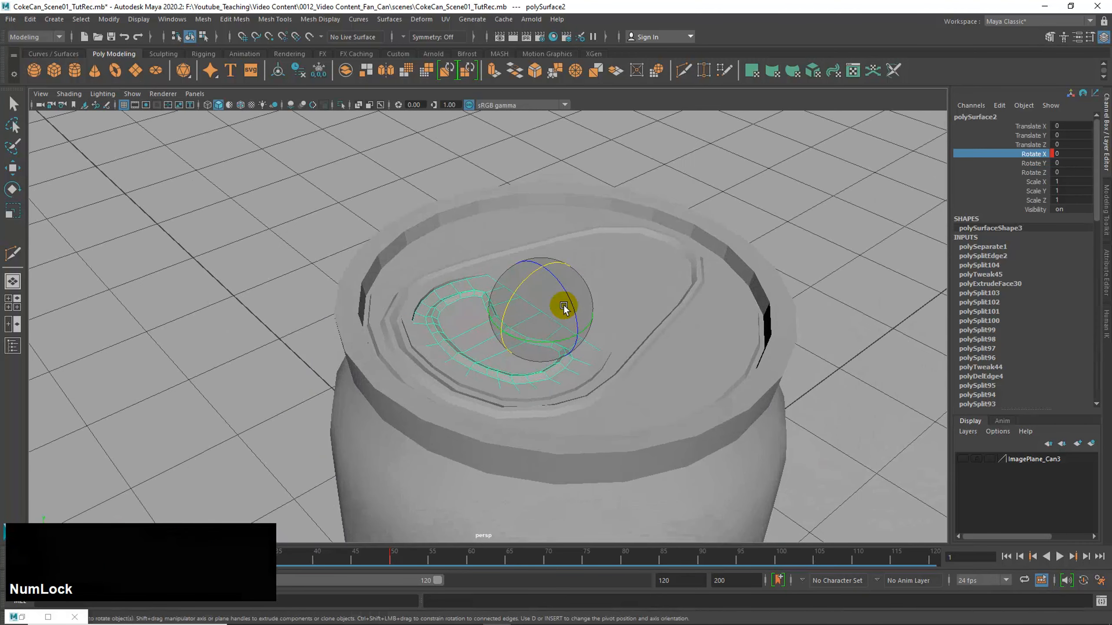
Play the opening animation, stop it and return to frame 1.
{"action": "scroll", "coordinate": [564, 307], "scroll_direction": "down", "scroll_amount": 3}
{"action": "left_click", "coordinate": [1059, 556]}
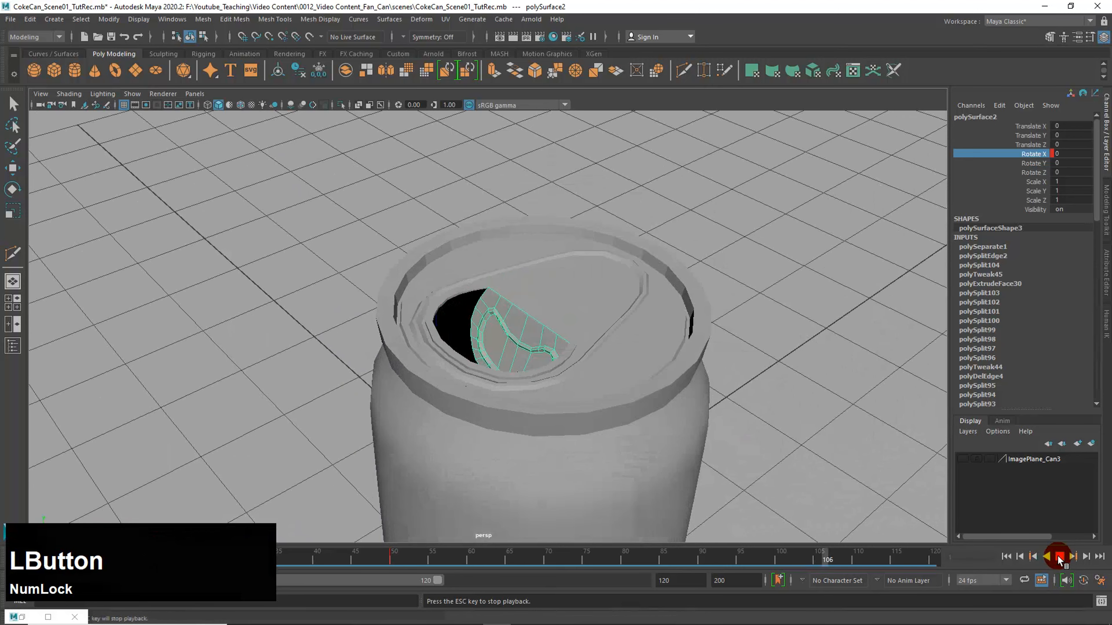
{"action": "left_click", "coordinate": [1060, 557]}
{"action": "left_click", "coordinate": [1006, 557]}
Turn on smooth mesh preview for the can and the opening piece, deselect them and play the opening animation.
{"action": "left_click", "coordinate": [867, 278]}
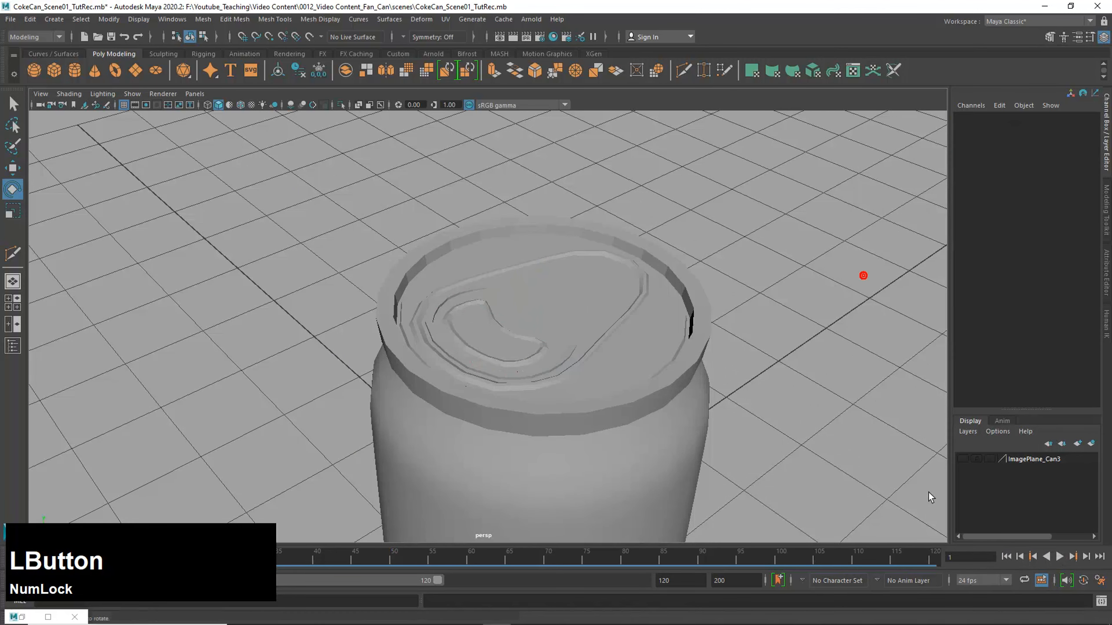
{"action": "left_click_drag", "start_coordinate": [600, 340], "coordinate": [545, 323], "text": "alt"}
{"action": "left_click", "coordinate": [532, 292]}
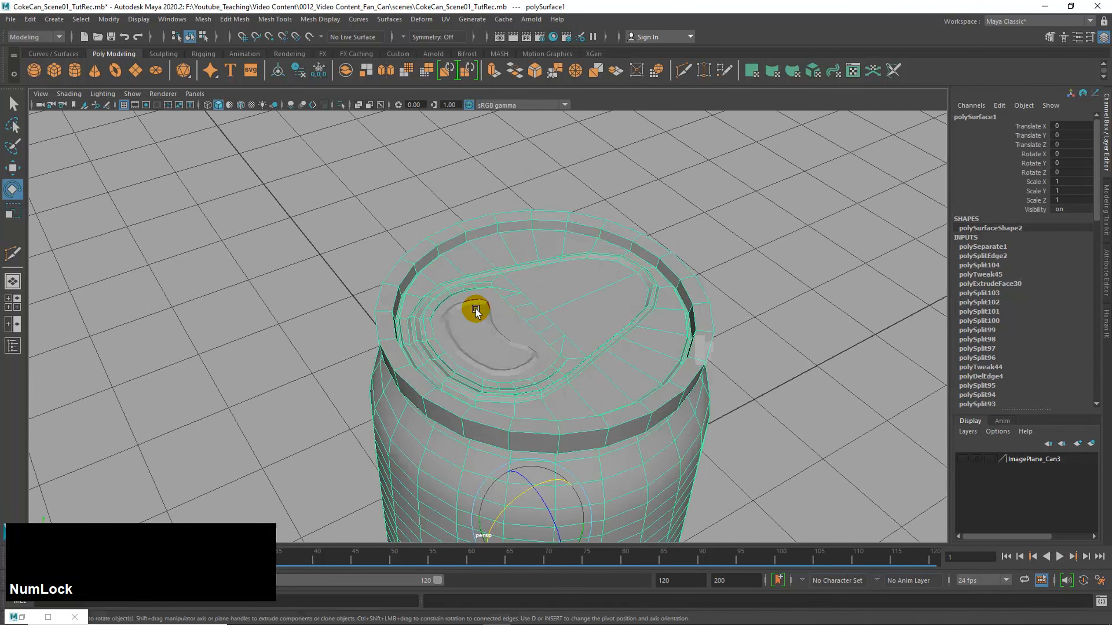
{"action": "left_click", "coordinate": [476, 310]}
{"action": "key", "text": "3"}
{"action": "left_click", "coordinate": [681, 208]}
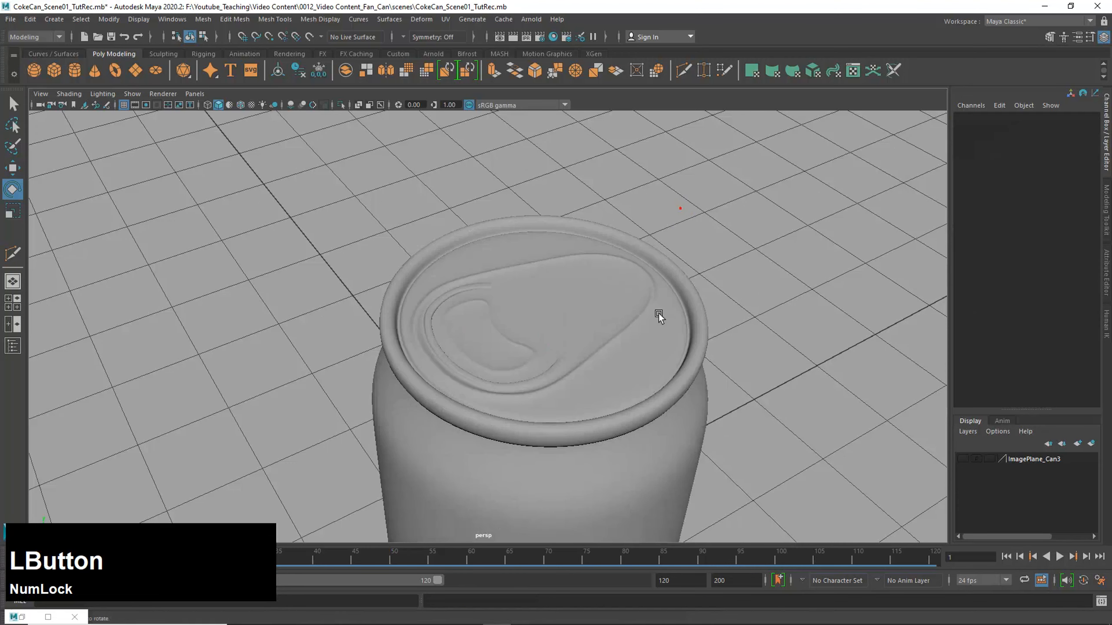
{"action": "mouse_move", "coordinate": [654, 368]}
{"action": "left_mouse_down", "text": "alt"}
{"action": "mouse_move", "coordinate": [650, 346]}
{"action": "mouse_move", "coordinate": [649, 359]}
{"action": "left_mouse_up", "text": "alt"}
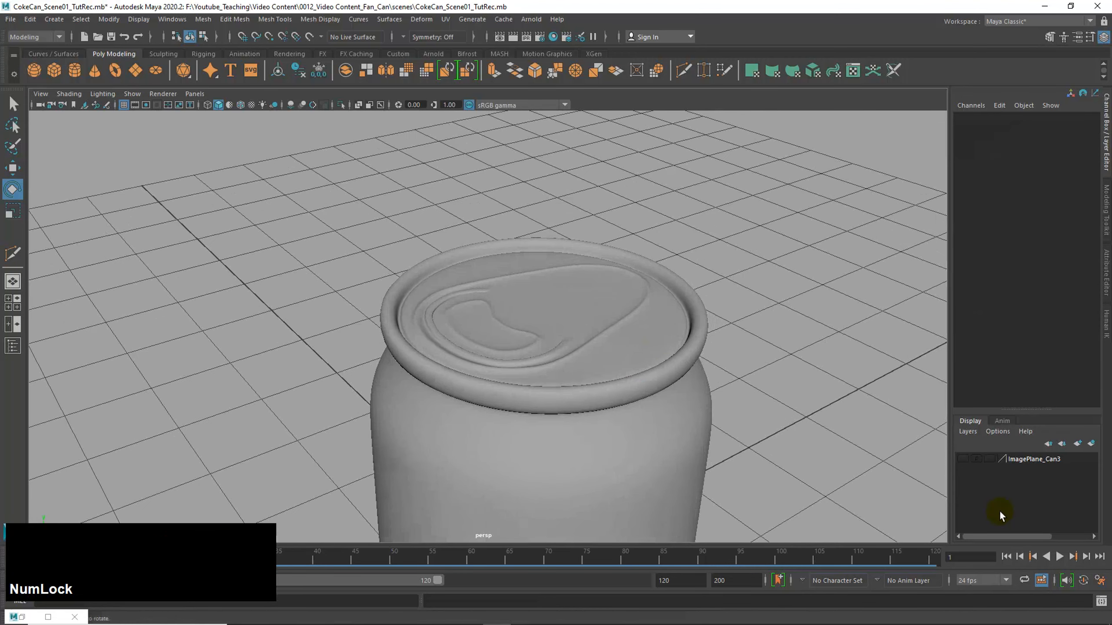
{"action": "left_click", "coordinate": [1058, 554]}
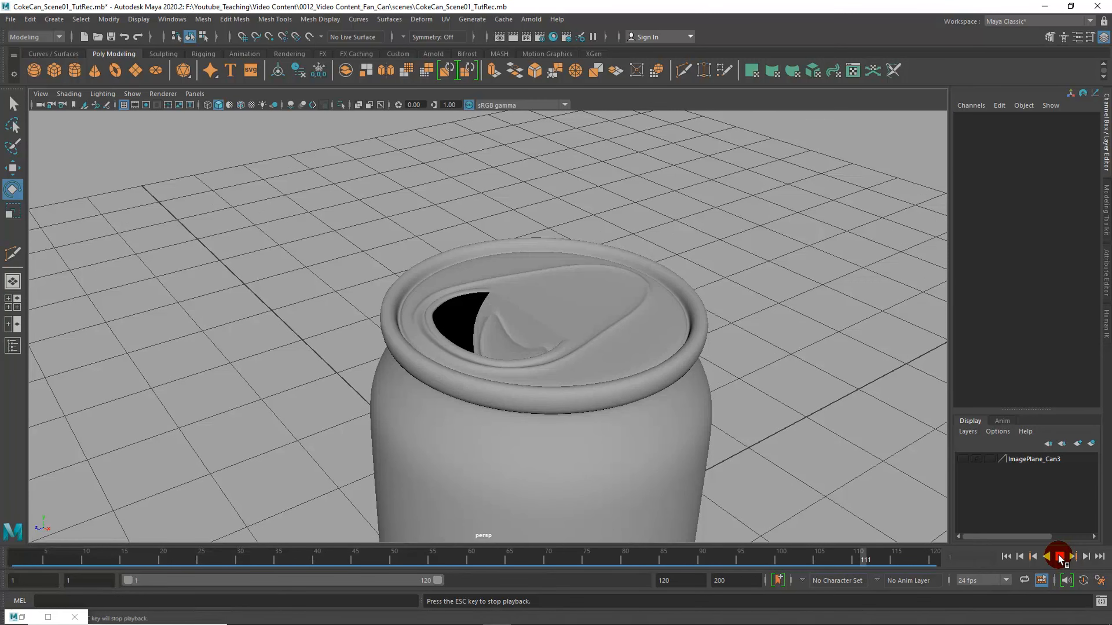
Stop the playback and return to frame 1, viewing the can lid from different angles.
{"action": "left_click", "coordinate": [1058, 554]}
{"action": "left_click_drag", "start_coordinate": [700, 365], "coordinate": [731, 398], "text": "alt"}
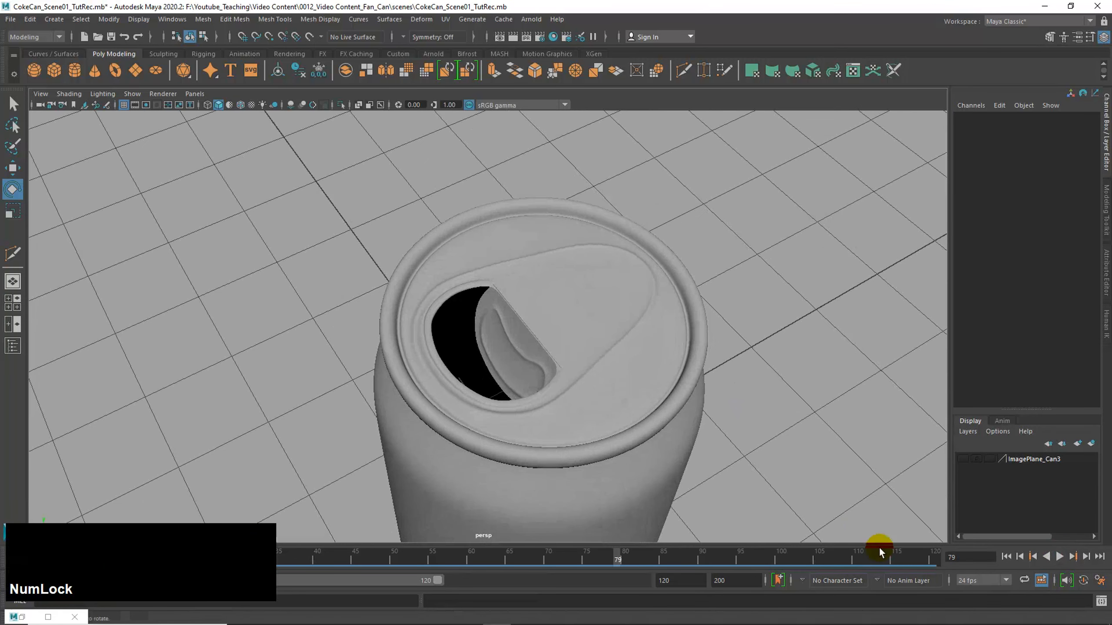
{"action": "left_click", "coordinate": [1006, 556]}
{"action": "left_click_drag", "start_coordinate": [584, 372], "coordinate": [897, 520], "text": "alt"}
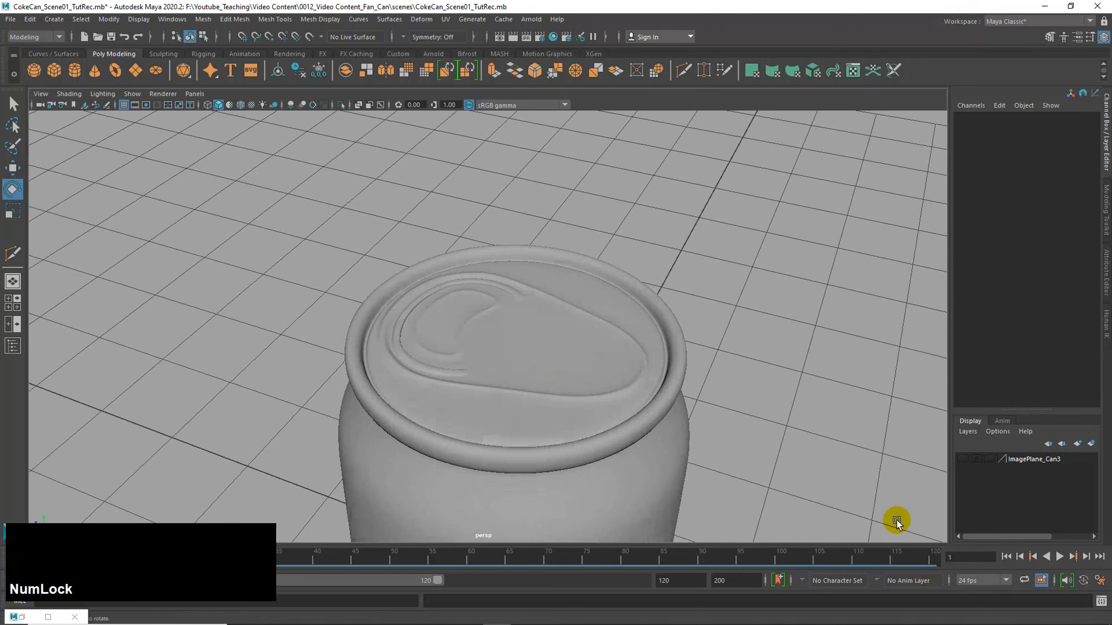
Play the opening animation again and inspect the swinging piece up close from above.
{"action": "left_click", "coordinate": [1059, 557]}
{"action": "left_click_drag", "start_coordinate": [561, 360], "coordinate": [527, 351], "text": "alt"}
{"action": "scroll", "coordinate": [528, 342], "scroll_direction": "up", "scroll_amount": 2}
{"action": "middle_click_drag", "start_coordinate": [527, 327], "coordinate": [522, 228], "text": "alt"}
{"action": "left_click_drag", "start_coordinate": [507, 286], "coordinate": [556, 289], "text": "alt"}
Switch to Photos and browse through the reference images, starting from the Coke can top view.
{"action": "left_click", "coordinate": [502, 624]}
{"action": "left_click", "coordinate": [554, 614]}
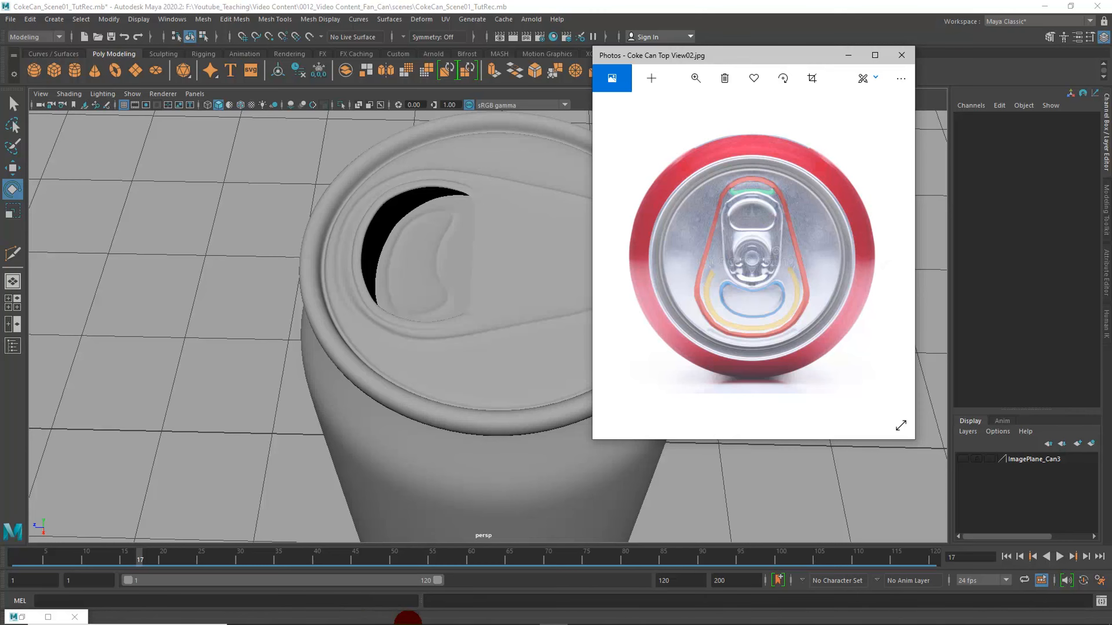
{"action": "mouse_move", "coordinate": [511, 613]}
{"action": "left_click", "coordinate": [563, 618]}
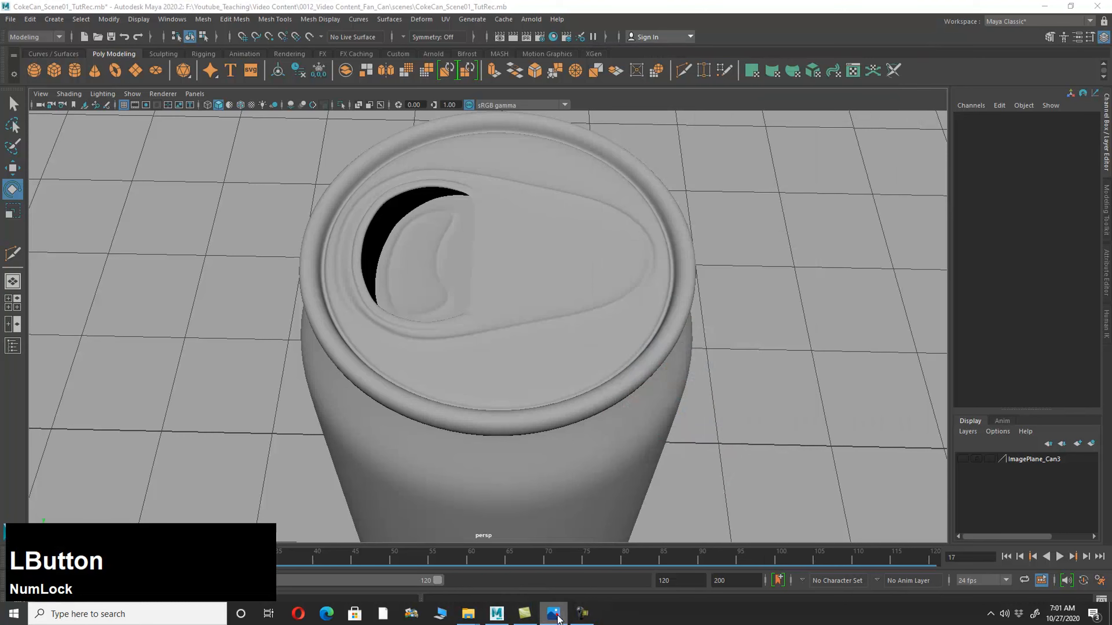
{"action": "left_click", "coordinate": [556, 614]}
{"action": "left_click", "coordinate": [889, 258]}
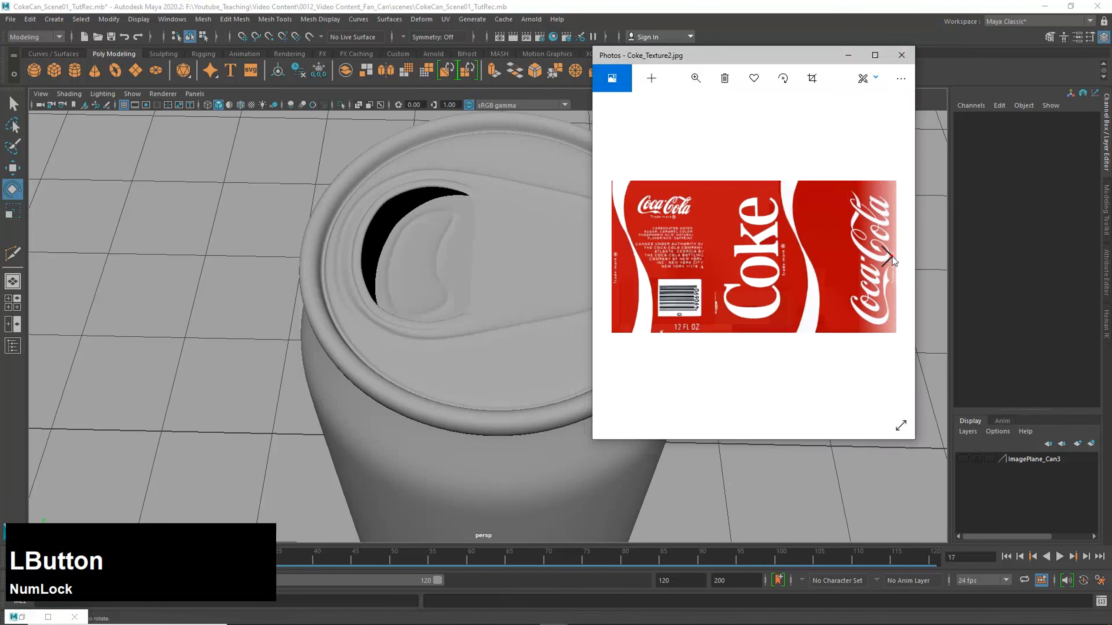
{"action": "left_click", "coordinate": [889, 257]}
{"action": "left_click", "coordinate": [890, 259]}
{"action": "left_click", "coordinate": [617, 258]}
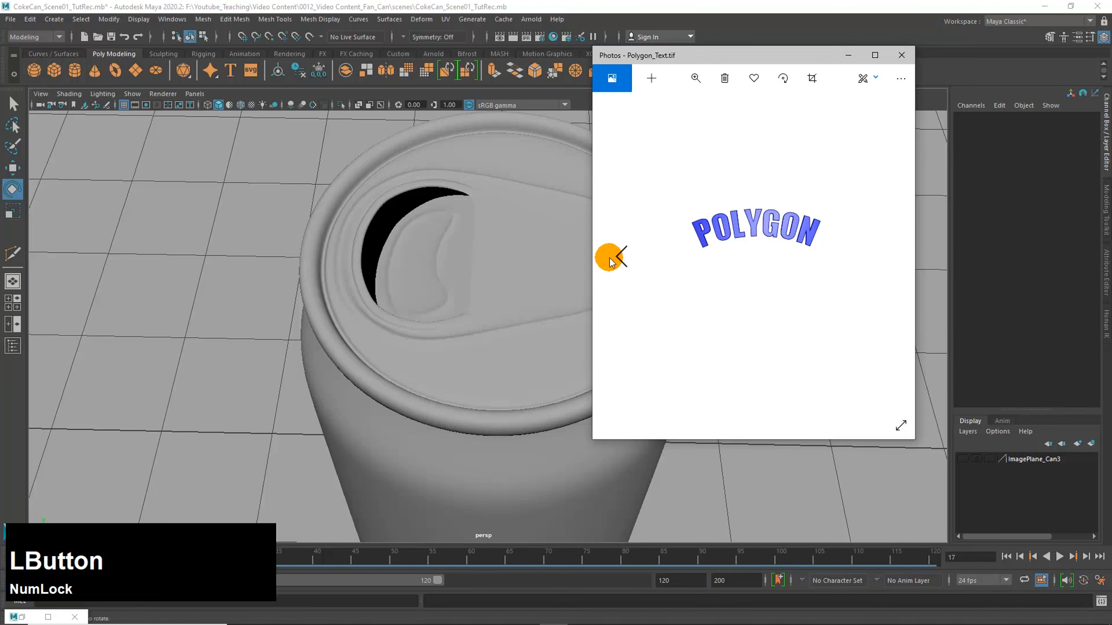